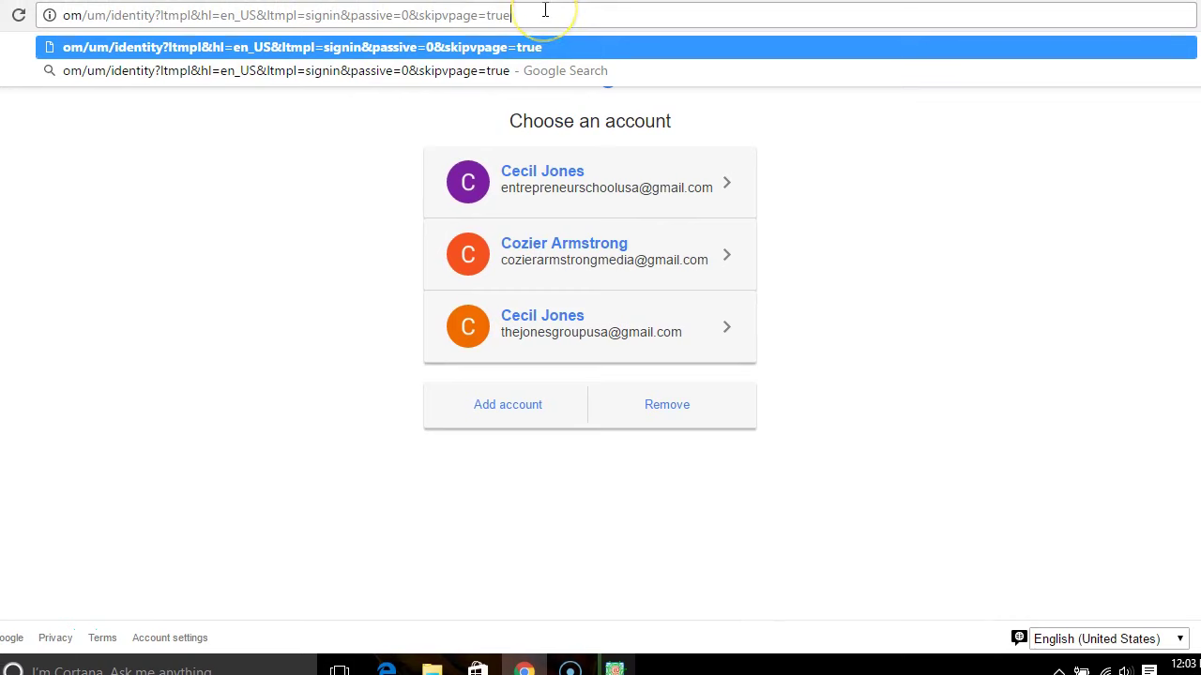
- Open the website ceciljonesinc.com in place of the account chooser page
drag(545, 9, 34, 42)
text(ceci)
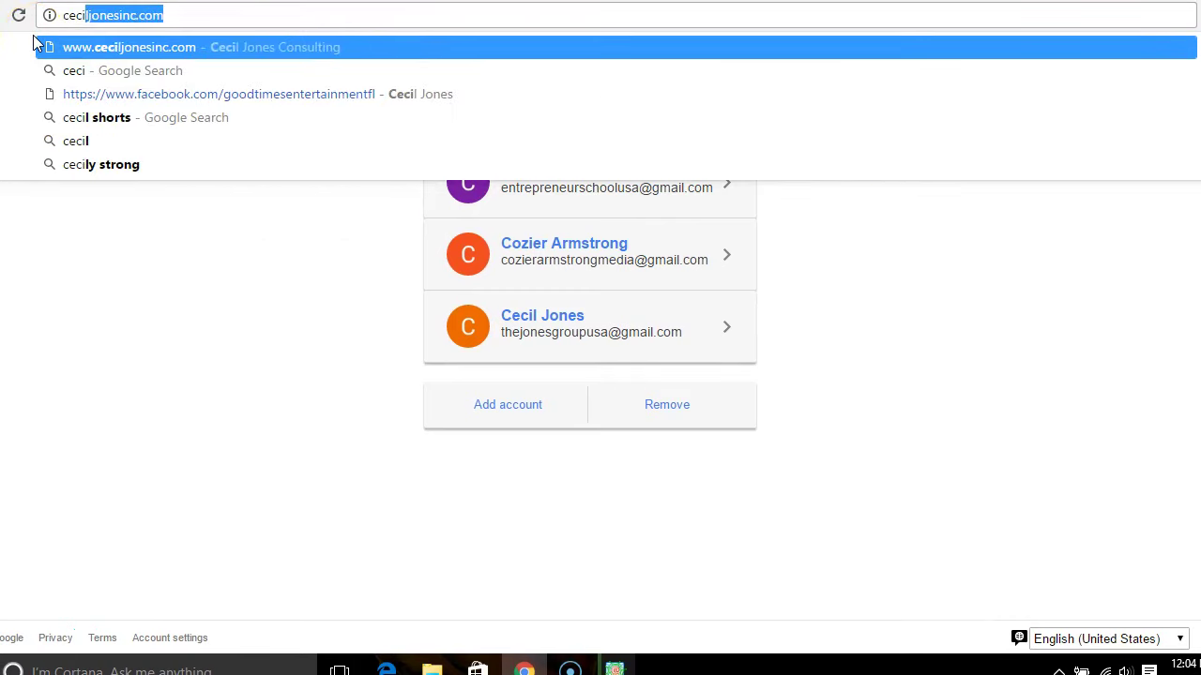
key(Return)
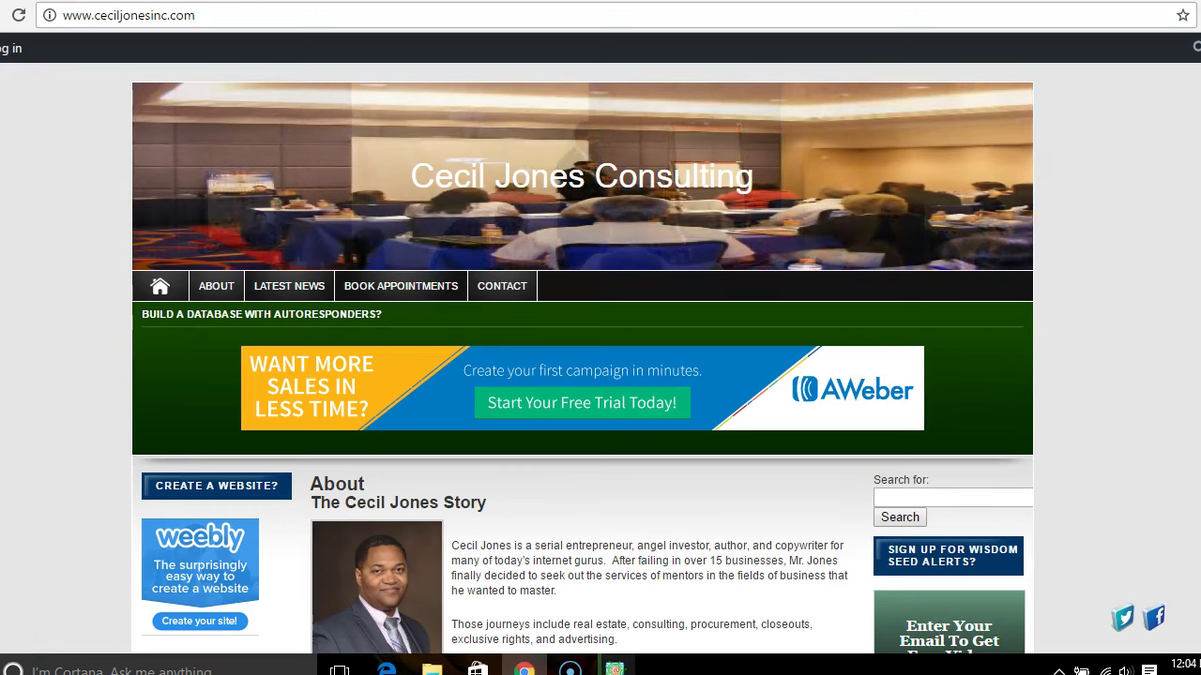
- Examine the consulting home page from its banner and About story down to the sidebar forms and footer advert
scroll(430, 481, down, 2)
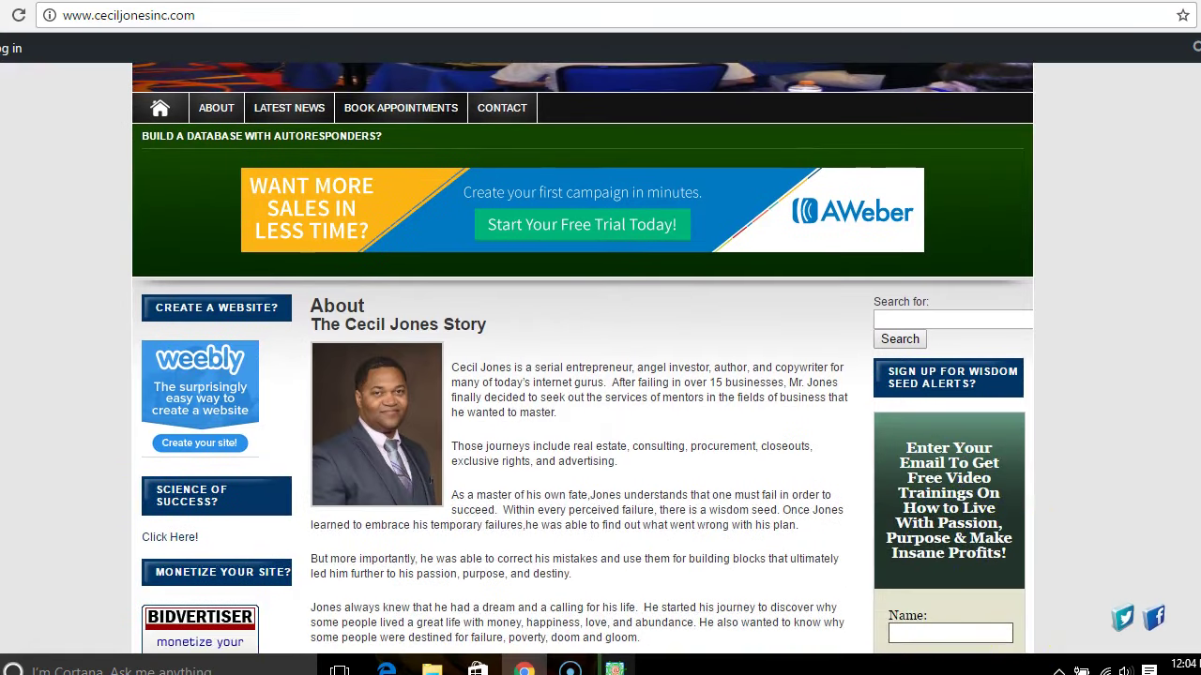
scroll(600, 356, down, 1)
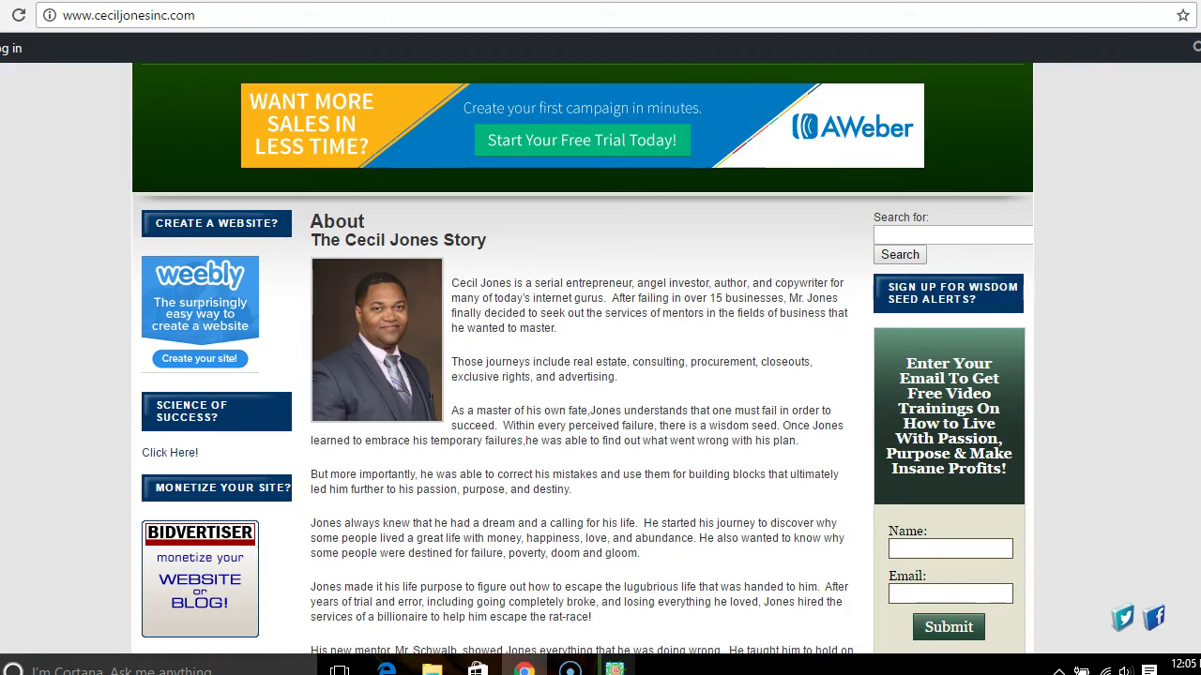
scroll(600, 357, down, 5)
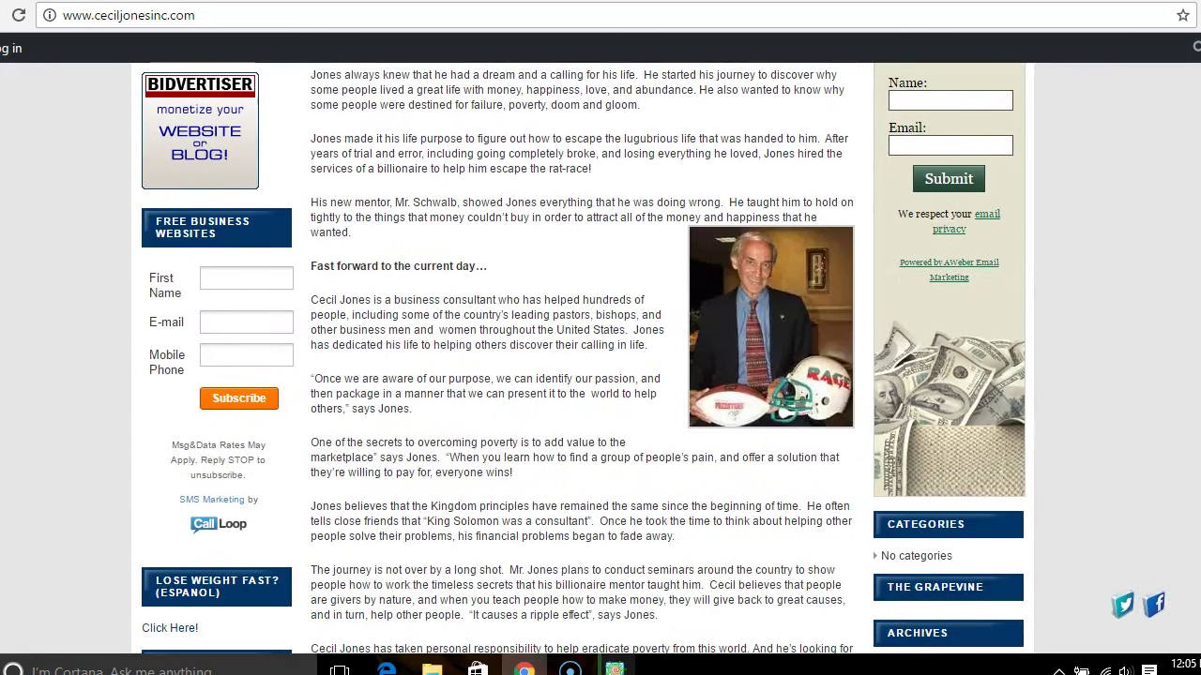
scroll(1197, 392, down, 3)
scroll(1197, 392, down, 5)
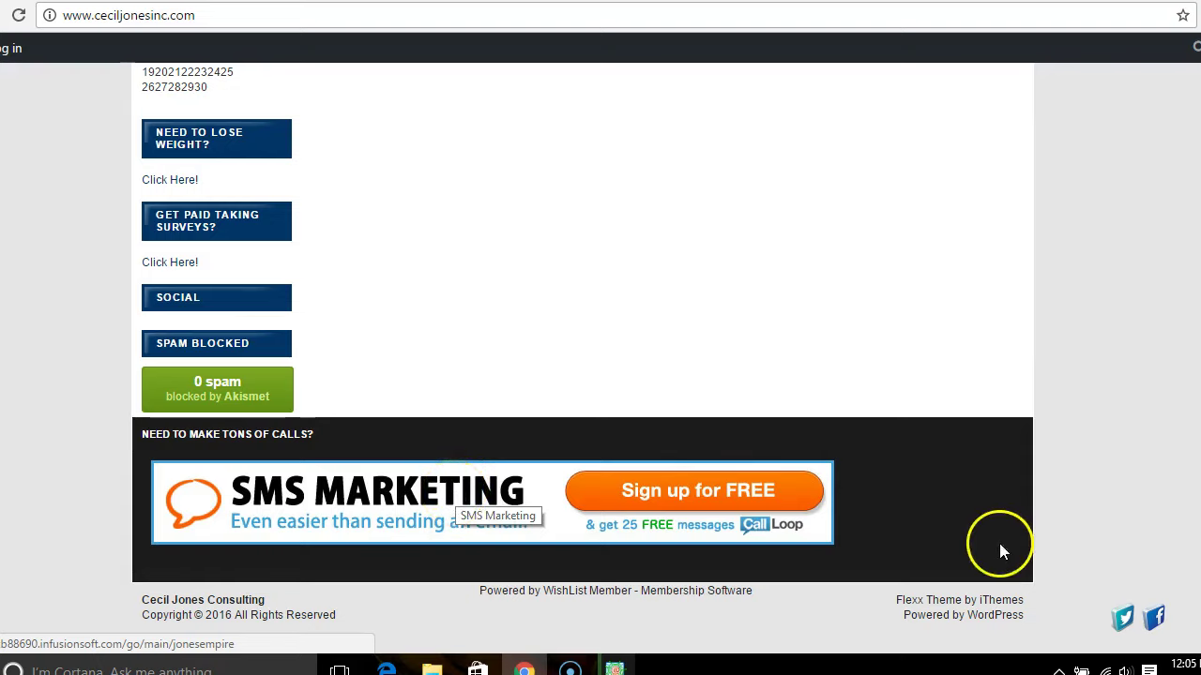
scroll(582, 357, up, 15)
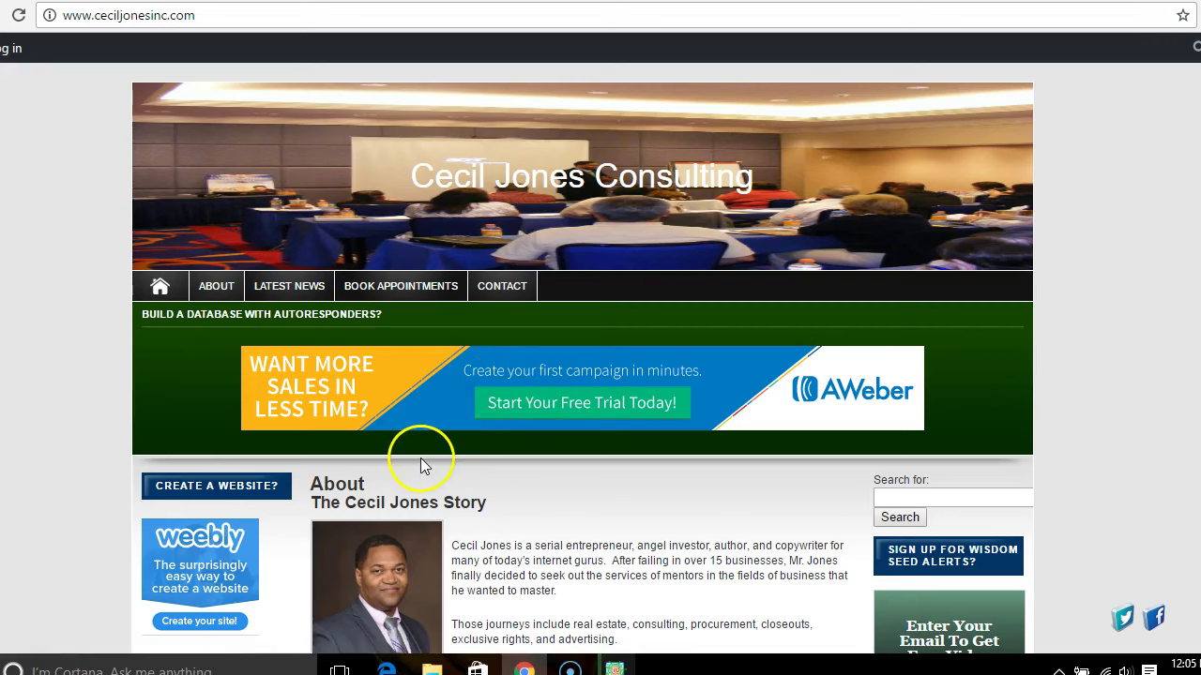
scroll(367, 544, down, 3)
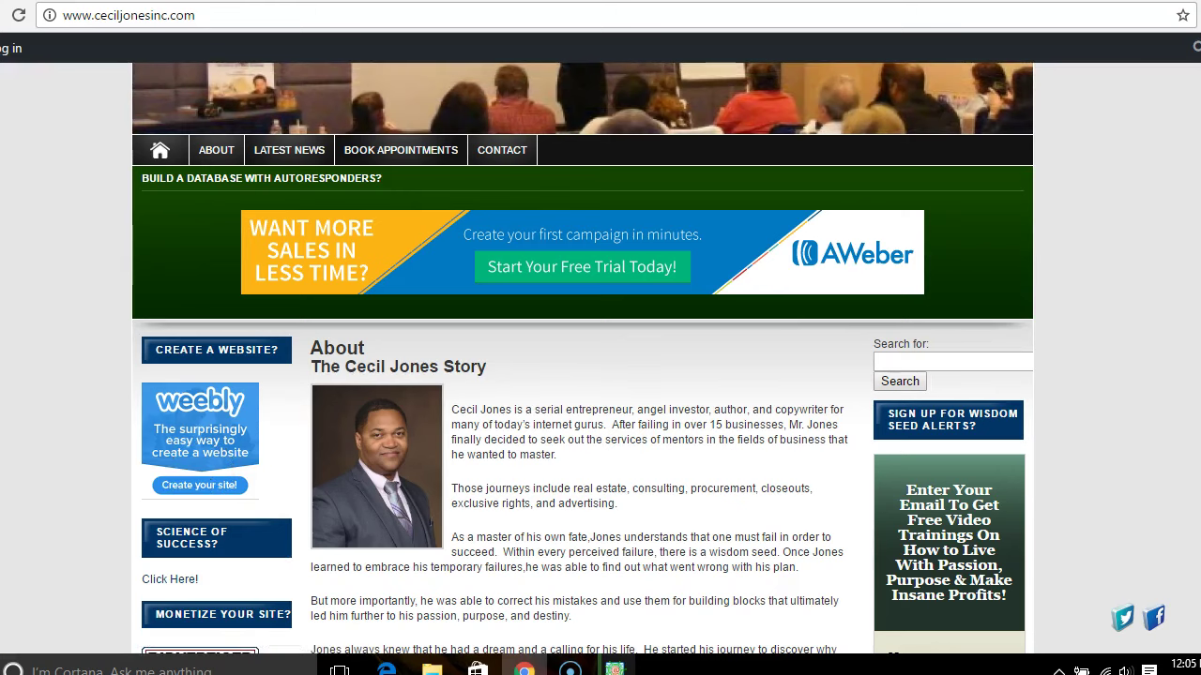
scroll(581, 356, down, 8)
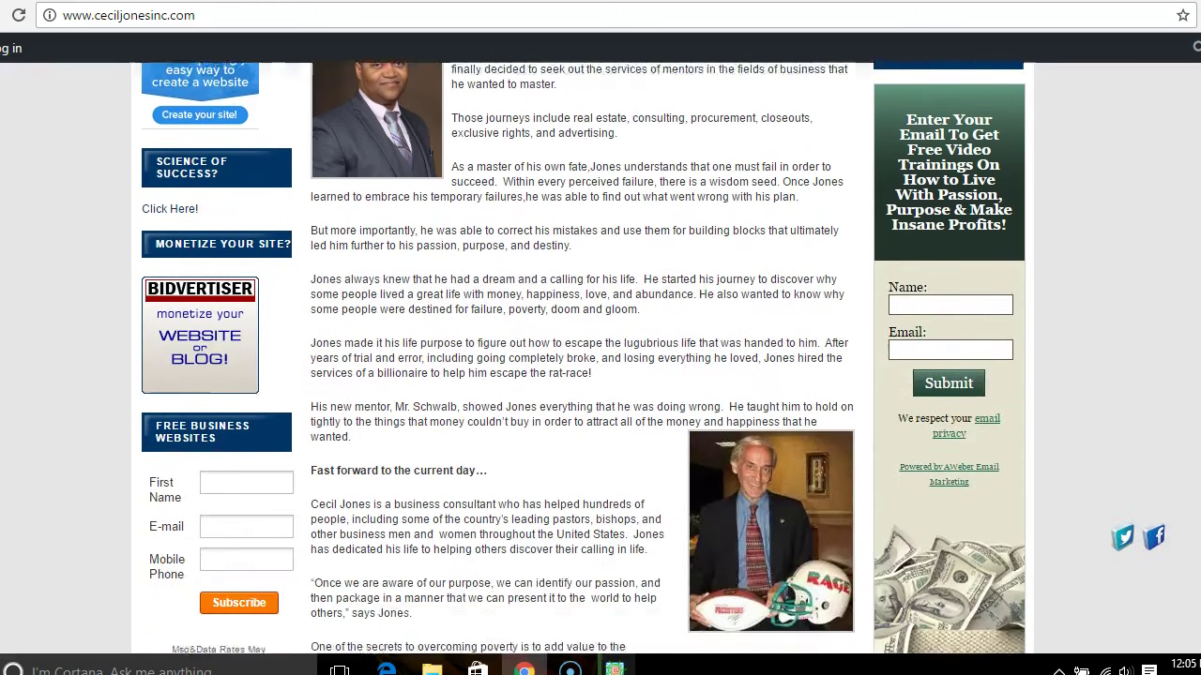
scroll(581, 356, down, 1)
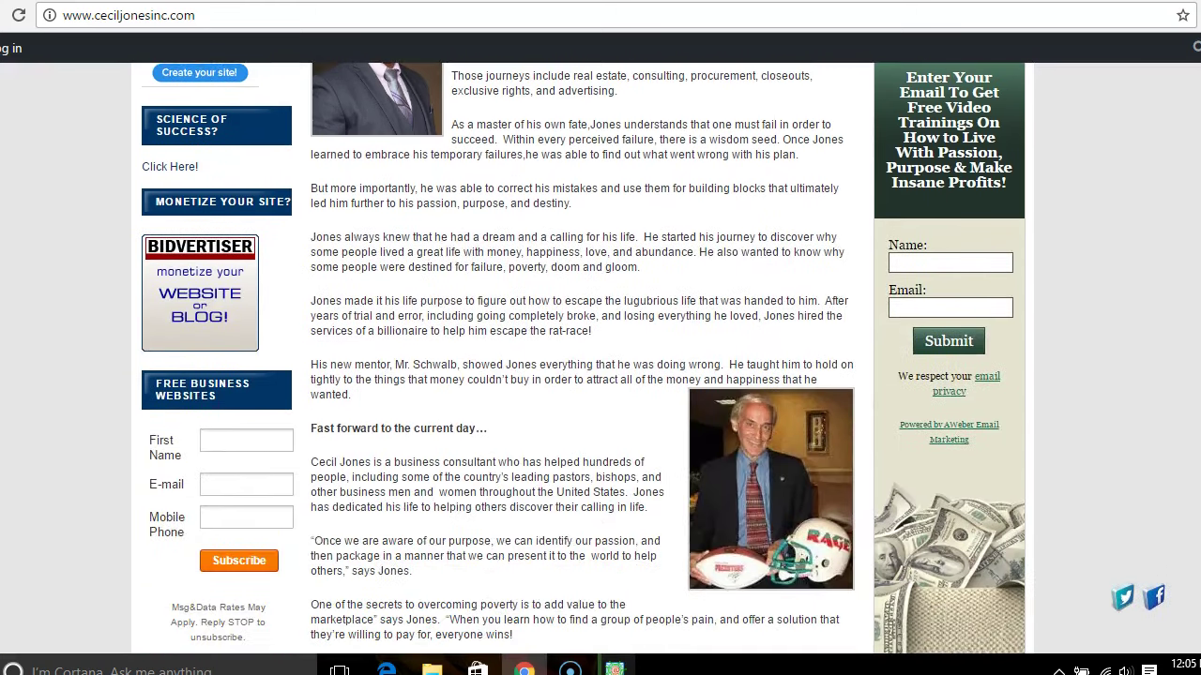
- Open zoom.us and look over its home page down to the footer links
click(658, 20)
text(zoo)
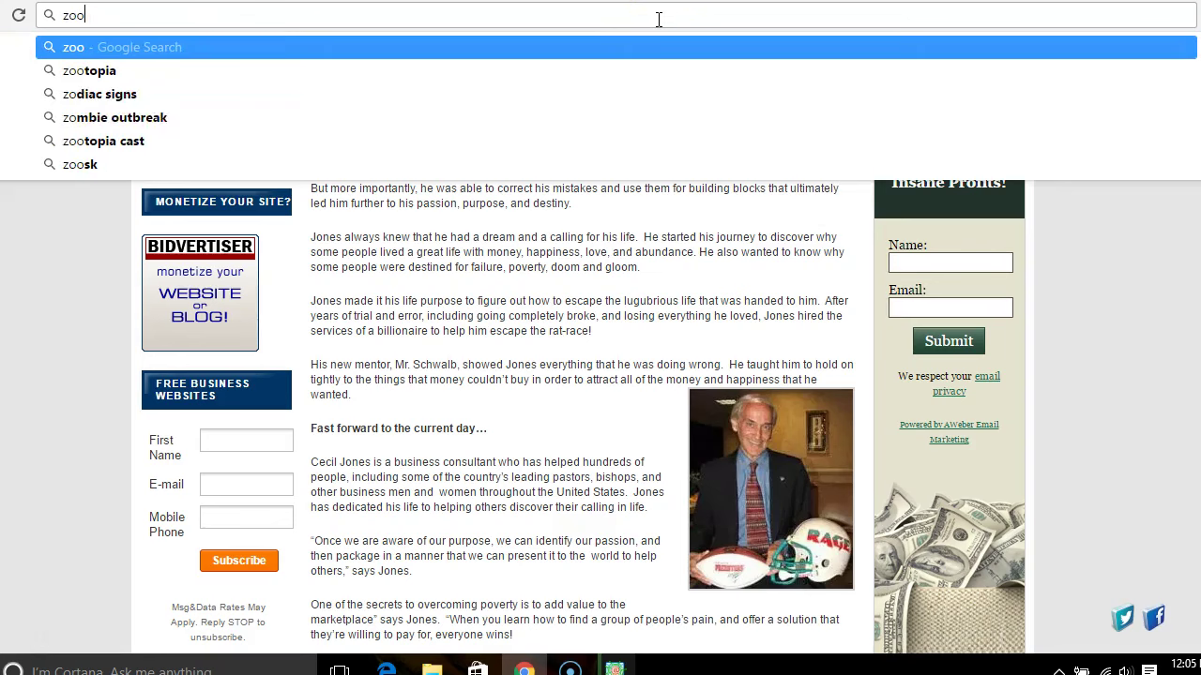
text(m.us)
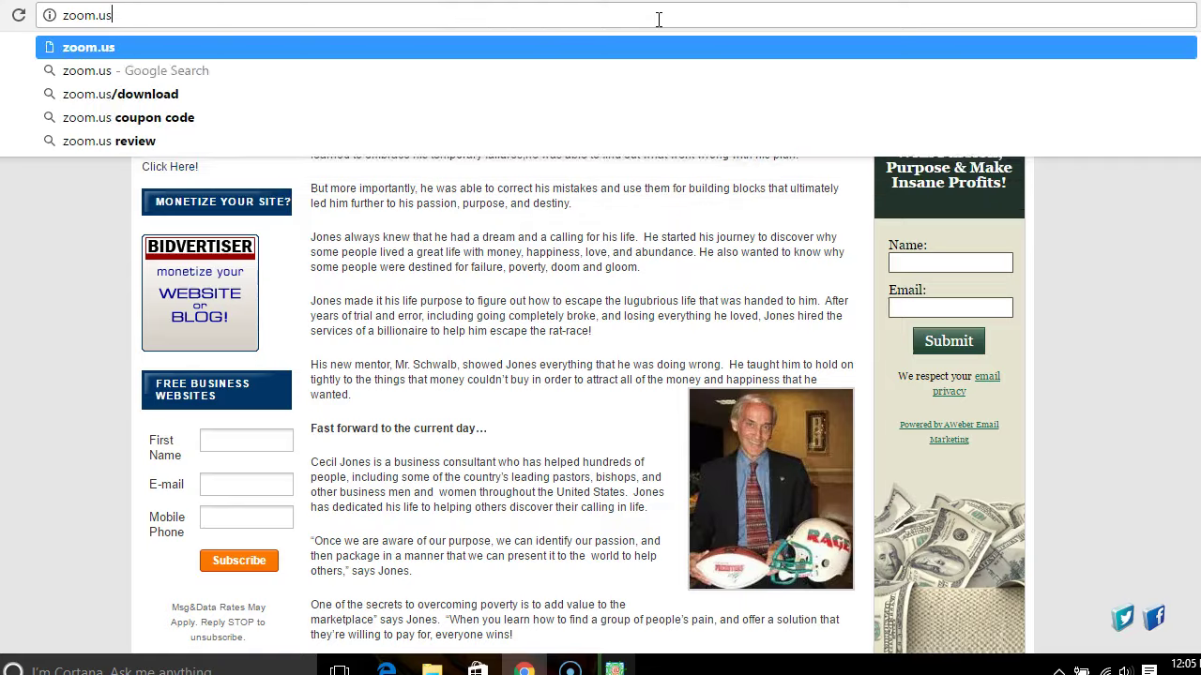
key(Return)
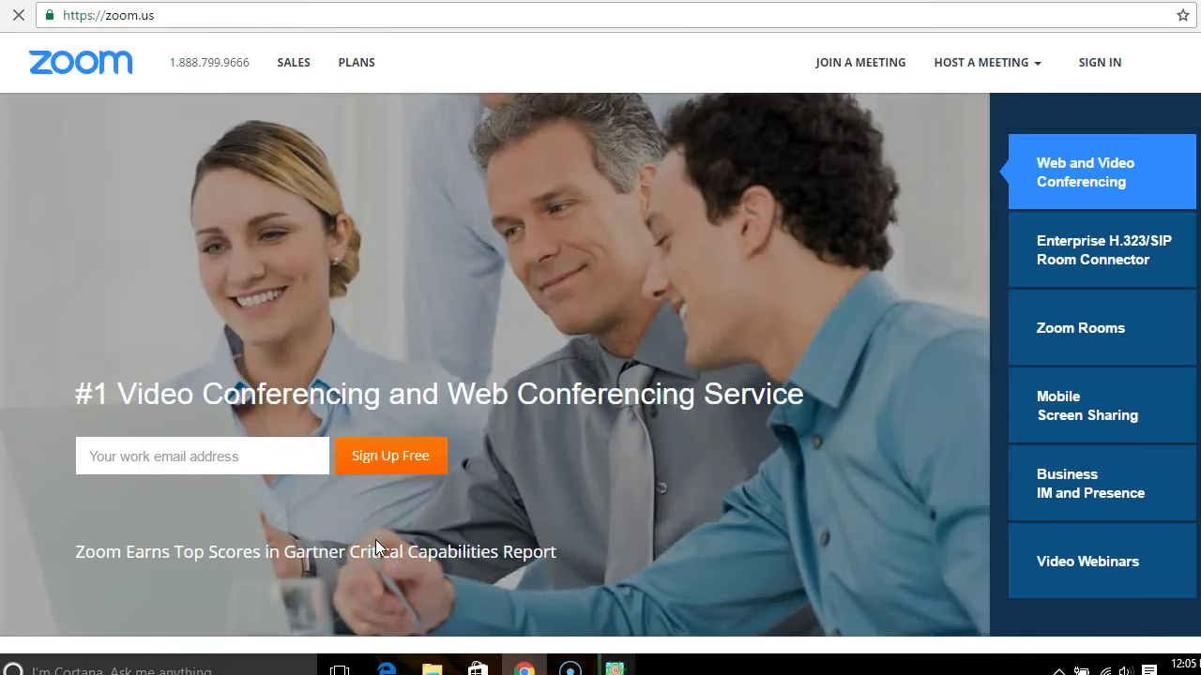
drag(1200, 192, 1121, 662)
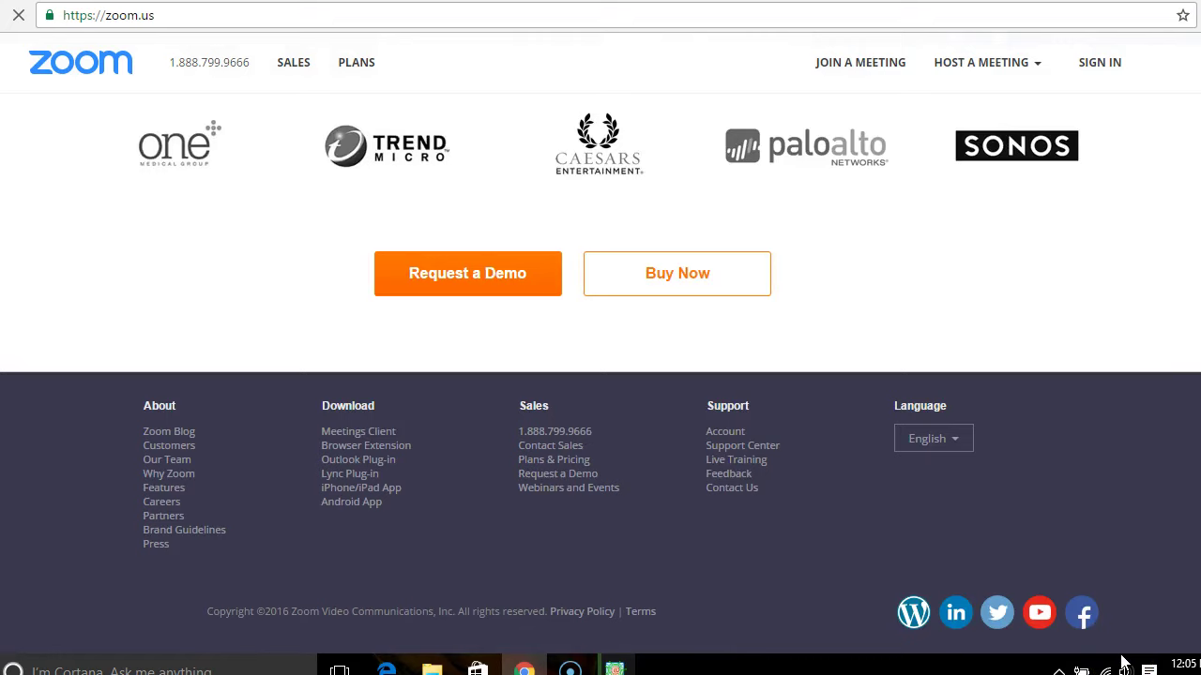
scroll(1125, 555, up, 1)
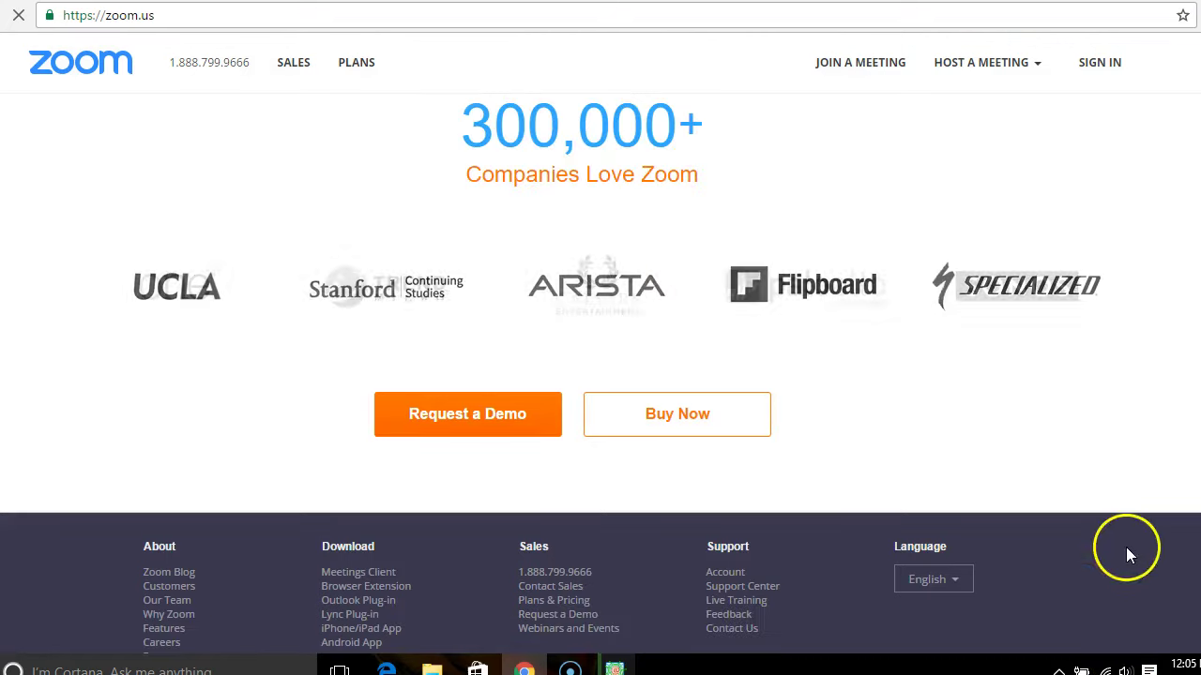
scroll(1169, 197, up, 10)
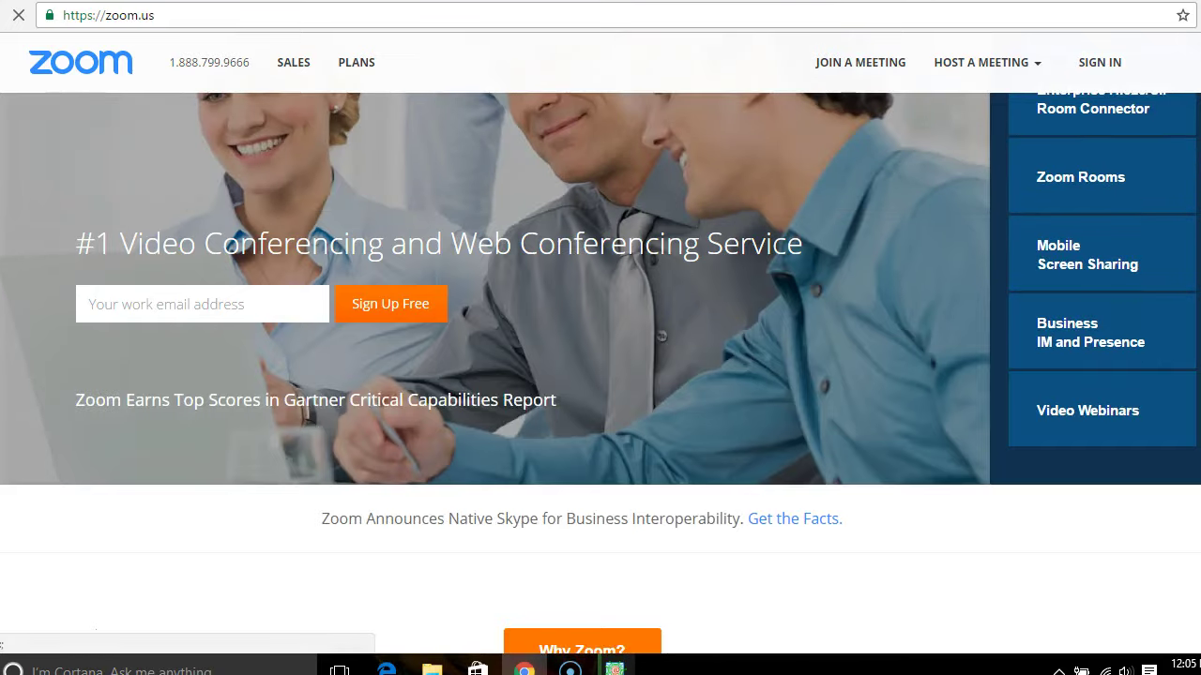
- Open jingproject.com to reach TechSmith's Jing download page
key(ctrl+a)
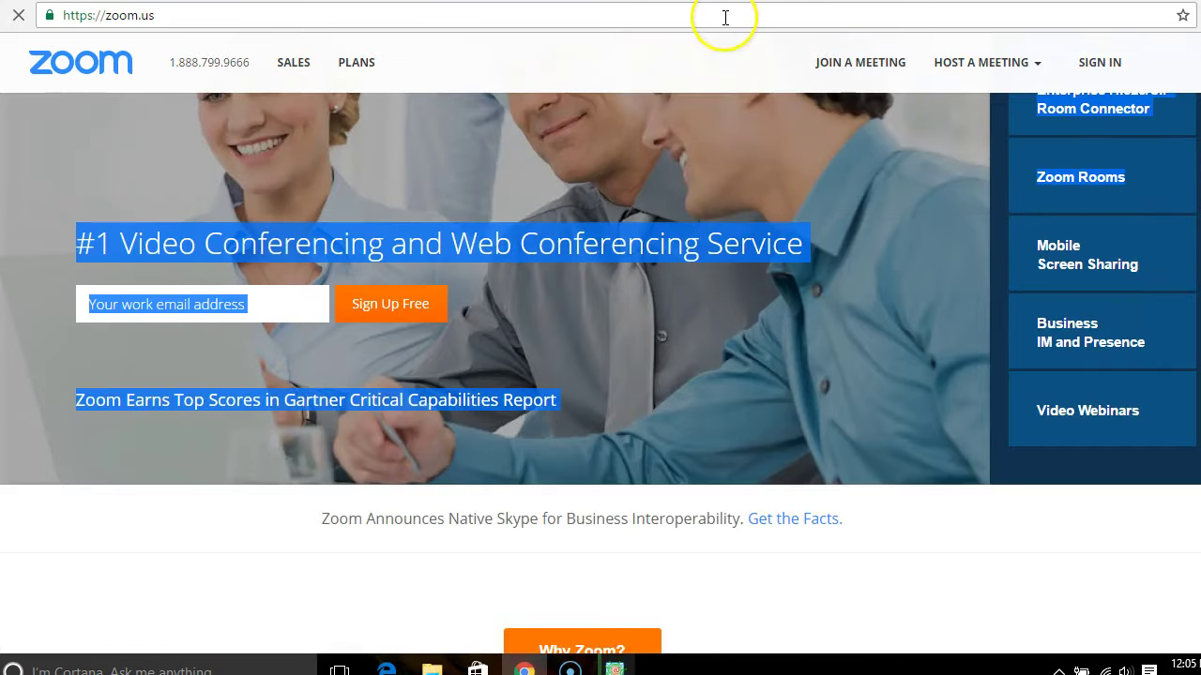
click(655, 18)
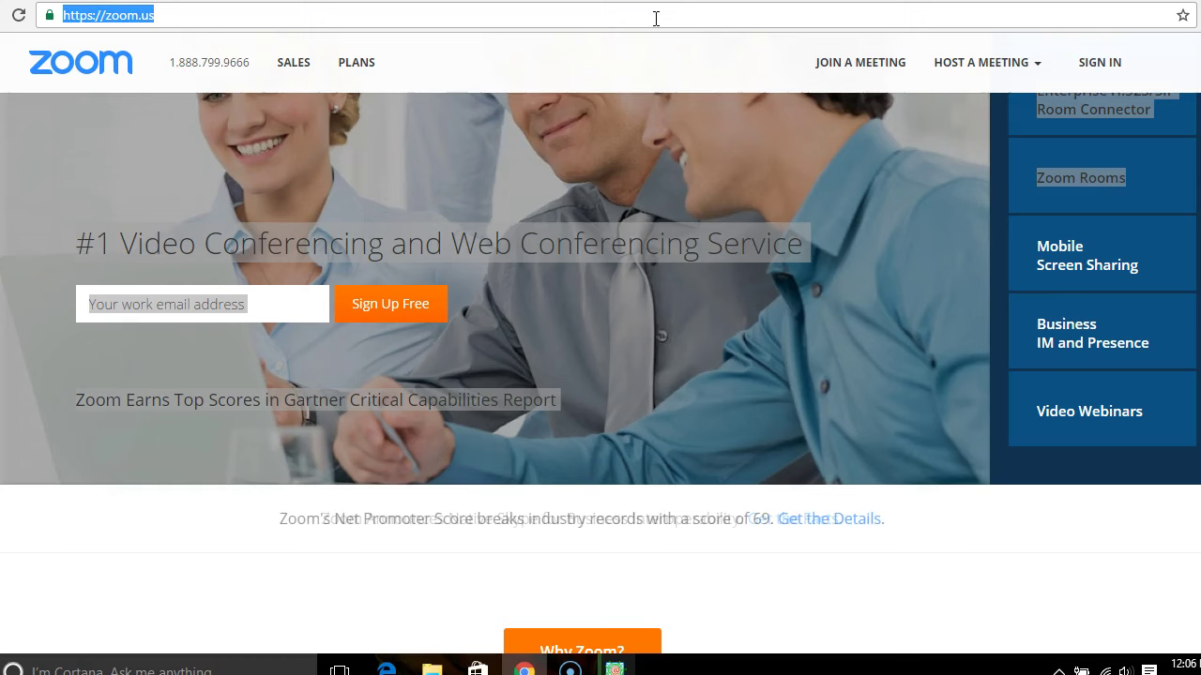
text(jin)
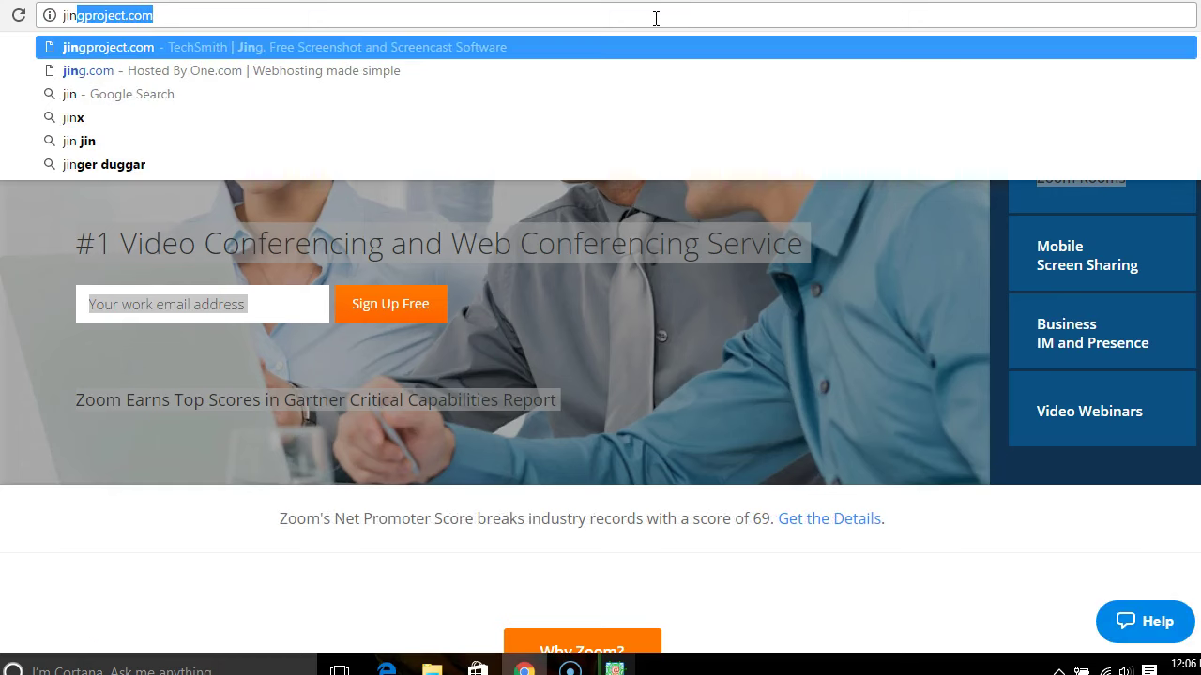
key(Return)
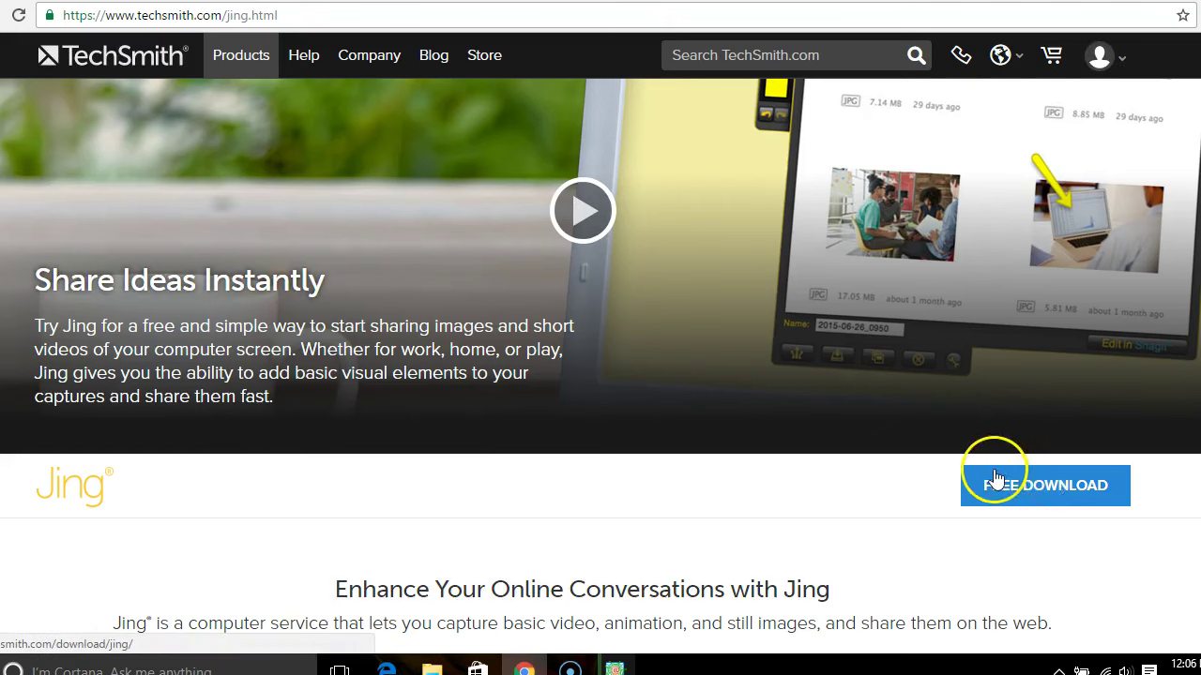
- Open screencast-o-matic.com and look through the account's list of uploaded recordings
click(380, 16)
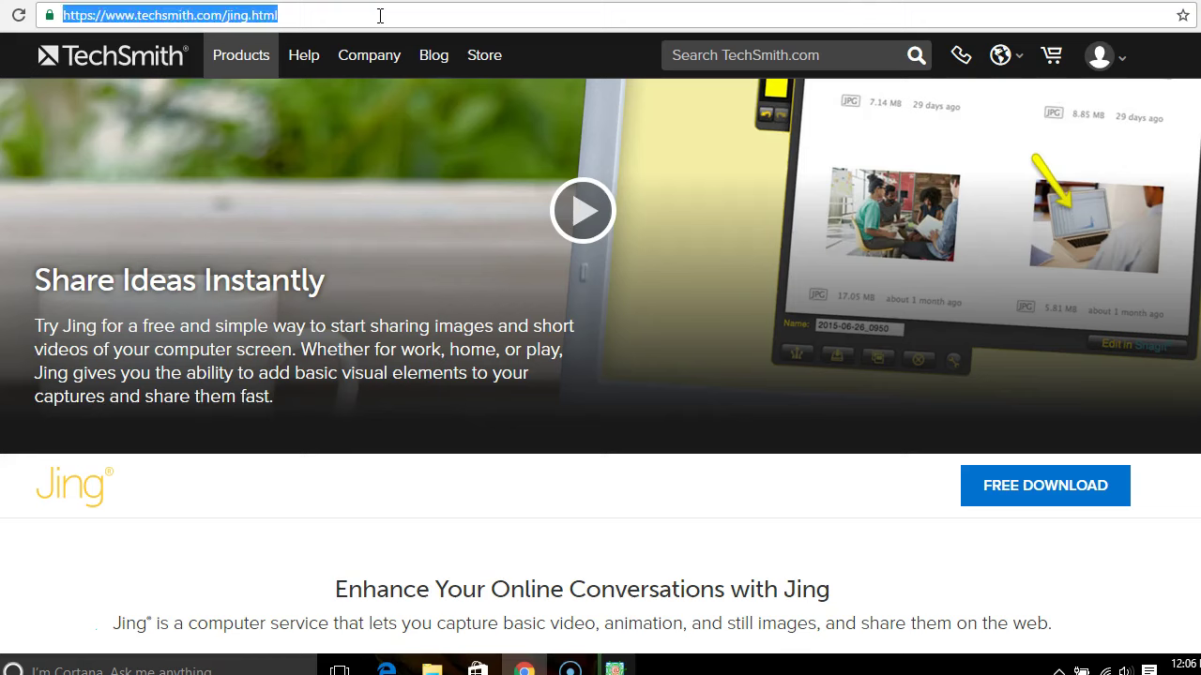
text(screencast-o-matic.com)
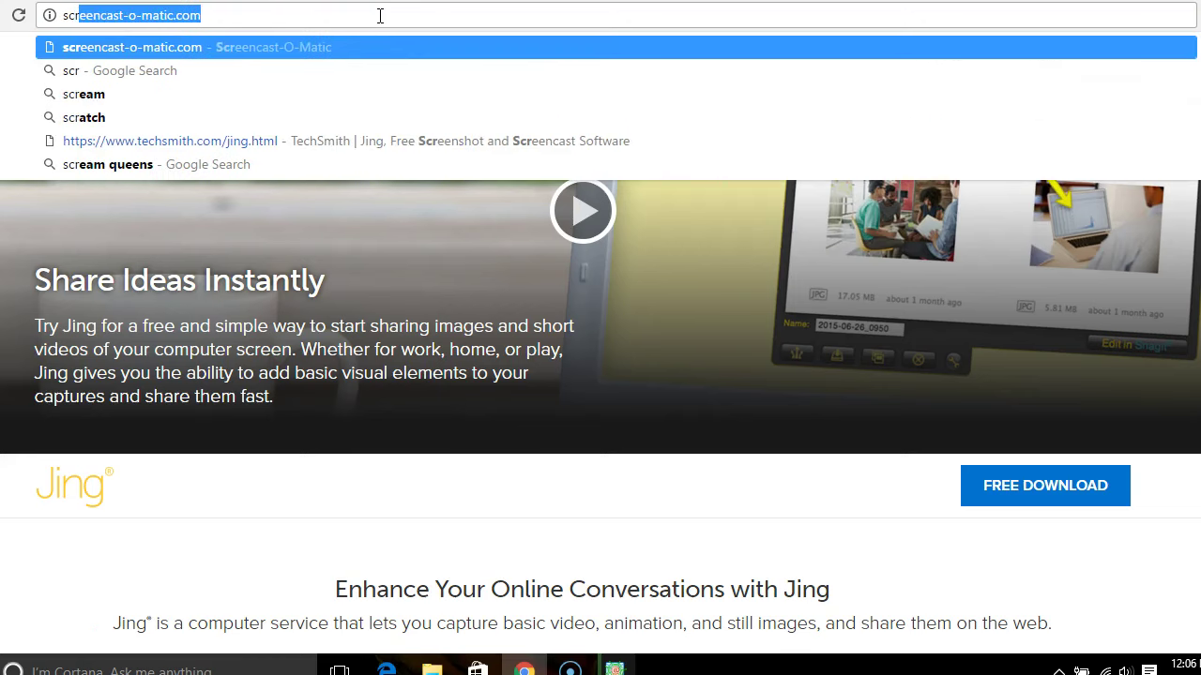
key(Return)
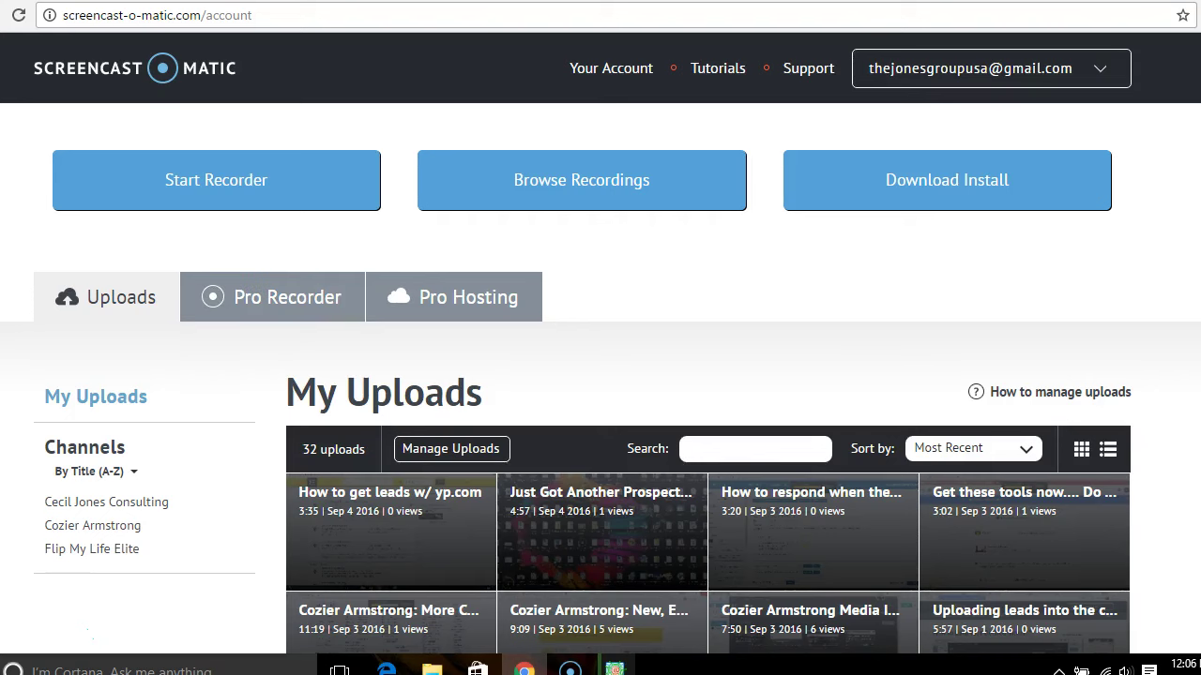
scroll(1193, 397, down, 6)
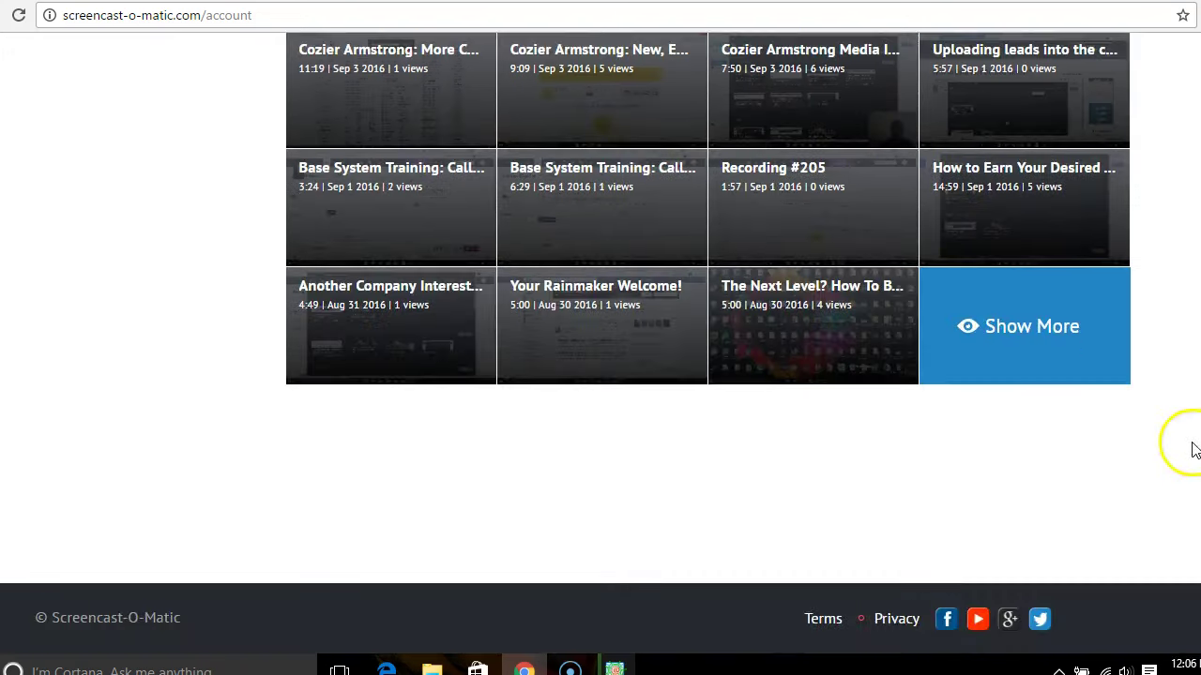
scroll(1189, 447, up, 5)
scroll(1193, 211, up, 2)
- Log out of the Screencast-O-Matic account and dismiss the login form
click(1098, 70)
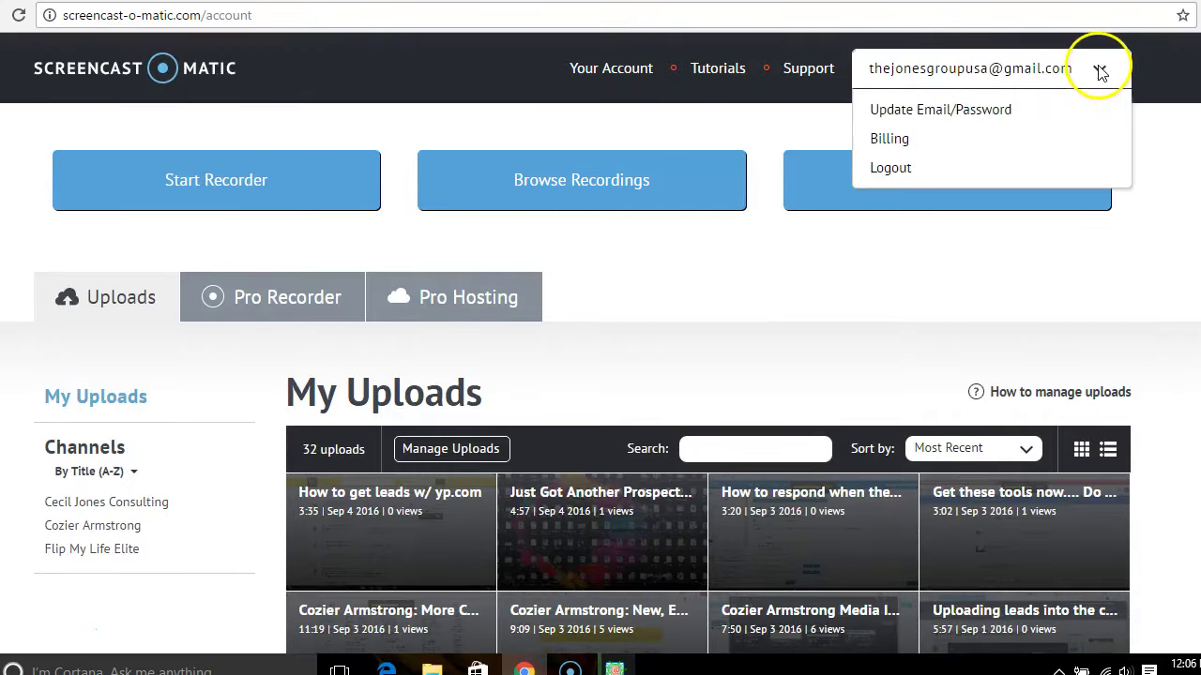
click(974, 171)
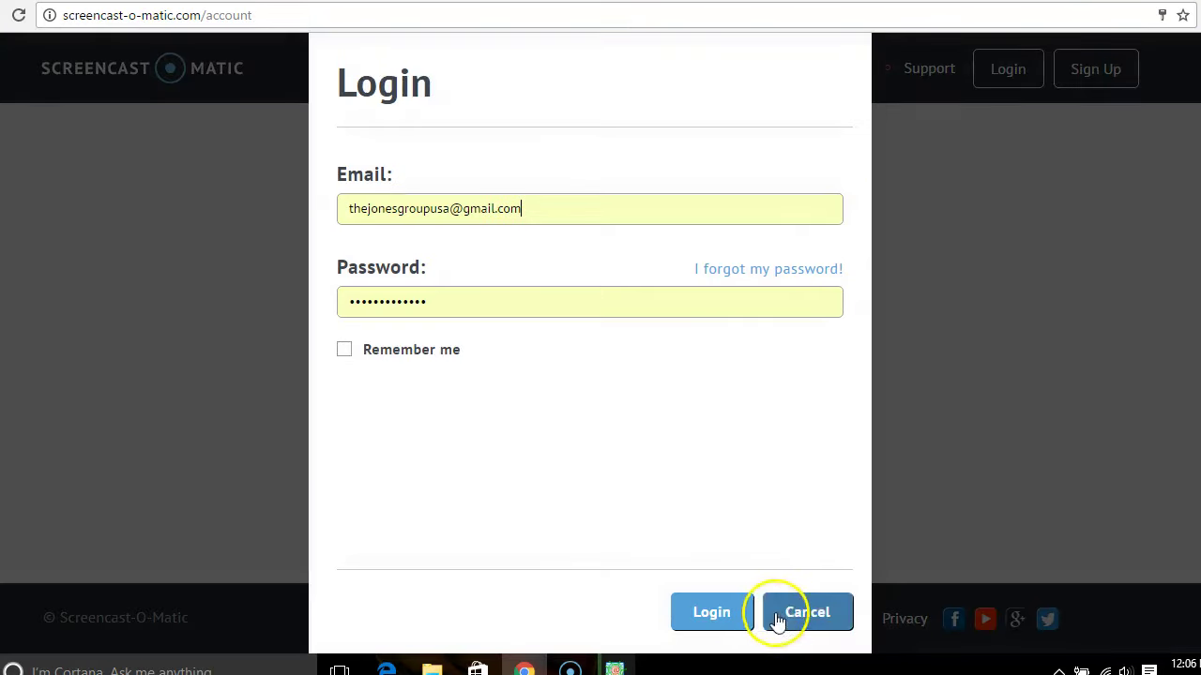
click(781, 612)
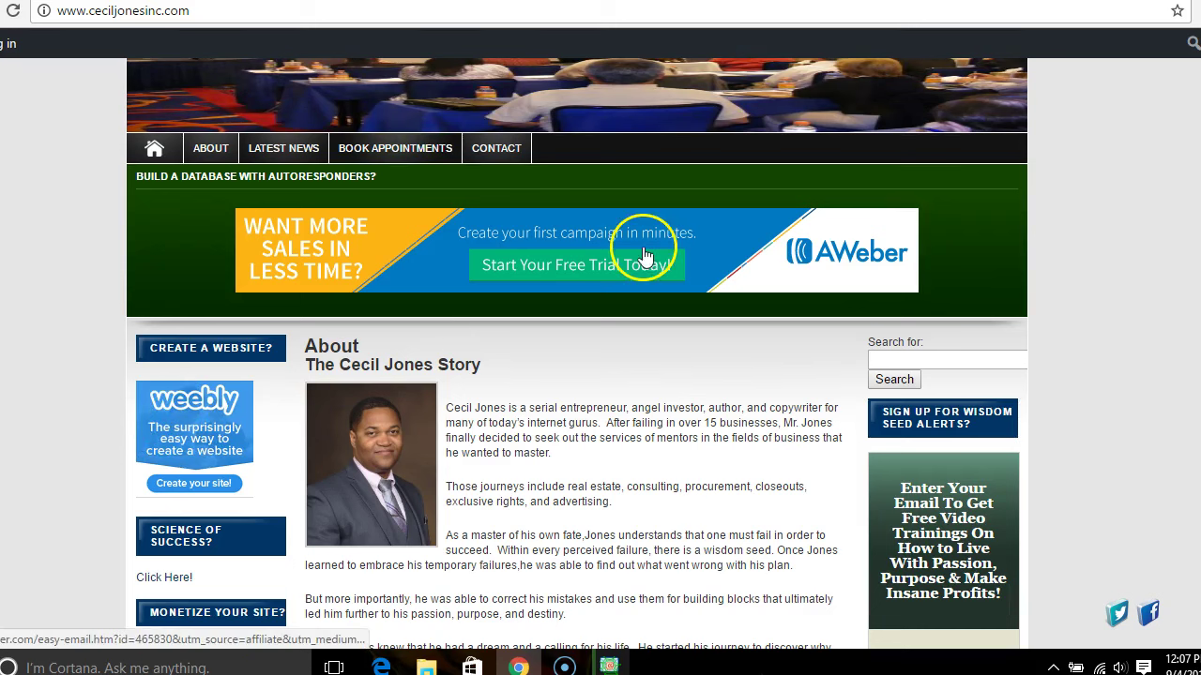
- Open the weebly.com website in place of the consulting site
click(1010, 19)
text(ww)
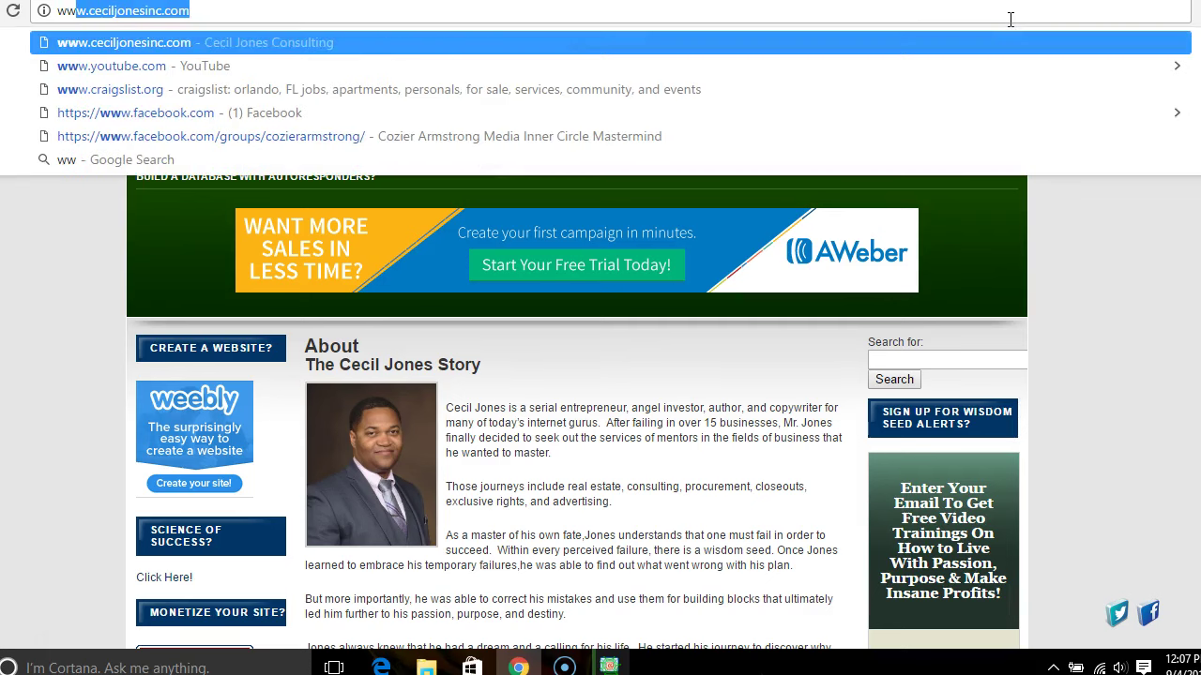
key(BackSpace)
key(BackSpace)
text(eebly)
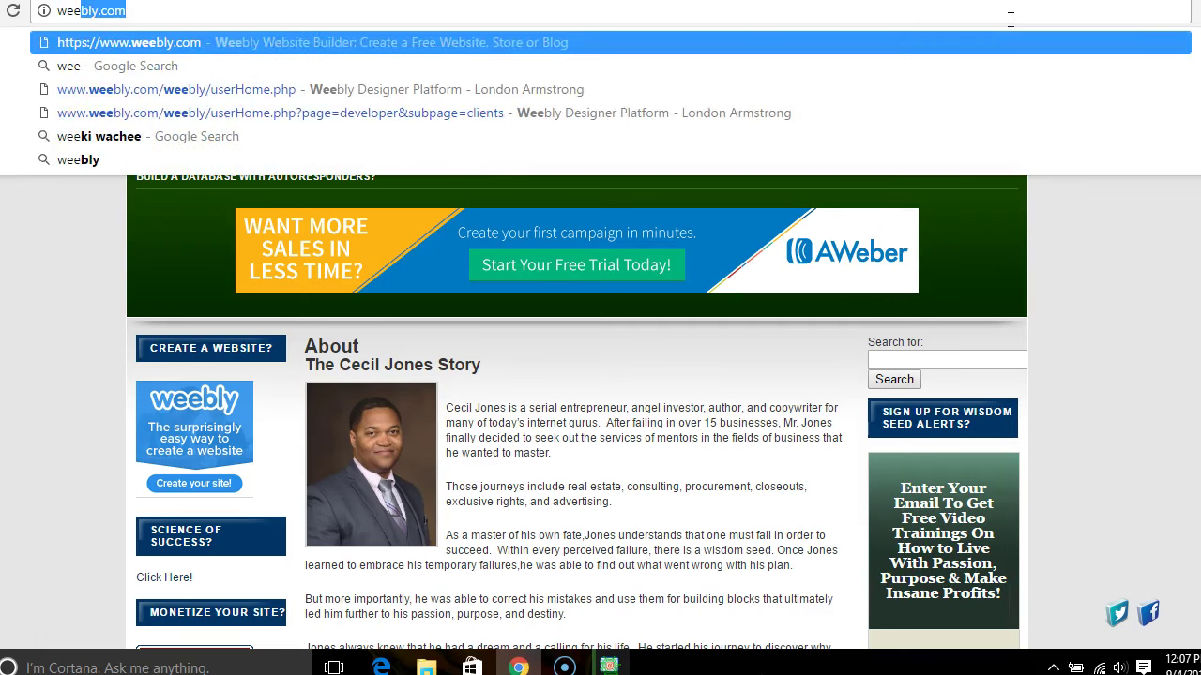
key(Return)
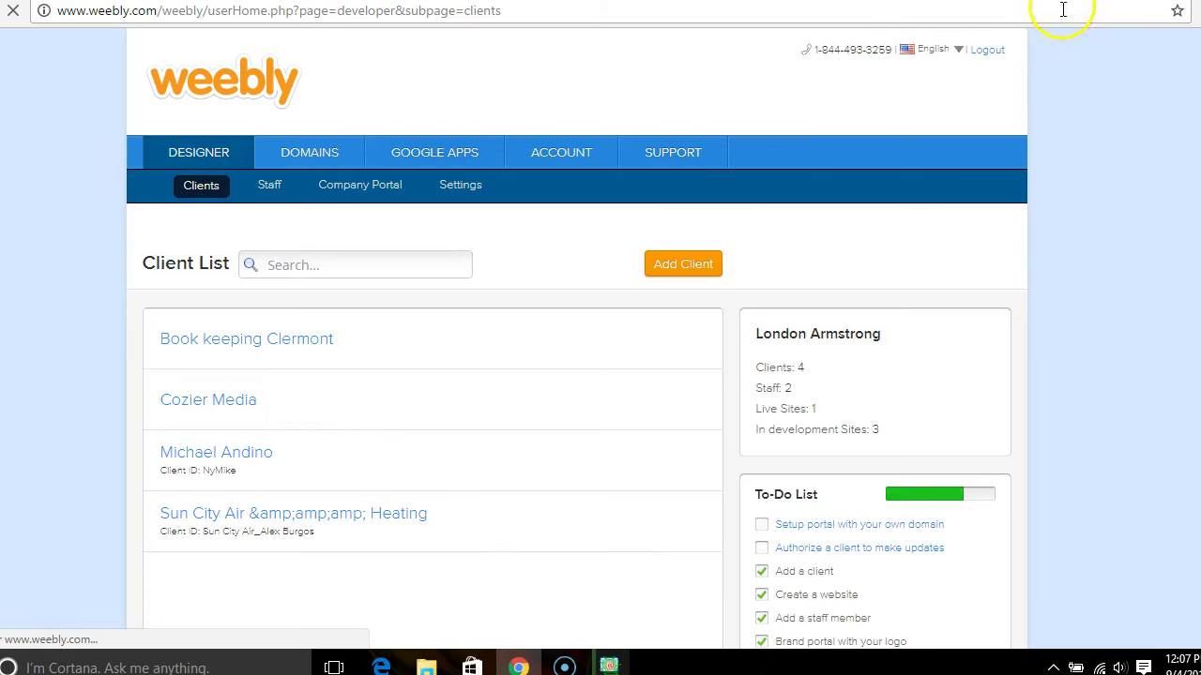
- Open solarchandler.com in a new tab and look over its quote form and solar water heater benefits
key(ctrl+t)
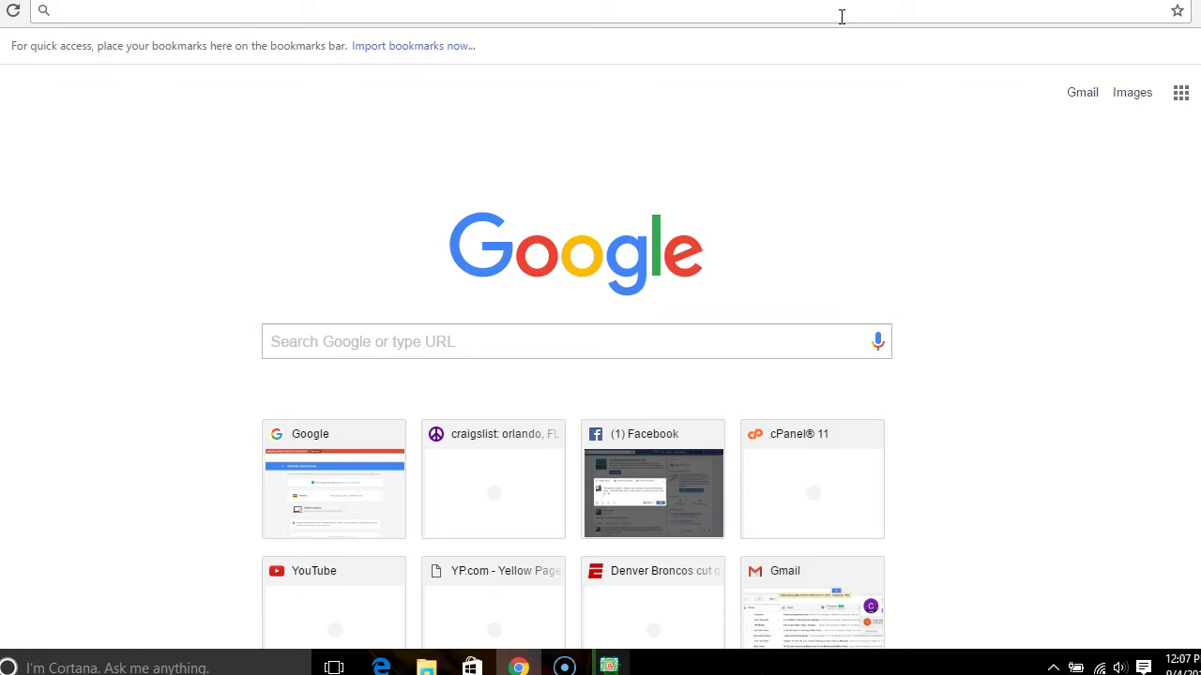
text(solarchandler.com)
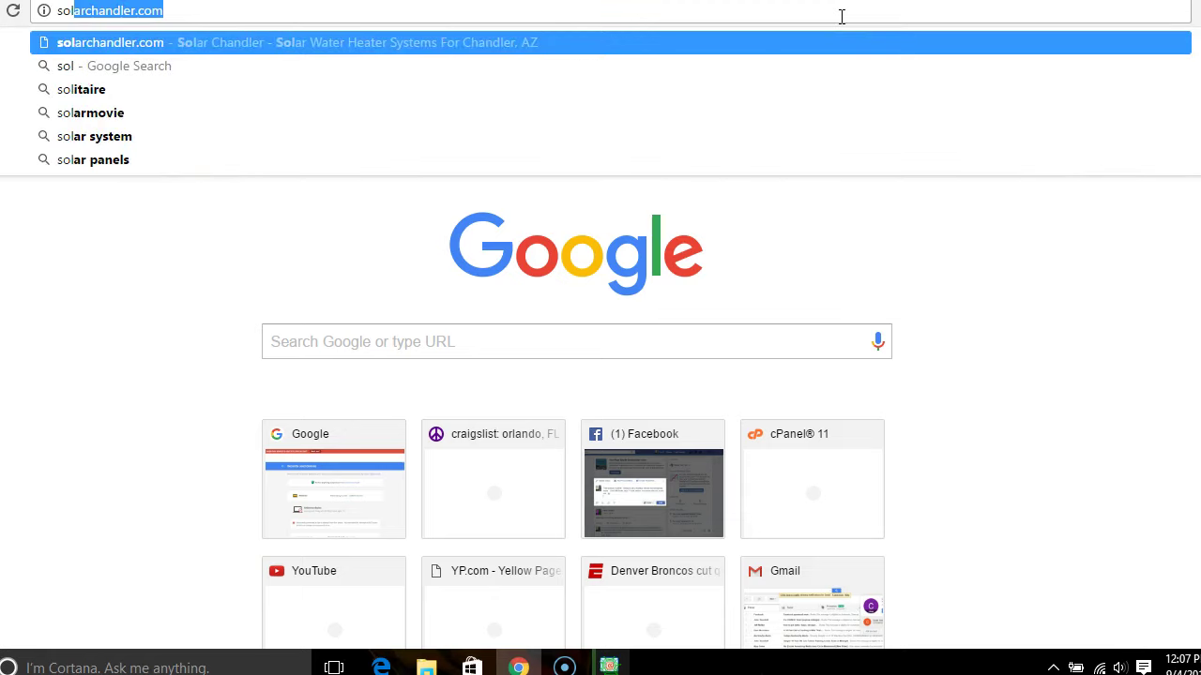
key(Return)
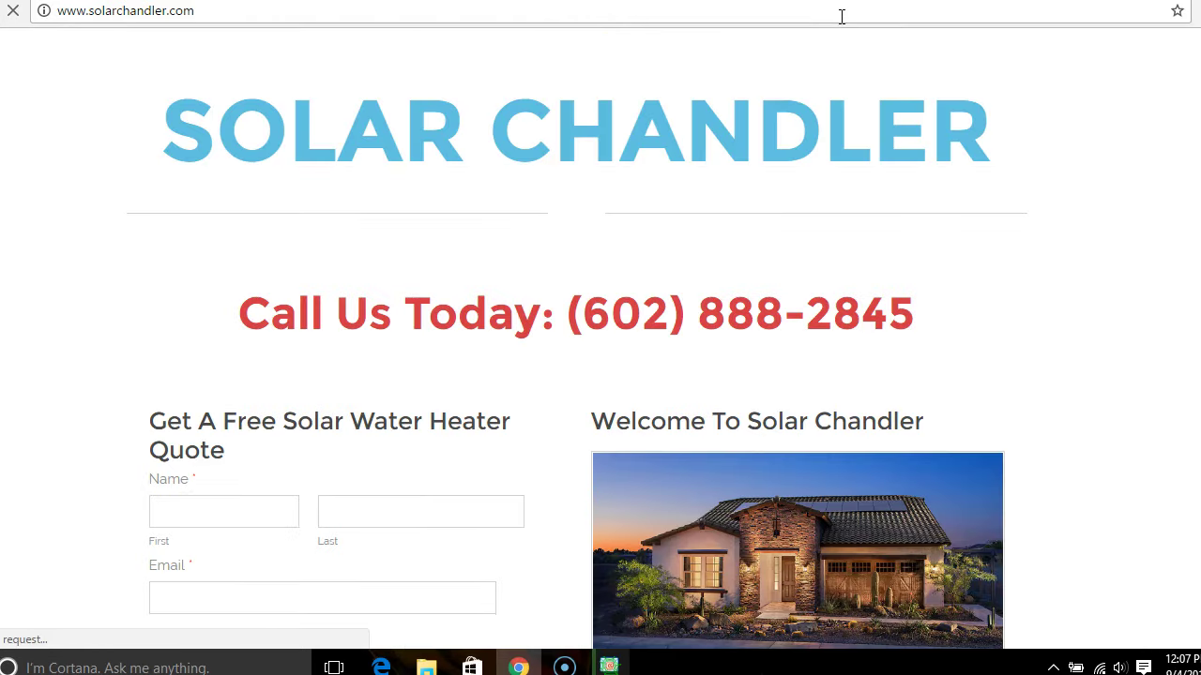
scroll(1190, 500, down, 7)
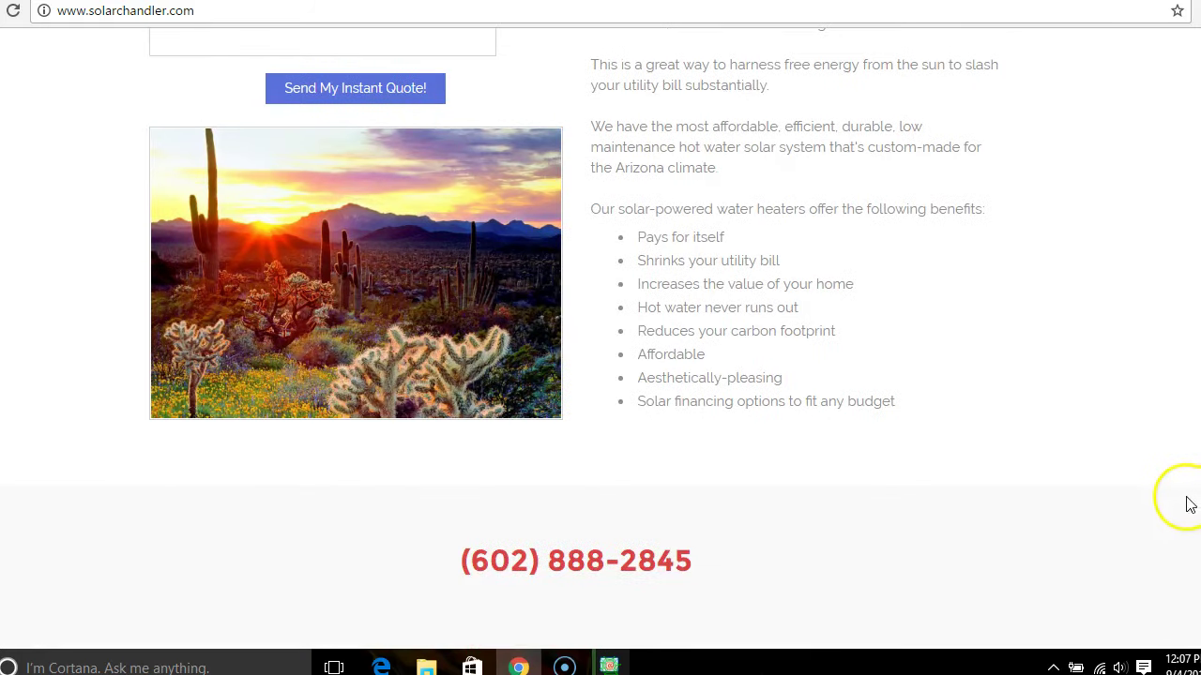
scroll(1187, 536, up, 6)
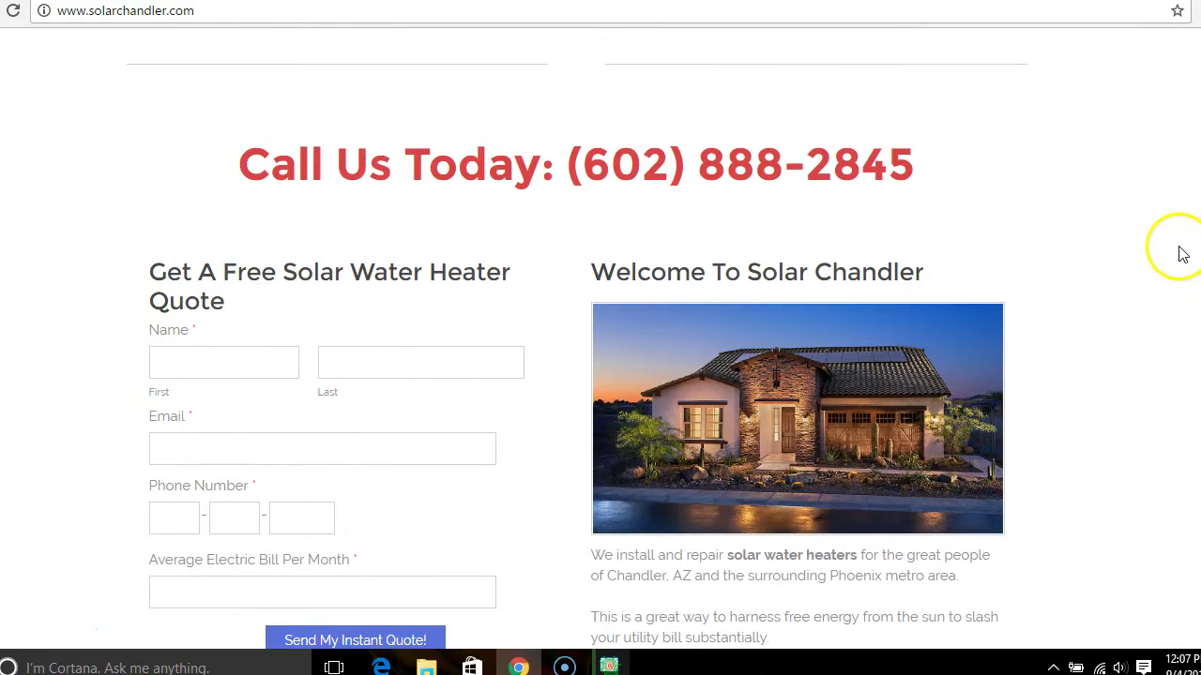
- Review the Solar Chandler page from its headline and quote form down to the solar water heater benefits and footer phone number
scroll(577, 338, up, 2)
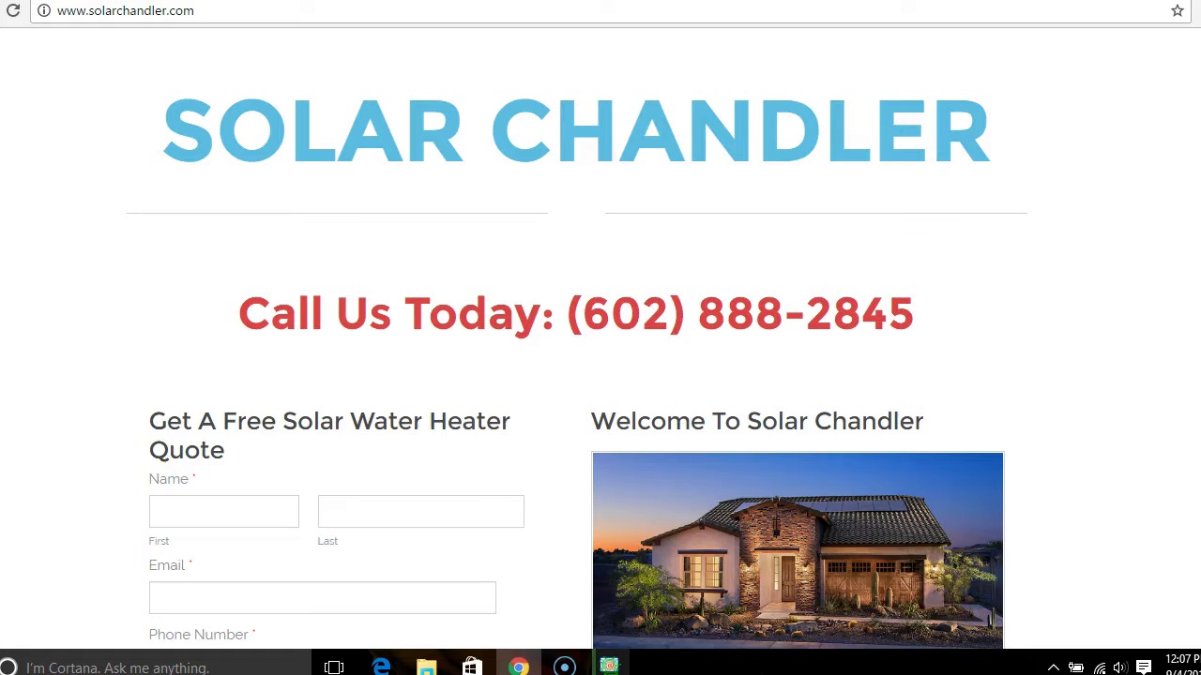
scroll(577, 354, down, 3)
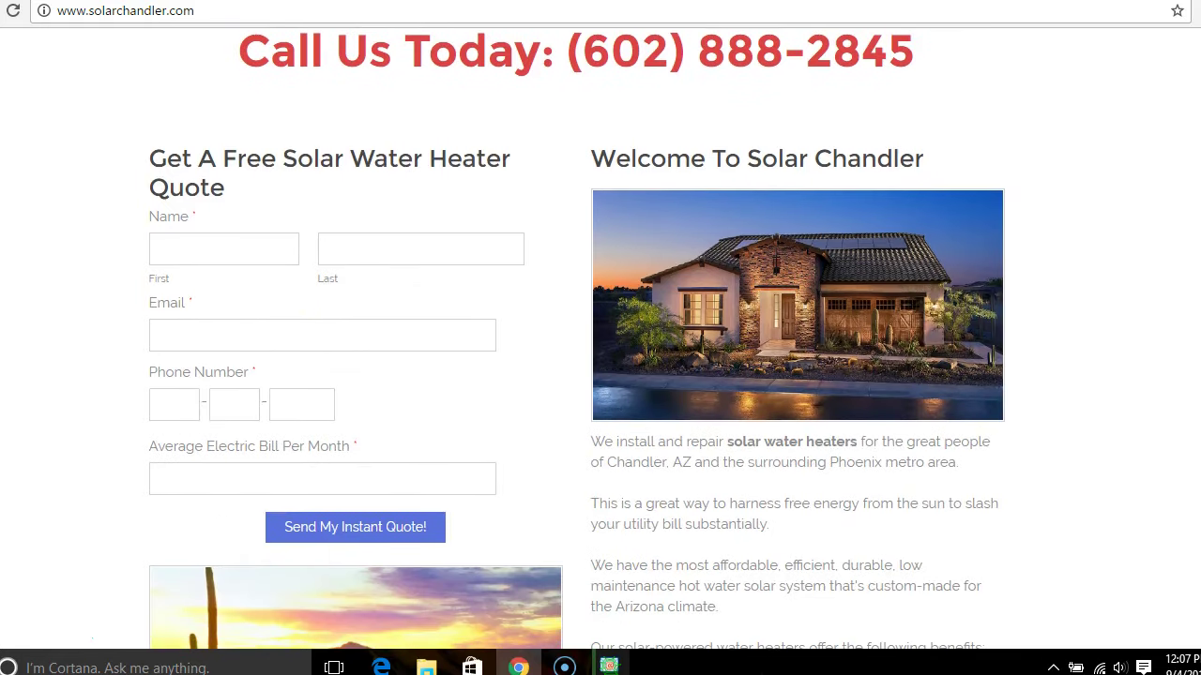
scroll(1194, 506, down, 5)
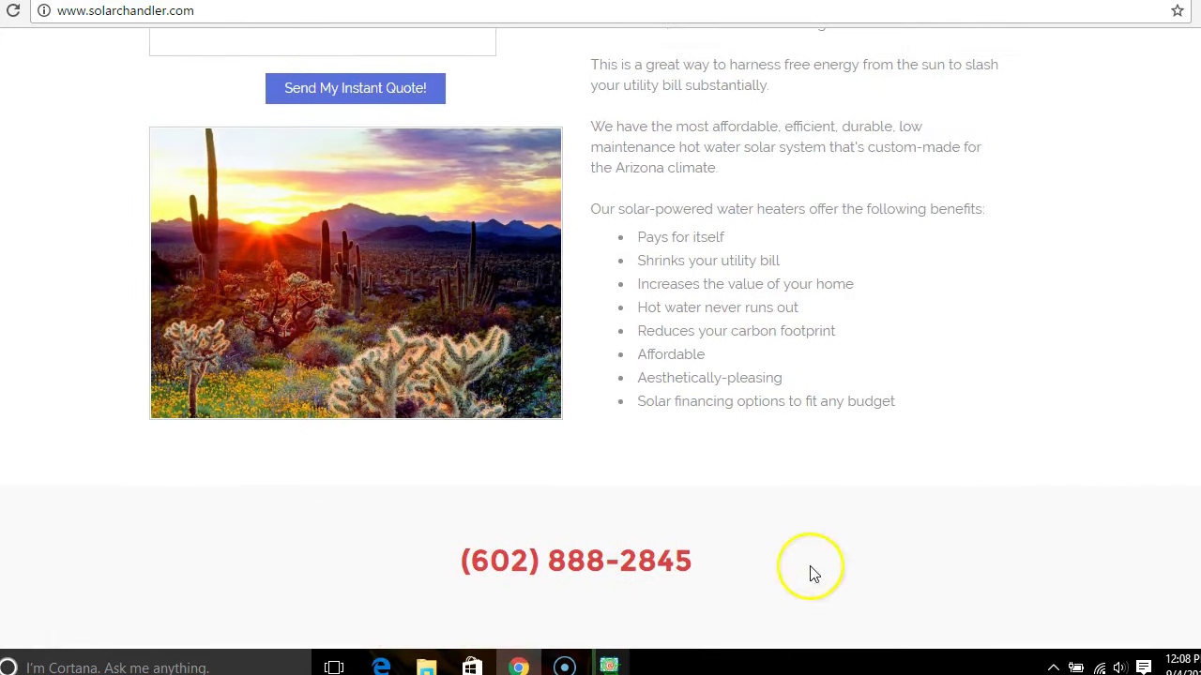
scroll(601, 338, up, 7)
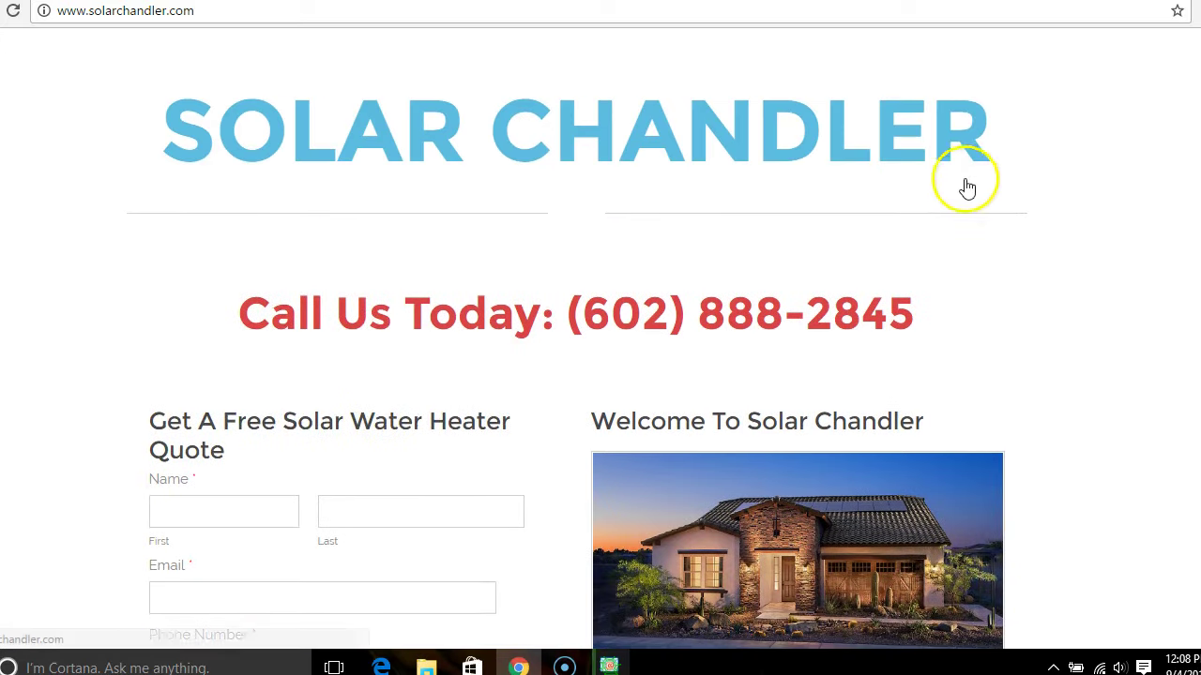
- In the Weebly client list, append "Dryway" to the name of the client who owns the Orlando Handyman Services site and save it
key(ctrl+Tab)
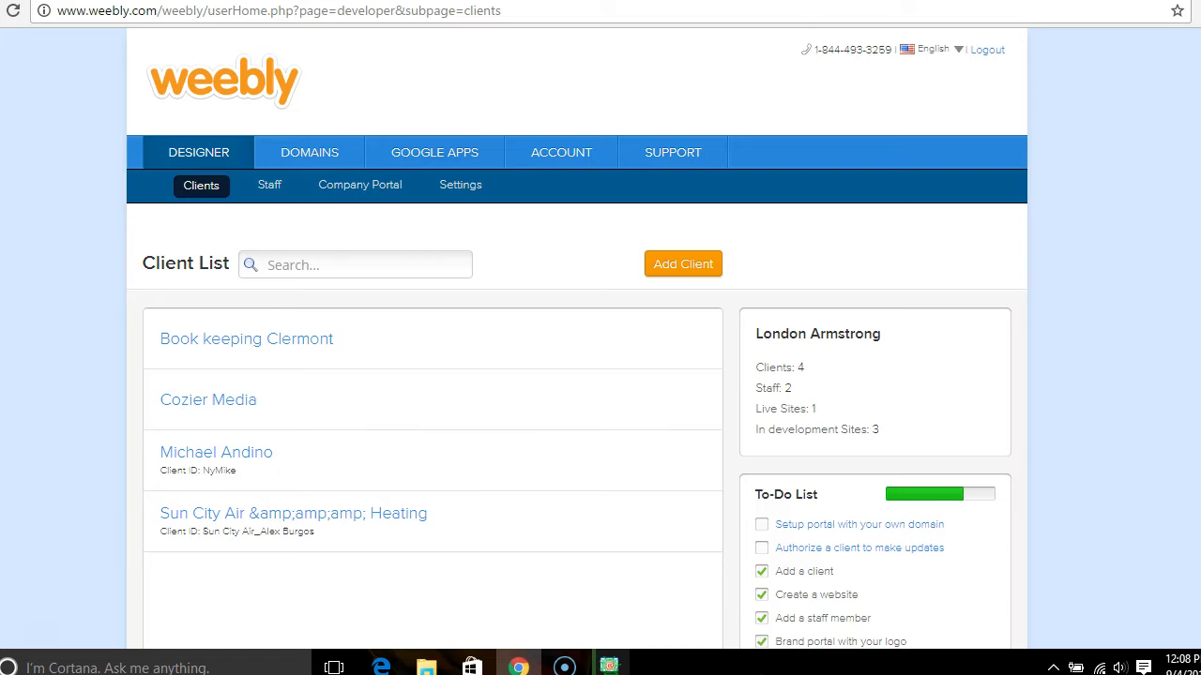
click(235, 460)
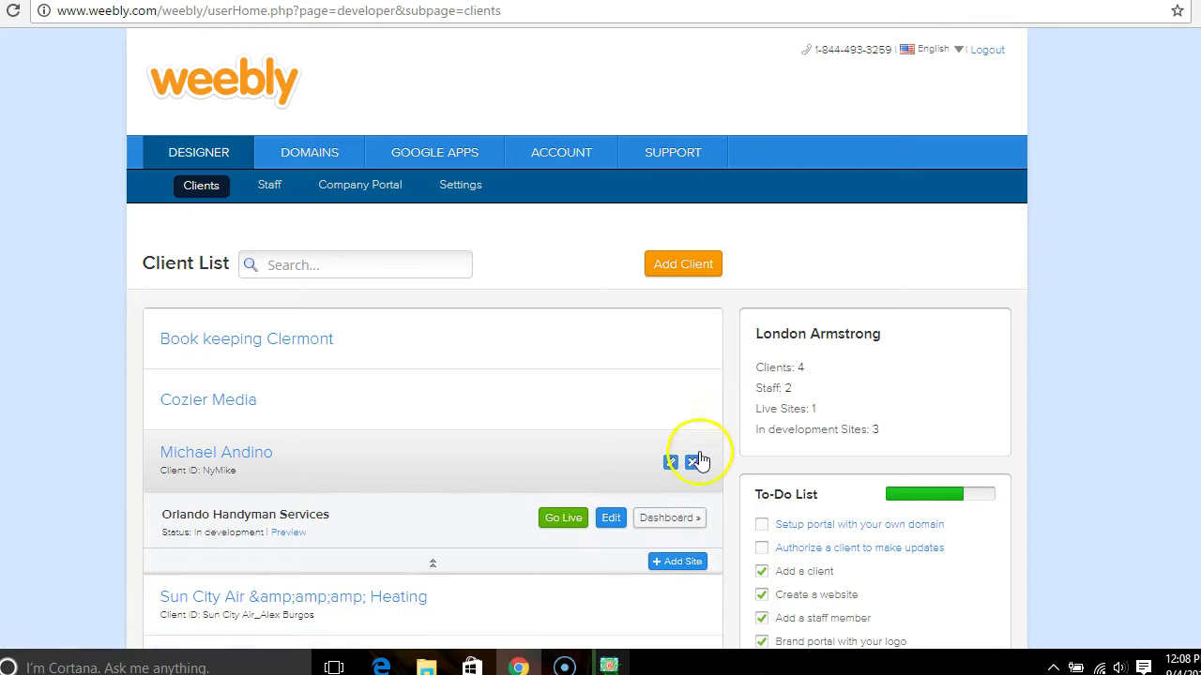
click(671, 463)
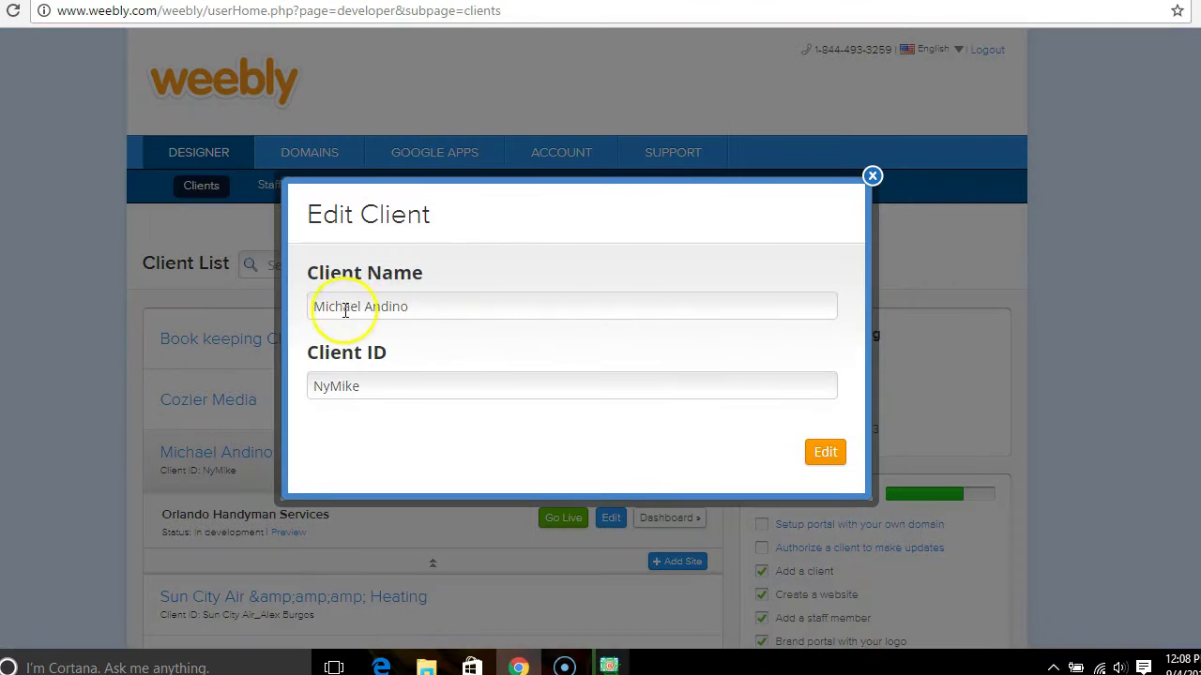
click(504, 313)
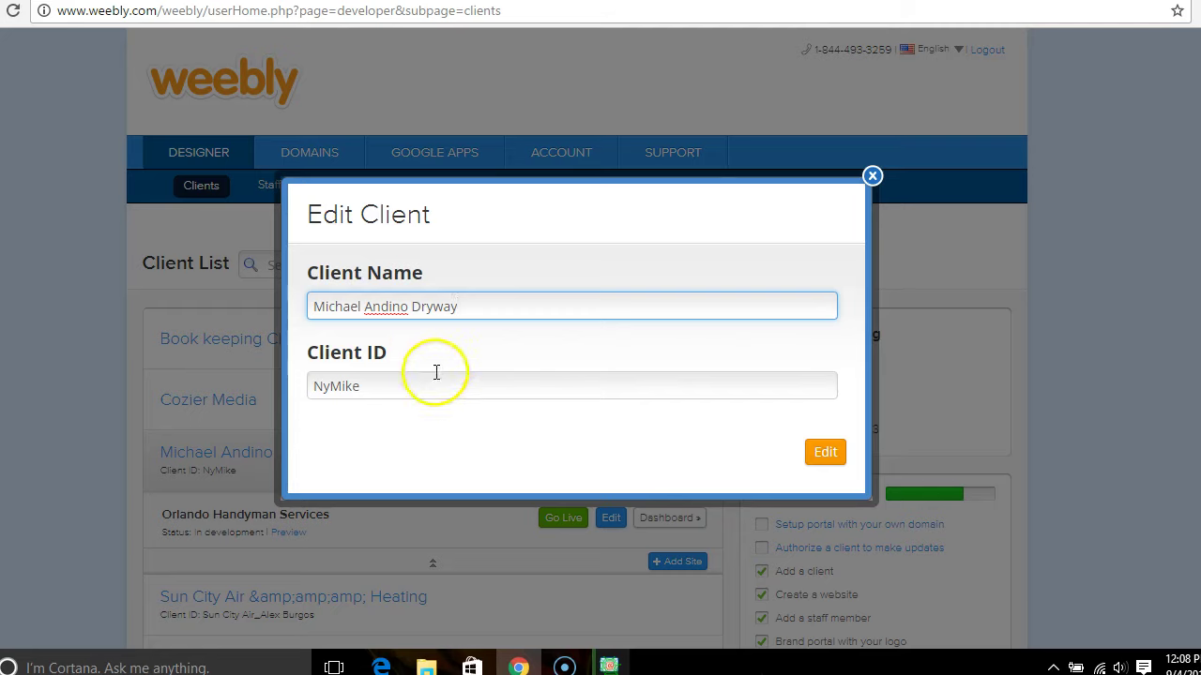
click(824, 451)
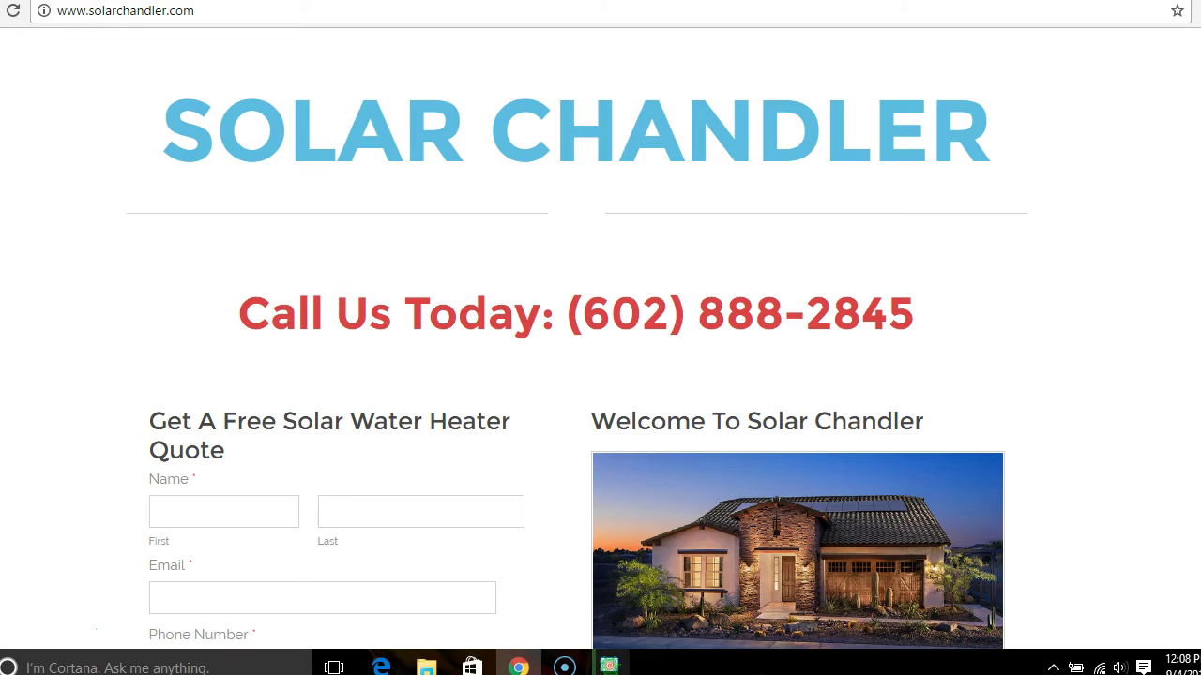
- Look over the Solar Chandler quote form again, and show the handyman site's page list in the Weebly editor
scroll(577, 338, down, 4)
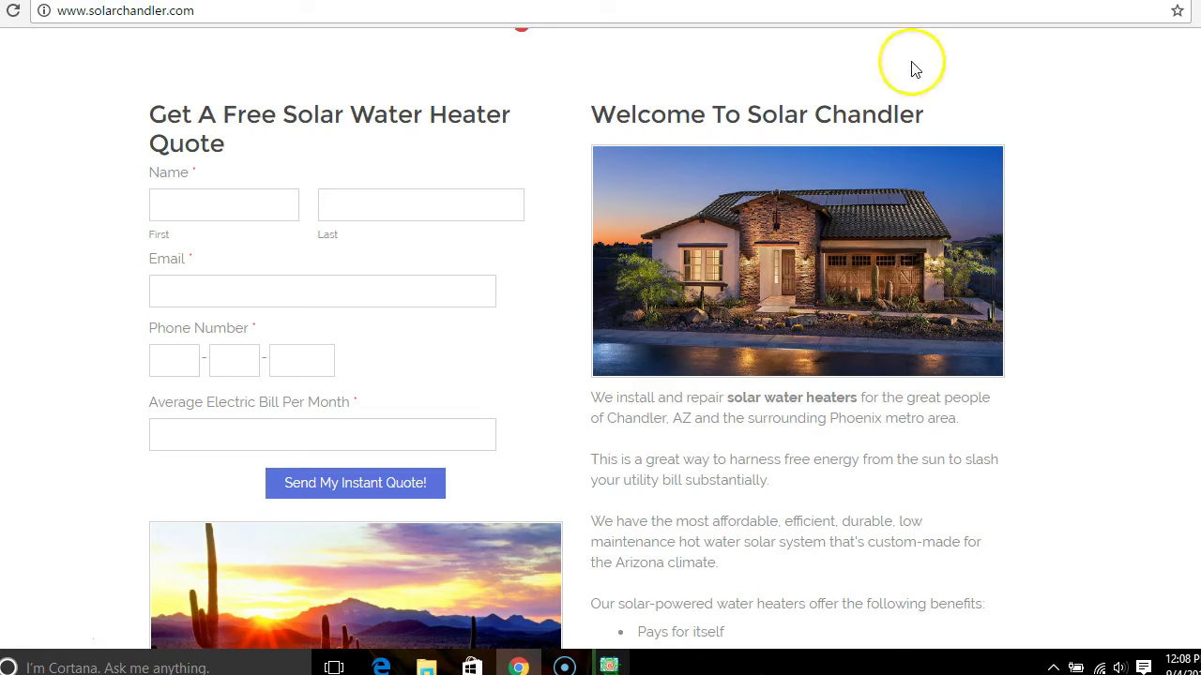
click(873, 1)
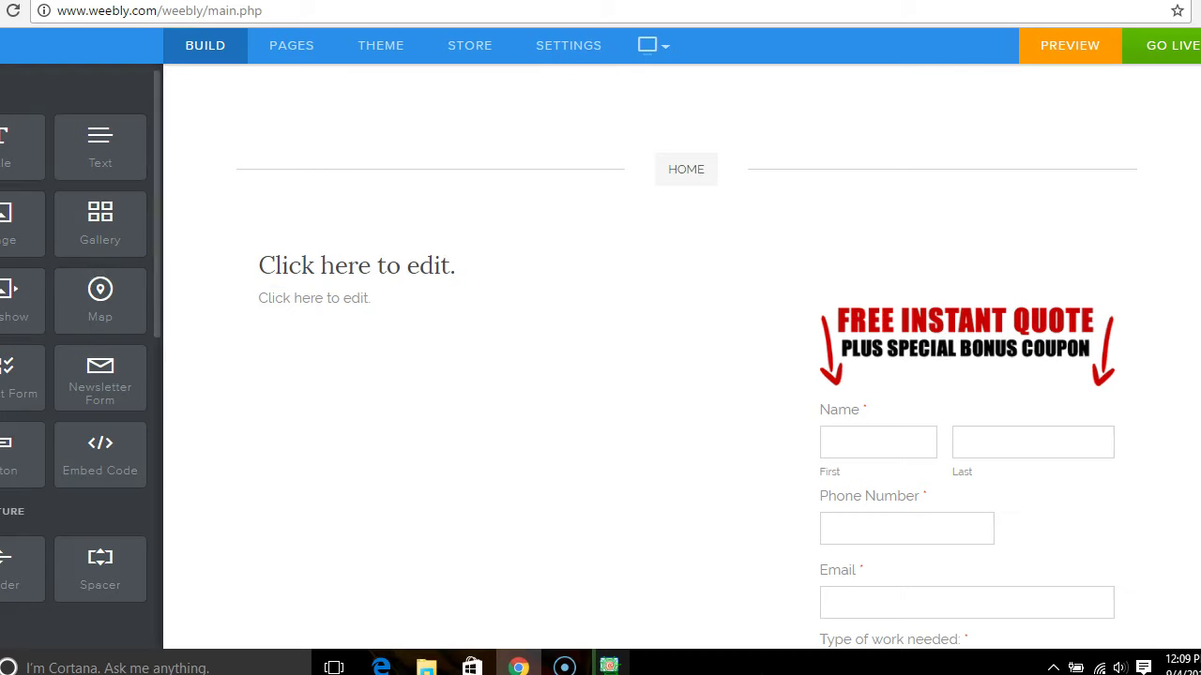
click(289, 51)
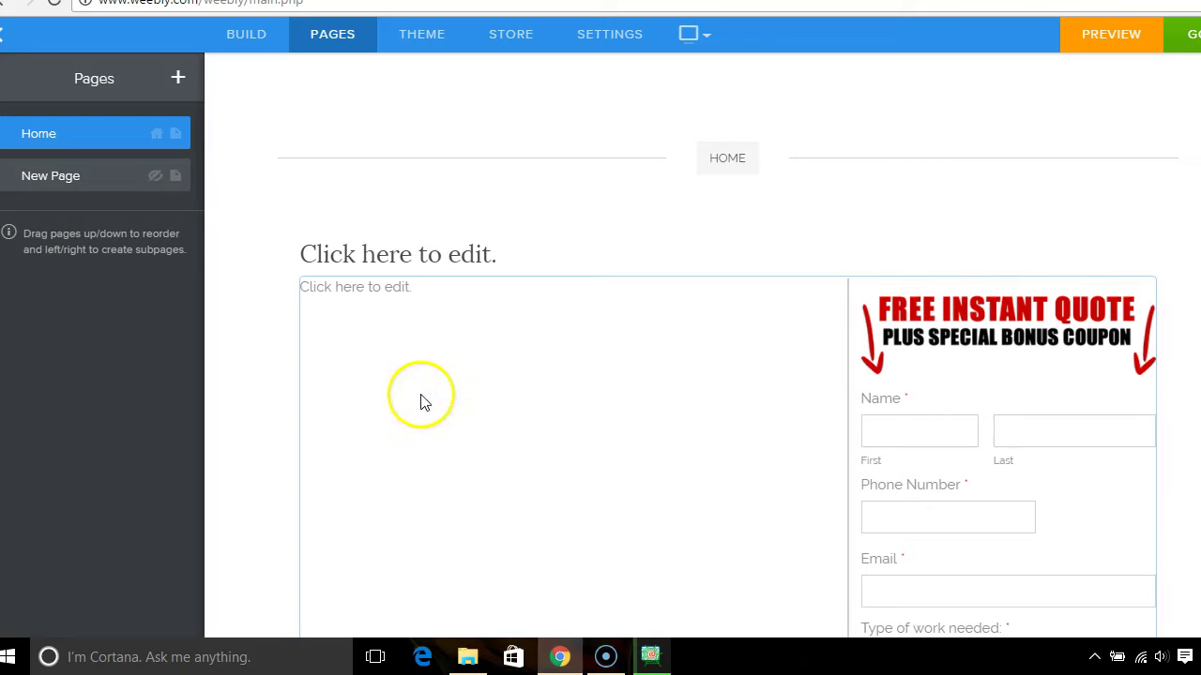
click(177, 81)
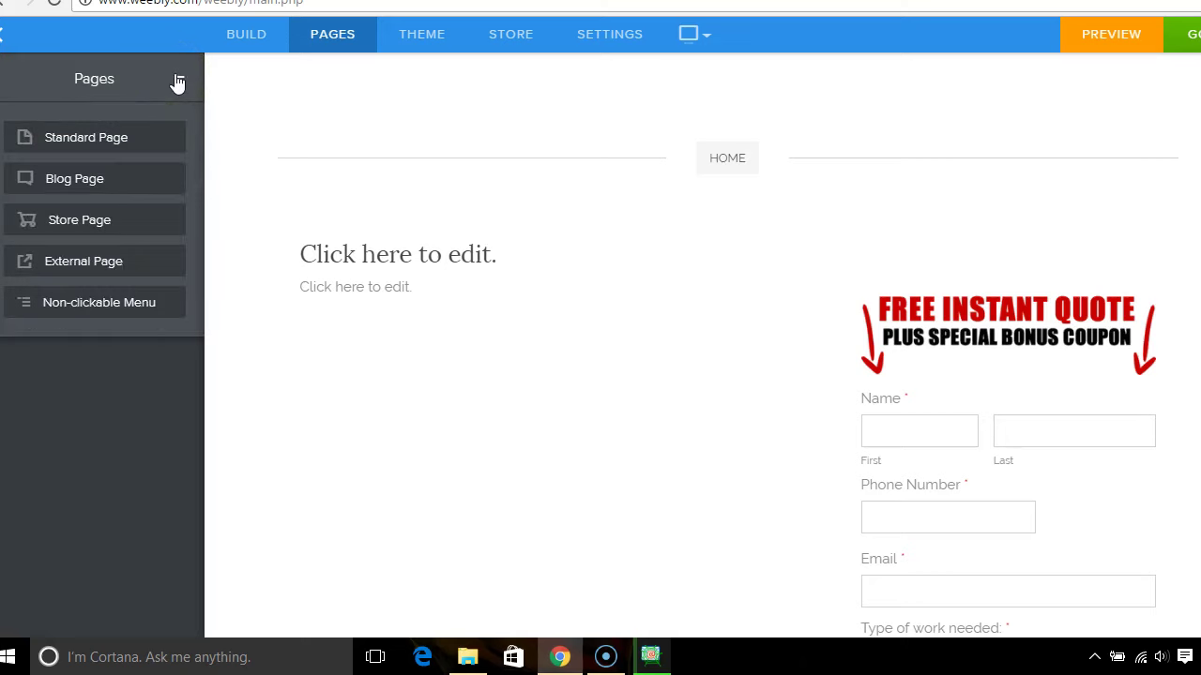
click(133, 150)
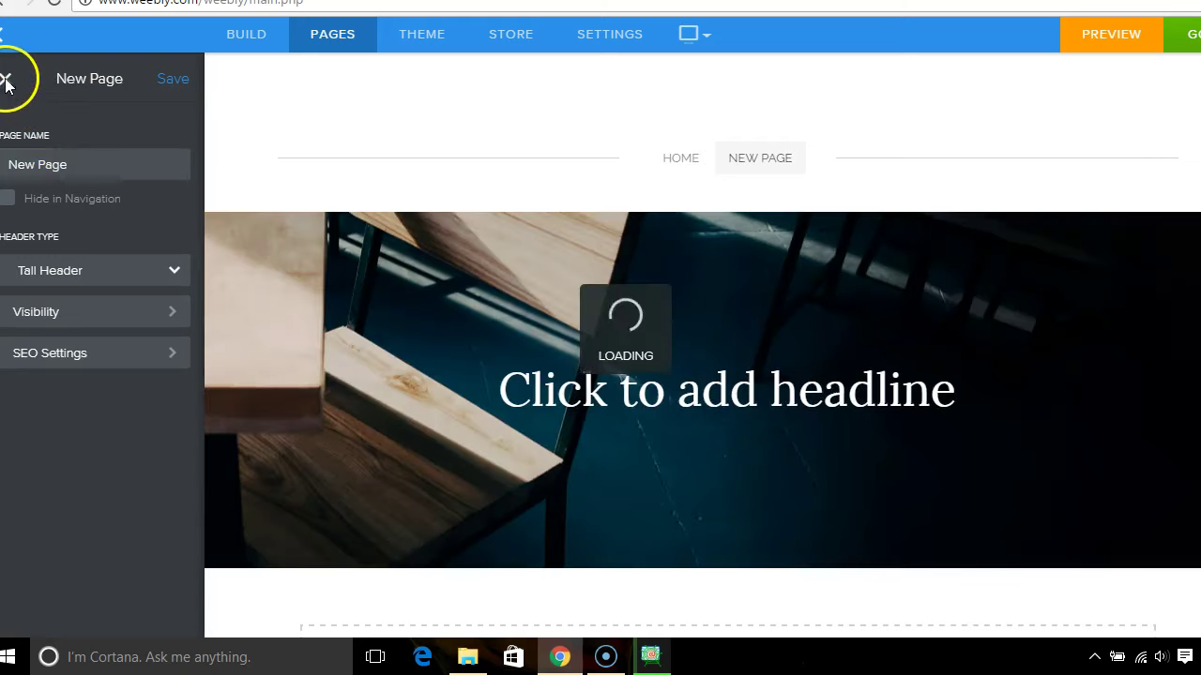
click(5, 83)
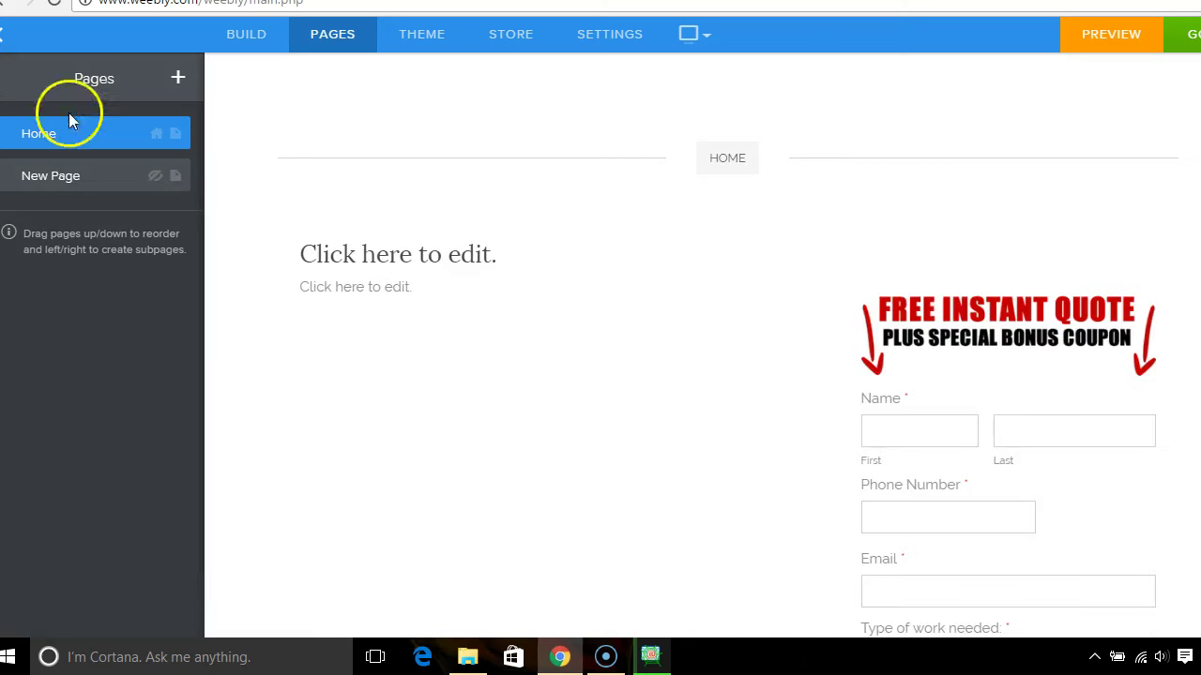
- Delete the free instant quote form block, the title and the text block from the Home page
click(1153, 279)
click(1131, 246)
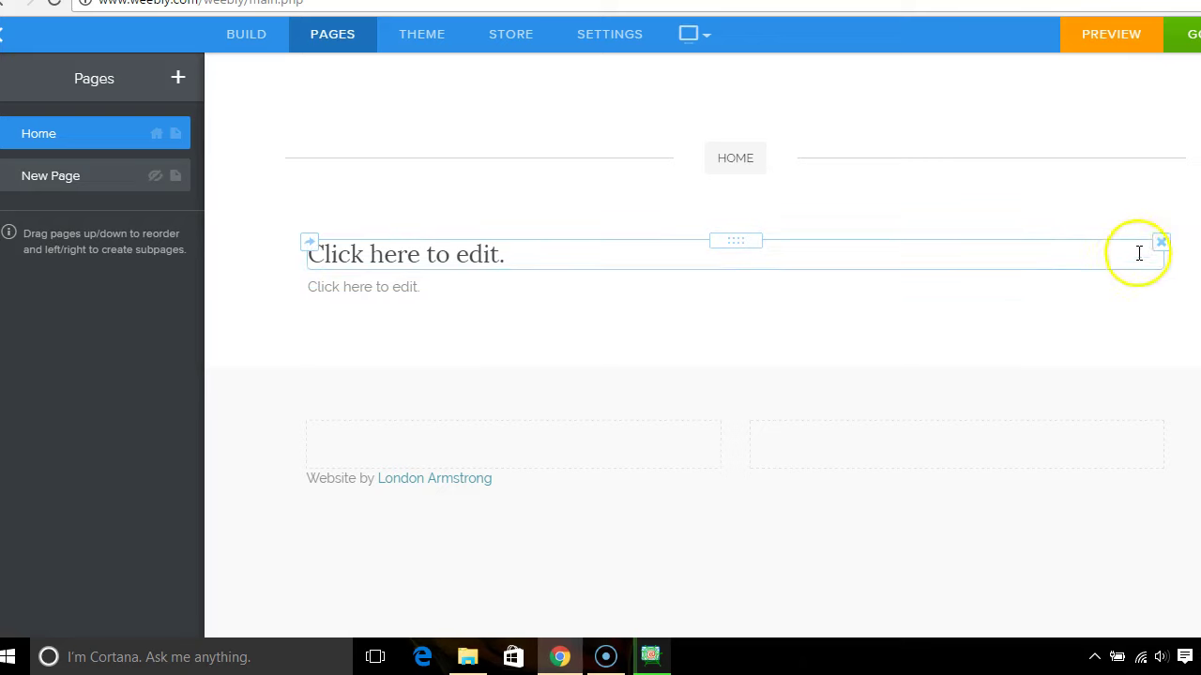
click(1161, 242)
click(1124, 197)
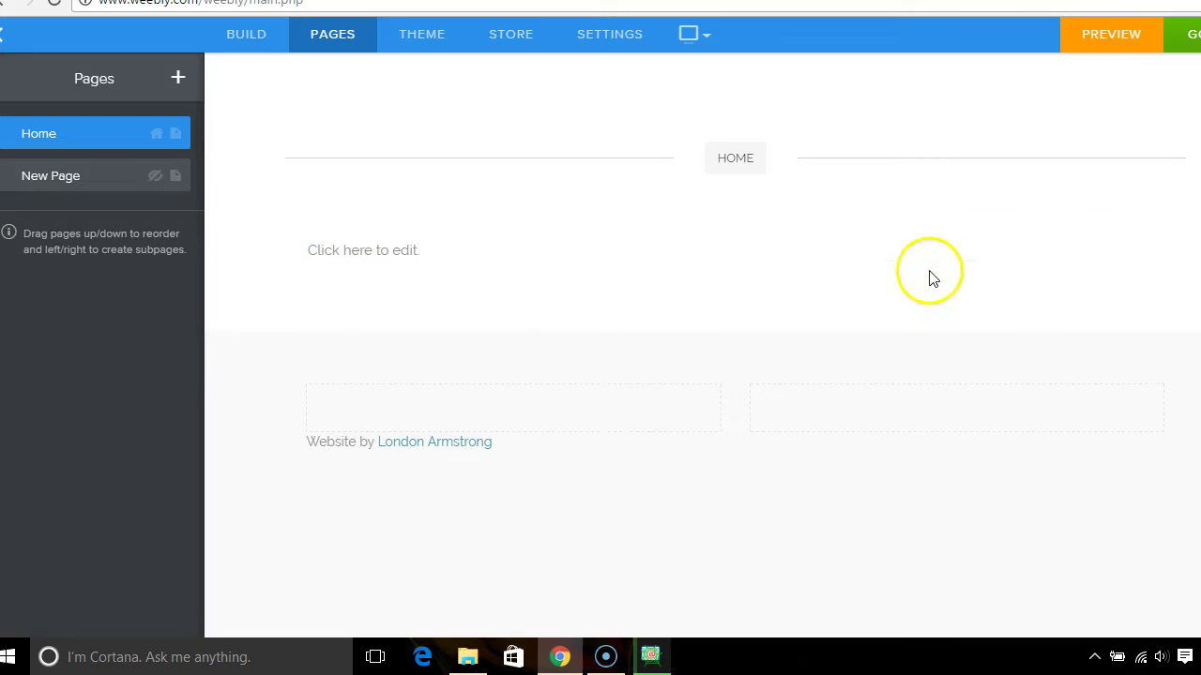
click(1161, 243)
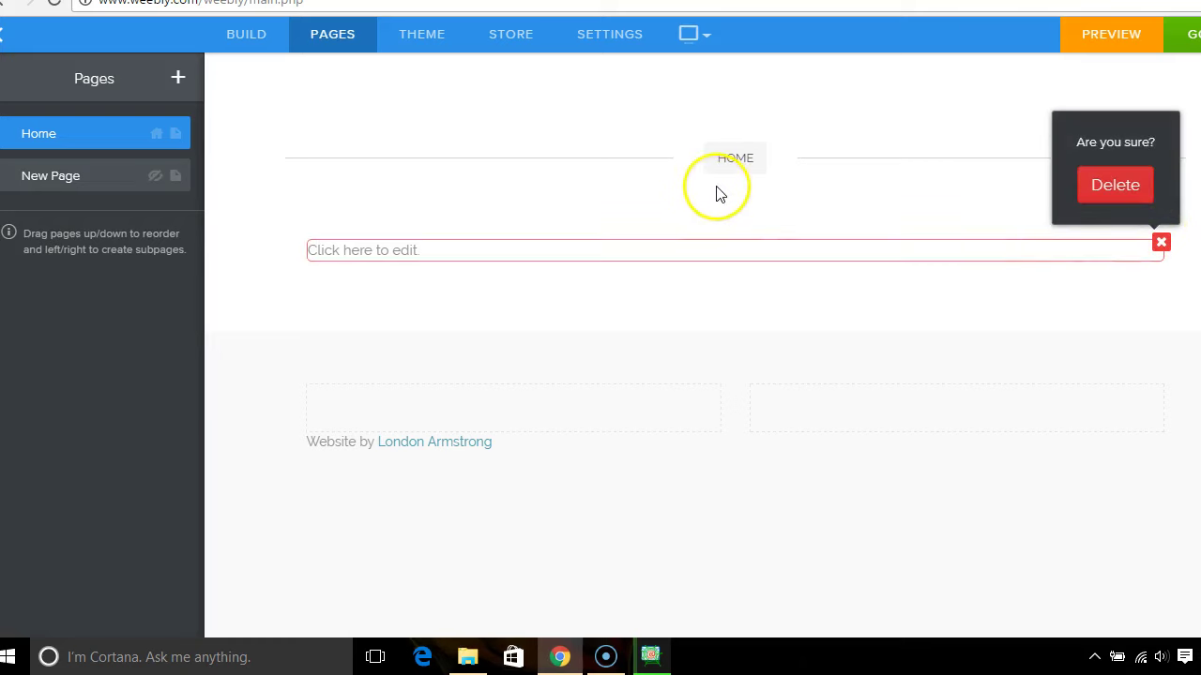
click(1115, 189)
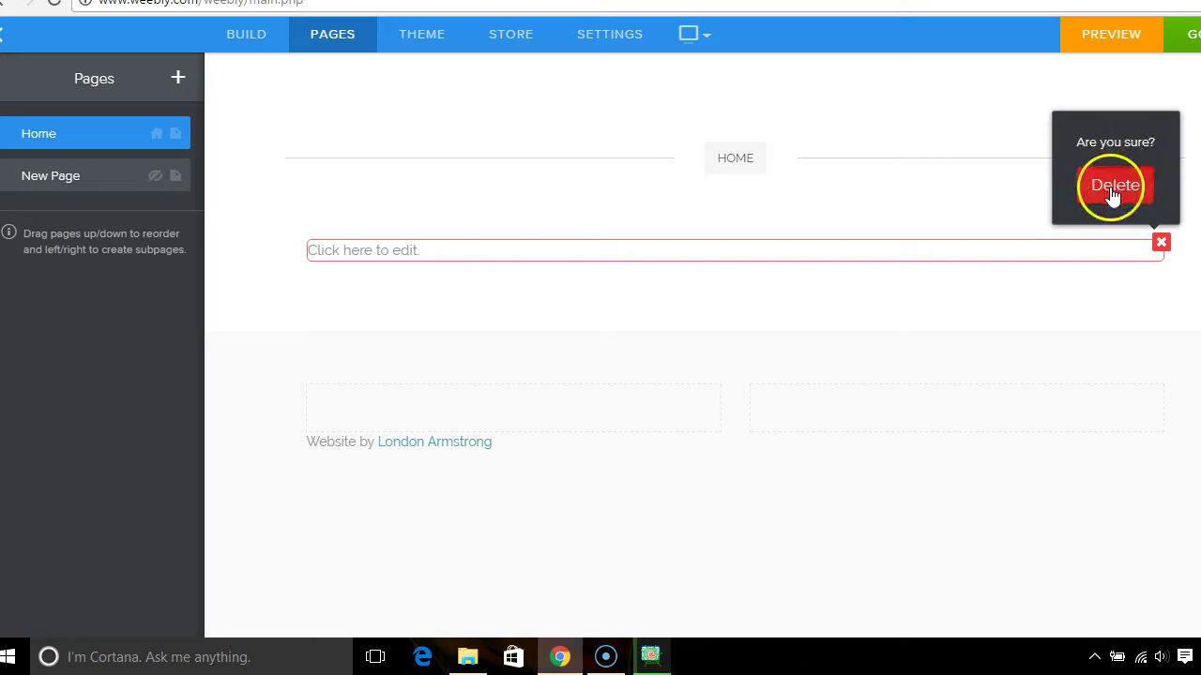
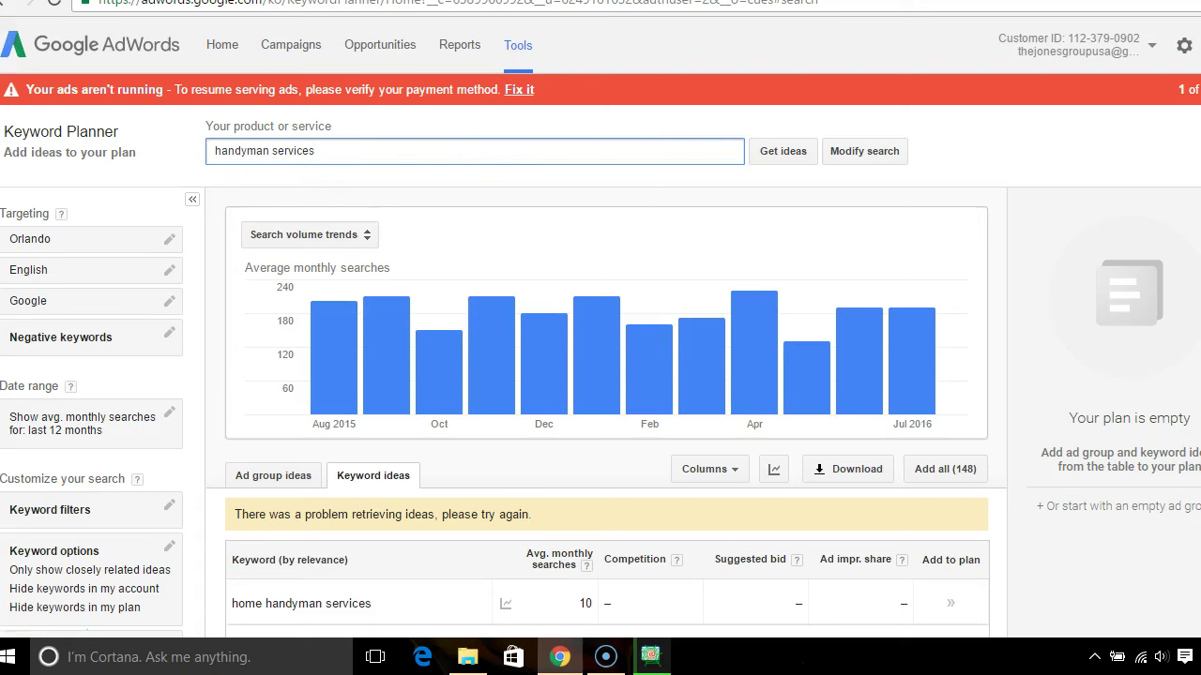
- Examine the monthly search volumes and keyword ideas for "handyman services" in Orlando in the Google AdWords Keyword Planner
mouse_move(911, 316)
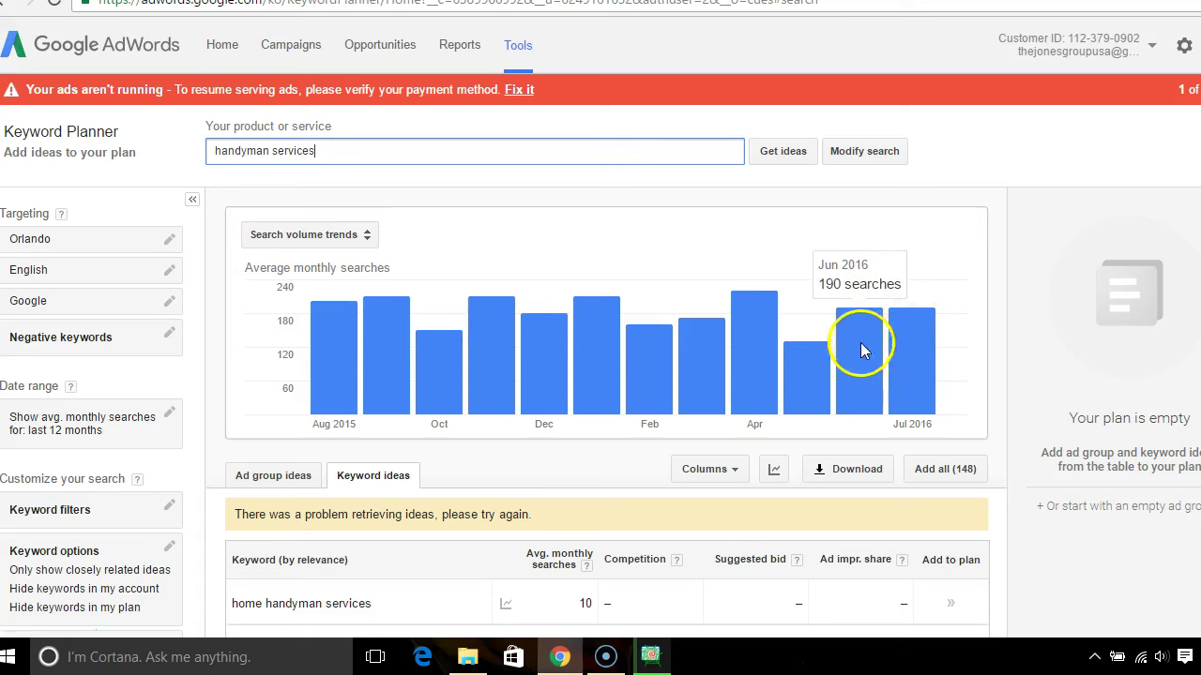
mouse_move(769, 368)
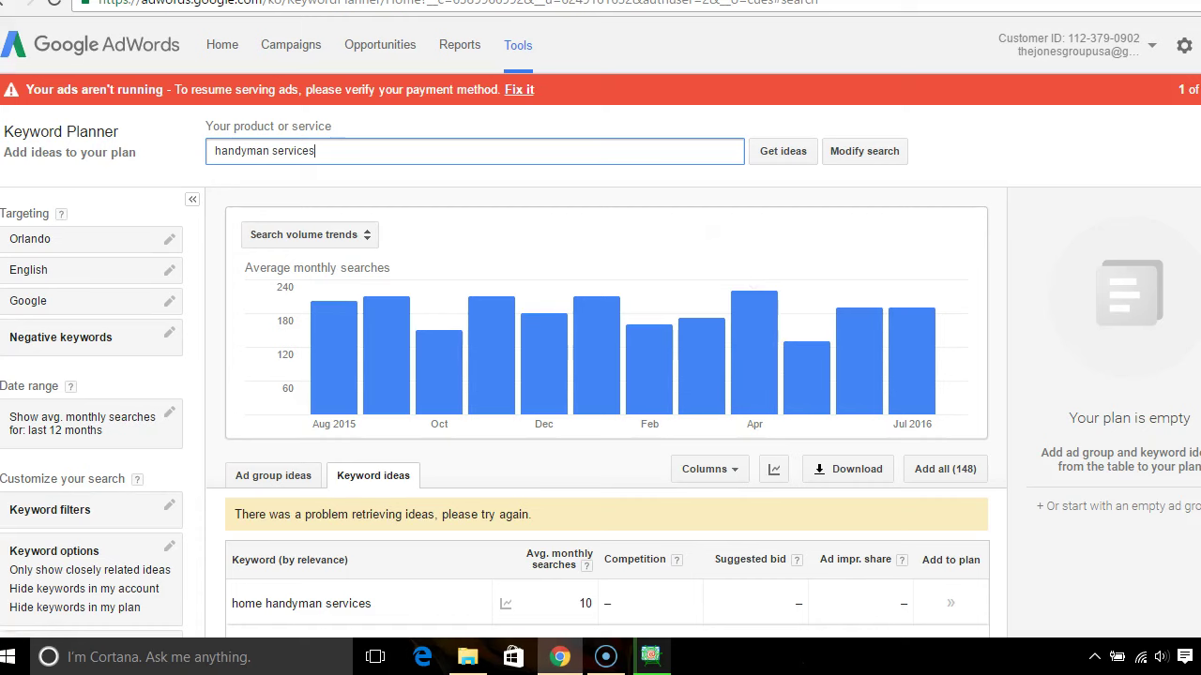
scroll(607, 413, down, 4)
- Review the Home page's SEO title, description and meta keywords in Weebly, and return to the page list
key(ctrl+Tab)
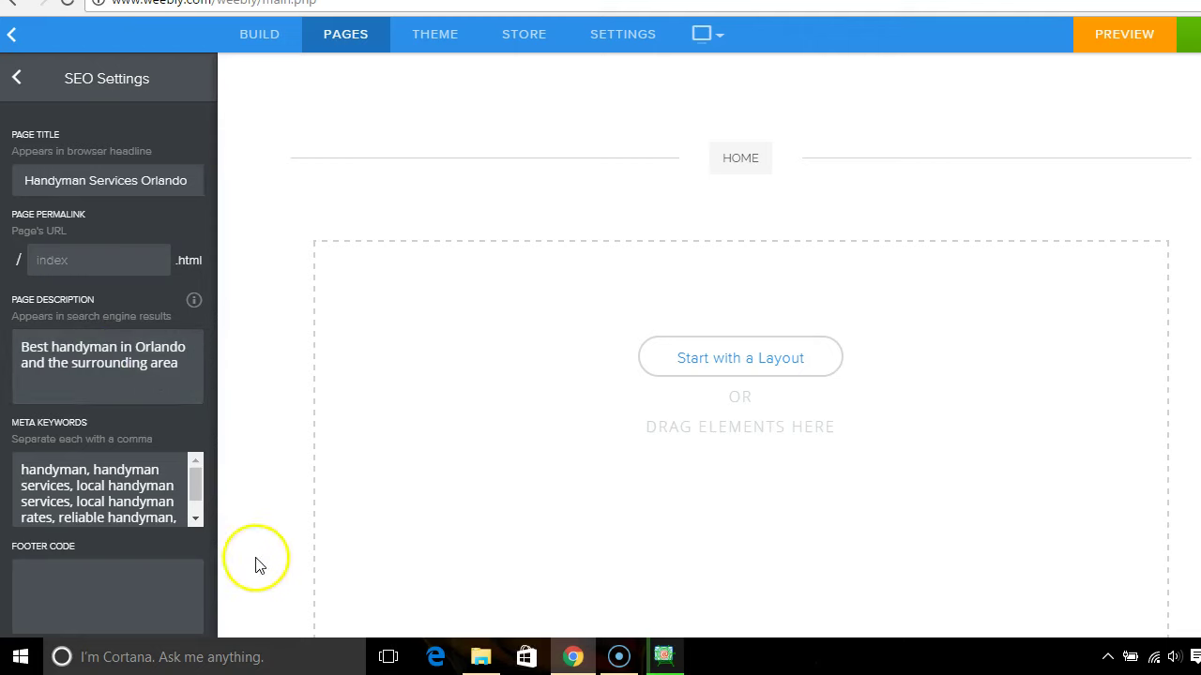
drag(212, 466, 203, 442)
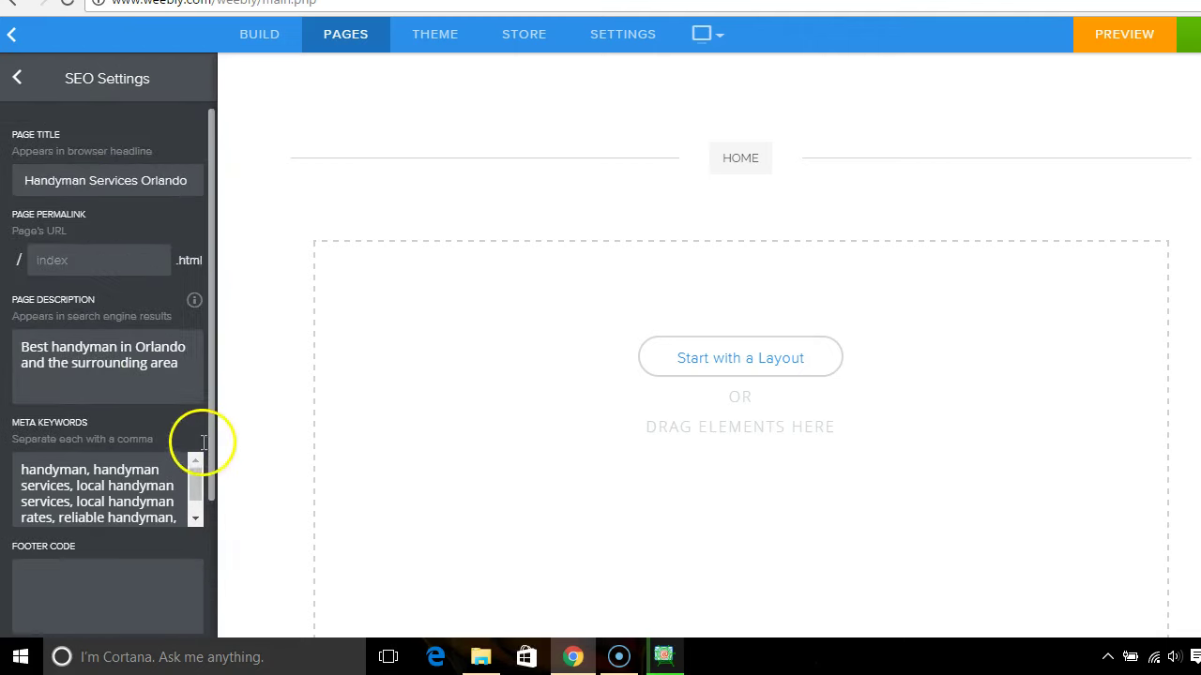
click(15, 79)
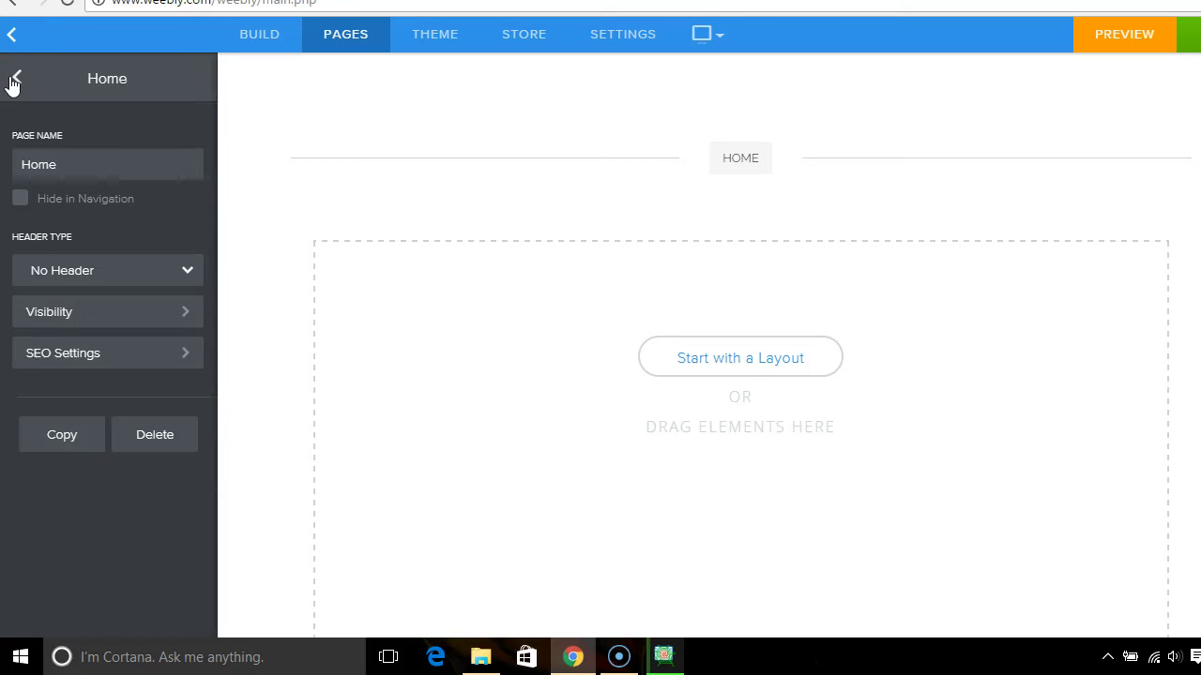
click(15, 80)
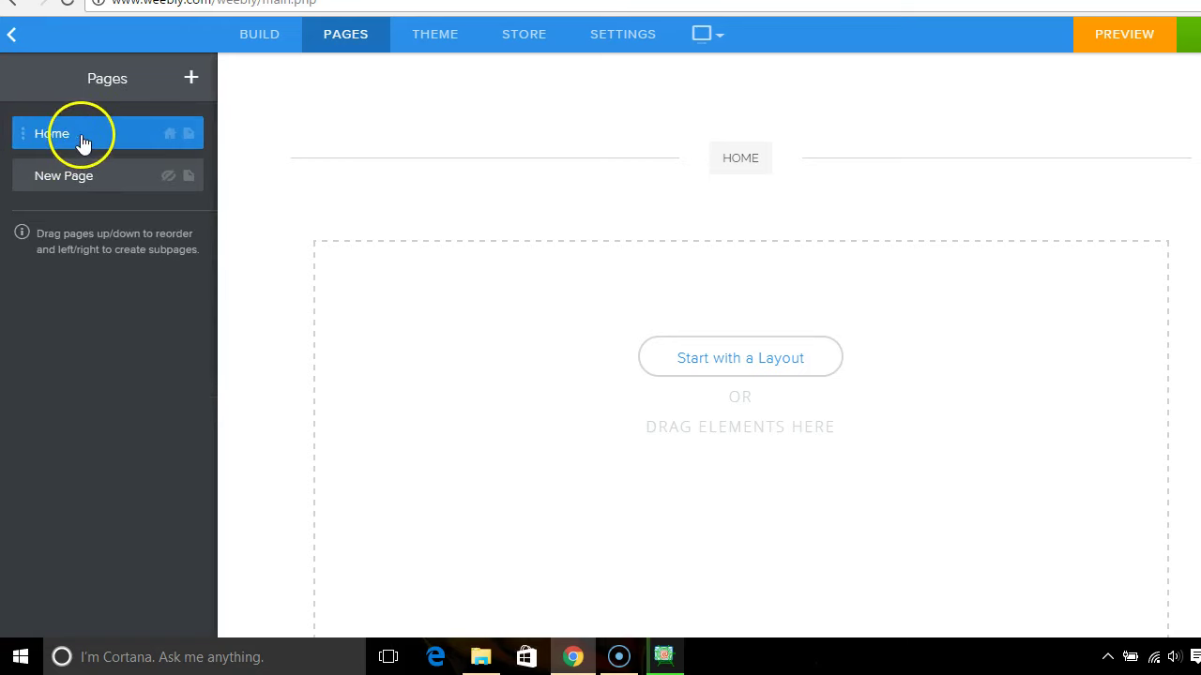
- Add a text element to the empty Home page and place a title element above it
click(263, 38)
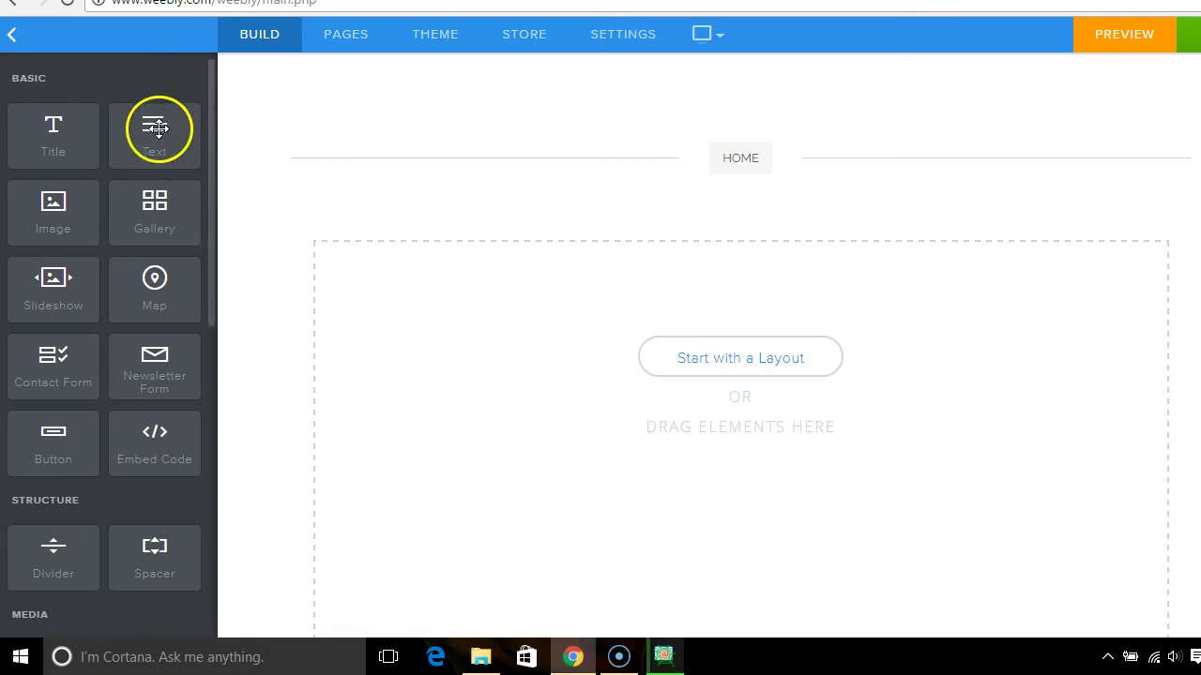
drag(153, 140, 424, 327)
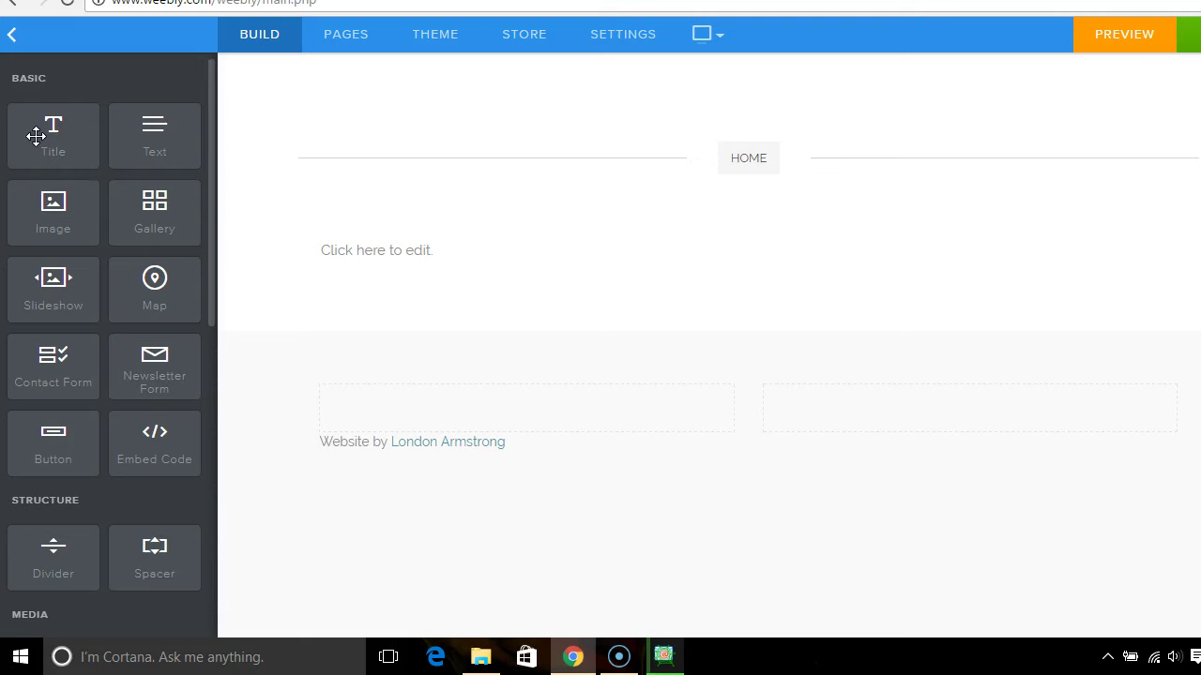
drag(35, 136, 379, 216)
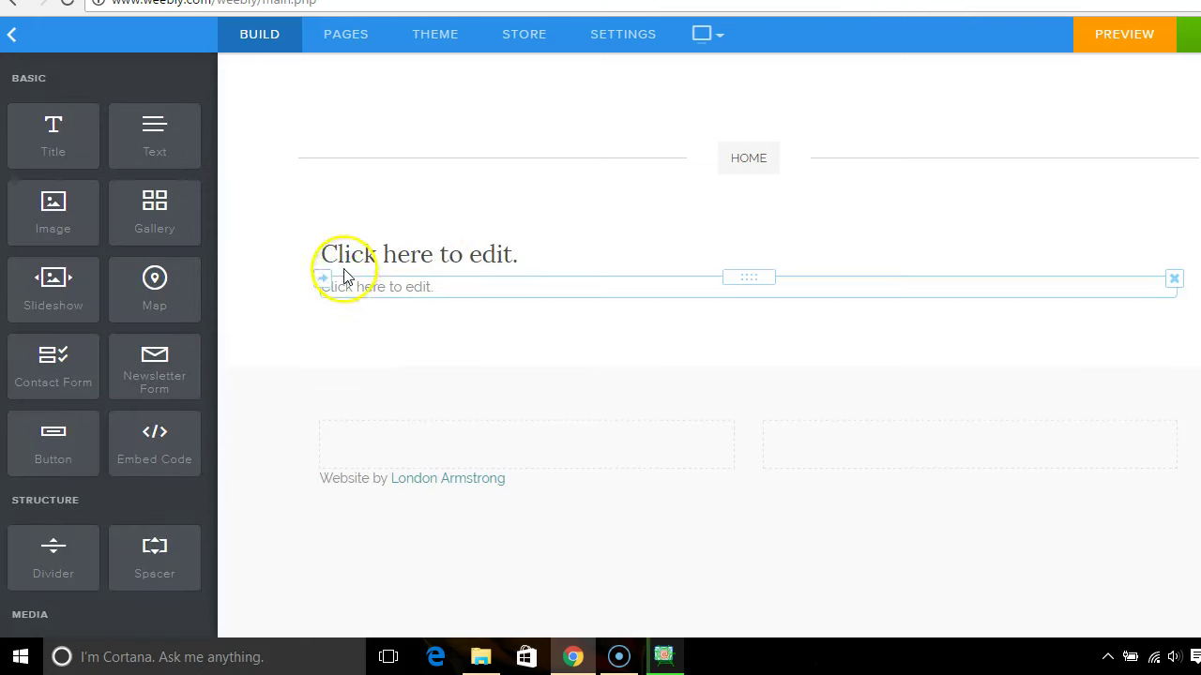
- Fill the text element's first line with a row of placeholder letters "i" and start a second line
click(405, 288)
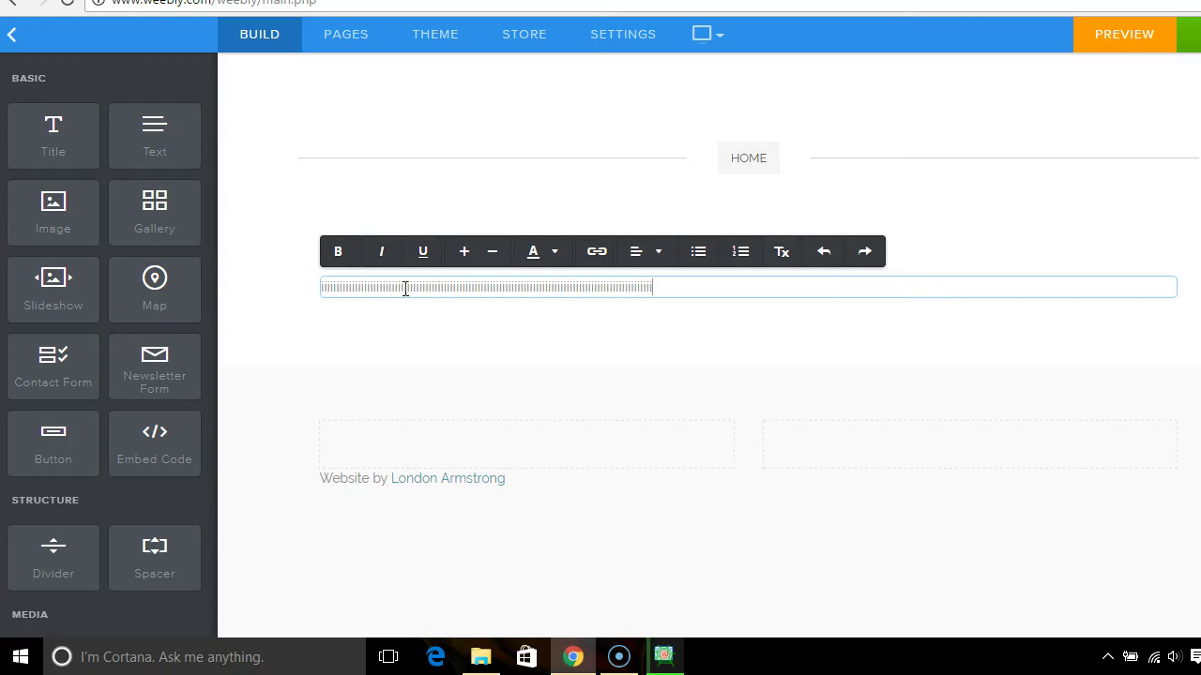
key(Return)
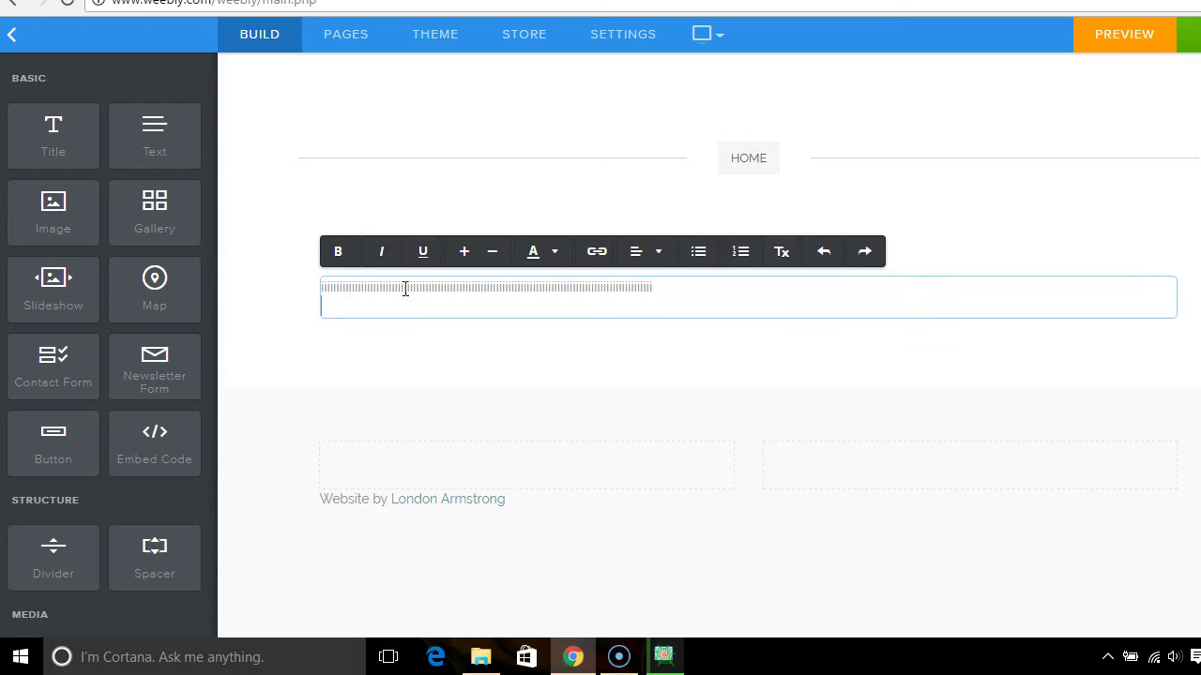
key(ctrl+o)
text(oooooo)
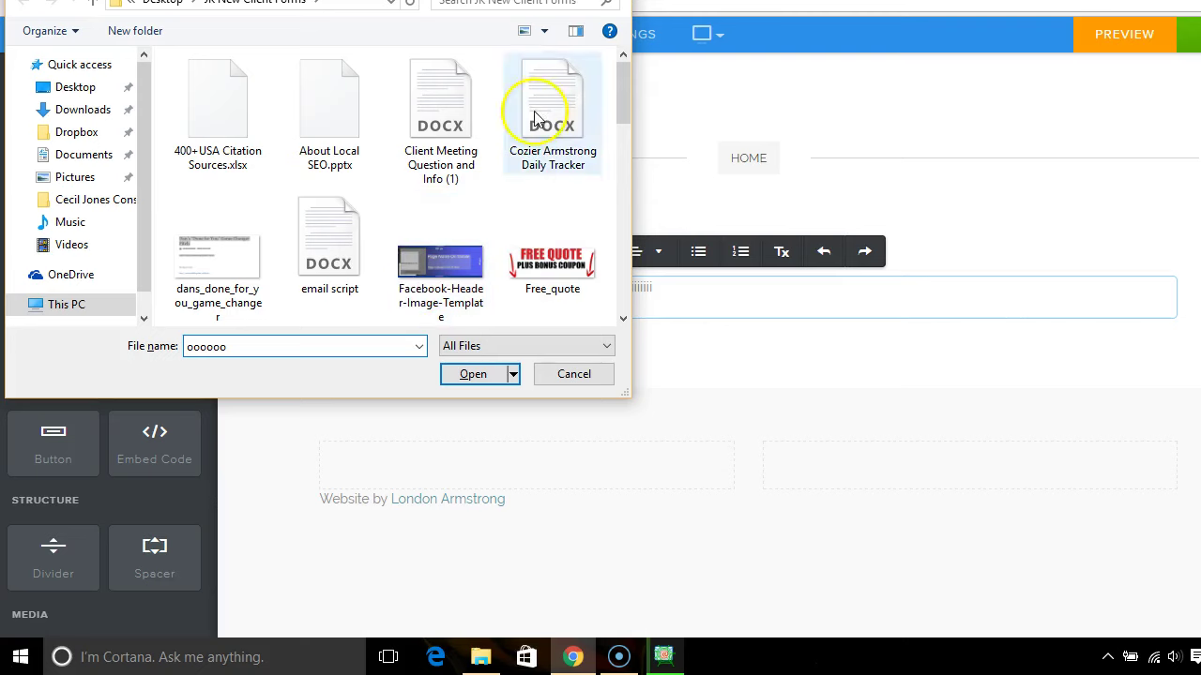
key(Escape)
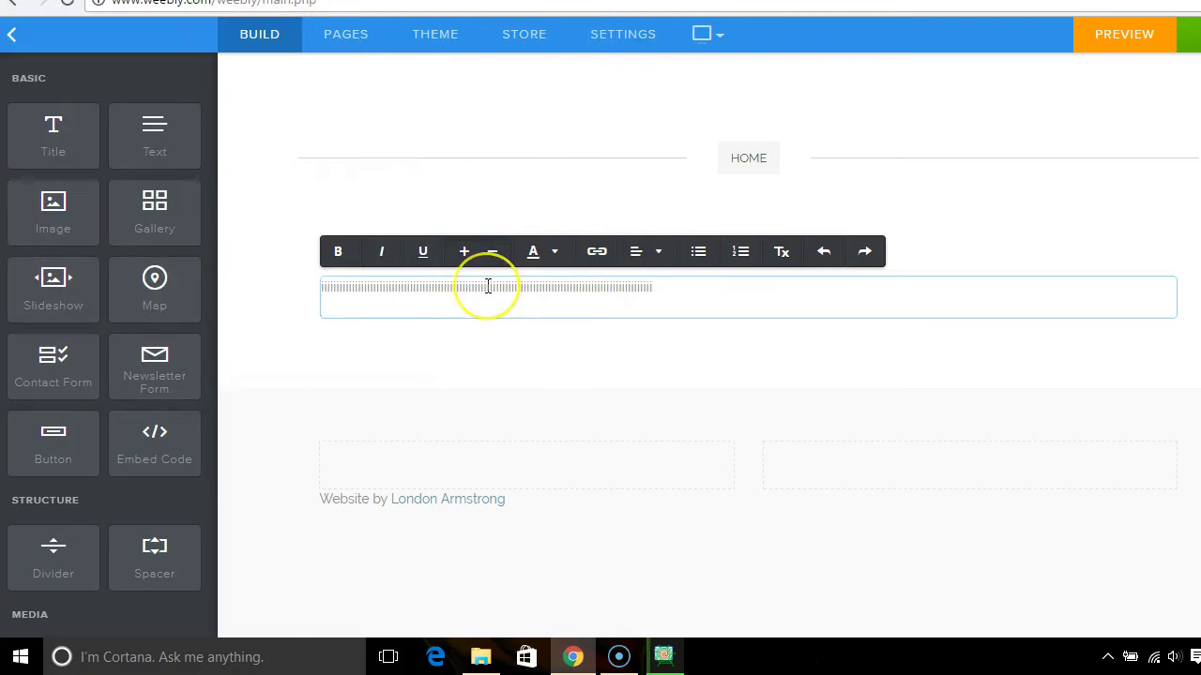
- Fill the second line of the text element with placeholder letters "p" and continue onto a third line
text(pppppppppppppppppp)
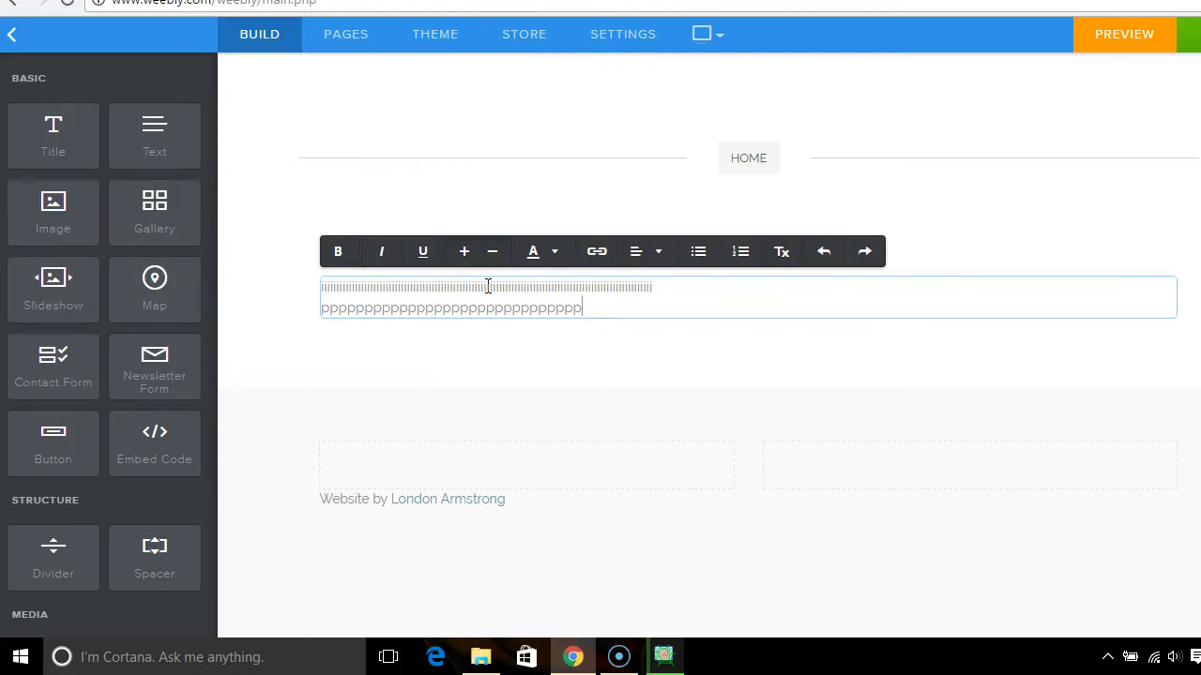
text(ppppppppppppppppppppppppppppppppppppppppppppp)
key(Return)
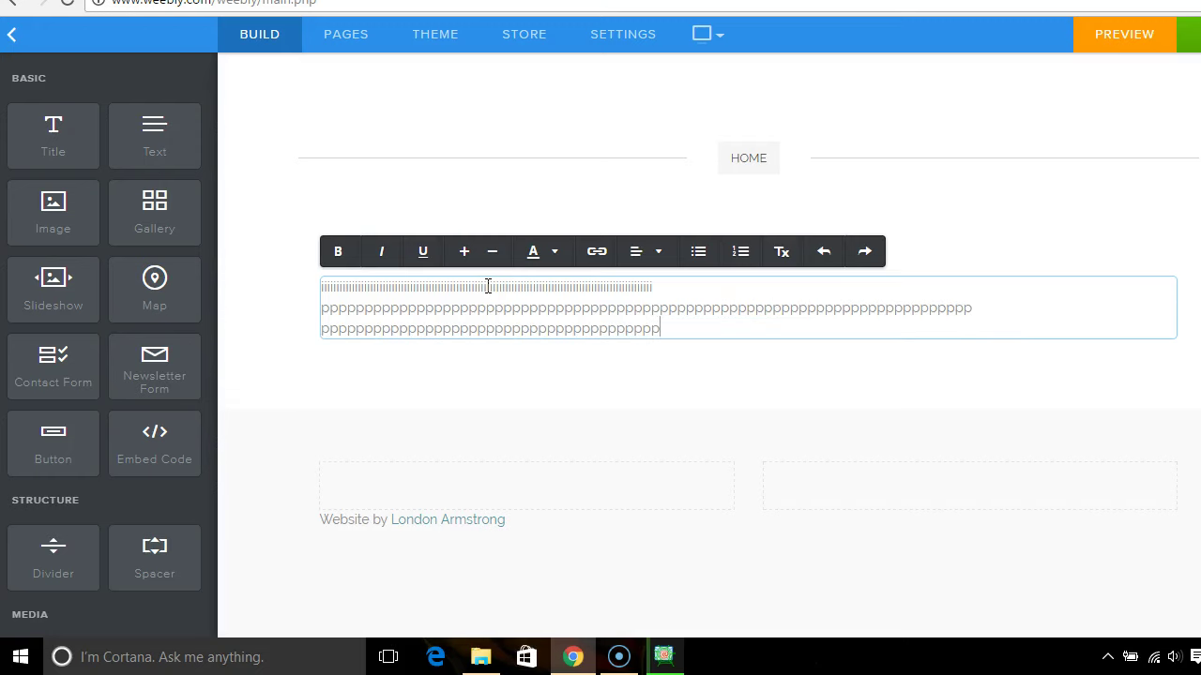
- Extend the text element with several more lines of placeholder letters "p" through the seventh line
text(pp)
key(Return)
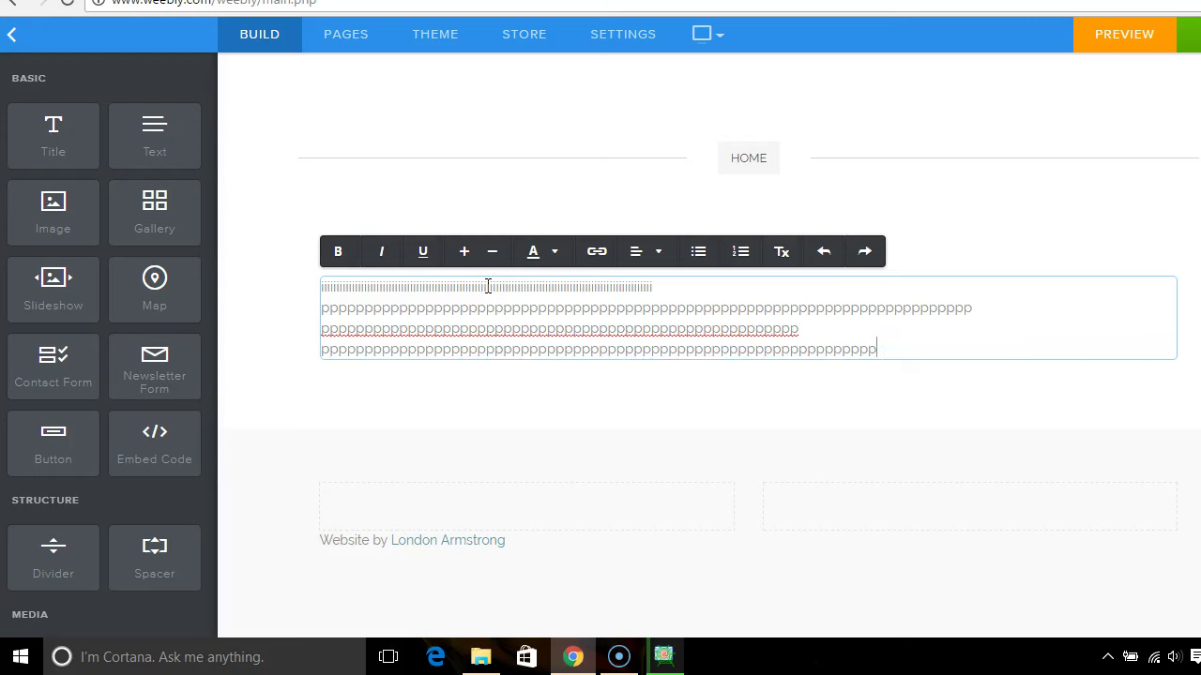
key(Return)
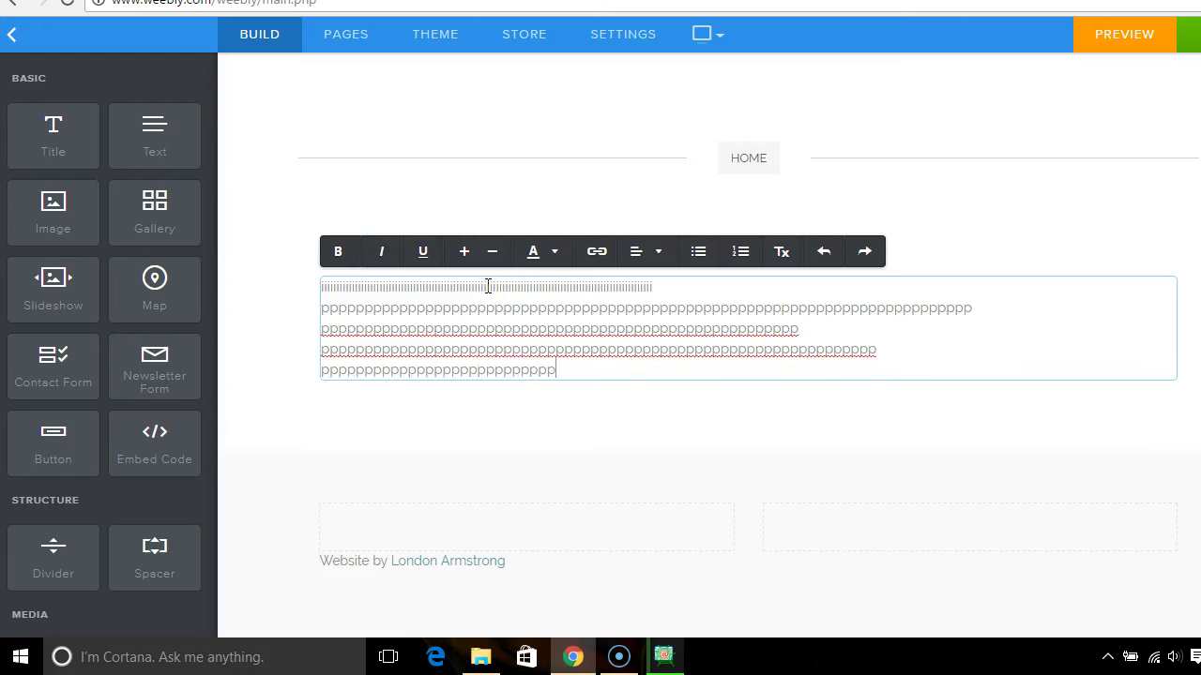
key(Return)
text(ppp)
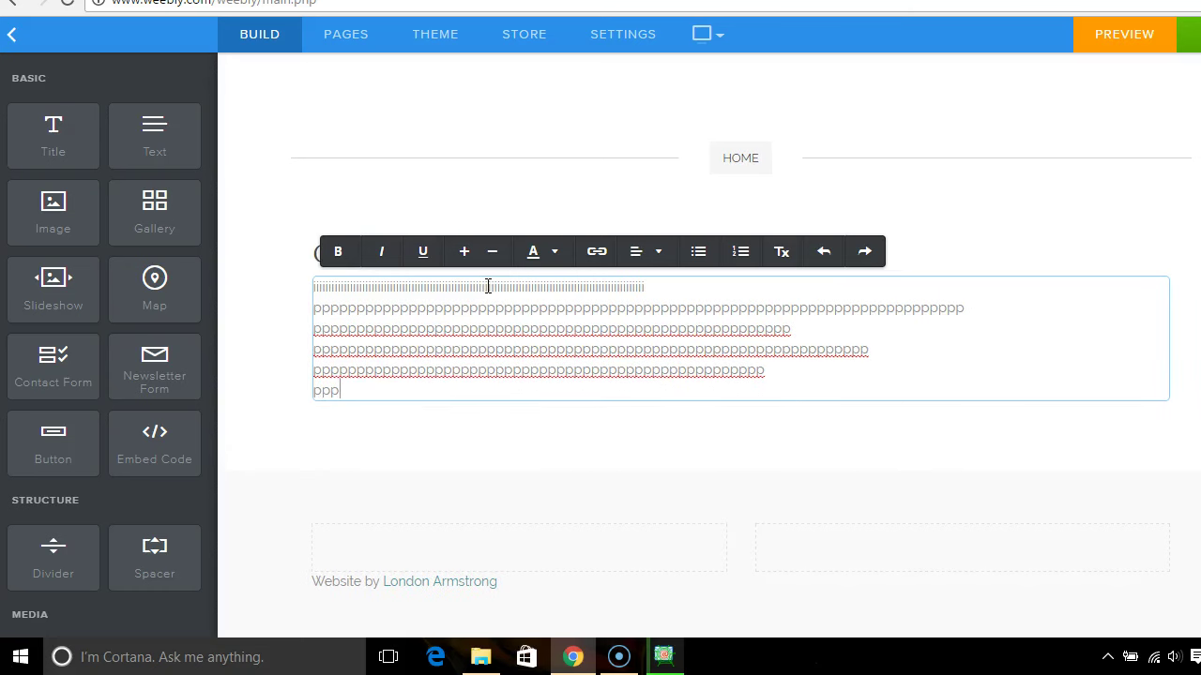
text(pppppppppppppppppppppppppppppppppppppppppppp)
key(Return)
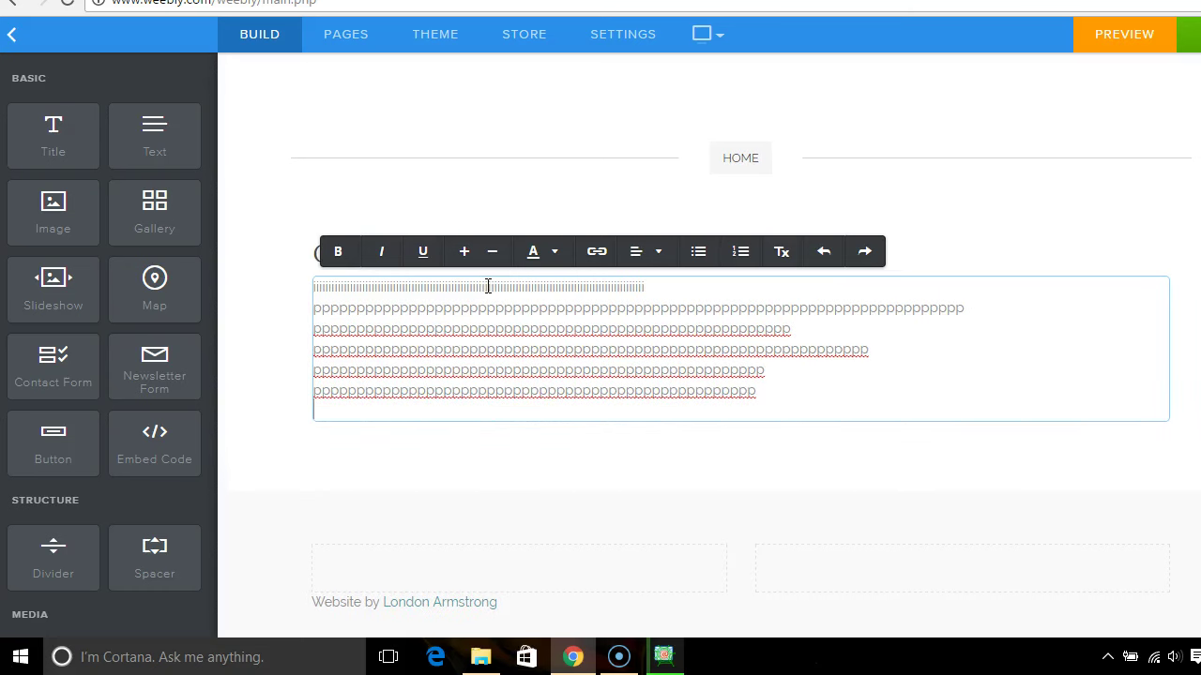
text(ppppppppppppppppppppppppppppppppppppppppppppp)
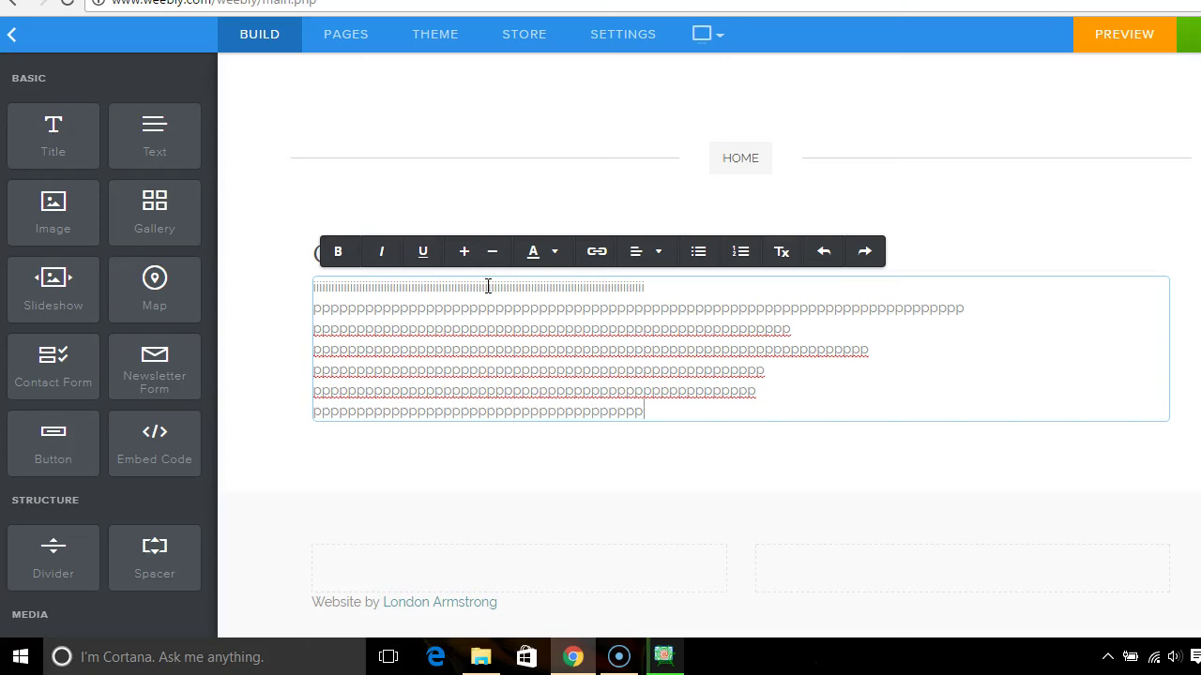
text(ppppppppppppppppppppppp)
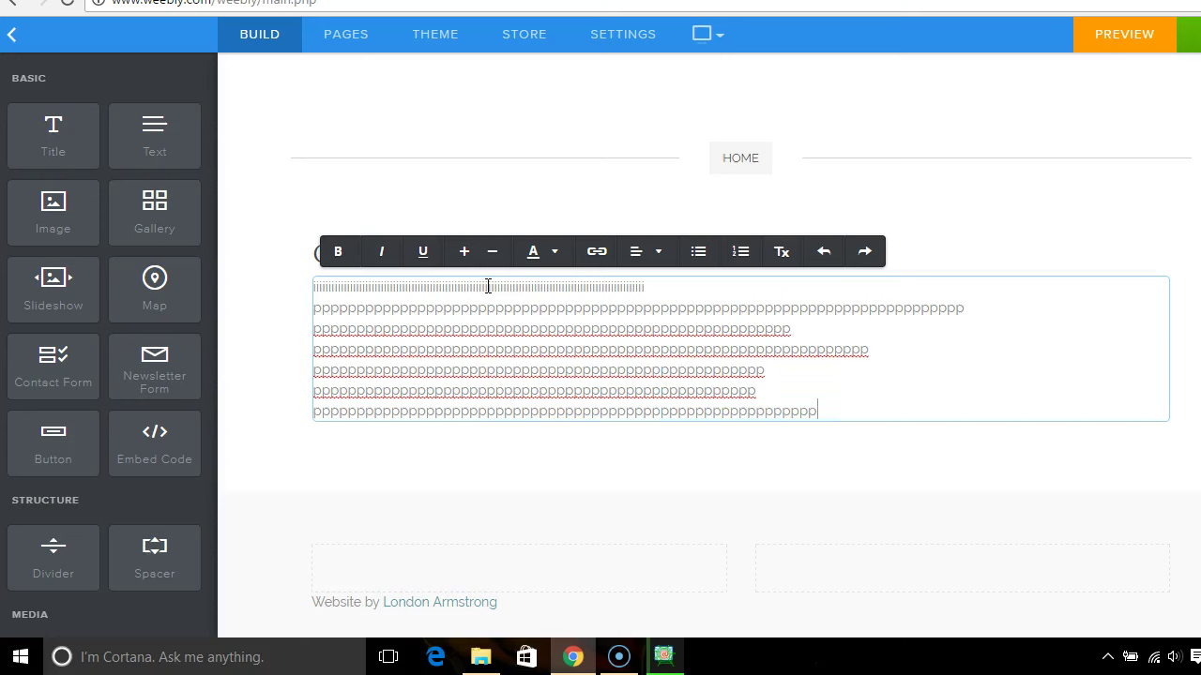
- Add a contact form beside the placeholder text and narrow the form's column to give the text more width
click(35, 370)
drag(35, 371, 1100, 357)
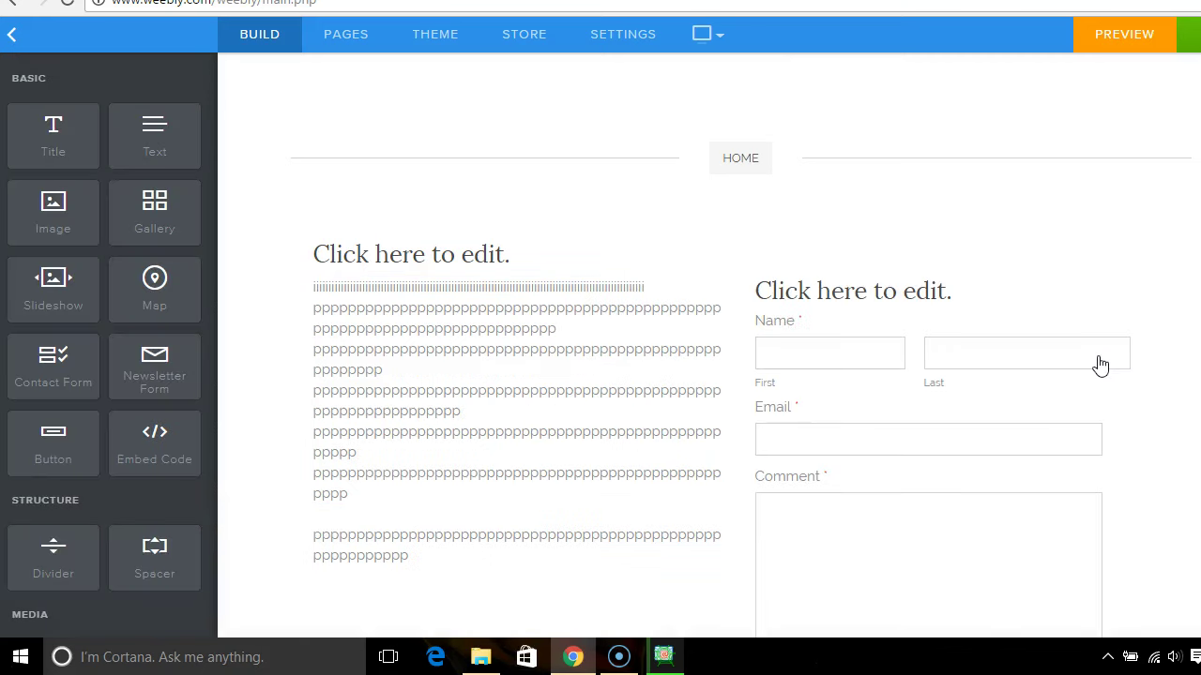
mouse_move(723, 378)
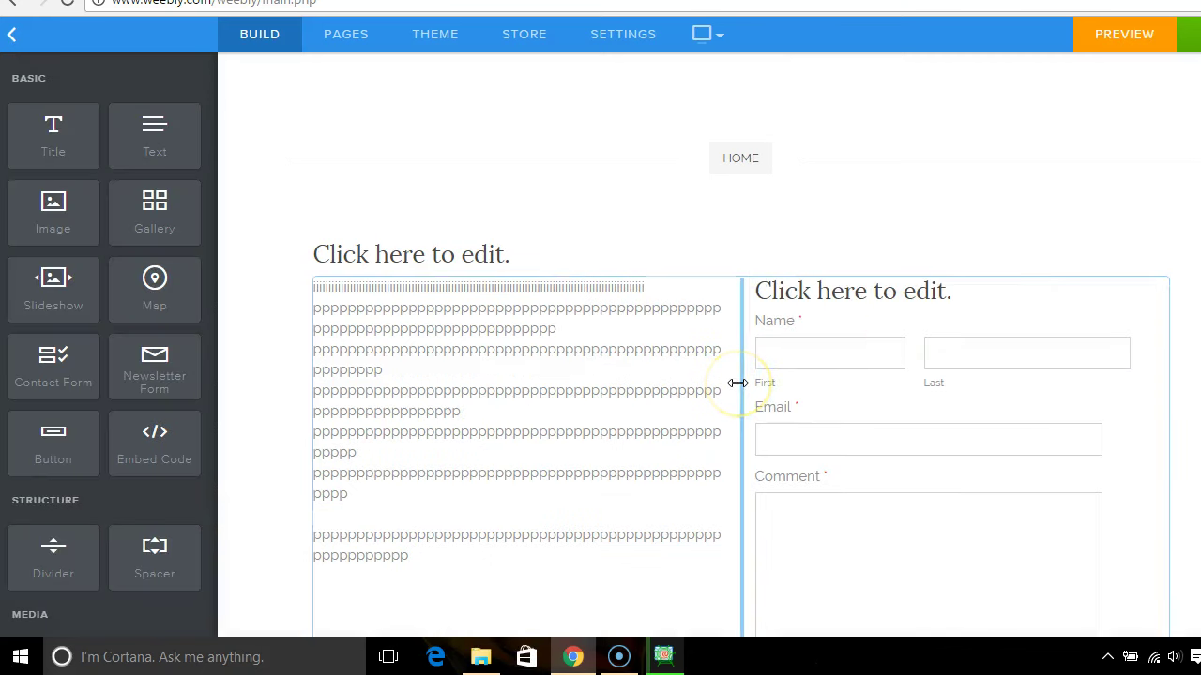
drag(737, 383, 873, 396)
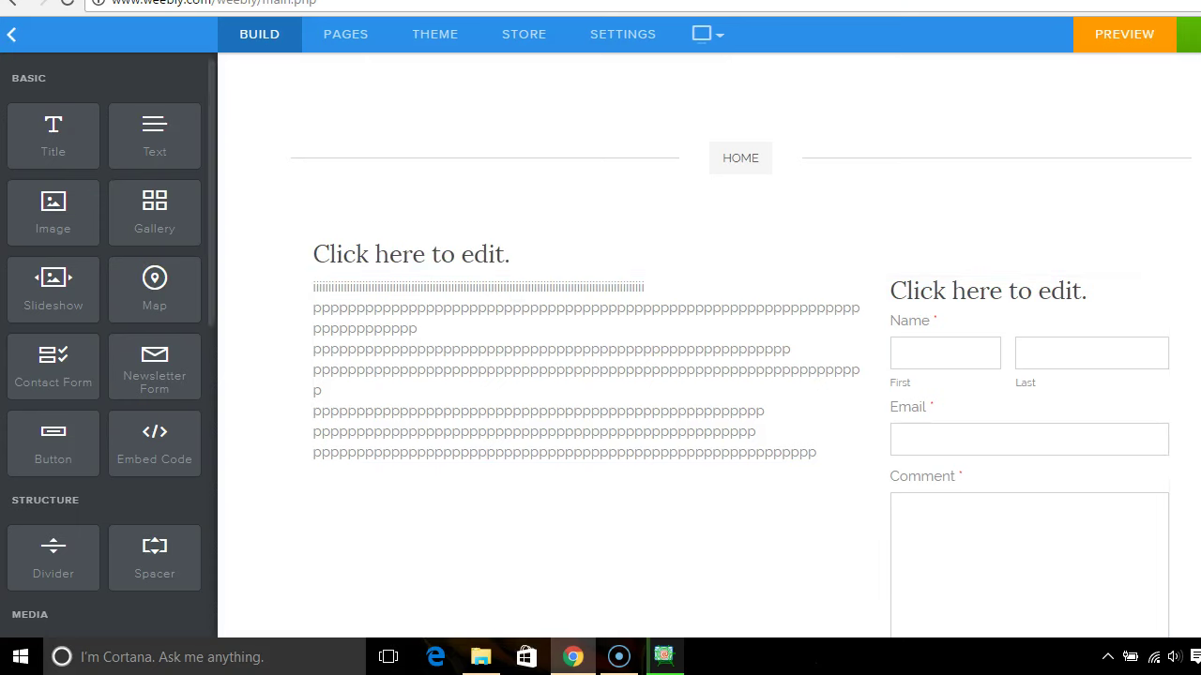
mouse_move(42, 221)
mouse_down()
mouse_move(93, 249)
mouse_move(43, 221)
mouse_up()
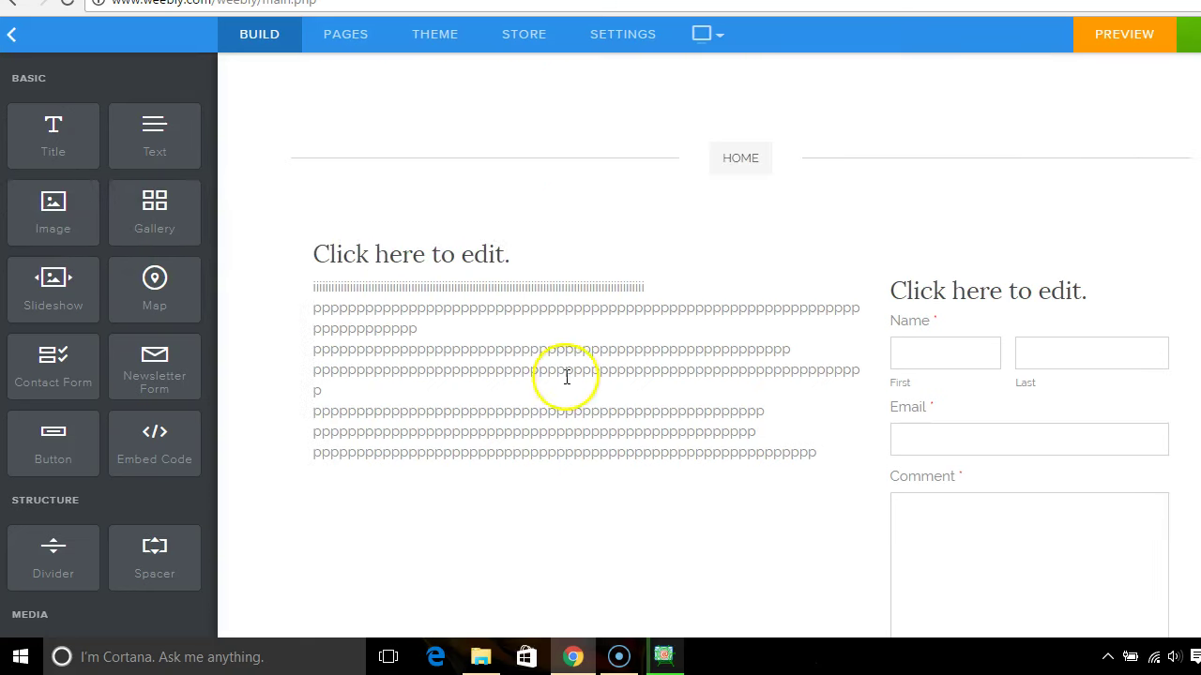
- Delete the title from the top of the contact form and close the form editor
click(1071, 291)
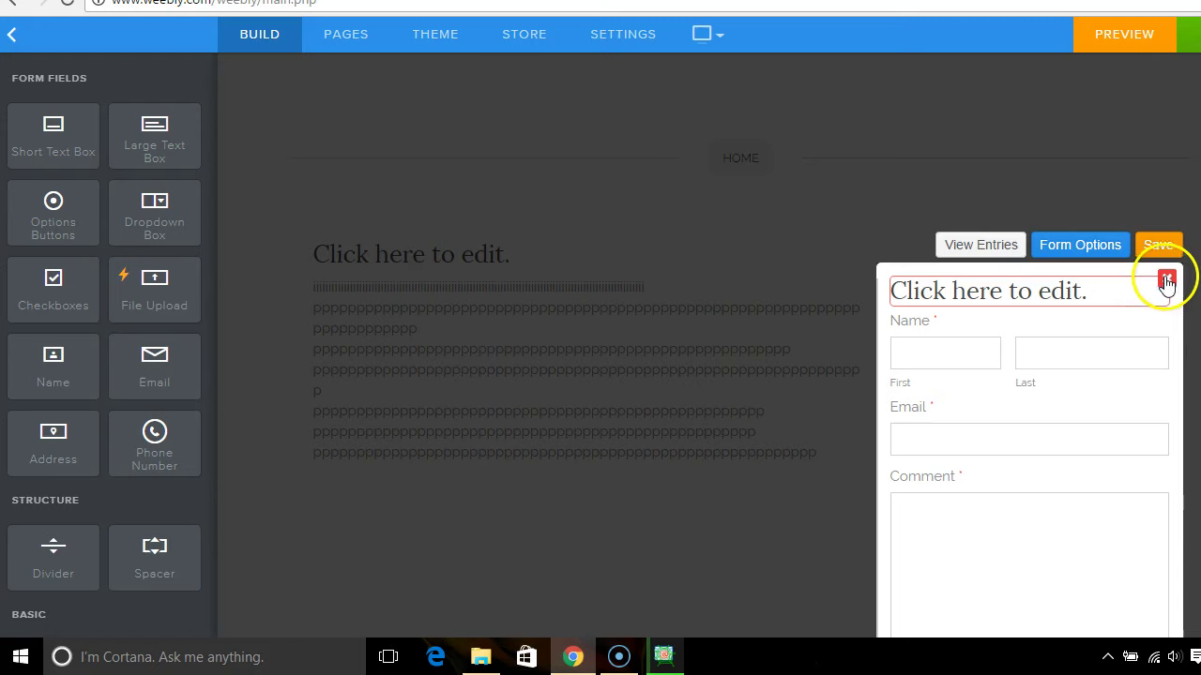
click(1165, 281)
click(1129, 225)
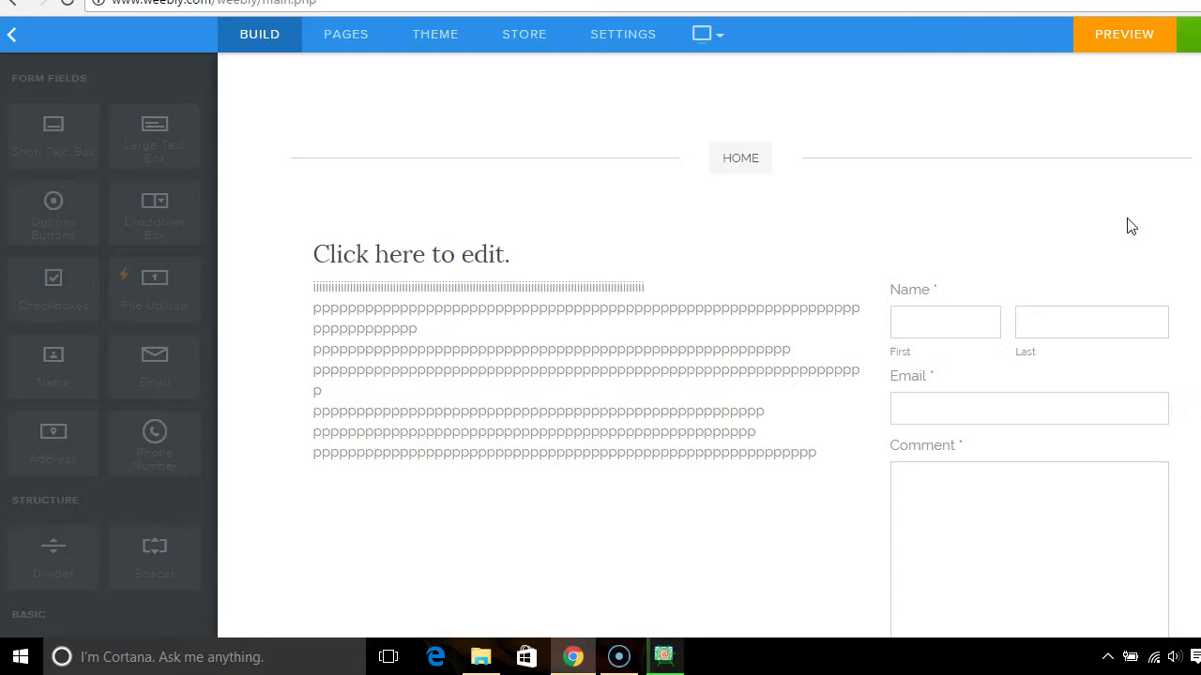
- Add an image element above the contact form's Name field and upload the instant-quote picture into it
click(1010, 300)
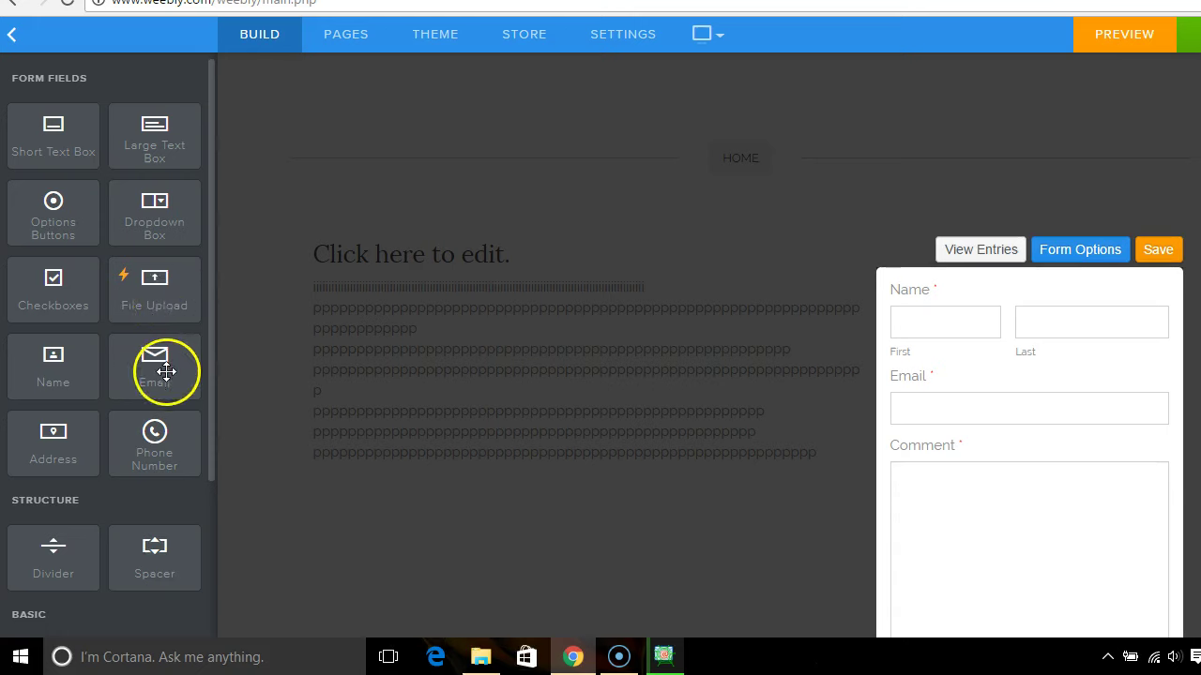
drag(213, 421, 204, 563)
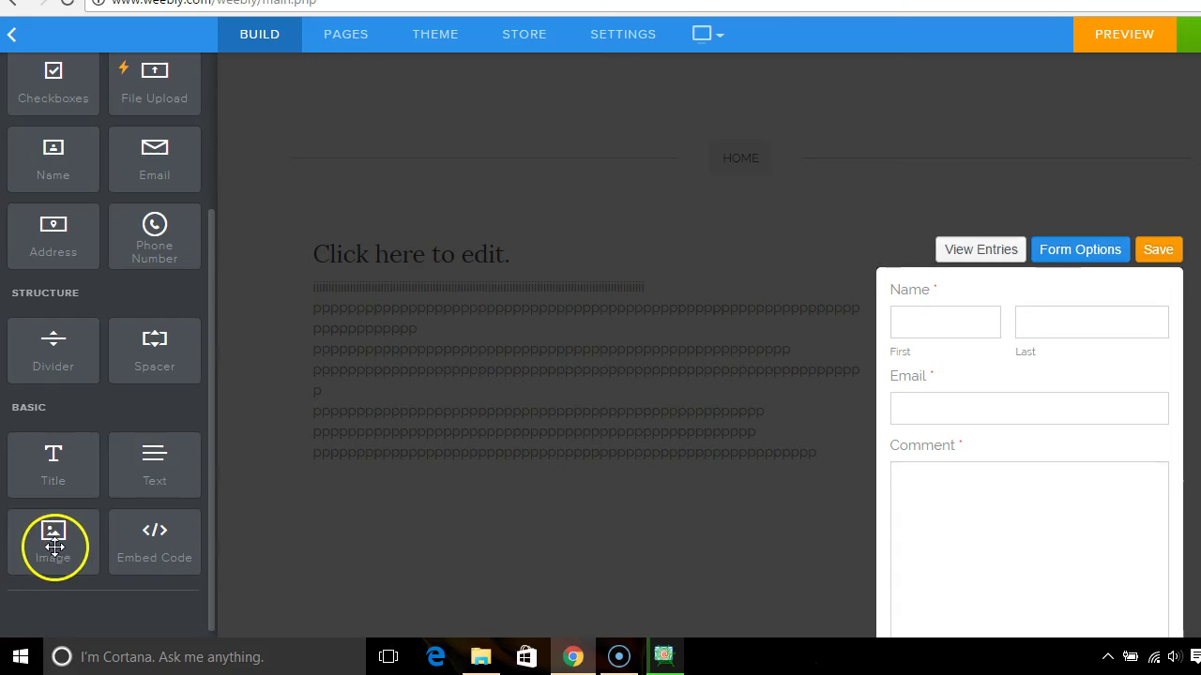
drag(53, 552, 1040, 300)
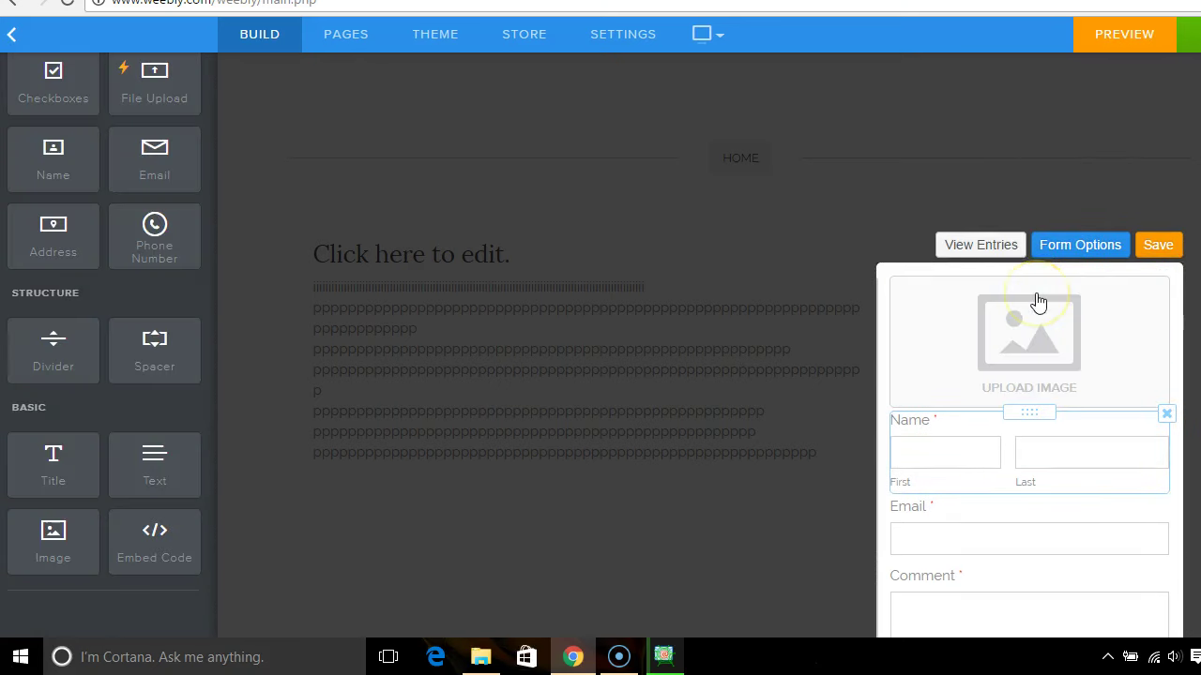
click(1026, 350)
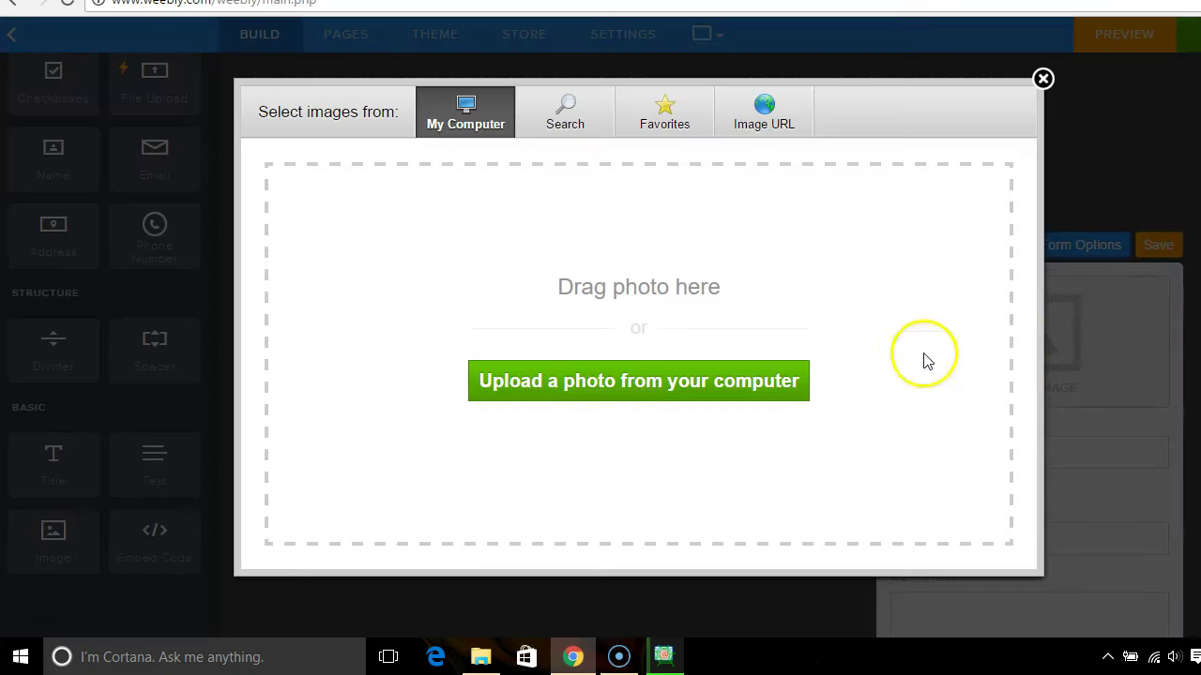
click(645, 390)
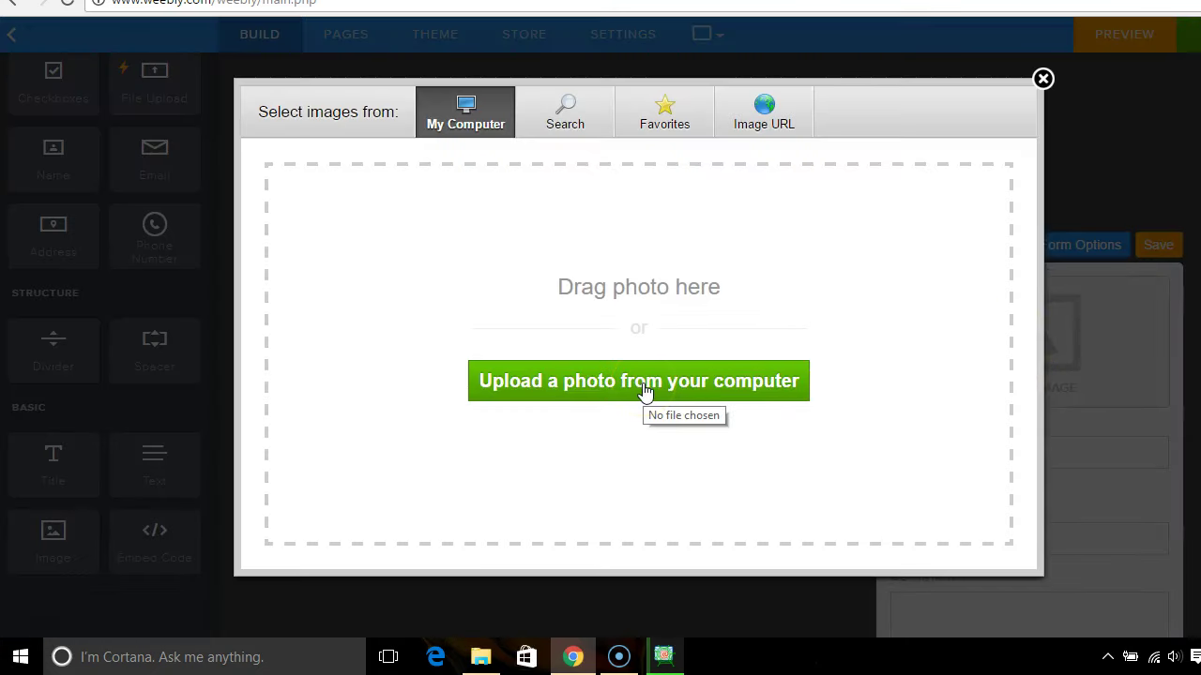
click(645, 385)
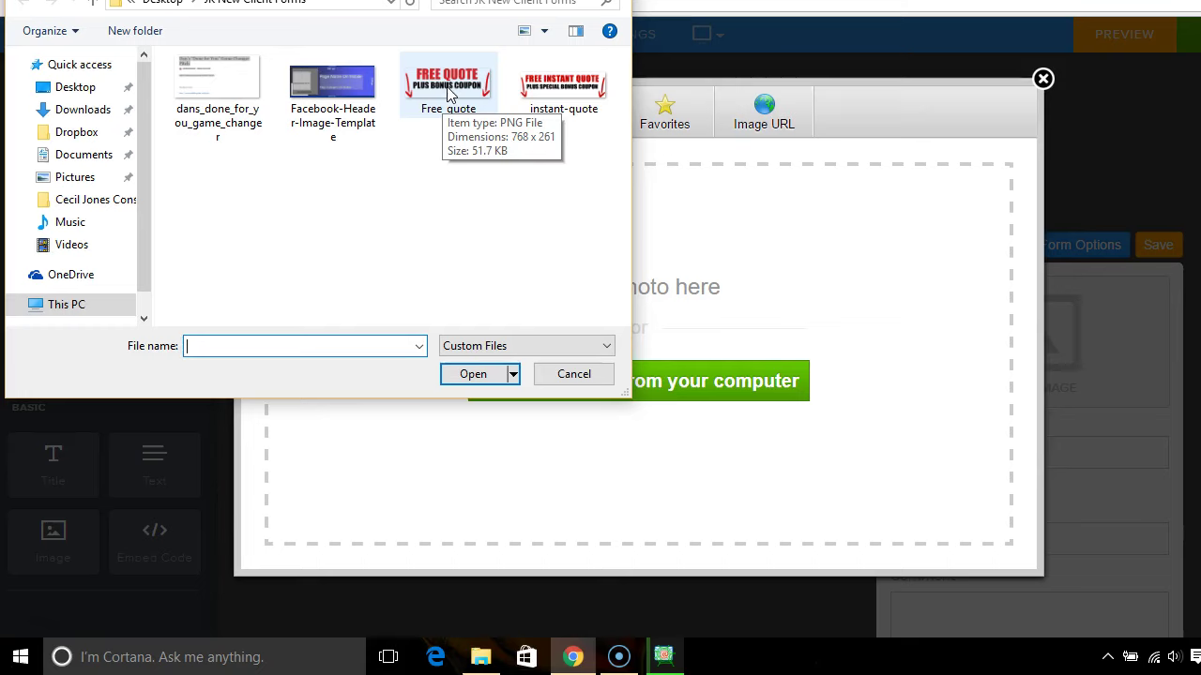
click(560, 99)
click(480, 378)
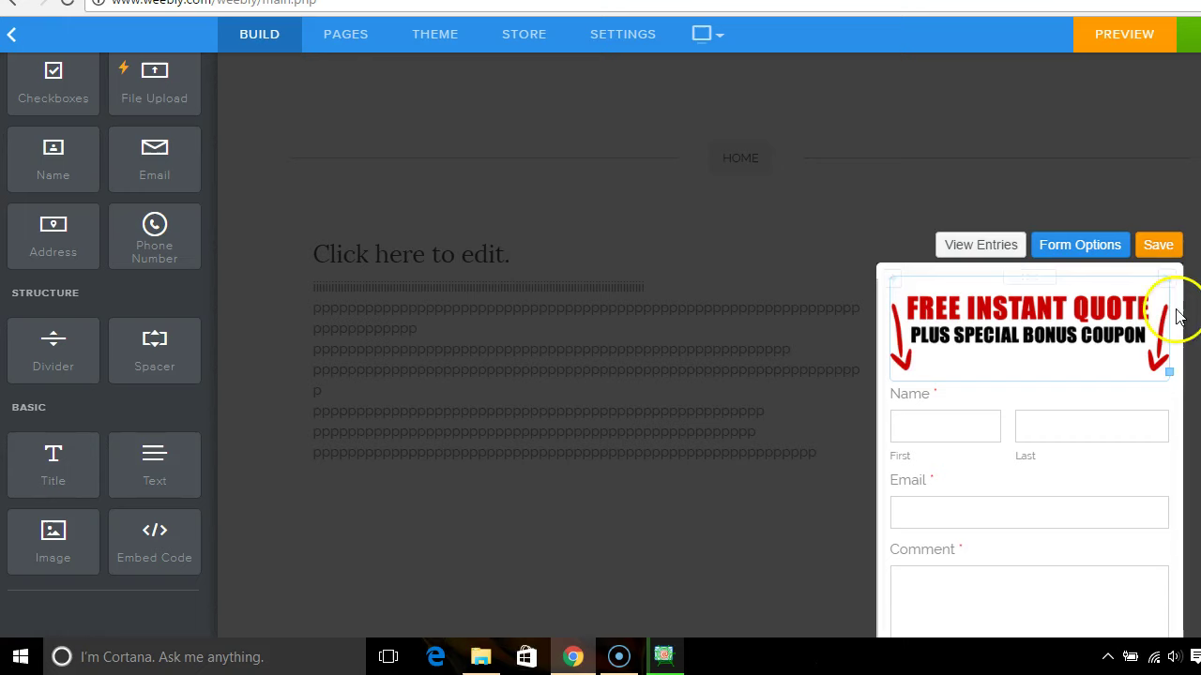
- Add a phone number field to the contact form between the Name and Email fields
scroll(709, 345, down, 2)
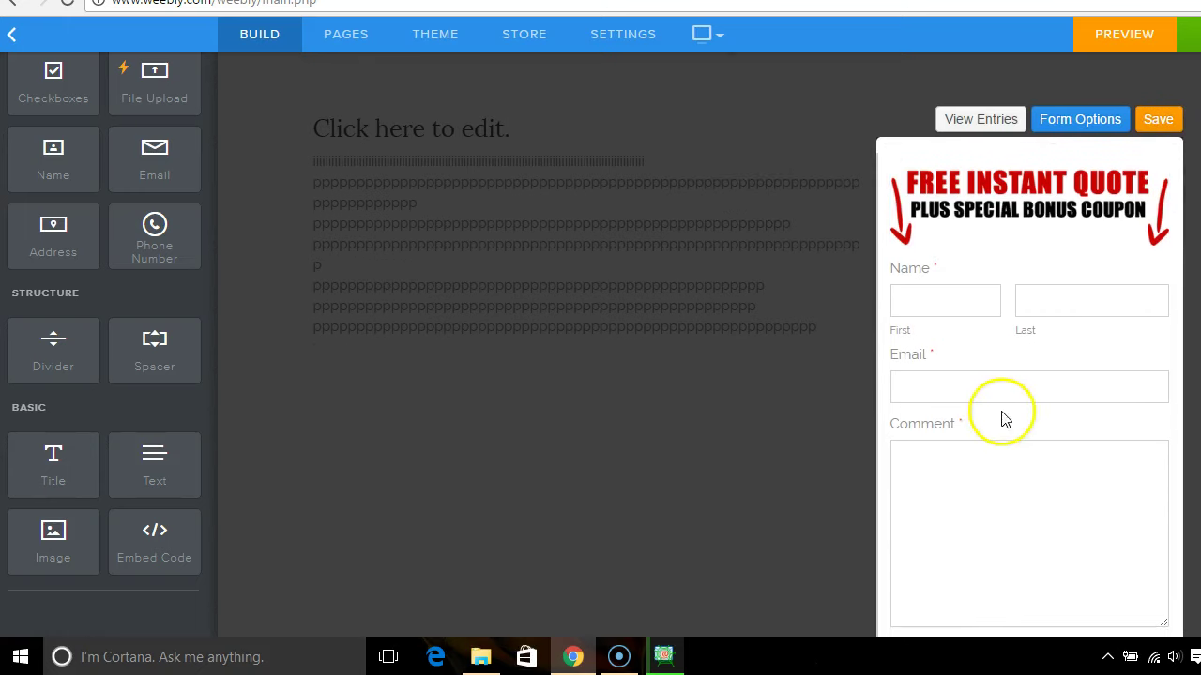
mouse_move(906, 450)
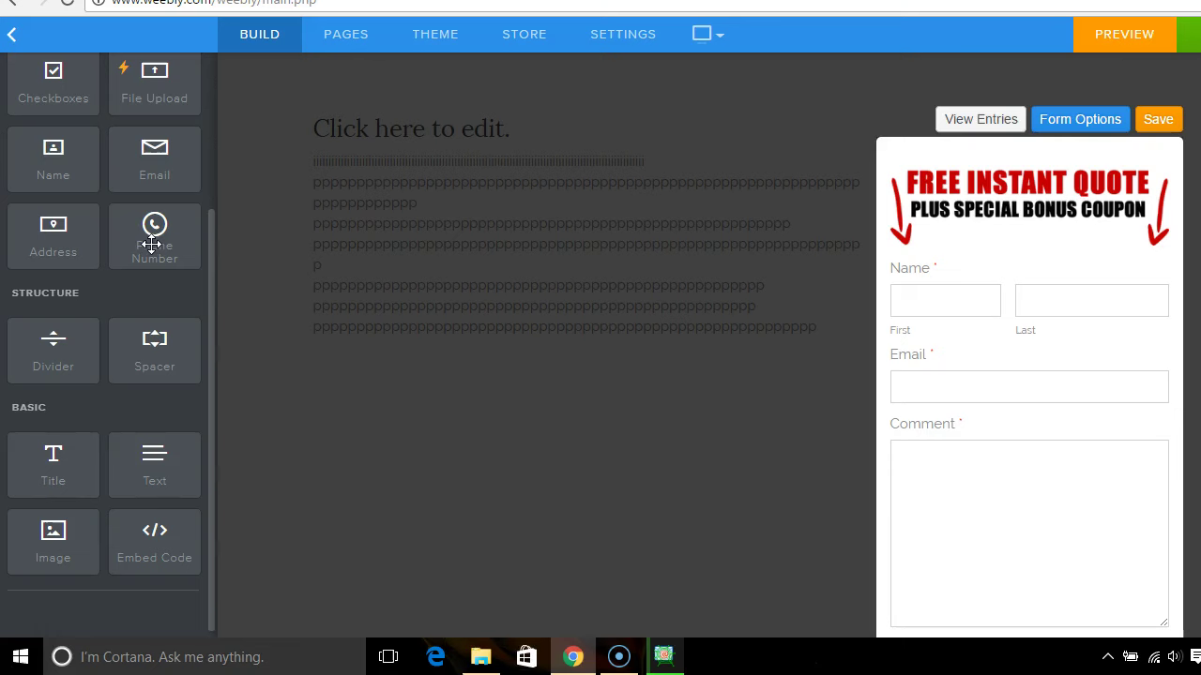
drag(151, 243, 992, 375)
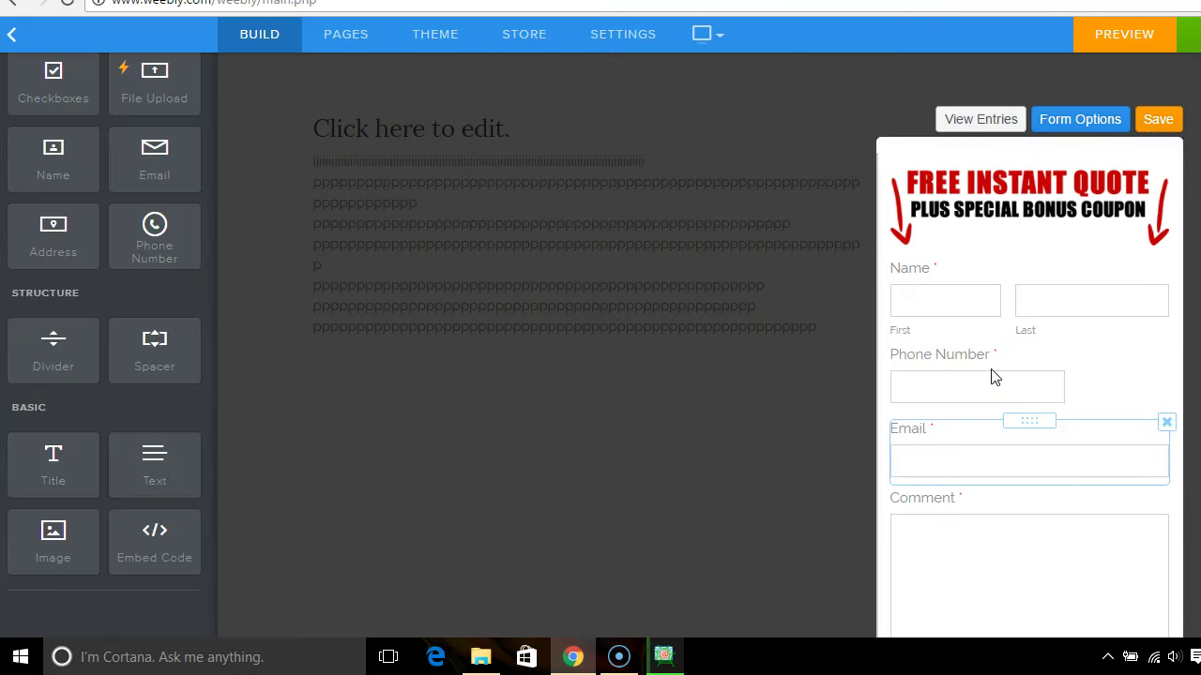
- Add a dropdown box to the contact form between the Email and Comment fields
scroll(1029, 375, down, 1)
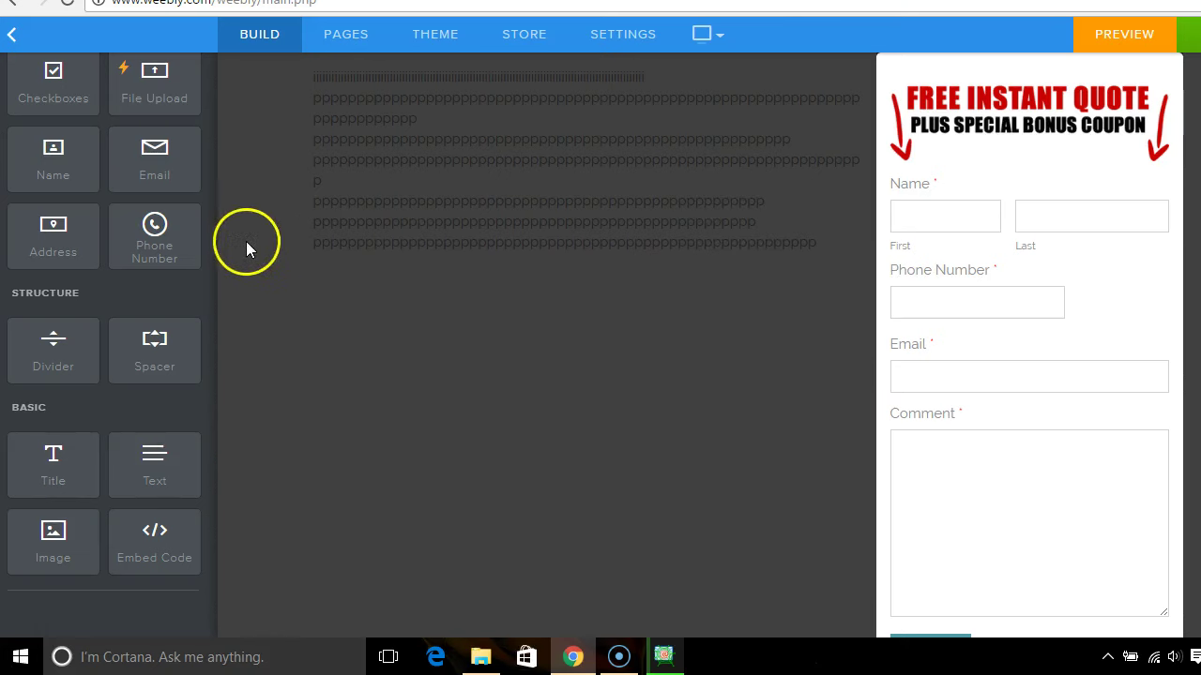
mouse_move(211, 213)
drag(214, 244, 198, 69)
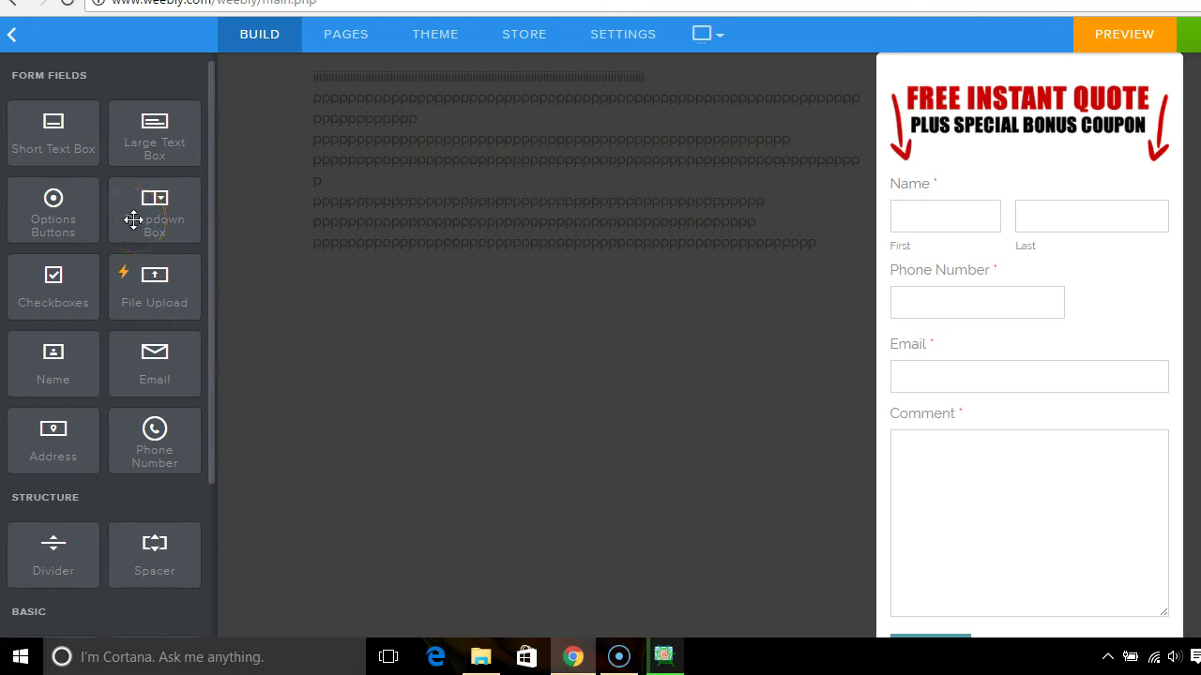
drag(134, 219, 951, 429)
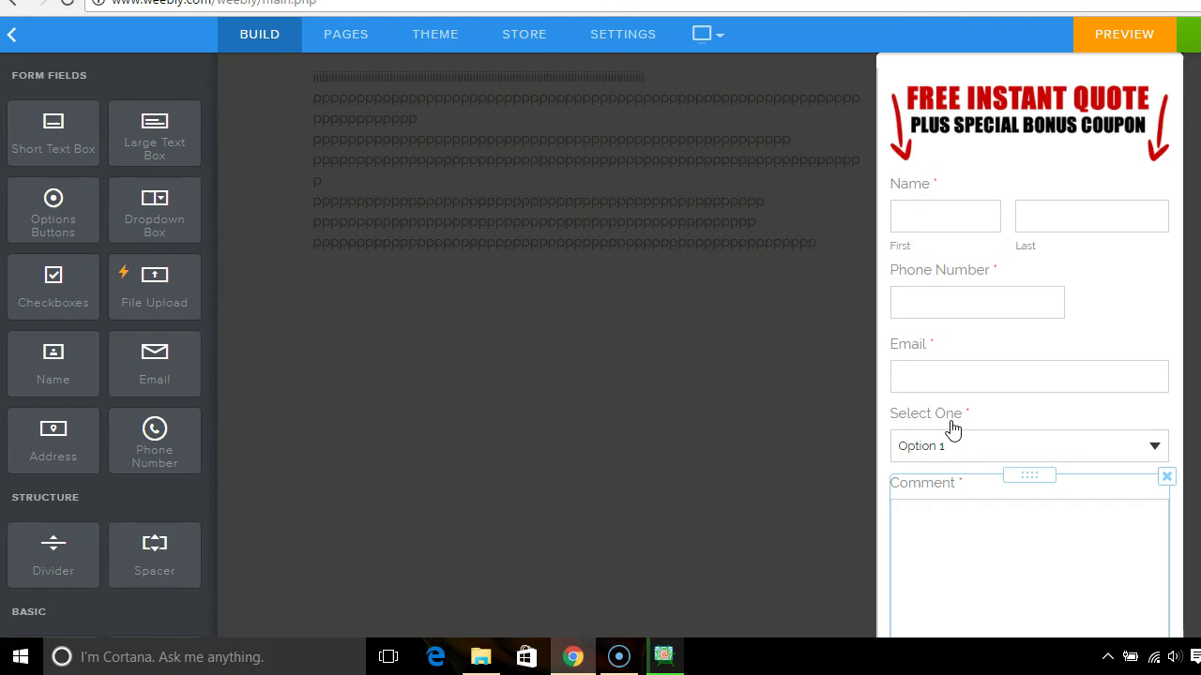
- Set the dropdown box's field title to "Type of Service Needed:" and close its settings
click(949, 426)
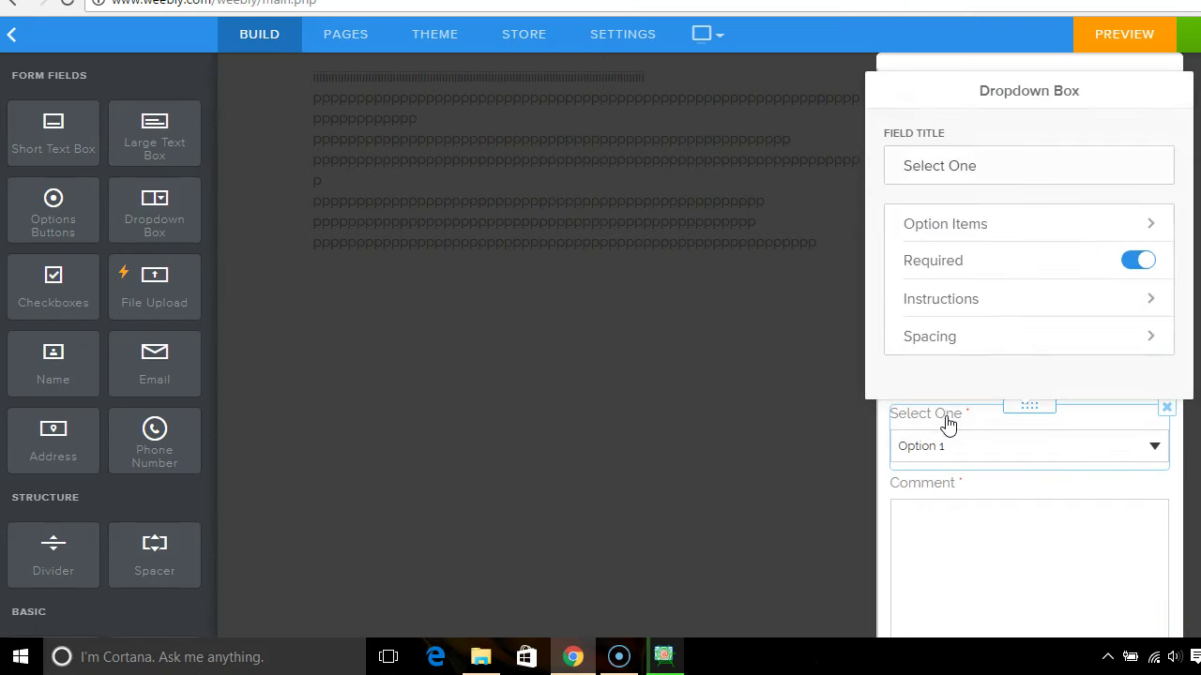
drag(979, 169, 882, 167)
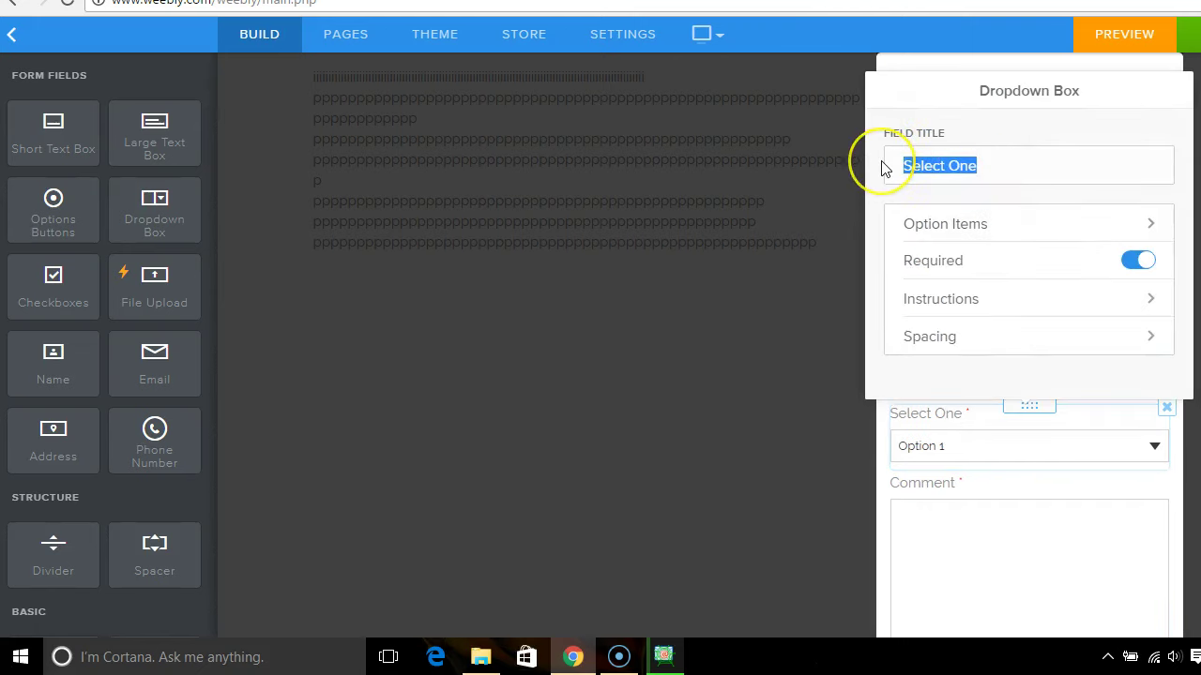
text(Type of Sev)
key(BackSpace)
text(rvice )
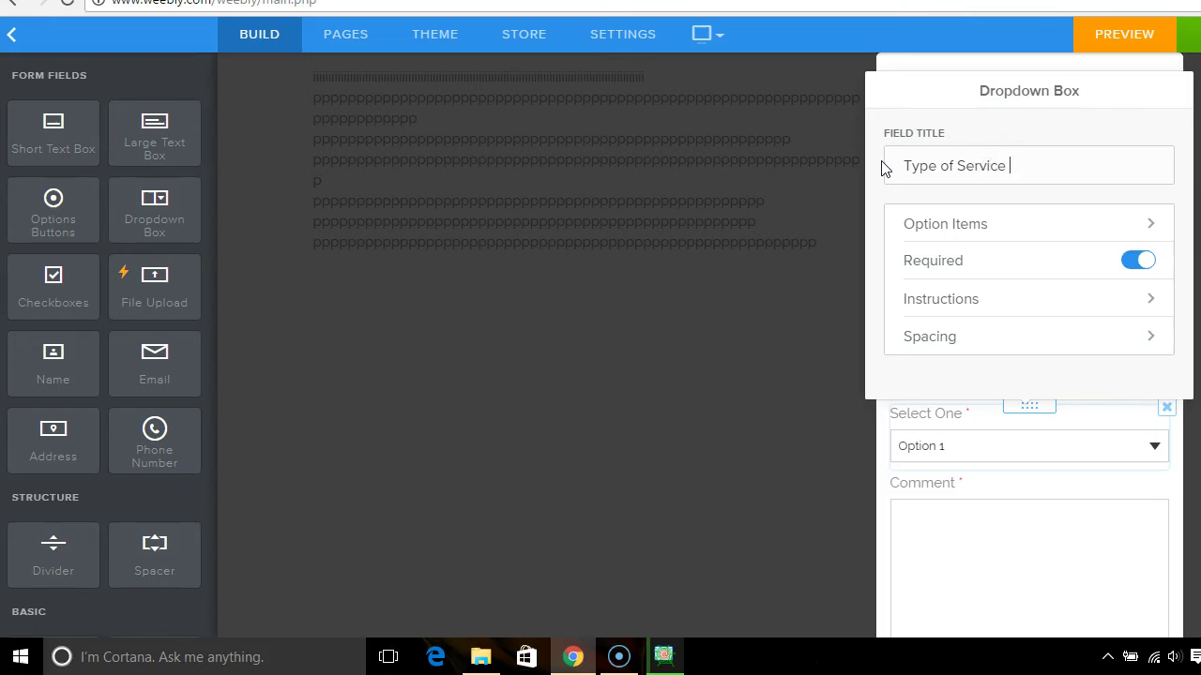
text(Needed:)
click(779, 354)
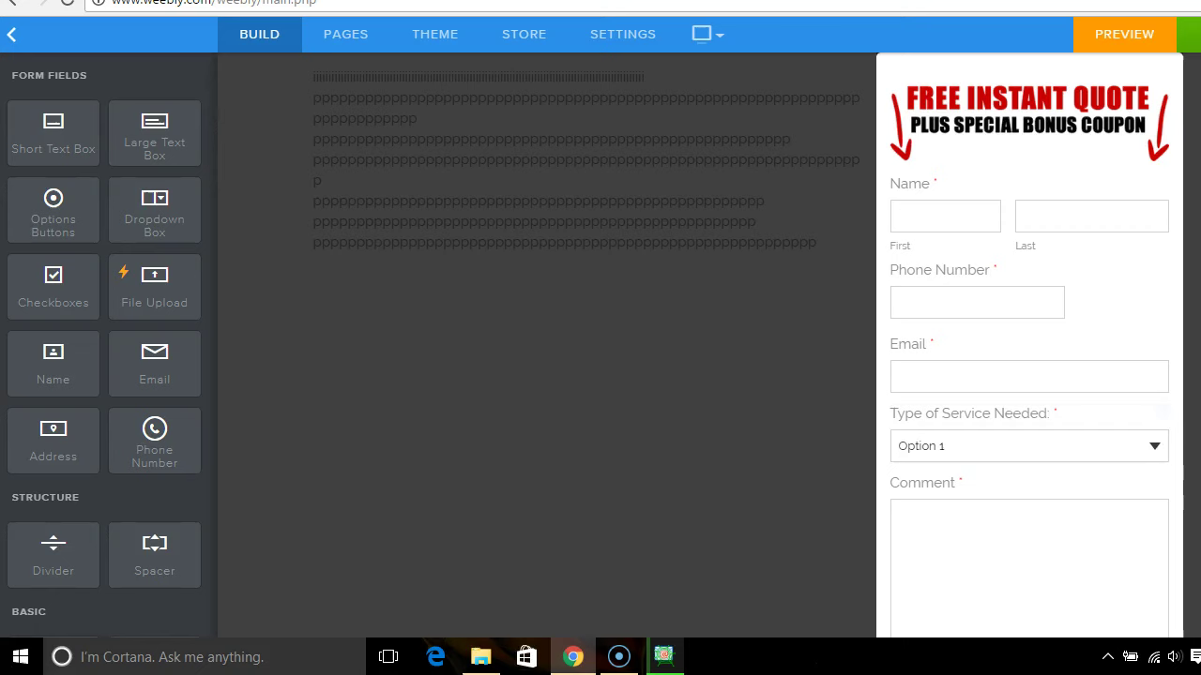
- Rename the first option item of the Type of Service Needed dropdown to "Electrical"
click(1158, 448)
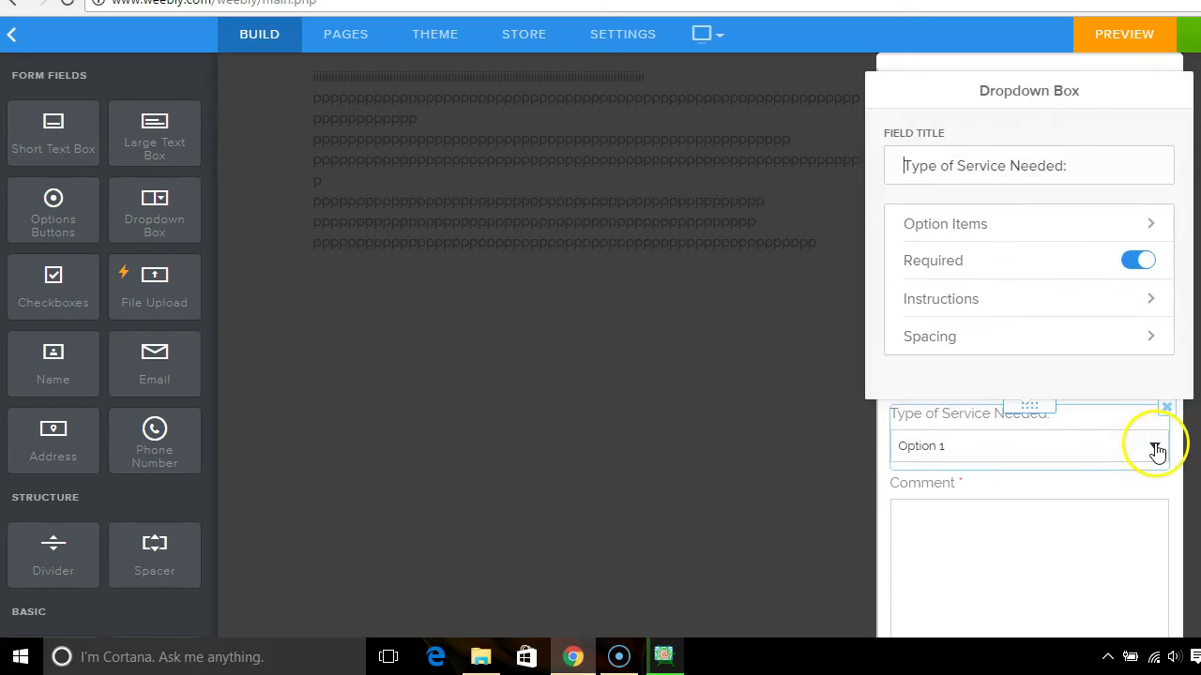
click(1012, 225)
click(976, 149)
key(BackSpace)
key(BackSpace)
key(BackSpace)
key(BackSpace)
key(BackSpace)
key(BackSpace)
key(BackSpace)
key(BackSpace)
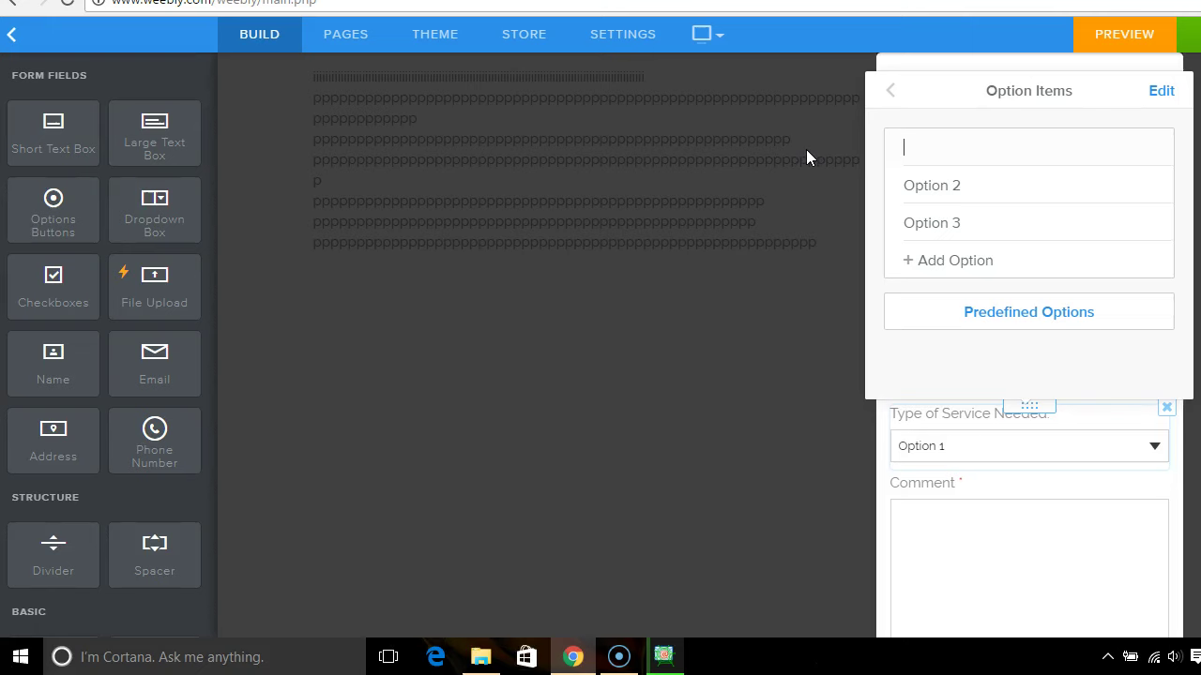
text(Electrical)
click(903, 187)
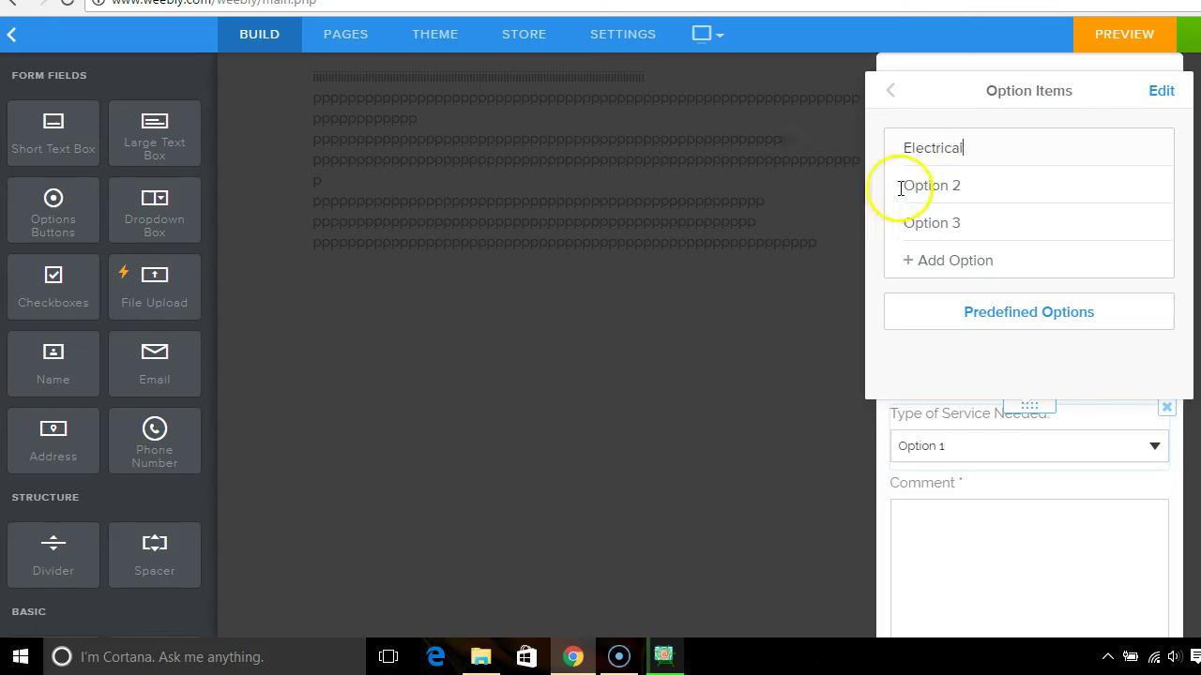
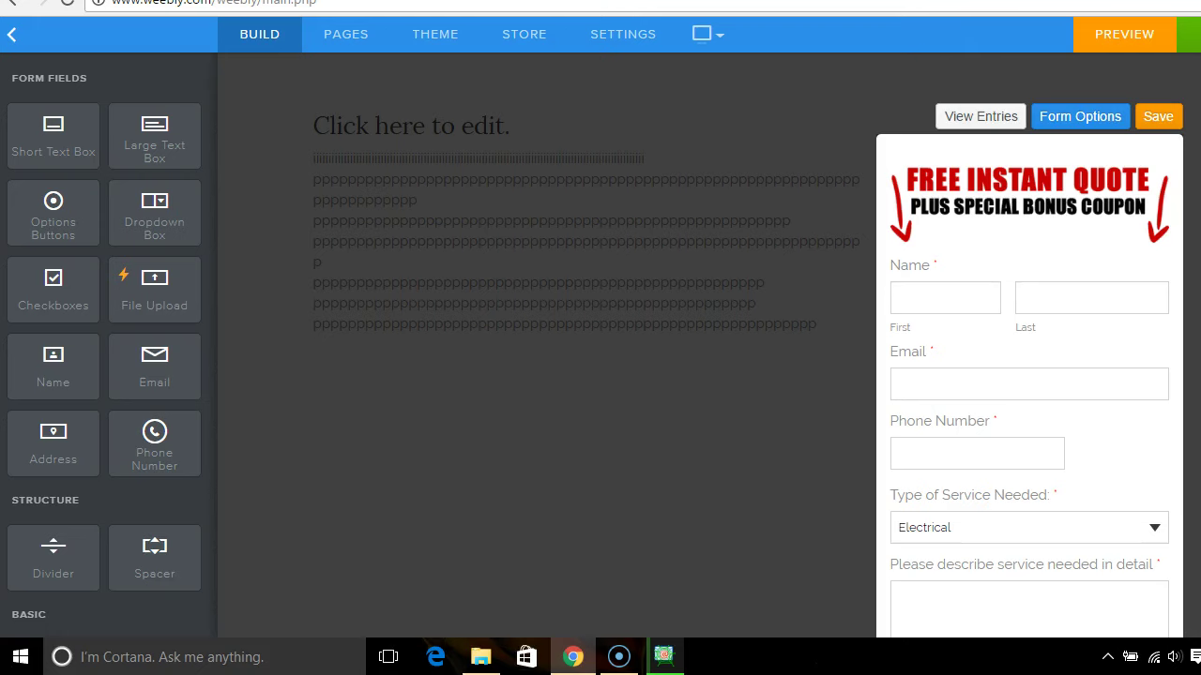
scroll(601, 337, down, 2)
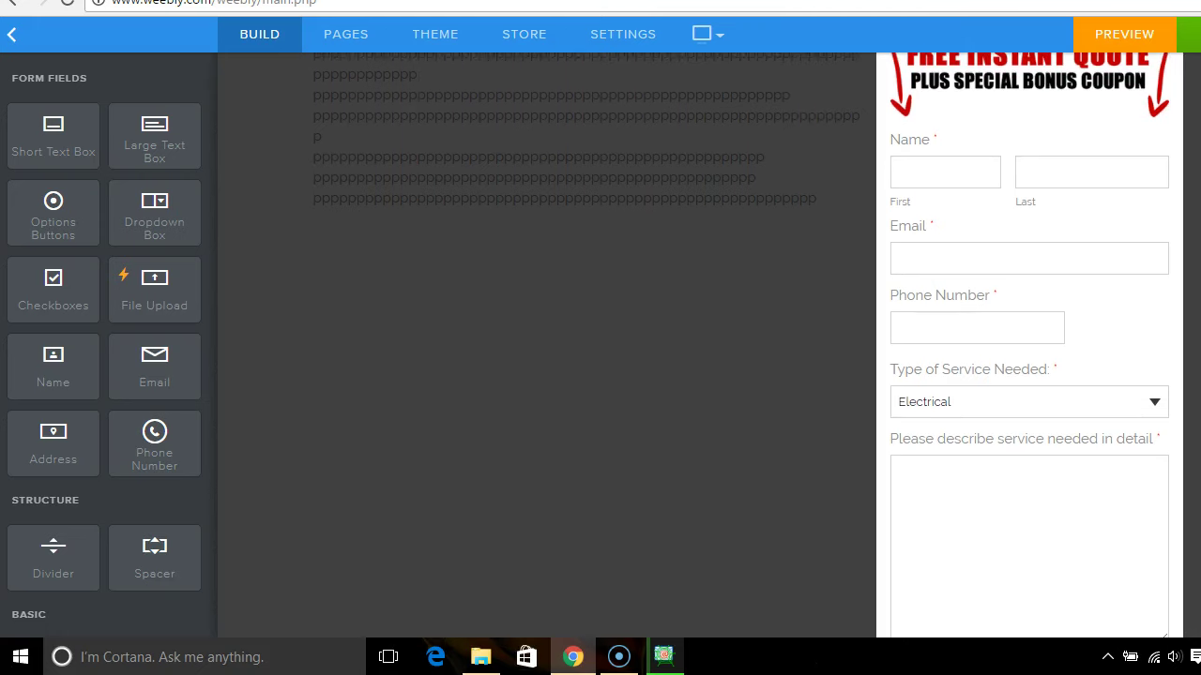
scroll(601, 338, up, 1)
scroll(1171, 254, up, 1)
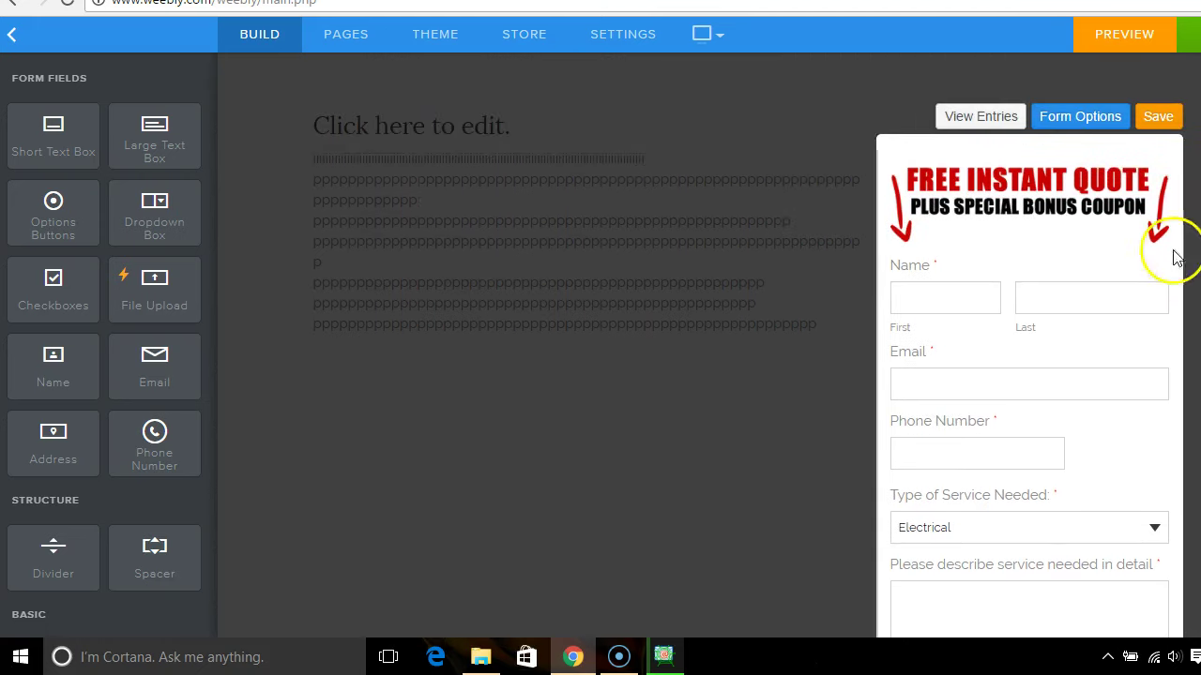
- Save the edited free-quote contact form
click(1159, 117)
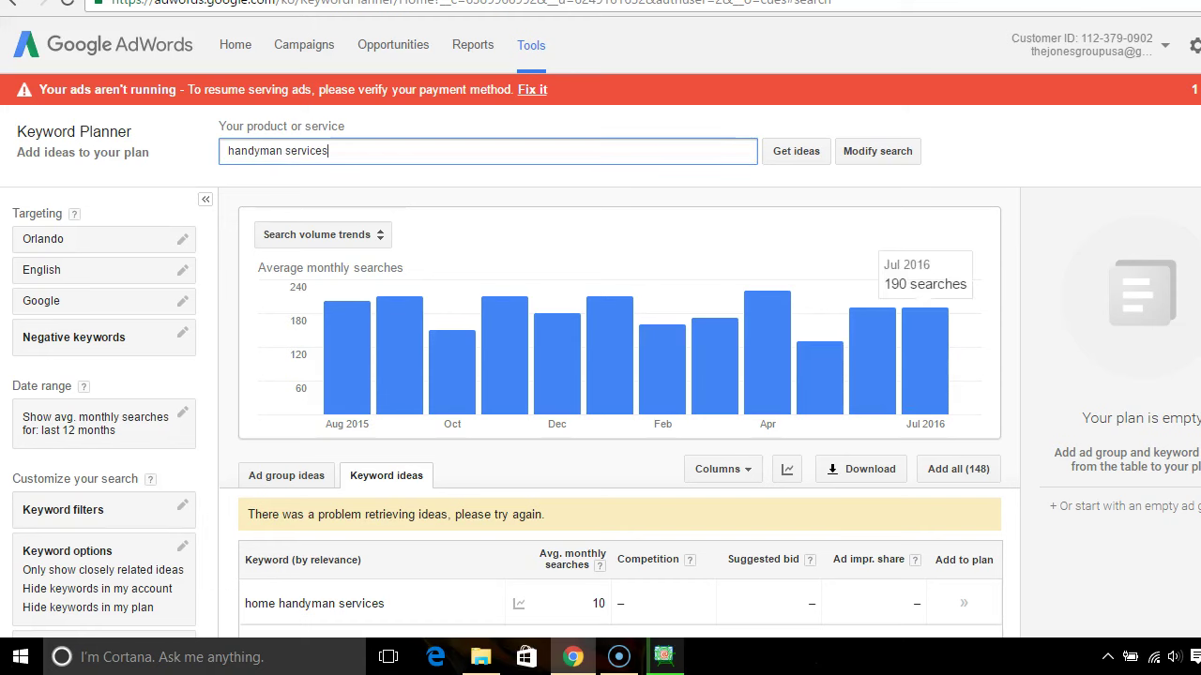
- Switch to Google AdWords Keyword Planner and look over the search volume trend and keyword ideas for "handyman services"
scroll(620, 413, down, 3)
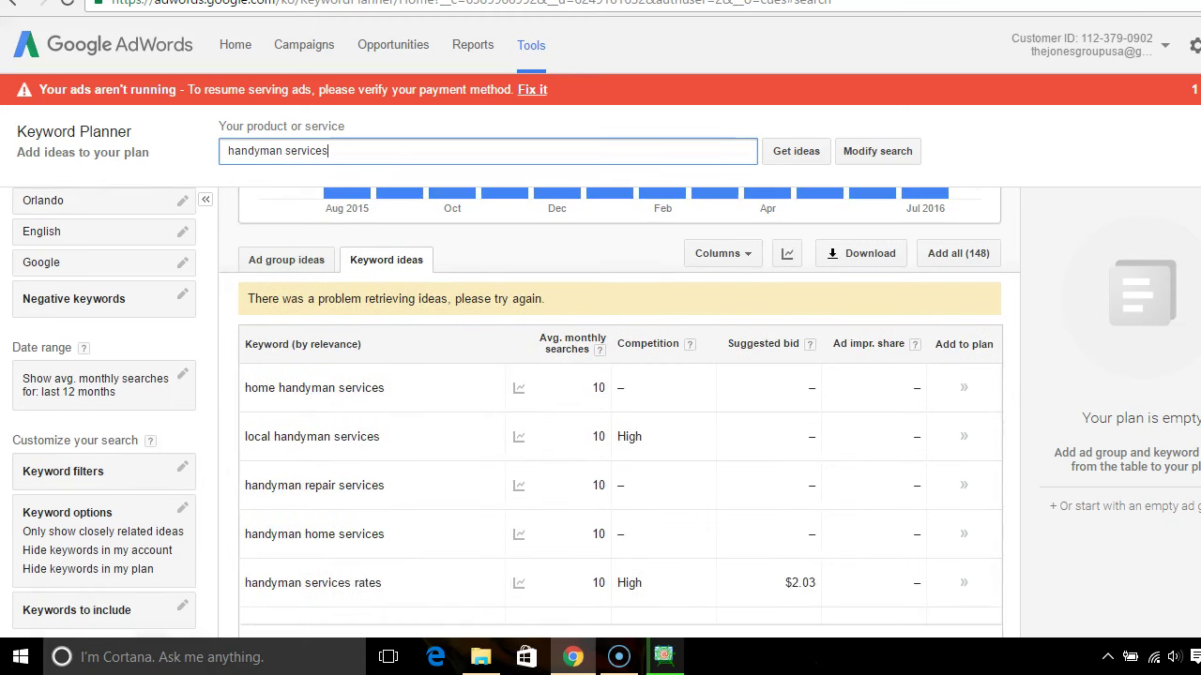
scroll(619, 413, up, 2)
scroll(619, 413, up, 1)
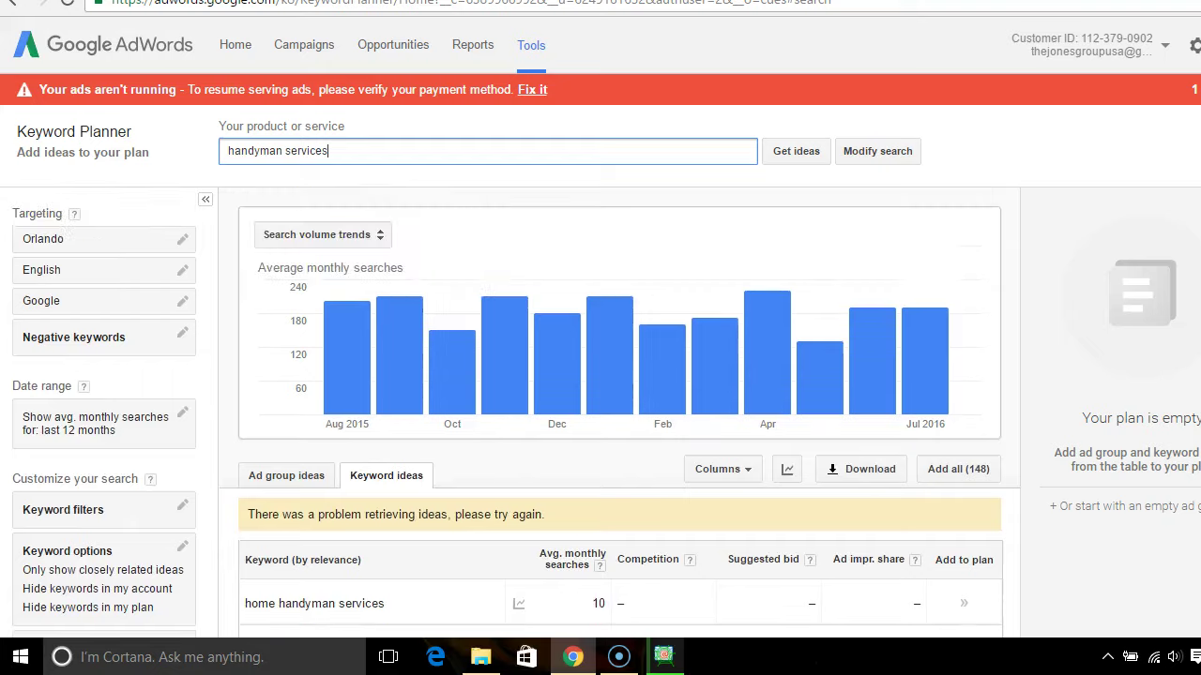
- Go to google.com in a new browser tab and search for "handyman chicago"
key(ctrl+t)
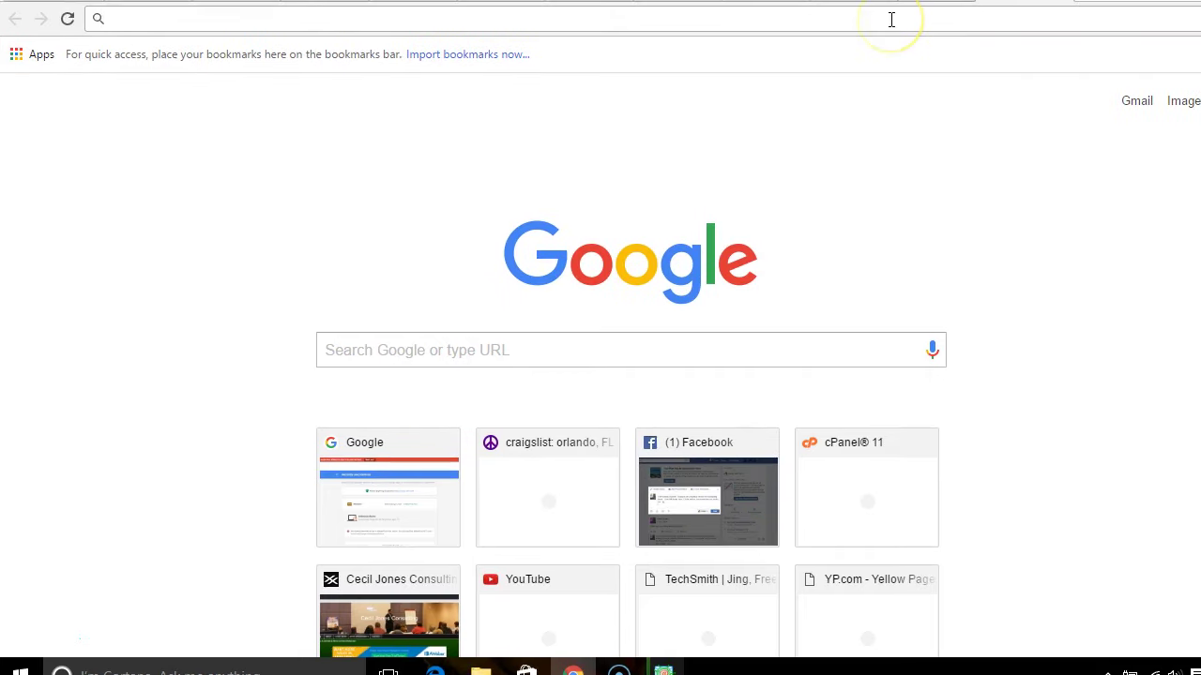
text(google.come)
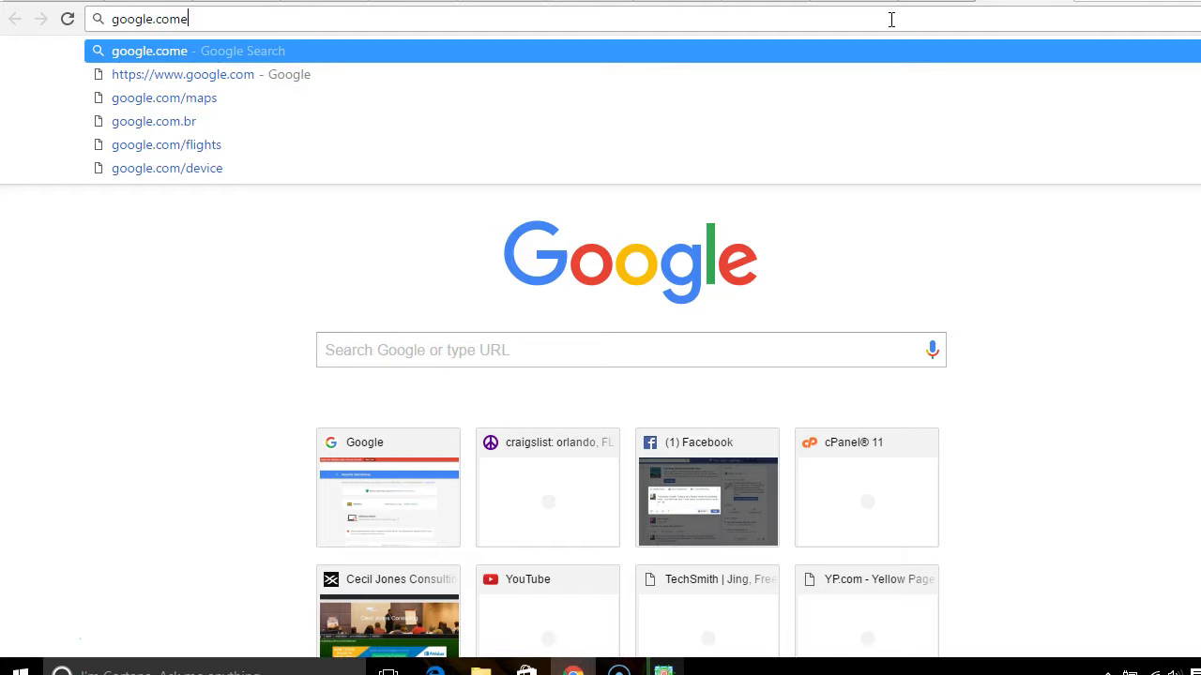
key(BackSpace)
key(Return)
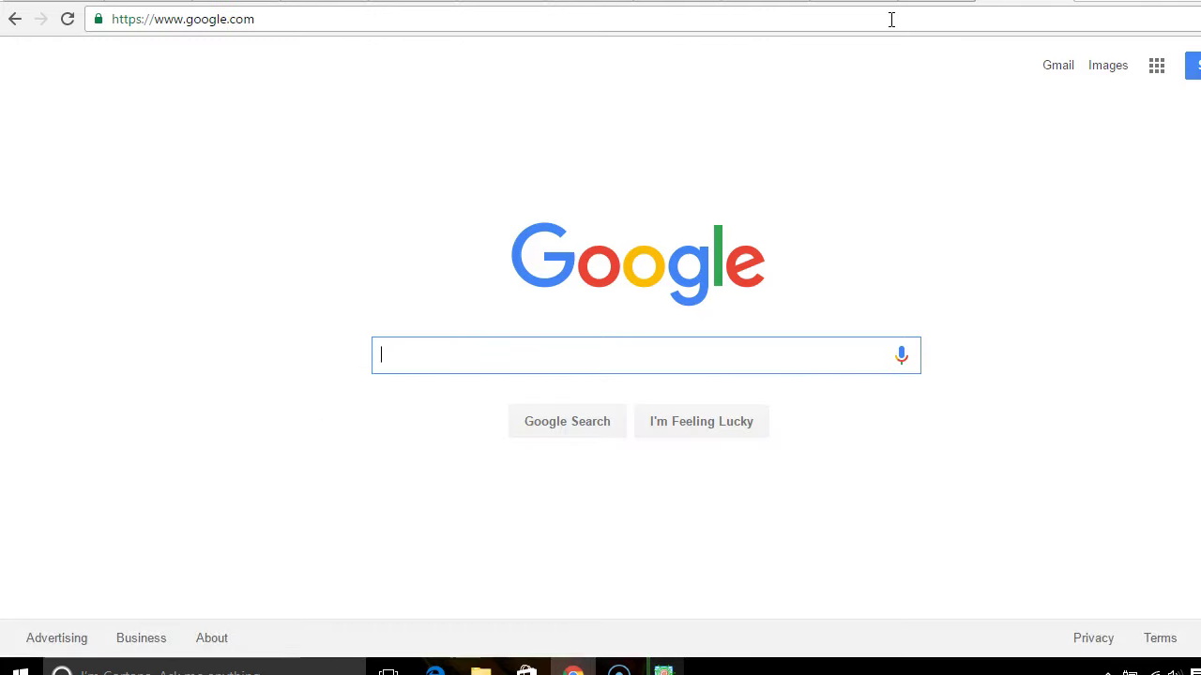
text(handy)
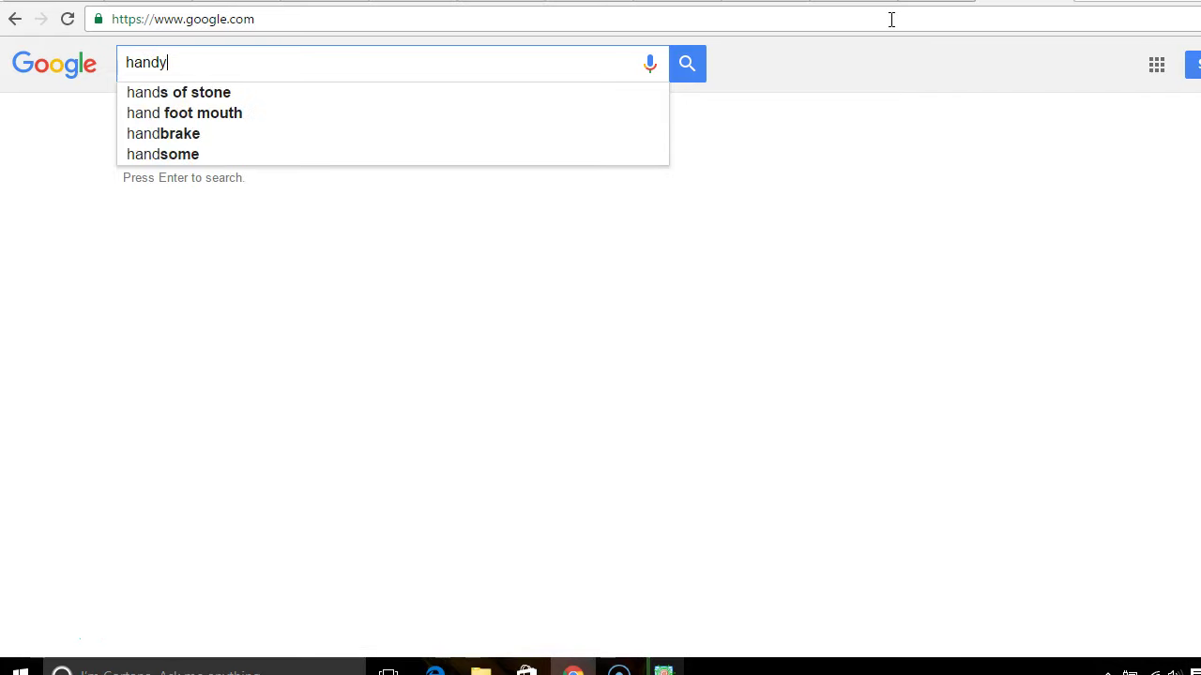
text(man)
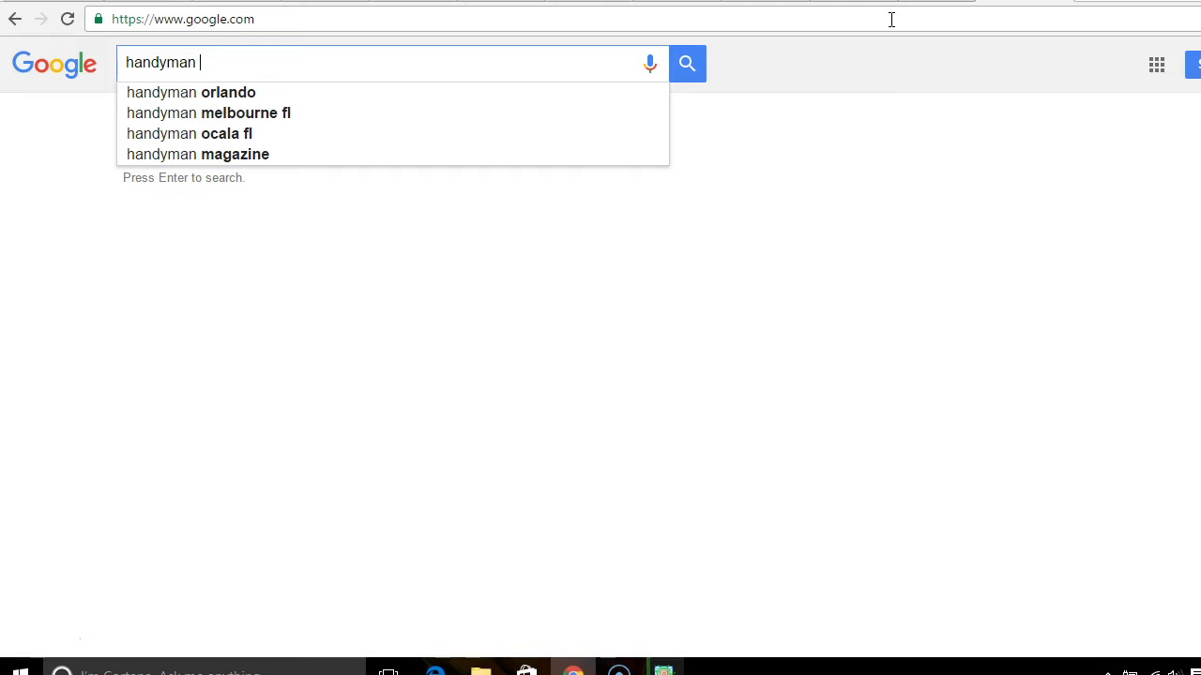
text(ch)
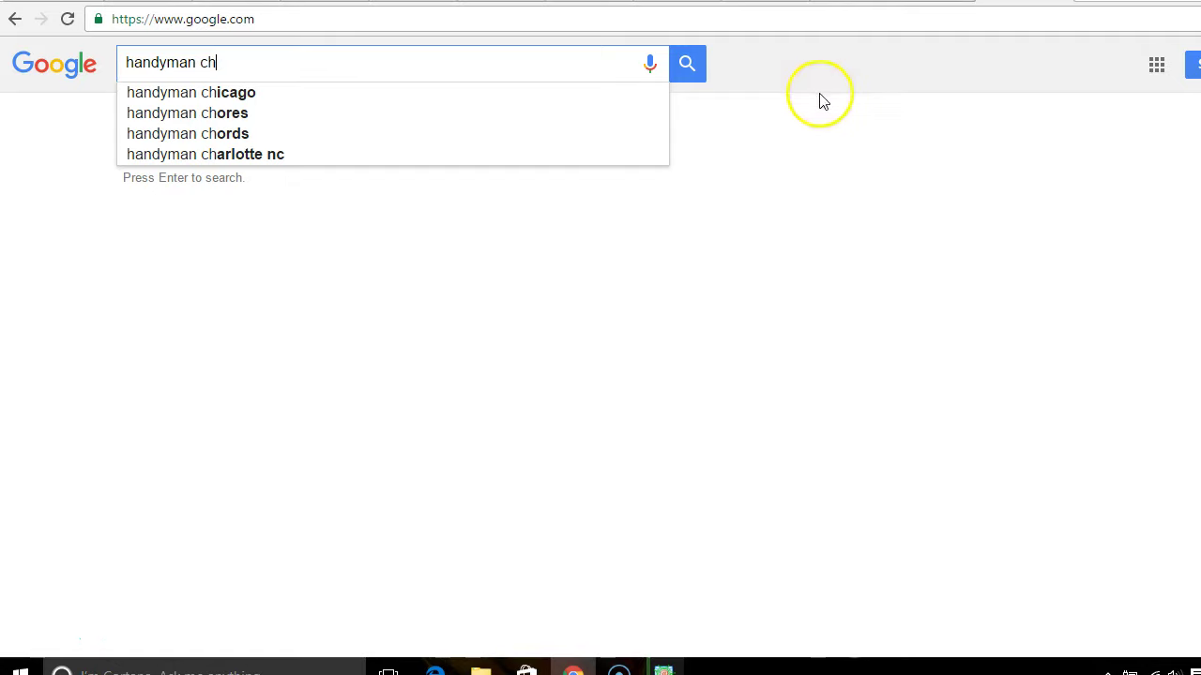
click(539, 100)
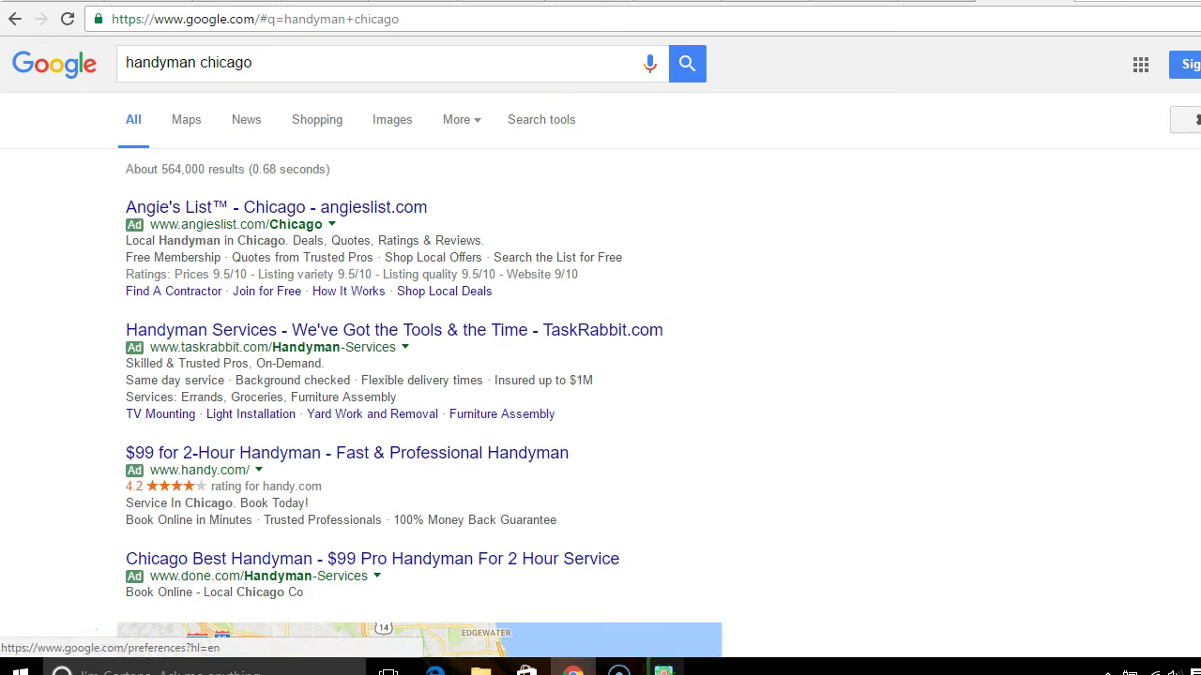
- Review the ads and local map results, then open the Handyman Matters listing and go to its website
scroll(601, 348, down, 2)
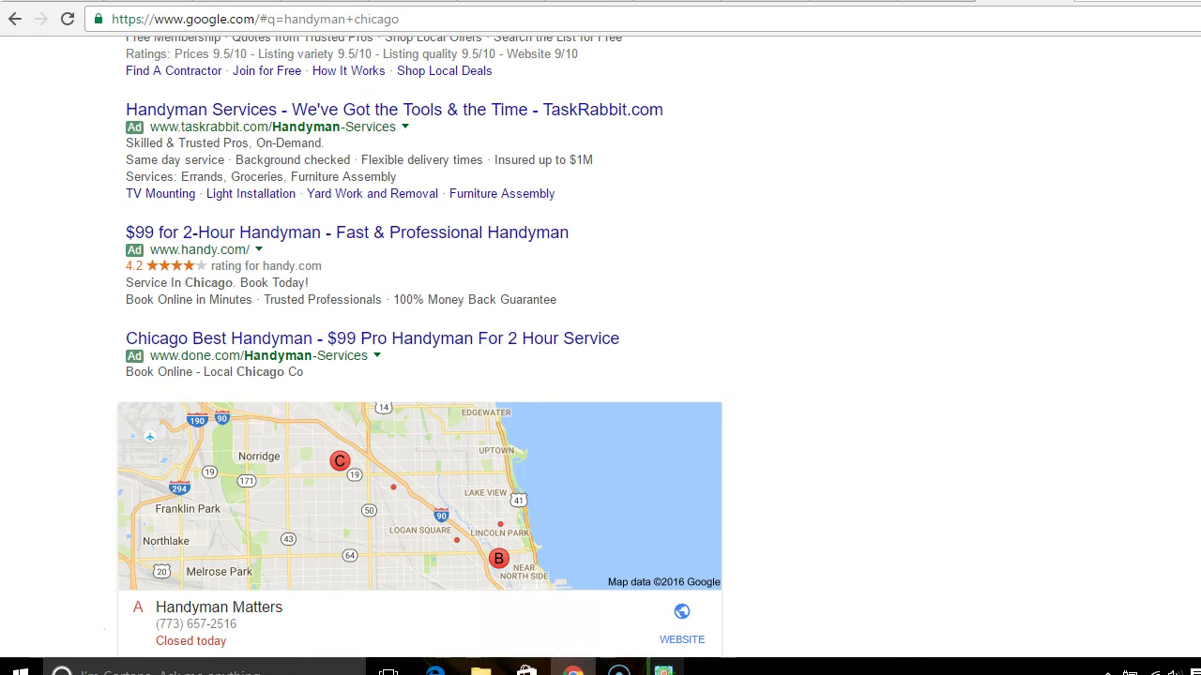
scroll(419, 347, down, 3)
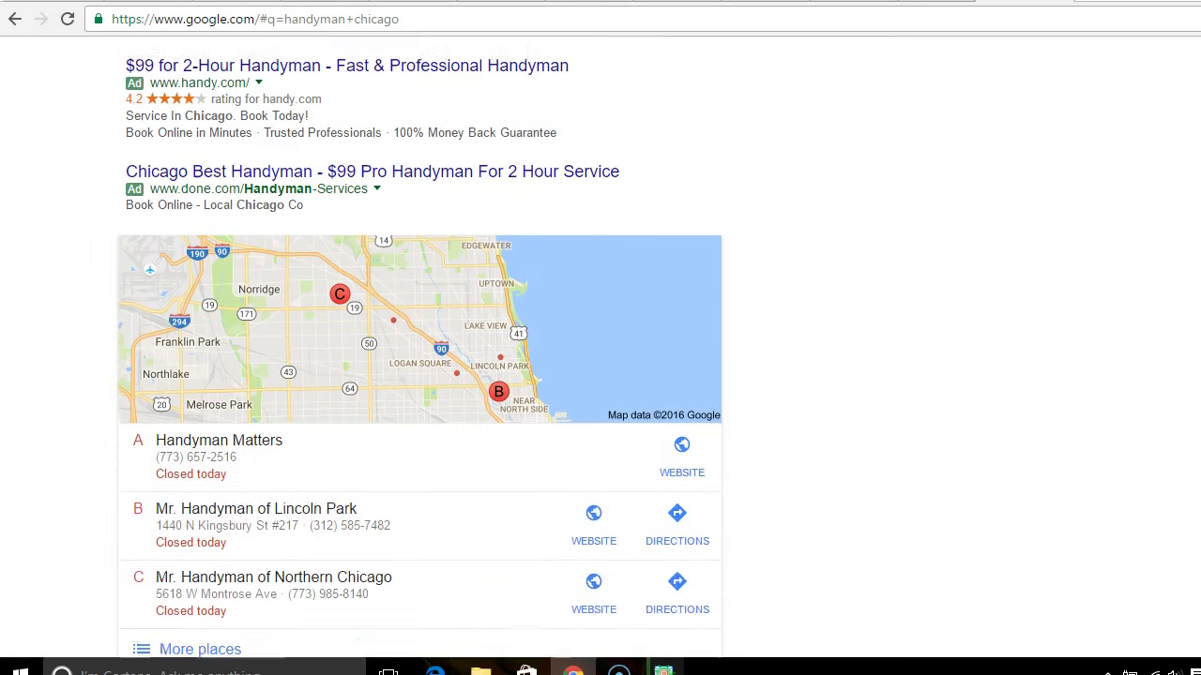
scroll(419, 348, down, 1)
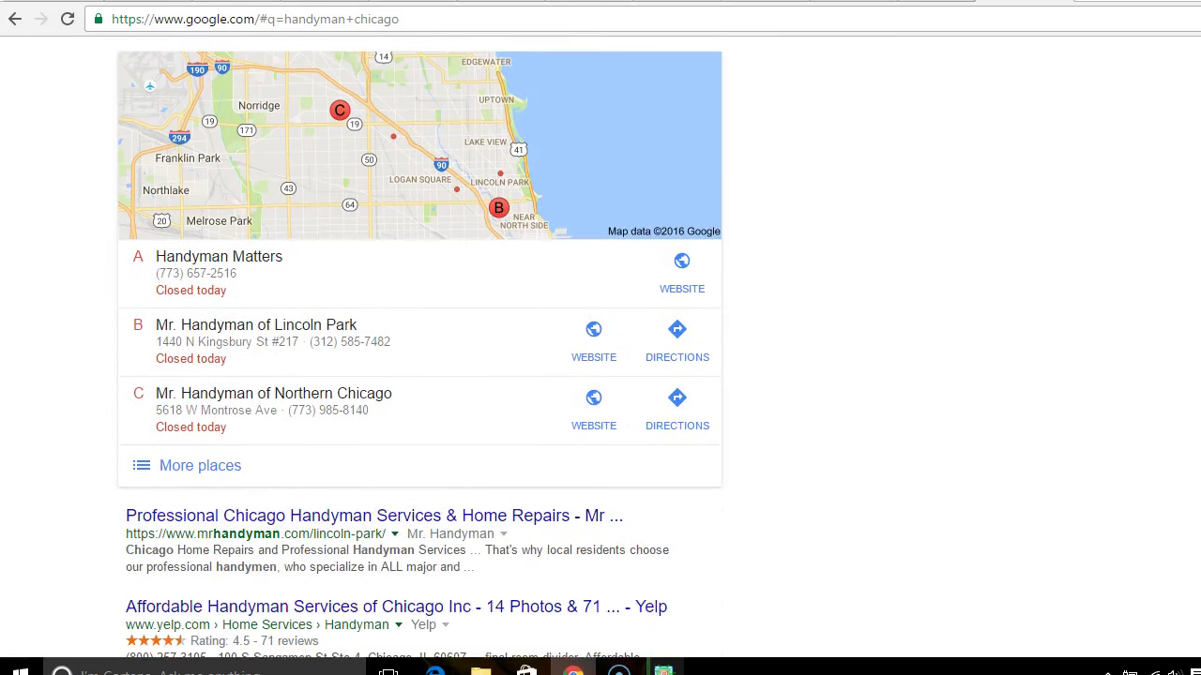
scroll(604, 128, up, 3)
scroll(604, 129, down, 3)
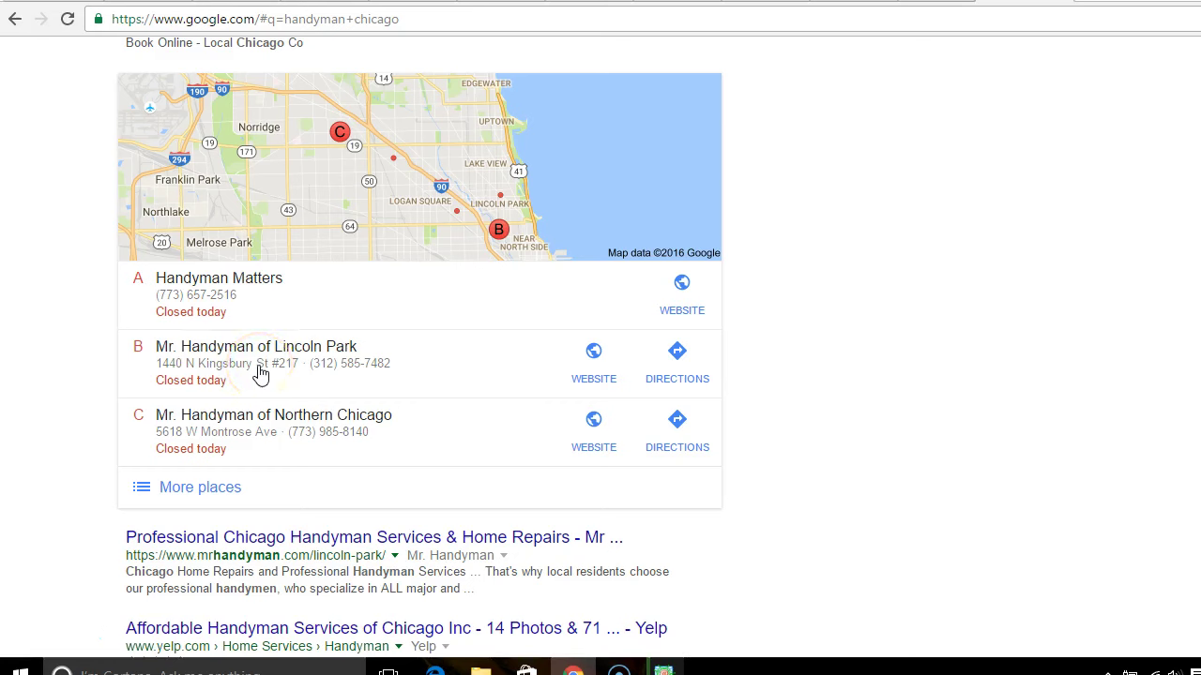
click(245, 291)
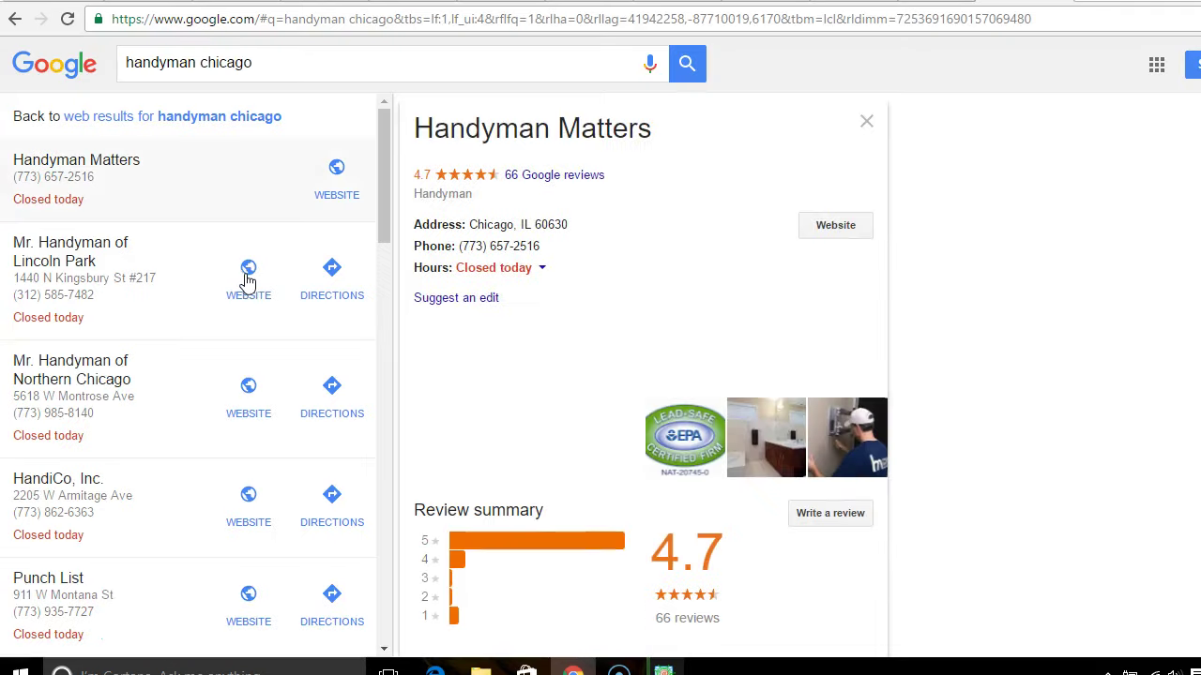
click(337, 197)
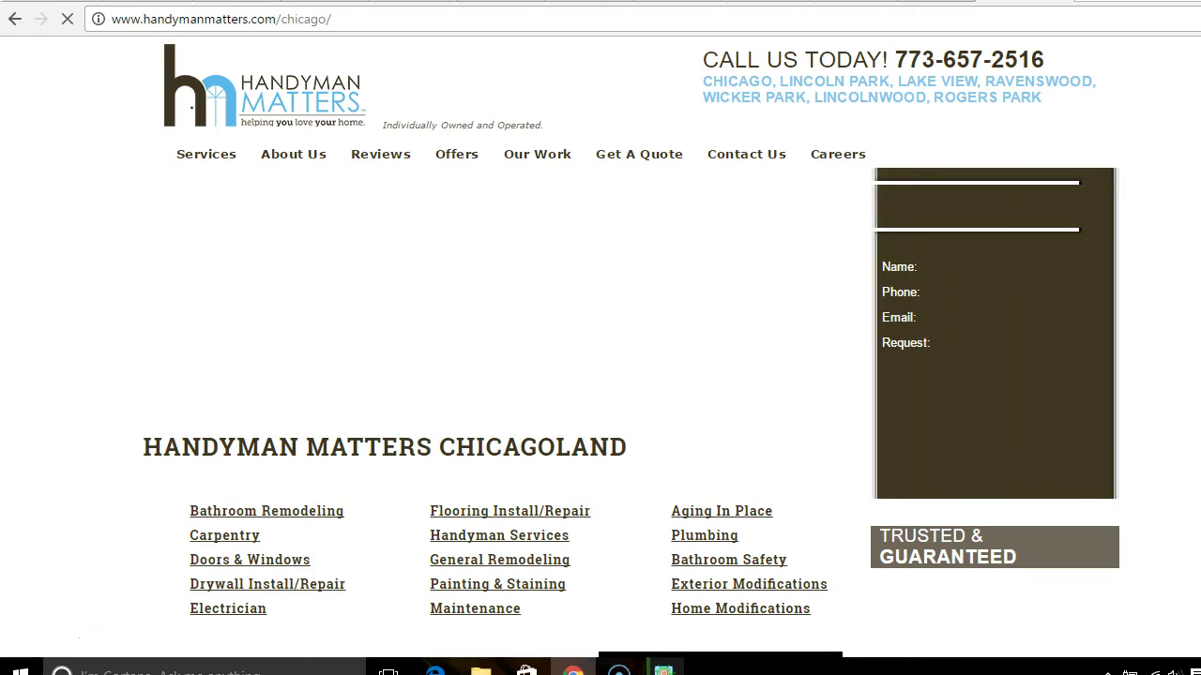
- Capture an image of the Handyman Matters Chicagoland heading and its three-column list of services with the screen capture tool
scroll(694, 312, down, 2)
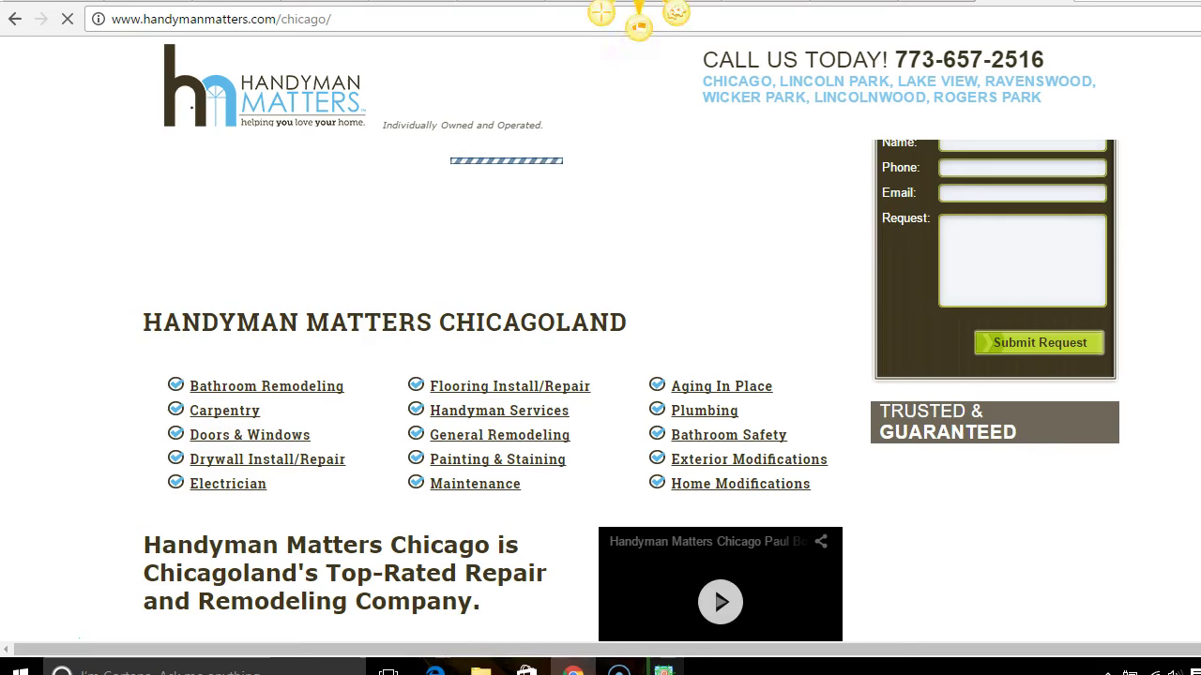
click(604, 19)
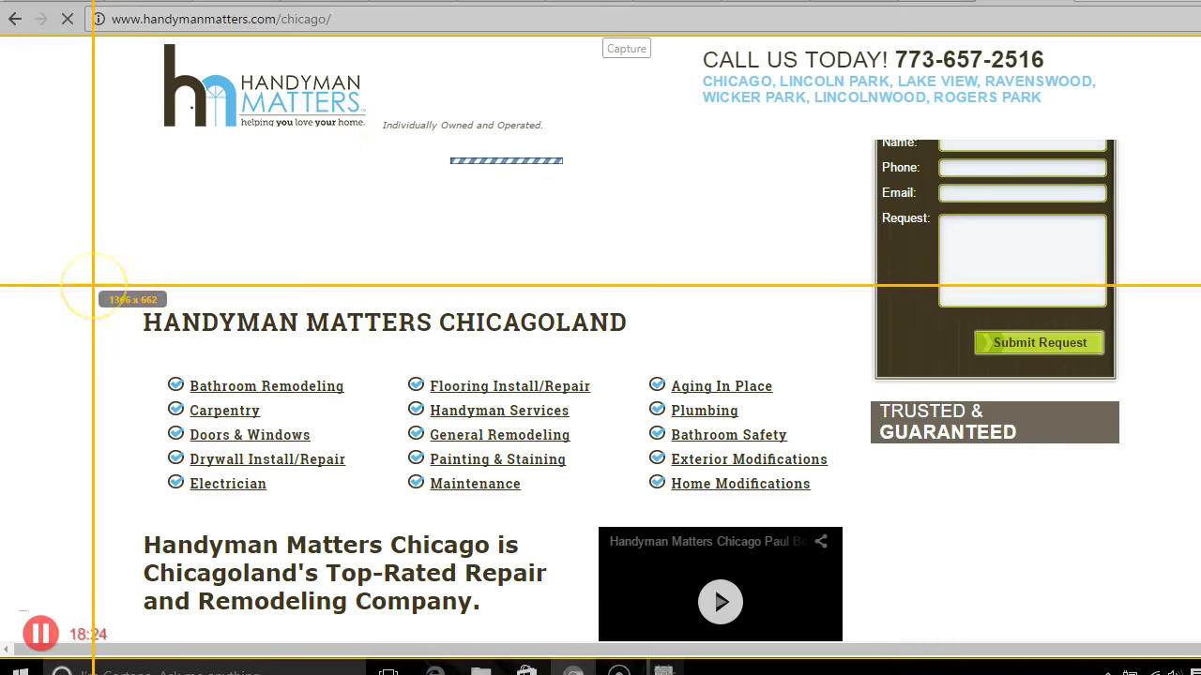
drag(113, 289, 867, 507)
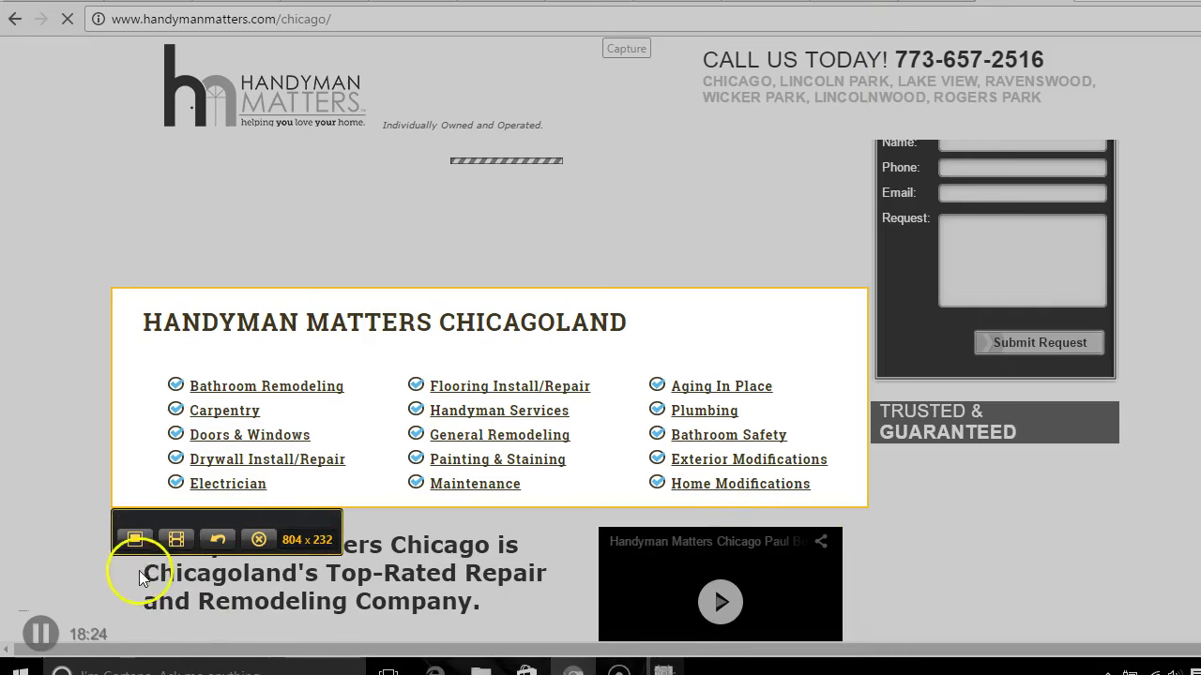
click(133, 541)
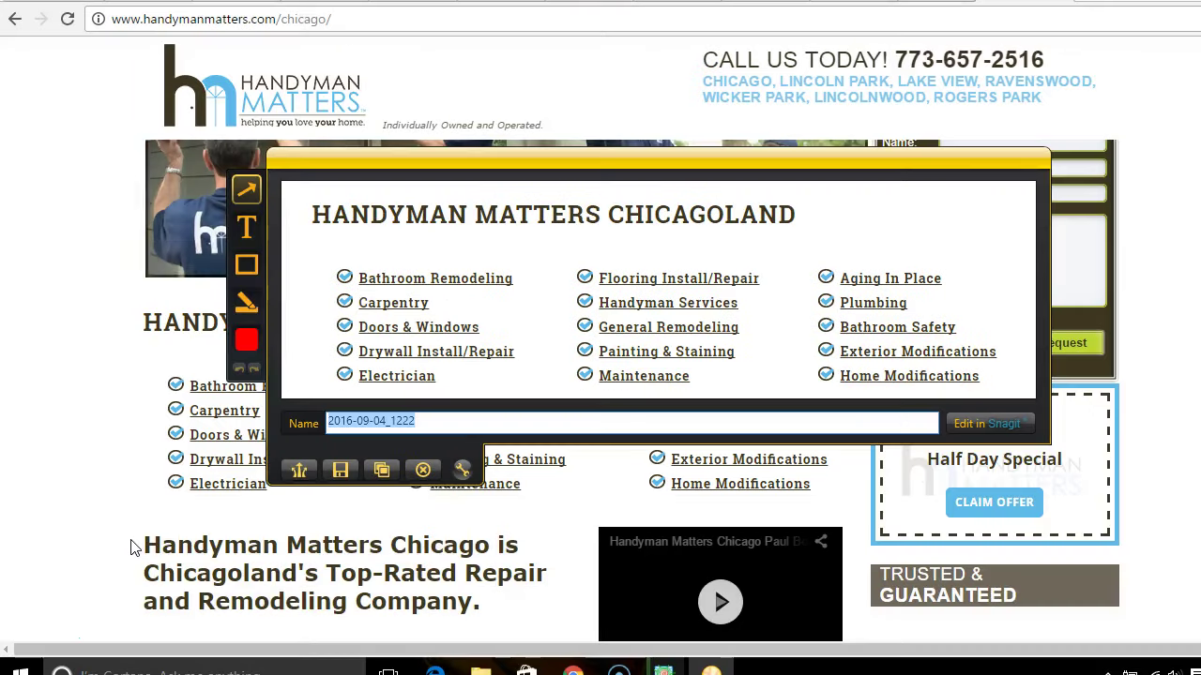
- Name the capture "handyman chicago website"
text(handy)
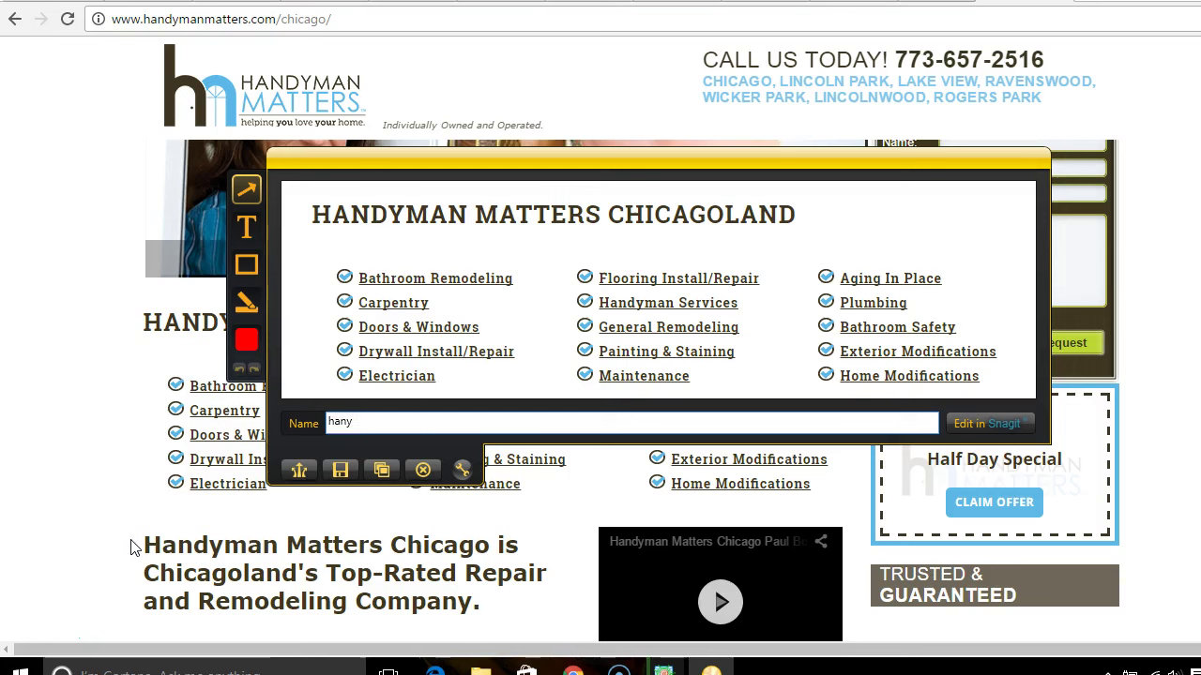
text(man)
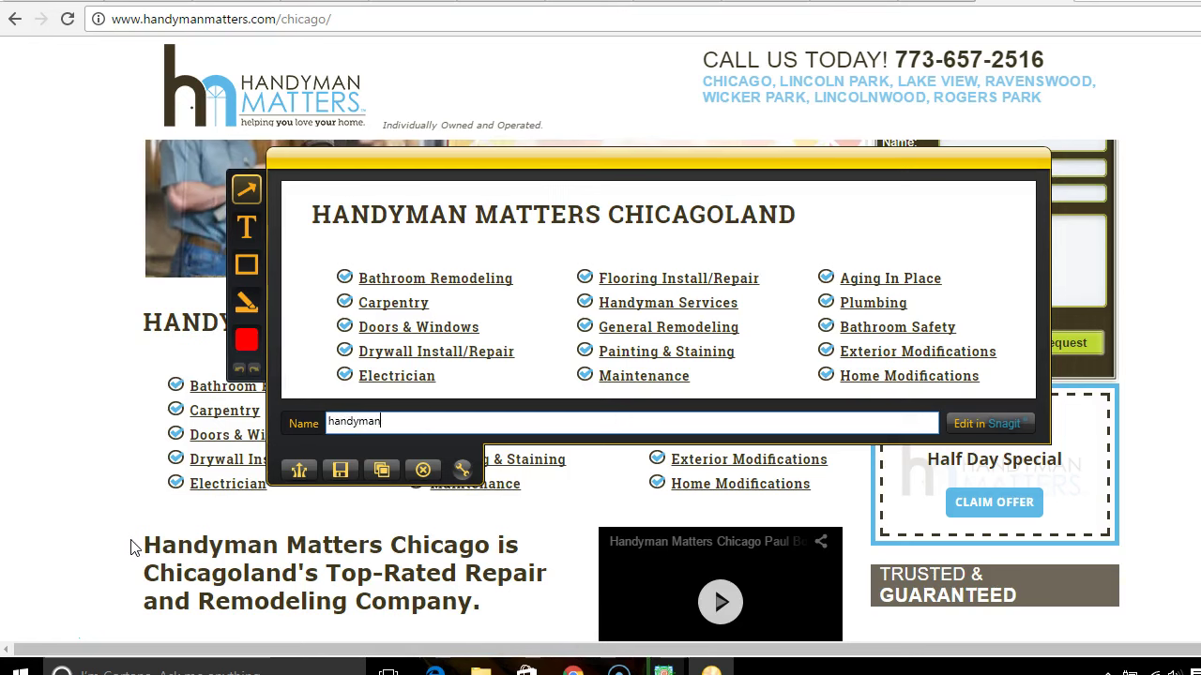
text( chicag)
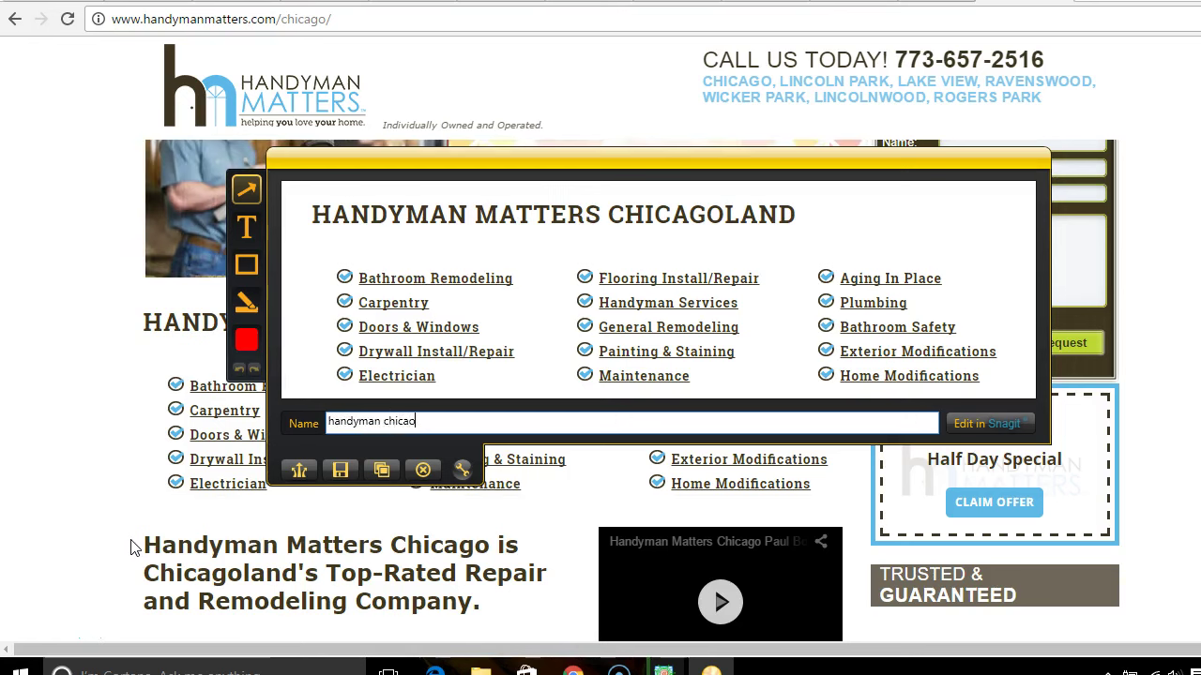
key(BackSpace)
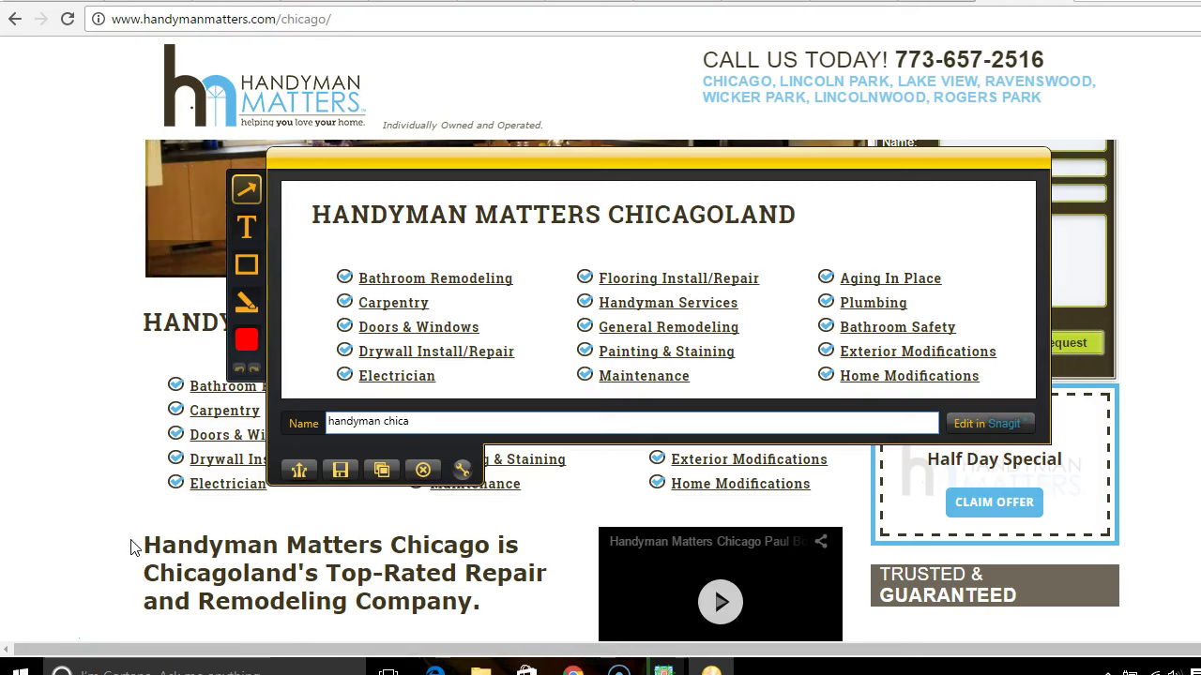
text(go website)
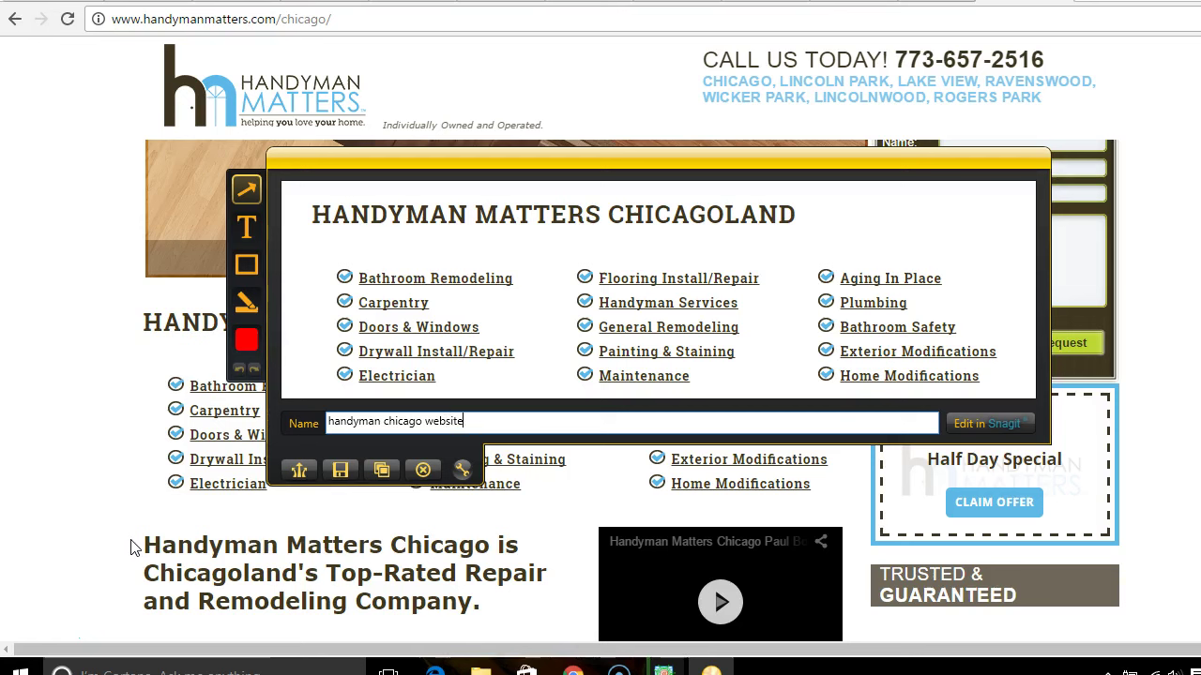
- Start saving the capture and create a folder named "Handy man pics and stuff" inside the Grapevine Media Company folder
click(340, 474)
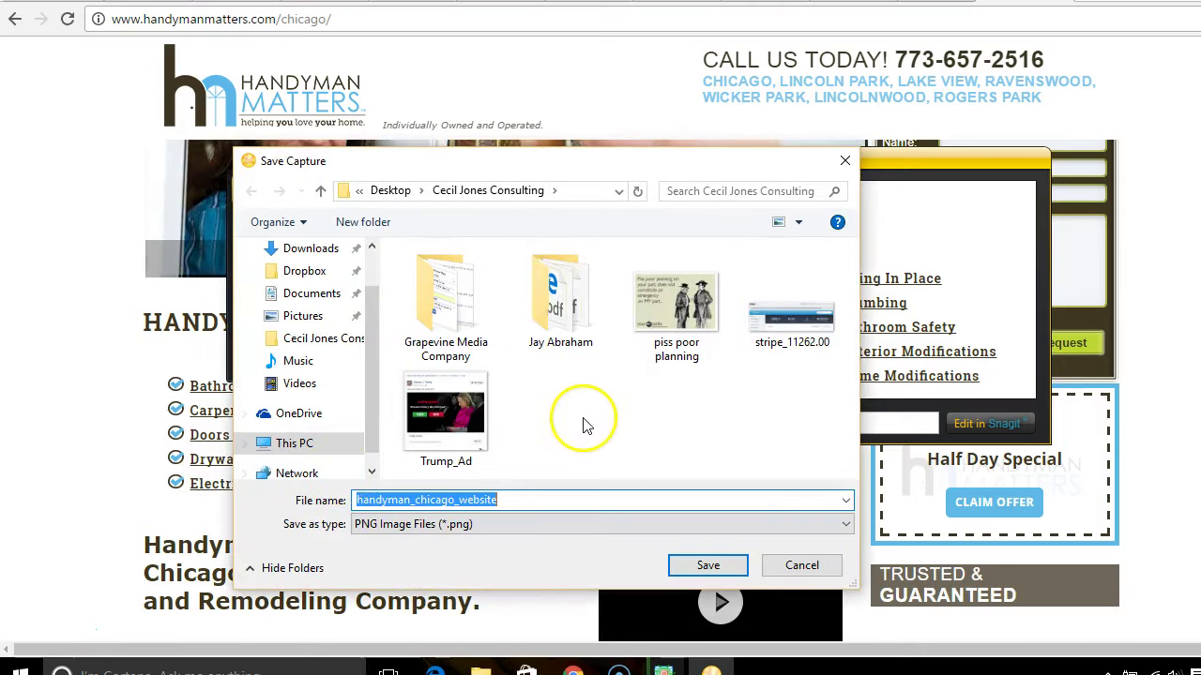
click(445, 312)
double_click(446, 312)
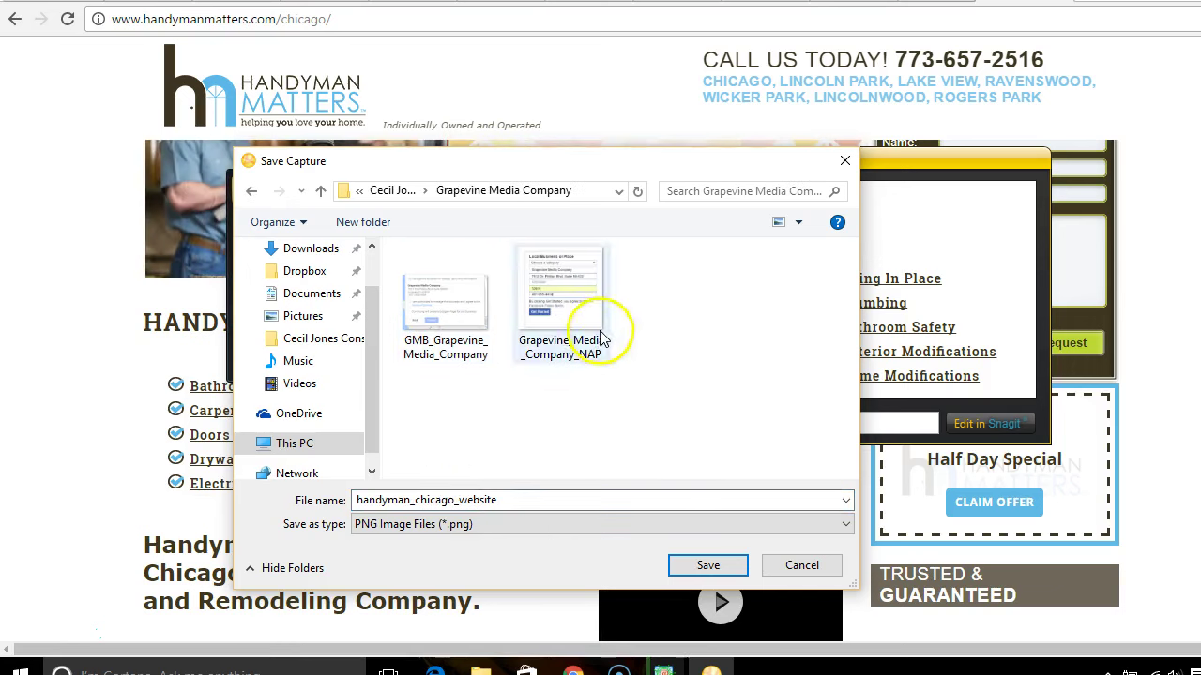
right_click(682, 332)
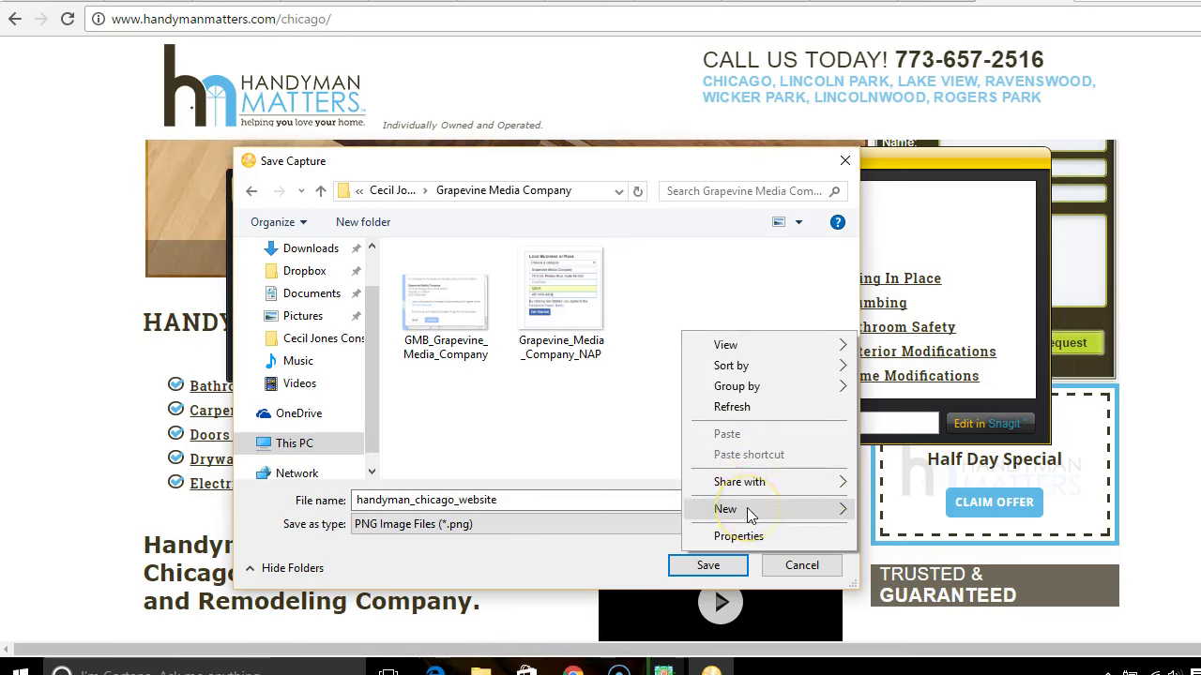
mouse_move(748, 515)
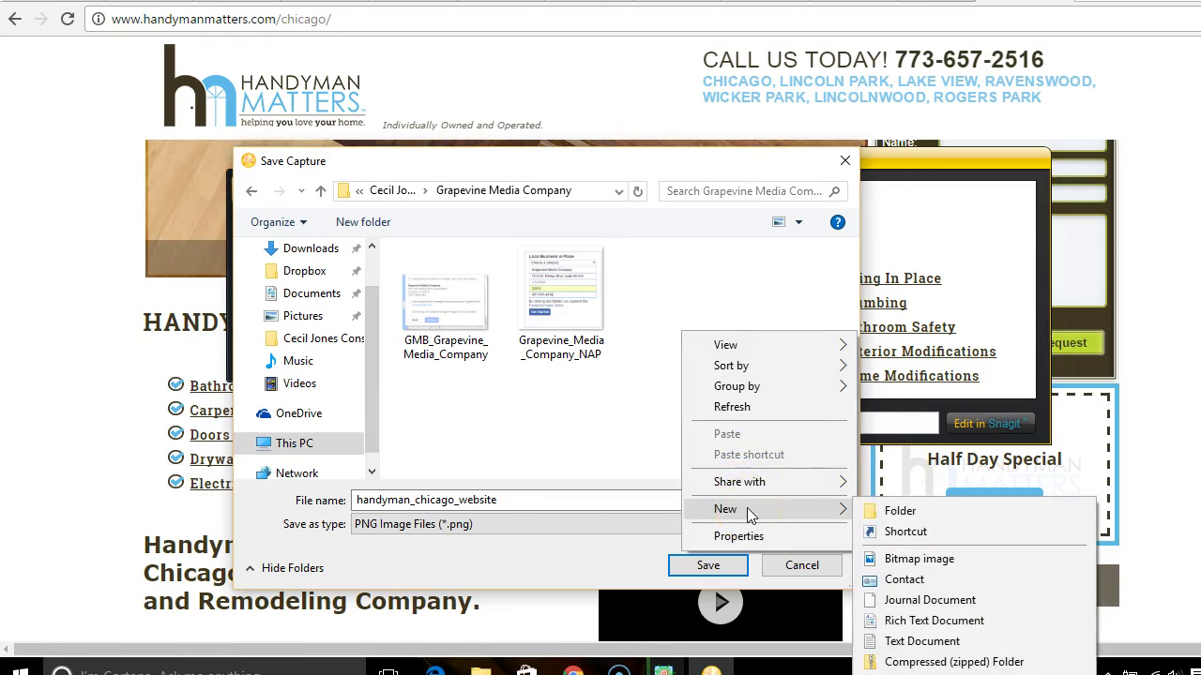
click(893, 512)
text(Handy man)
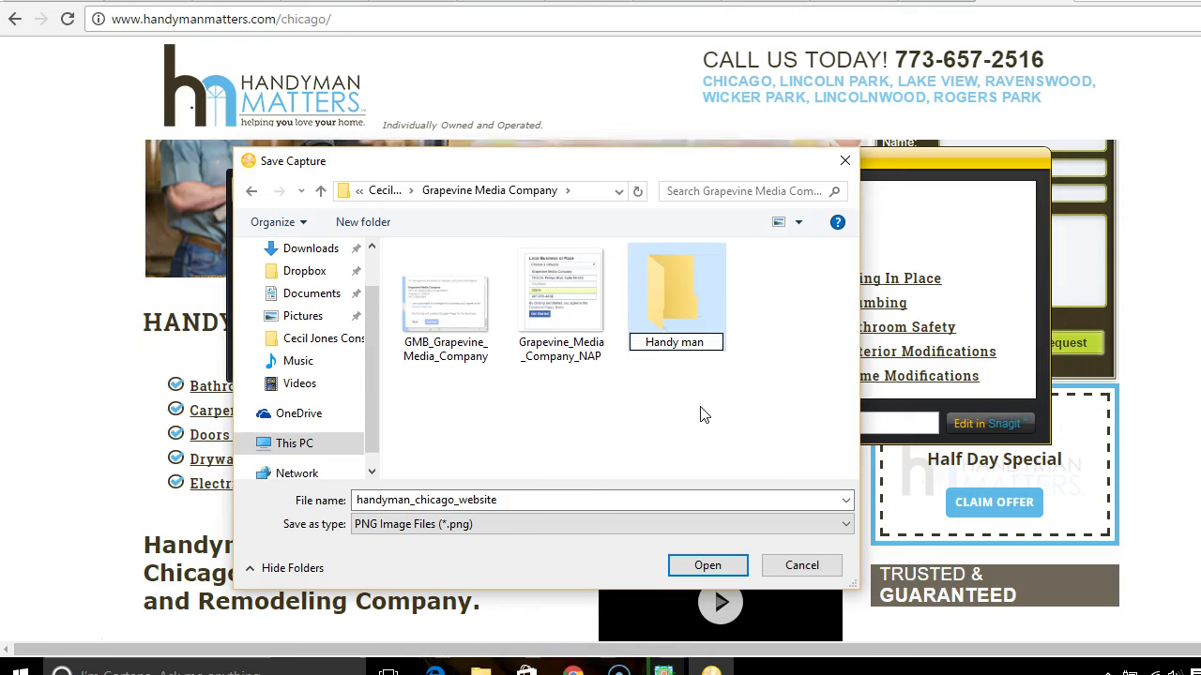
text(p)
key(BackSpace)
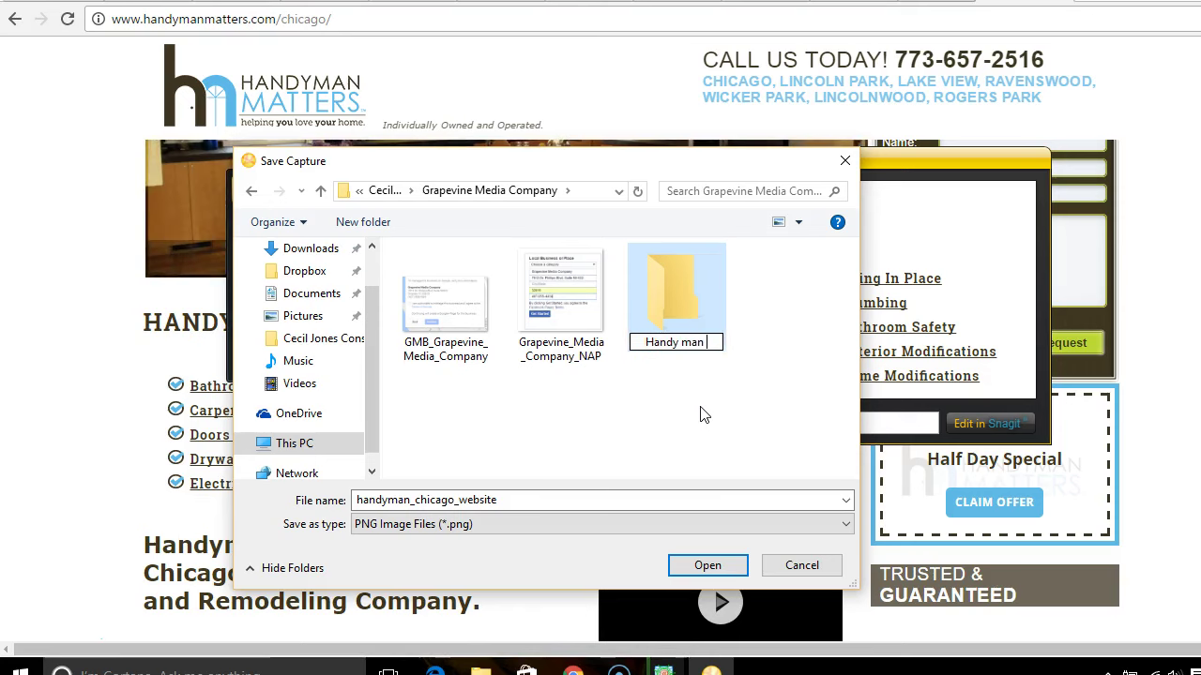
text(pics and)
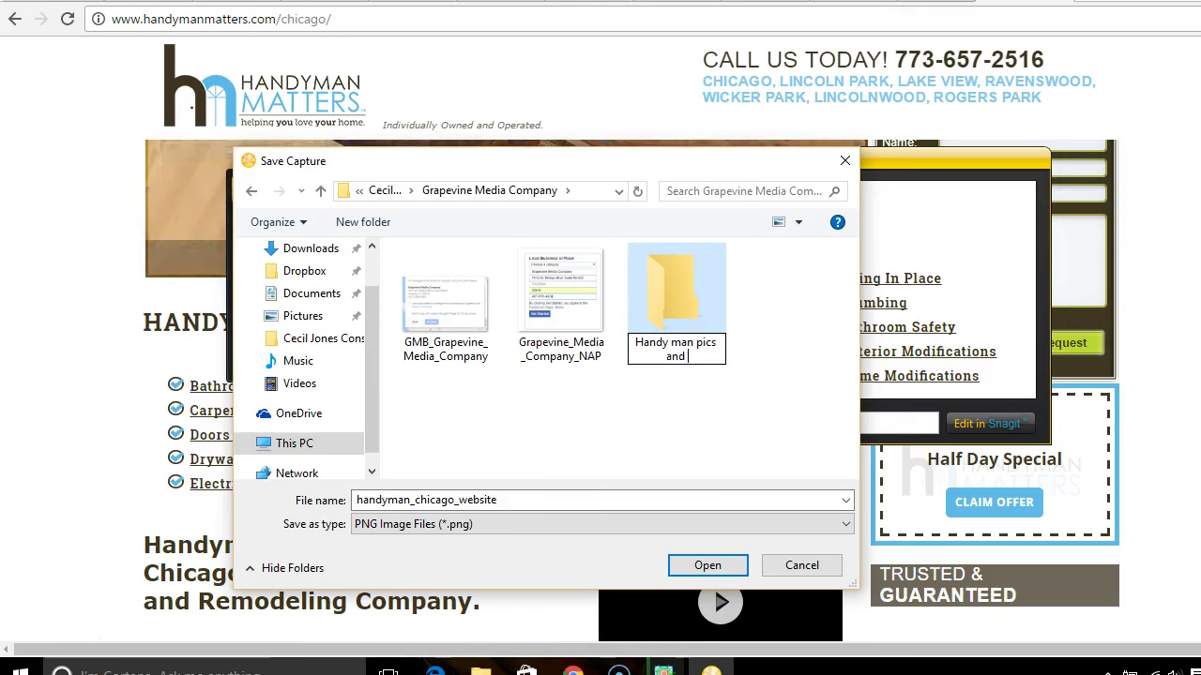
text( stuff)
click(661, 456)
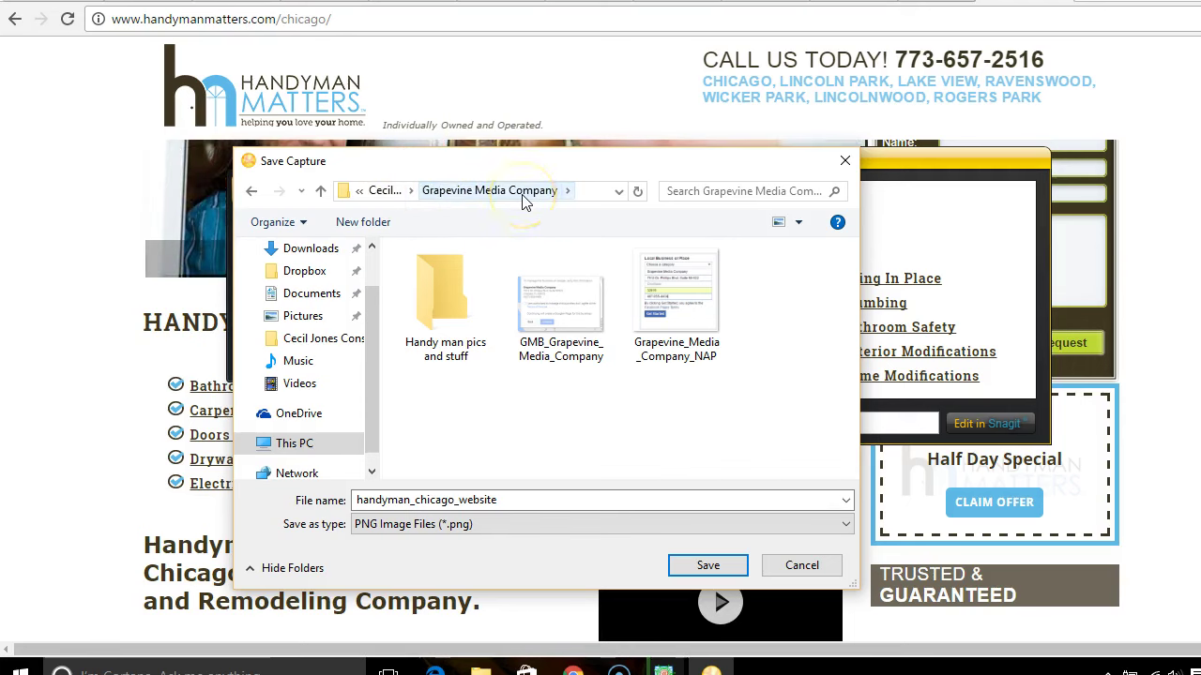
- Save the capture as the PNG file handyman_chicago_website in the "Handy man pics and stuff" folder
double_click(447, 305)
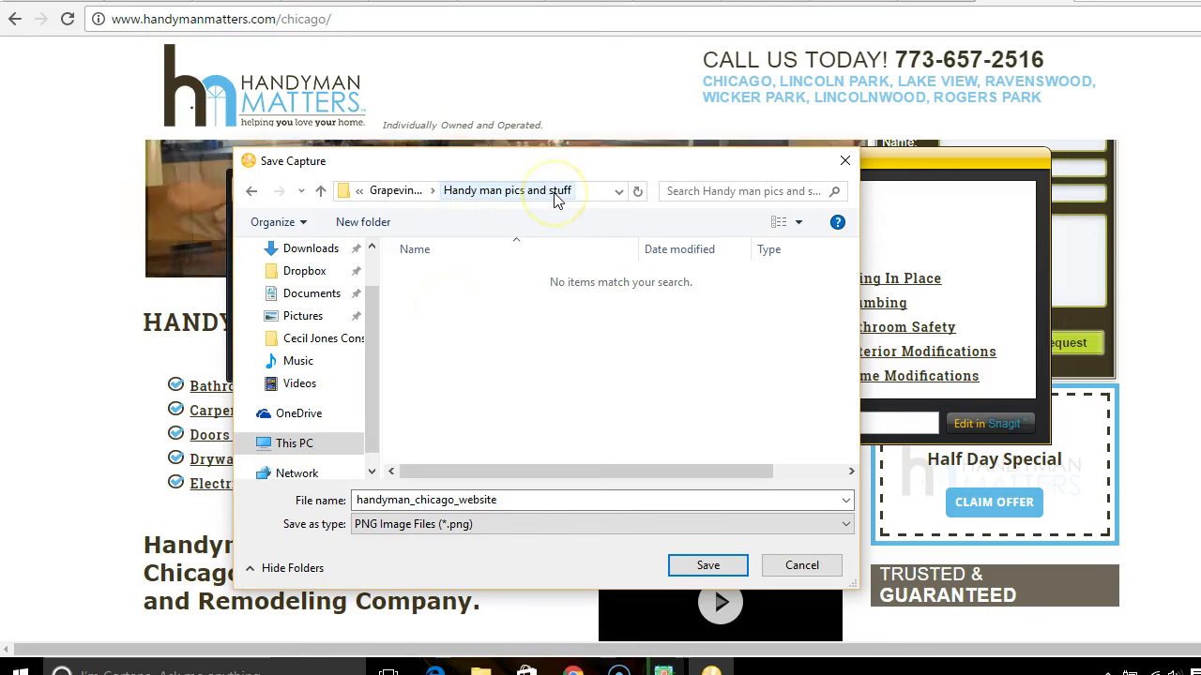
click(709, 564)
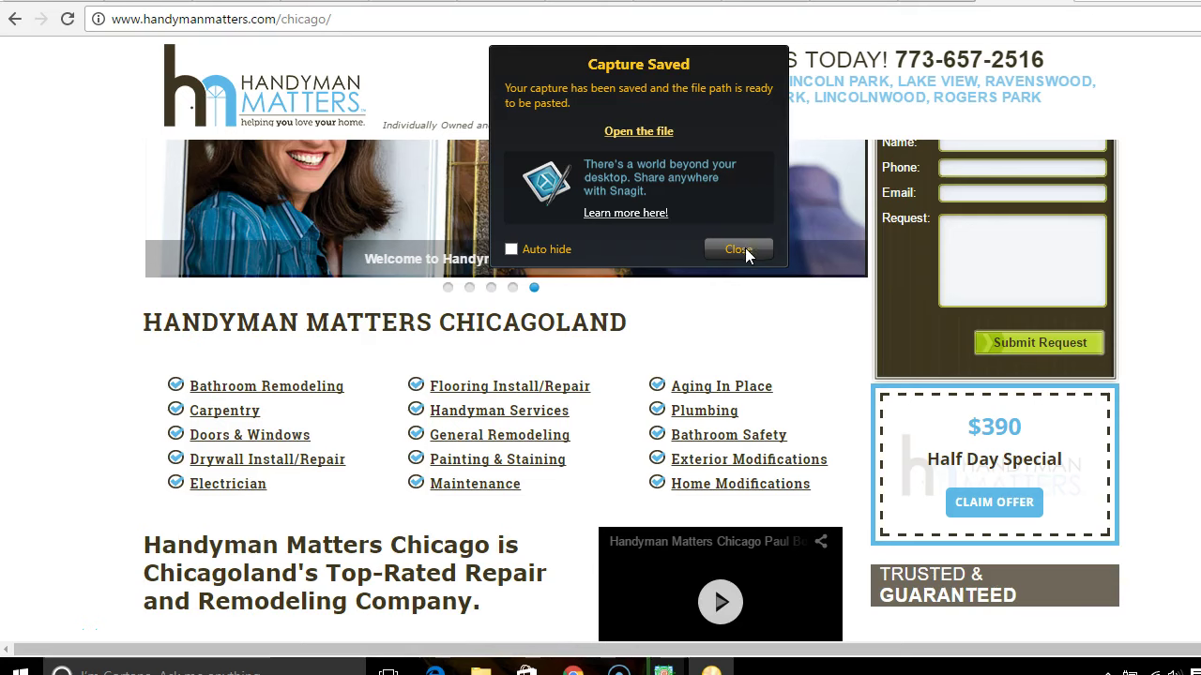
- Open the Electrician service page of Handyman Matters Chicago and read through its description and list of electrical services
click(212, 486)
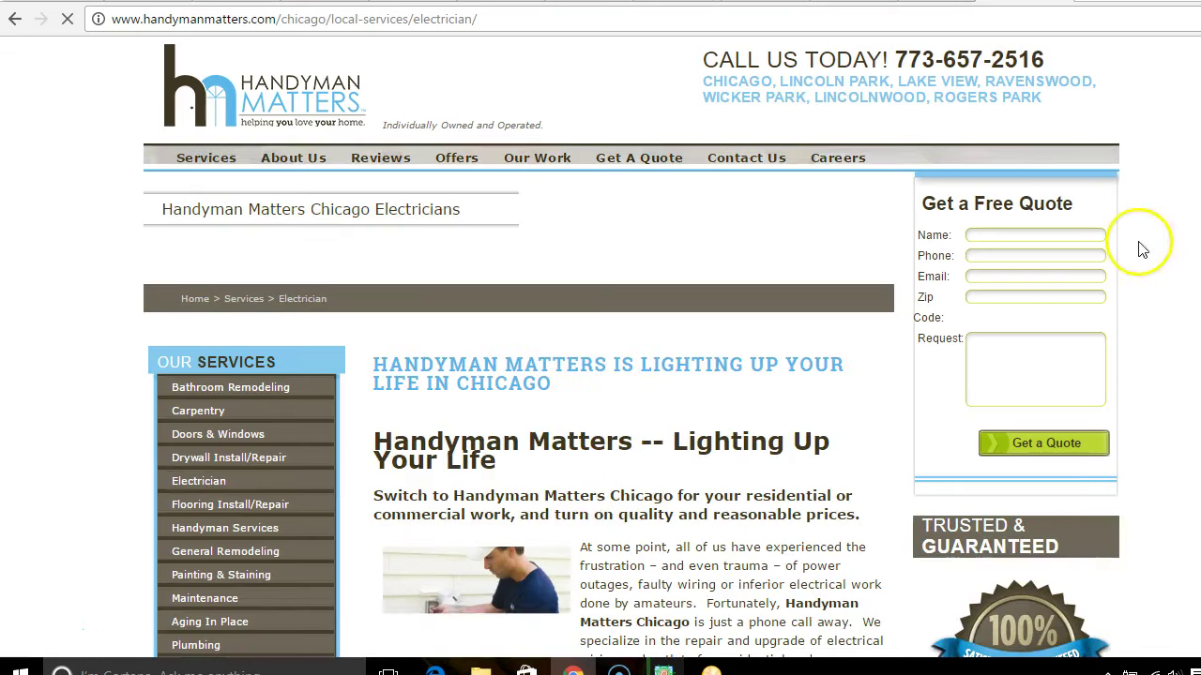
scroll(600, 394, down, 2)
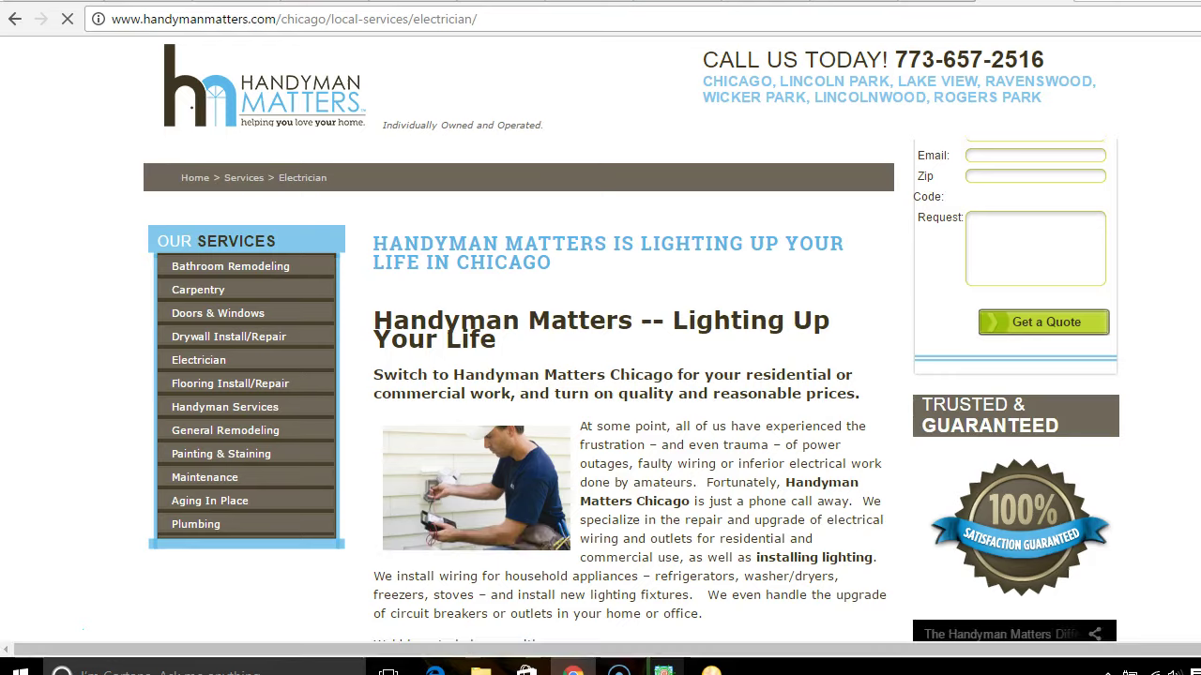
scroll(629, 390, down, 1)
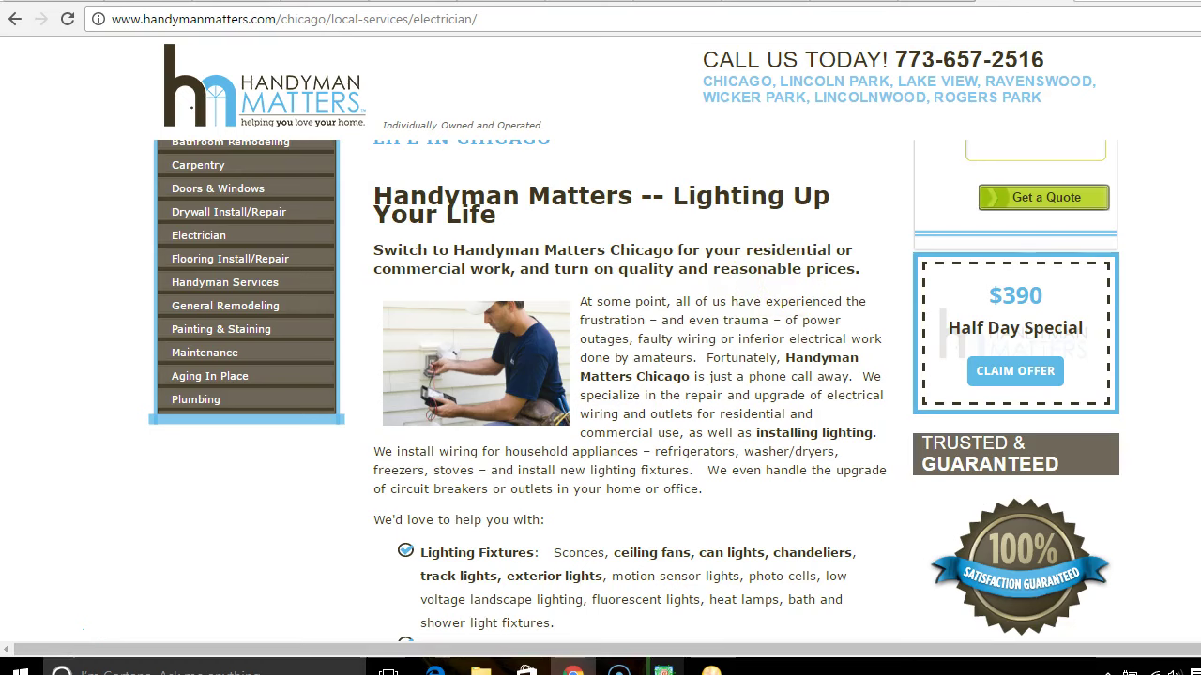
scroll(634, 391, down, 3)
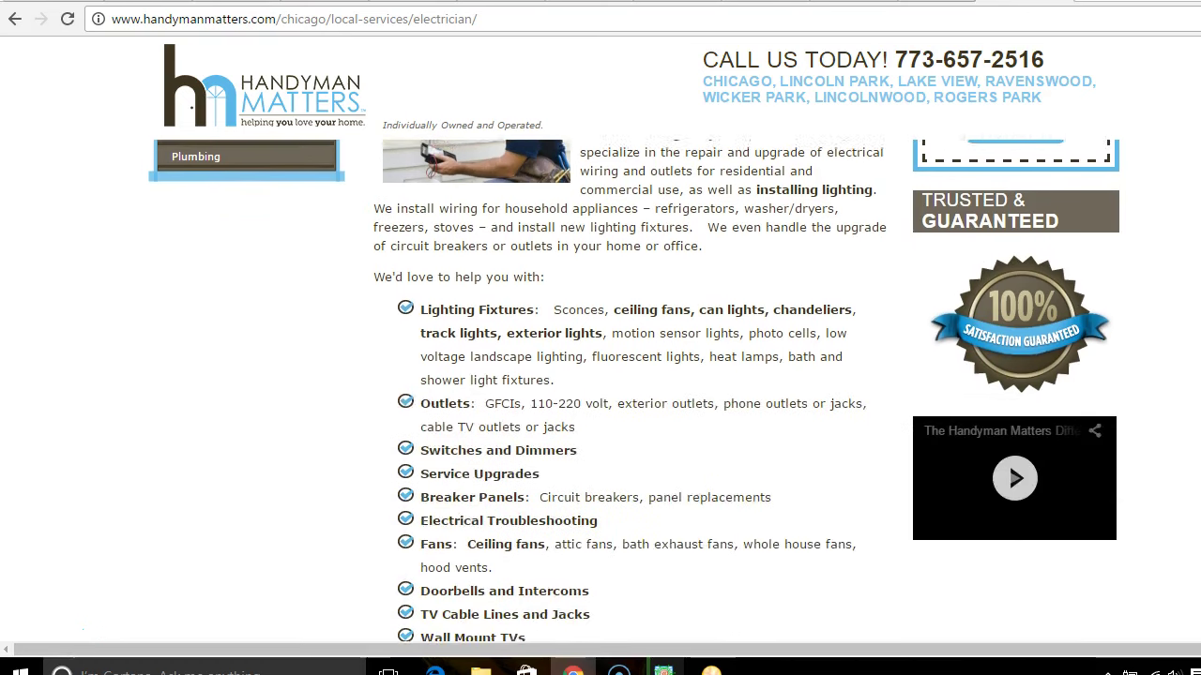
scroll(634, 392, up, 5)
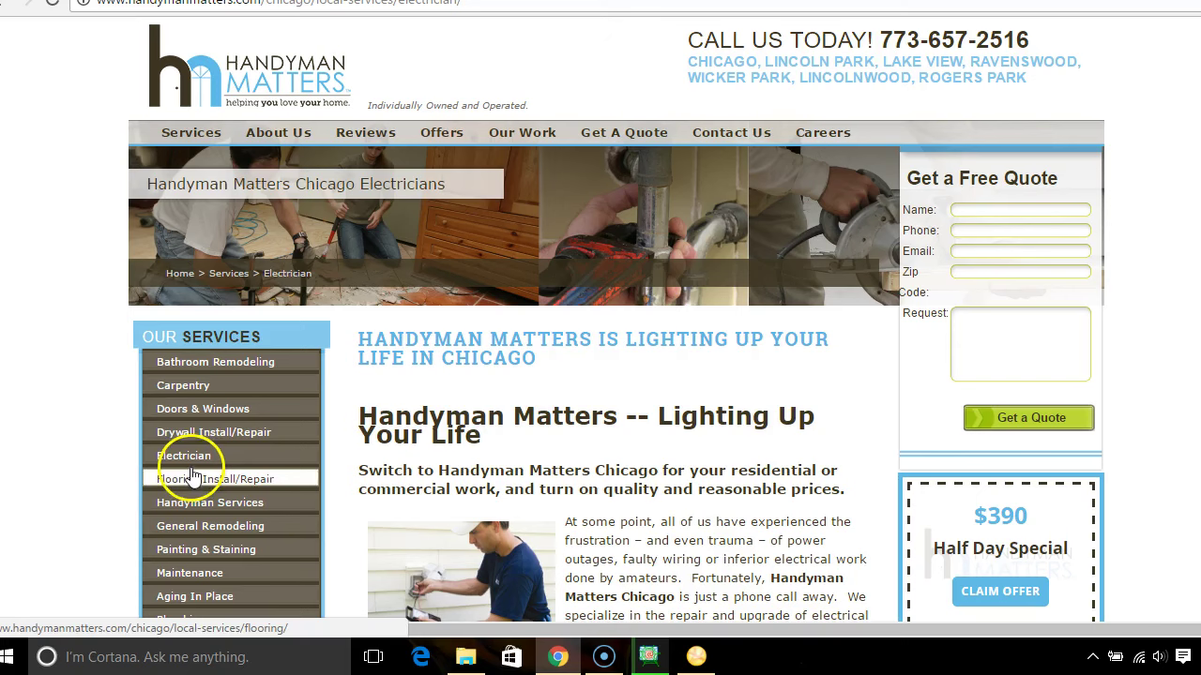
- Capture the Our Services list as an image, name it "our services", and save it as PNG file our_services in "Handy man pics and stuff"
scroll(616, 372, down, 1)
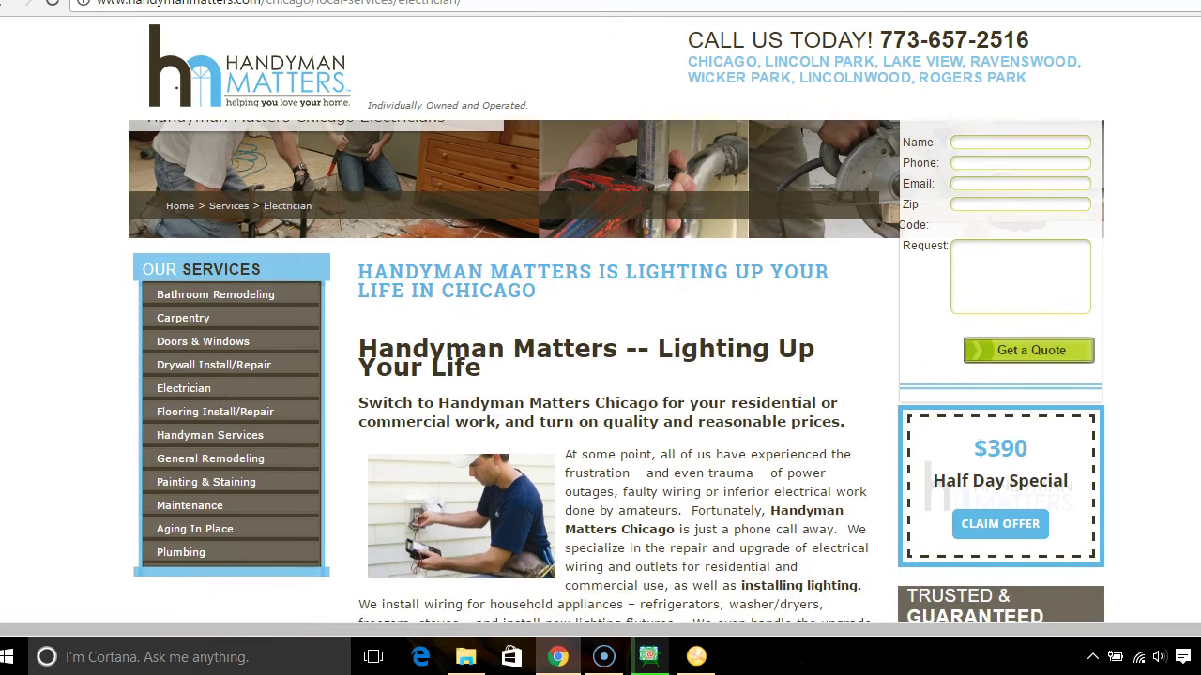
key(Print)
drag(112, 242, 345, 590)
text(our services)
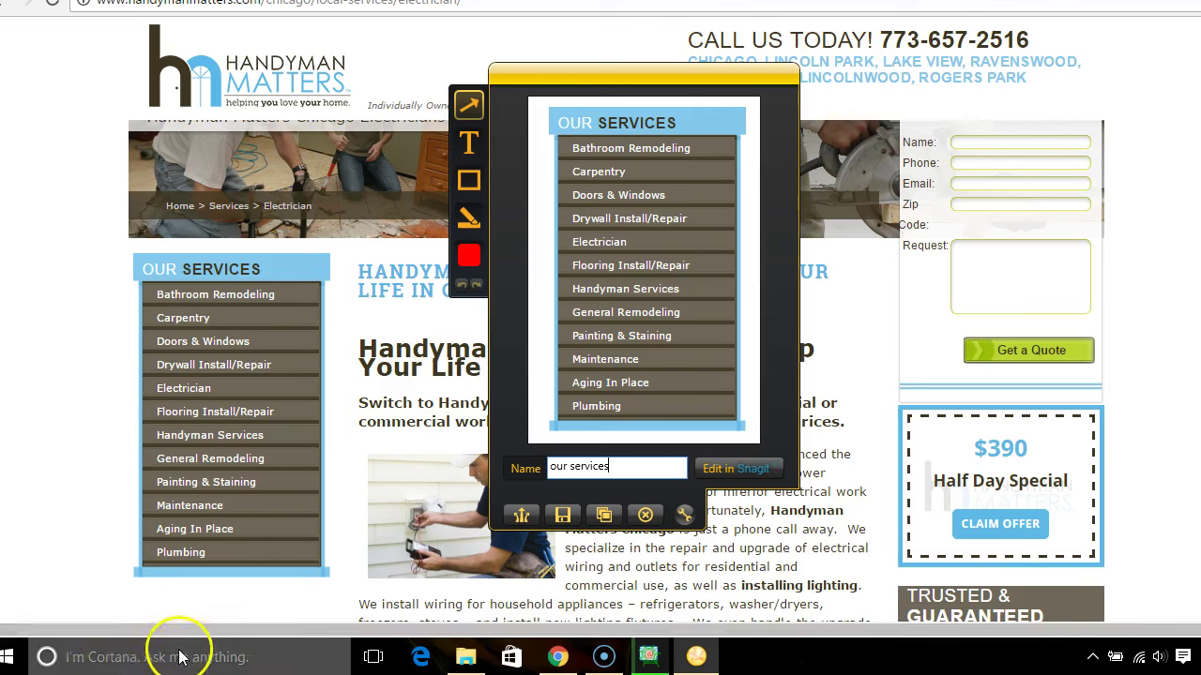
click(563, 515)
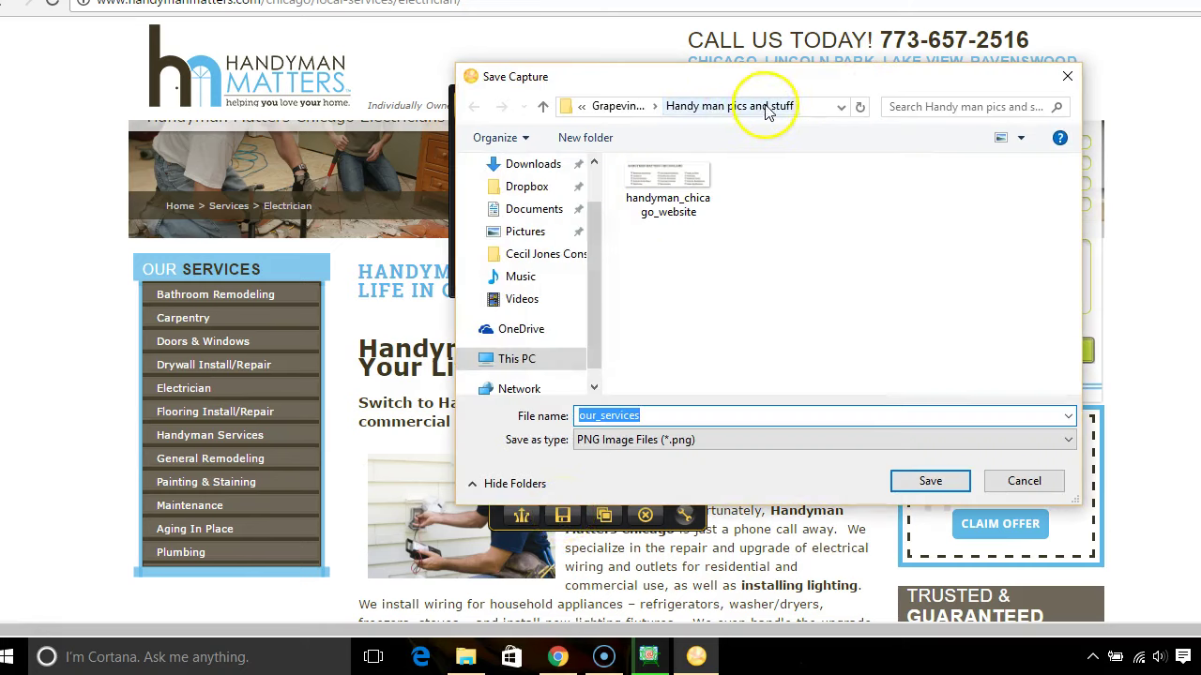
click(930, 481)
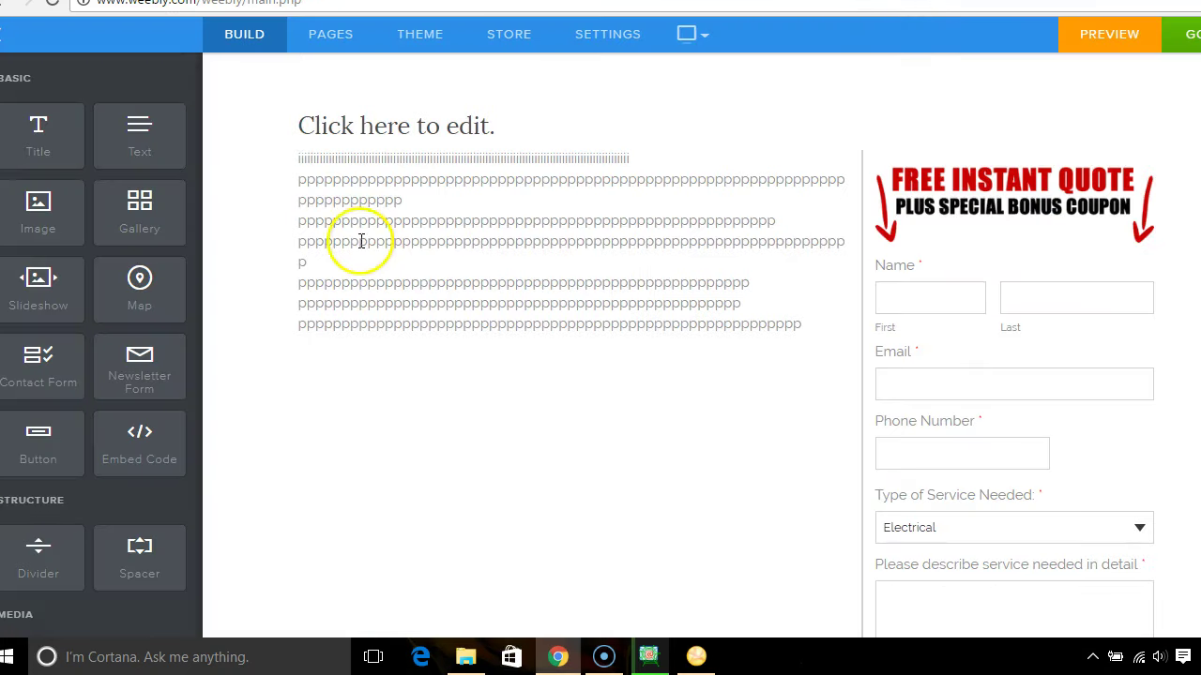
- Open the placeholder text block for editing, and copy the electrician page's text from "Switch to Handyman Matters Chicago" through "scheduled now!" on the competitor site
click(357, 201)
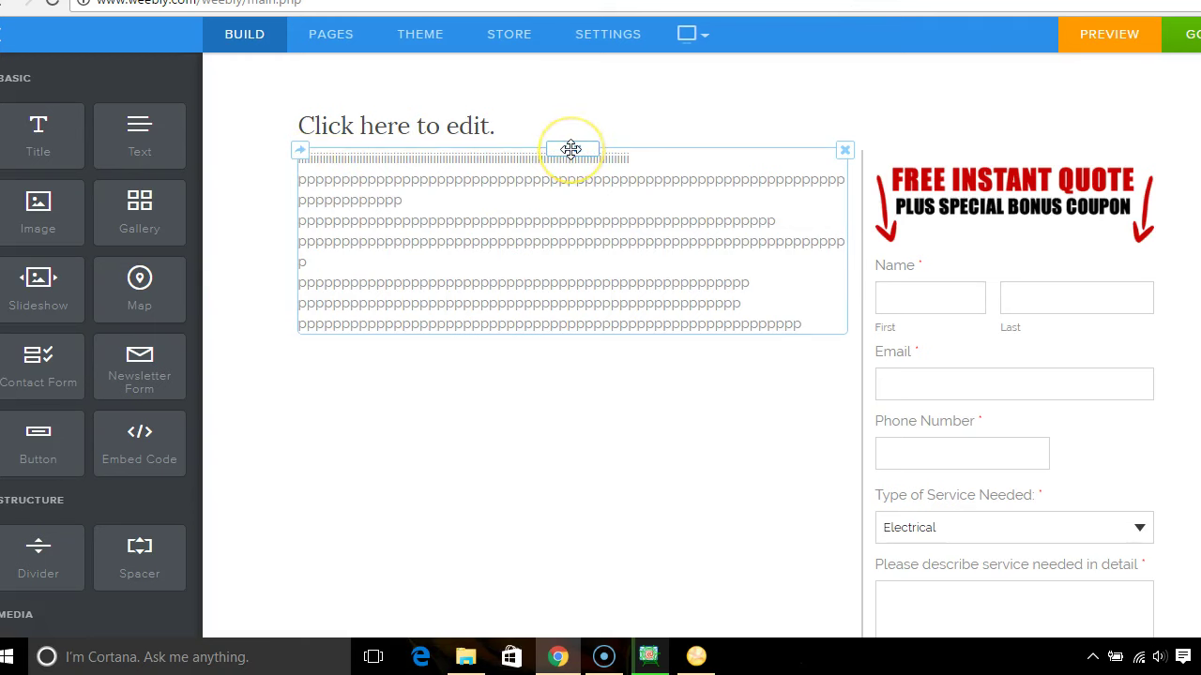
click(491, 141)
click(517, 159)
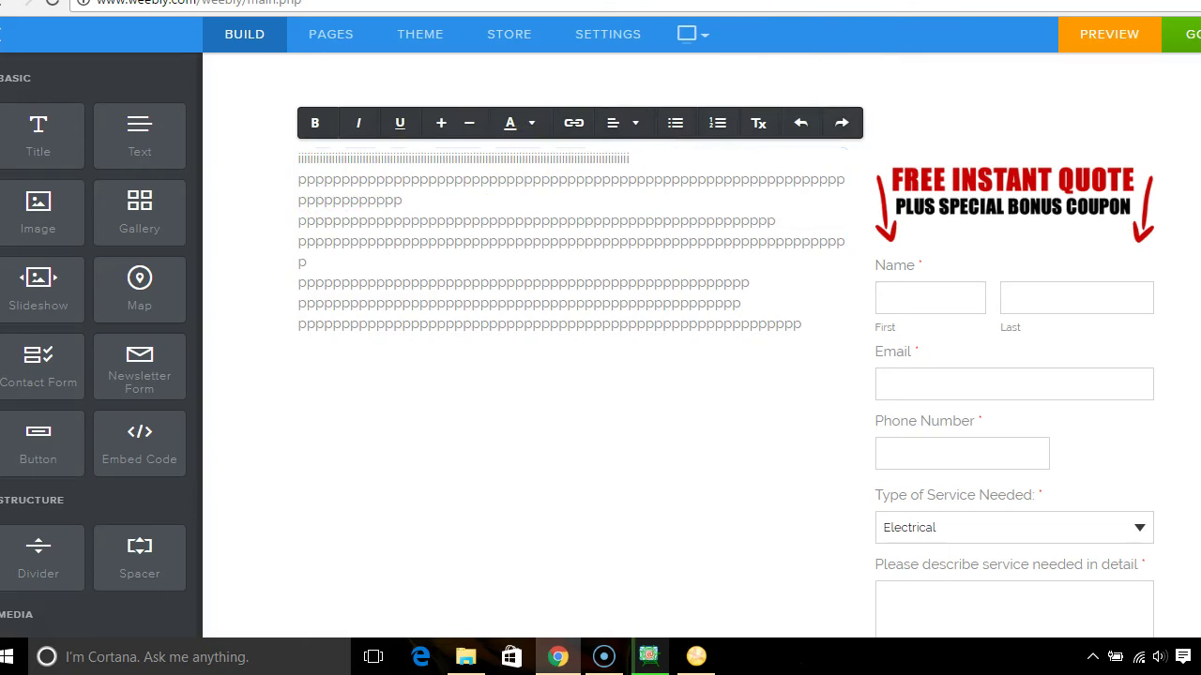
key(ctrl+Tab)
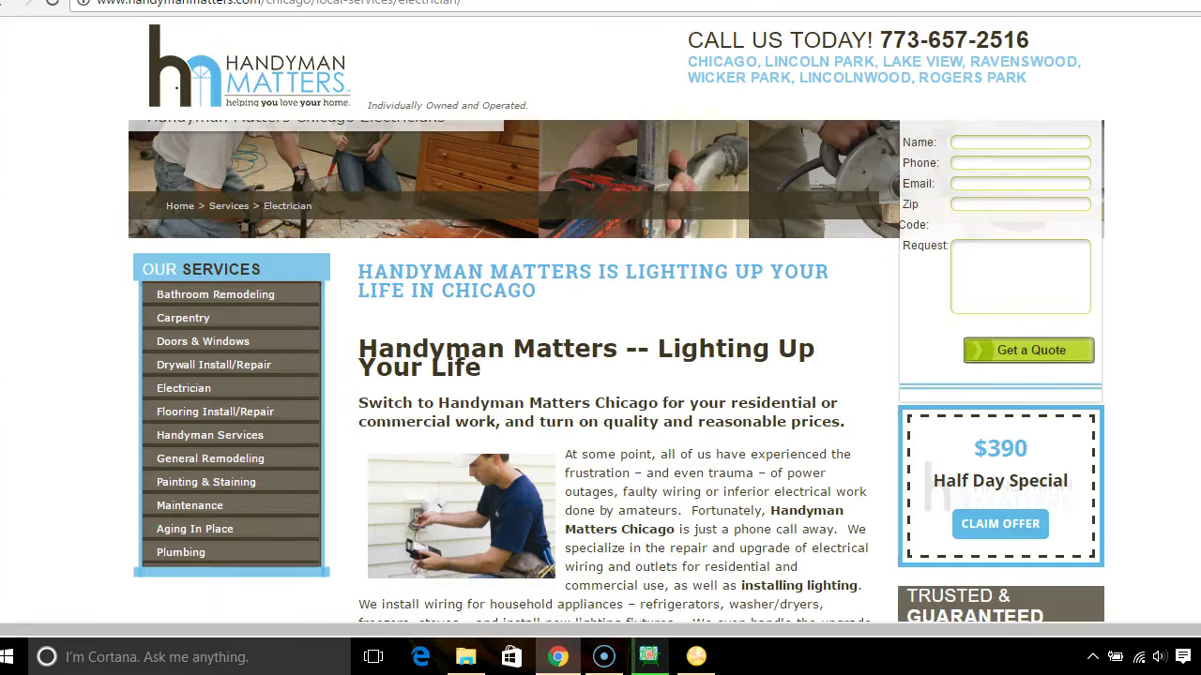
scroll(617, 372, down, 2)
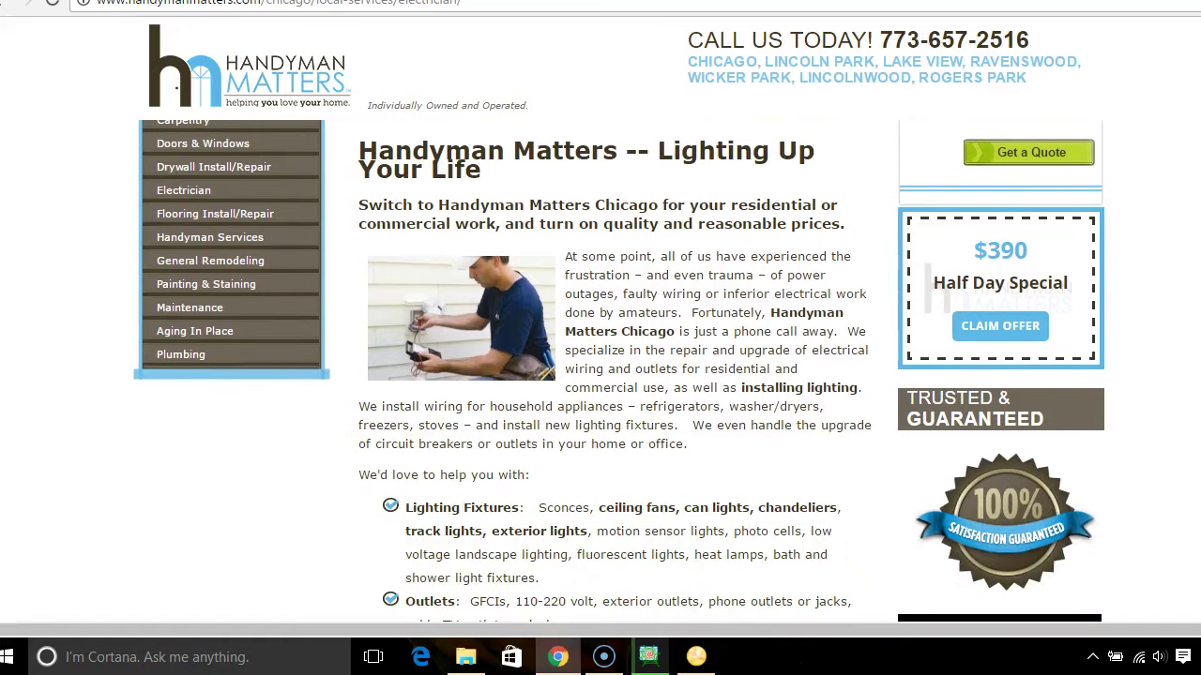
drag(360, 207, 583, 561)
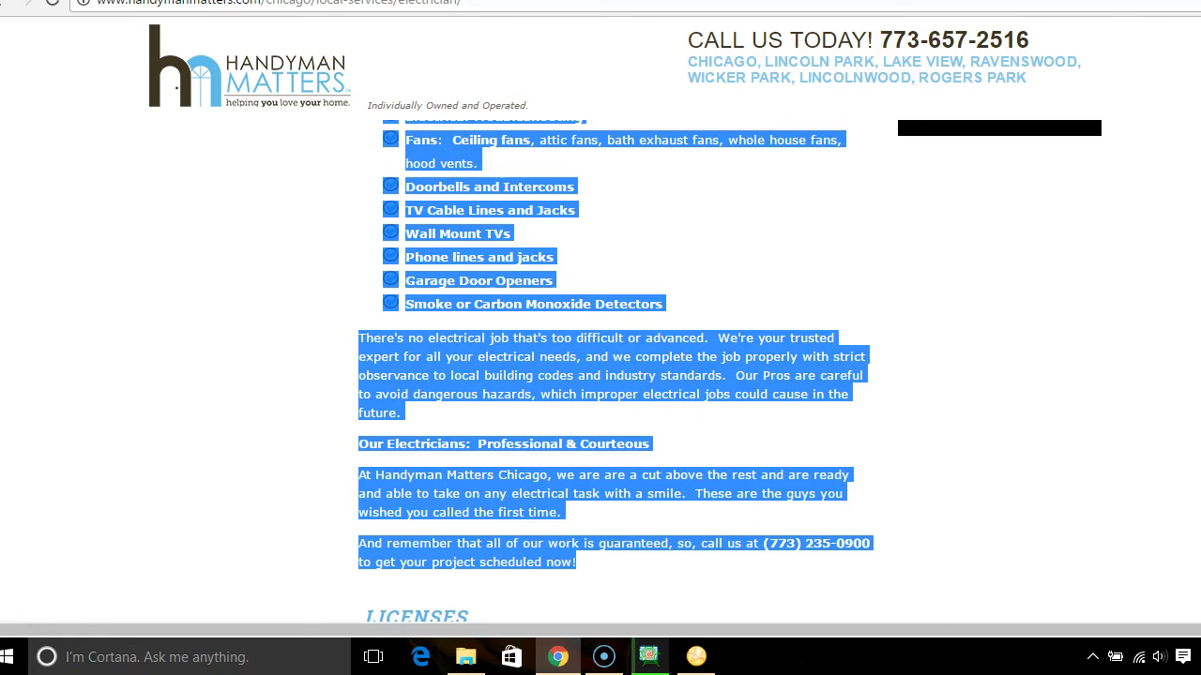
click(692, 1)
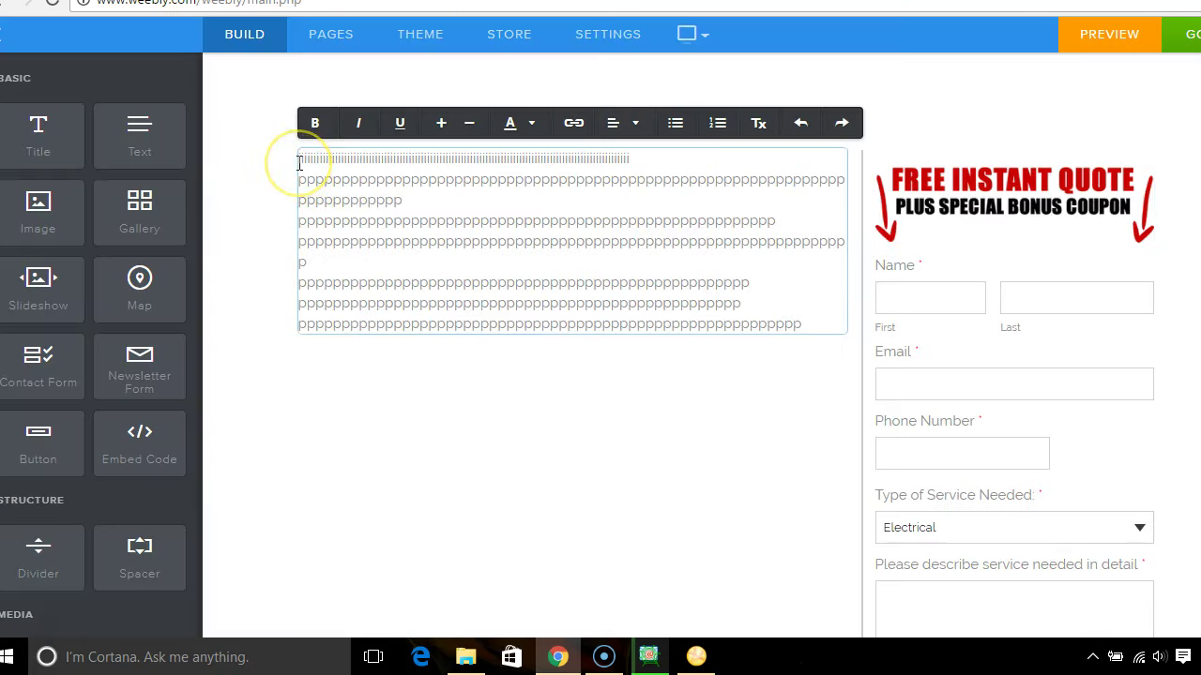
- Replace the placeholder paragraph beside the quote form with the copied electrician text and remove the blank line above it
drag(300, 163, 804, 319)
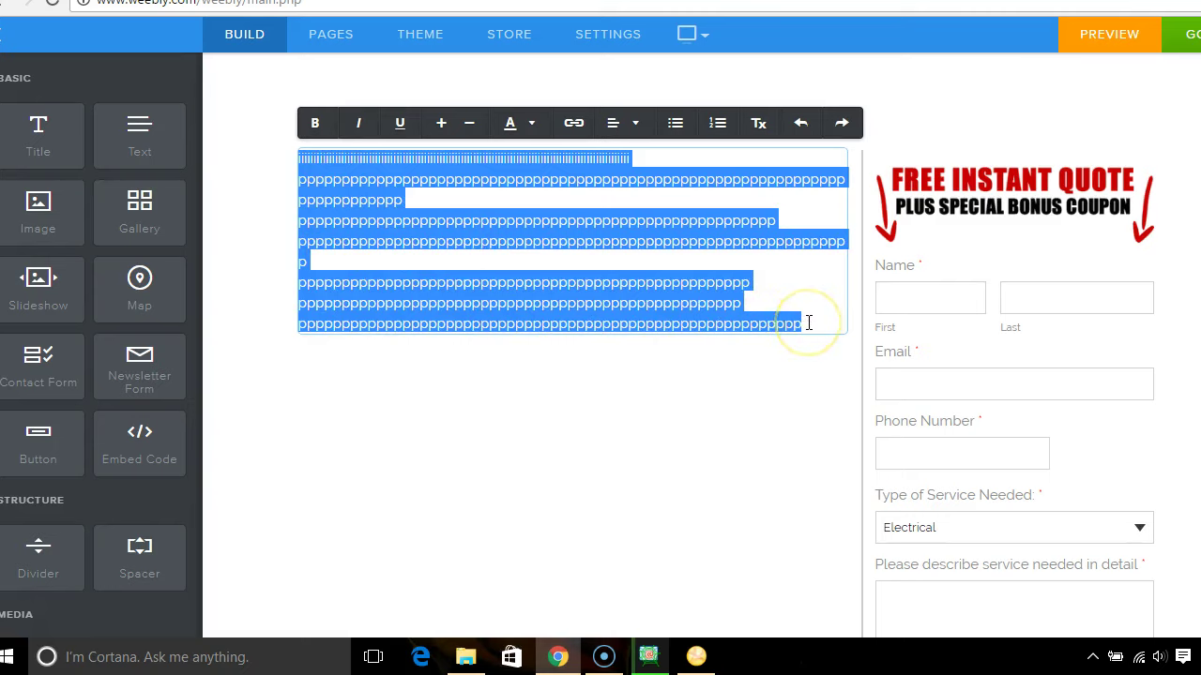
key(BackSpace)
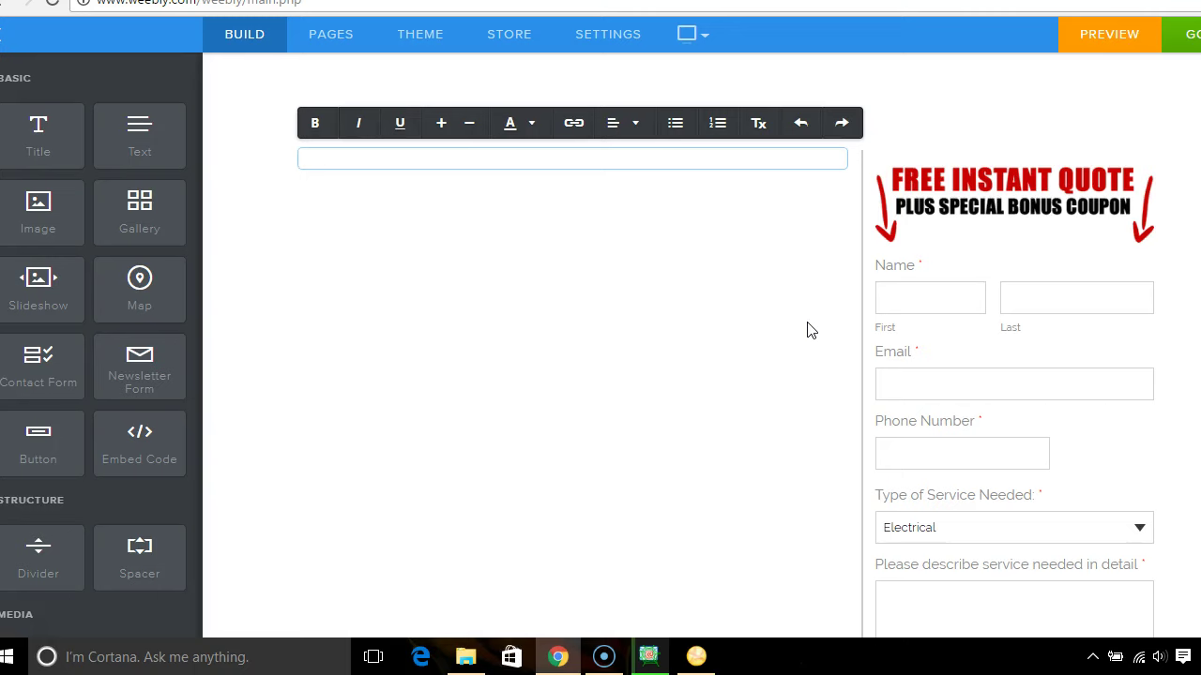
key(ctrl+v)
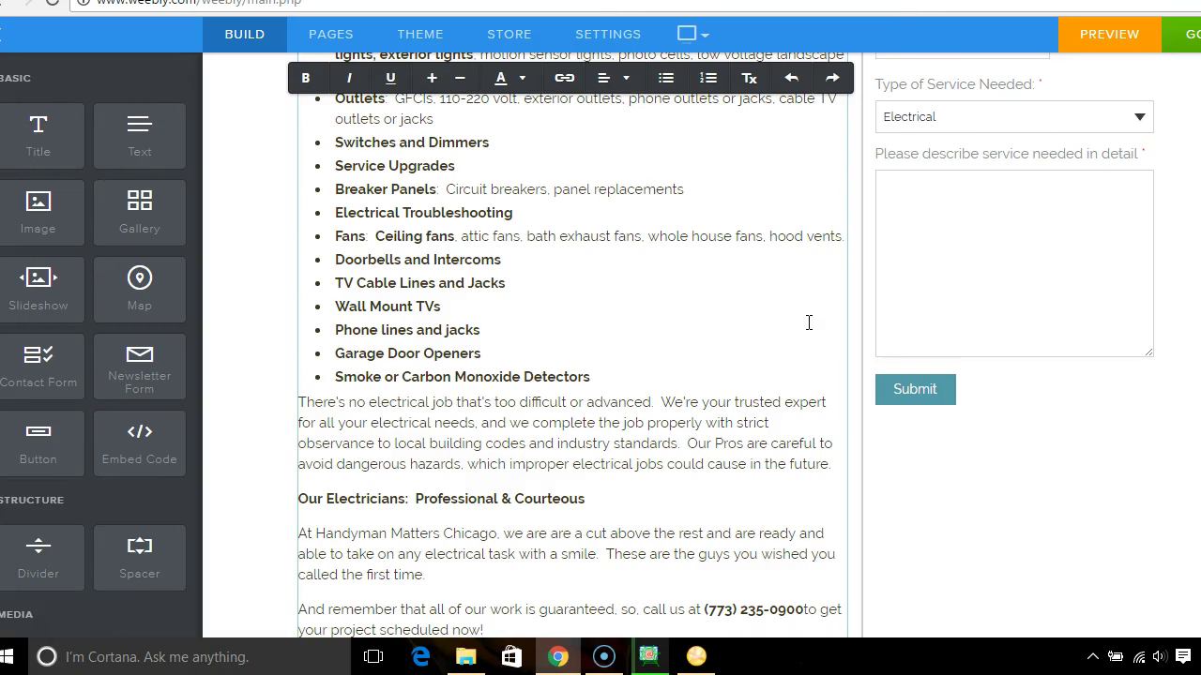
scroll(720, 346, up, 3)
scroll(719, 345, up, 5)
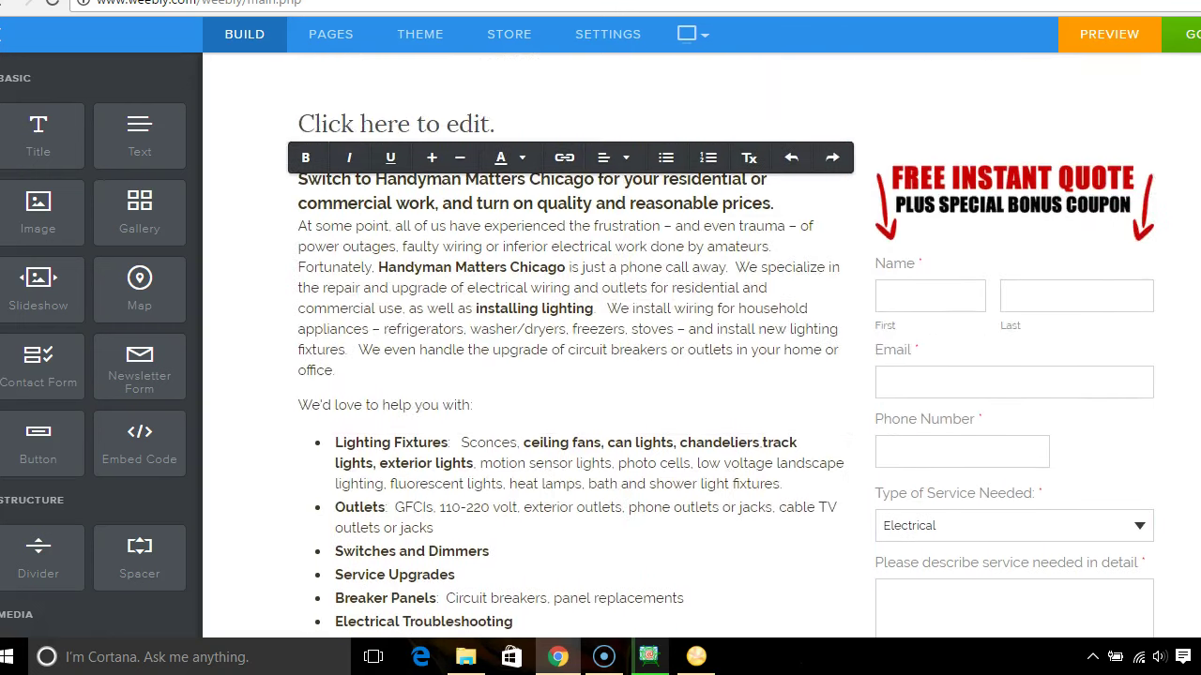
click(668, 180)
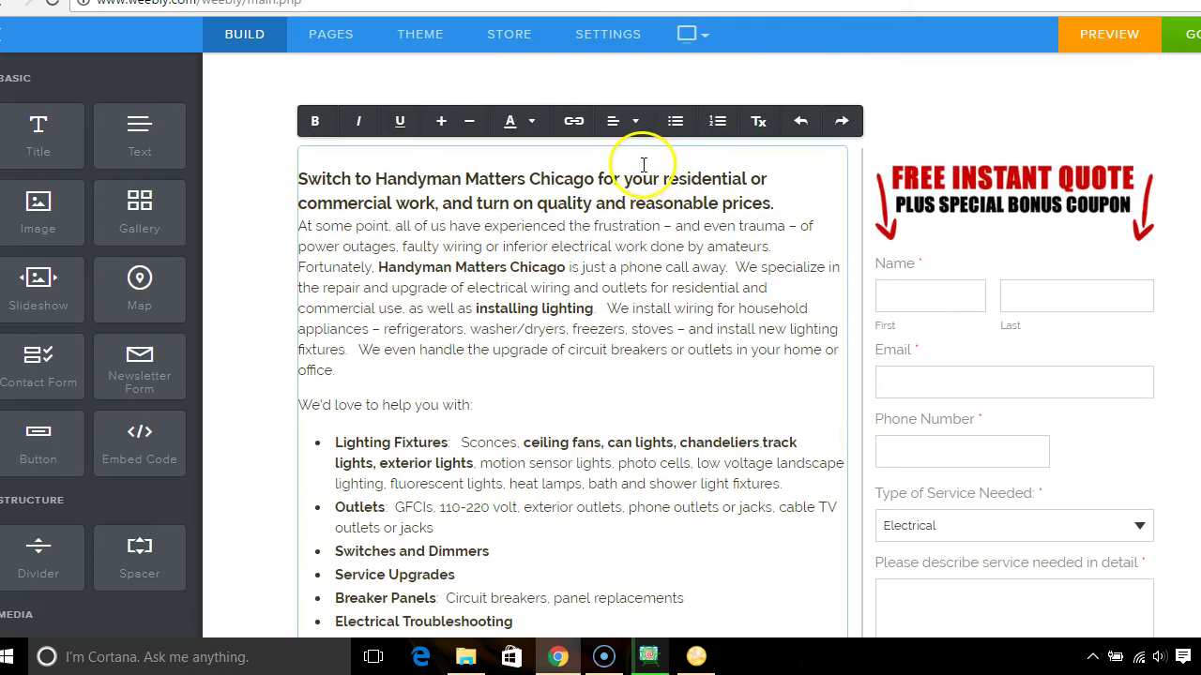
key(Delete)
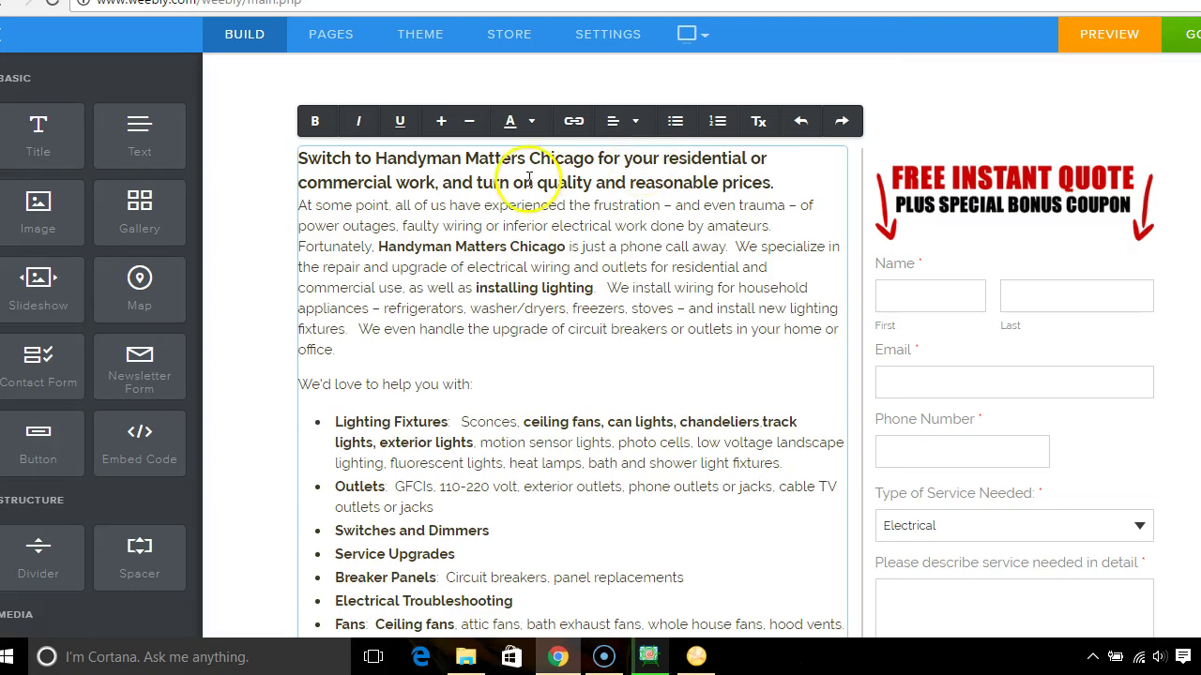
- Add the heading line "Electrical Services" above the pasted text, separated from it by an empty line
click(300, 166)
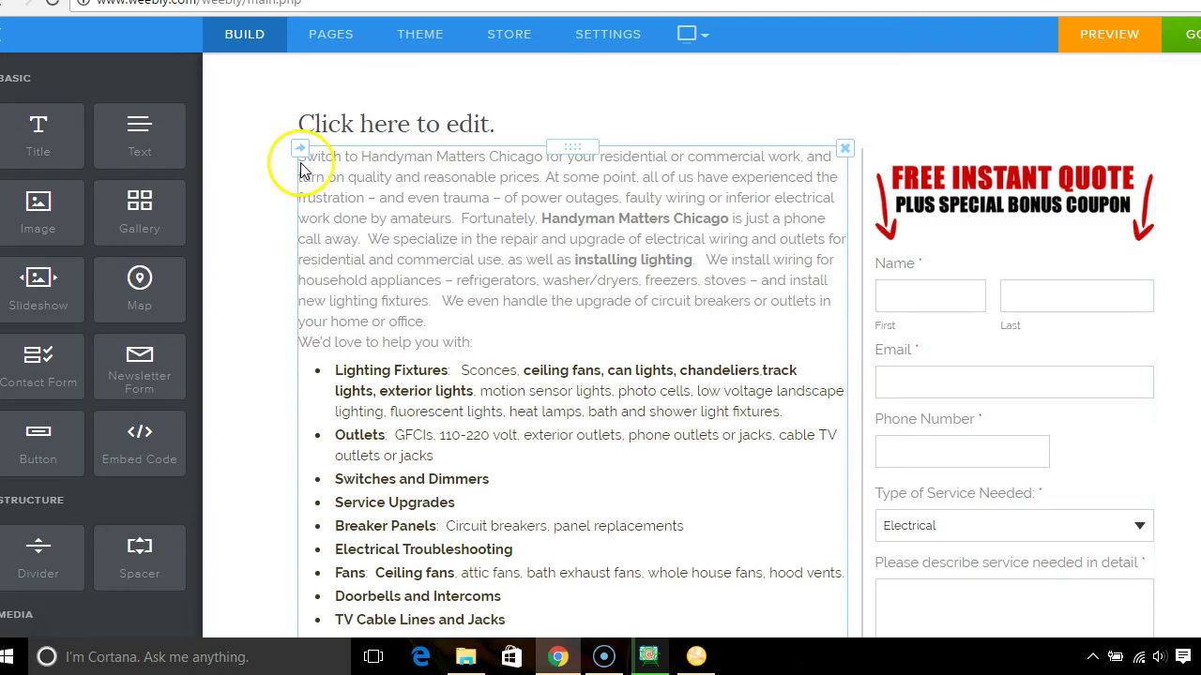
click(330, 162)
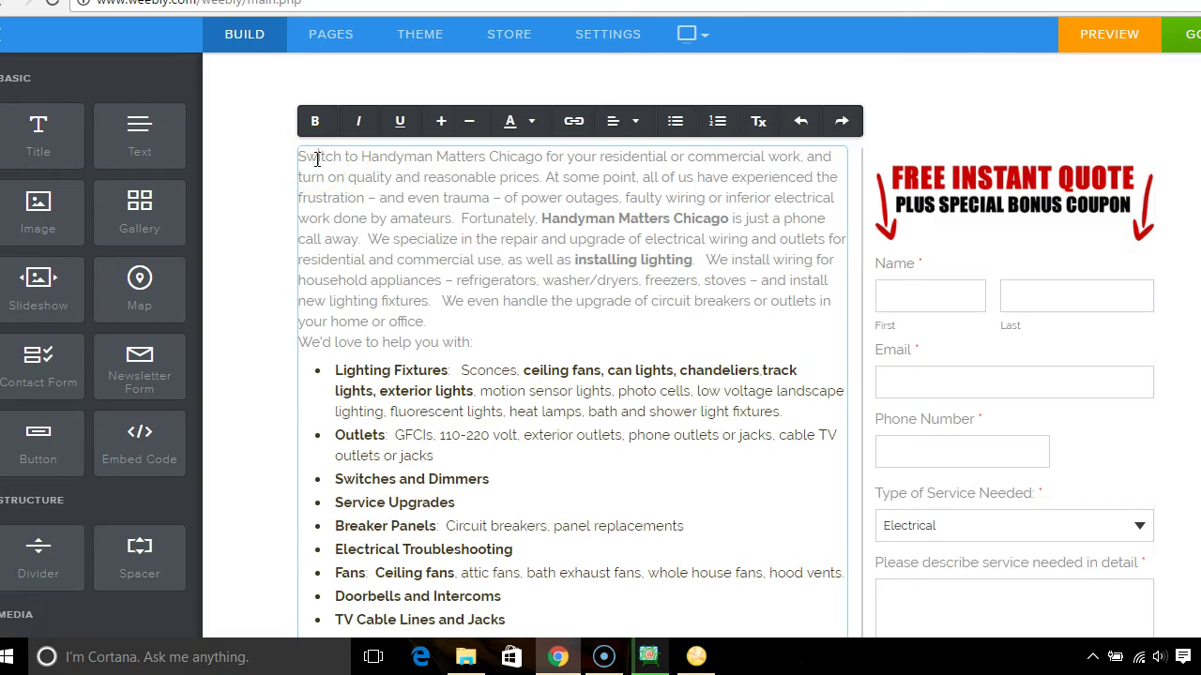
key(Return)
key(Return)
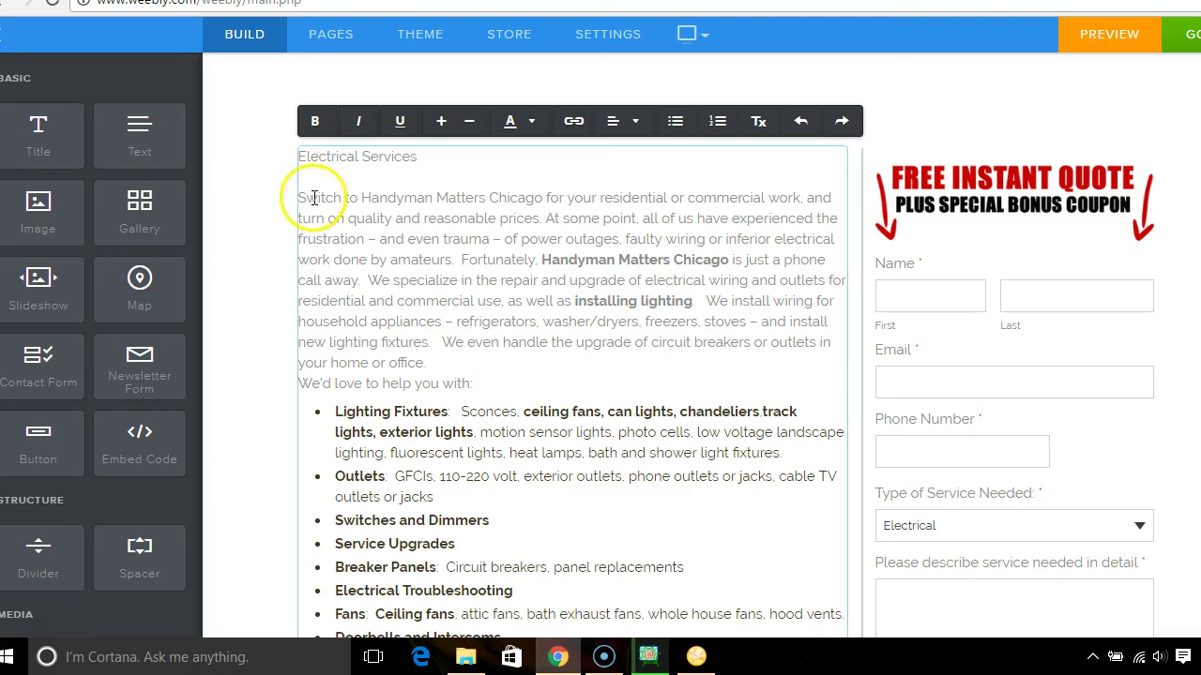
- Make the "Electrical Services" heading bold and increase its font size by one step
drag(418, 160, 293, 162)
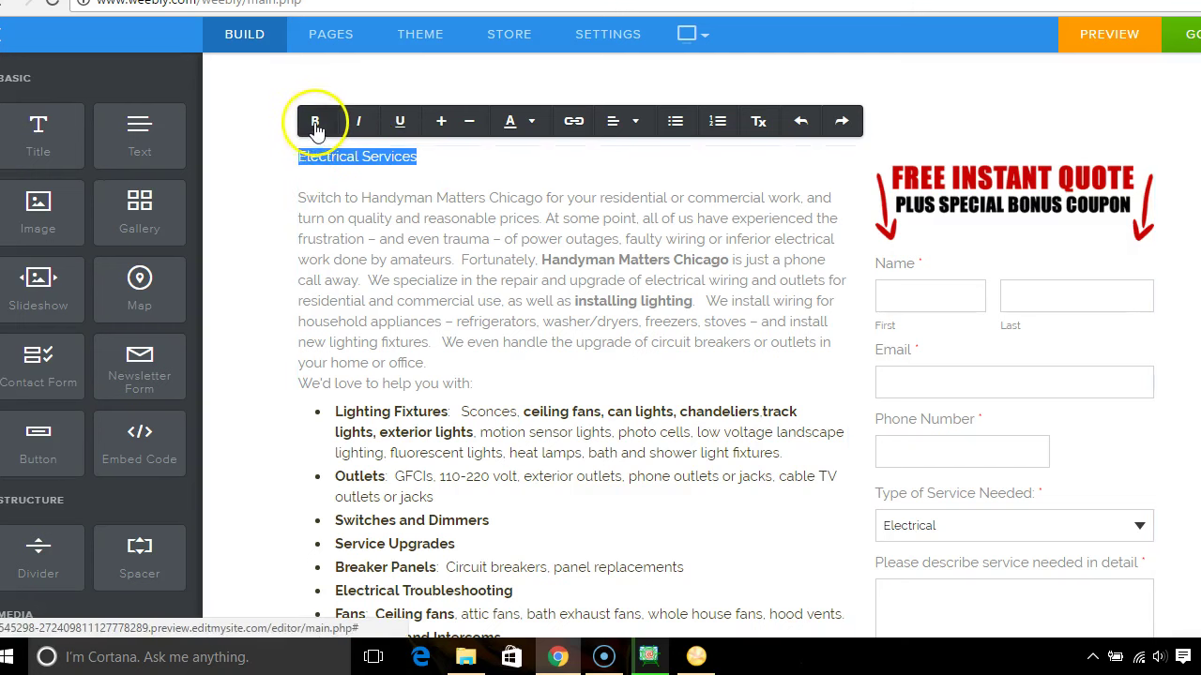
click(442, 167)
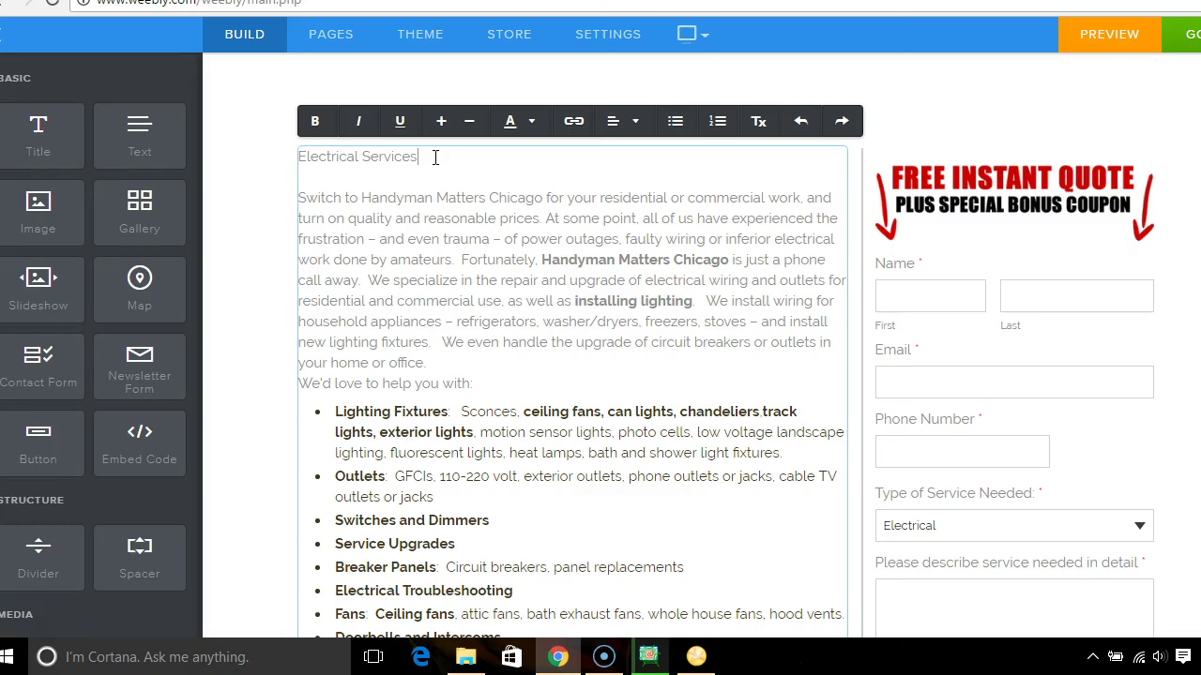
drag(435, 157, 300, 157)
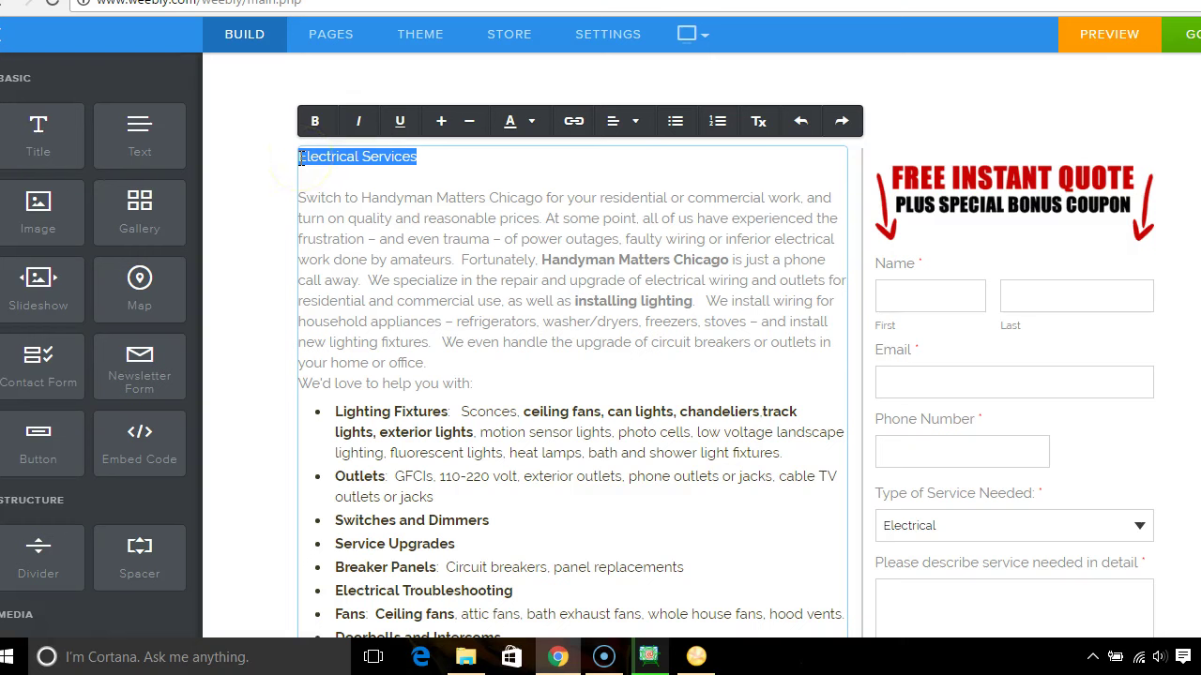
click(323, 130)
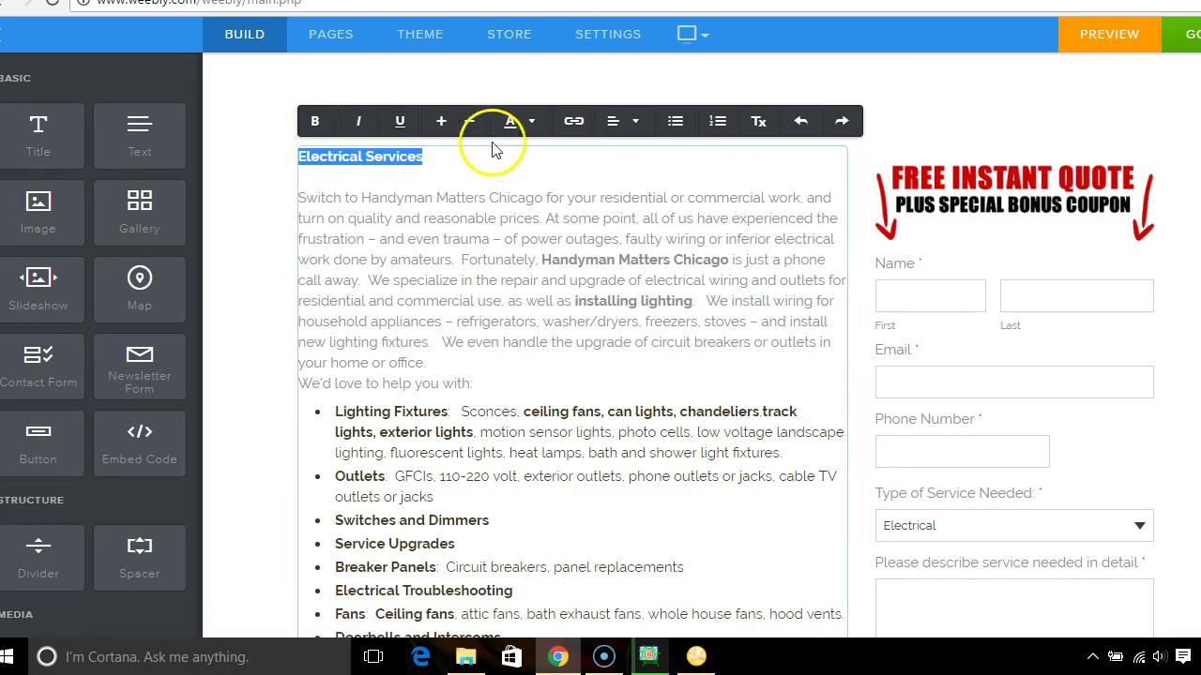
click(446, 135)
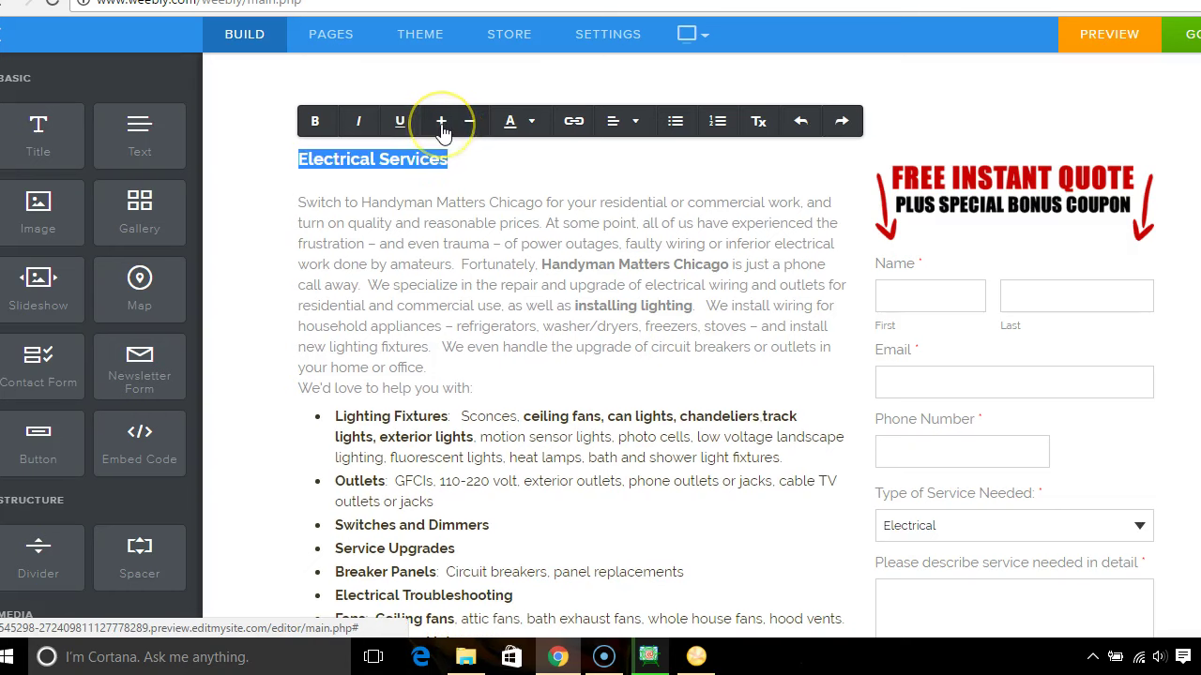
click(465, 182)
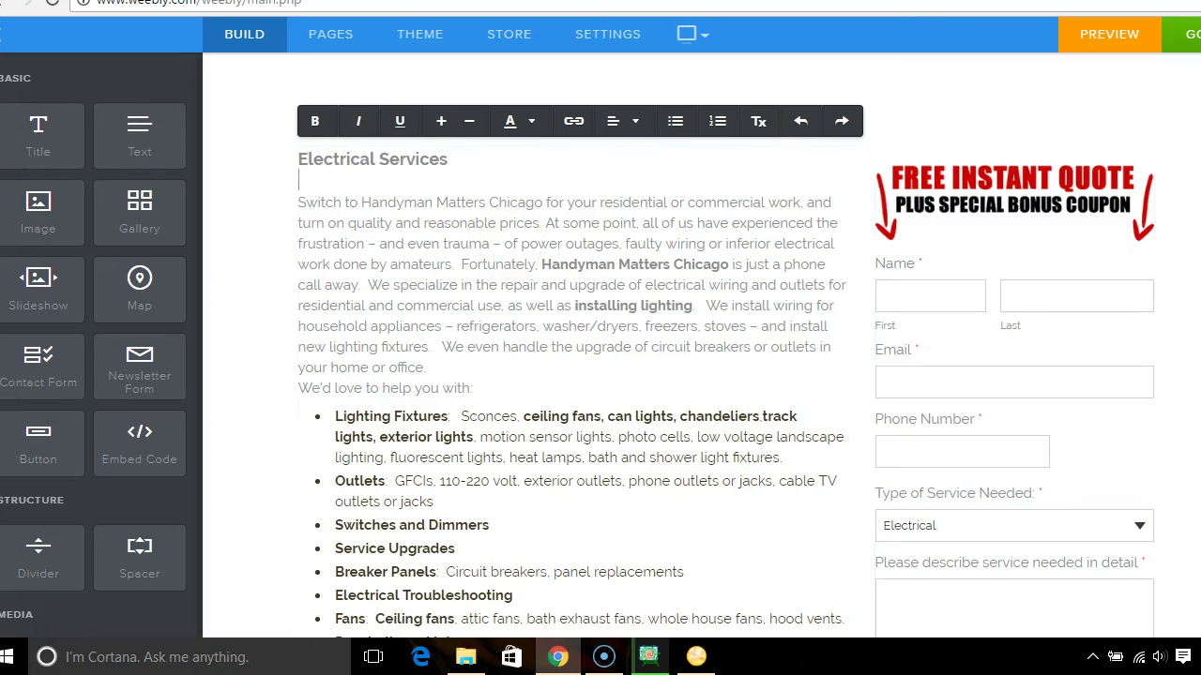
- Review the rest of the pasted electrical text down to the page footer and return to the Handyman Matters electrician page
scroll(725, 350, down, 3)
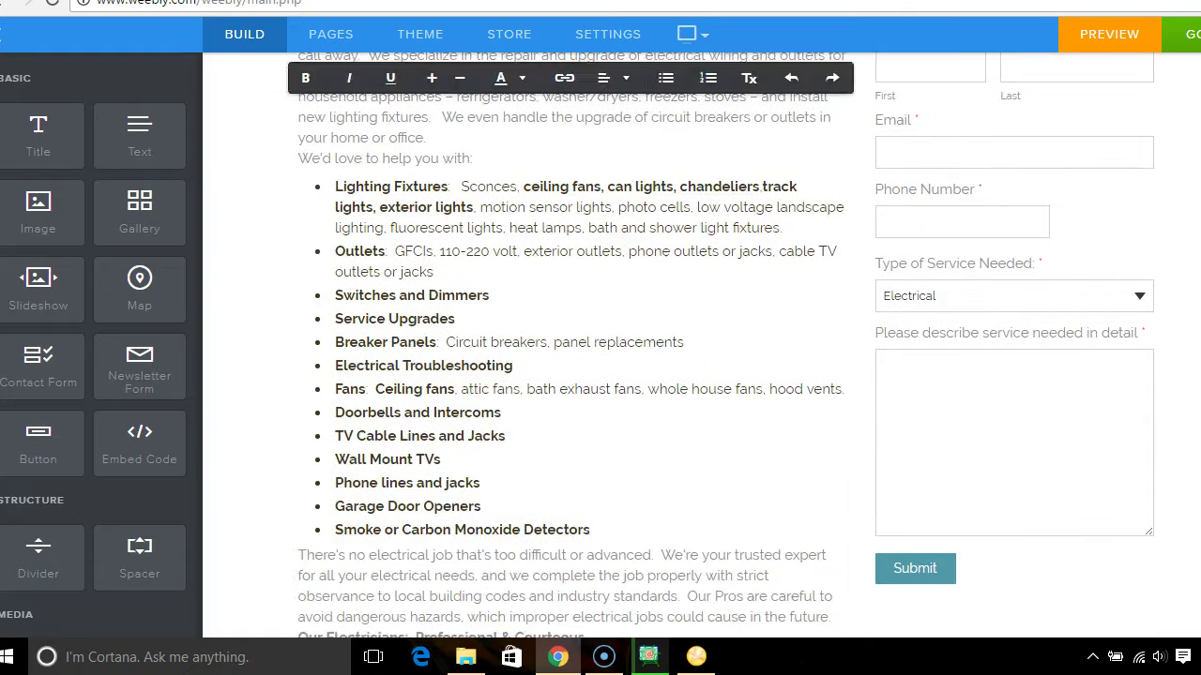
scroll(720, 345, down, 2)
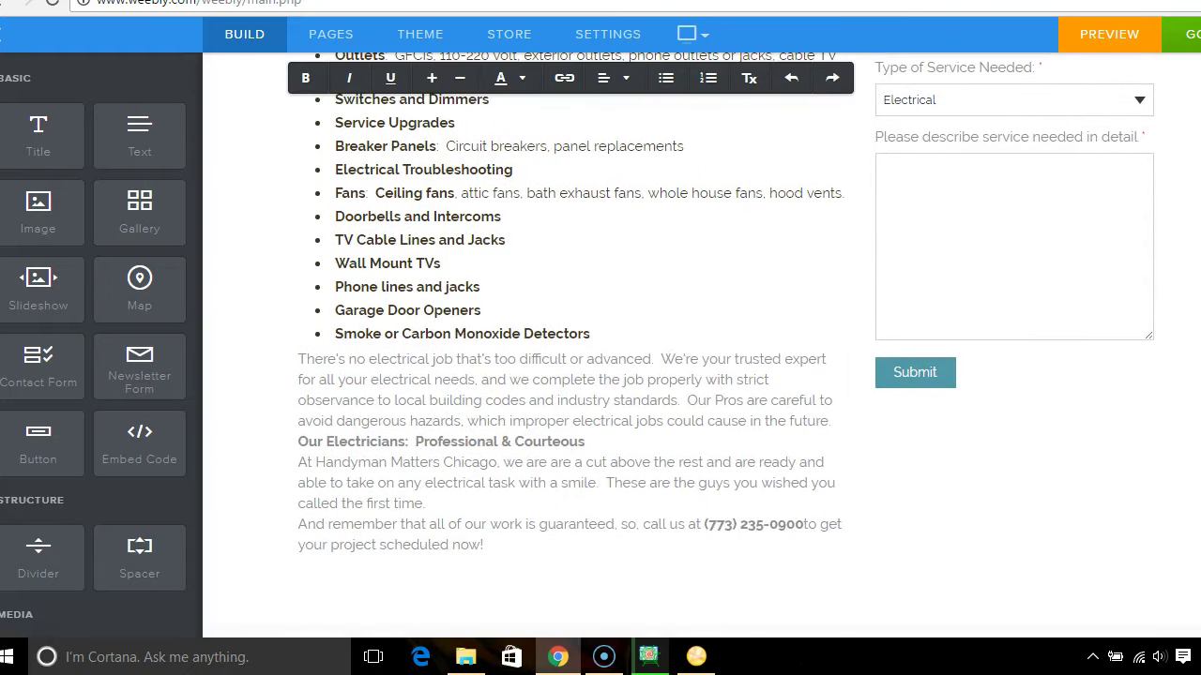
scroll(719, 303, down, 1)
scroll(720, 346, down, 1)
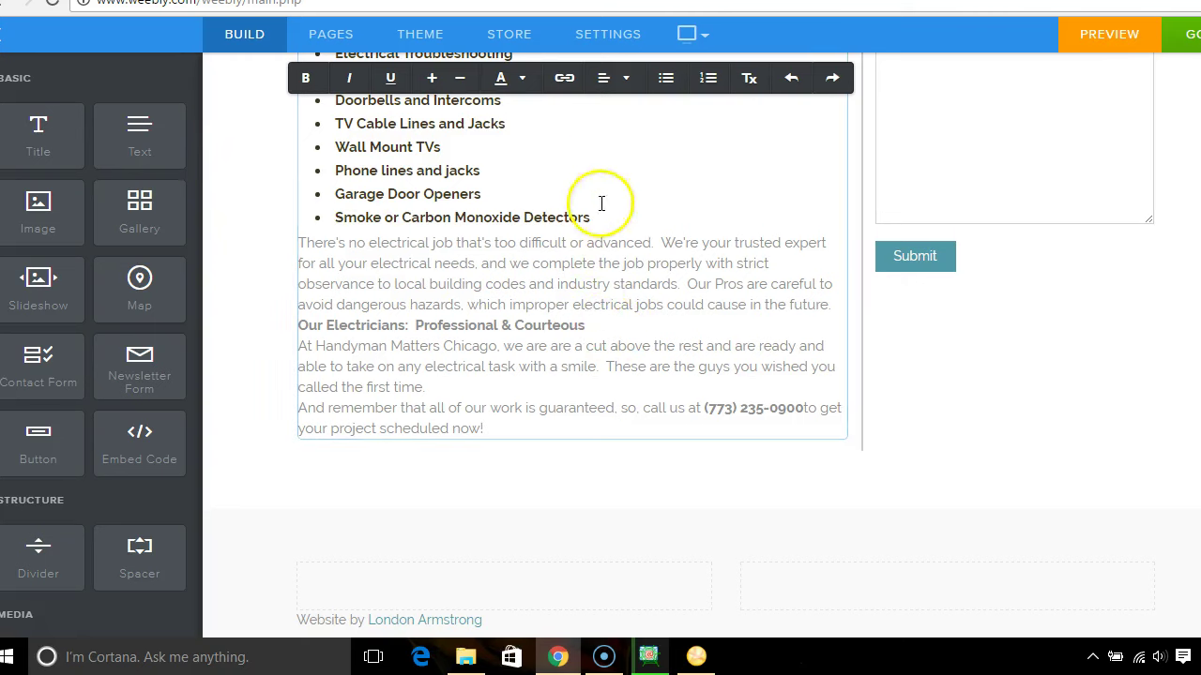
drag(138, 157, 130, 146)
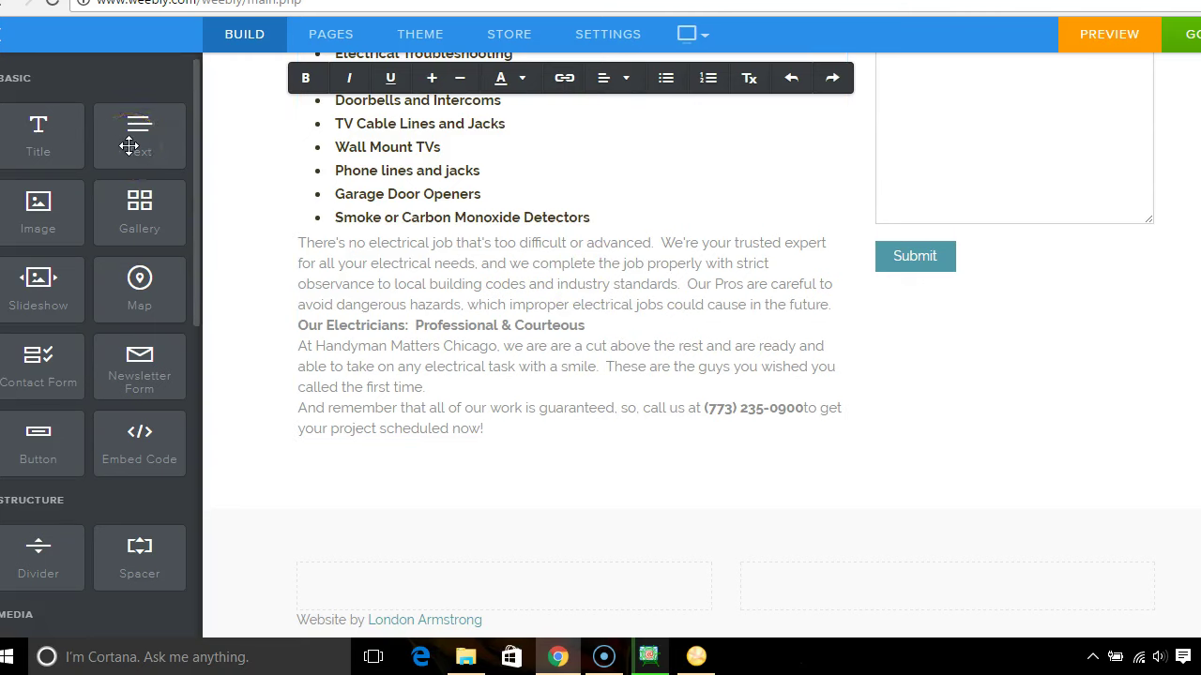
click(825, 1)
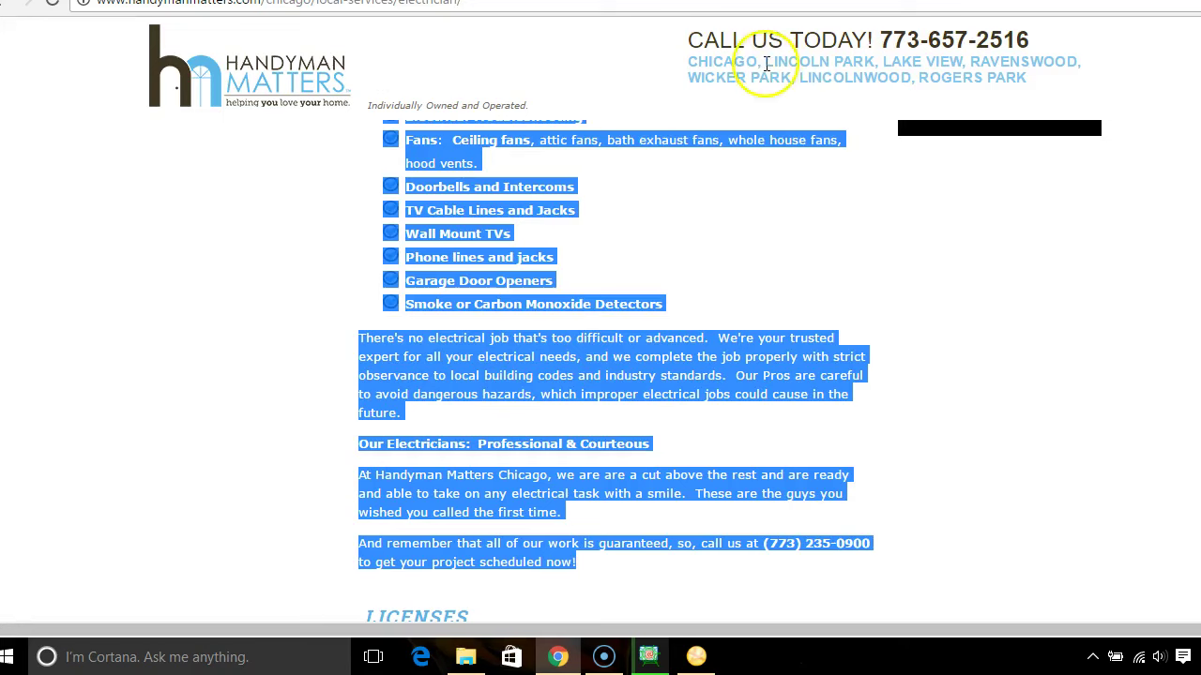
- Go back from the electrician page to the Handyman Matters Chicago page and open its Carpentry service page
click(606, 246)
click(164, 6)
click(199, 13)
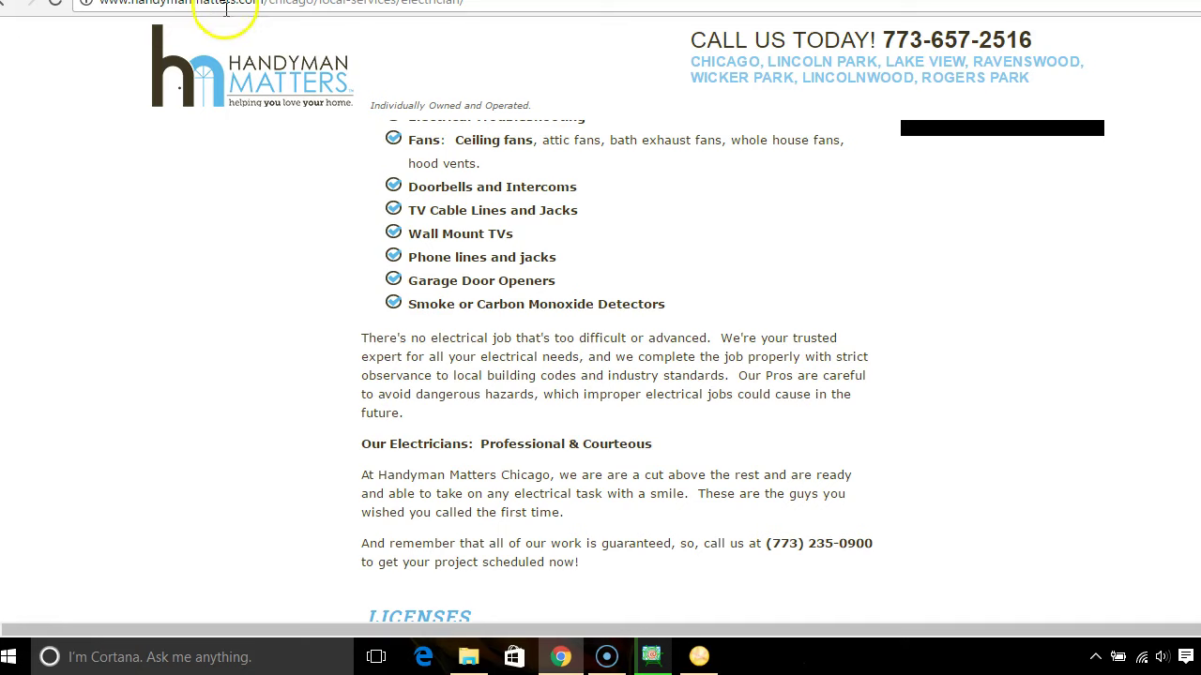
click(263, 8)
click(281, 3)
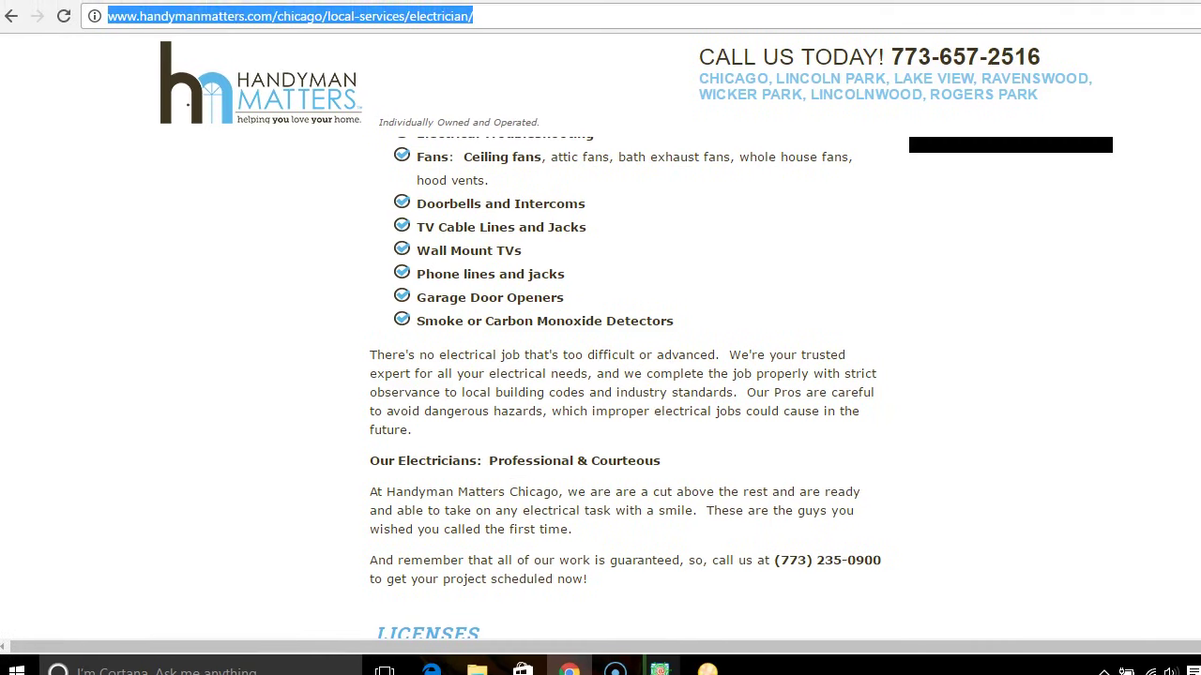
click(12, 19)
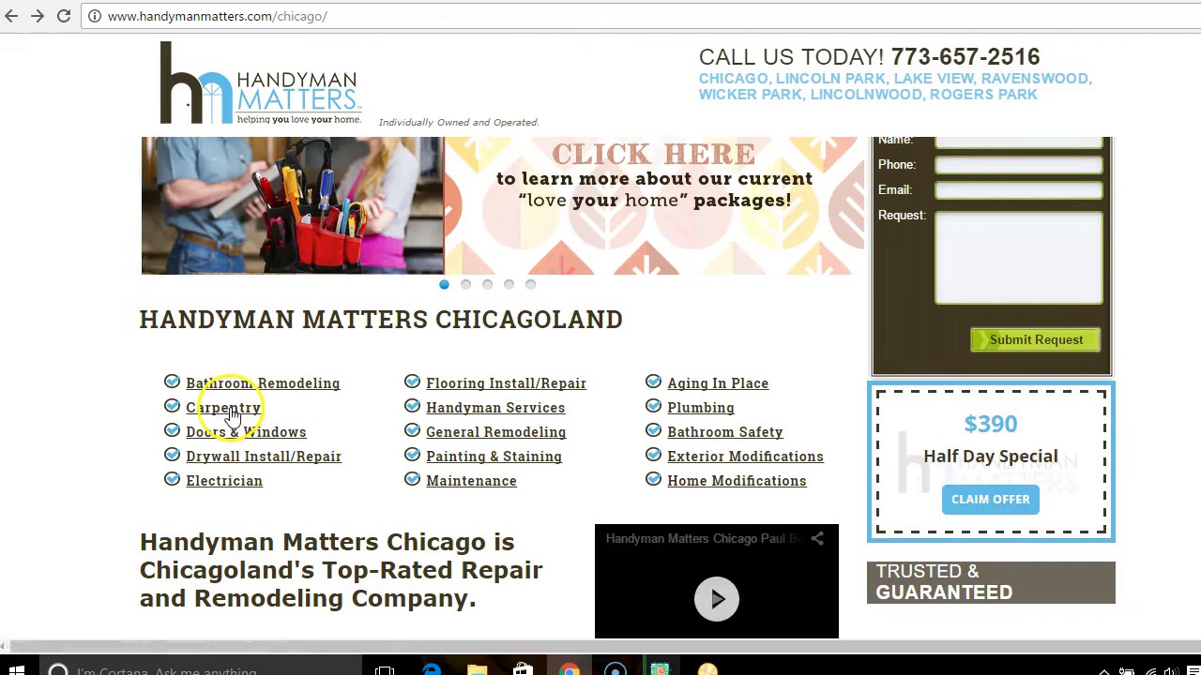
click(219, 411)
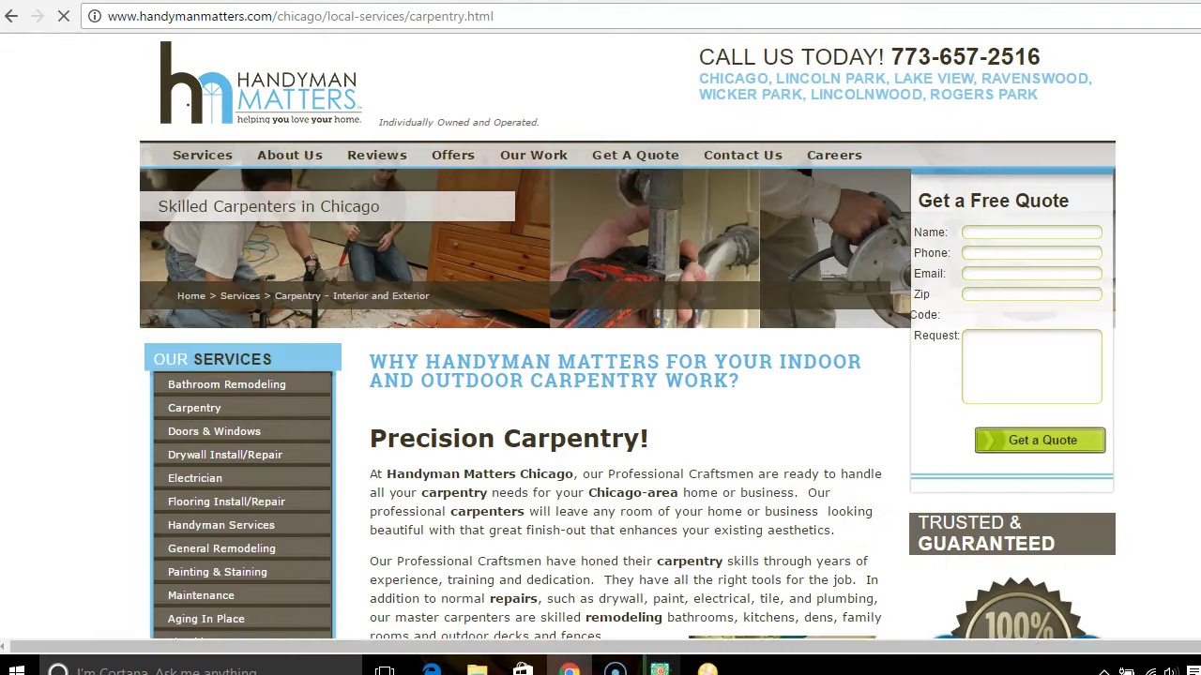
- Select the carpentry page text from the "Precision Carpentry!" heading through the licenses list, and return to the Weebly editor
scroll(600, 375, down, 2)
scroll(600, 375, down, 3)
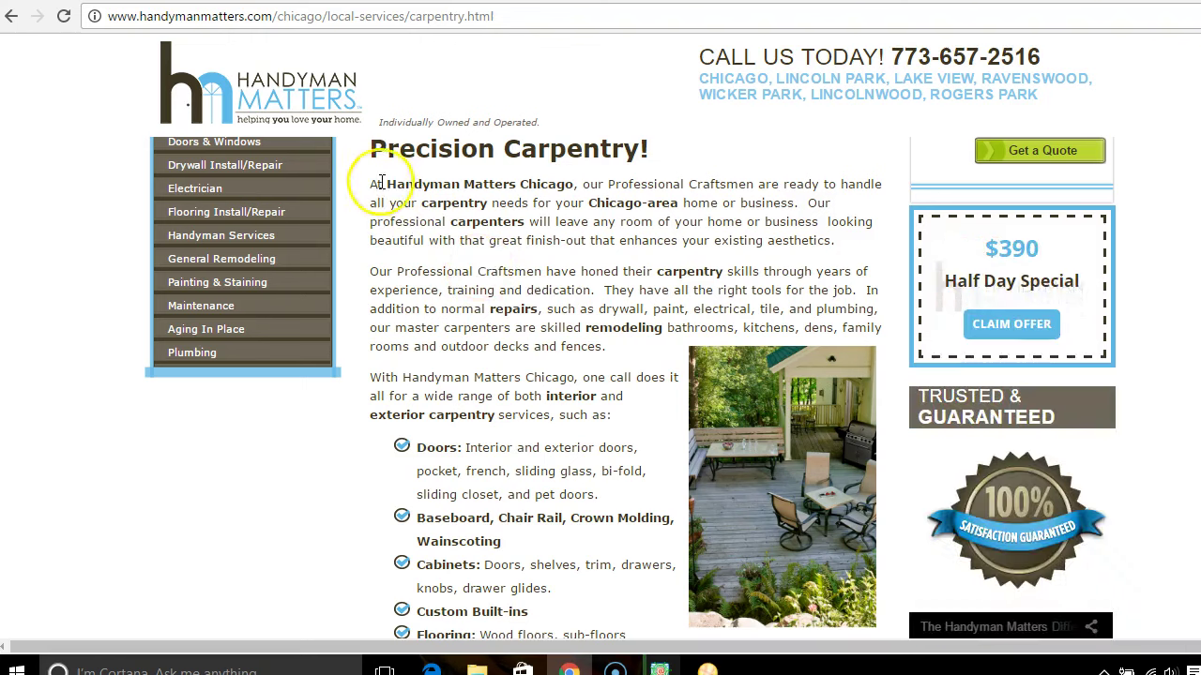
drag(371, 149, 715, 413)
click(594, 641)
scroll(595, 643, down, 3)
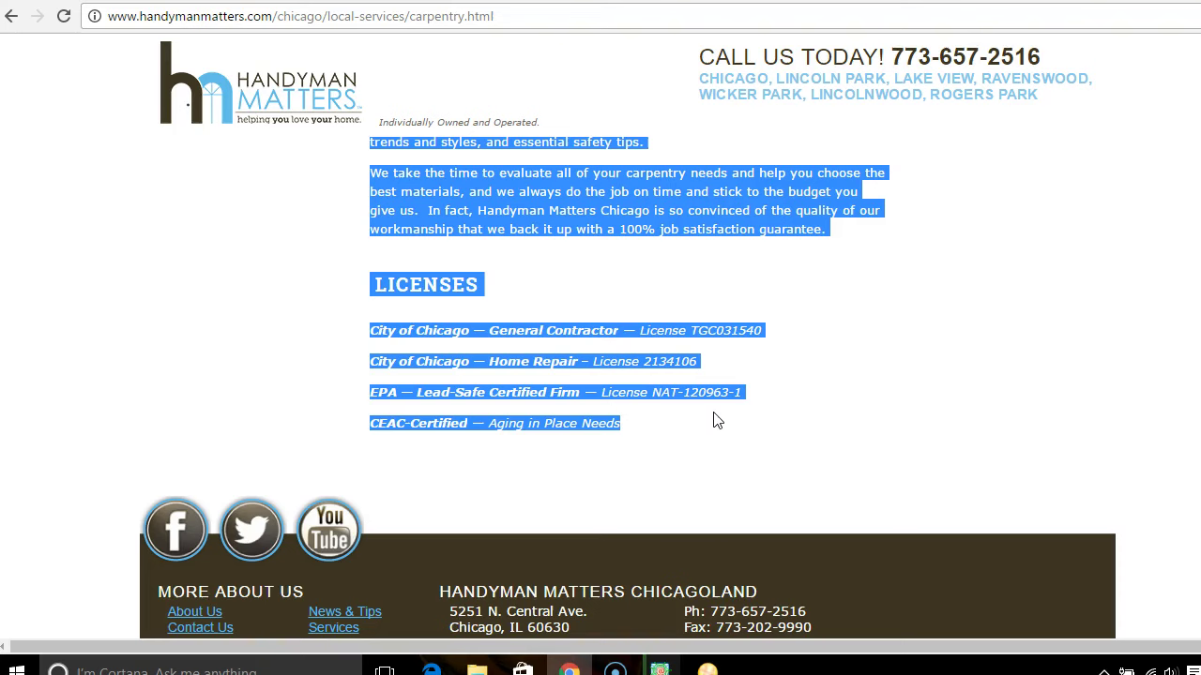
drag(715, 413, 932, 458)
scroll(627, 385, up, 10)
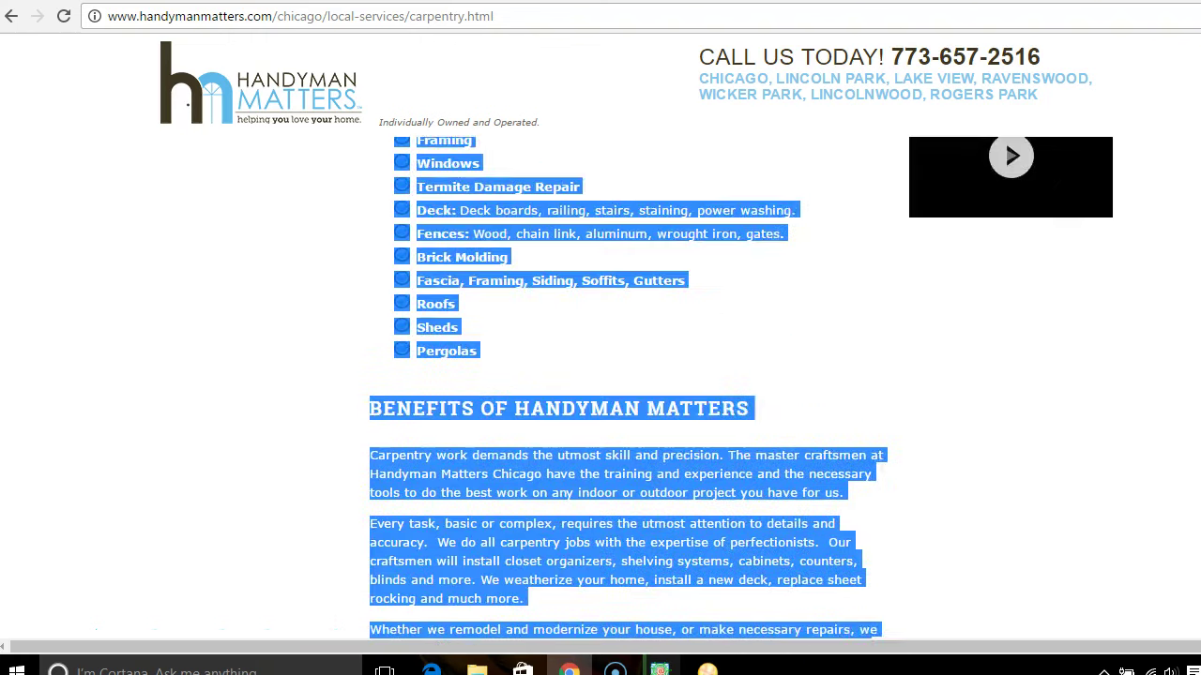
scroll(627, 388, up, 4)
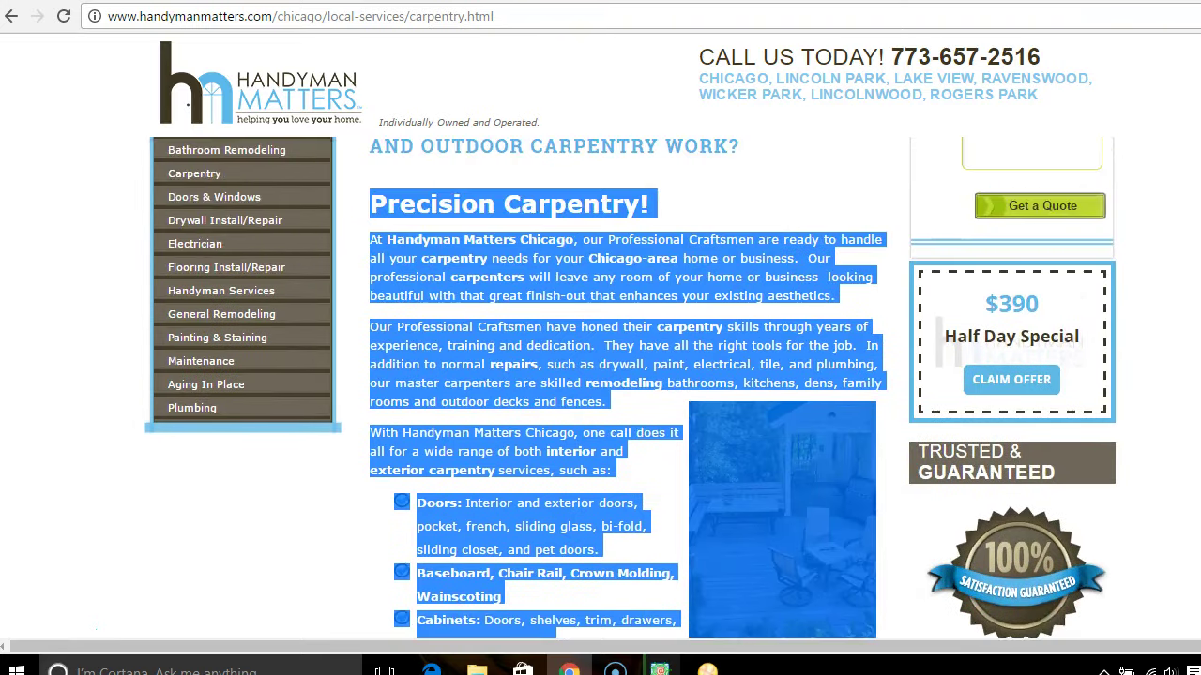
scroll(627, 388, up, 1)
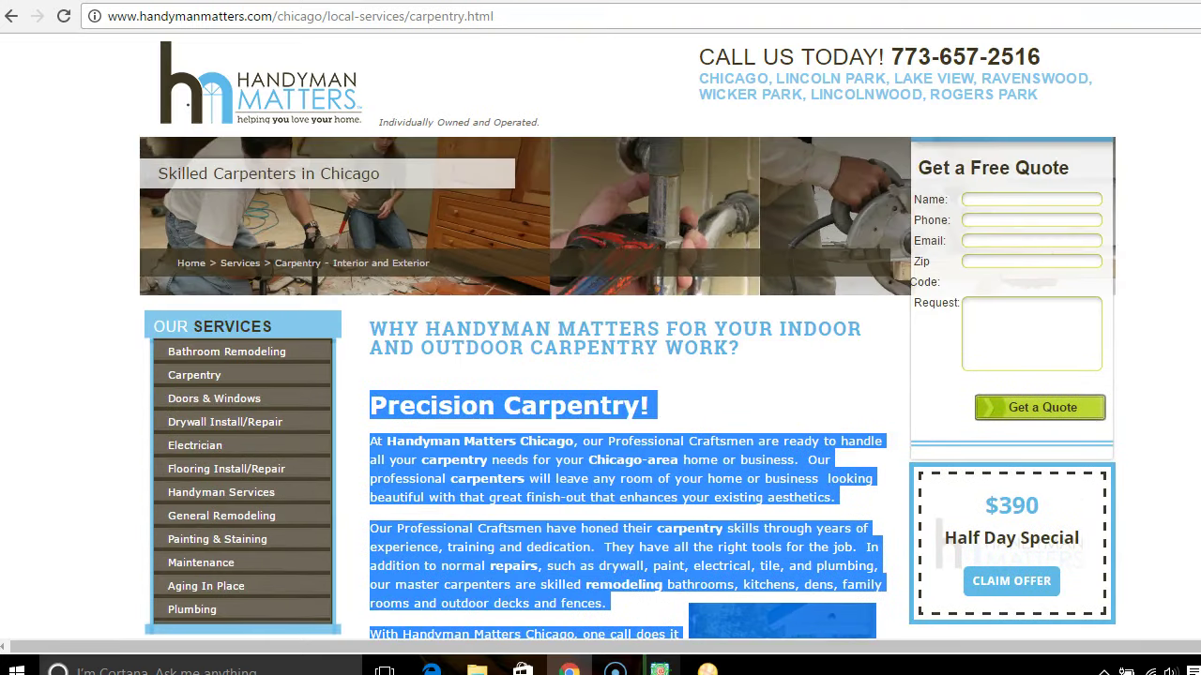
key(ctrl+Tab)
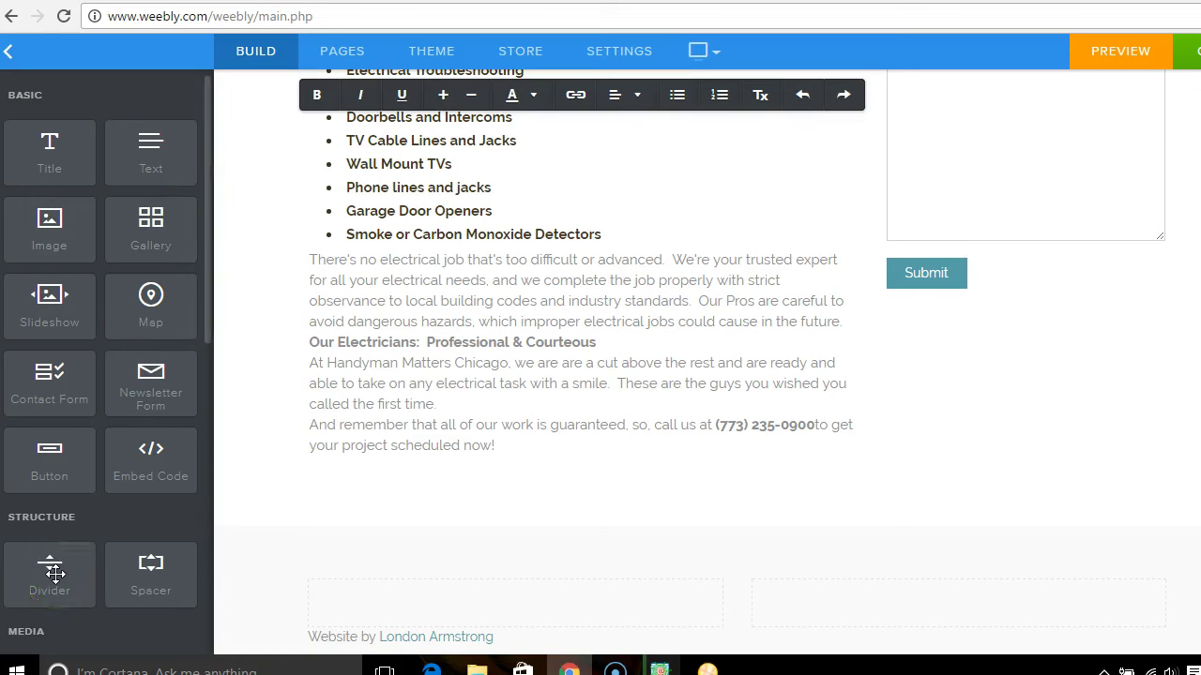
- Add a divider spanning the page beneath the electrical text and the quote form
drag(55, 574, 408, 486)
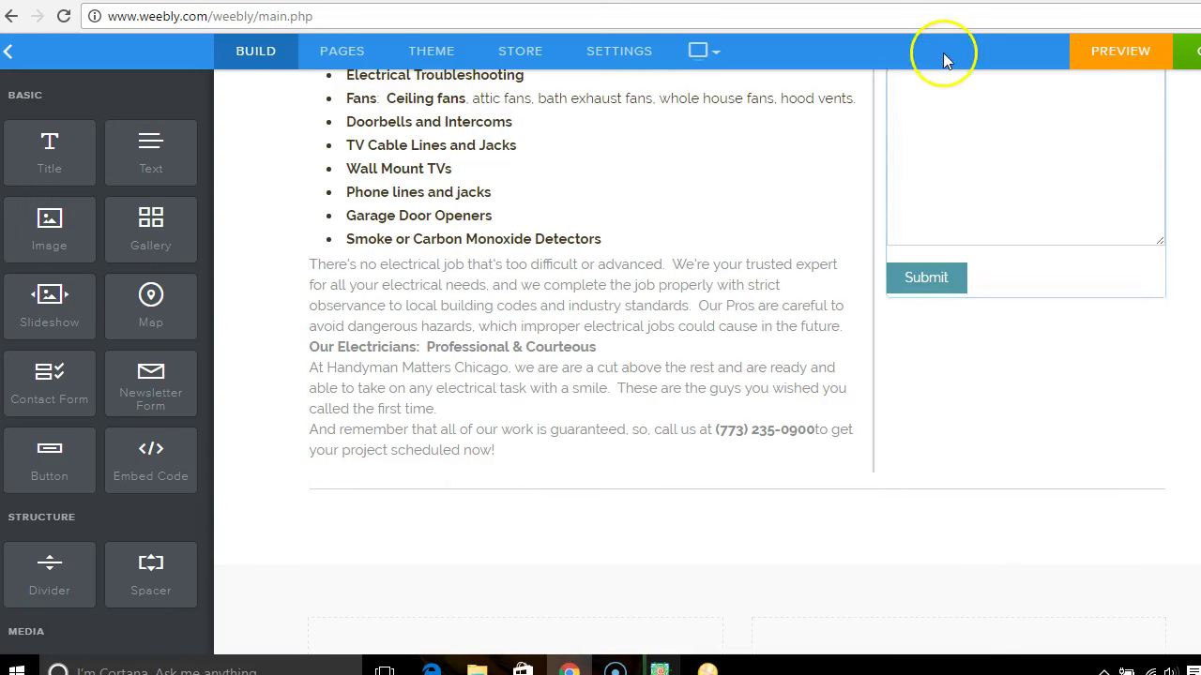
click(939, 1)
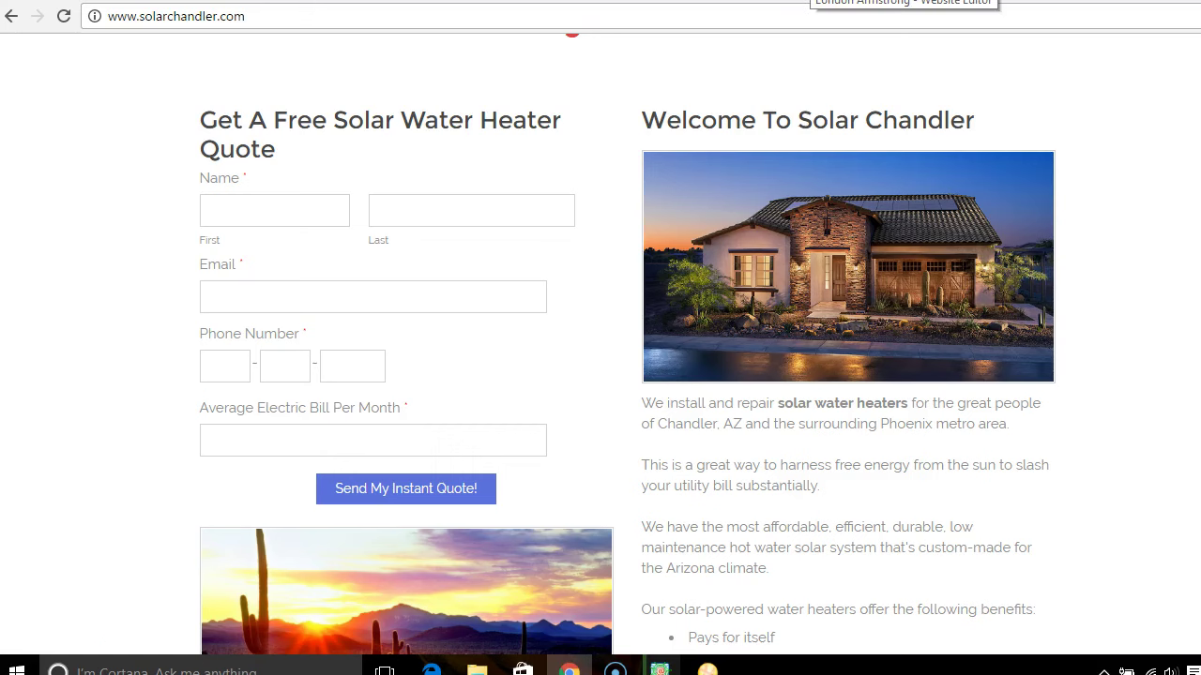
click(901, 2)
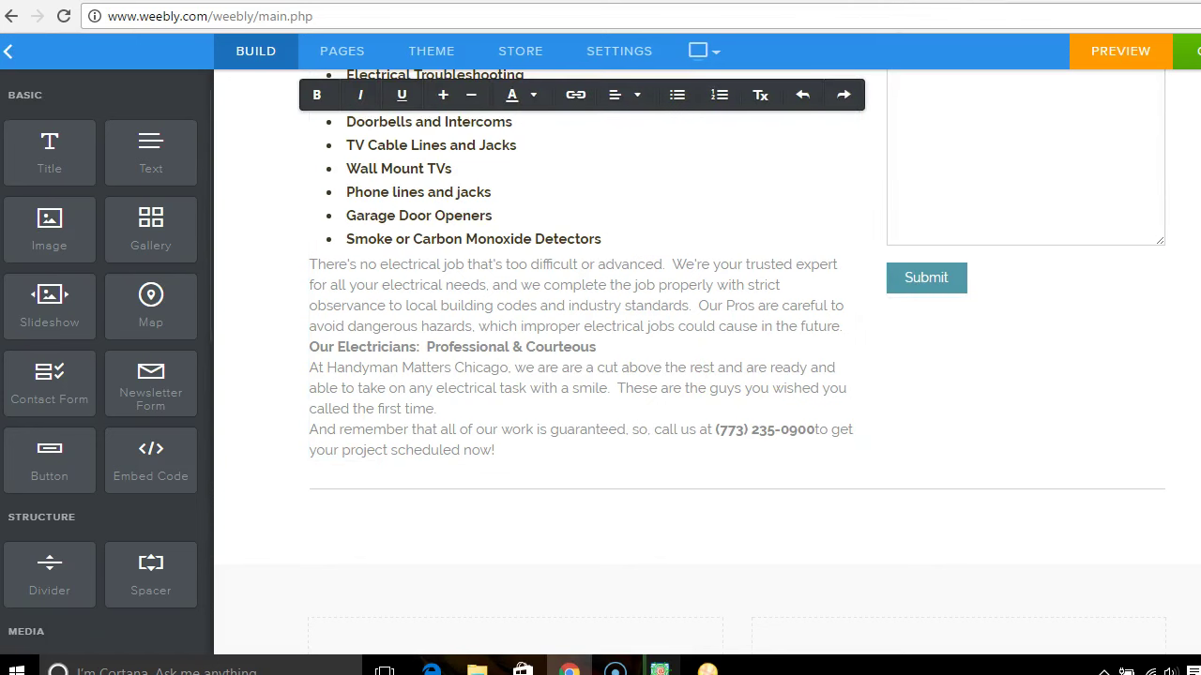
- Add an empty title above the "Electrical Services" text and an image placeholder above the quote form's "Free Instant Quote" banner
scroll(582, 356, up, 3)
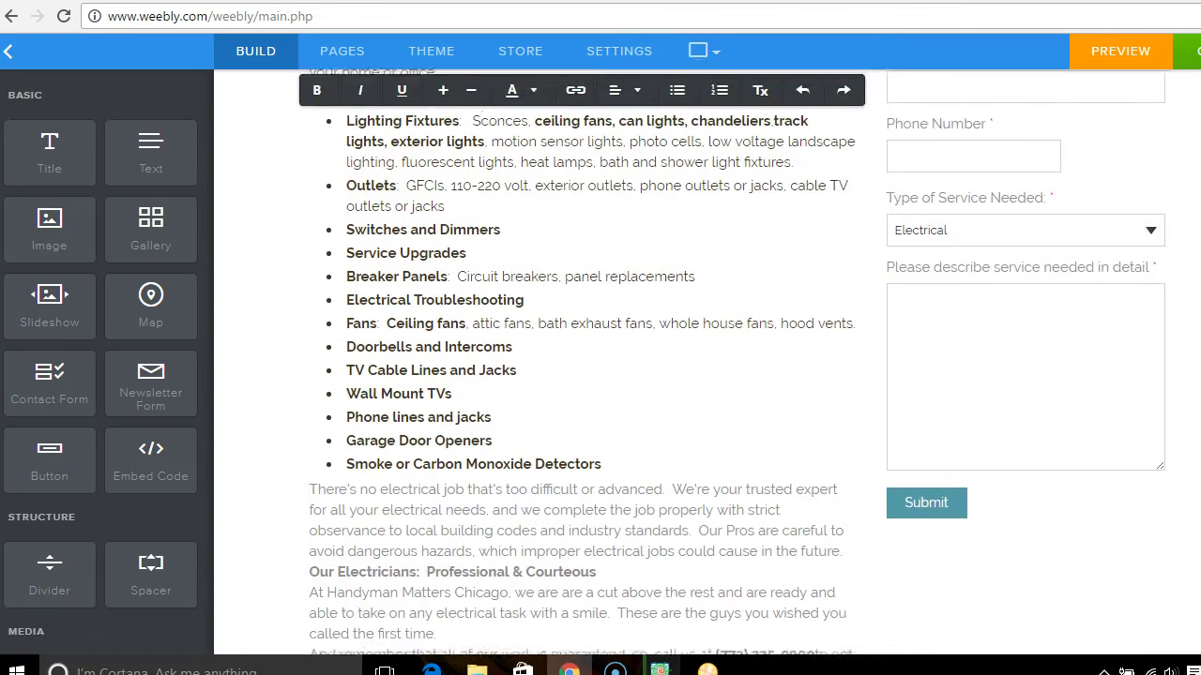
scroll(581, 356, up, 4)
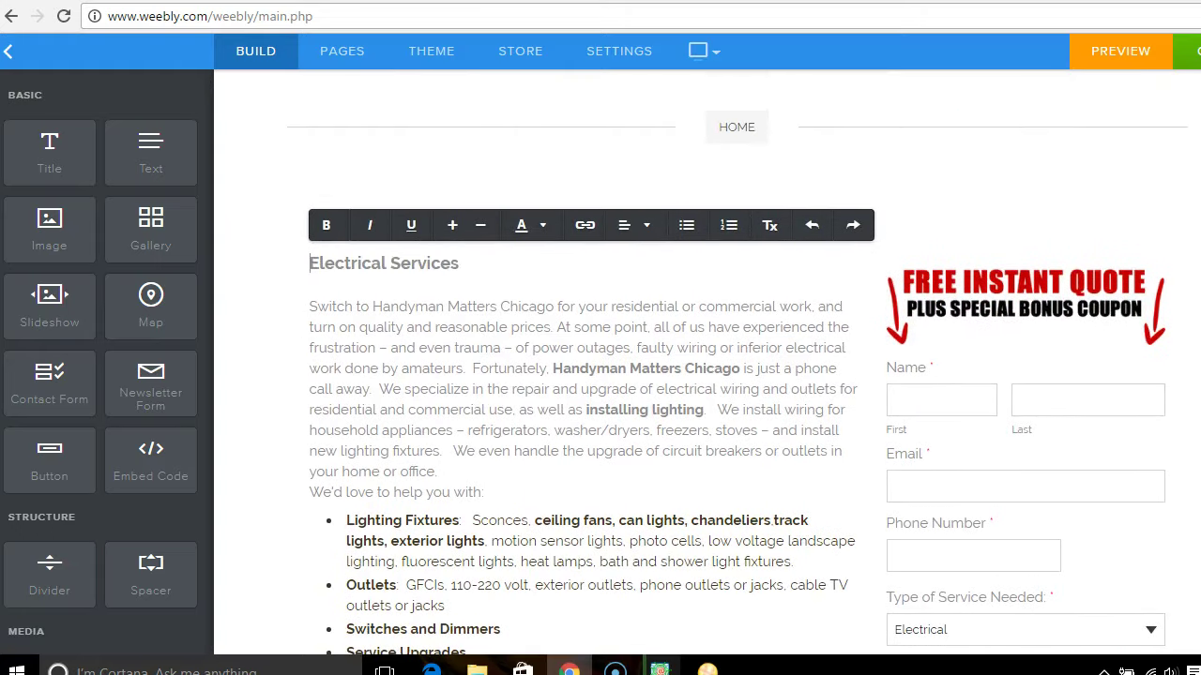
scroll(581, 375, down, 2)
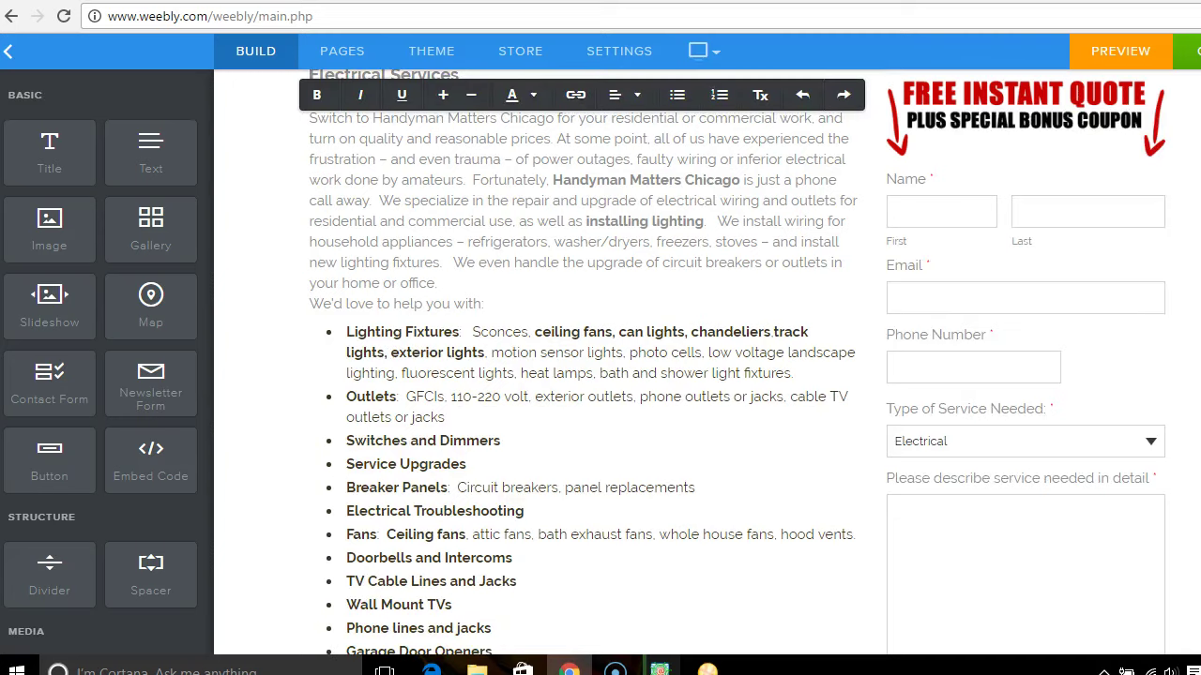
scroll(581, 375, down, 3)
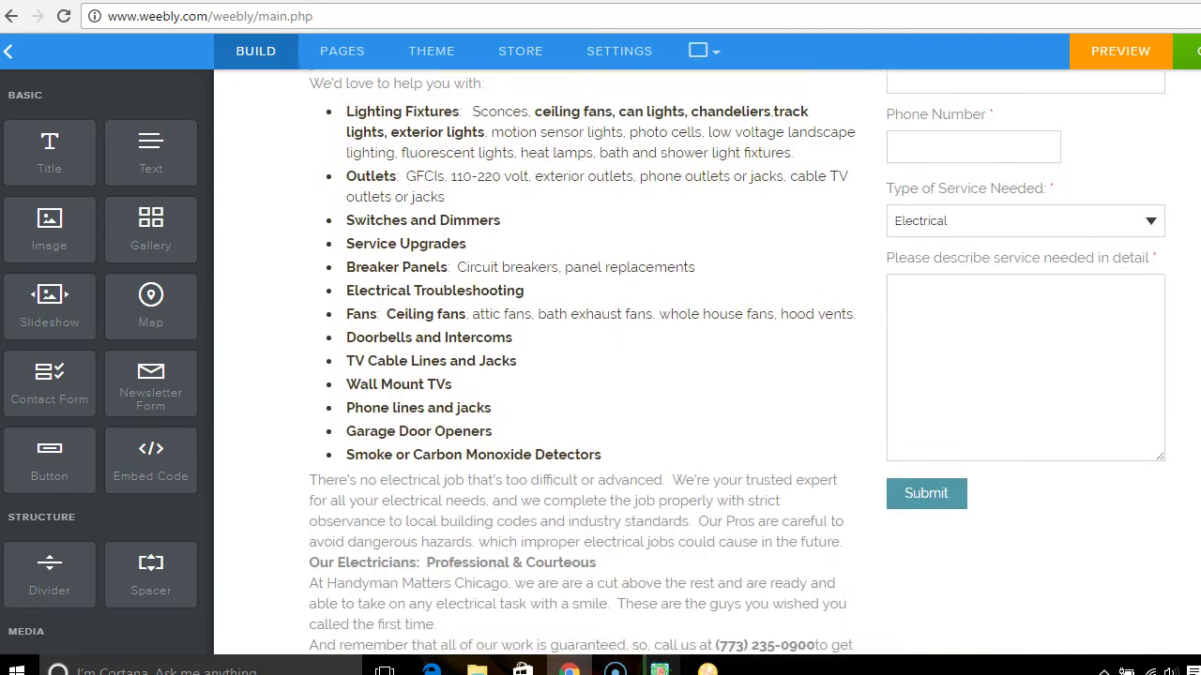
scroll(581, 376, up, 5)
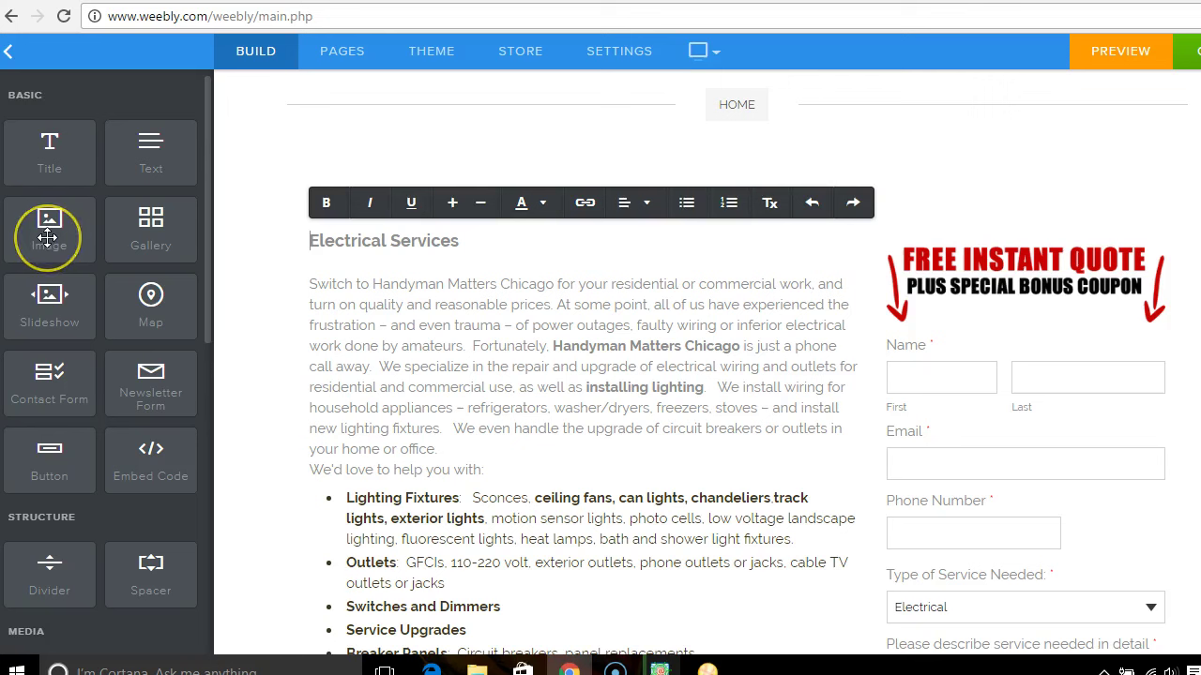
drag(49, 236, 1009, 232)
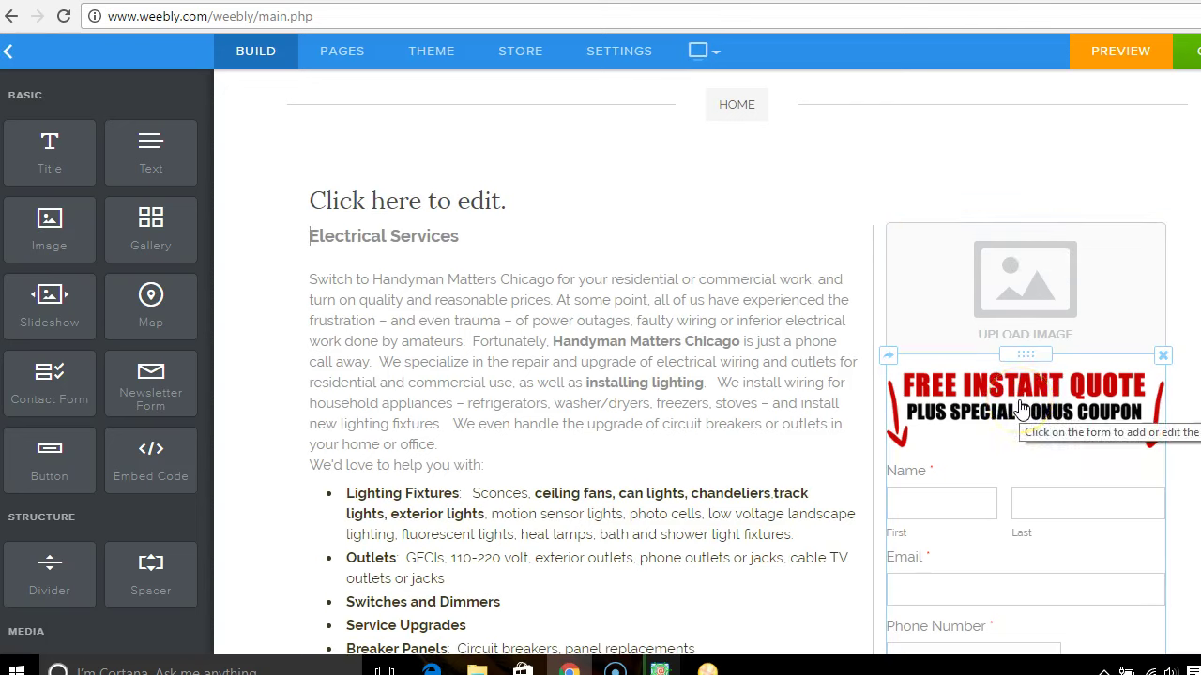
- Delete the divider beneath the electrical text and the quote form
scroll(1013, 418, down, 2)
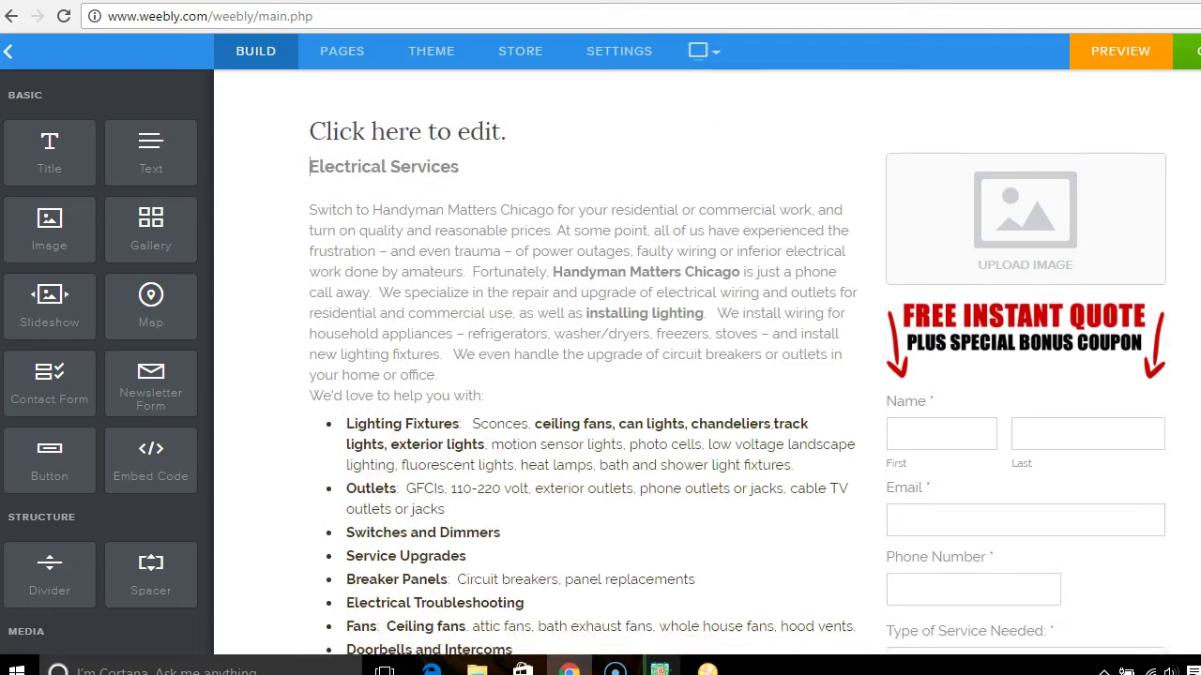
scroll(737, 371, down, 3)
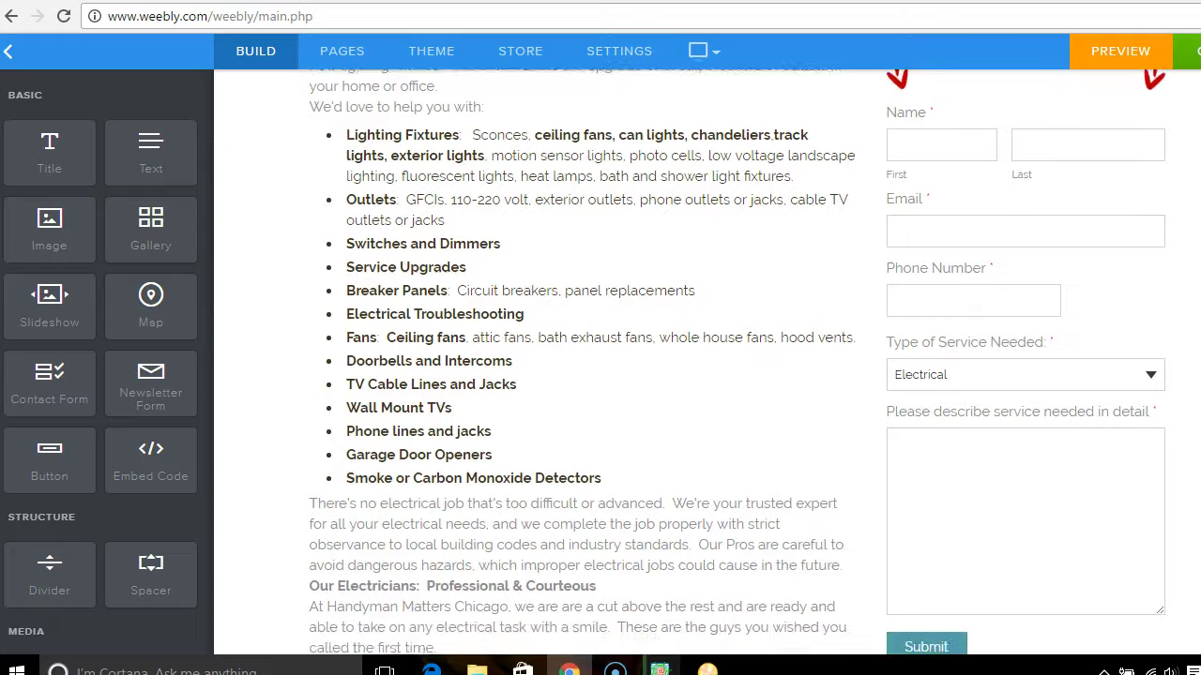
scroll(737, 370, down, 2)
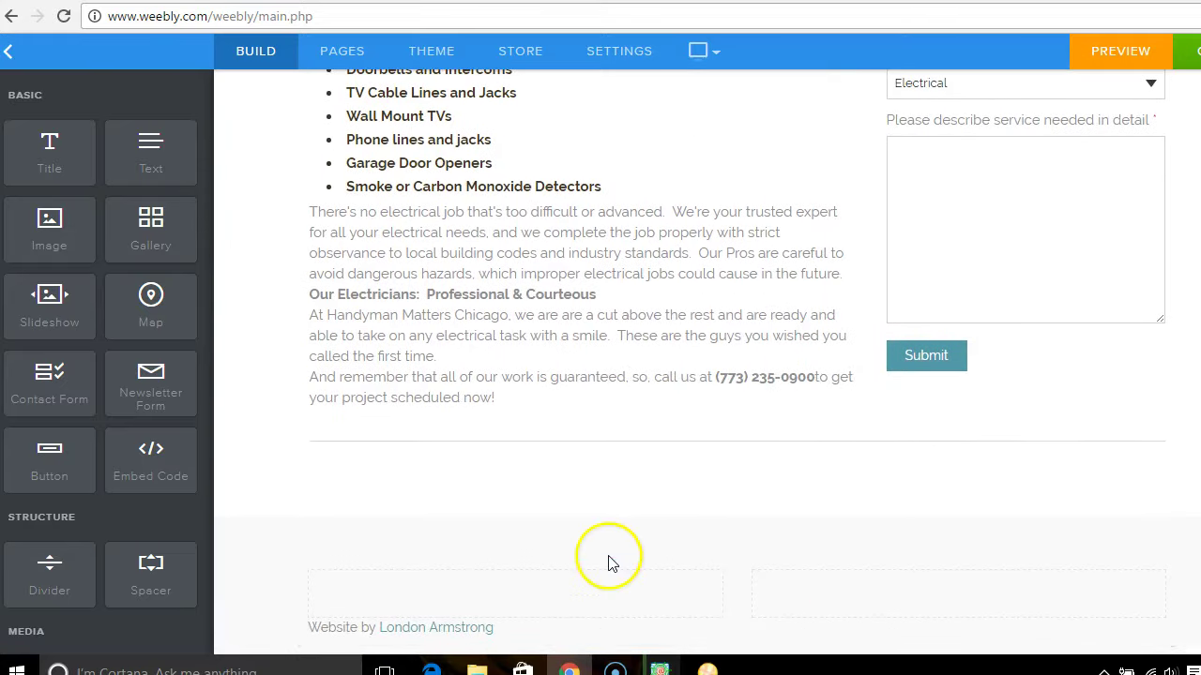
mouse_move(839, 451)
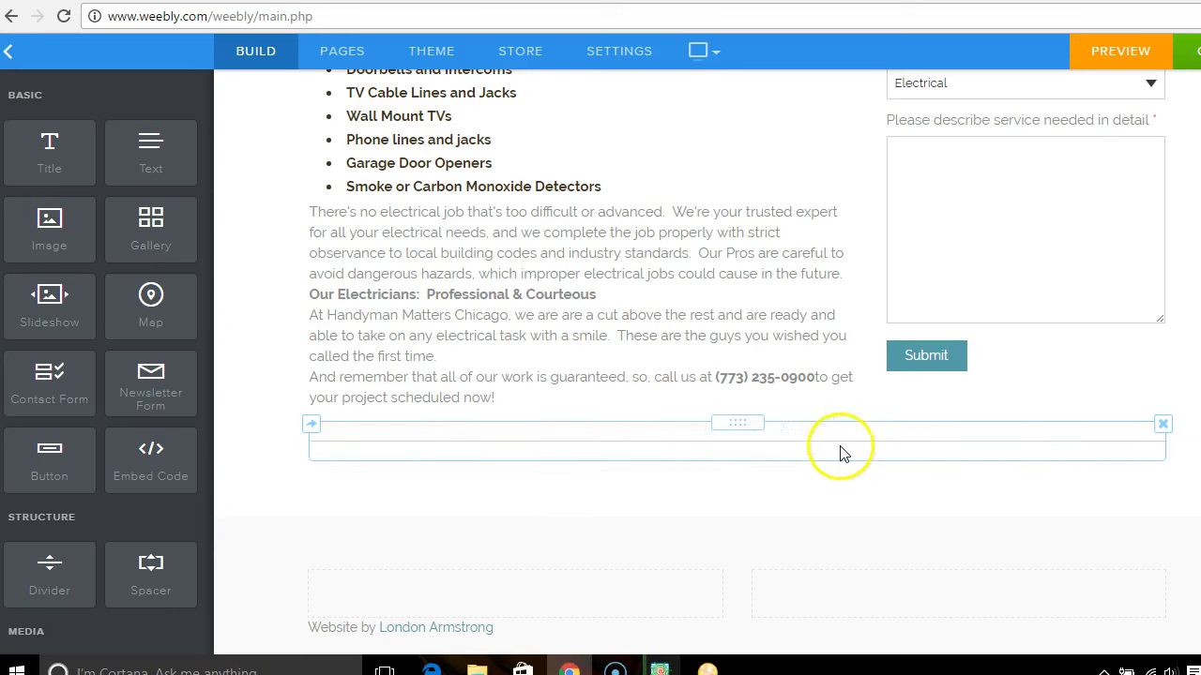
click(1162, 427)
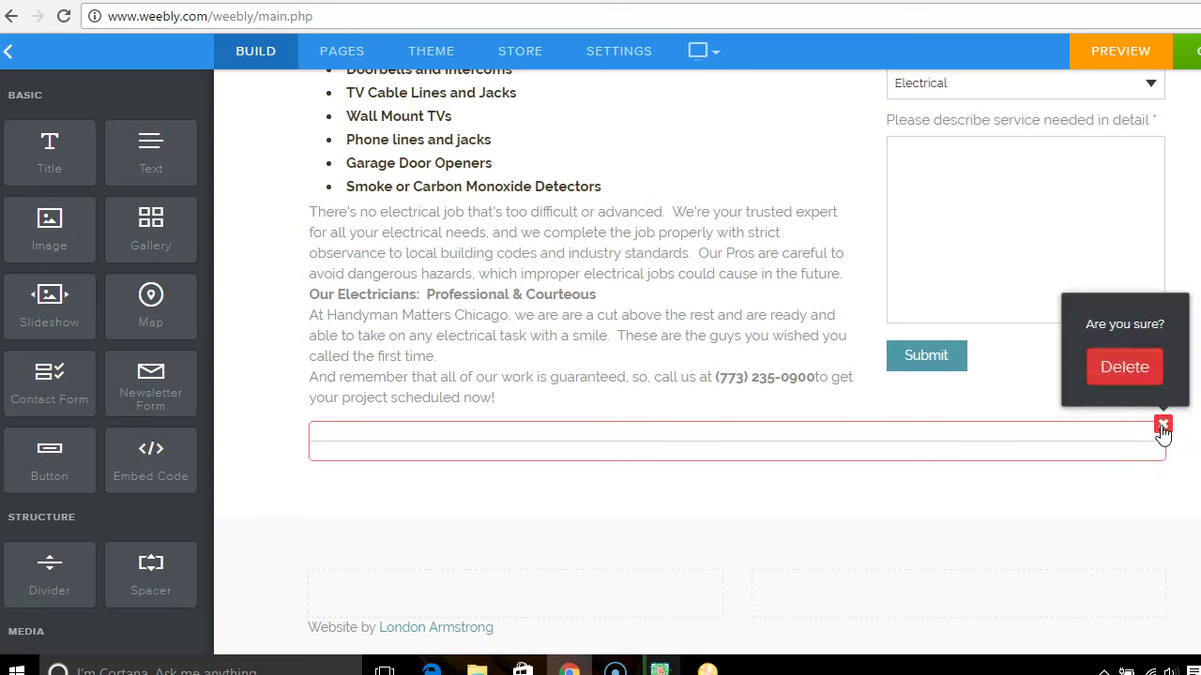
click(1124, 367)
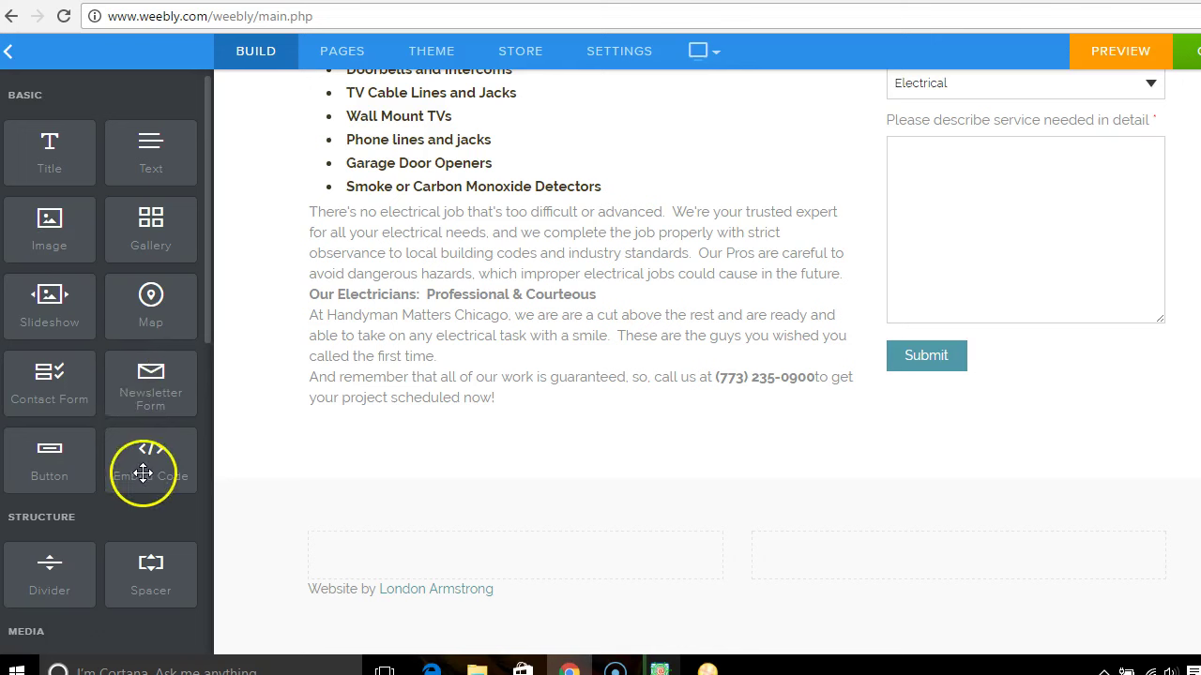
- Try an Embed Code element beneath the electrical text and quote form, and delete it
drag(144, 473, 1015, 436)
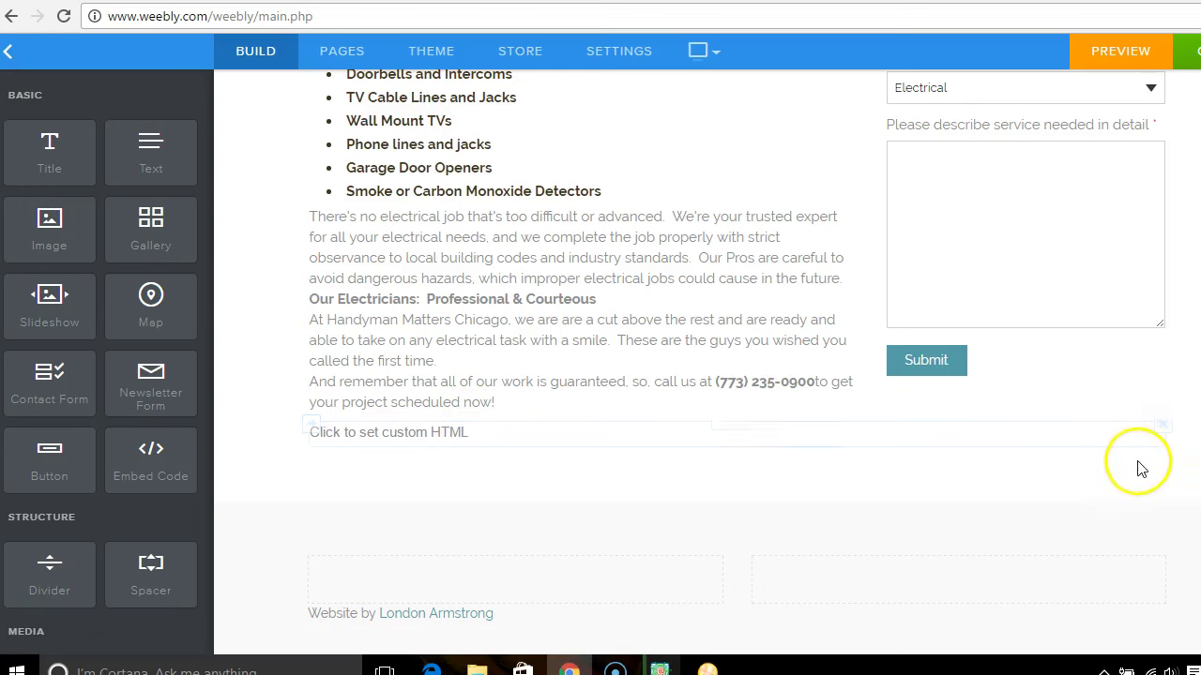
click(1161, 425)
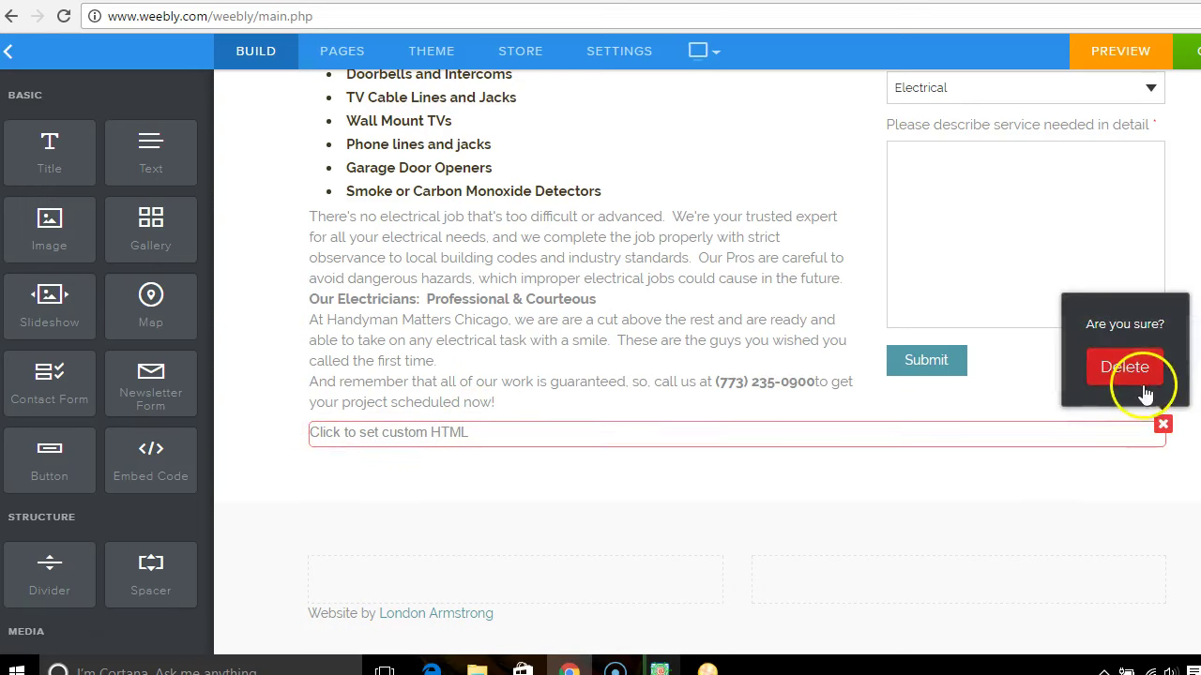
click(1131, 369)
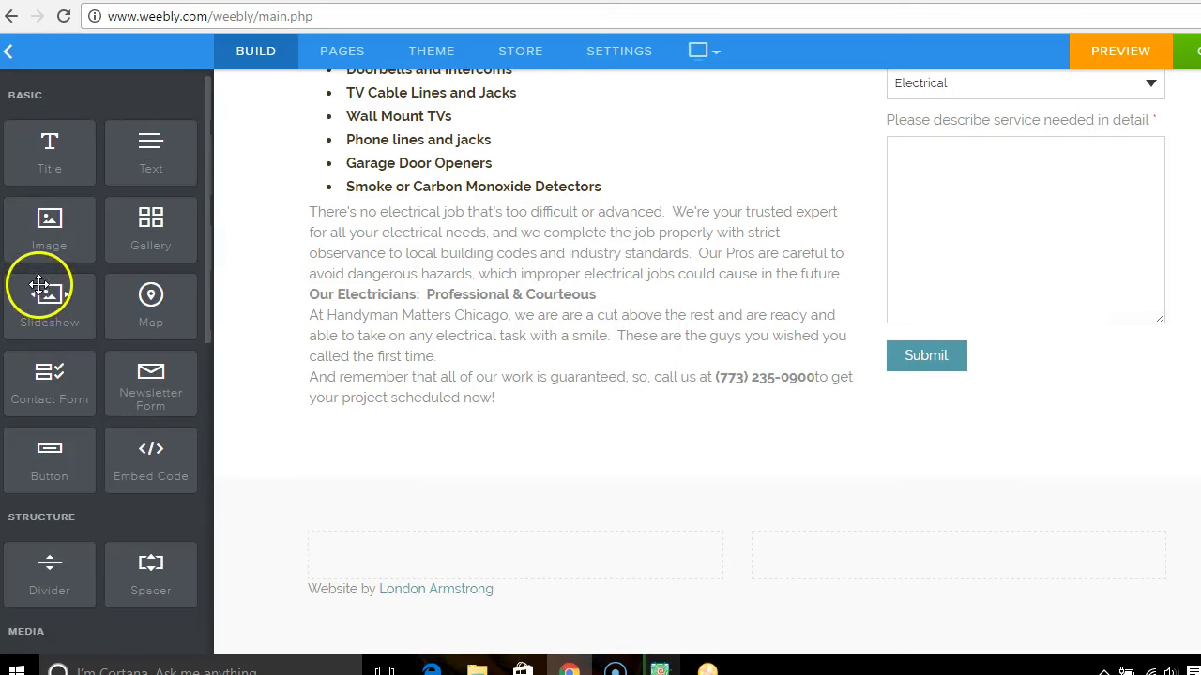
- Try a full-width image placeholder beneath the two columns, and delete it
drag(40, 238, 1136, 464)
drag(1119, 365, 1129, 461)
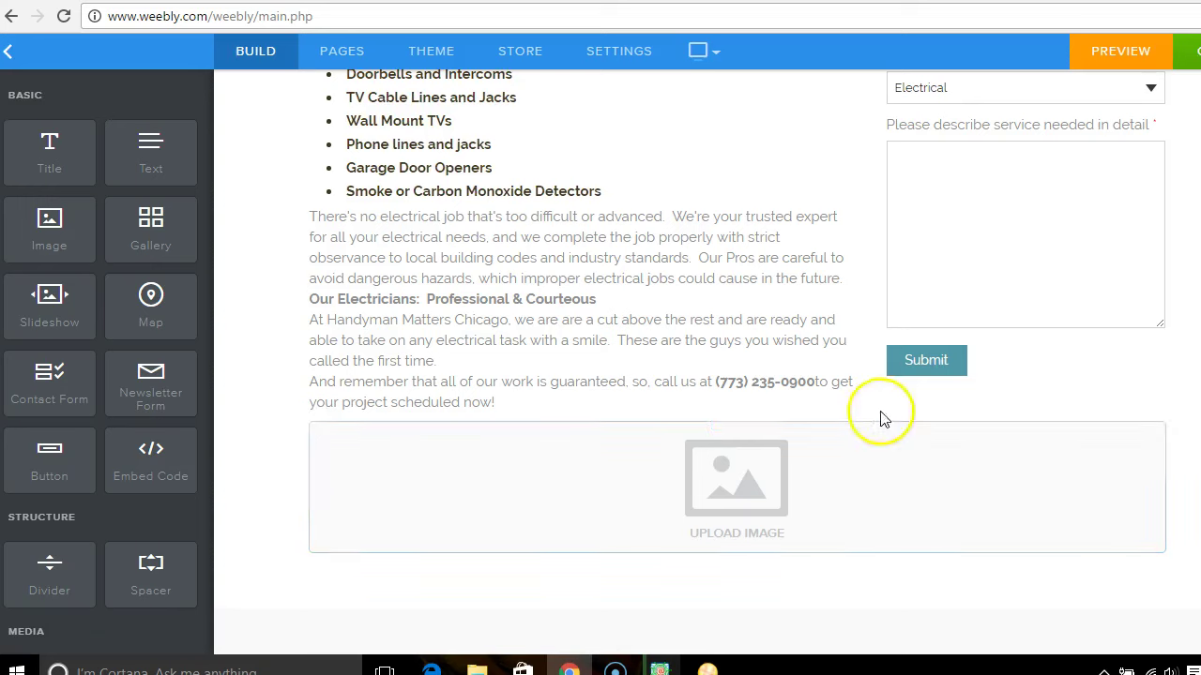
click(1162, 424)
click(1122, 368)
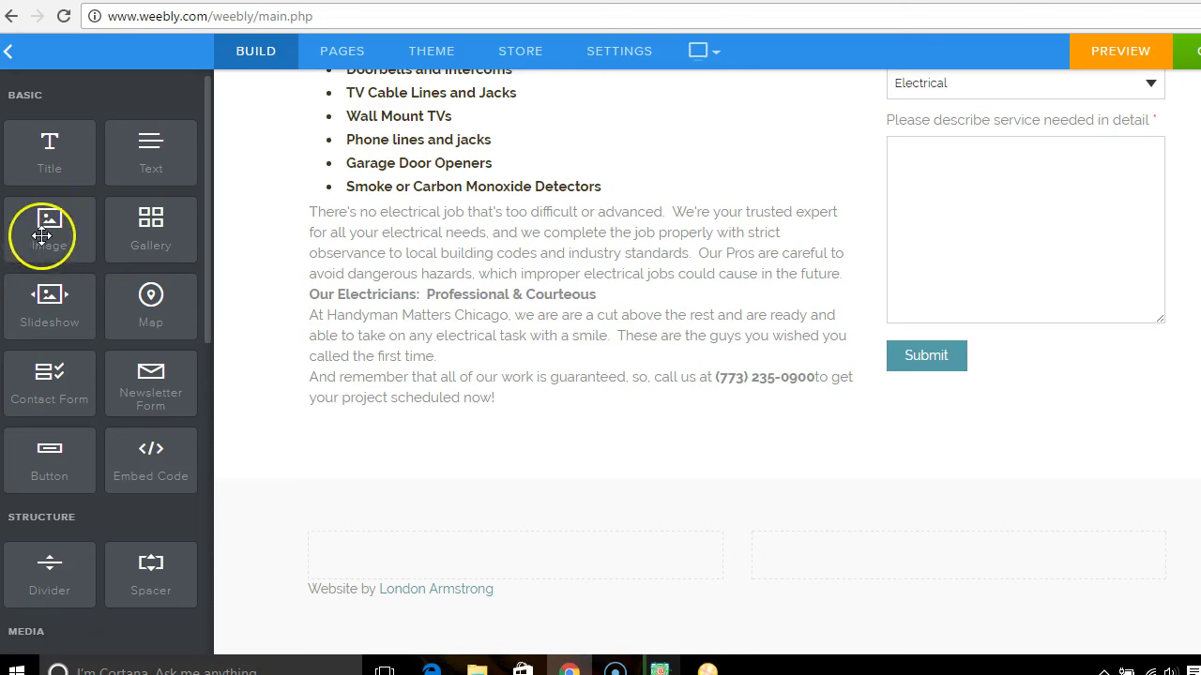
- Place another image placeholder below the electrical text, remove it again, and return to the upper part of the page
drag(70, 261, 389, 493)
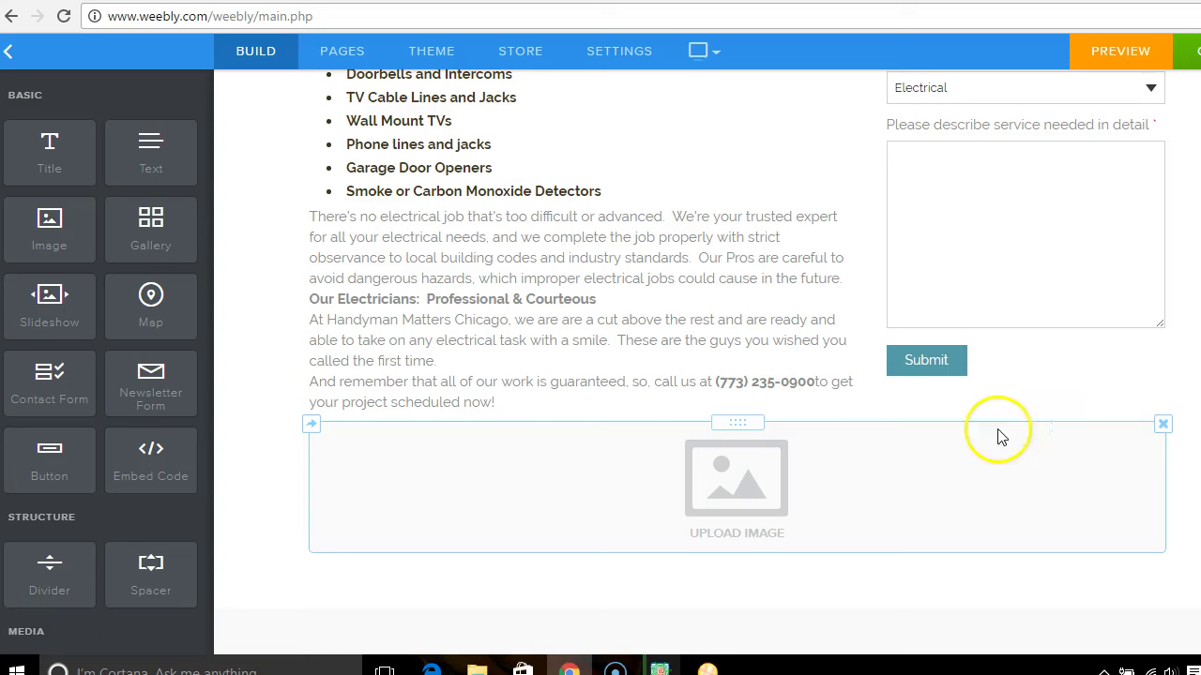
click(1161, 427)
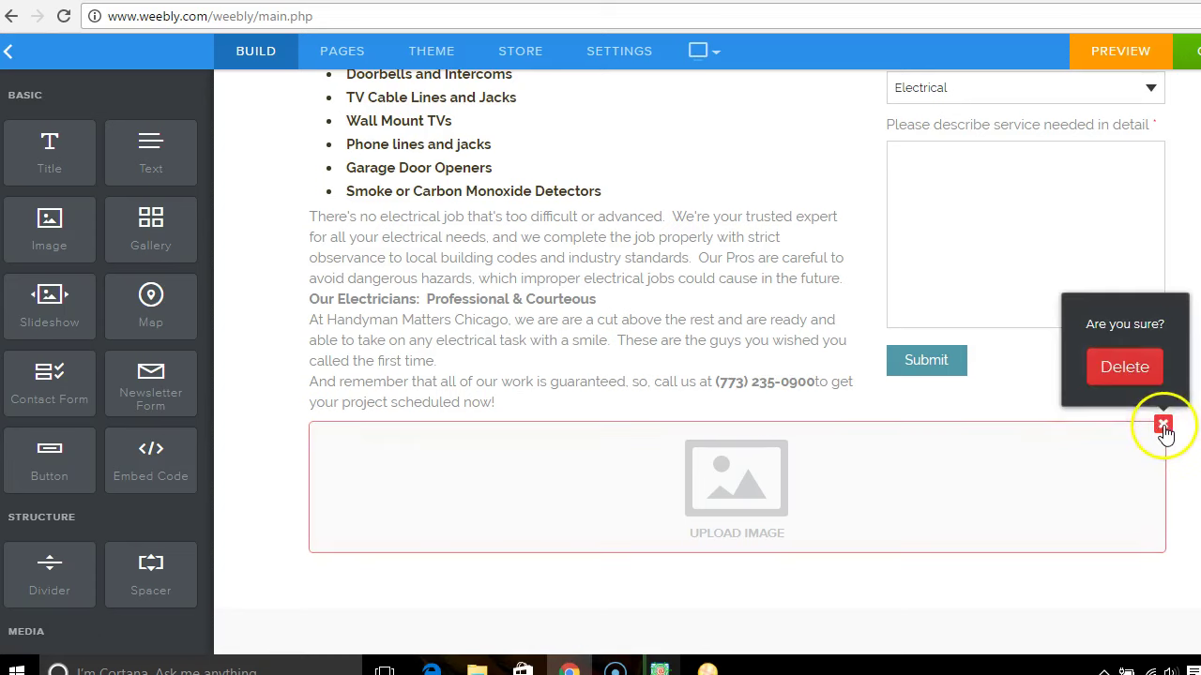
click(1125, 368)
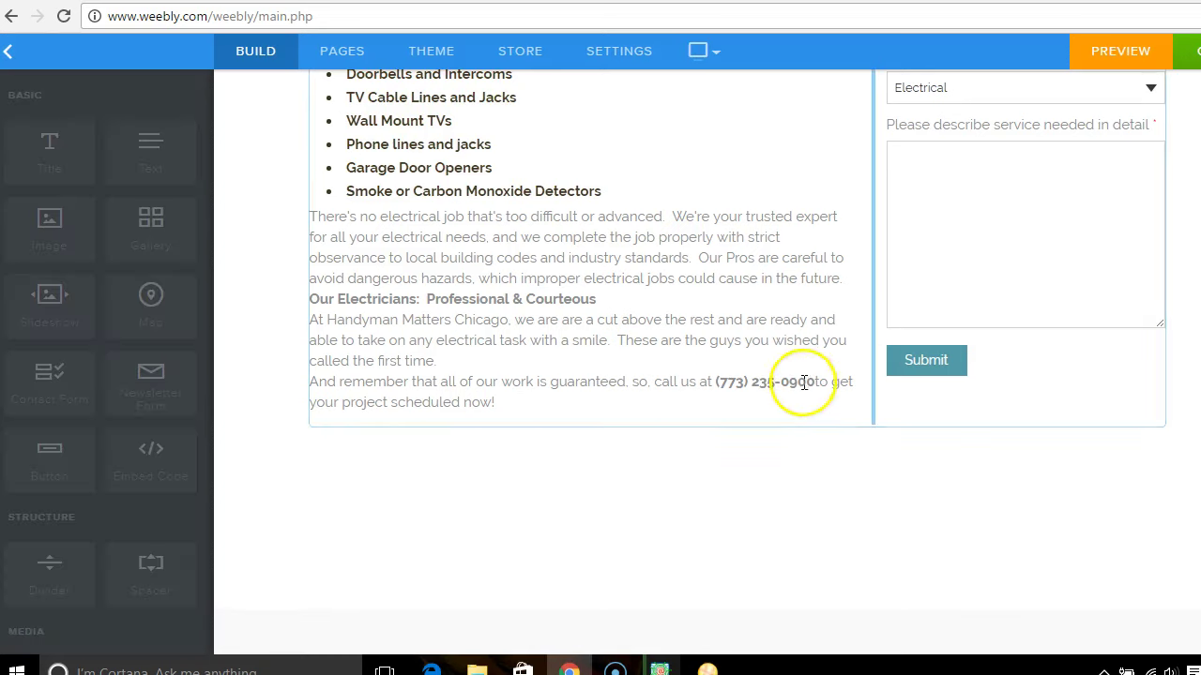
scroll(600, 375, up, 3)
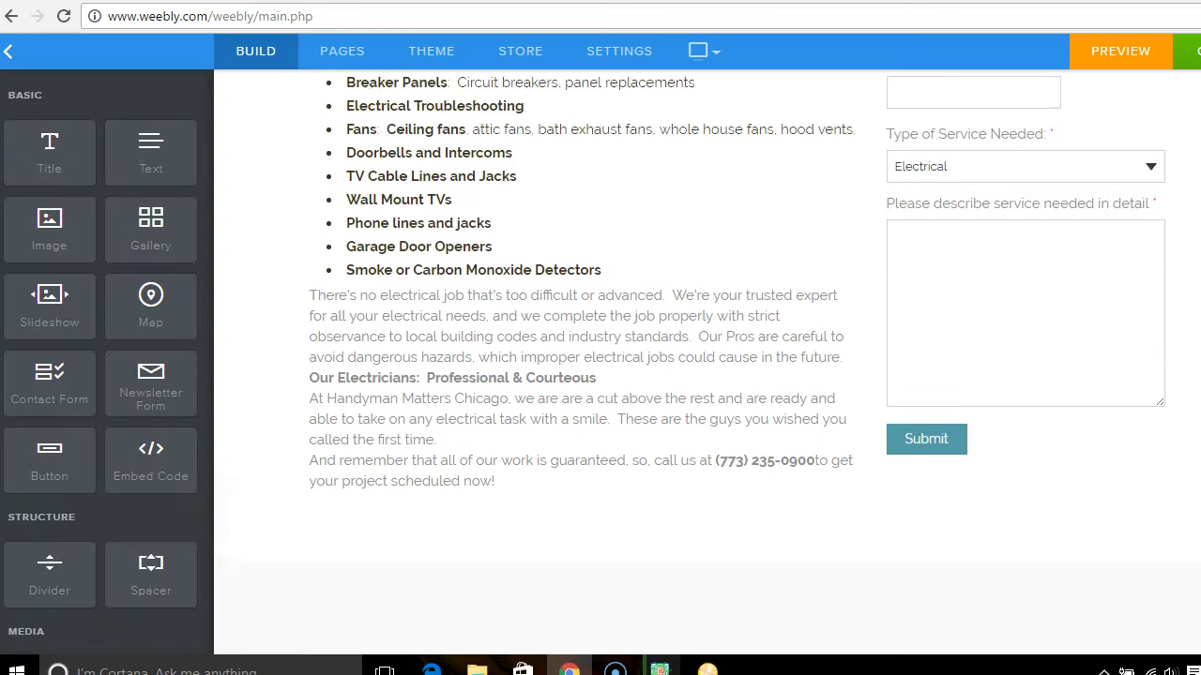
scroll(581, 375, up, 2)
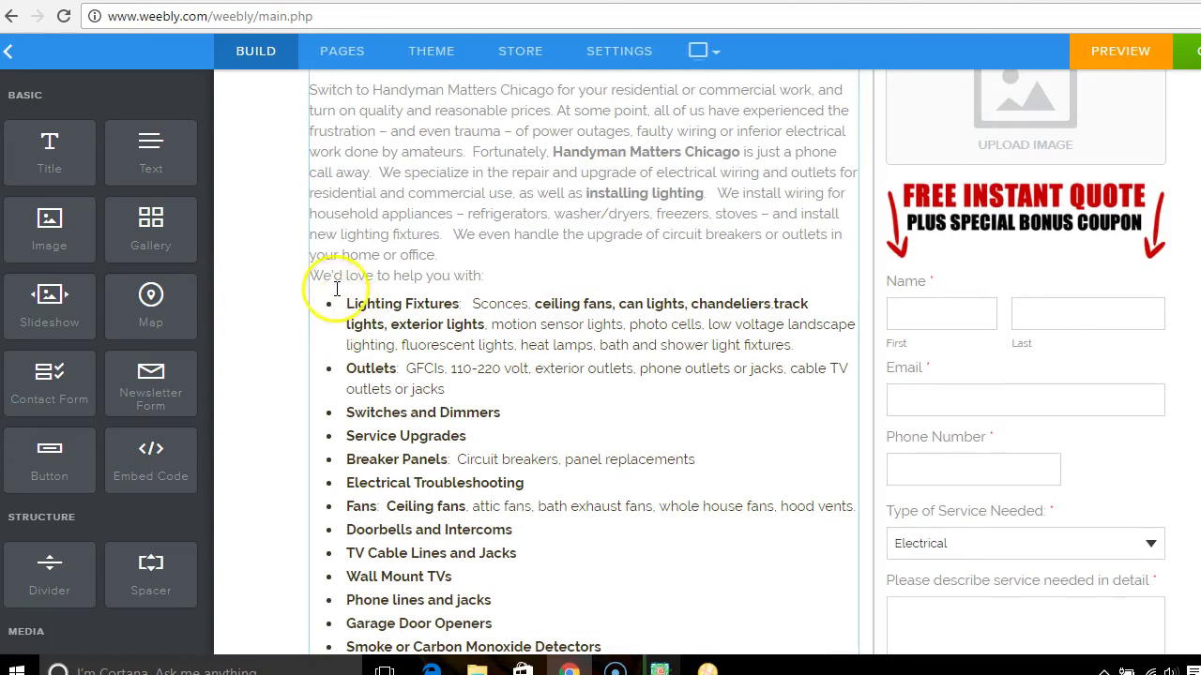
- Copy the electrical text from "We'd love to help you with:" through the last paragraph and paste it again beneath that paragraph
drag(314, 277, 783, 392)
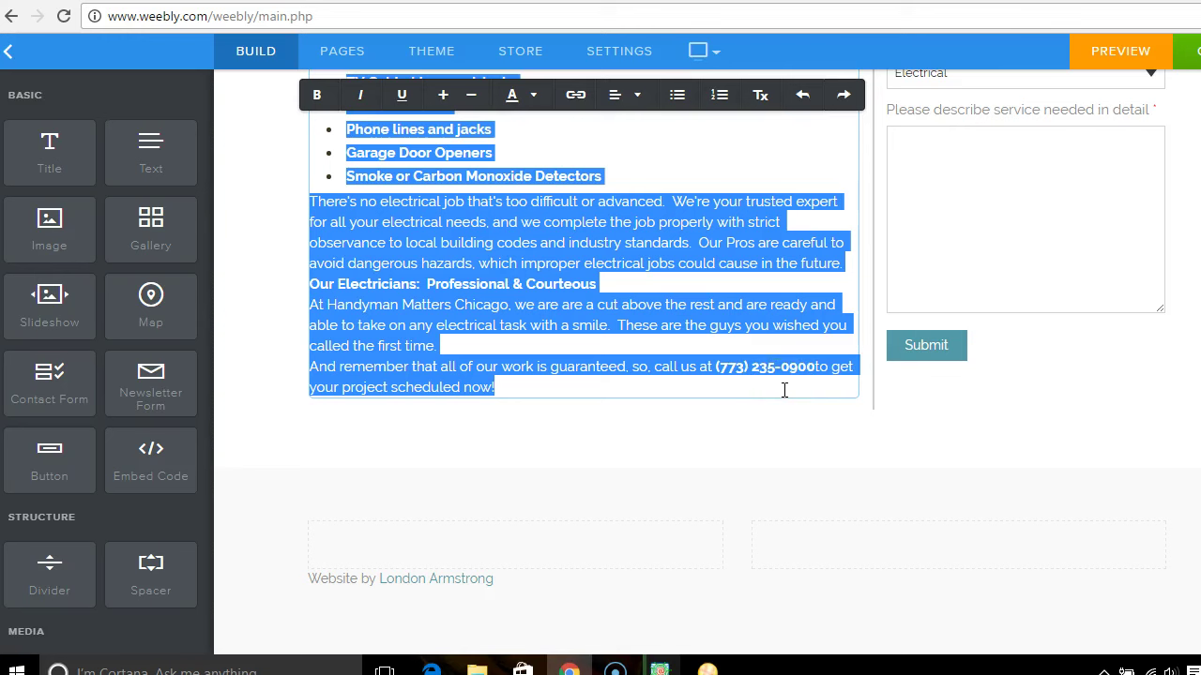
click(784, 390)
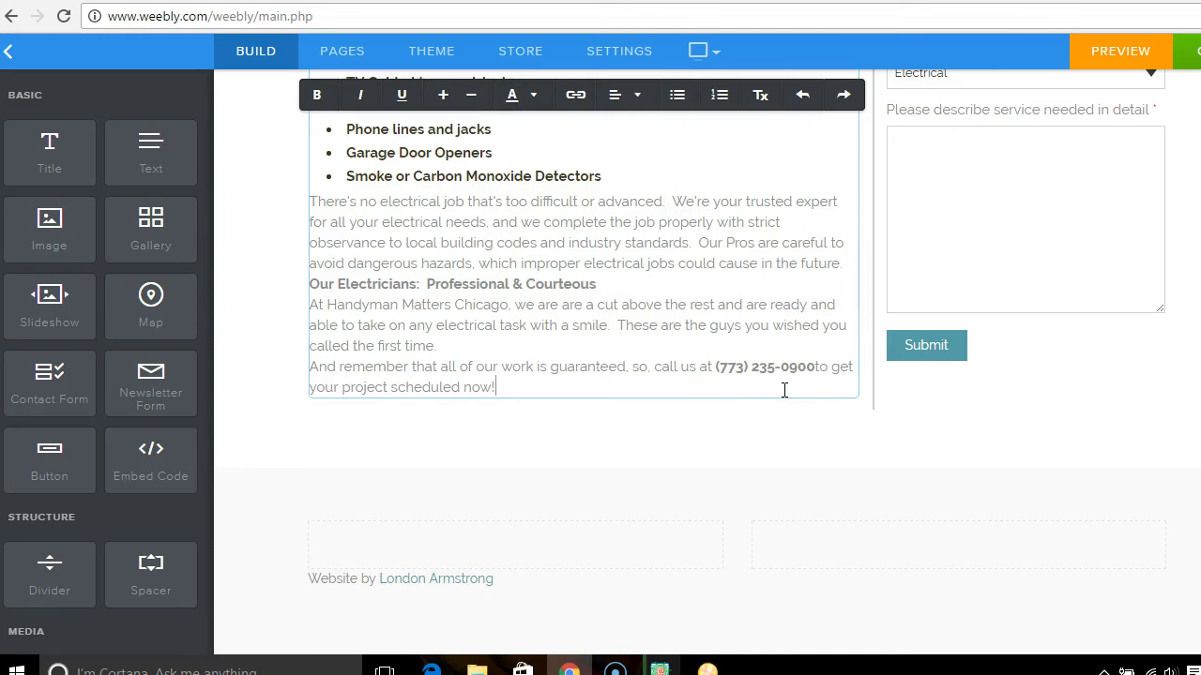
key(Return)
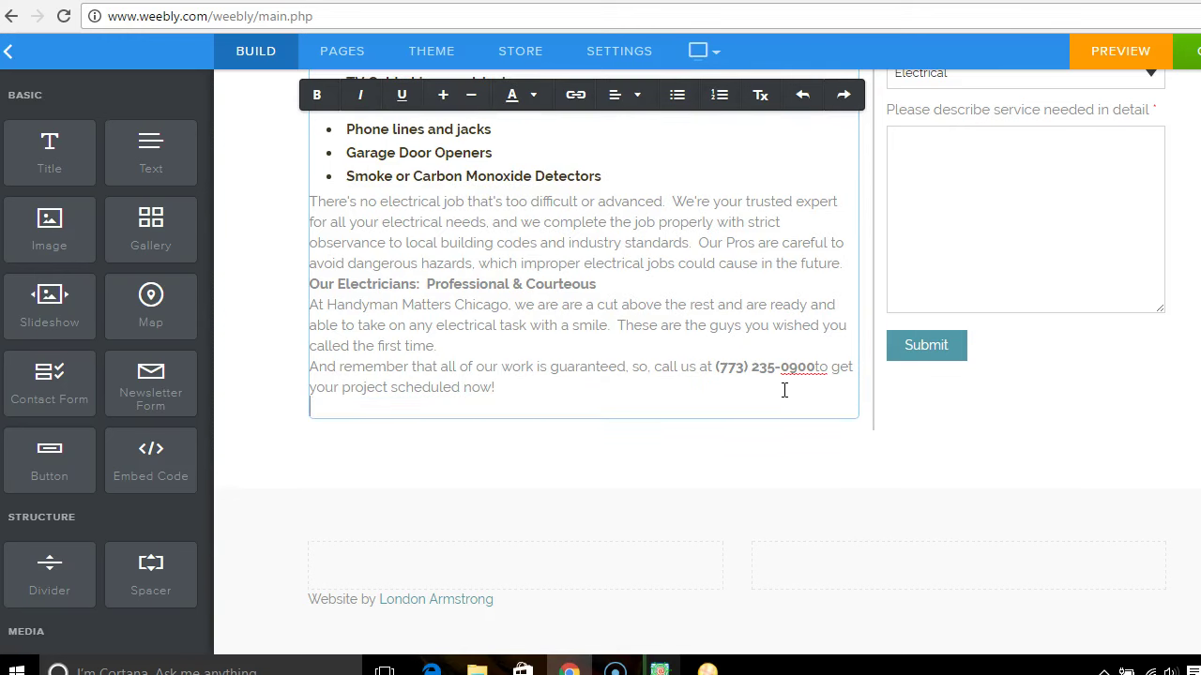
key(Return)
scroll(784, 390, up, 3)
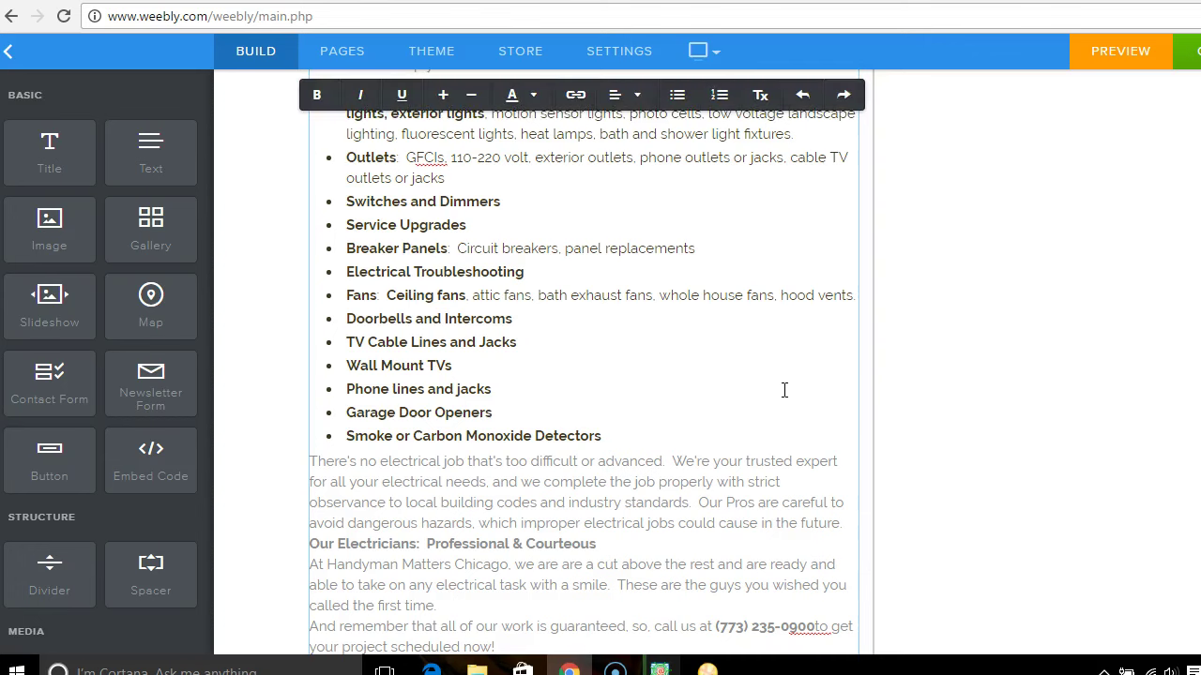
key(ctrl+v)
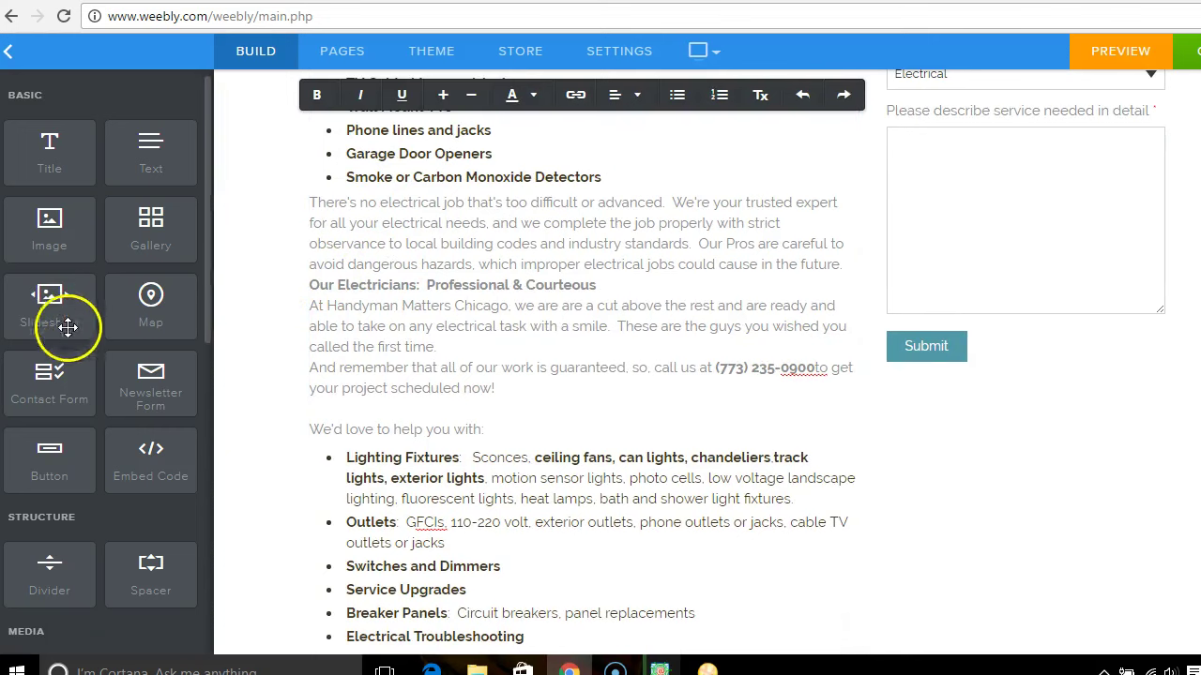
- Add an Embed Code element, a divider and an image placeholder beneath the quote form's Submit button
drag(156, 474, 1012, 502)
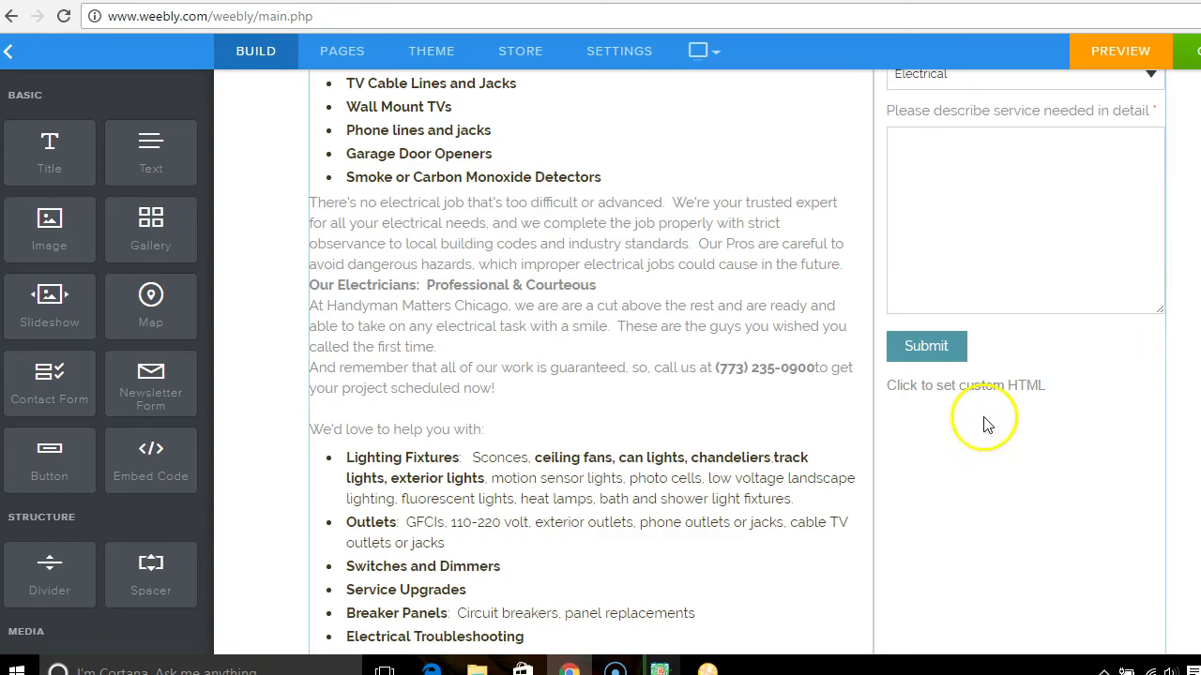
drag(37, 589, 985, 505)
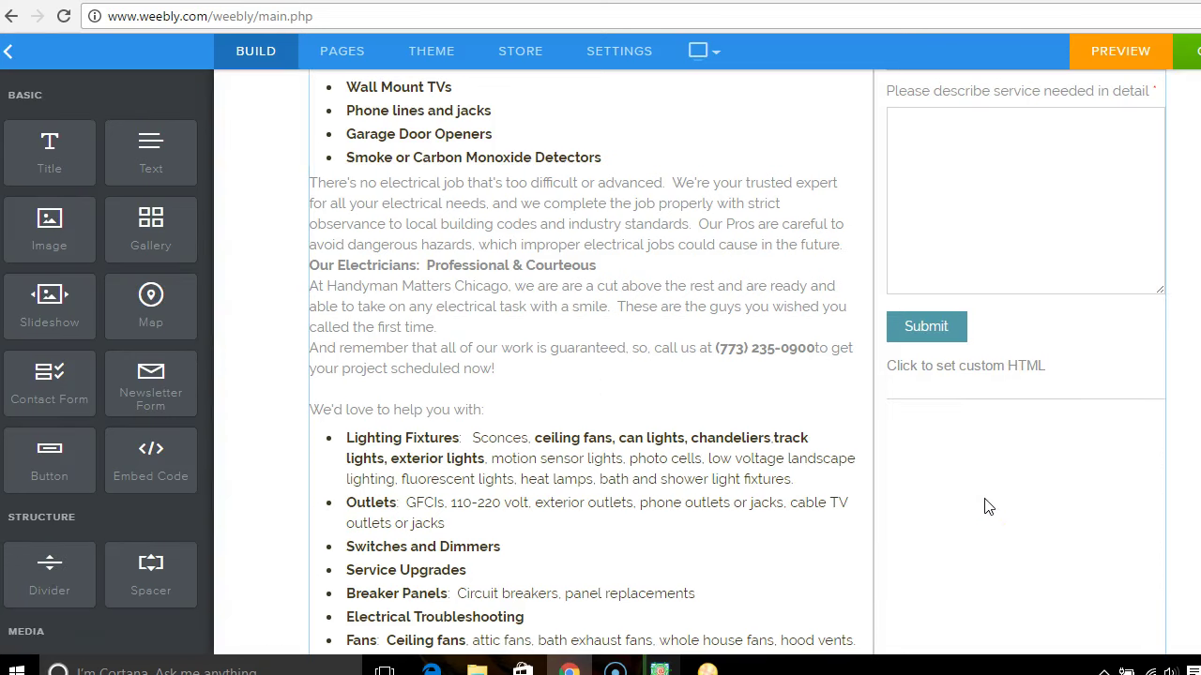
drag(35, 239, 997, 510)
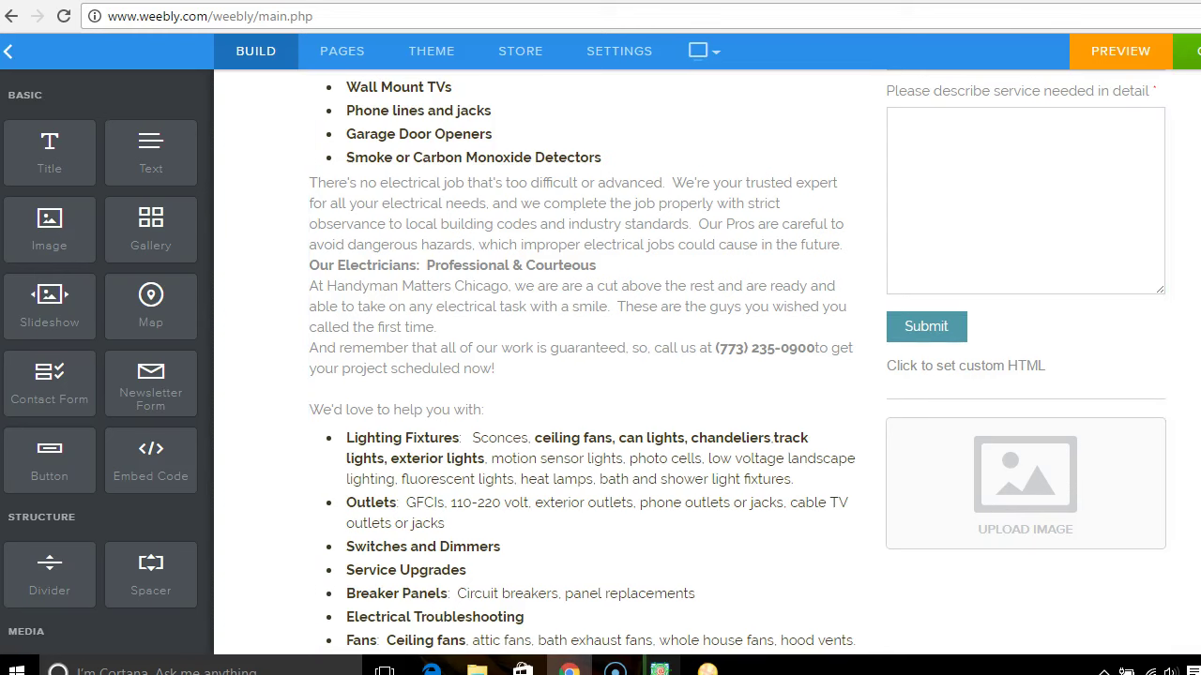
- Review how the lengthened electrical text lines up with the quote form and the elements beneath it
scroll(600, 375, down, 3)
scroll(600, 375, up, 2)
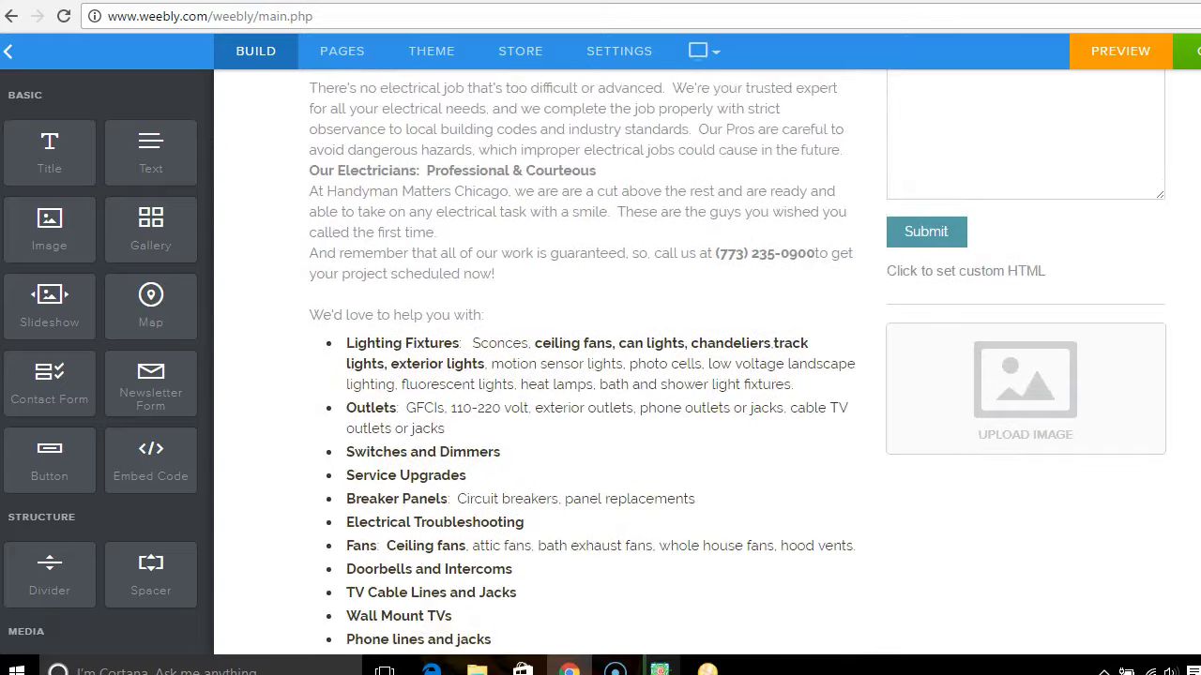
scroll(600, 376, up, 2)
scroll(601, 375, up, 1)
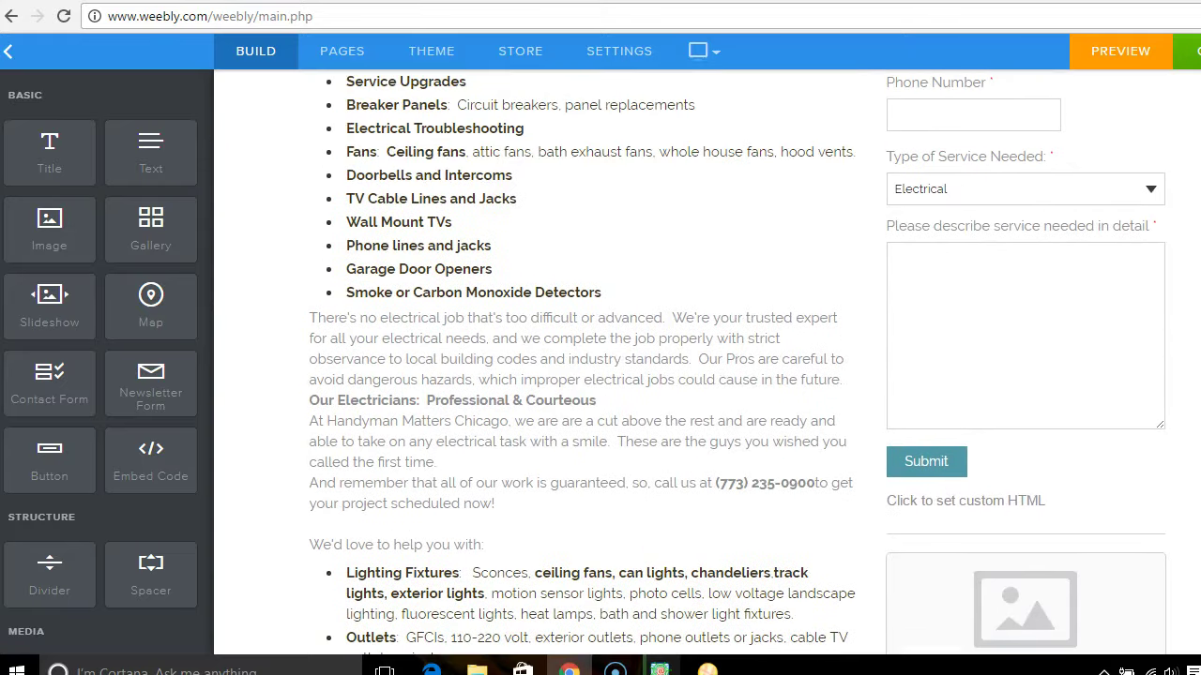
scroll(600, 375, up, 2)
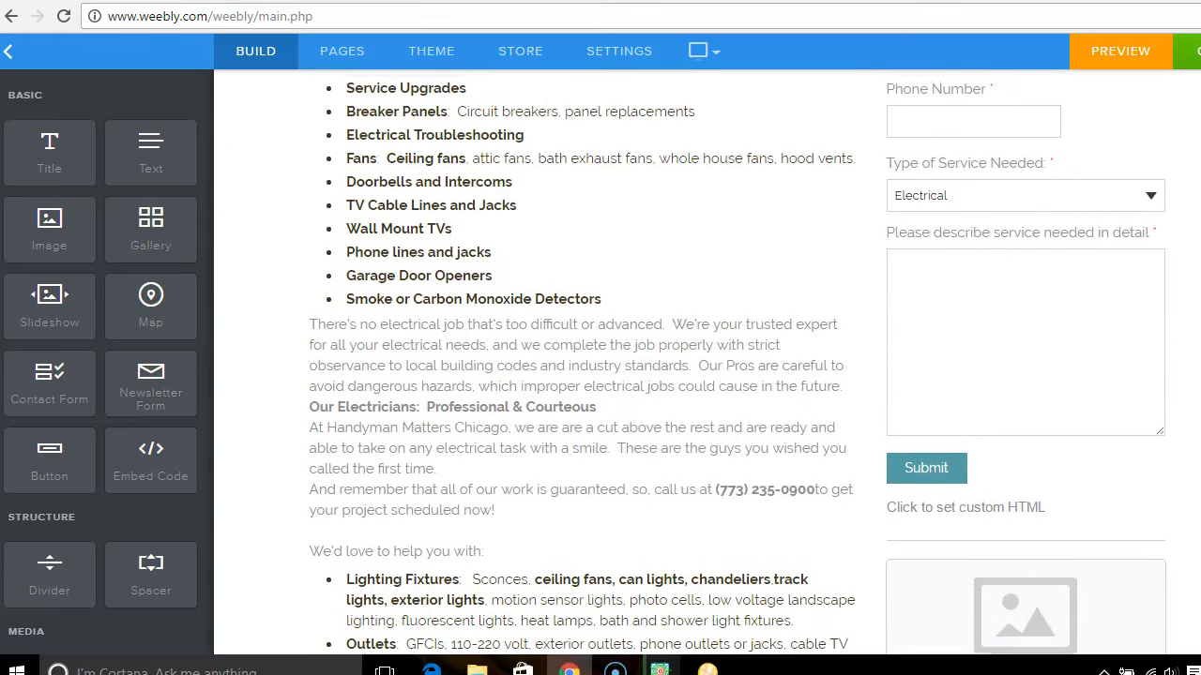
scroll(600, 375, down, 4)
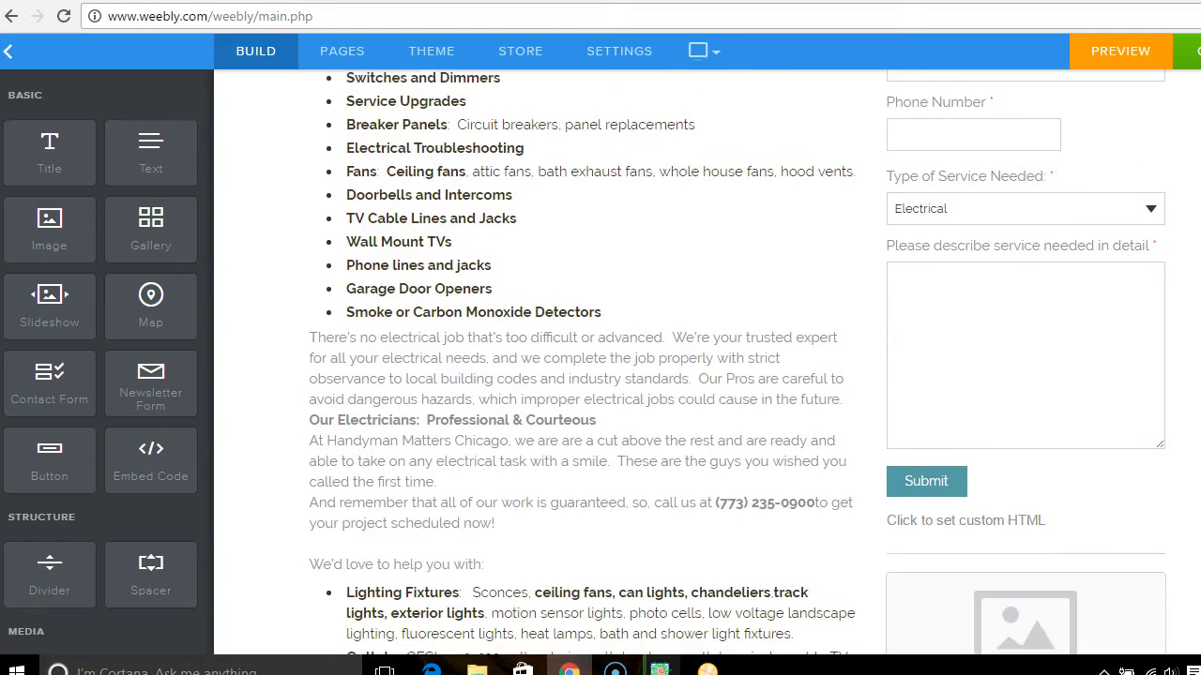
scroll(600, 375, up, 1)
scroll(600, 376, down, 2)
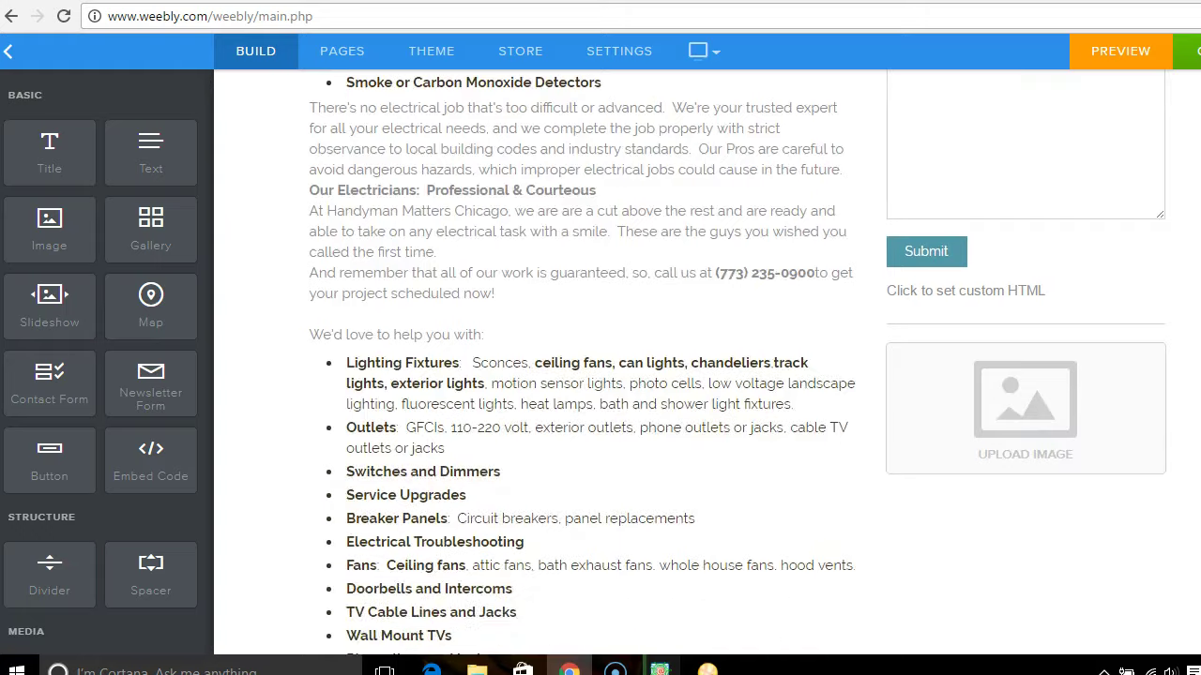
scroll(600, 375, up, 1)
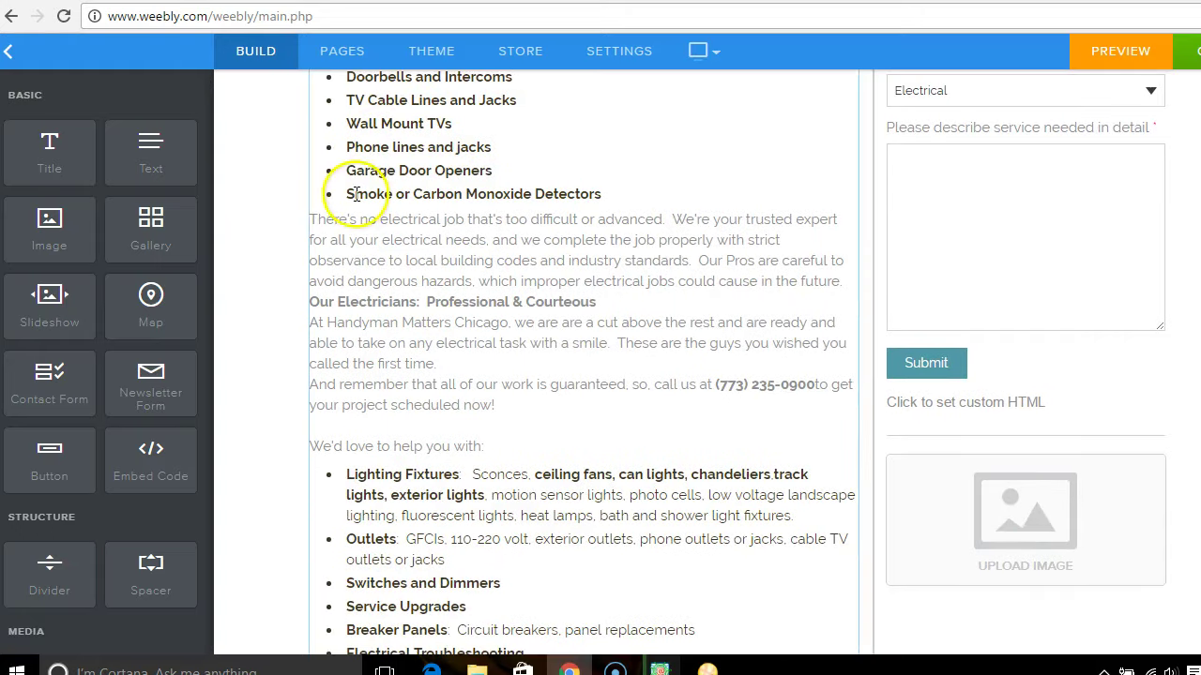
- Delete the text from "There's no electrical job" beneath the first bulleted list through the end of the repeated electrical copy
drag(311, 221, 493, 593)
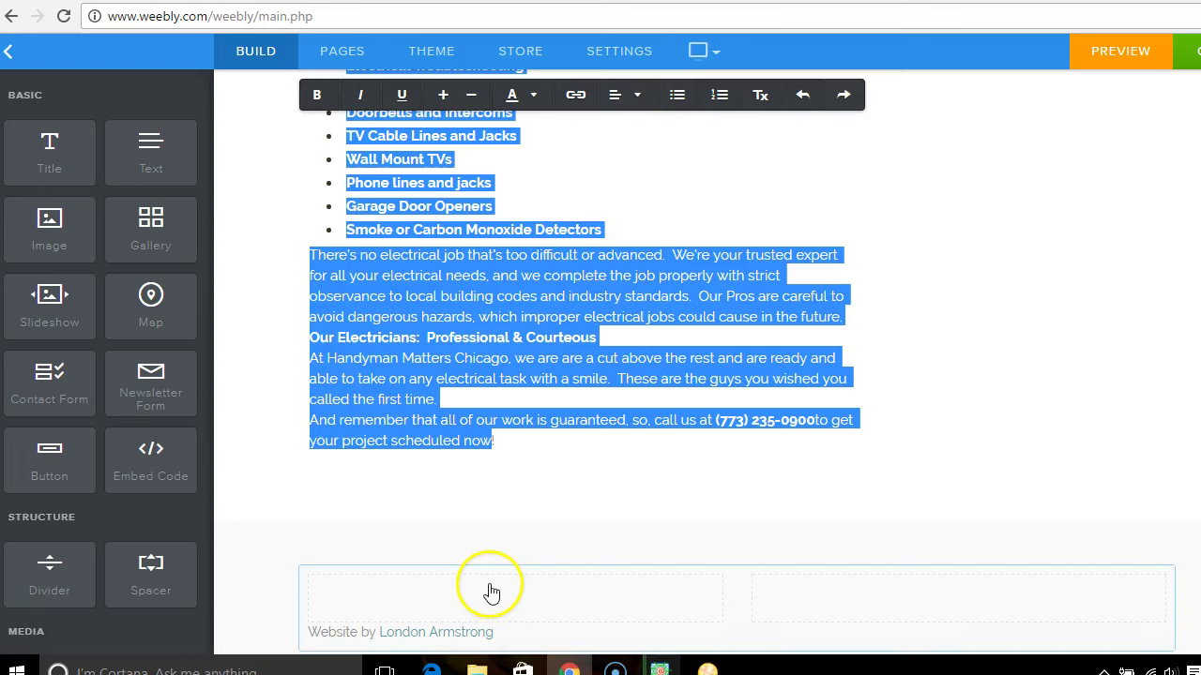
key(Delete)
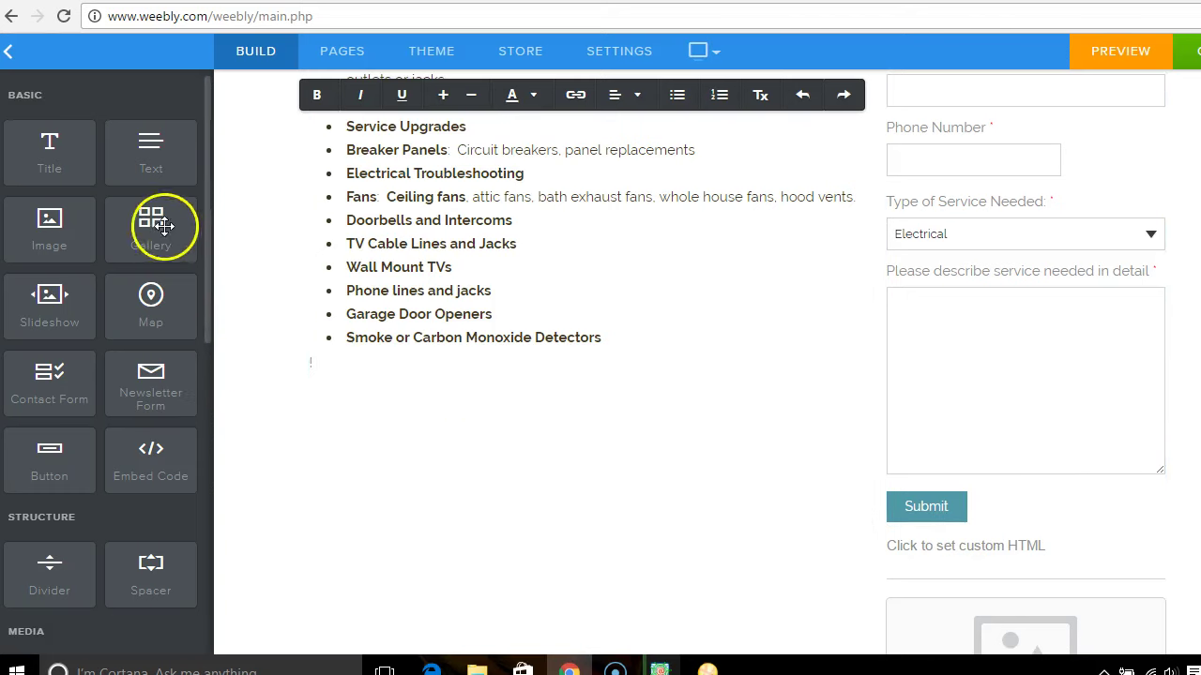
- Add a text element beneath the electrical list, check the competitor's carpentry page, and enter "Carpentry Services" in the new element
drag(150, 161, 151, 164)
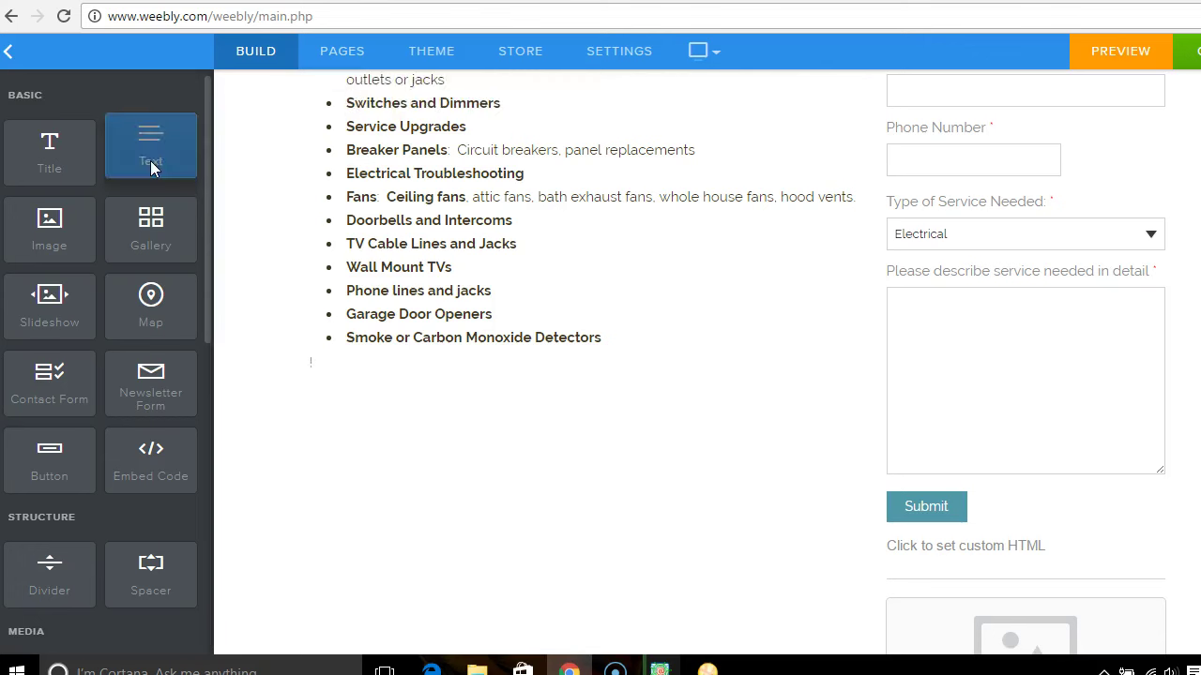
drag(177, 196, 403, 458)
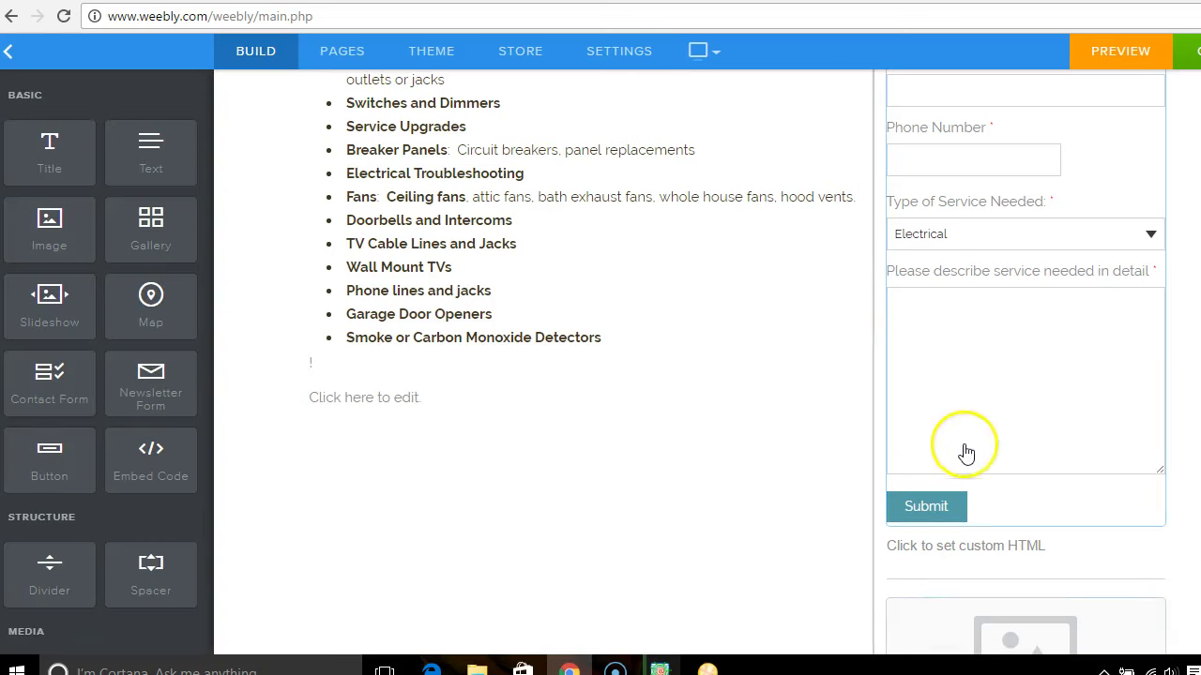
click(425, 400)
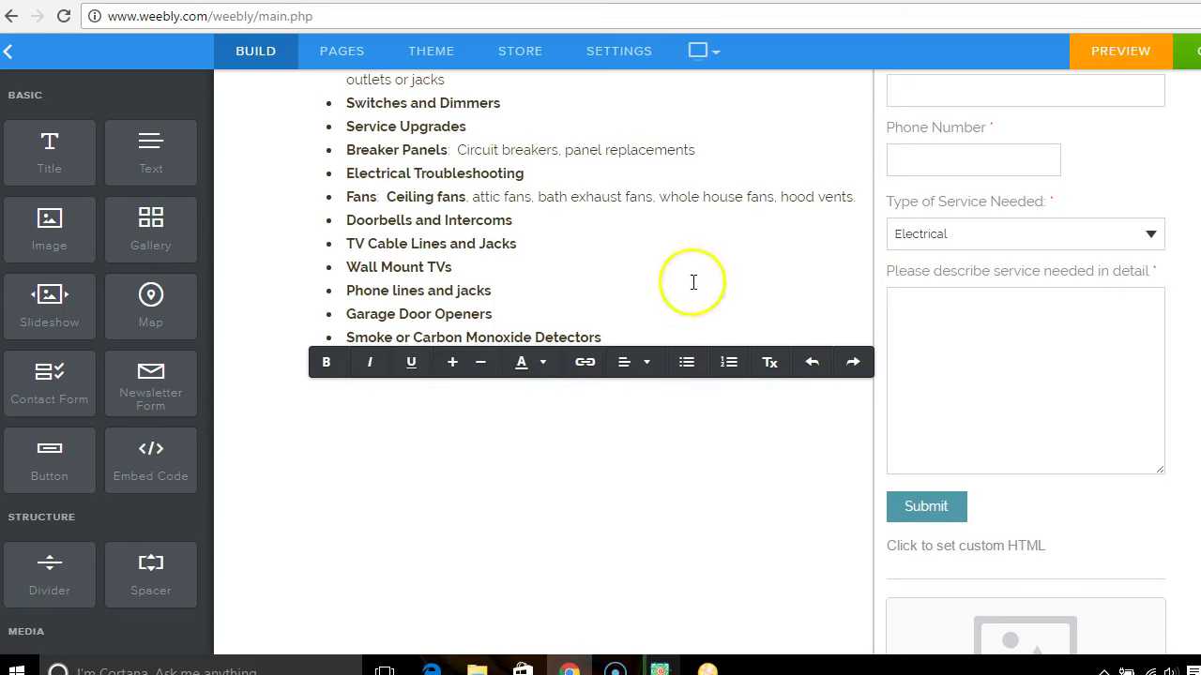
key(ctrl+Tab)
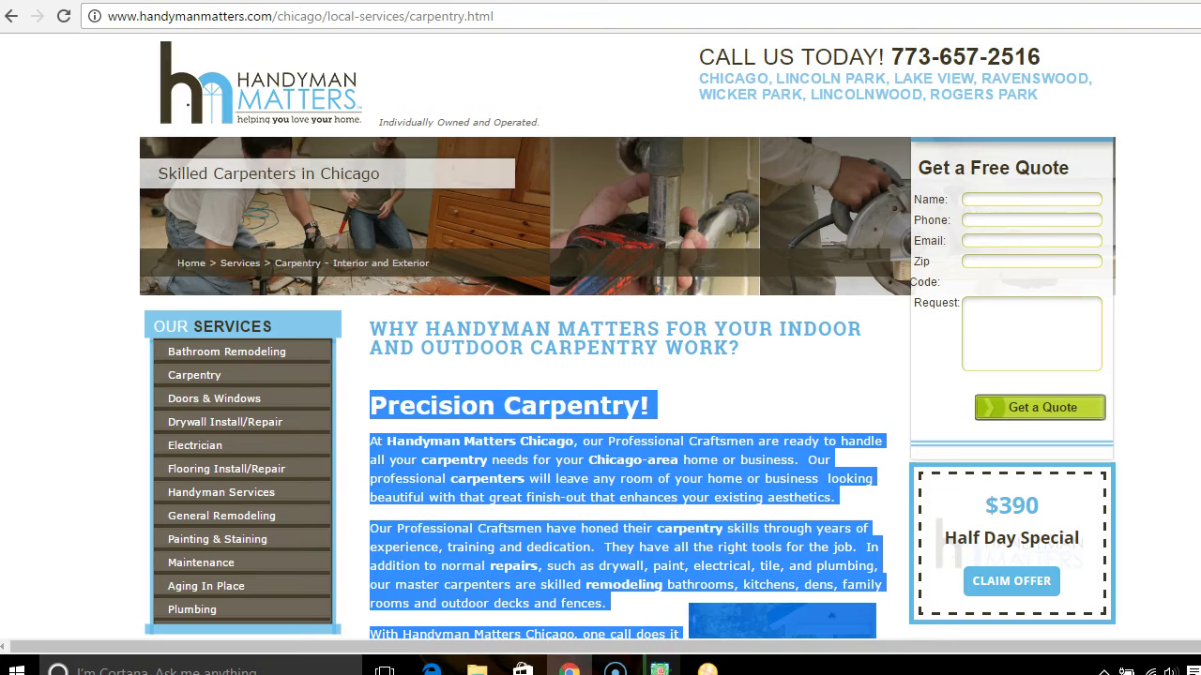
key(ctrl+Tab)
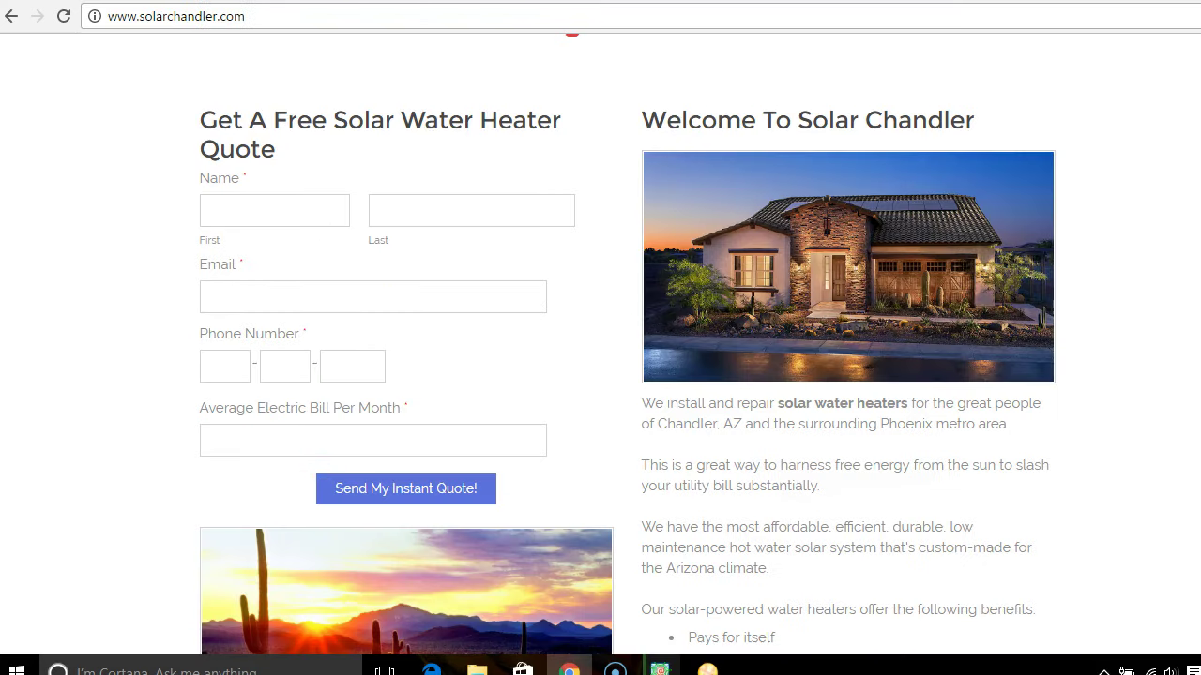
key(ctrl+Tab)
text(C)
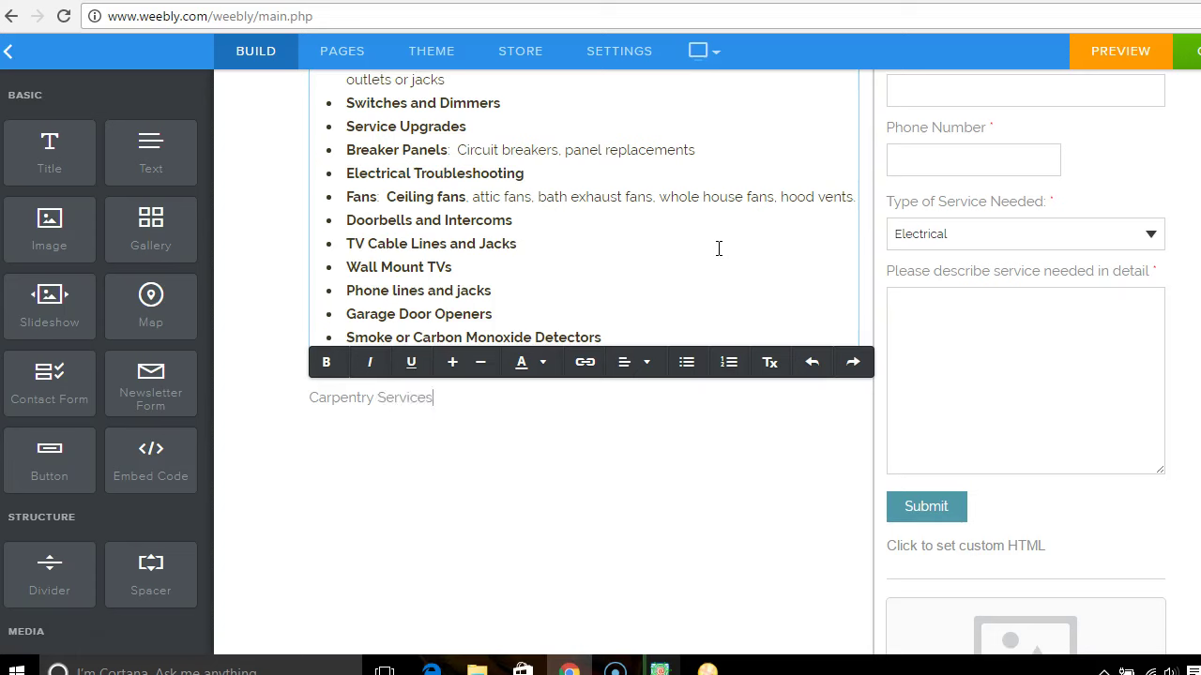
- Make the "Carpentry Services" line bold and increase its font size
drag(435, 401, 312, 404)
click(327, 364)
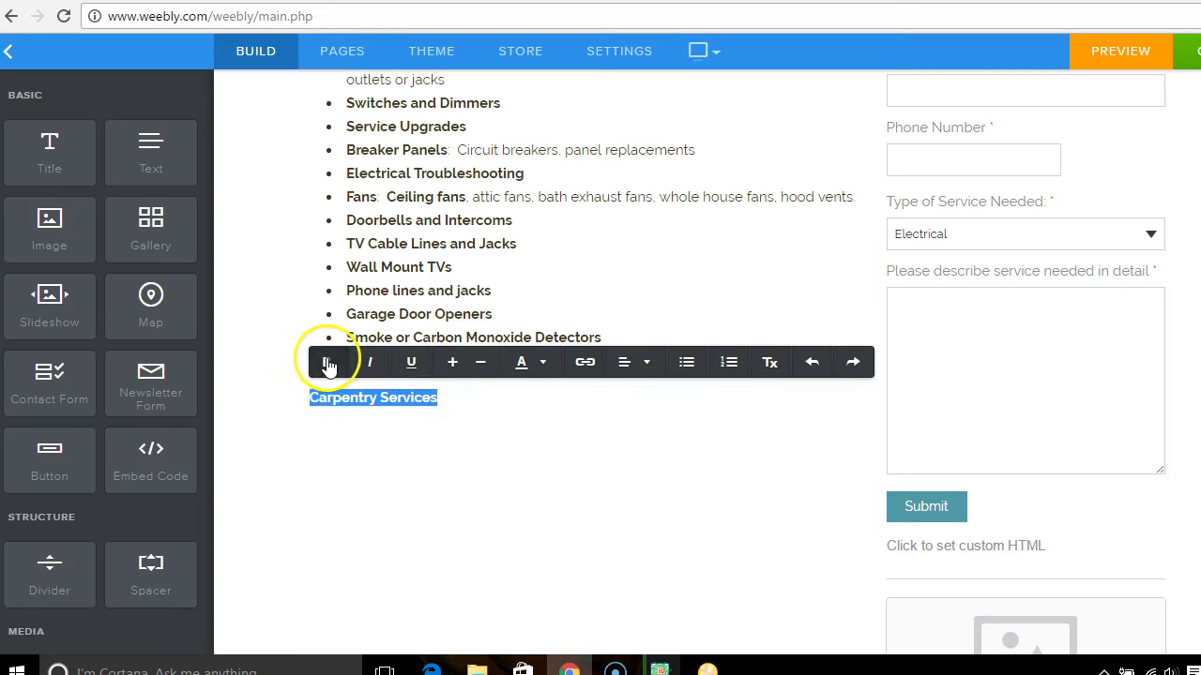
click(452, 364)
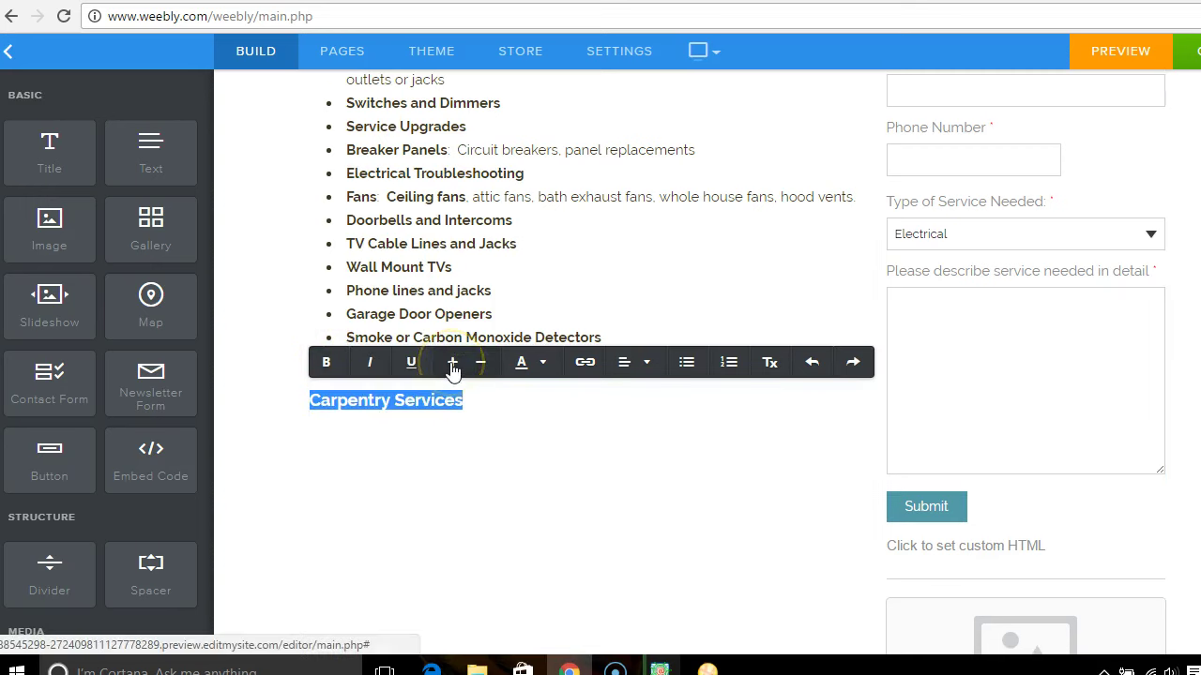
click(464, 403)
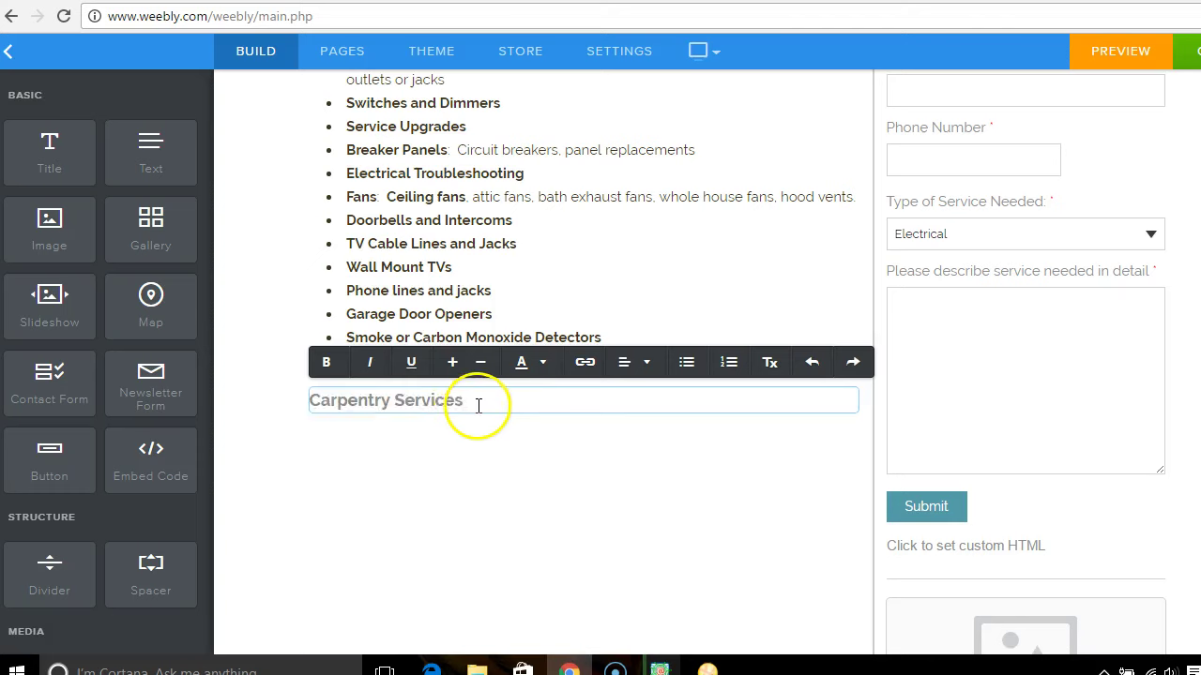
- Paste the copied service list and closing paragraphs on a new line beneath the "Carpentry Services" heading
key(Return)
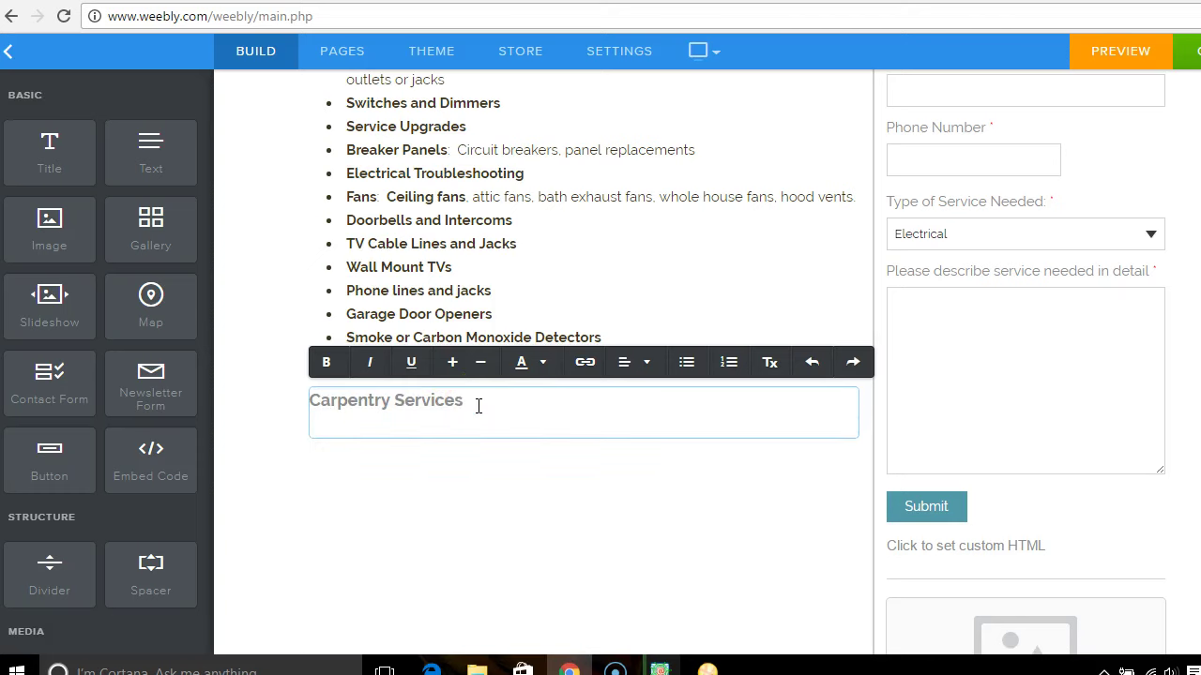
key(ctrl+z)
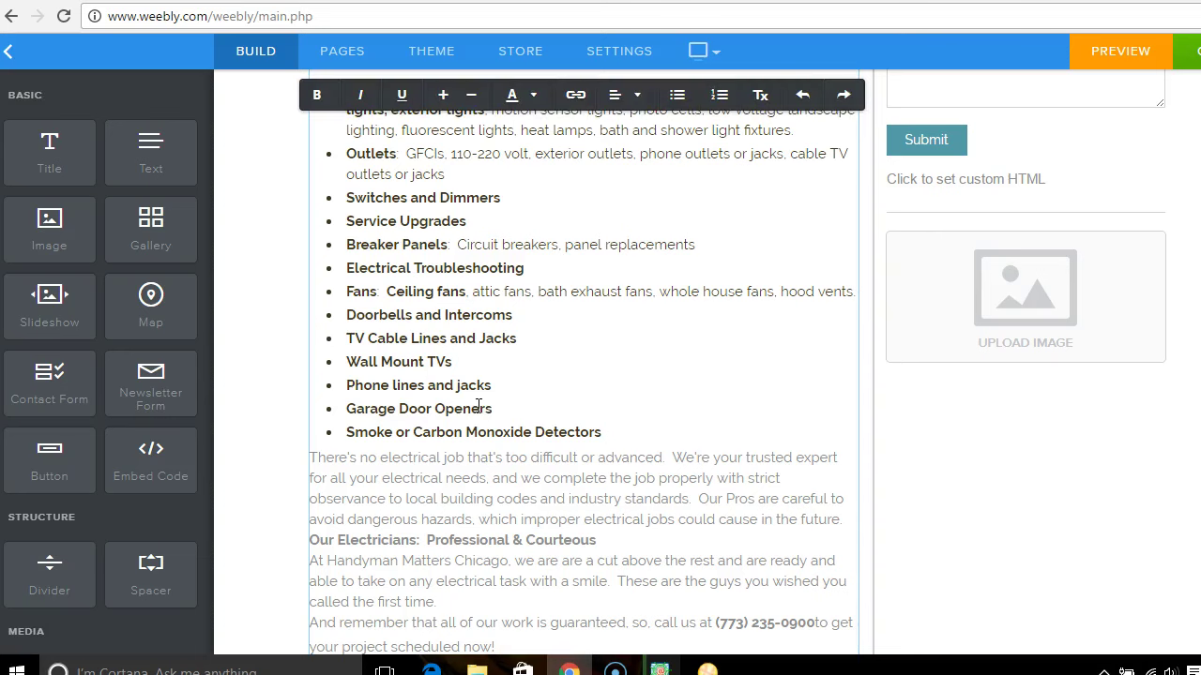
key(ctrl+y)
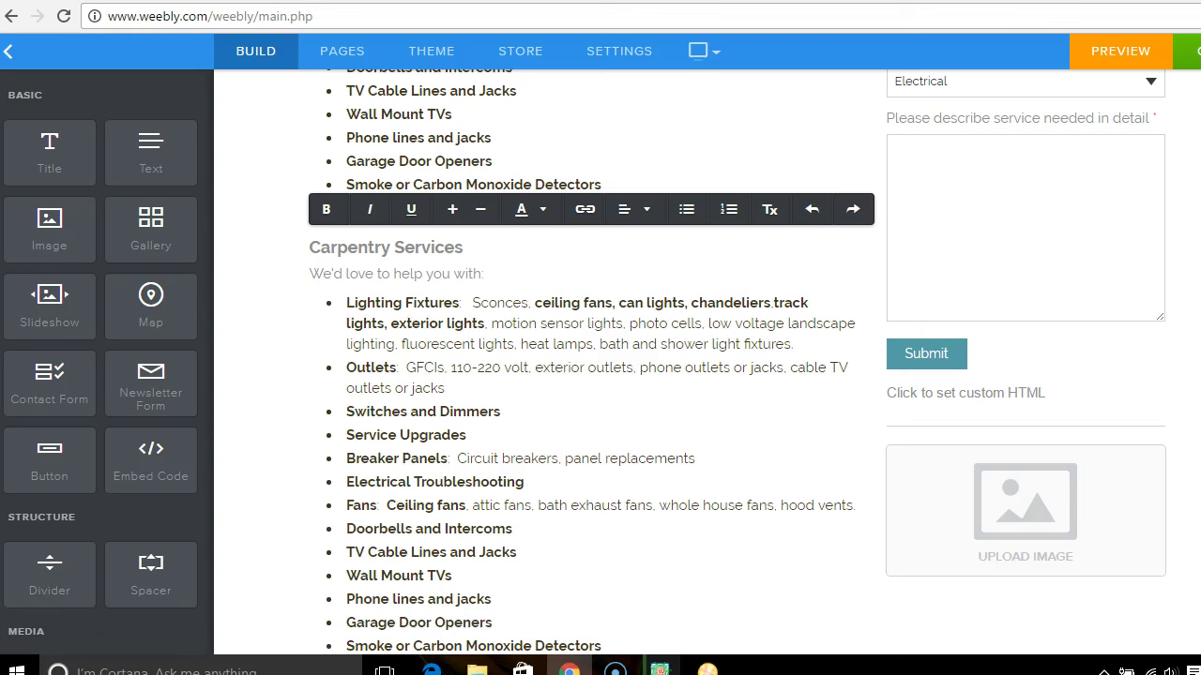
scroll(582, 376, down, 4)
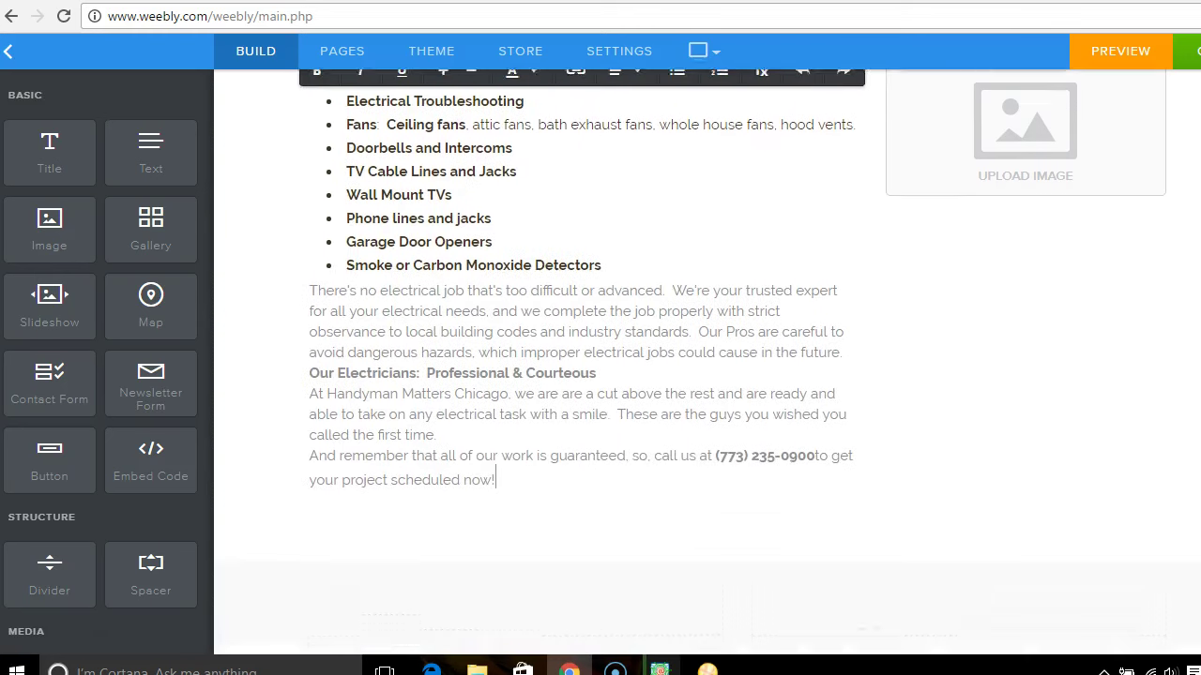
scroll(582, 376, down, 1)
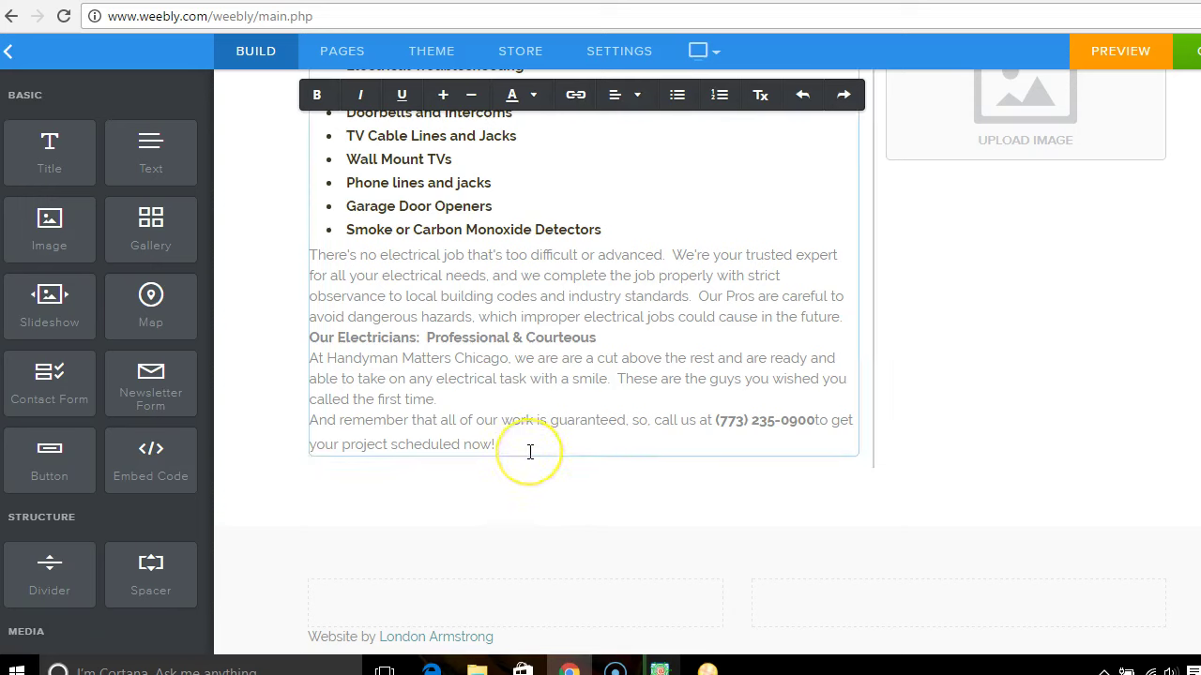
- Delete everything after the Breaker Panels item in the carpentry section and add a text element beneath it
click(765, 423)
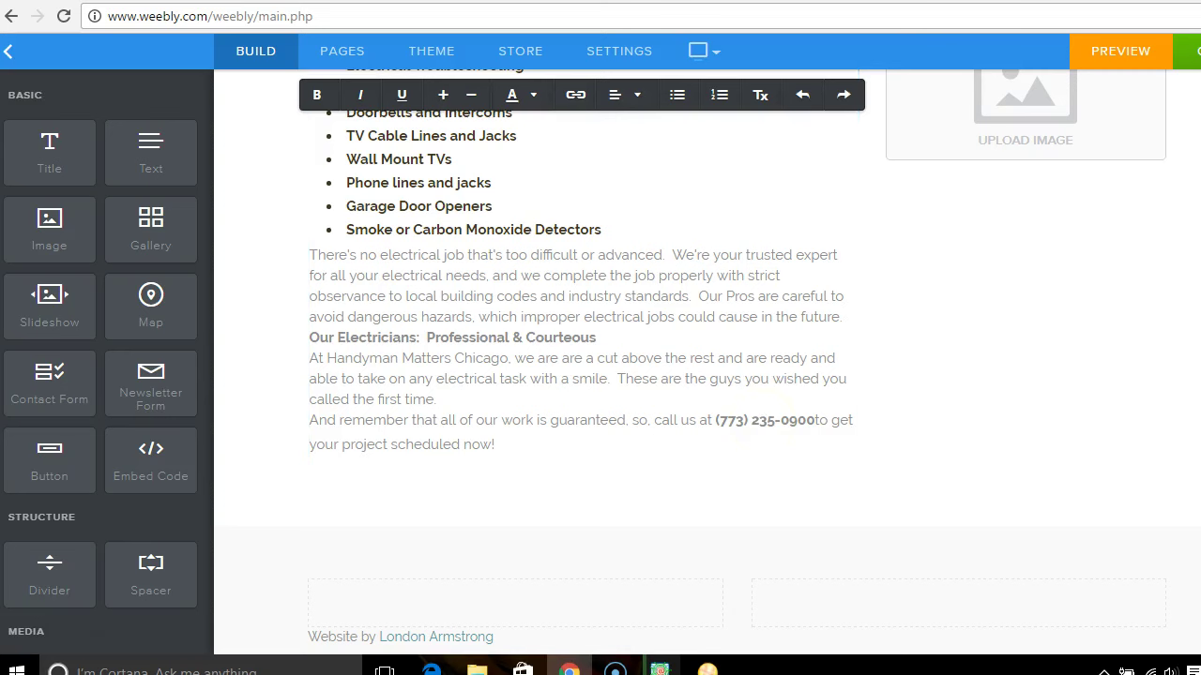
scroll(582, 356, up, 3)
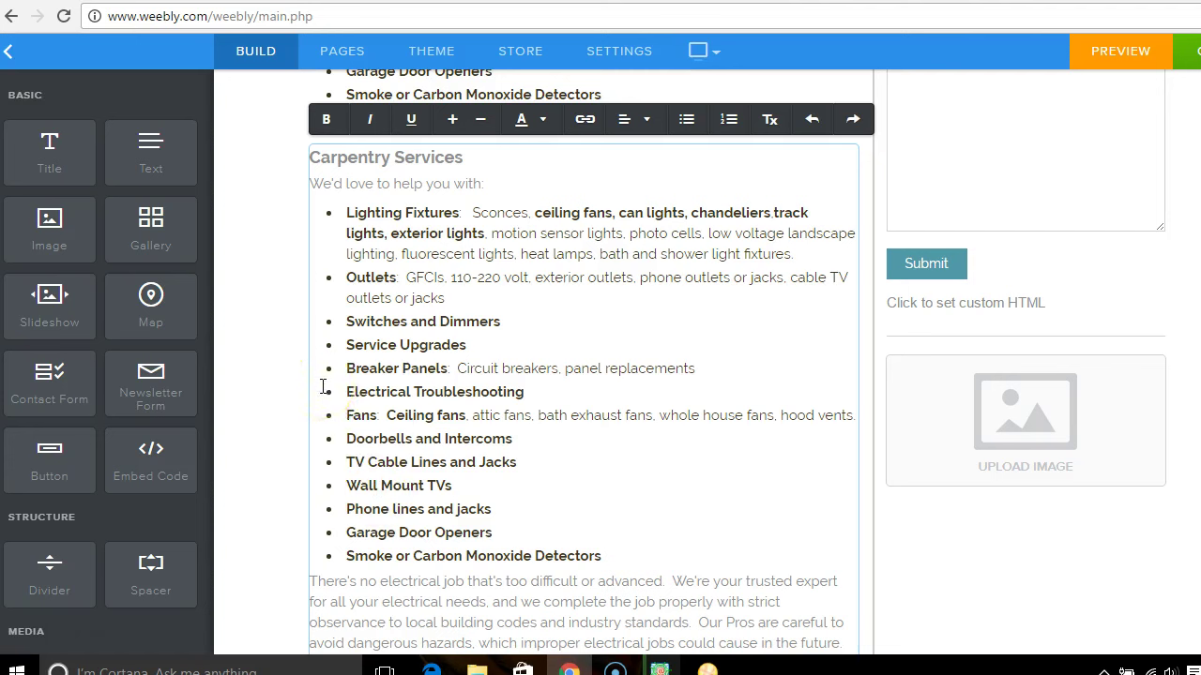
drag(326, 398, 585, 635)
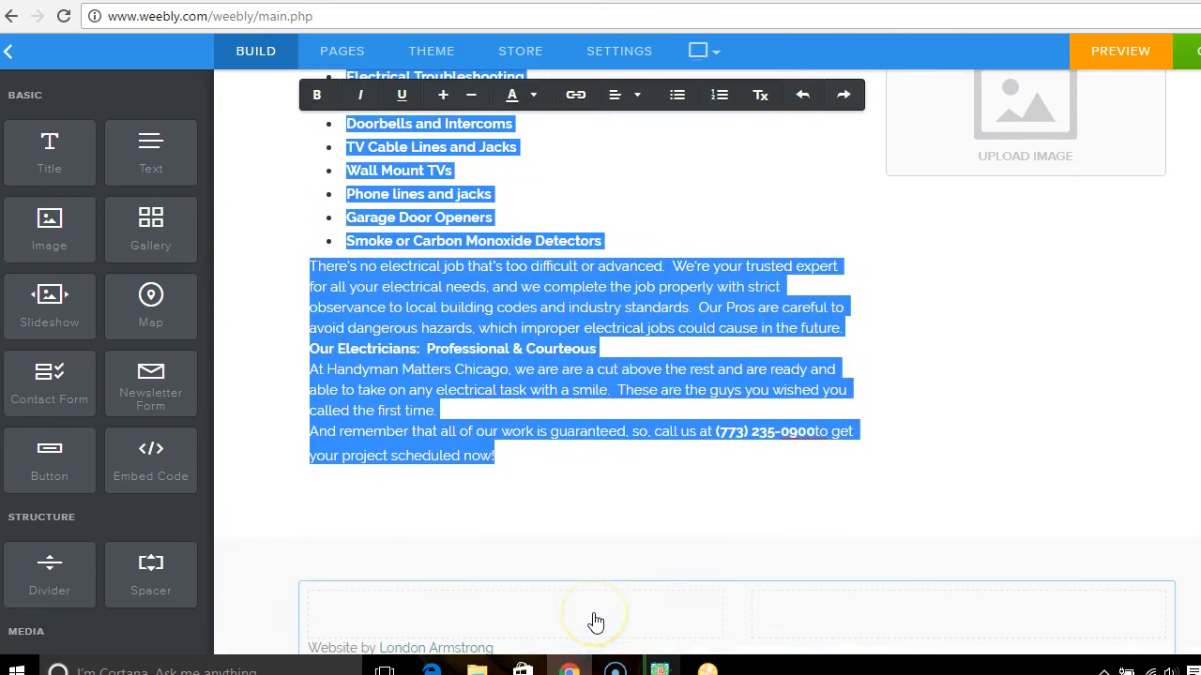
key(BackSpace)
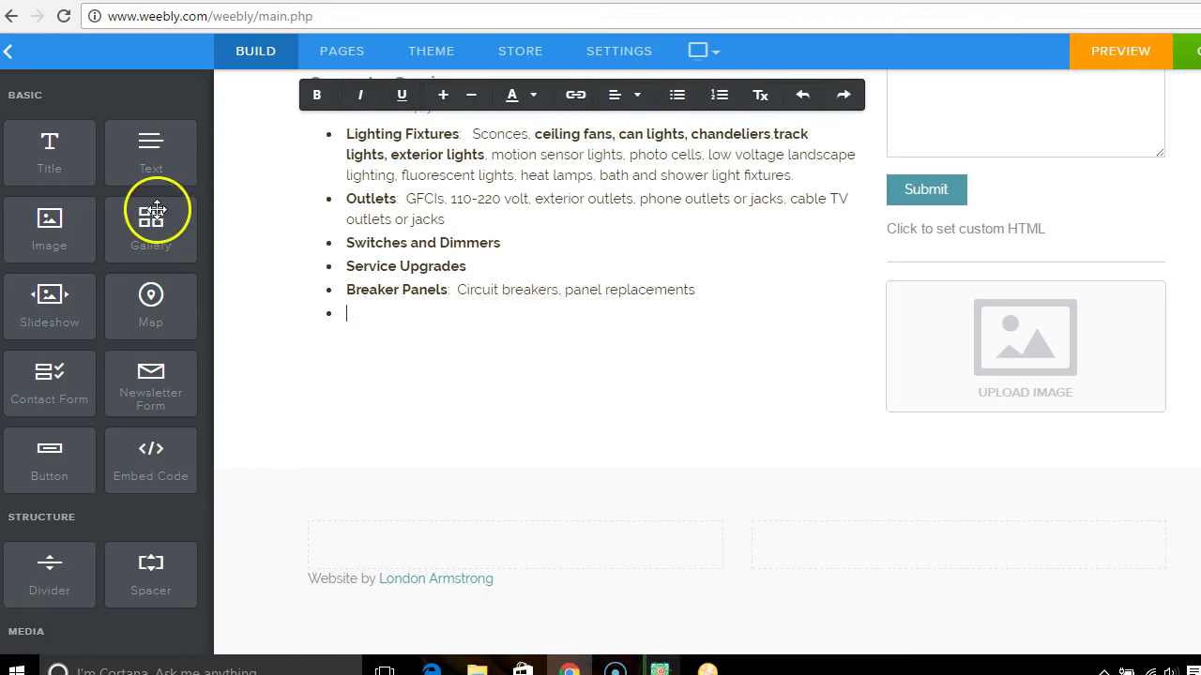
drag(151, 154, 391, 401)
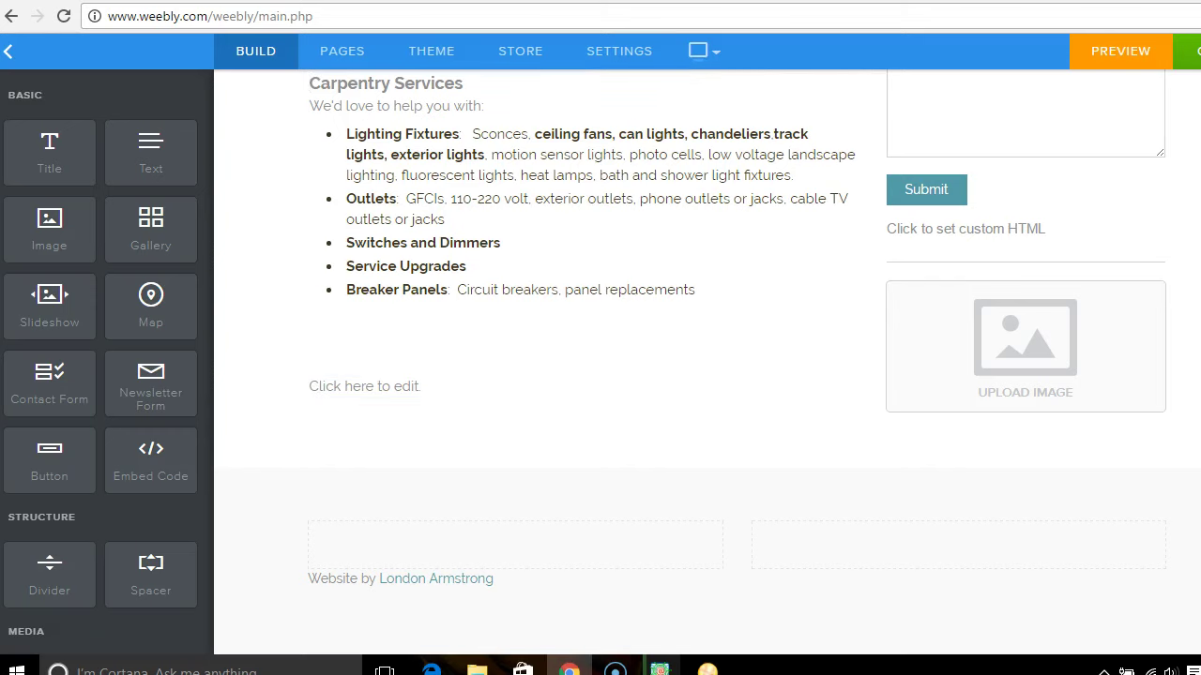
- Check the competitor's services list and enter "Drywall Install & Repair" in the new text element beneath the carpentry section
click(971, 1)
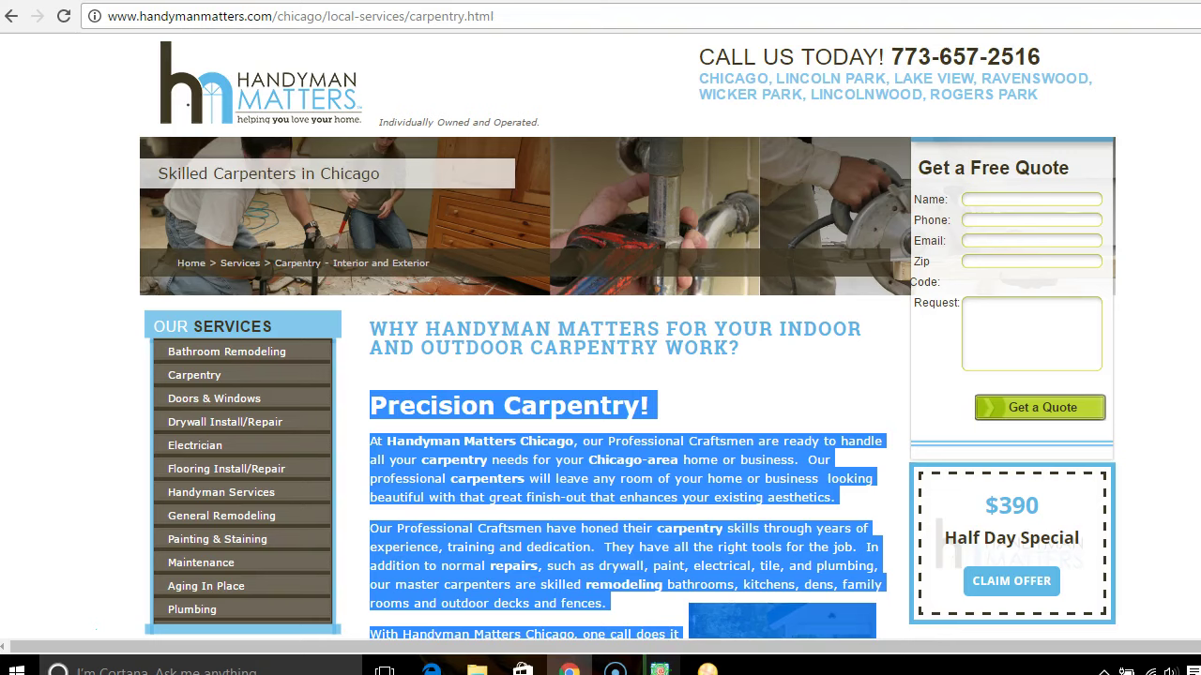
key(ctrl+Tab)
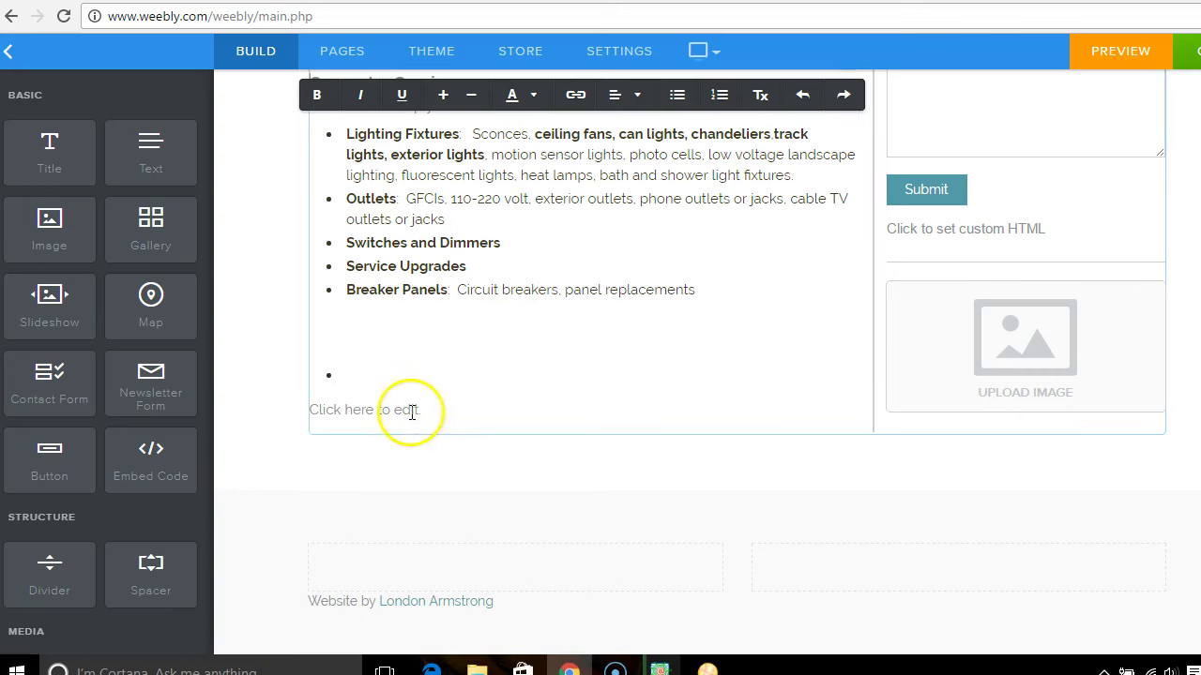
click(413, 413)
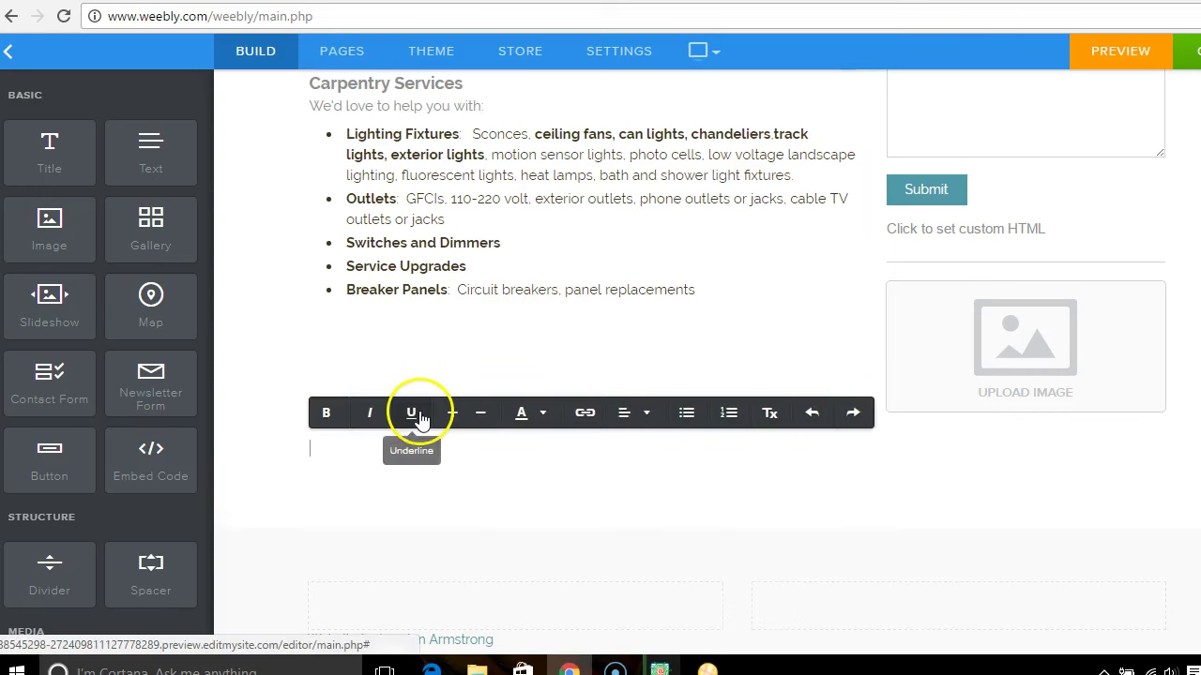
text(Dry)
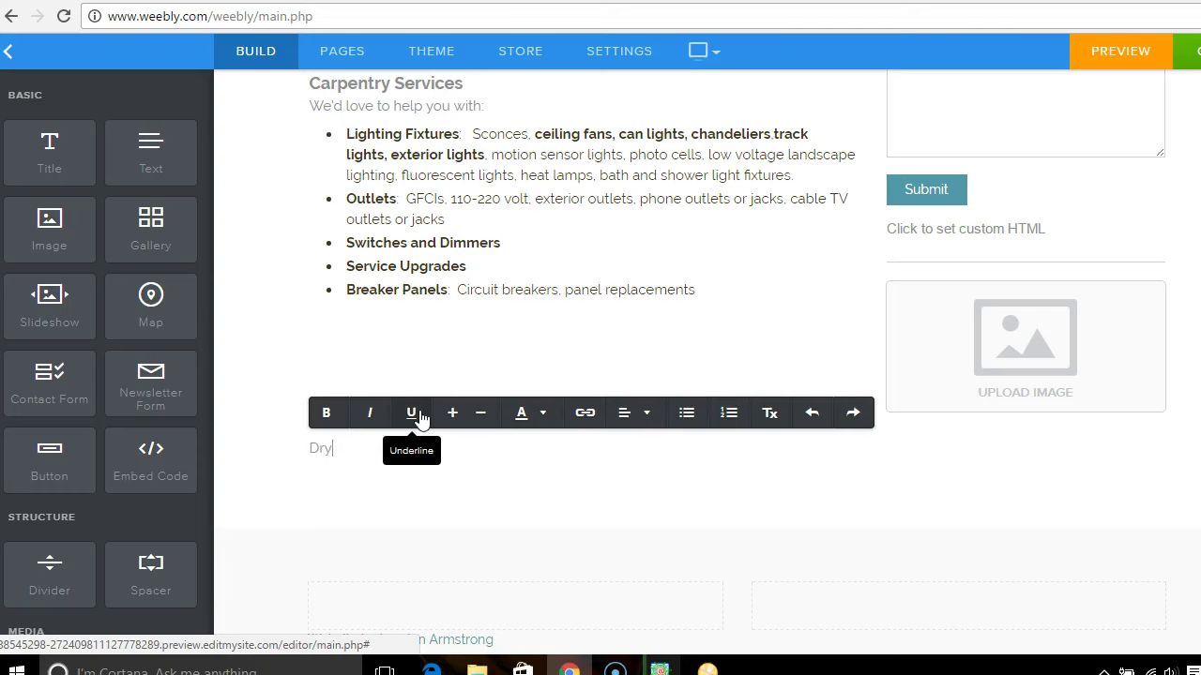
text(wall Install & Repair)
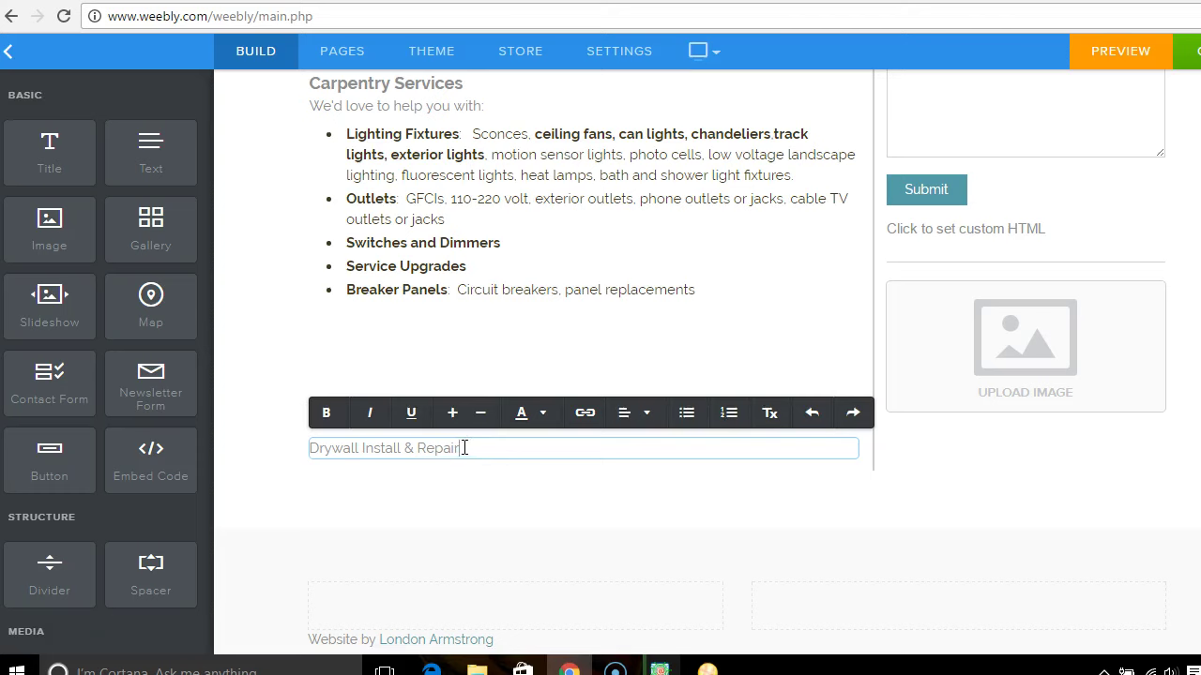
- Make the "Drywall Install & Repair" line bold and increase its font size
drag(464, 448, 328, 425)
click(327, 414)
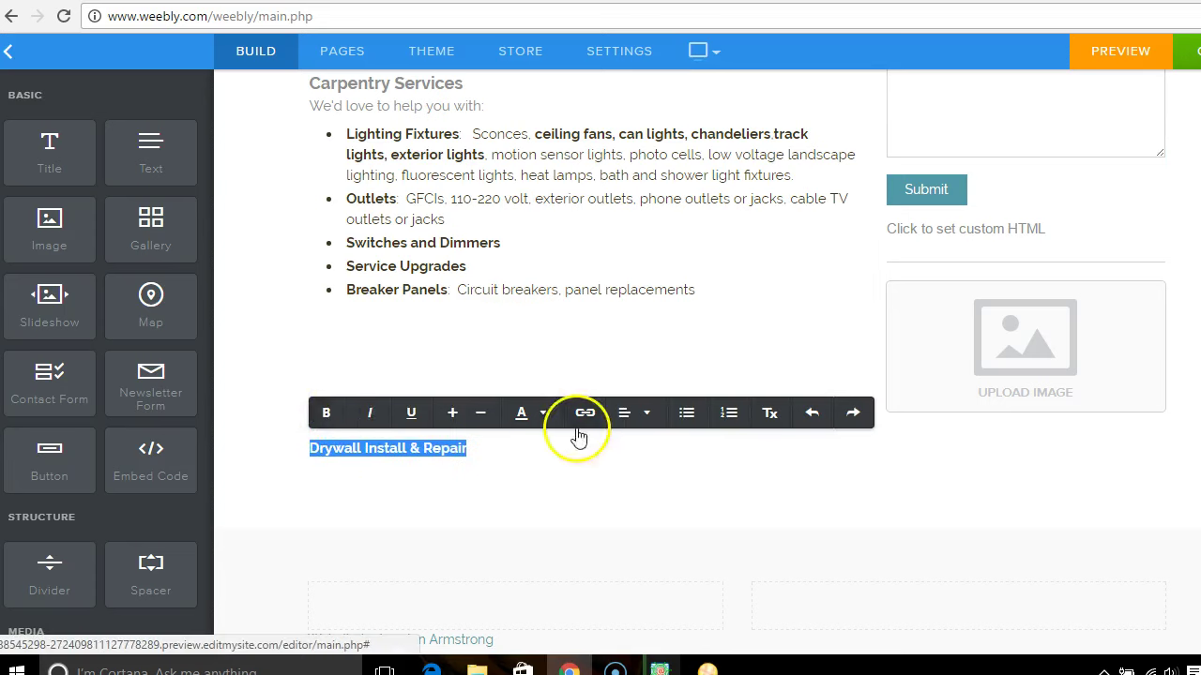
click(452, 414)
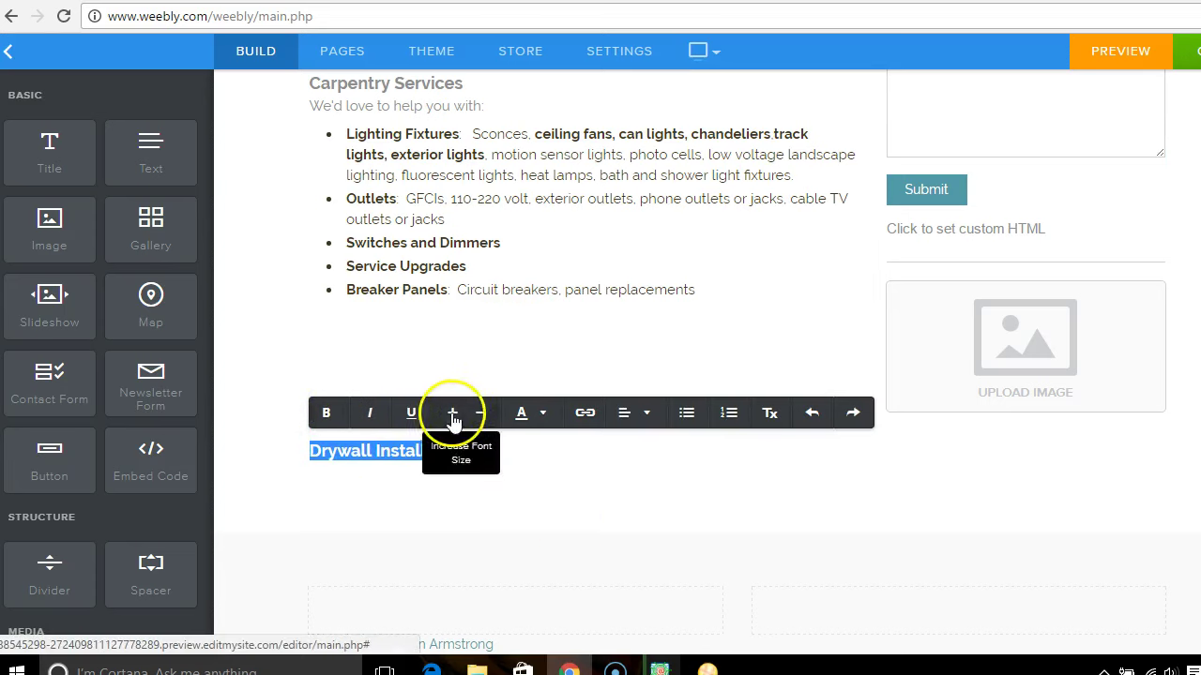
- Add a blank line and three lines of random placeholder text beneath the "Drywall Install & Repair" heading
click(539, 454)
key(Return)
key(Return)
text(dlfjdfjf;fdfajfdfjafdffdfa)
key(Return)
text(adfafdafadfdfdaffdsfadsf)
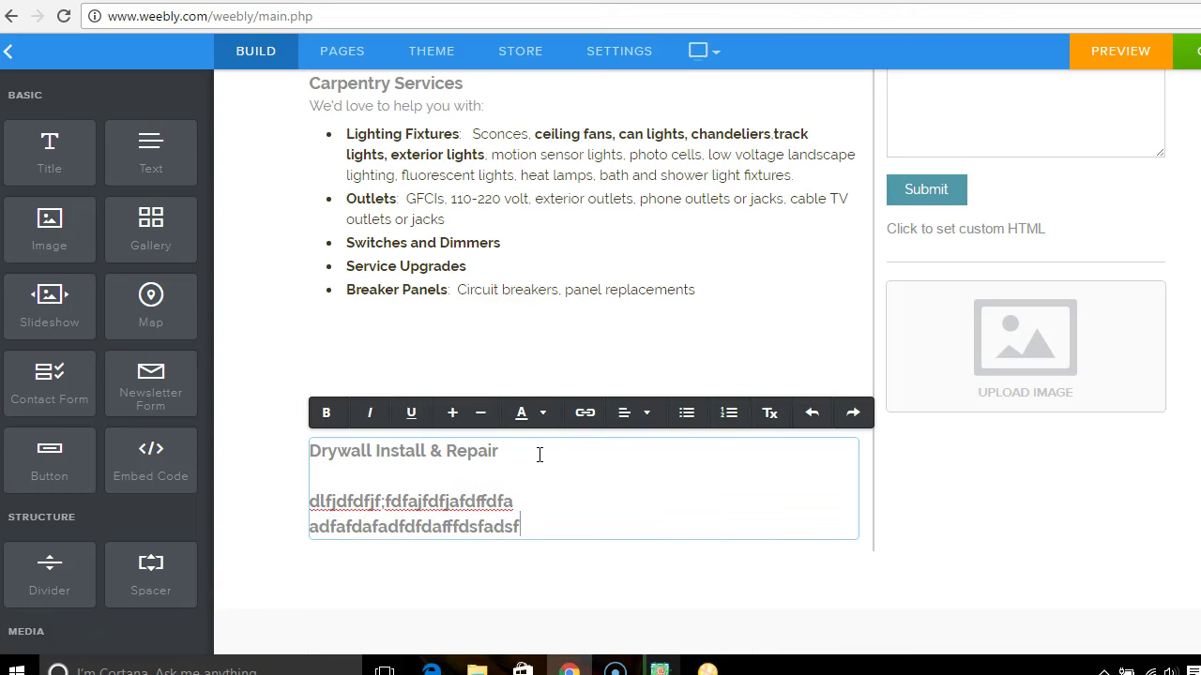
key(Return)
text(adfafdafdfafds)
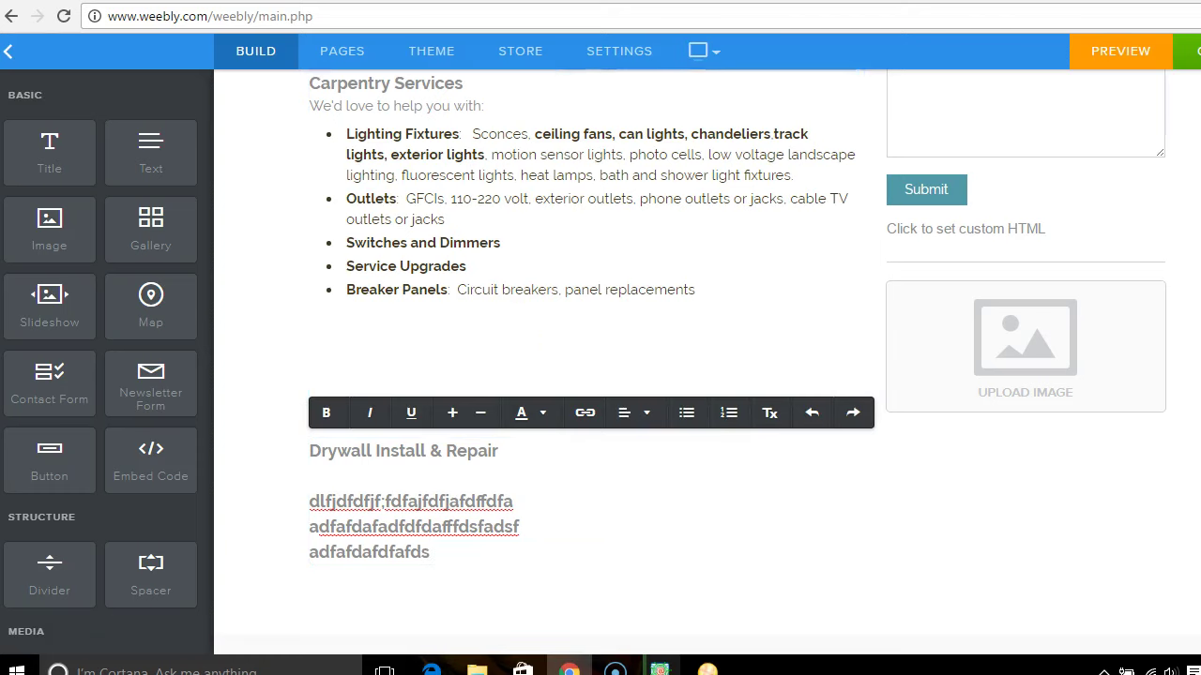
- Review the page from the carpentry section up to the title and image placeholder above the quote form
scroll(600, 375, up, 4)
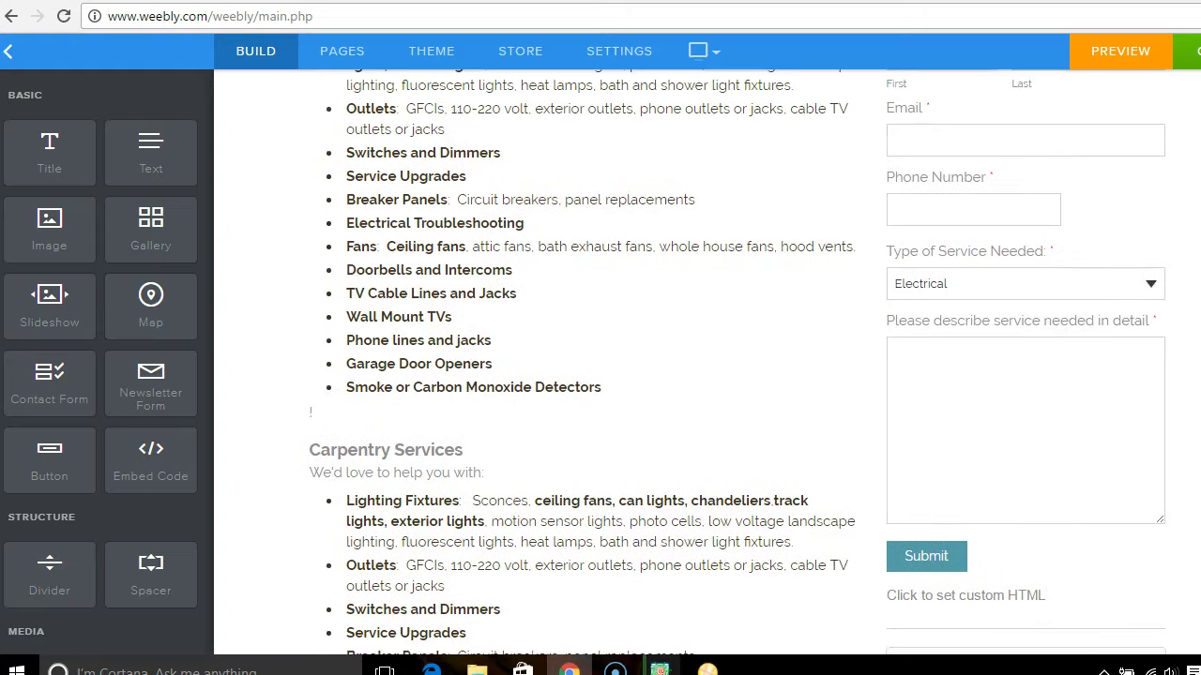
scroll(600, 375, up, 3)
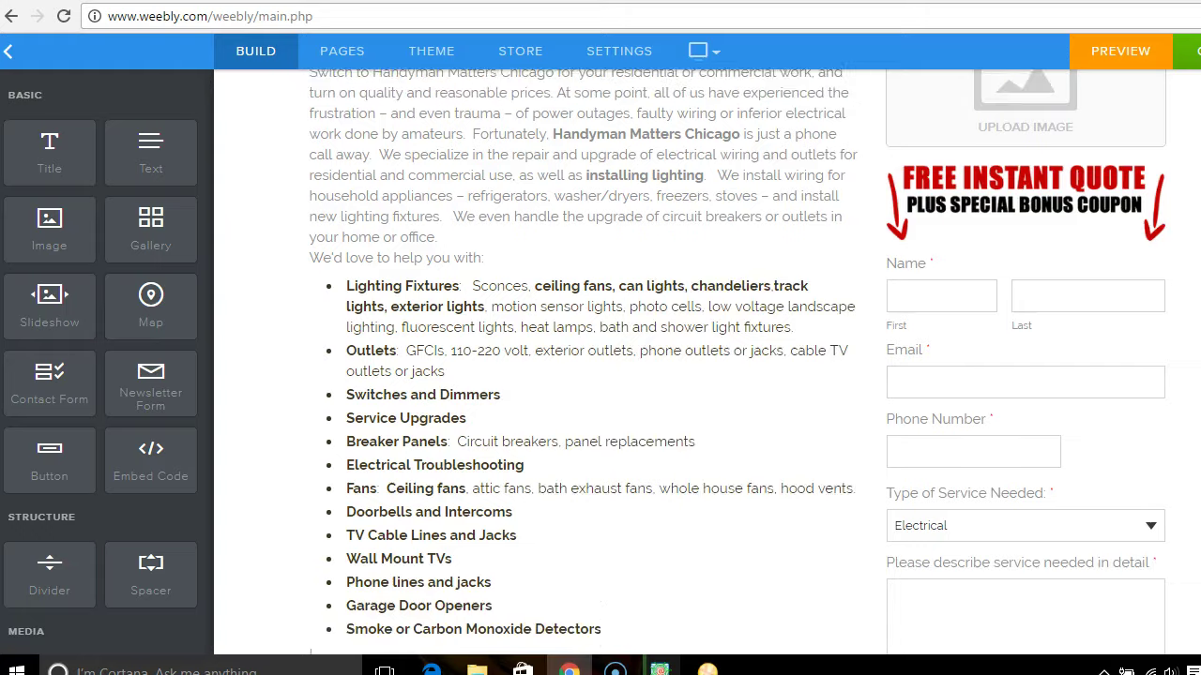
scroll(600, 376, up, 1)
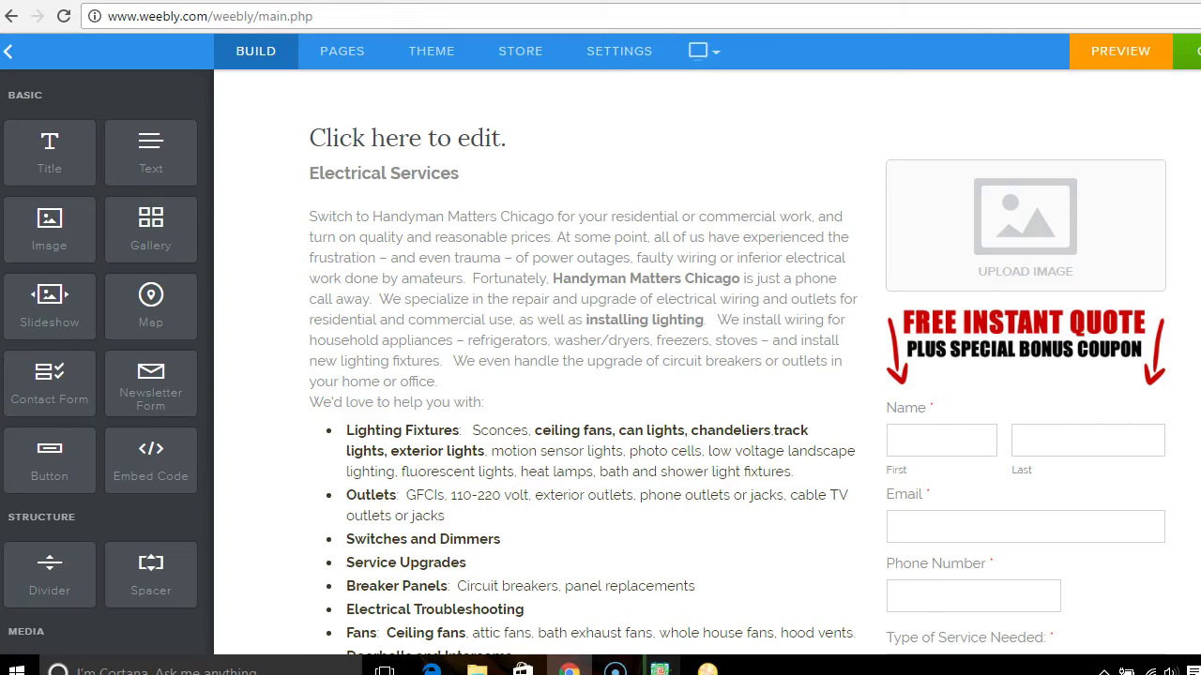
- Enter google.com in a new browser tab and look over the photos and layout of the solarchandler.com example site
key(ctrl+t)
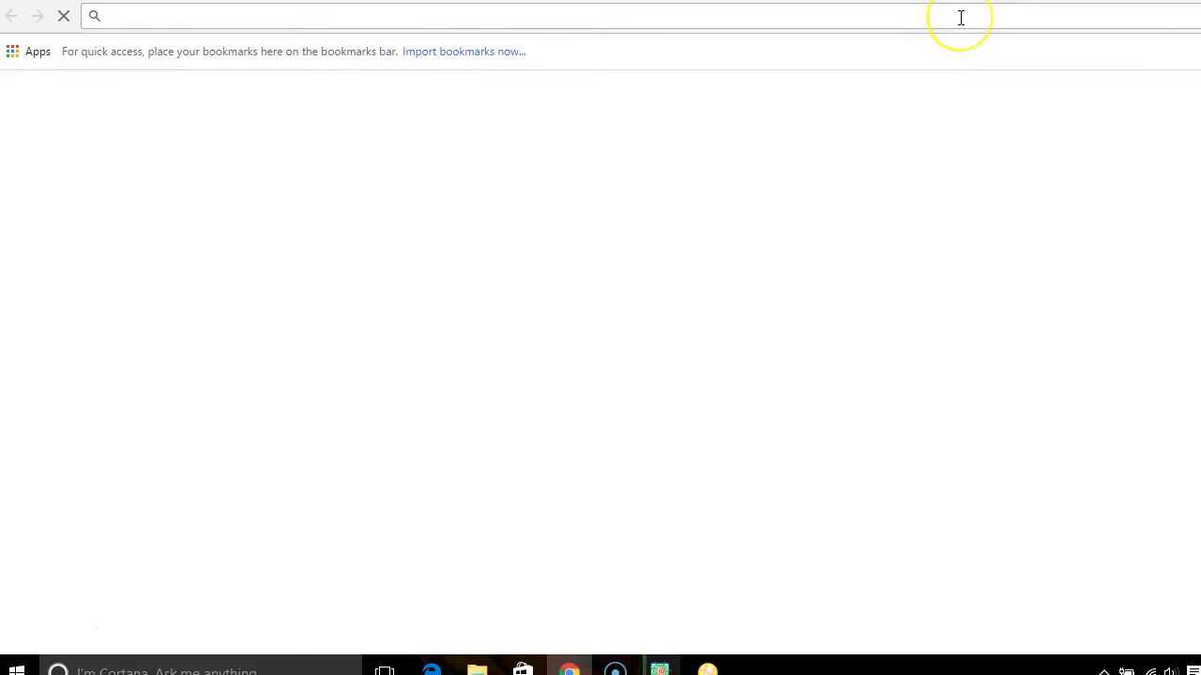
text(google.com)
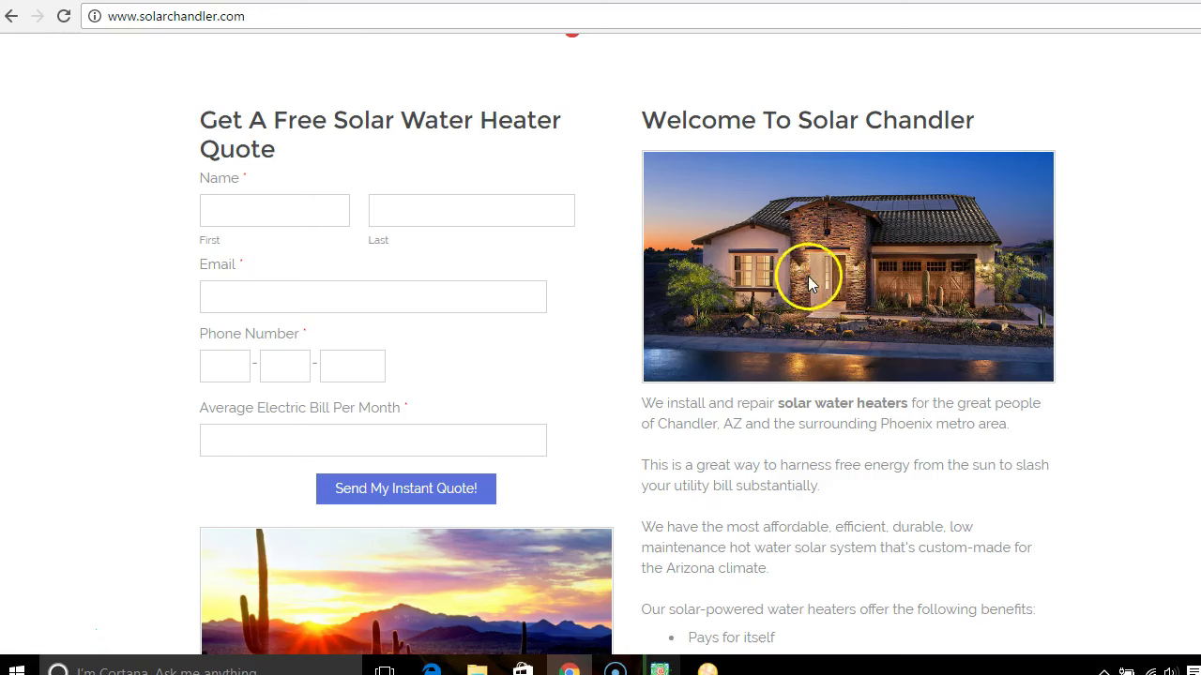
scroll(628, 345, down, 2)
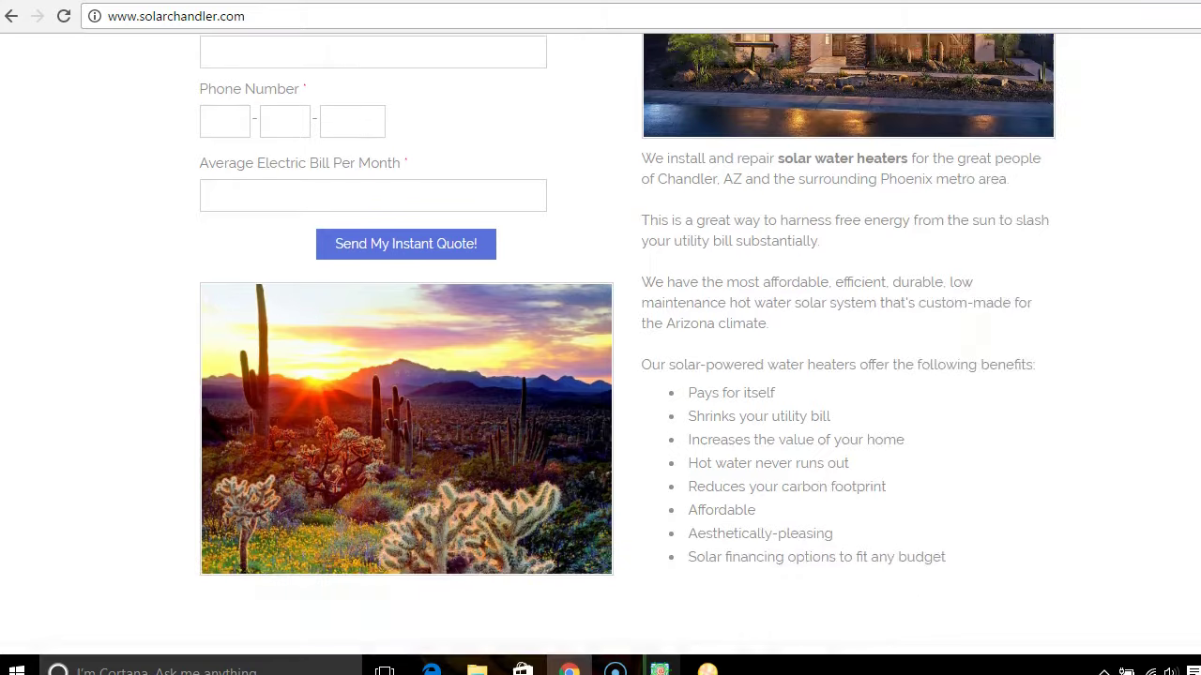
scroll(903, 46, up, 4)
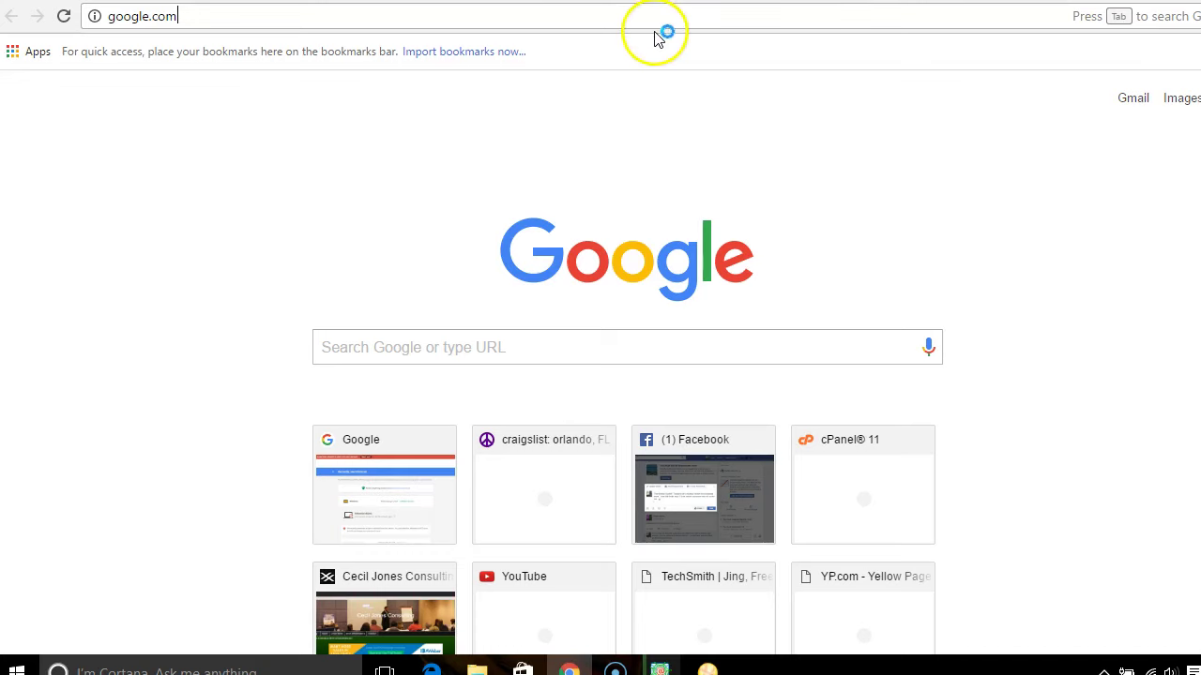
- Load Google and search for "handyman orlando"
key(Return)
click(634, 347)
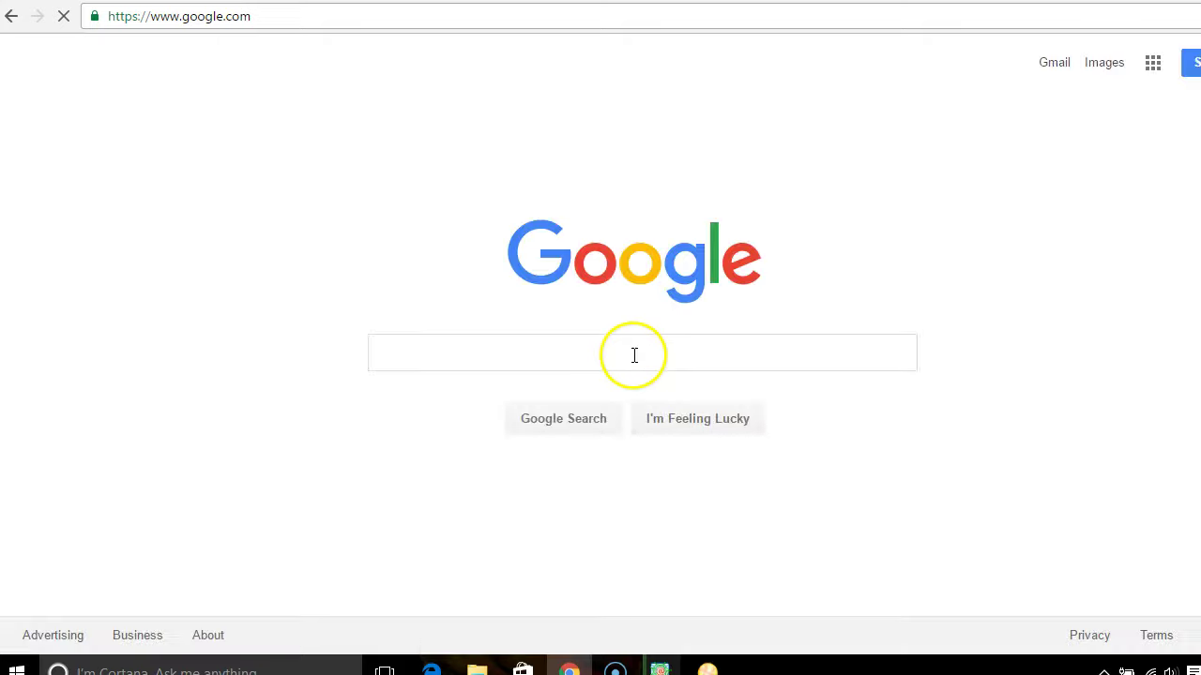
text(handyman)
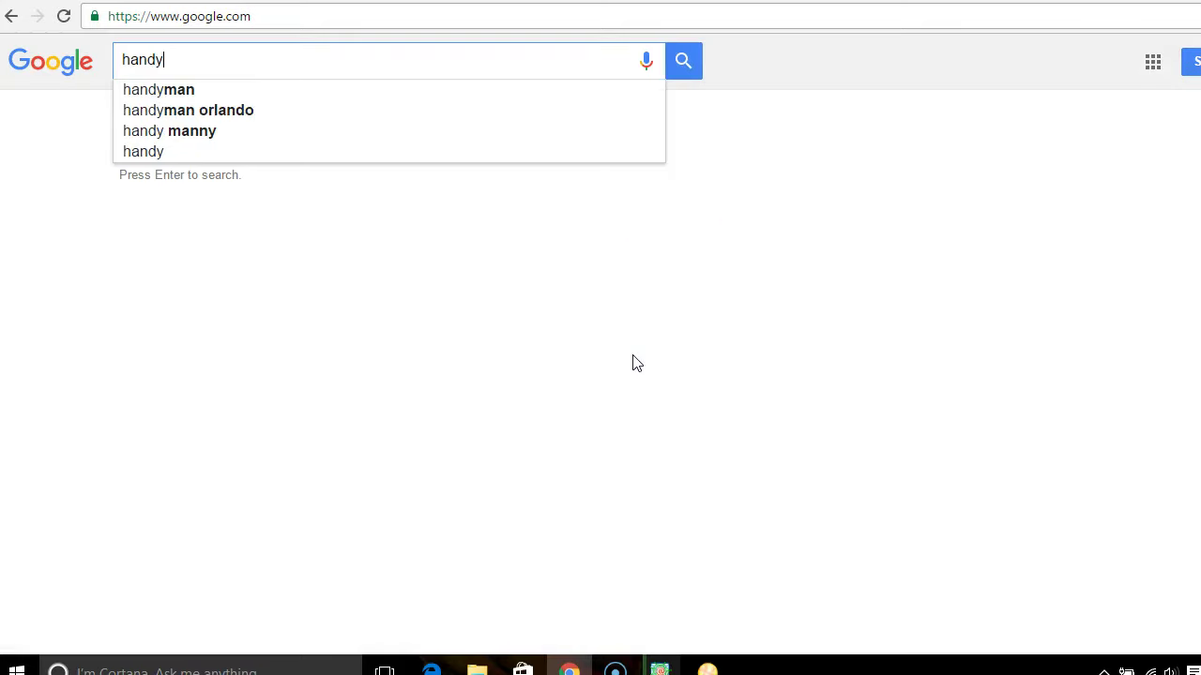
key(BackSpace)
text(man )
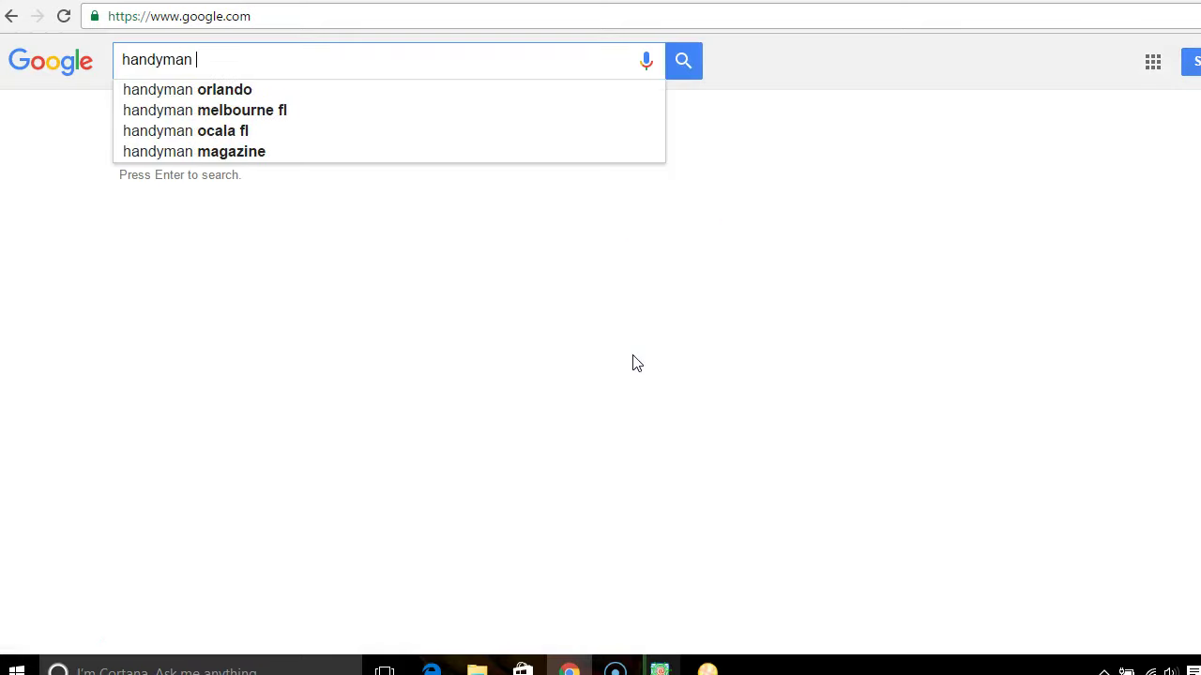
text(orlando)
key(Return)
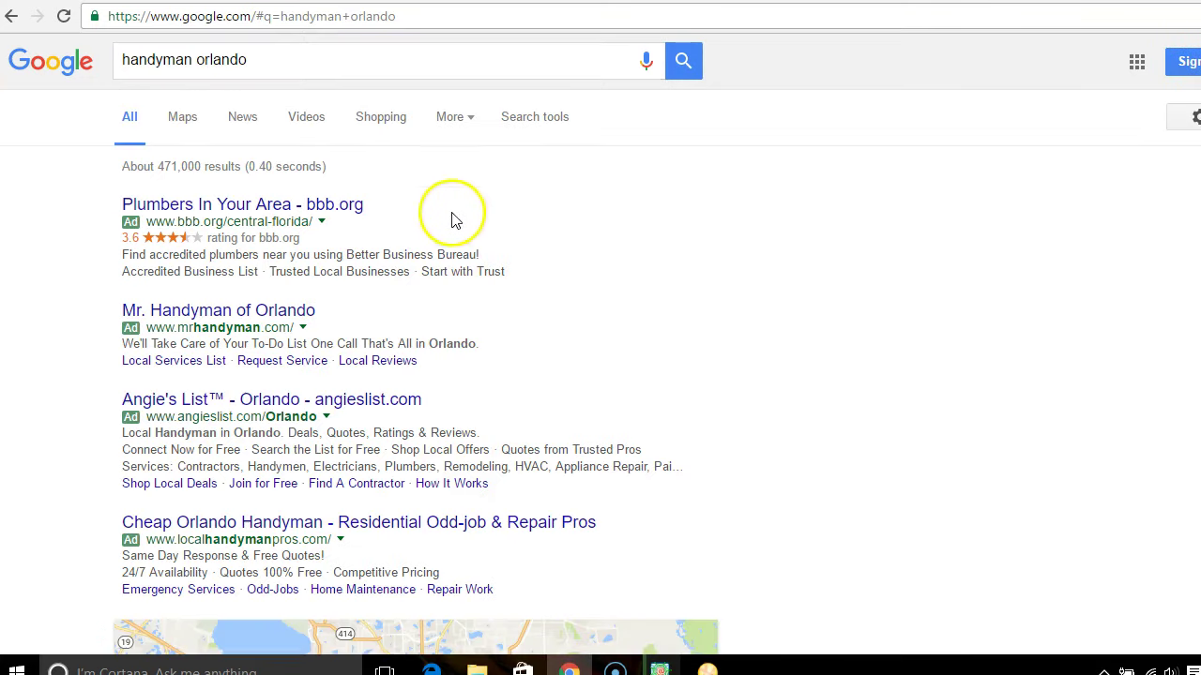
- Show the image results for the search and open the preview of the kitchen photo with purple pendant lights
click(473, 124)
click(472, 160)
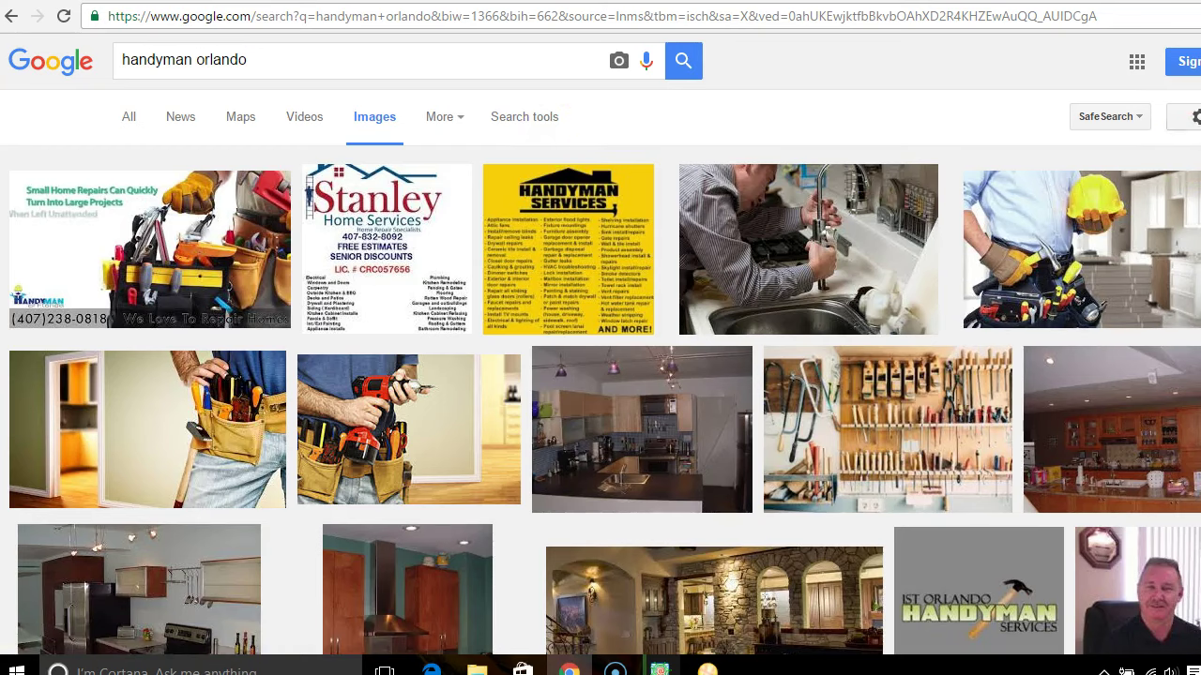
scroll(1097, 207, down, 2)
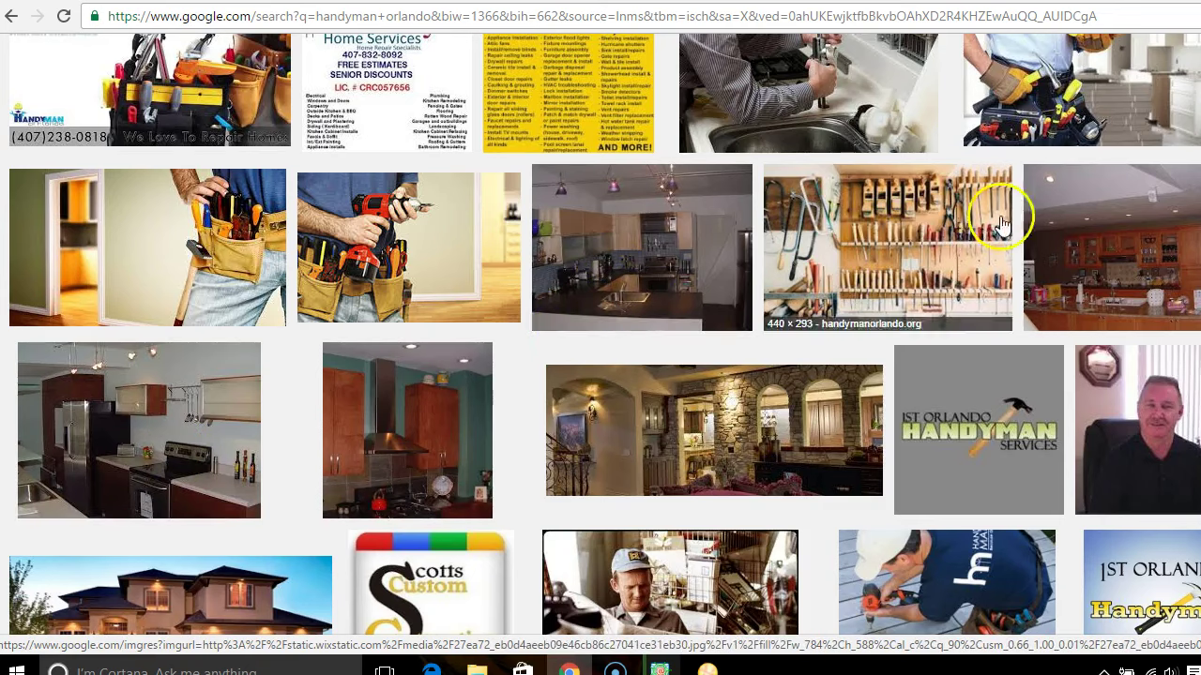
click(678, 255)
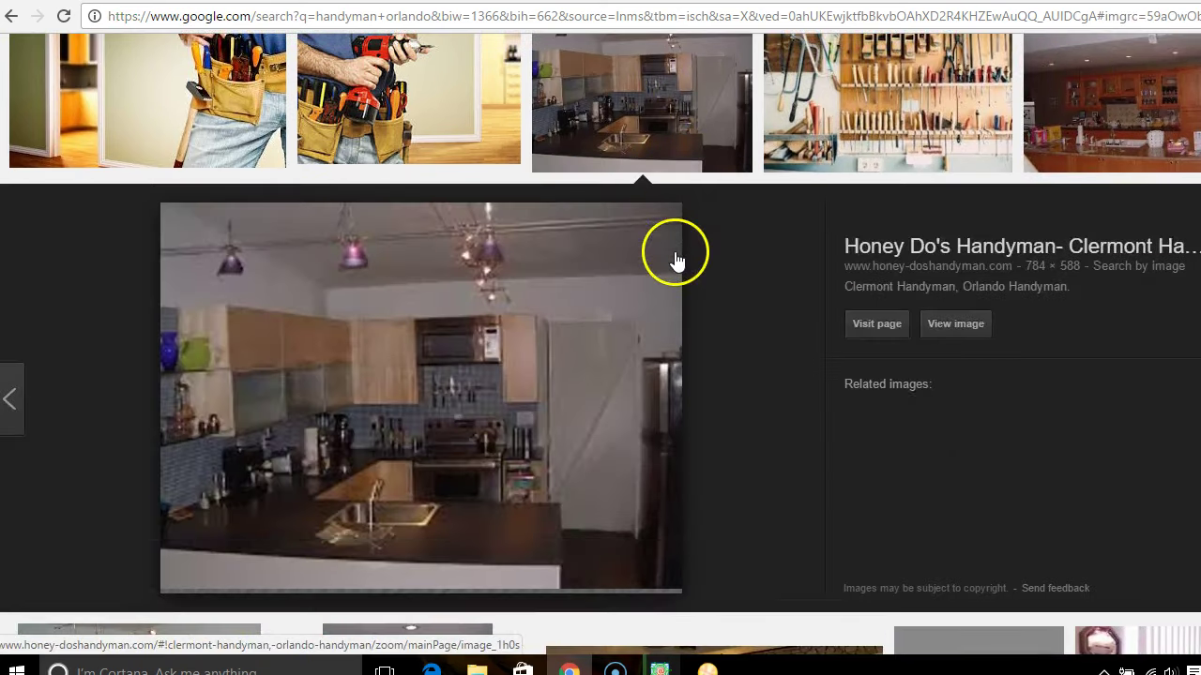
click(466, 437)
right_click(463, 436)
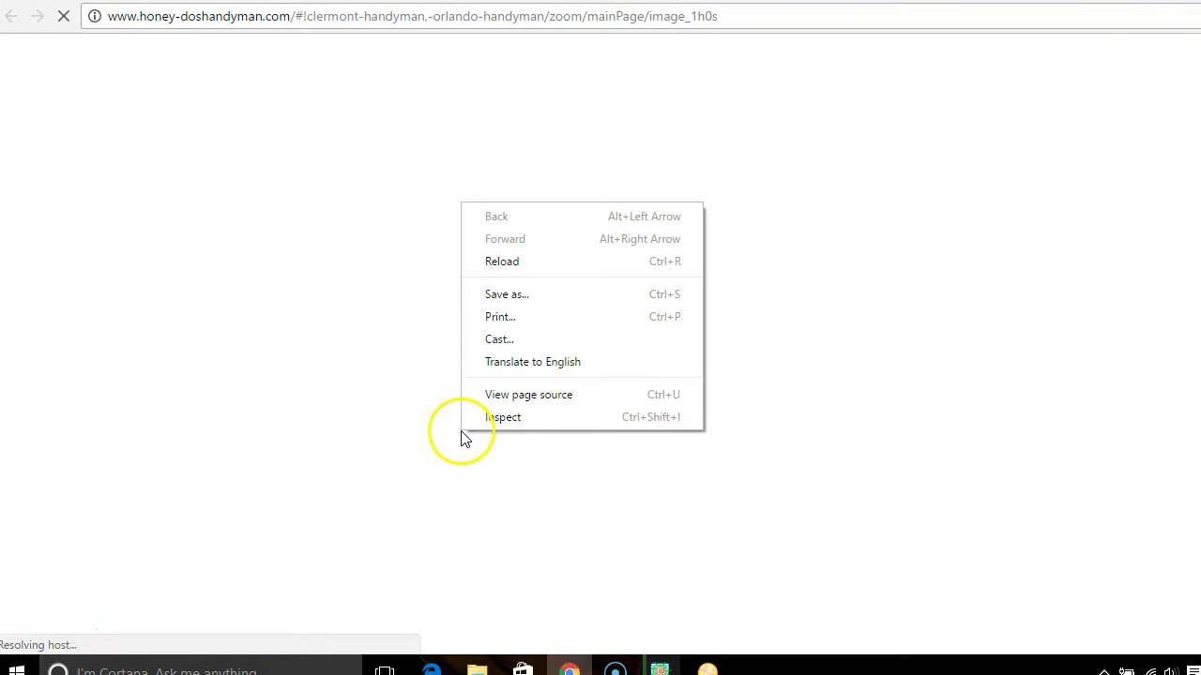
click(333, 398)
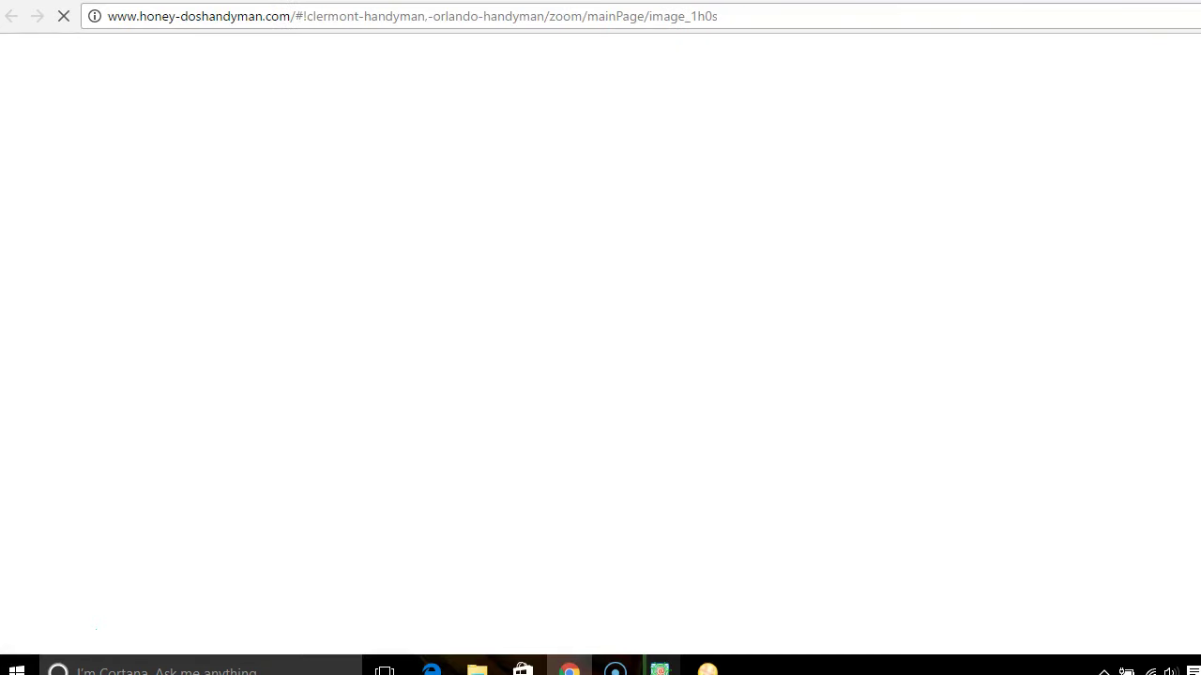
click(945, 1)
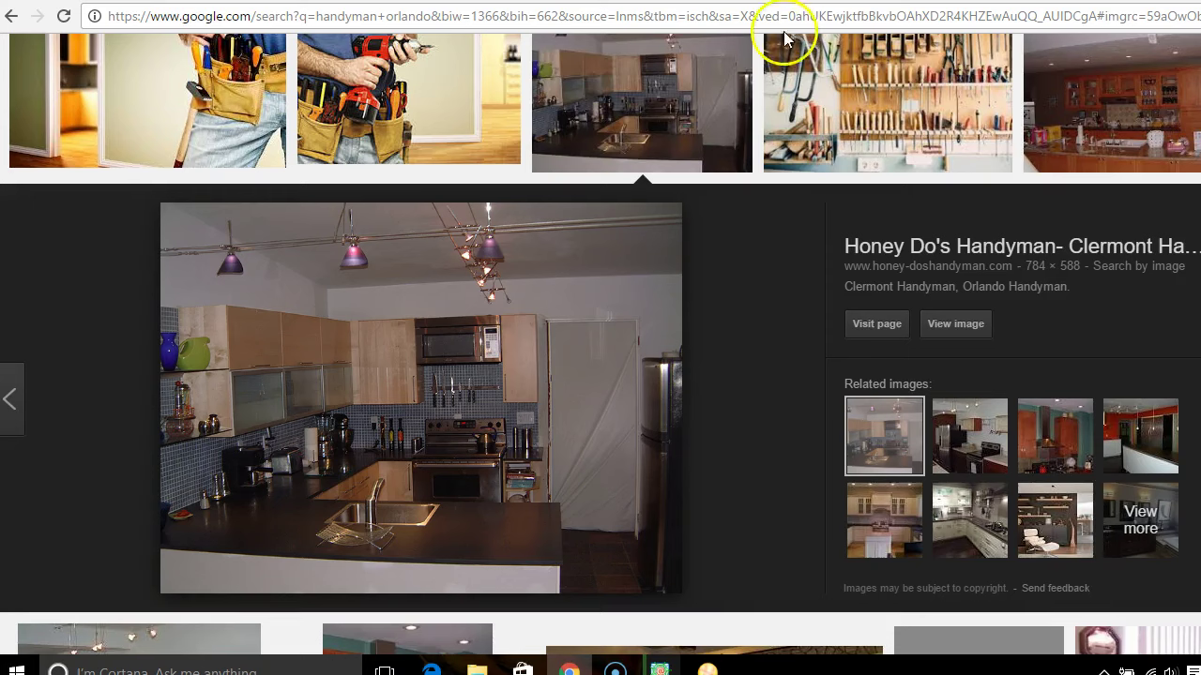
- Save the kitchen photo as handyman-kitchen in the "Handy man pics and stuff" folder under Grapevine Media Company, and close its preview
right_click(471, 363)
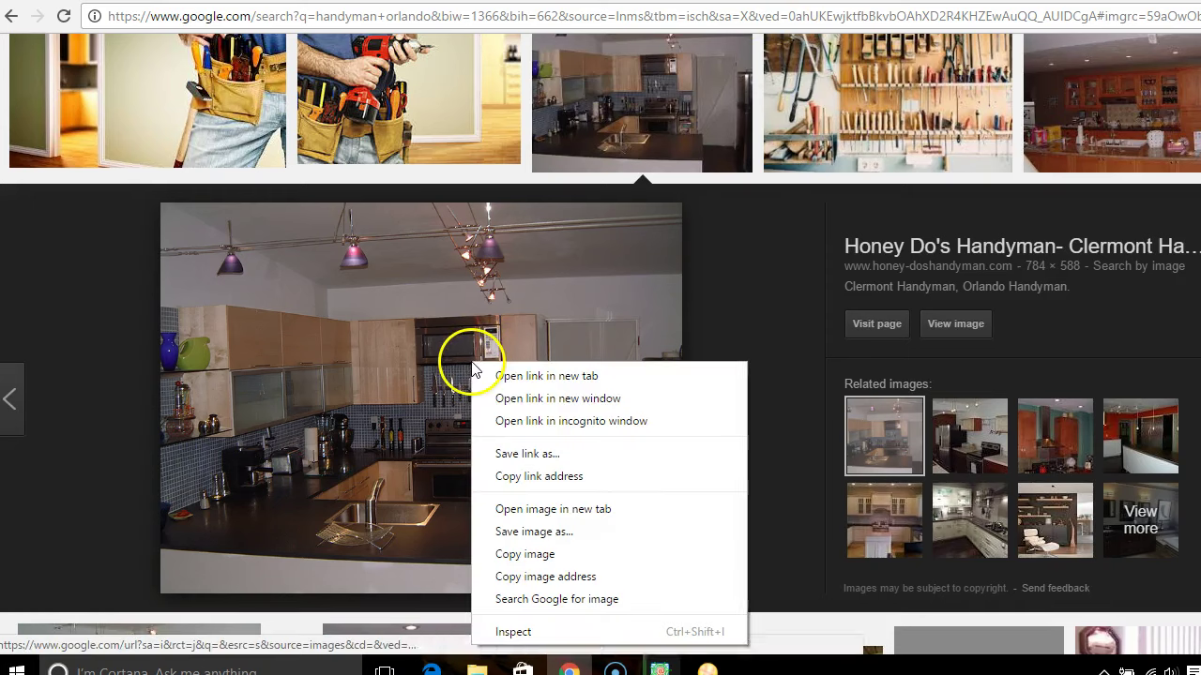
click(524, 533)
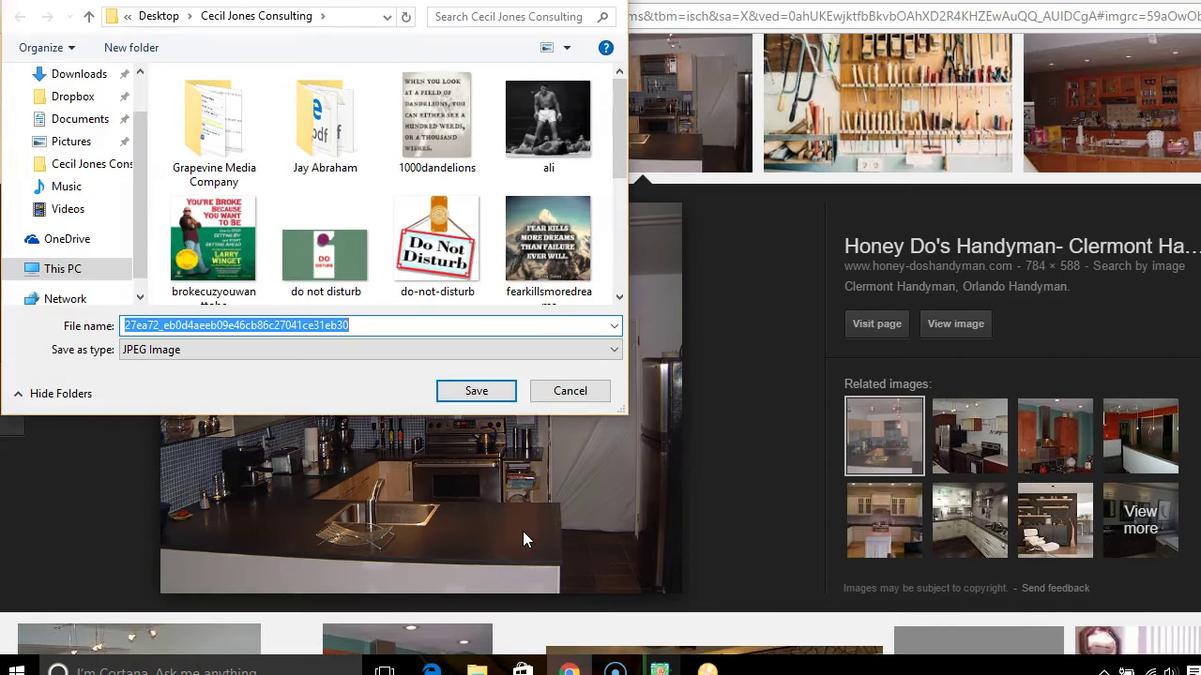
text(handyman)
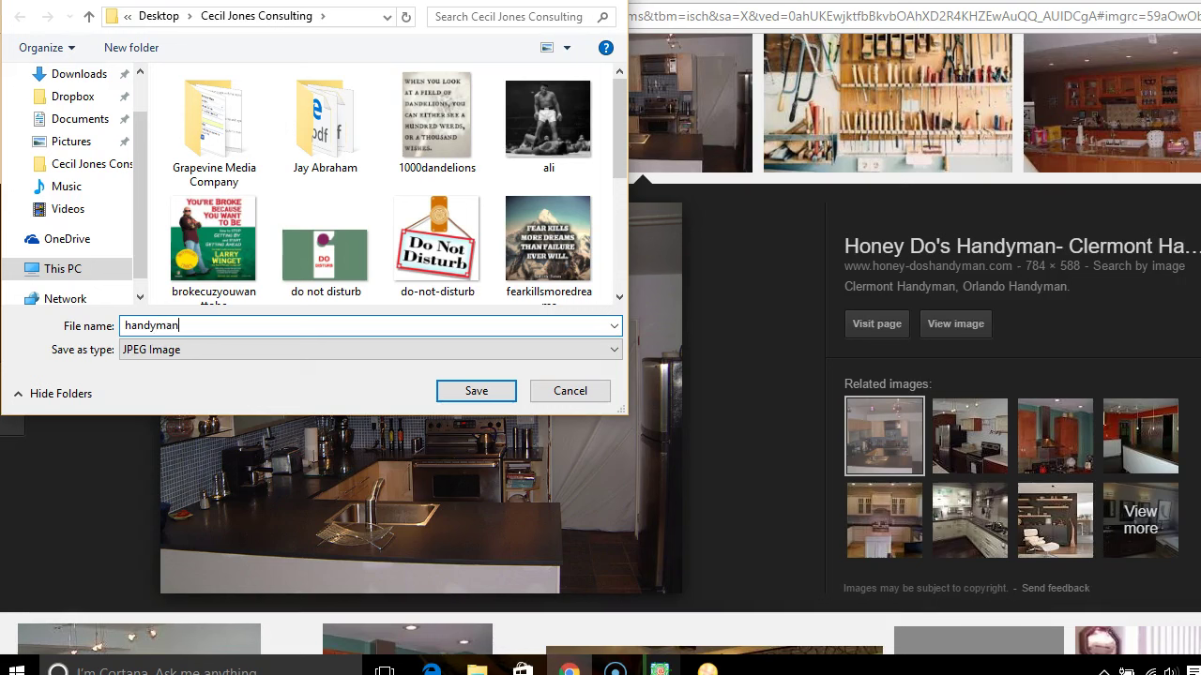
text(-kitchen)
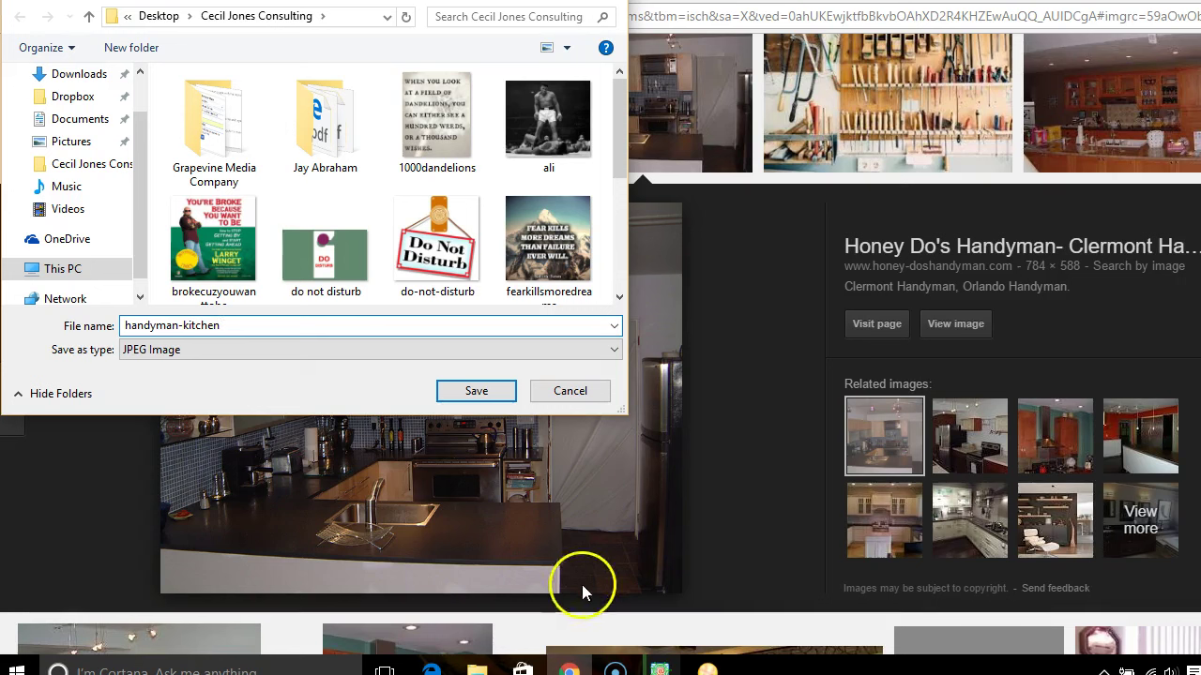
click(328, 162)
double_click(219, 133)
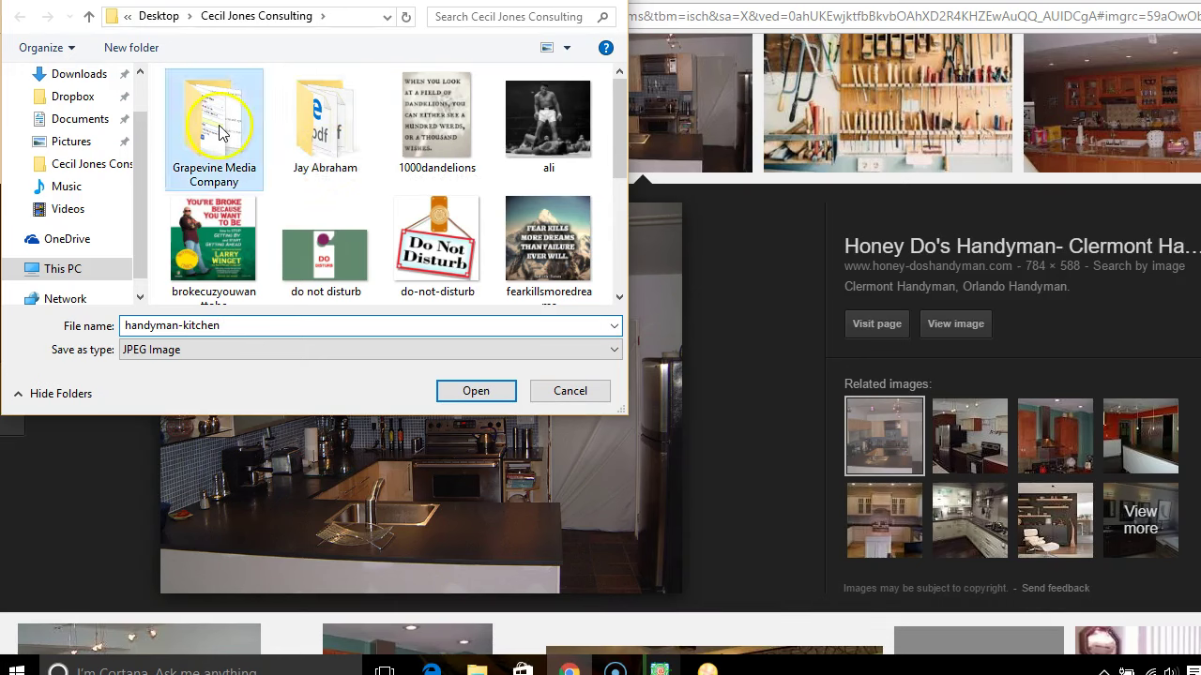
double_click(225, 105)
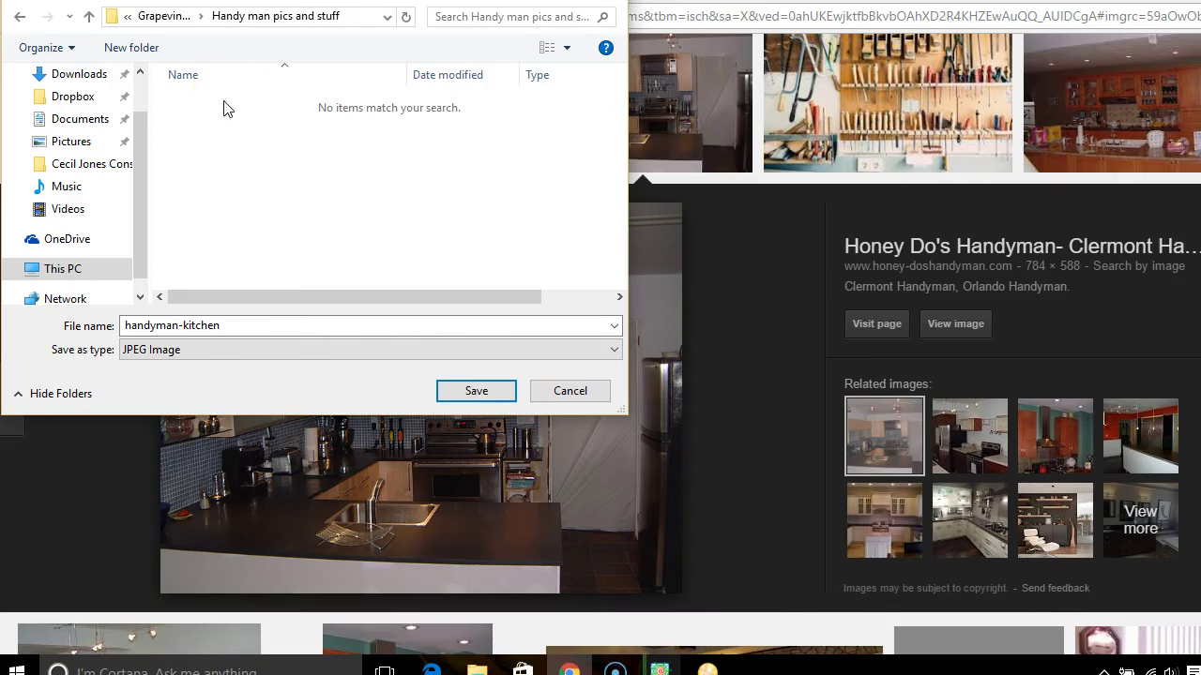
click(475, 391)
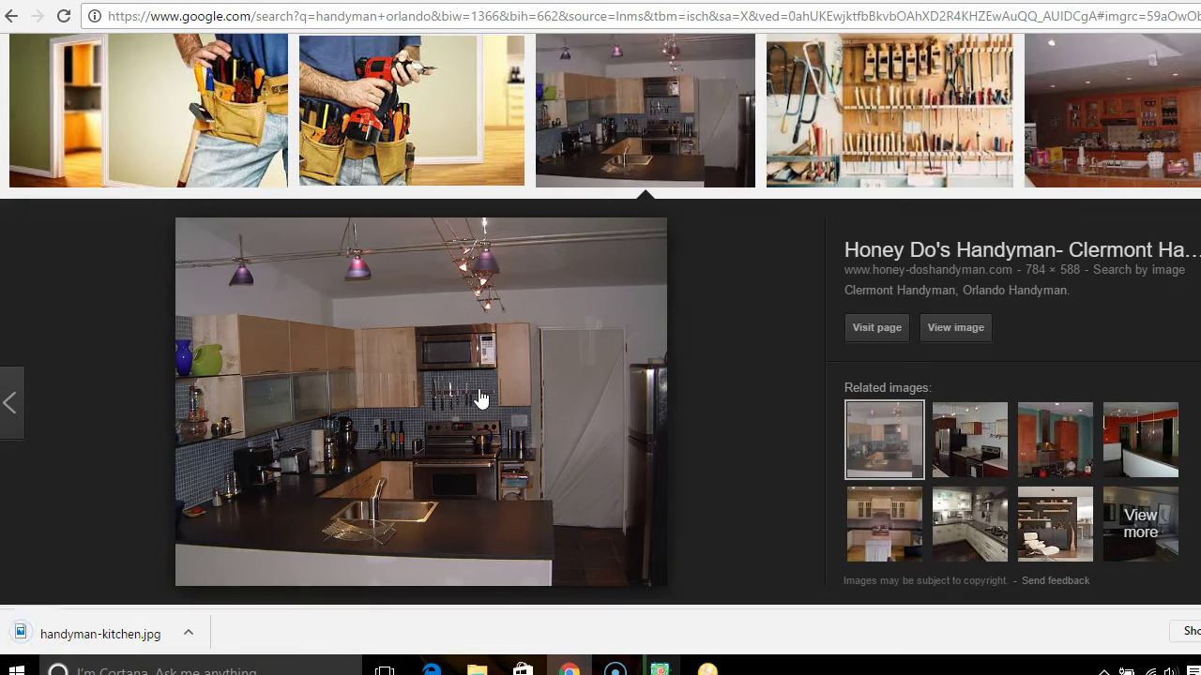
click(620, 316)
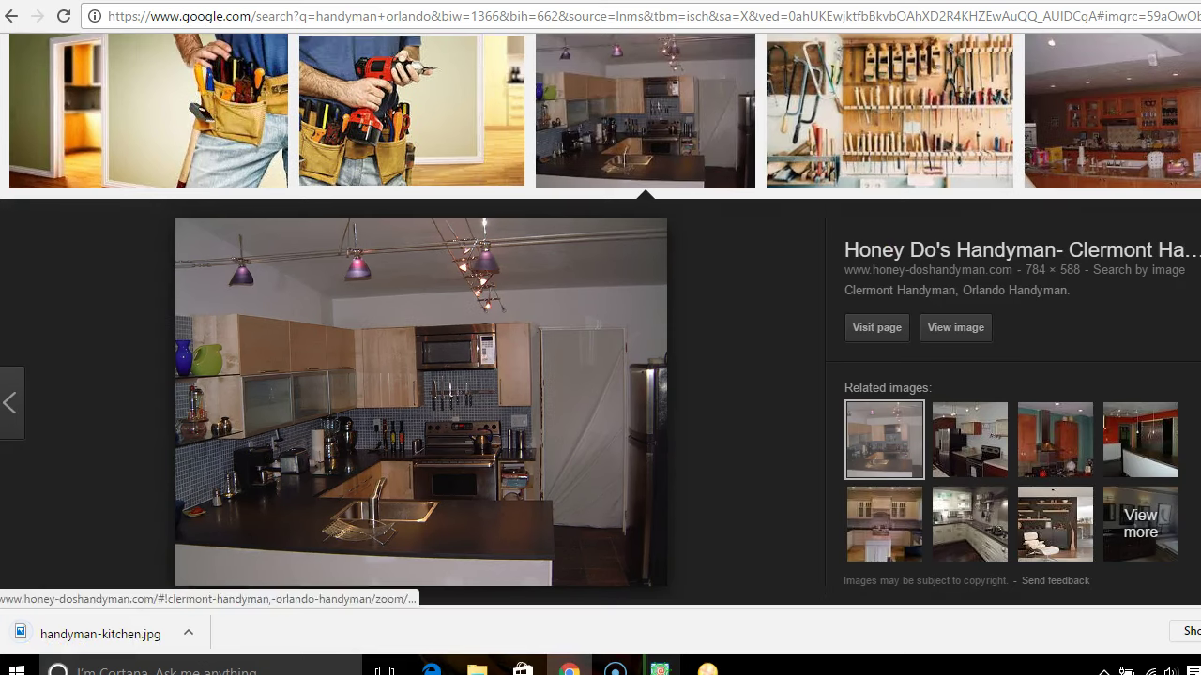
click(1200, 230)
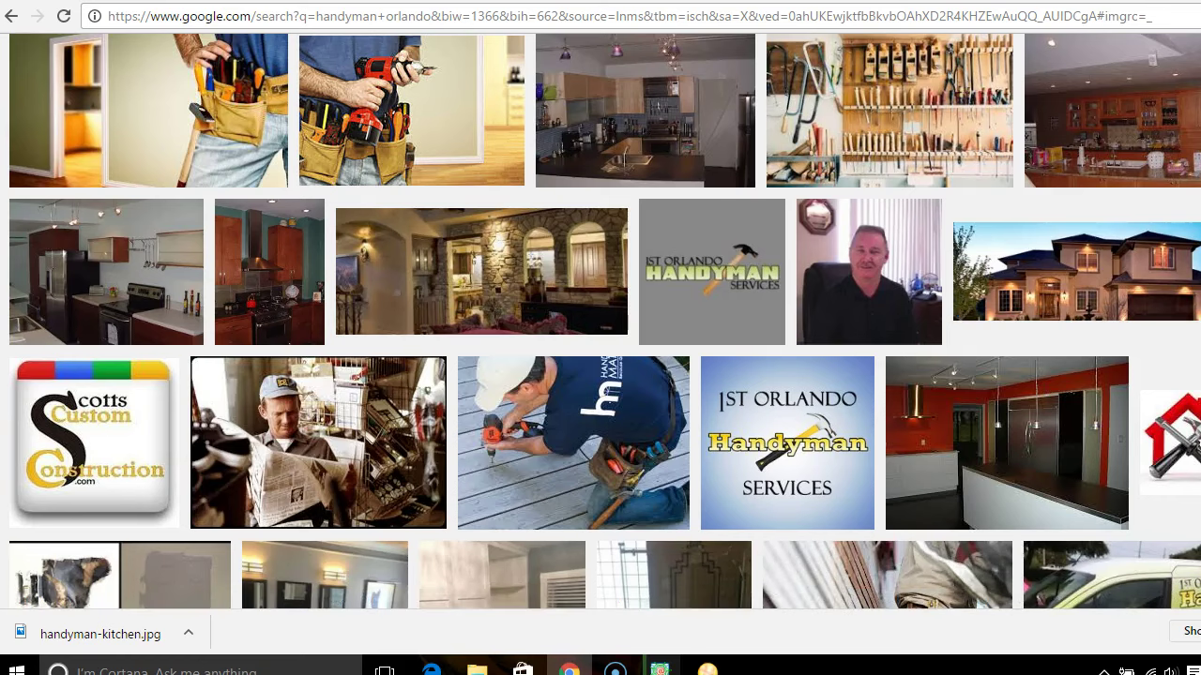
- Look through the remaining handyman orlando image results for more photos suited to the site's service sections
scroll(601, 319, down, 2)
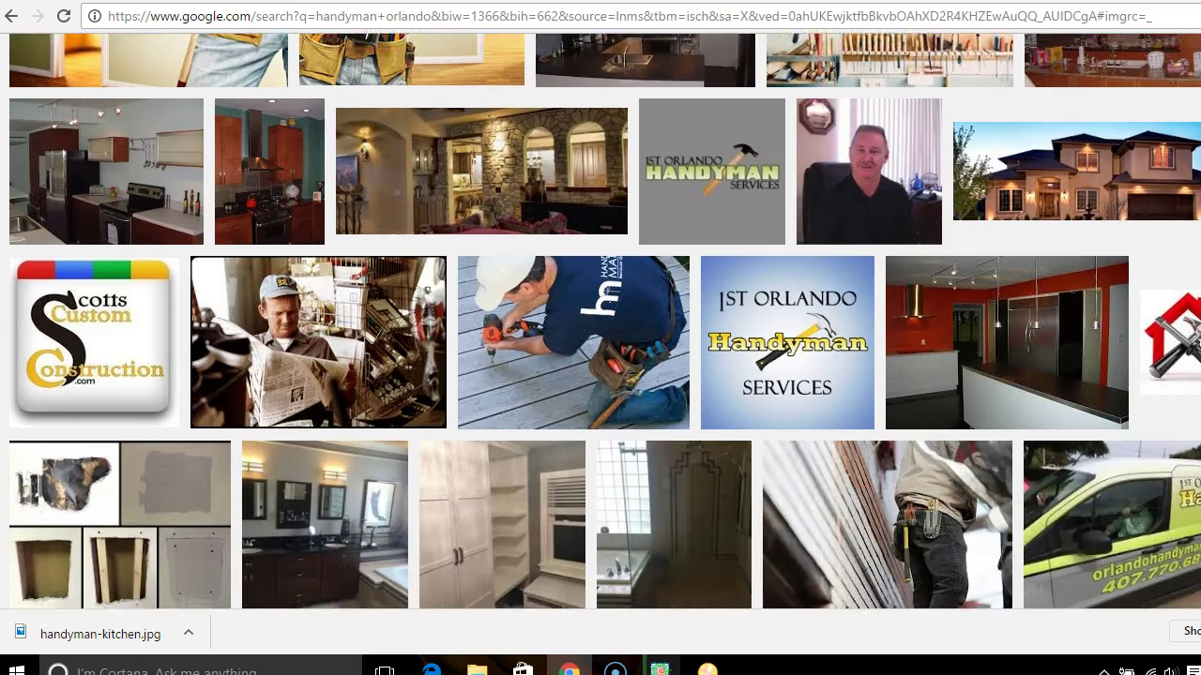
scroll(600, 319, down, 1)
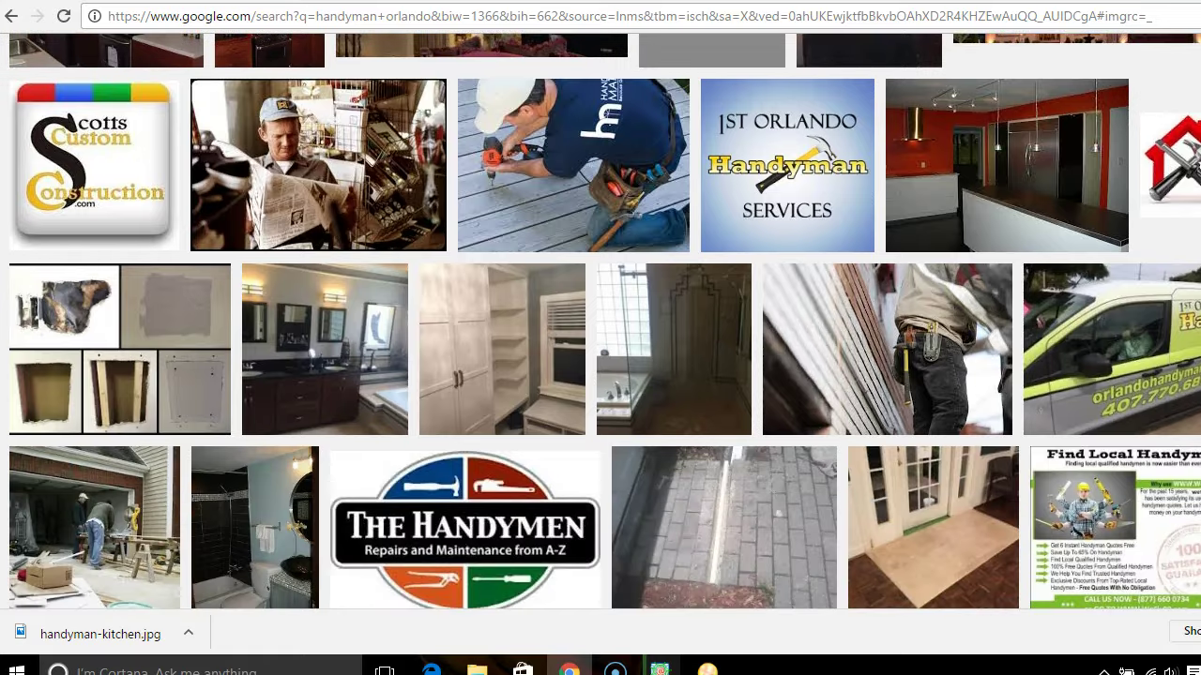
scroll(601, 319, down, 2)
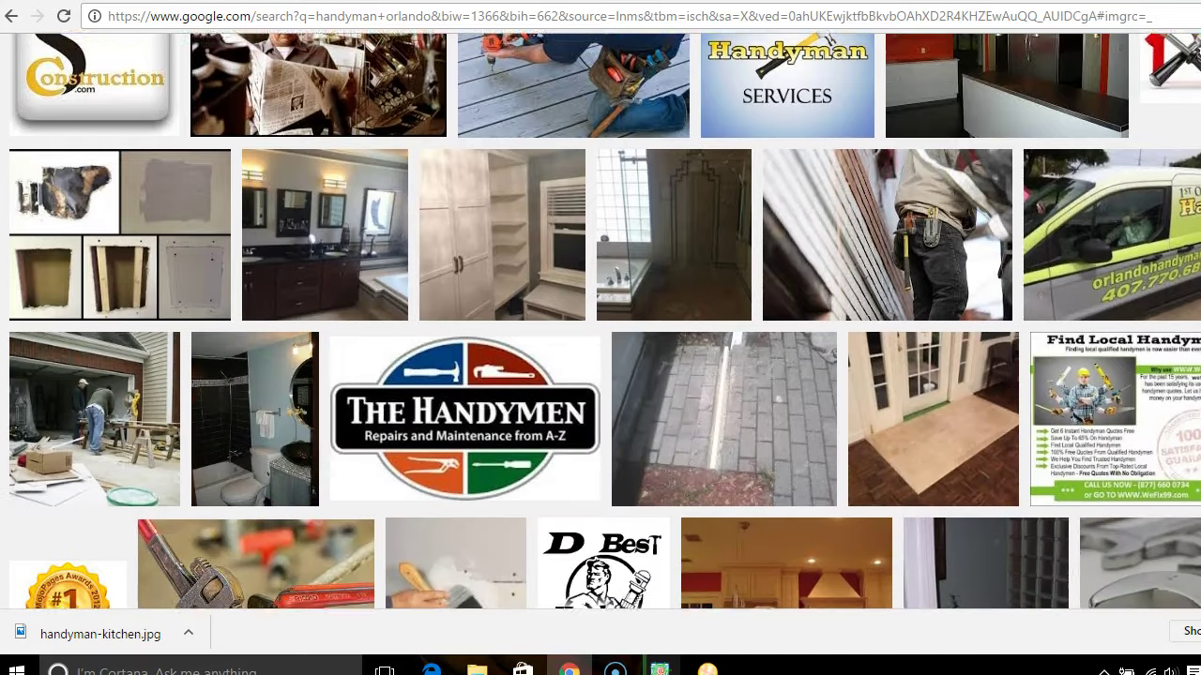
scroll(601, 319, down, 3)
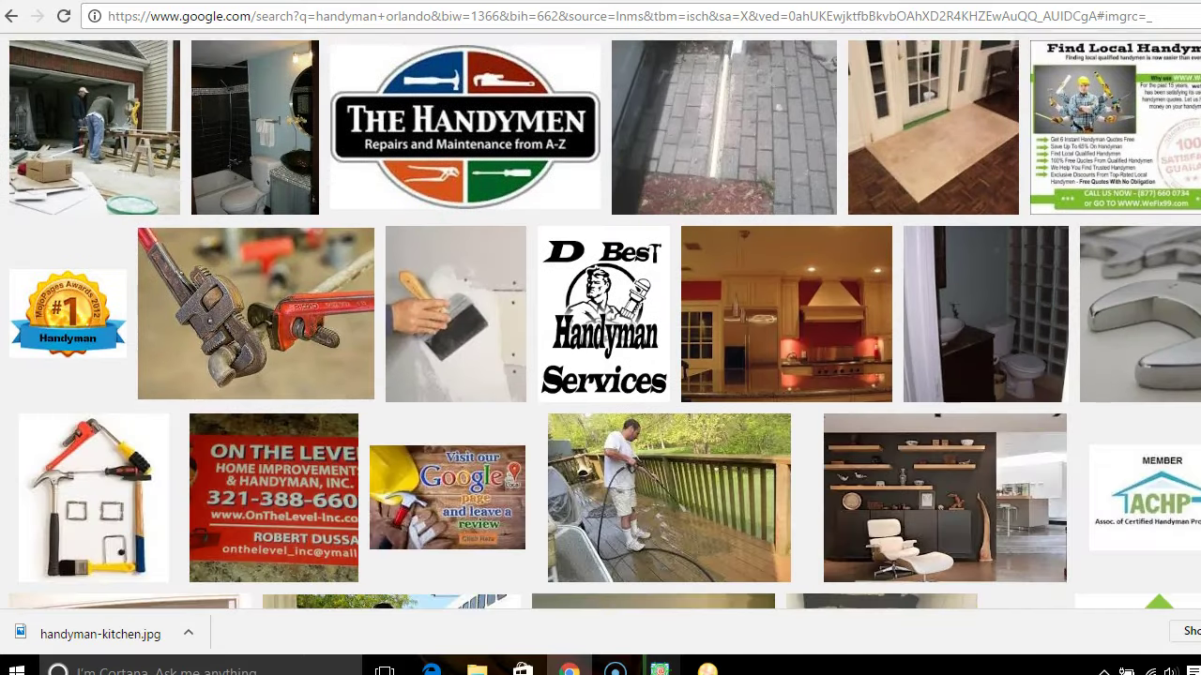
scroll(600, 319, down, 1)
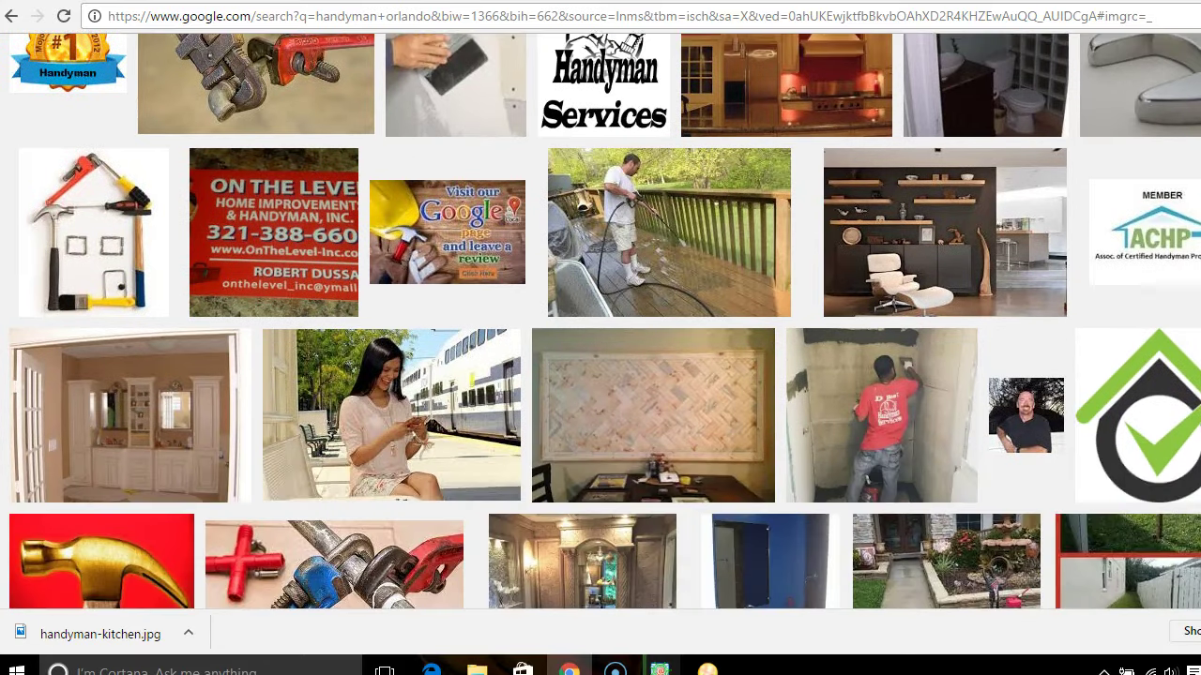
scroll(601, 319, down, 1)
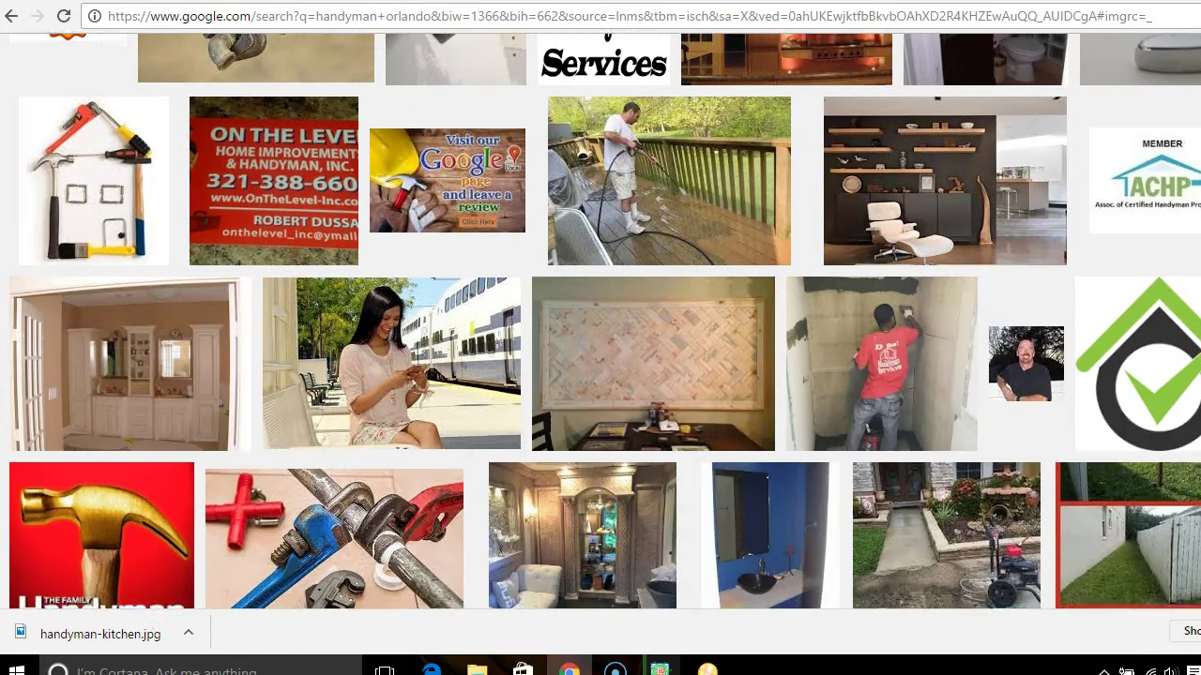
scroll(600, 319, down, 1)
scroll(600, 319, down, 1)
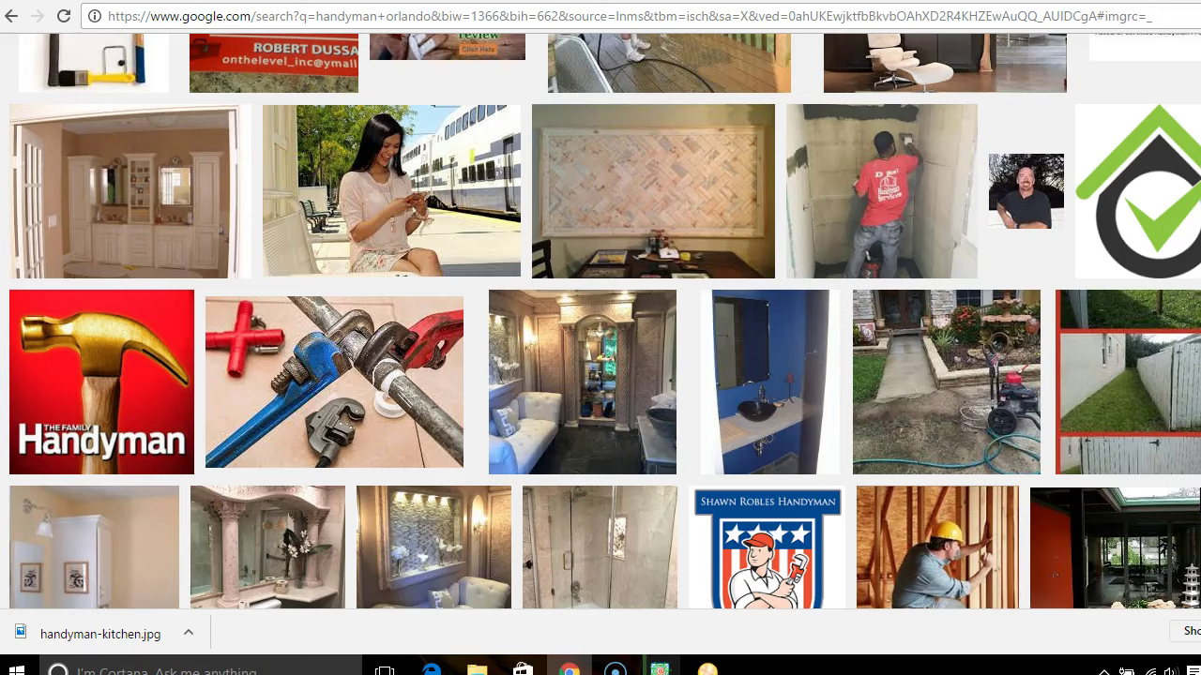
scroll(601, 319, down, 1)
scroll(601, 319, down, 2)
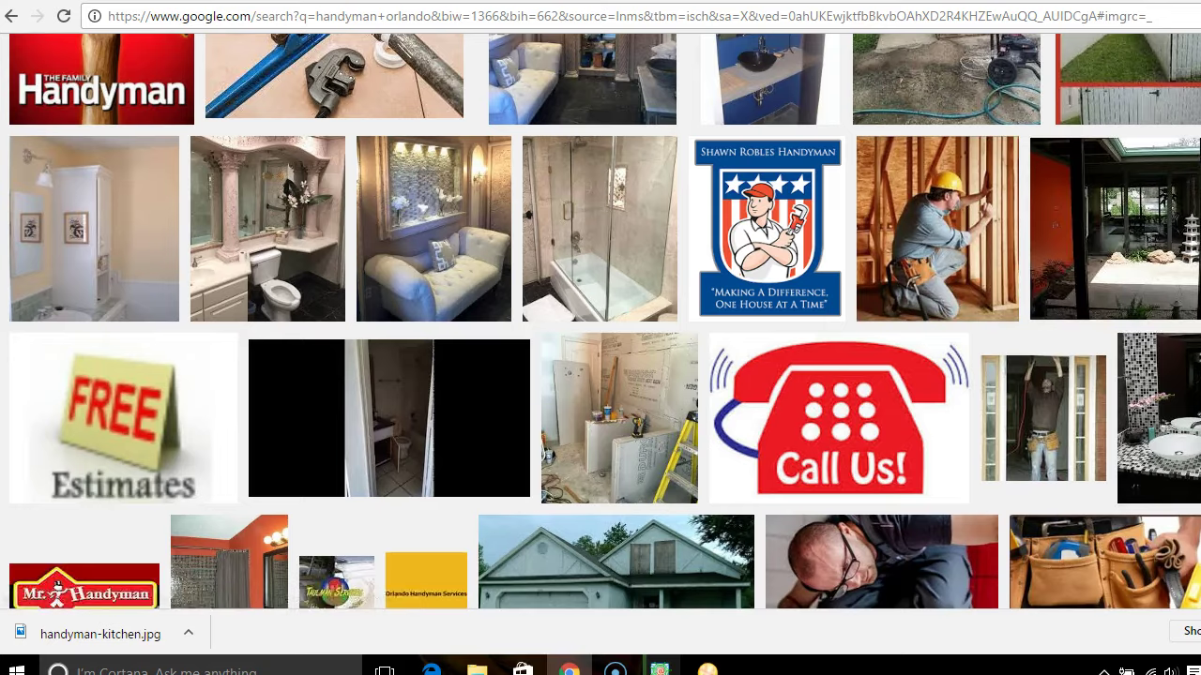
- Look through the "handyman orlando" image results and preview the picture of the handyman holding a yellow hard hat
scroll(966, 272, up, 4)
scroll(601, 319, up, 7)
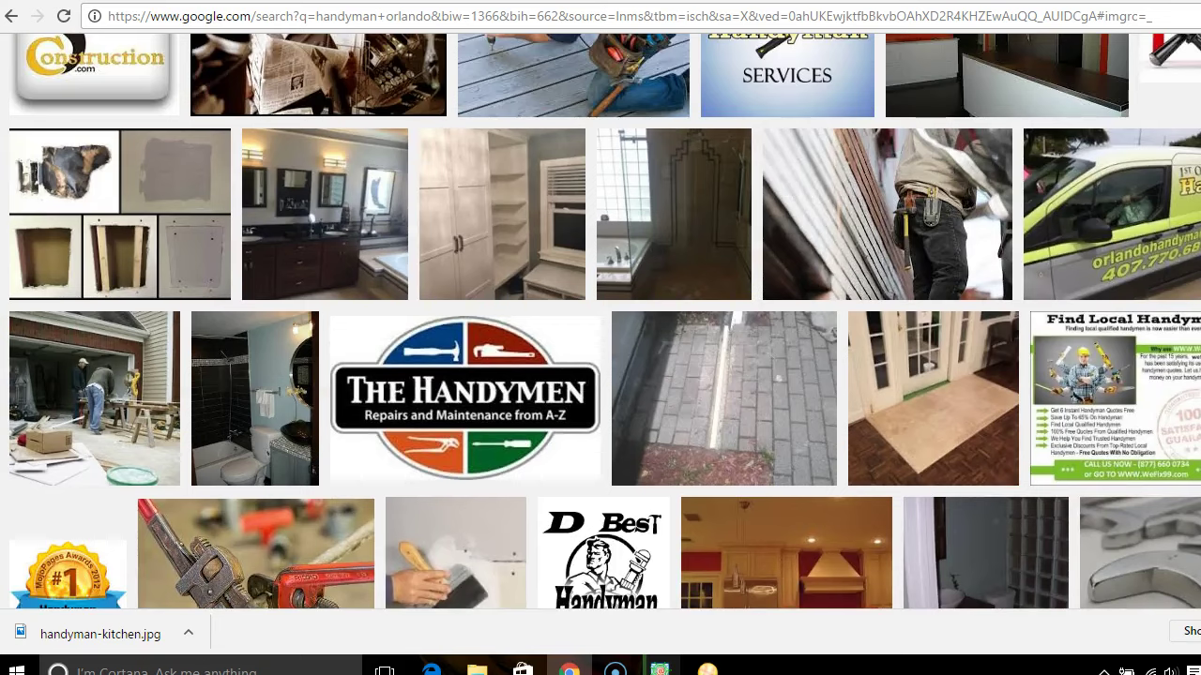
scroll(606, 321, up, 3)
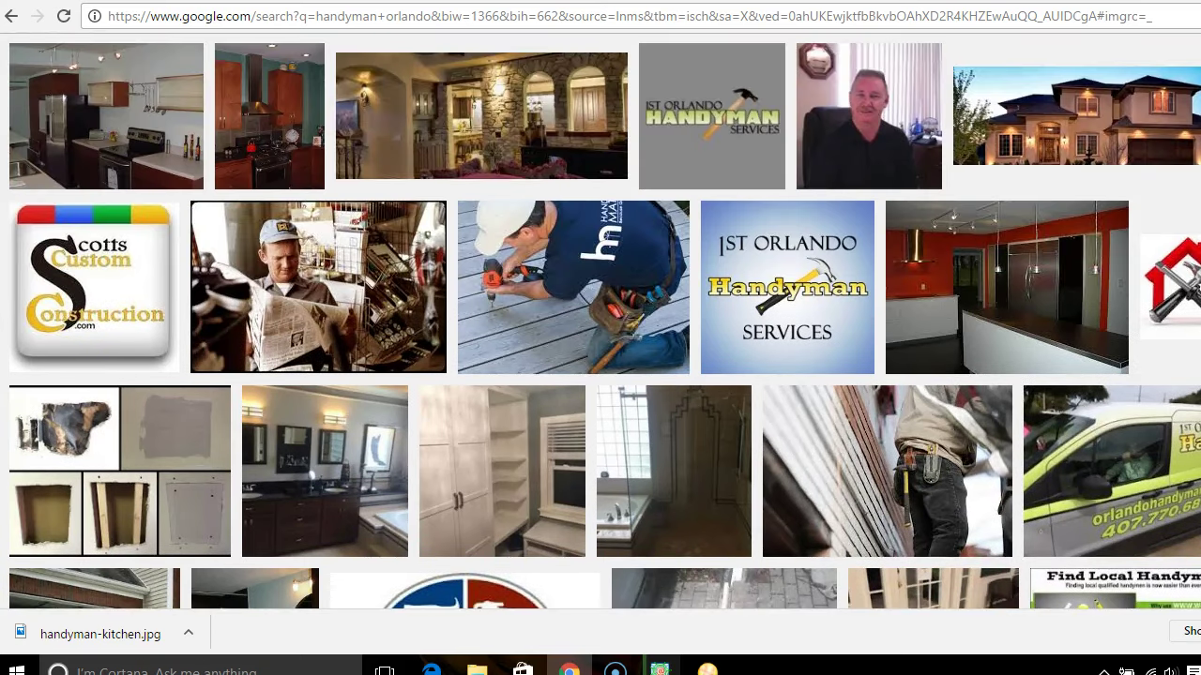
scroll(605, 321, up, 1)
scroll(605, 321, up, 3)
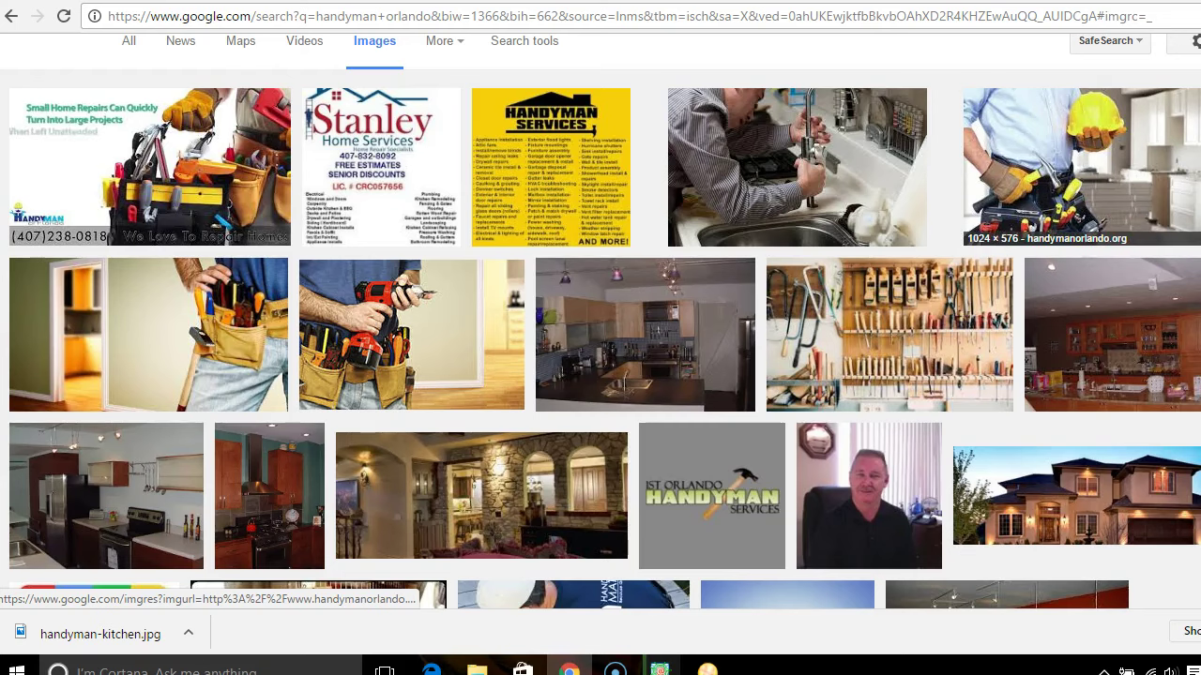
scroll(600, 350, up, 1)
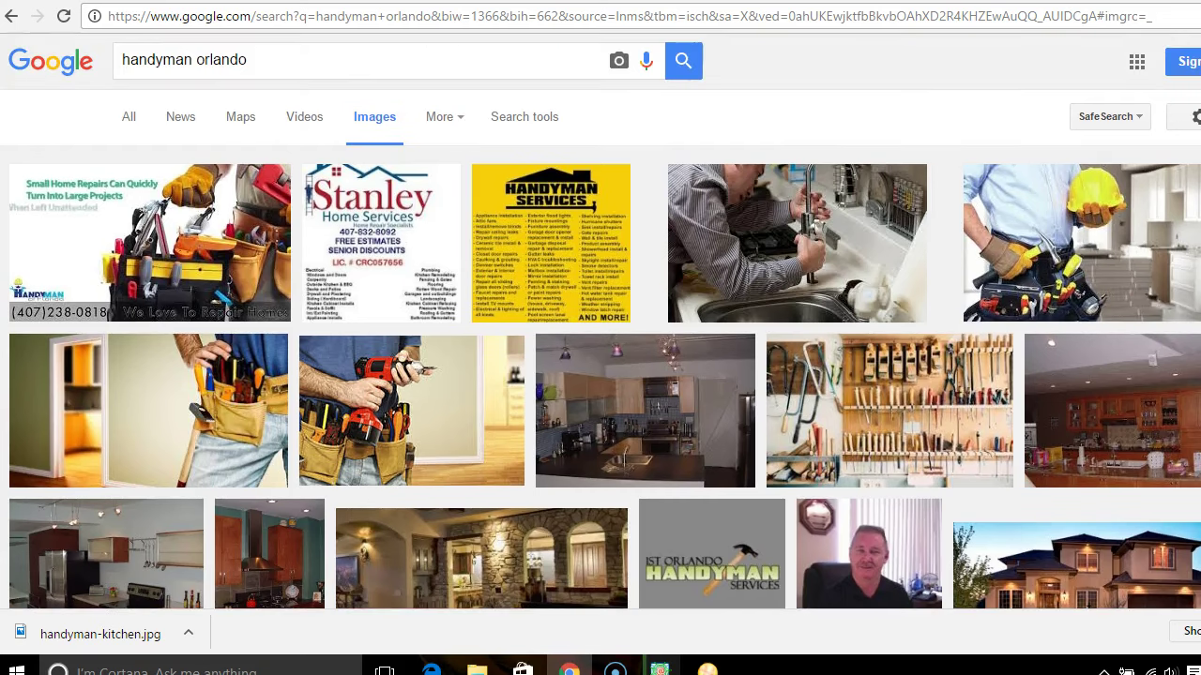
click(1044, 252)
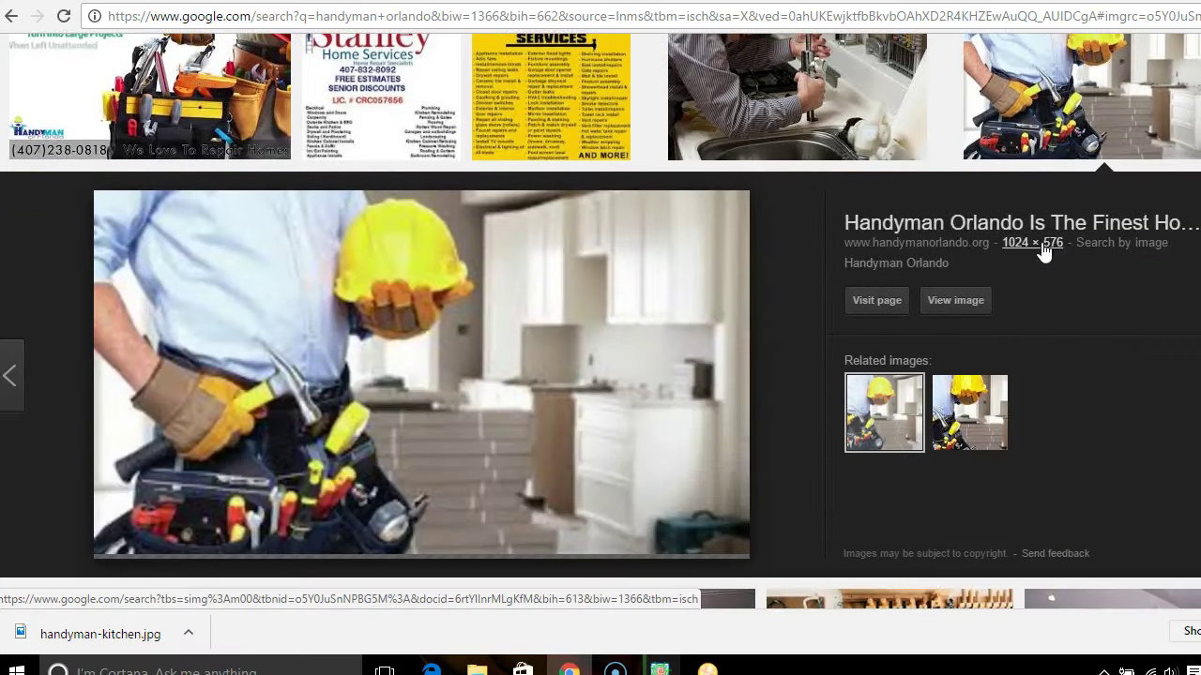
click(1200, 191)
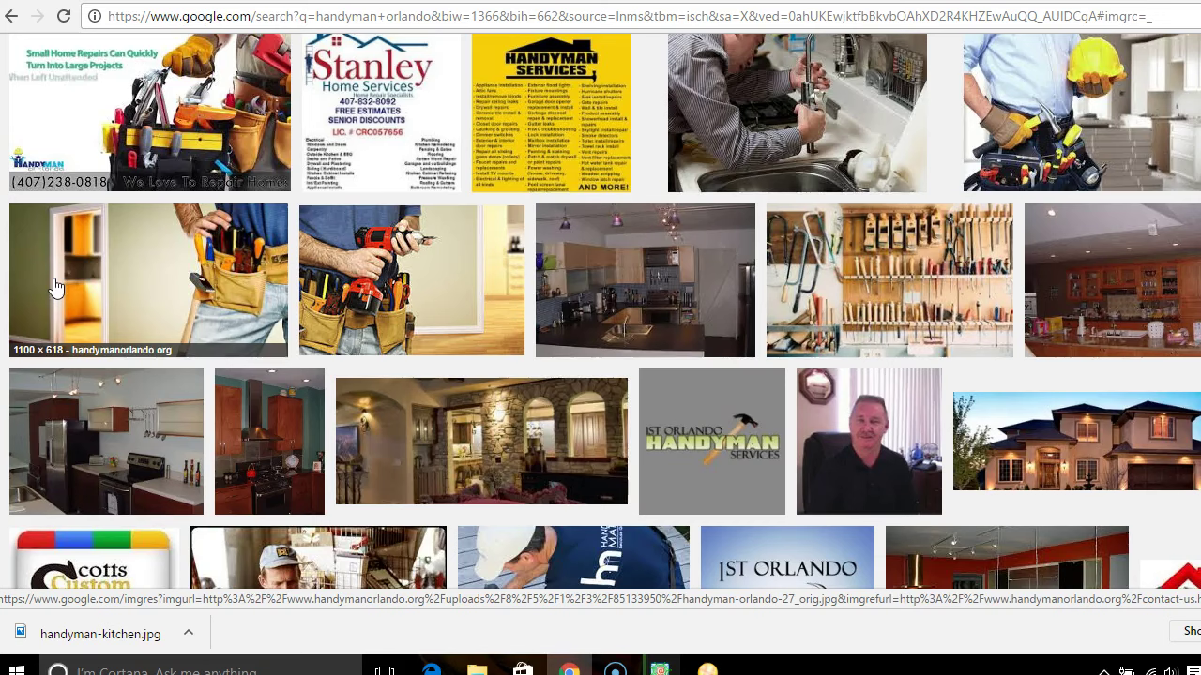
- Save the hard hat and tool belt picture as handyman-toolbelt-hat in the Handy man pics and stuff folder
right_click(1095, 85)
click(1092, 241)
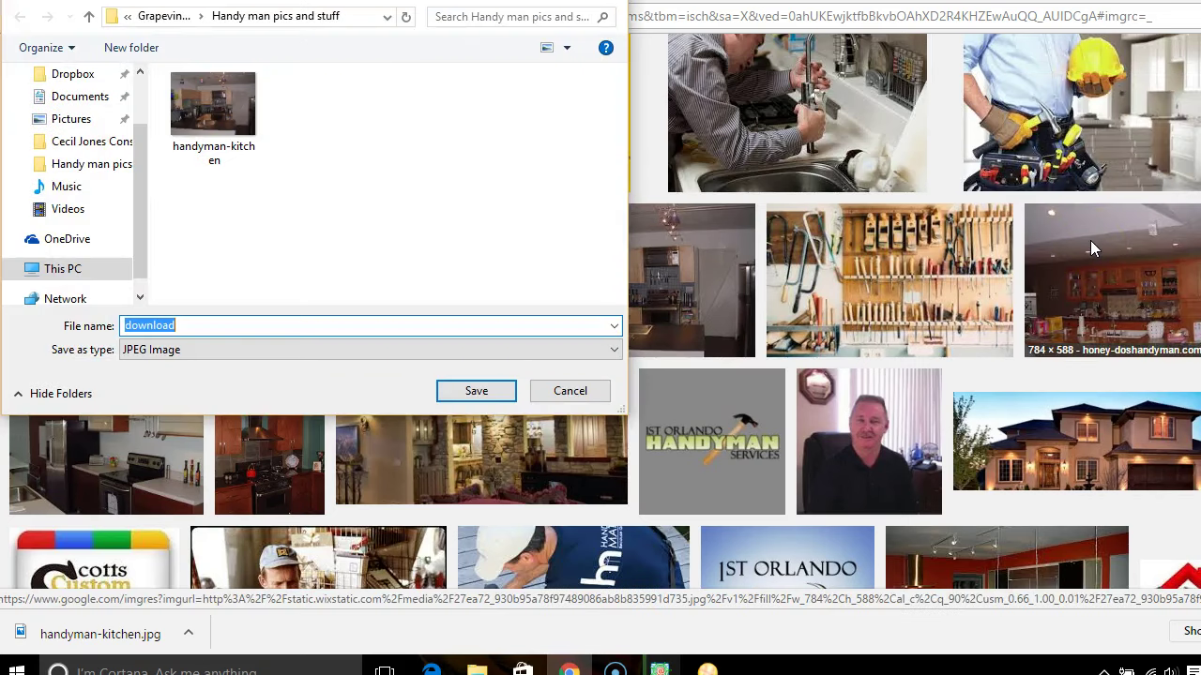
text(handy)
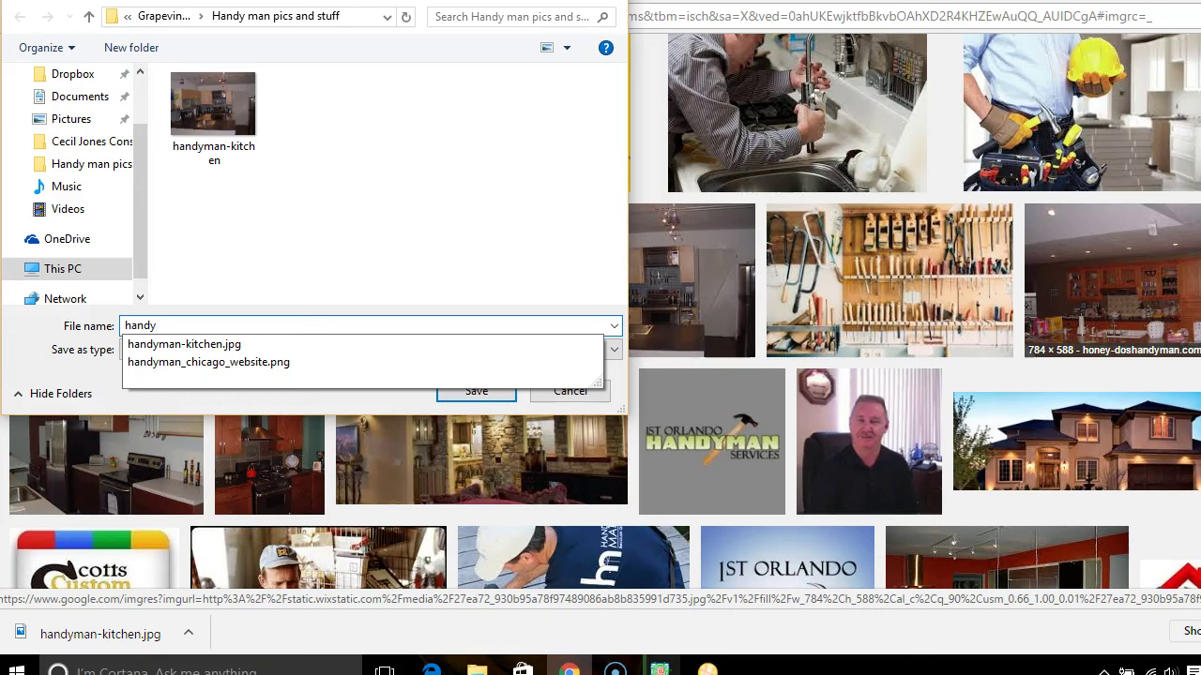
text(man-)
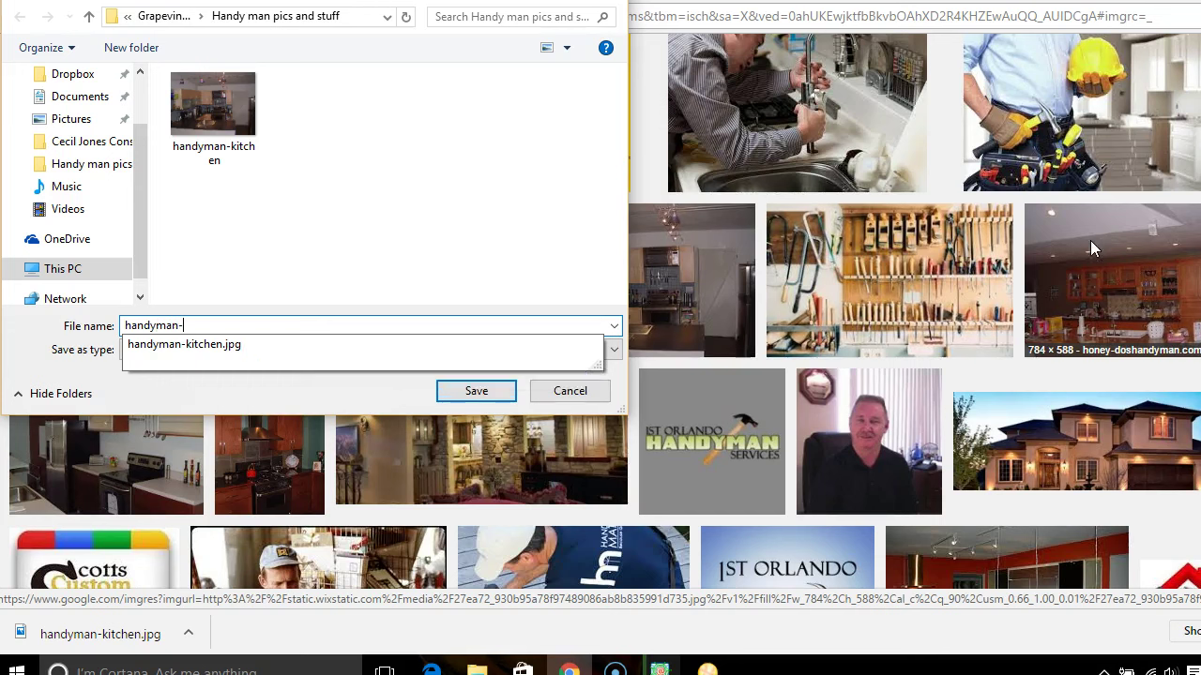
text(to)
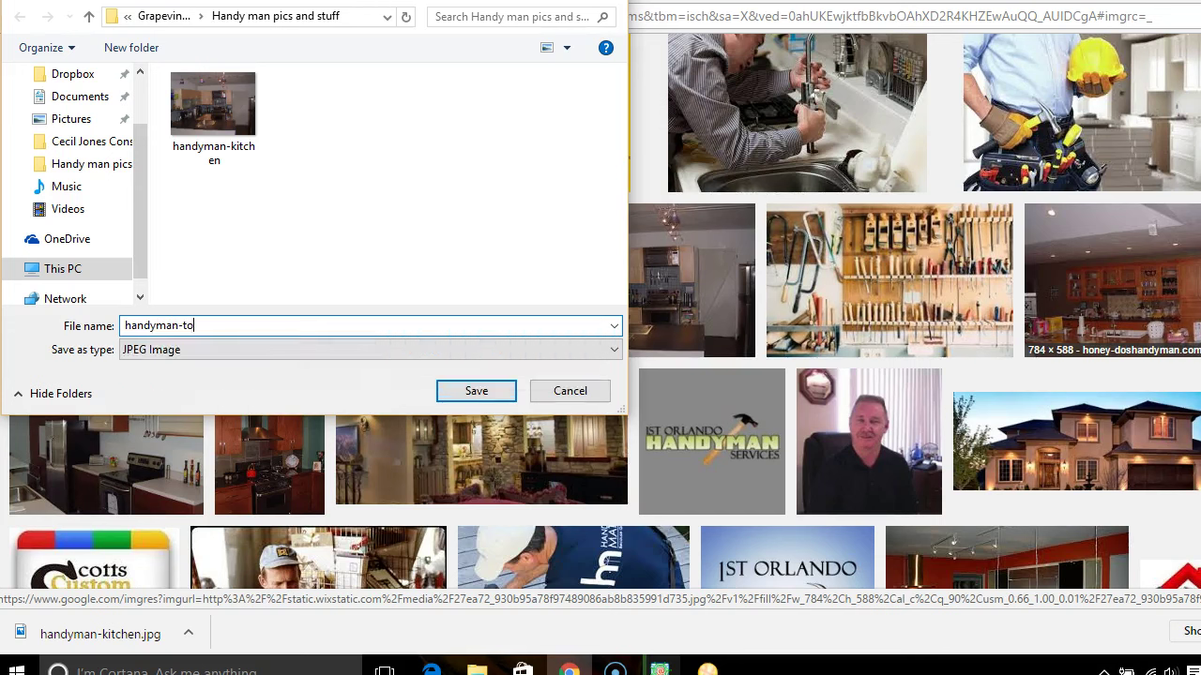
text(olbelt-hata)
click(480, 392)
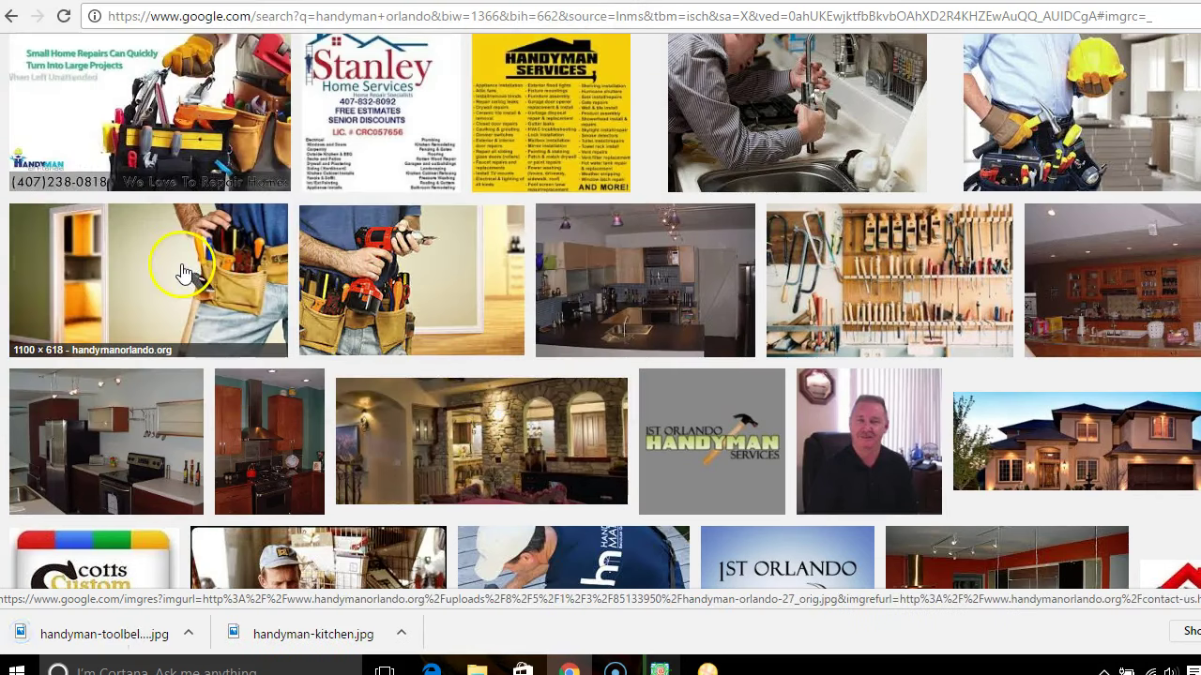
- Save the picture of the handyman beside the green wall and open doorway as handyman-greenwall in the same folder
right_click(134, 283)
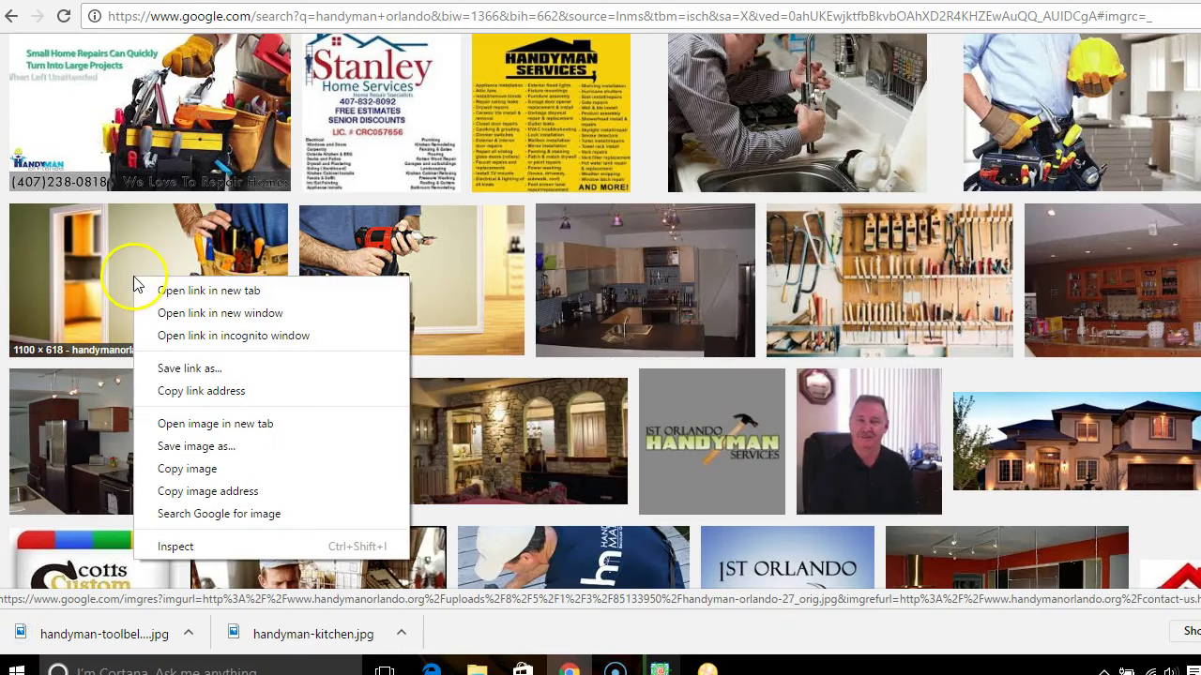
click(194, 449)
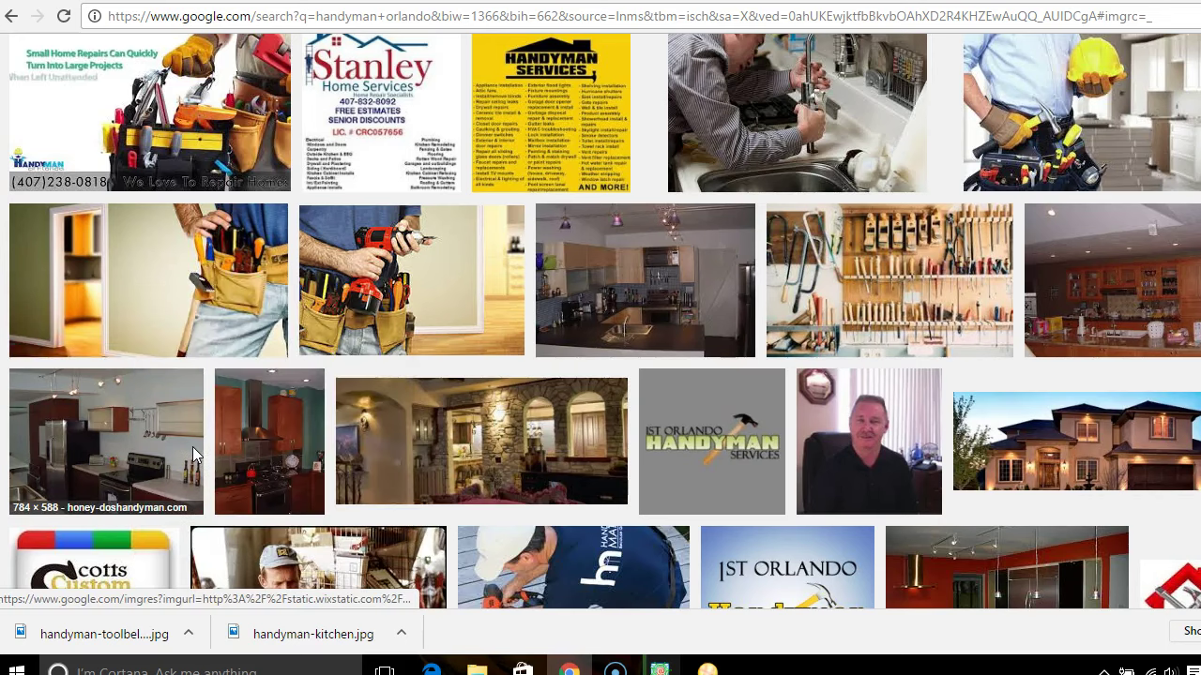
text(handy)
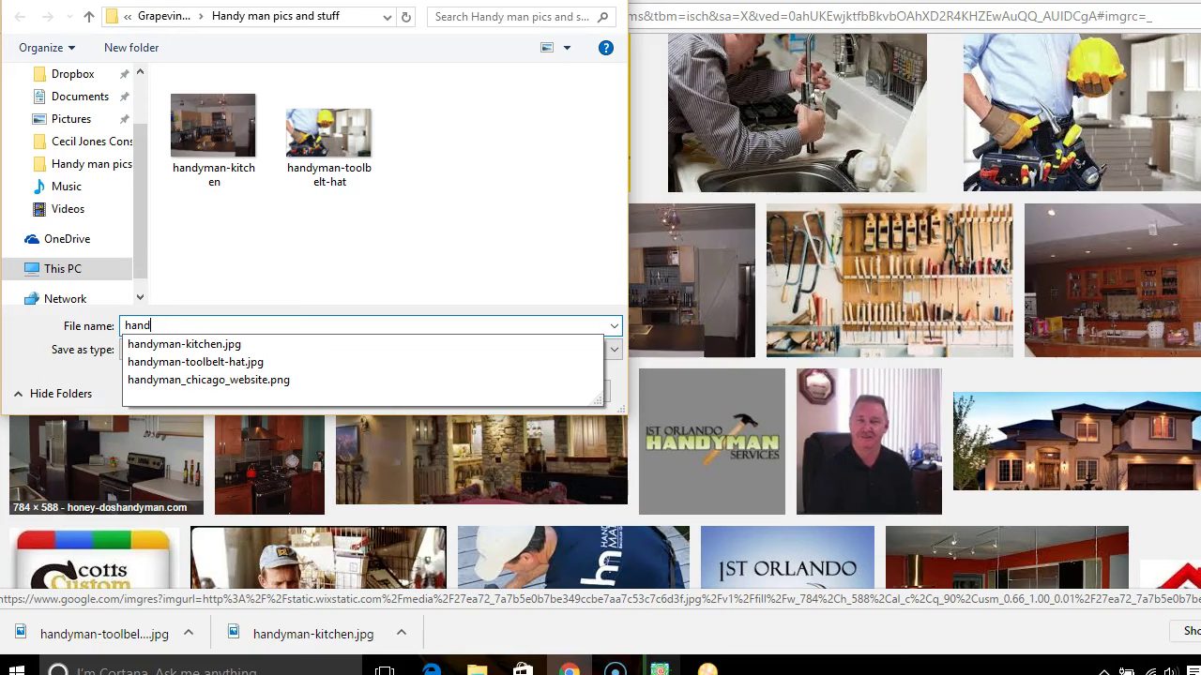
click(213, 351)
drag(282, 2, 470, 1)
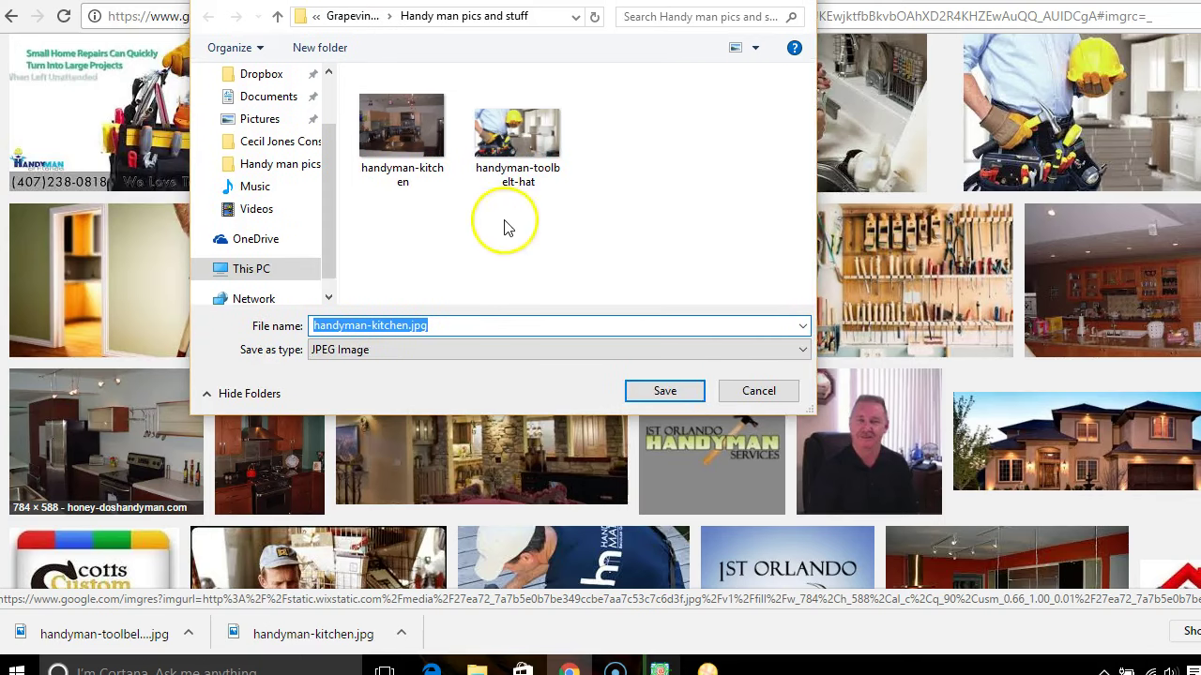
click(478, 324)
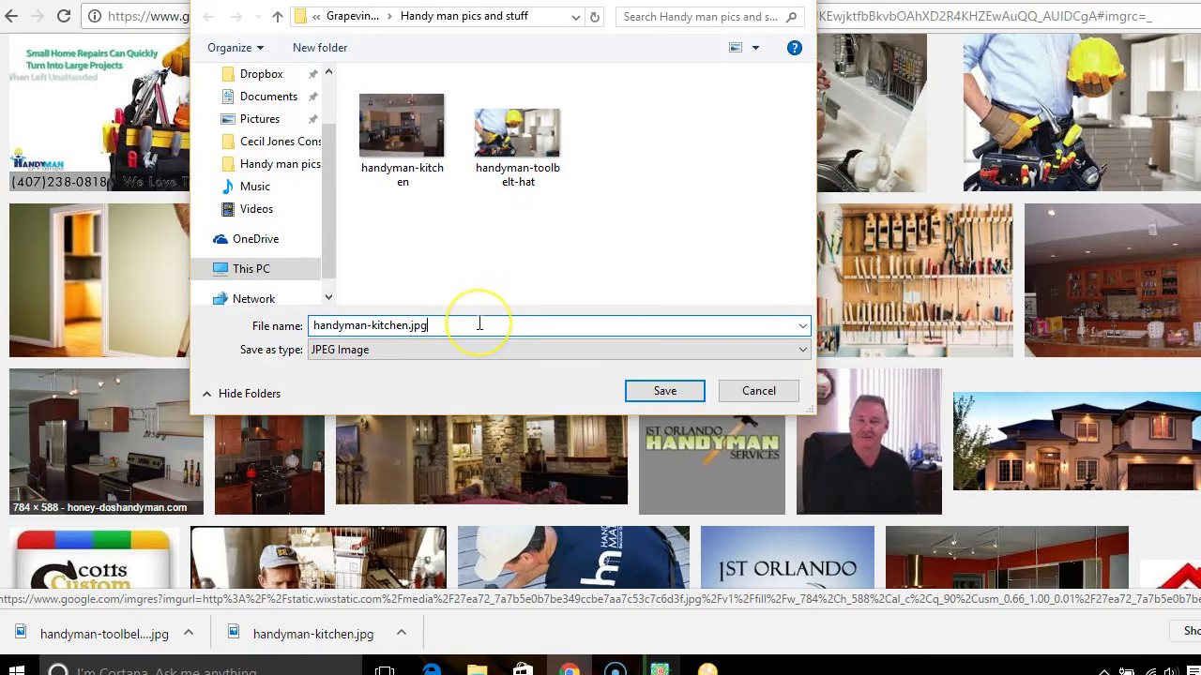
key(BackSpace)
key(BackSpace)
key(BackSpace)
key(BackSpace)
key(BackSpace)
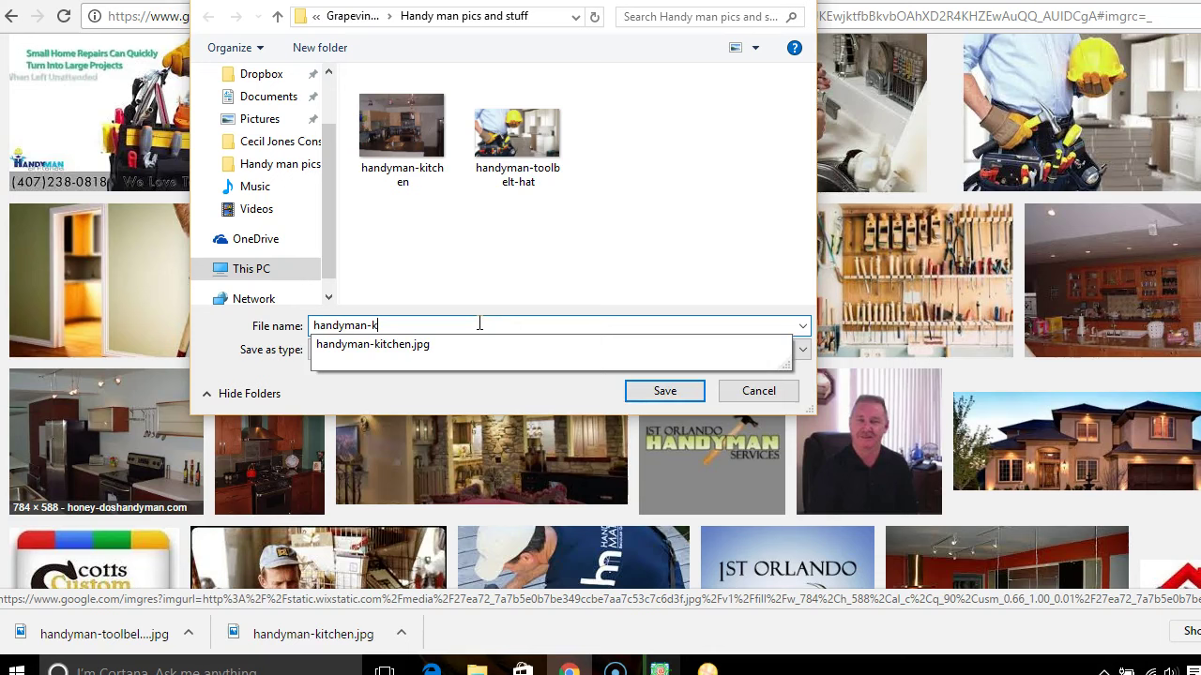
key(BackSpace)
text(greenwall)
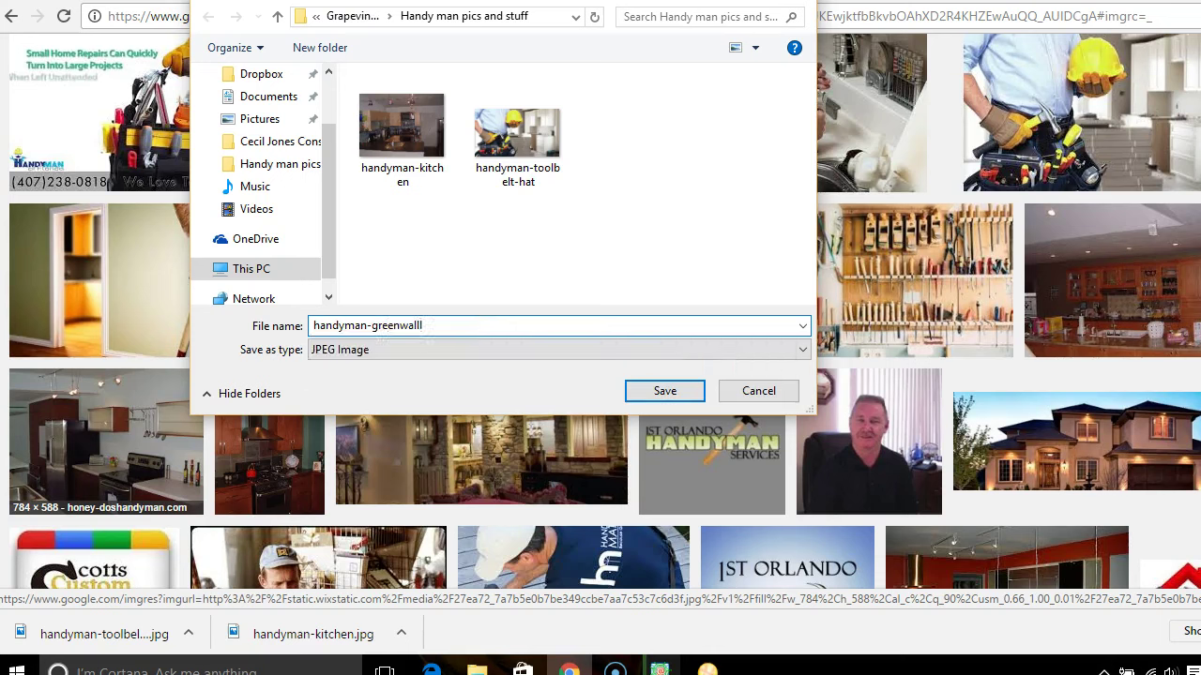
click(668, 392)
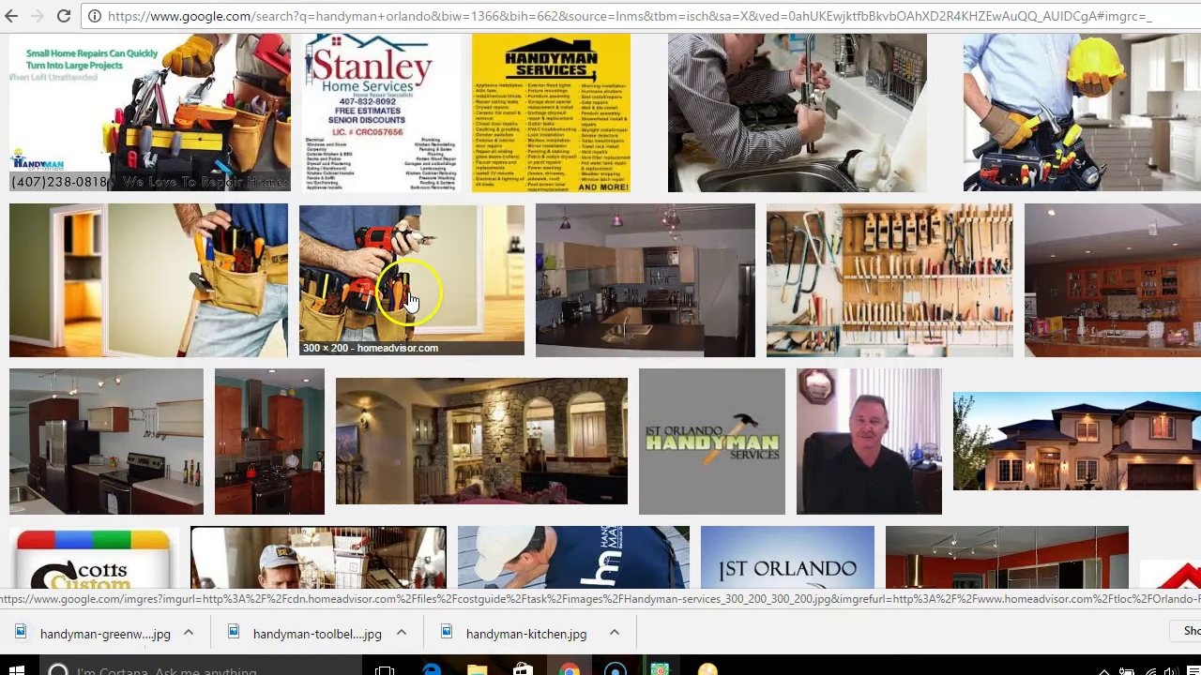
- Save the picture of the handyman holding a red drill as handman-drill-in-hand in the same folder
right_click(410, 296)
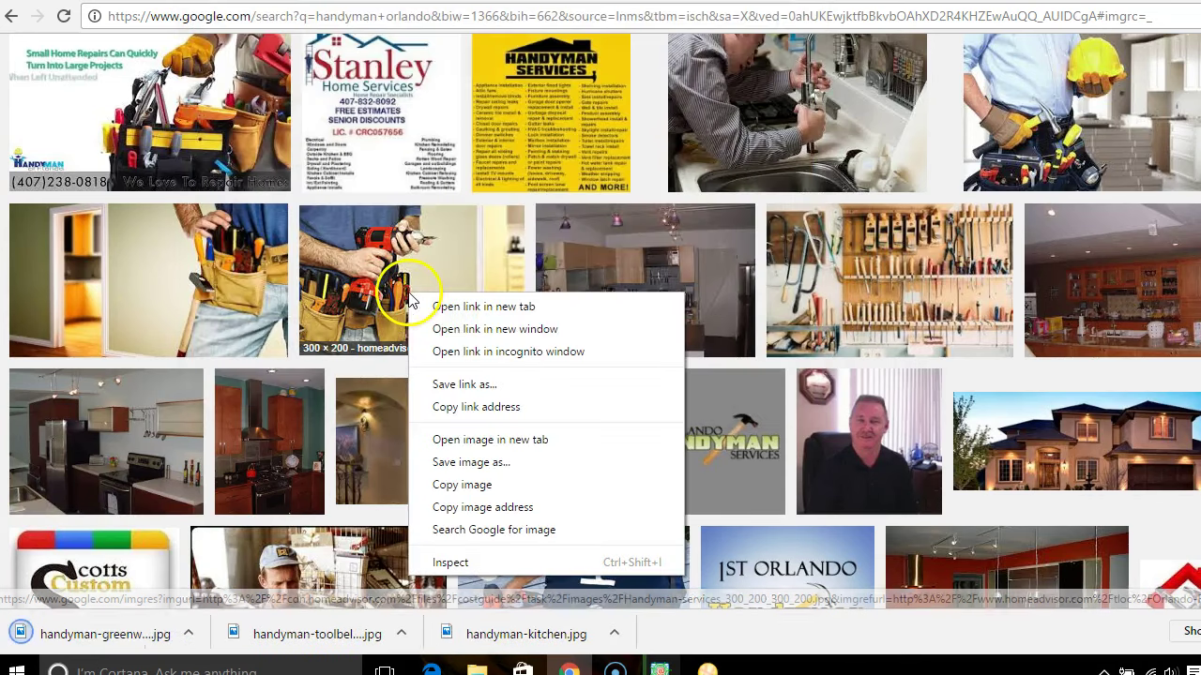
click(488, 464)
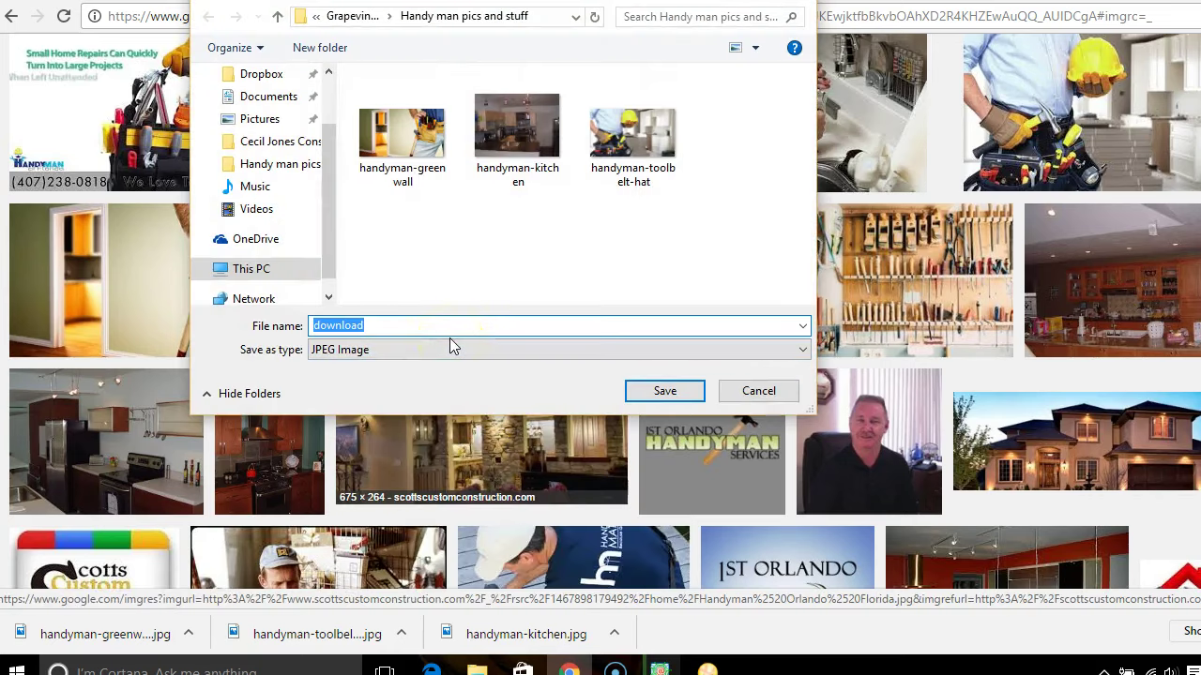
click(430, 317)
text(hany)
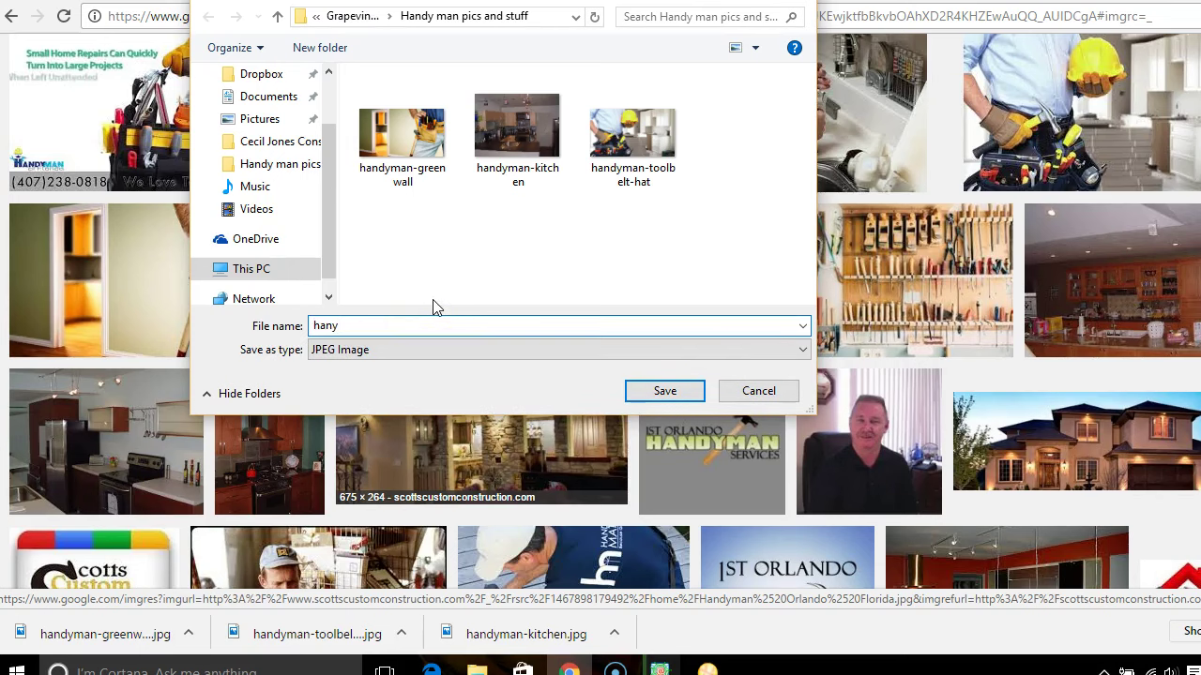
key(BackSpace)
text(dman-)
mouse_move(498, 5)
mouse_down()
mouse_move(488, 450)
mouse_move(497, 2)
mouse_up()
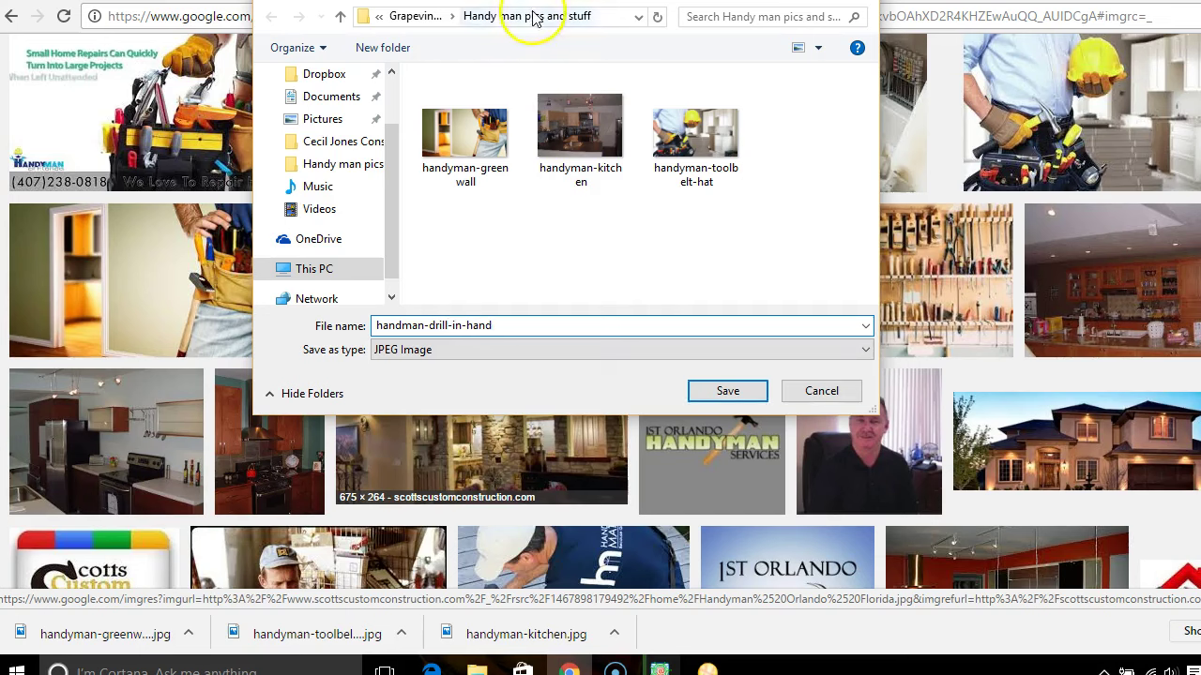
click(715, 394)
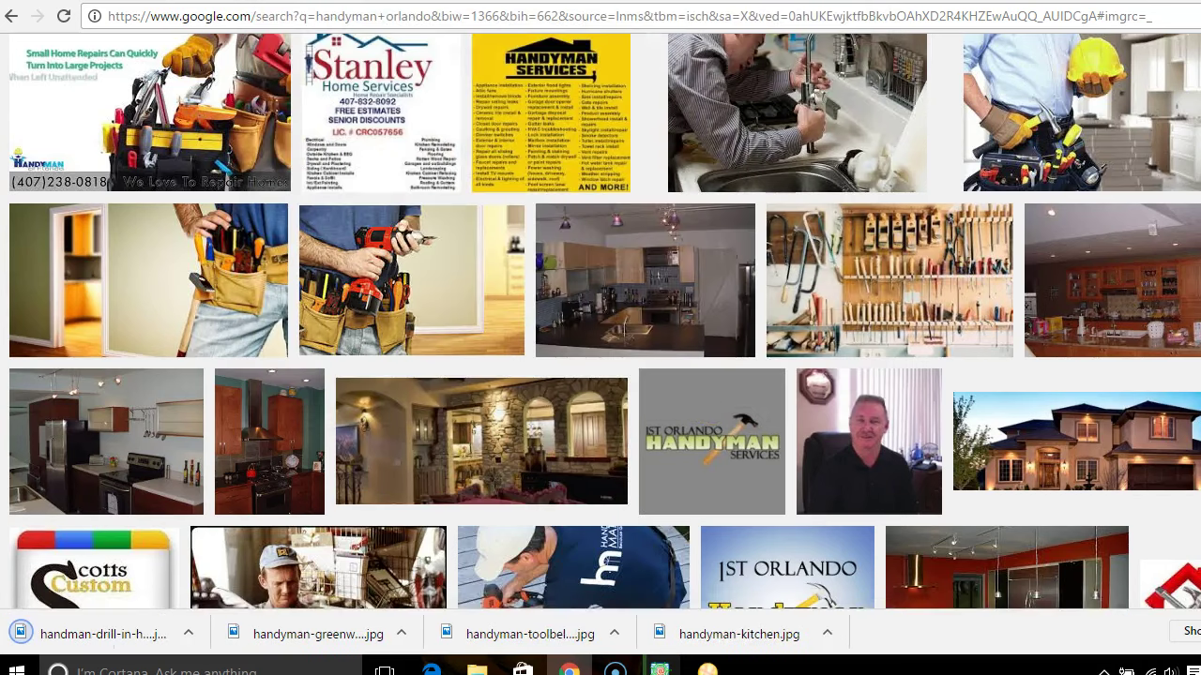
- Switch to the Weebly editor and upload handyman-kitchen from the Handy man pics and stuff folder into the image placeholder above the quote form
key(ctrl+shift+Tab)
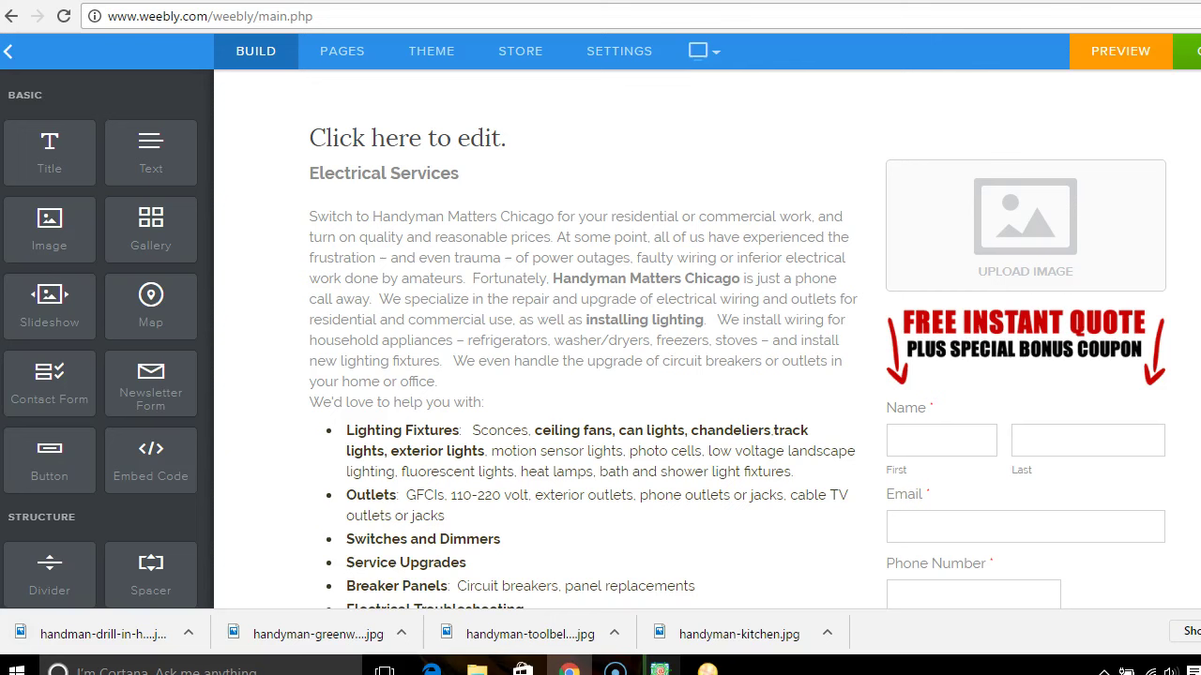
click(1042, 243)
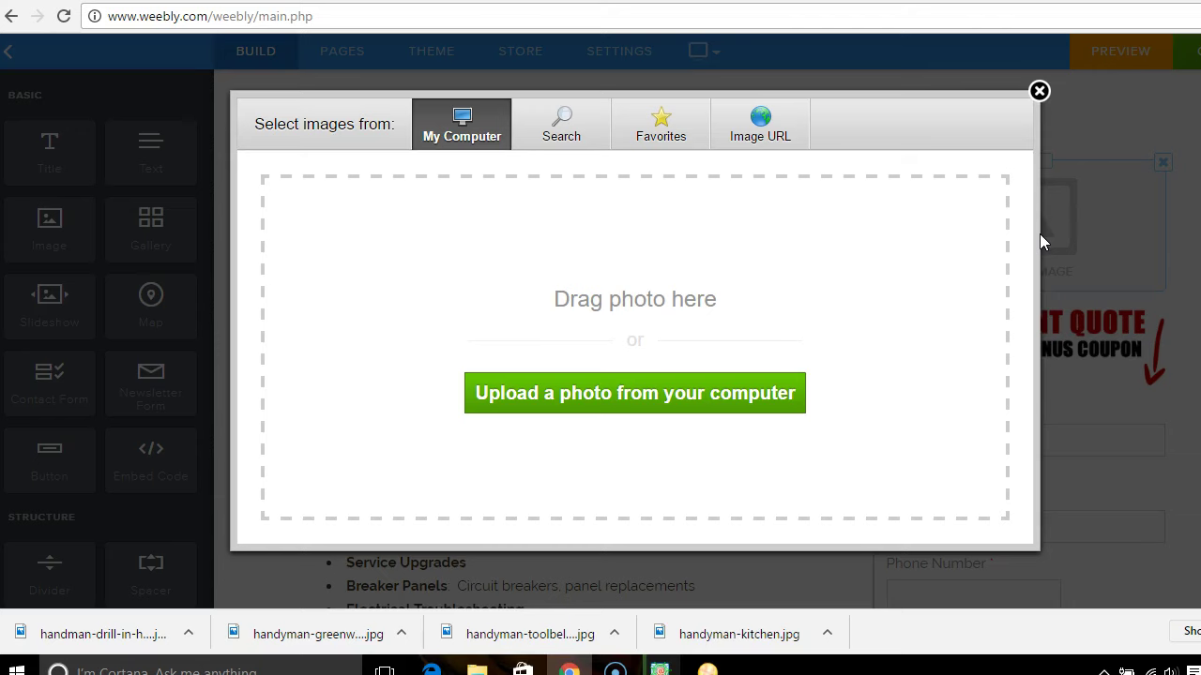
click(606, 396)
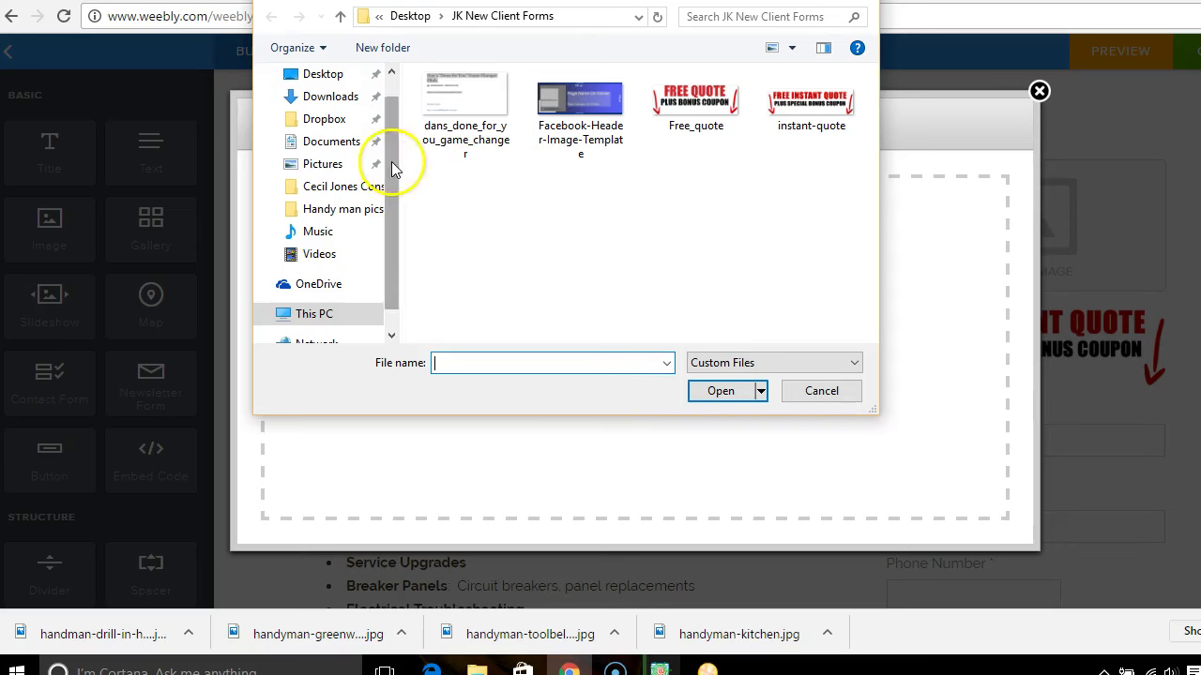
drag(392, 169, 388, 126)
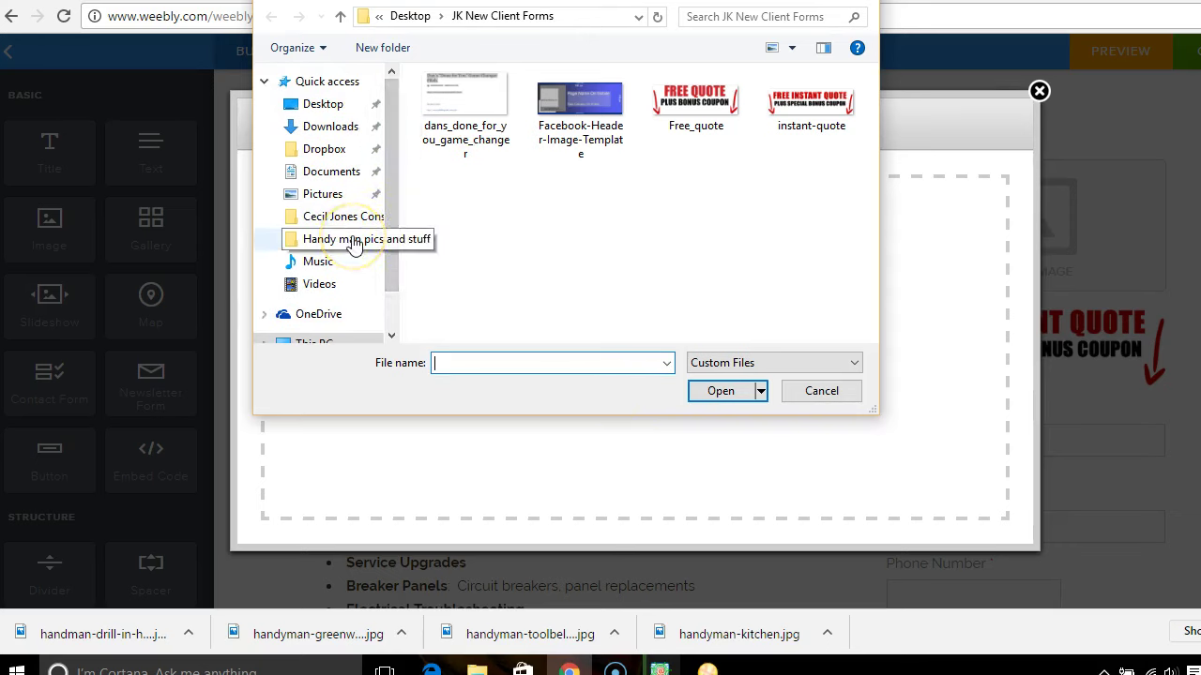
click(346, 241)
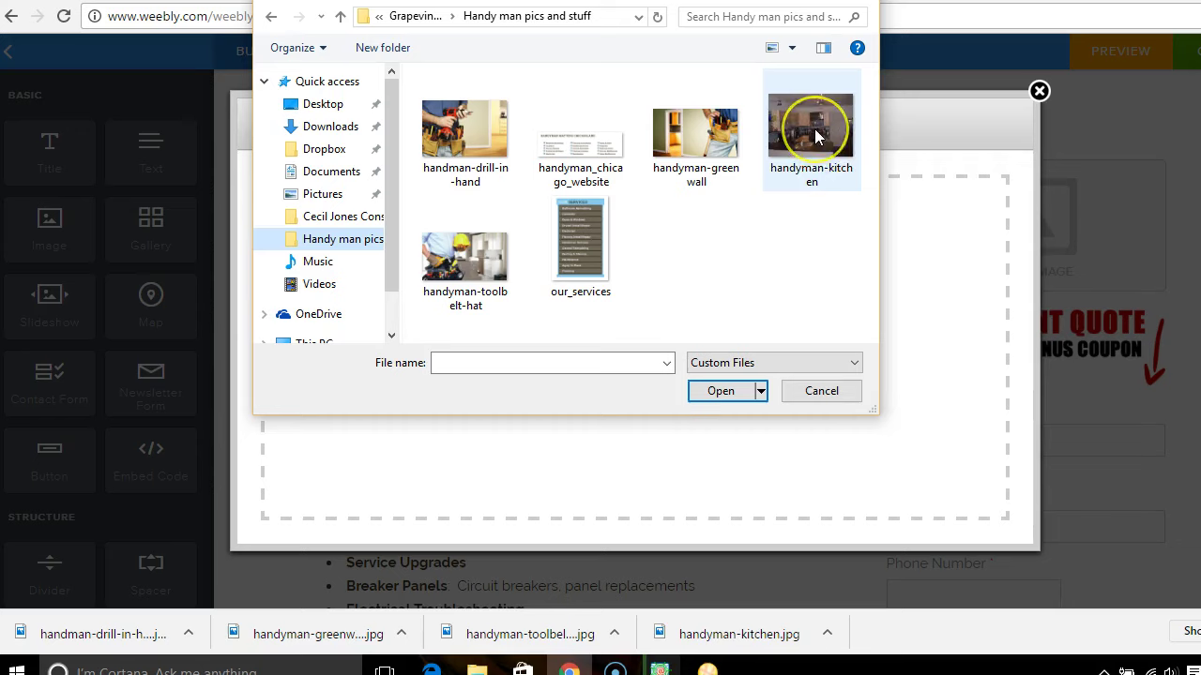
click(814, 136)
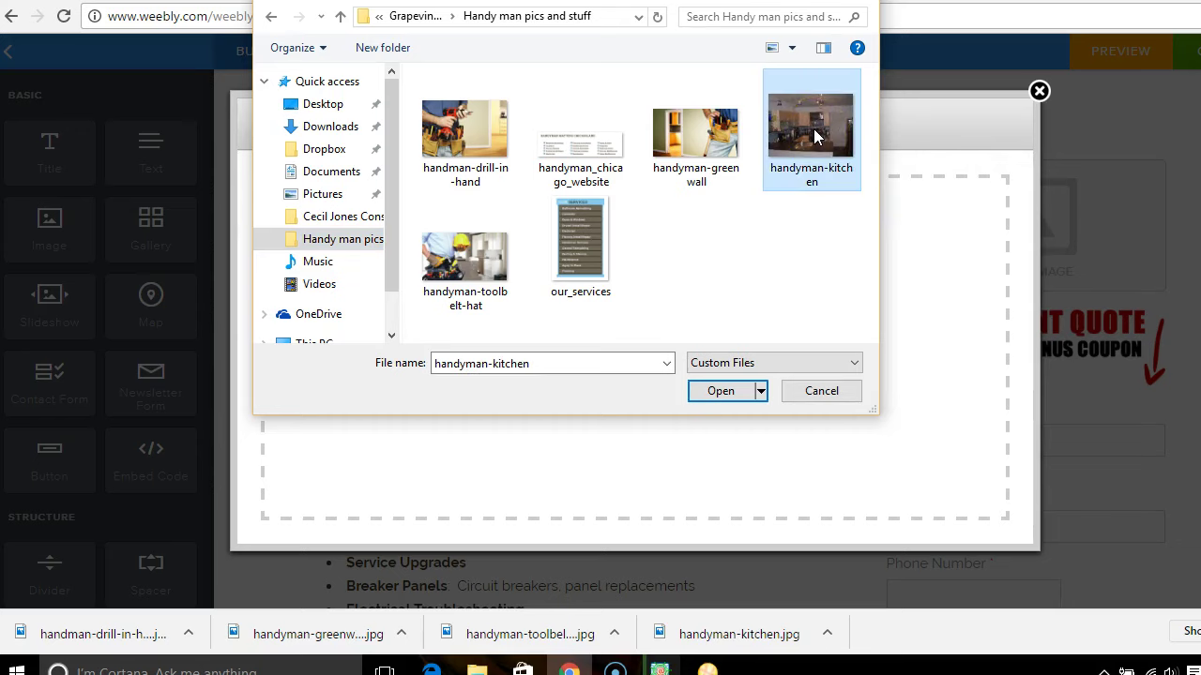
click(721, 392)
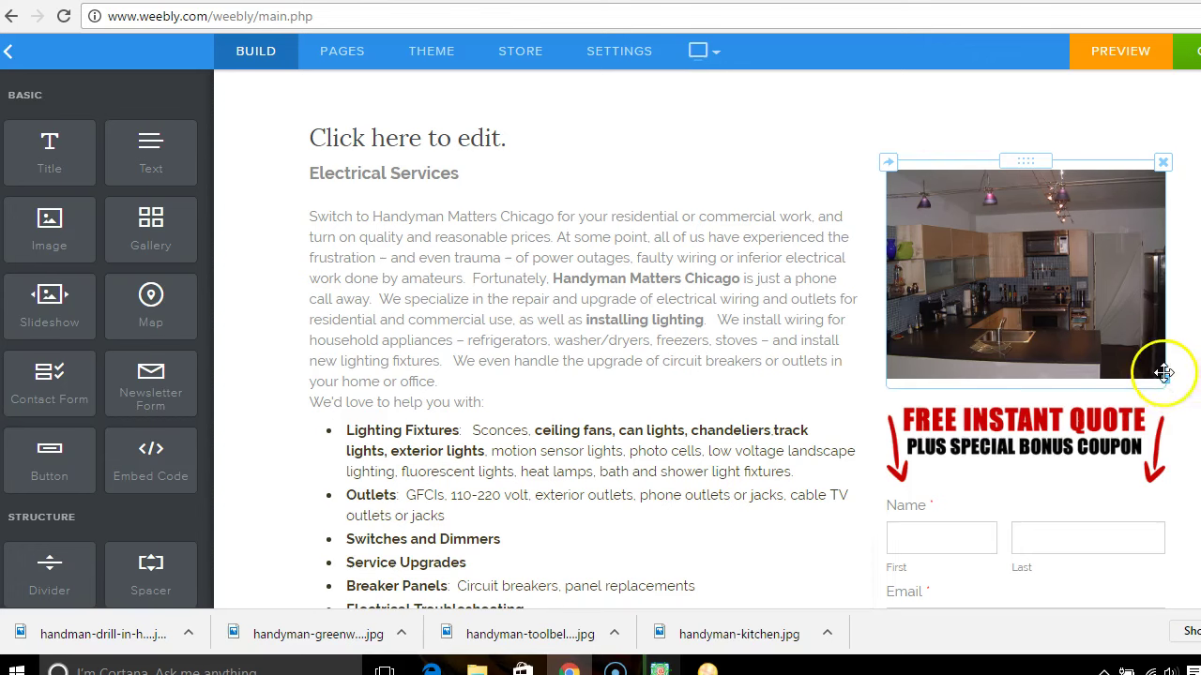
click(1007, 278)
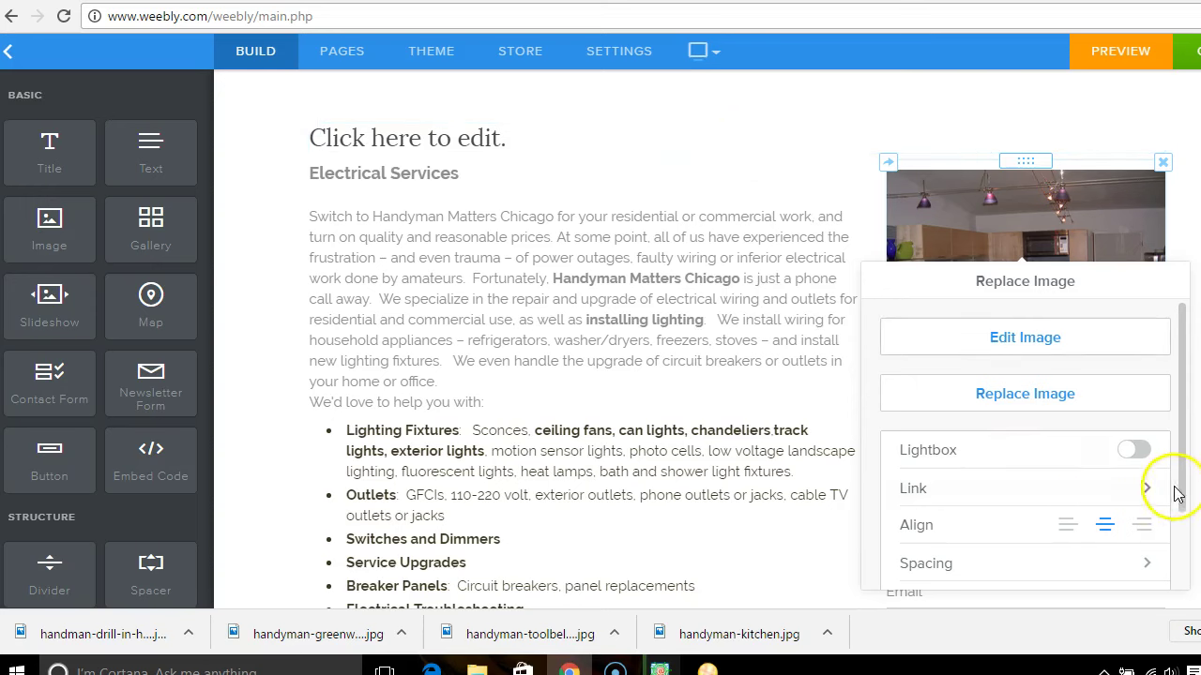
mouse_move(1179, 490)
mouse_down()
mouse_move(1187, 568)
mouse_move(1179, 484)
mouse_up()
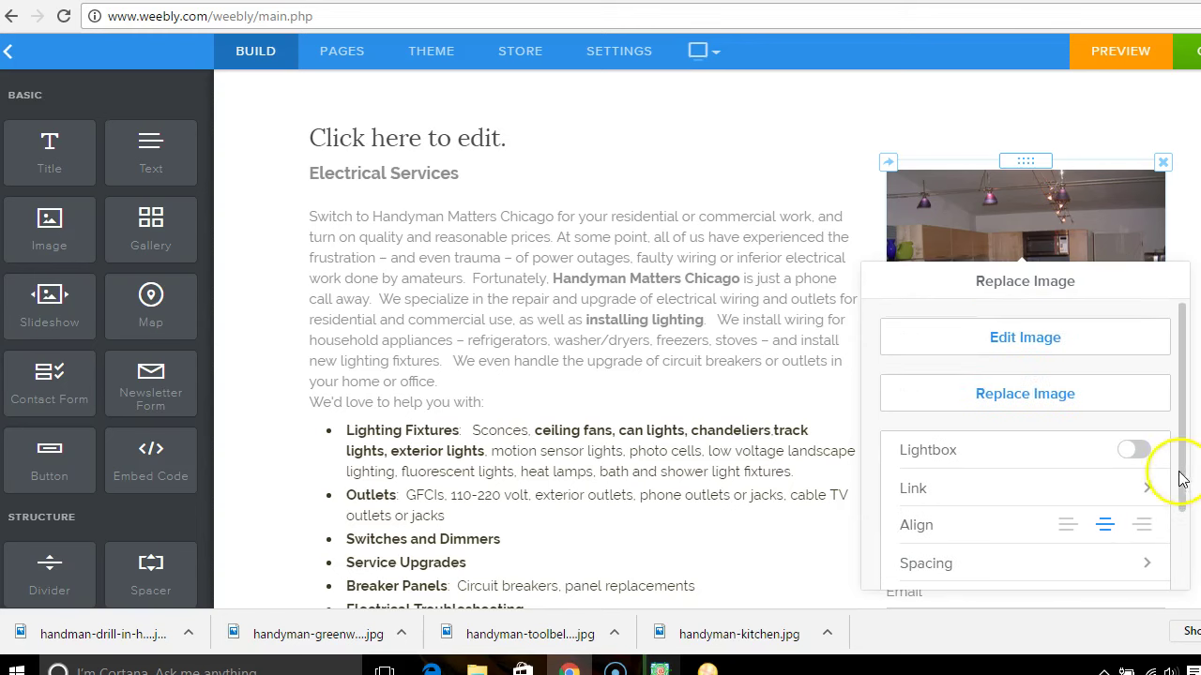
click(642, 132)
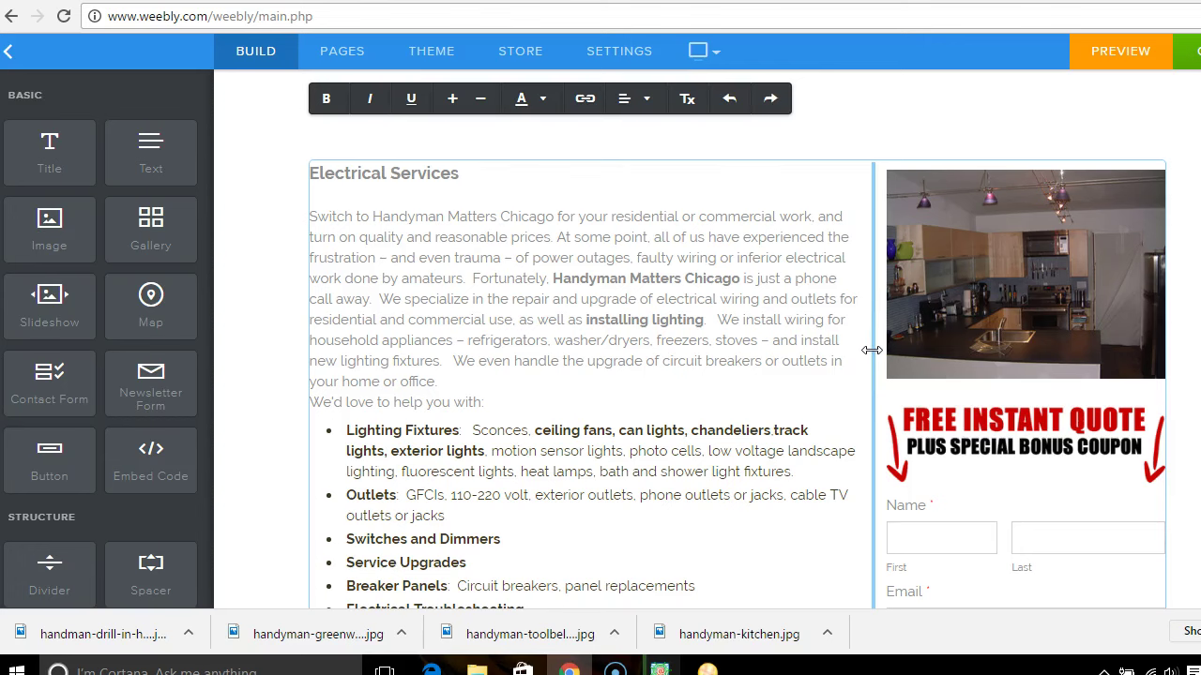
- Shift the column divider slightly toward the Electrical Services text to widen the column holding the kitchen picture and quote form
drag(872, 350, 858, 349)
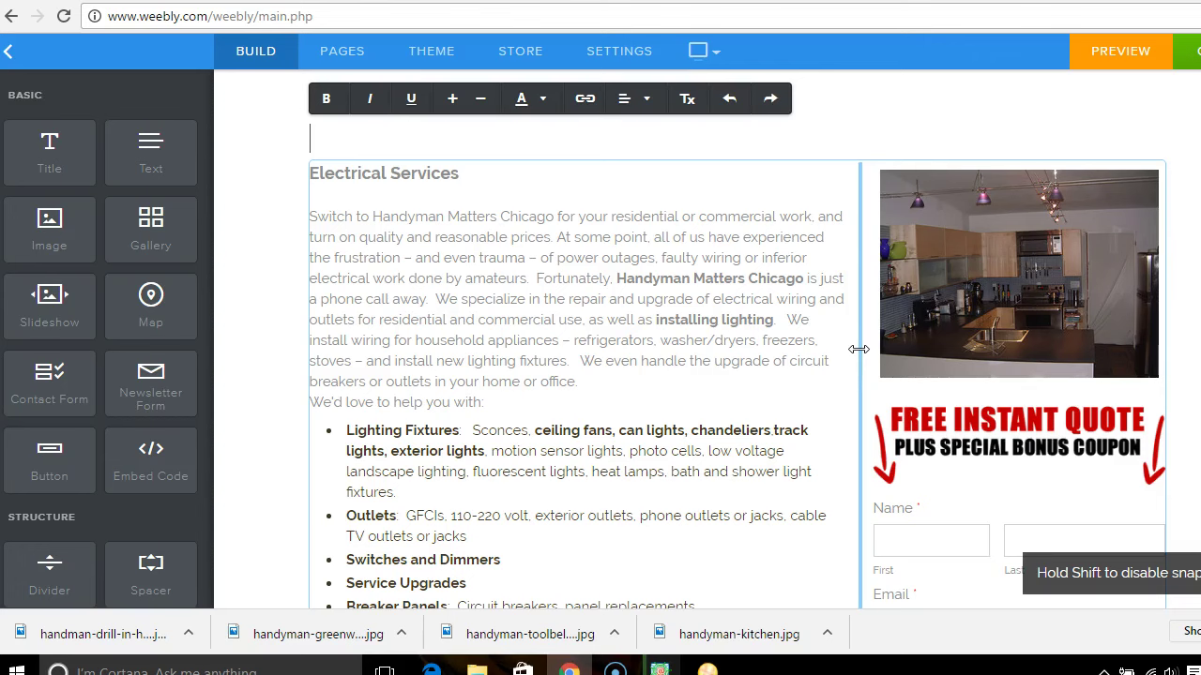
drag(859, 349, 861, 378)
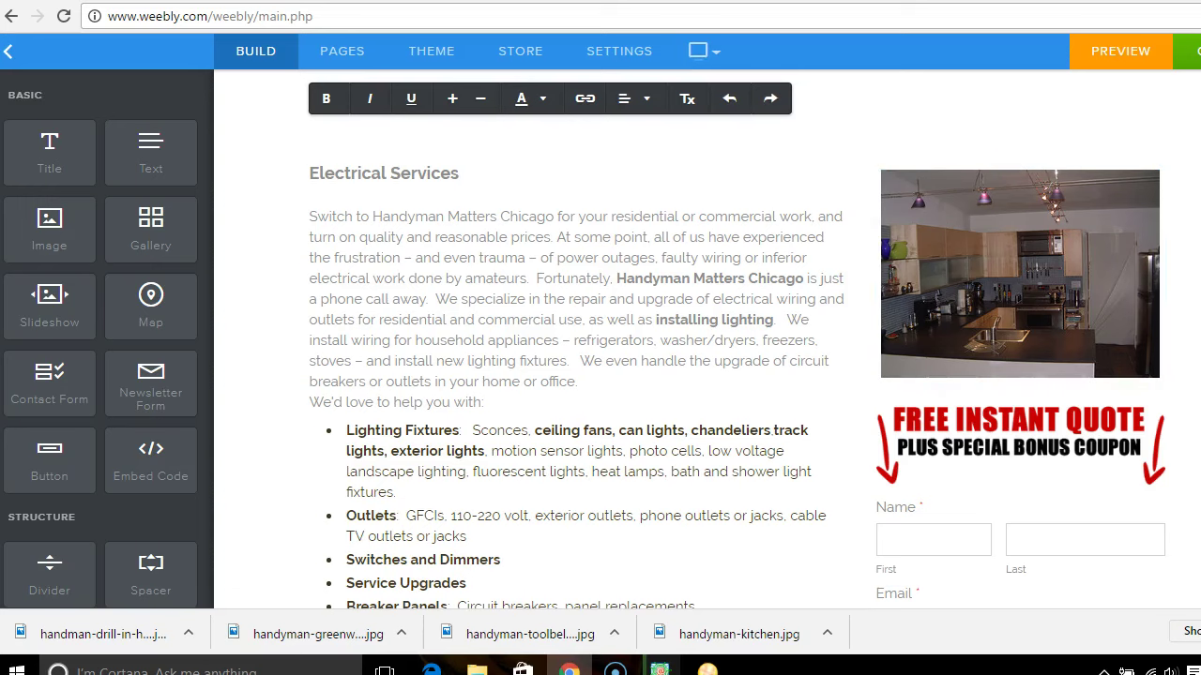
scroll(577, 337, down, 5)
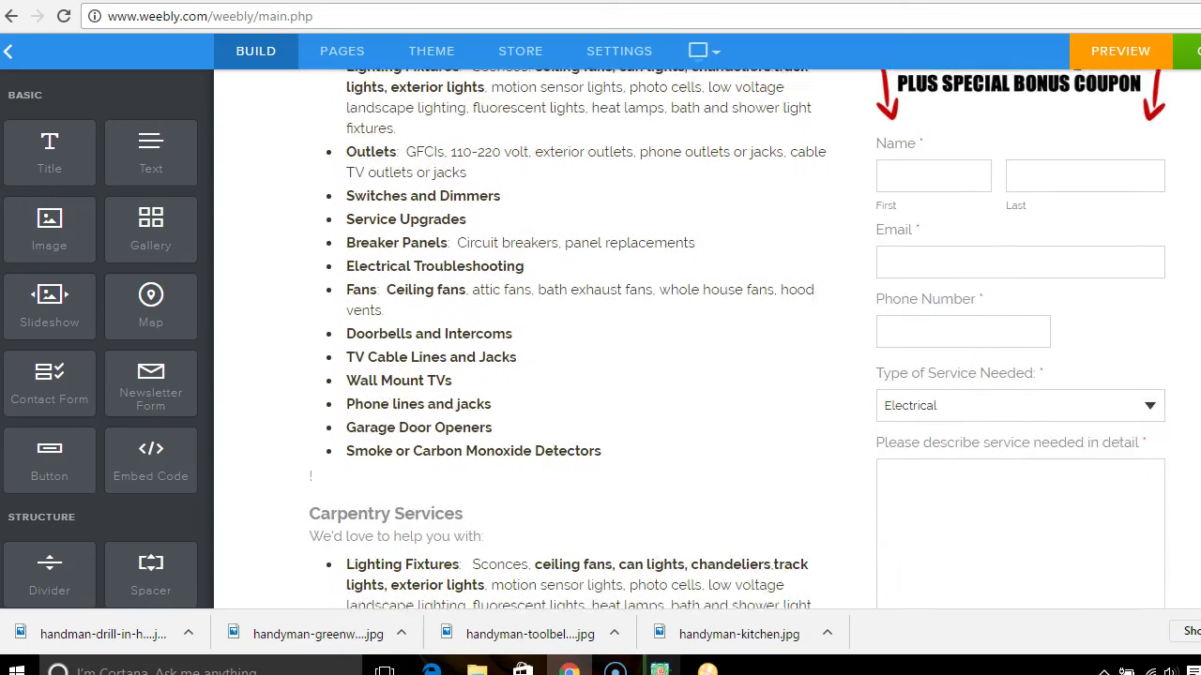
scroll(577, 338, down, 1)
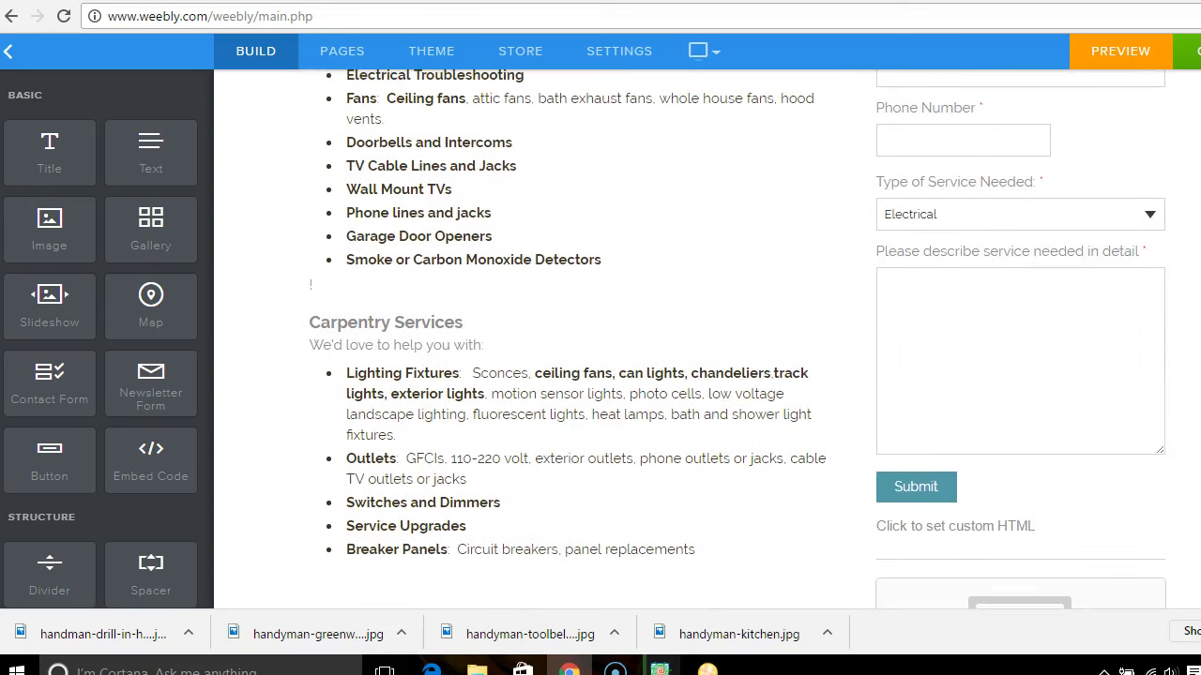
scroll(577, 338, up, 5)
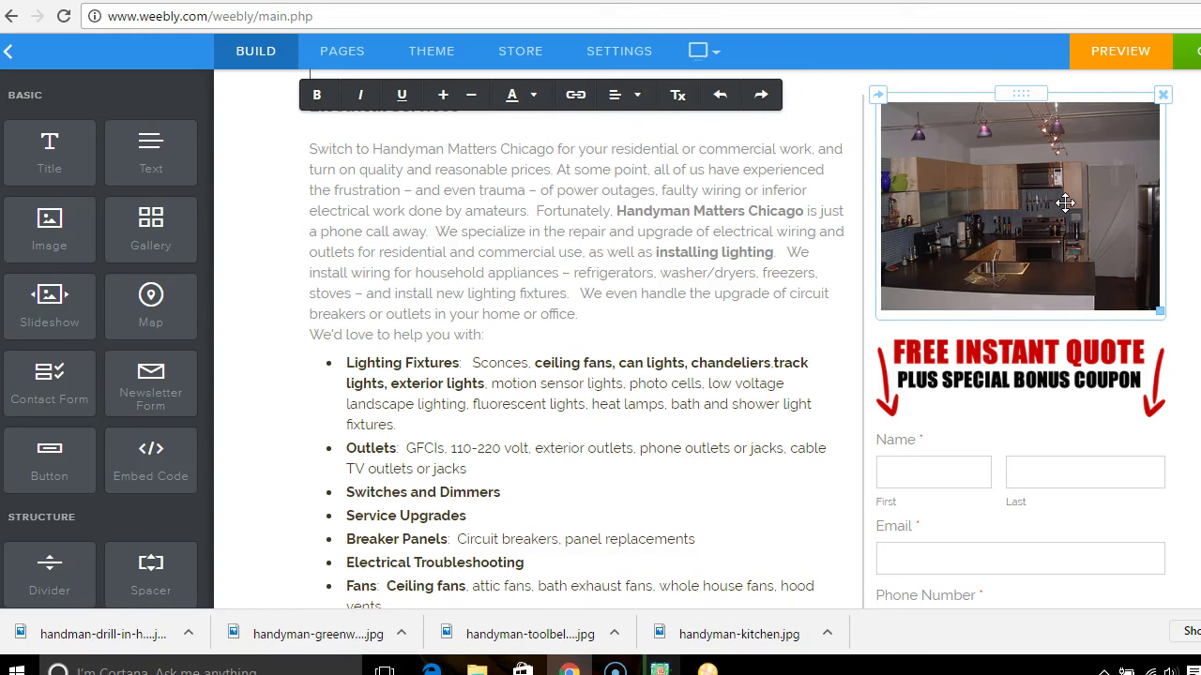
- Insert a horizontal divider between the Electrical Services list and the Carpentry Services heading
scroll(1065, 203, down, 3)
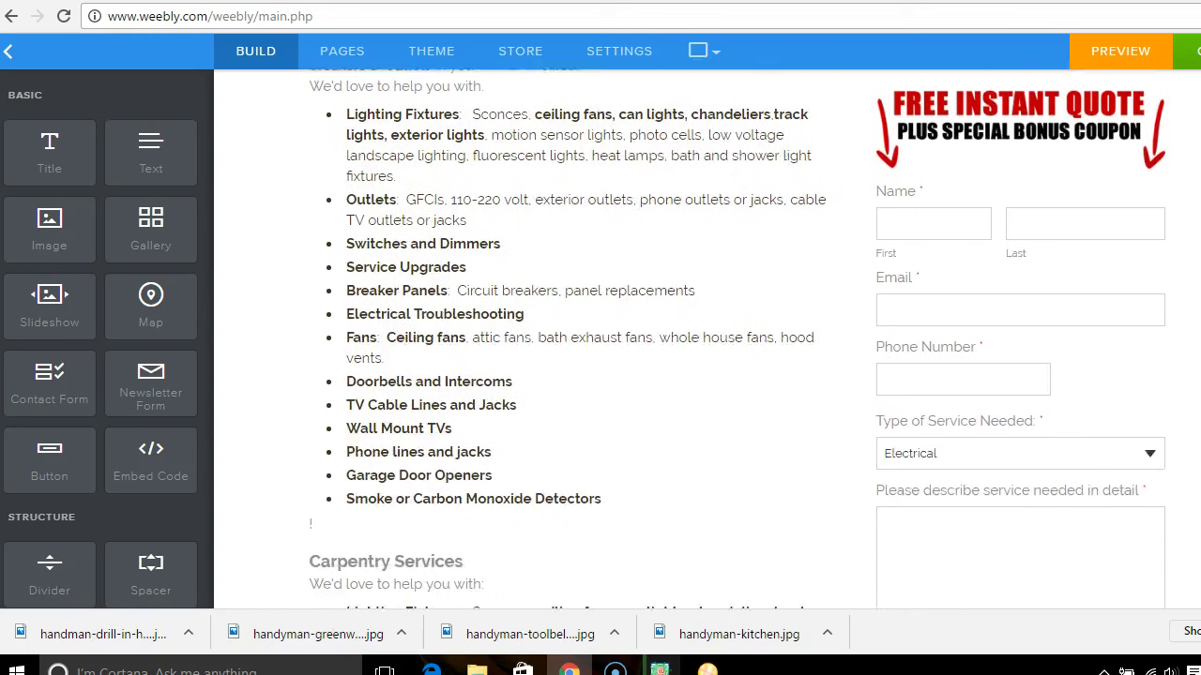
scroll(737, 340, down, 1)
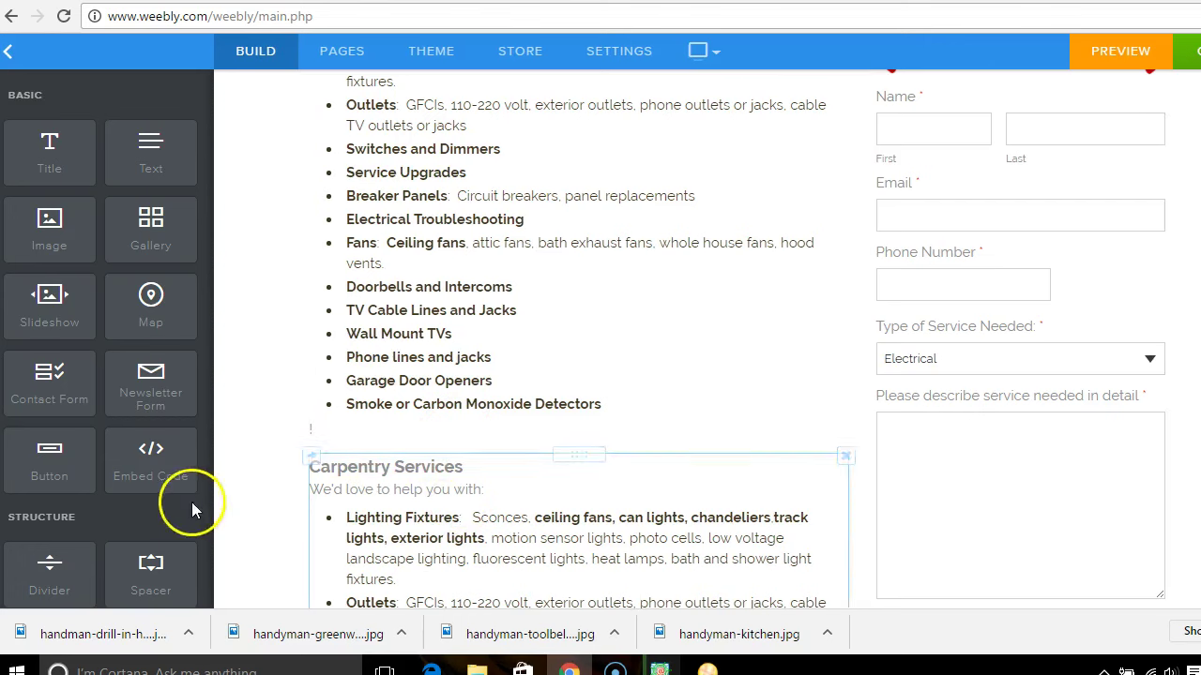
drag(46, 572, 388, 435)
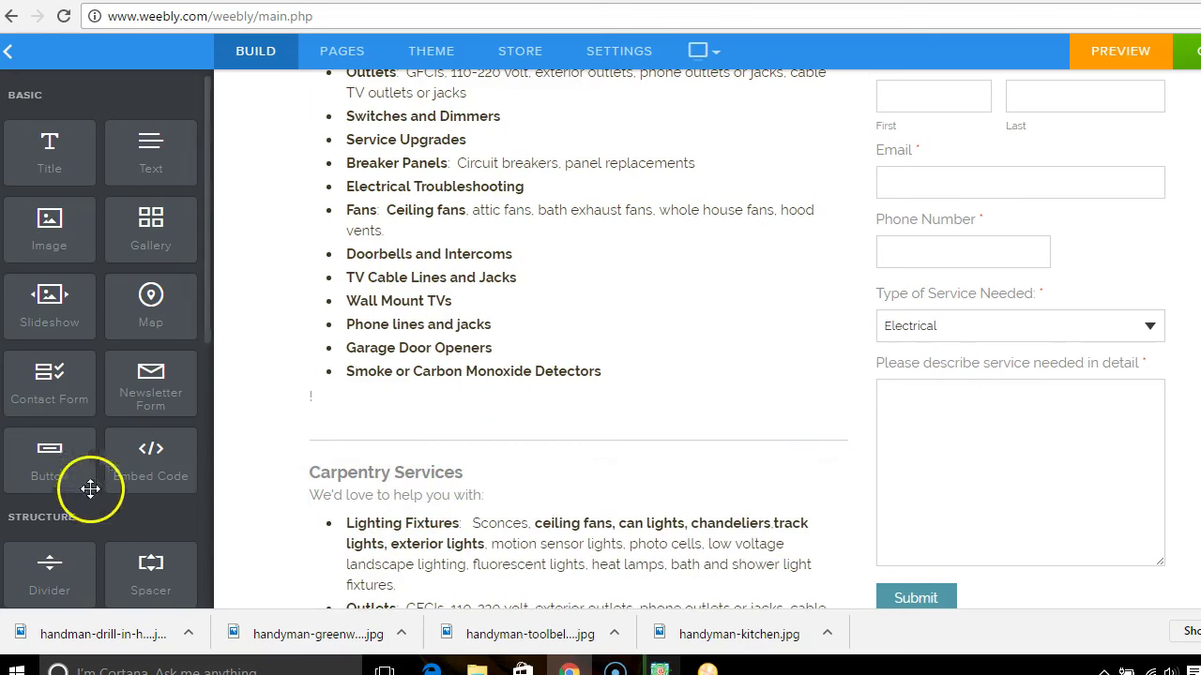
- Insert an image element above the new divider line and upload handman-drill-in-hand from the Handy man pics and stuff folder into it
drag(49, 234, 388, 429)
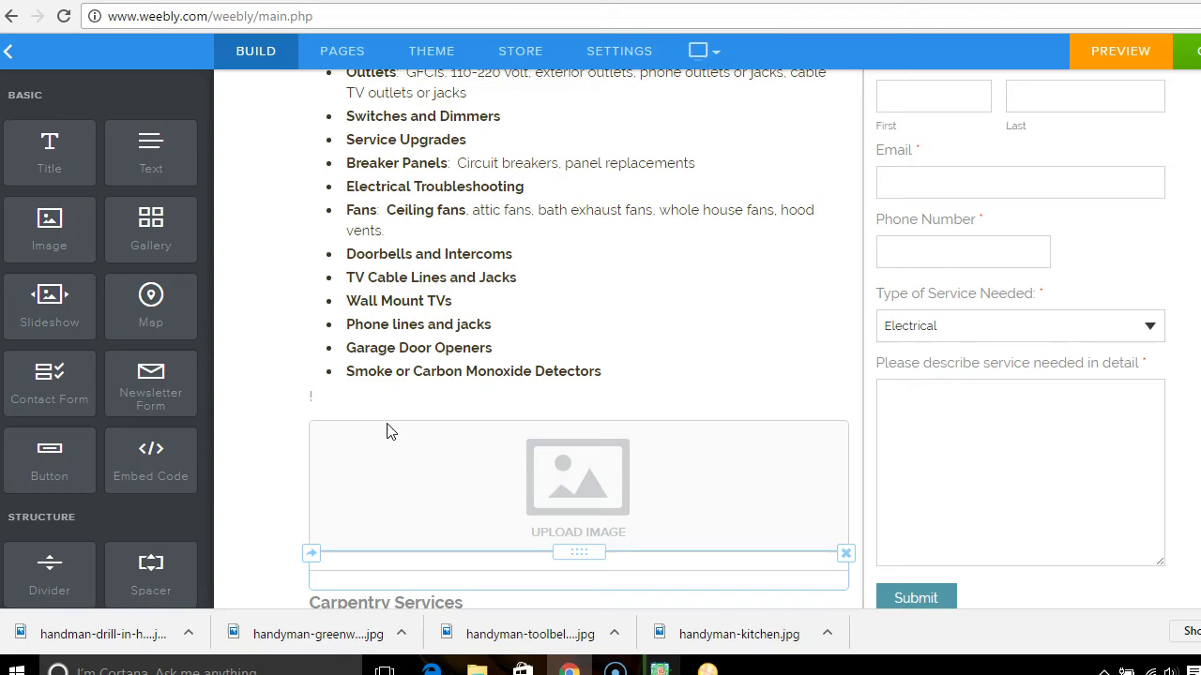
click(638, 461)
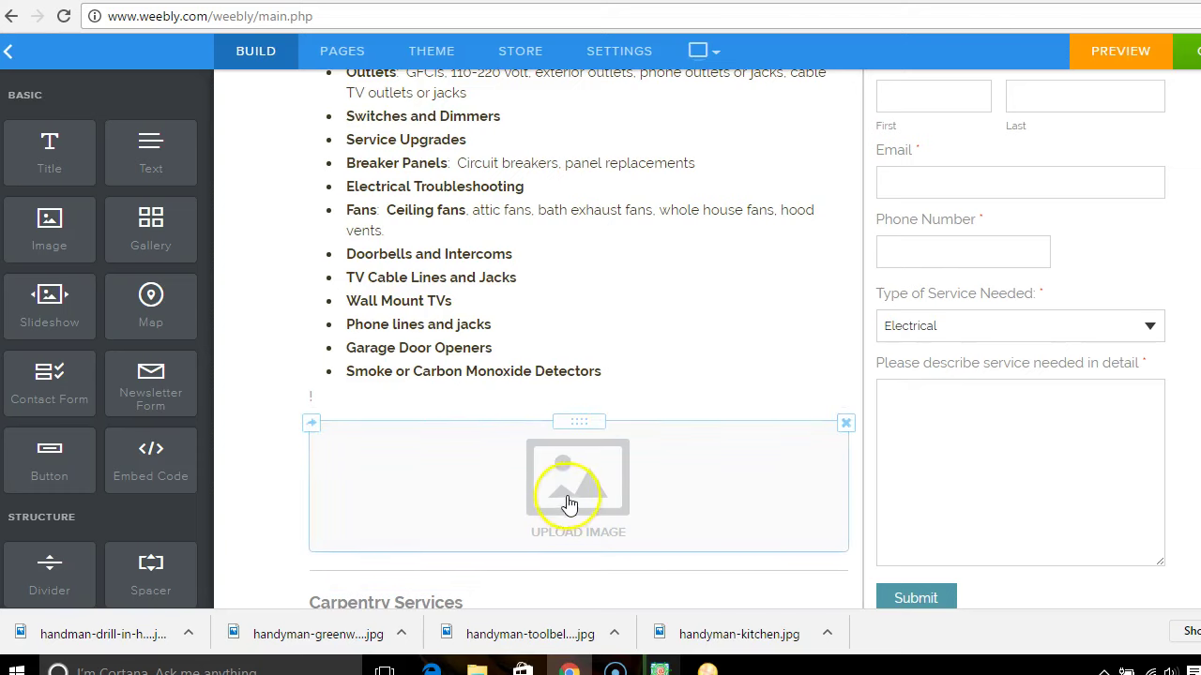
click(597, 411)
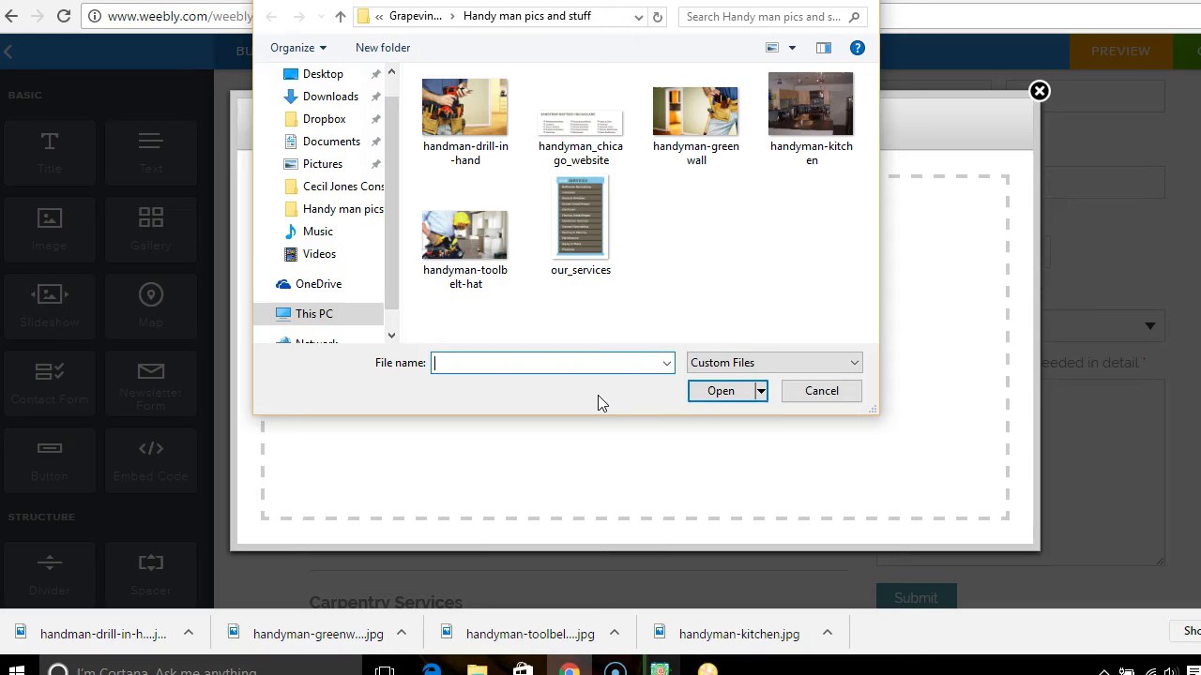
click(453, 116)
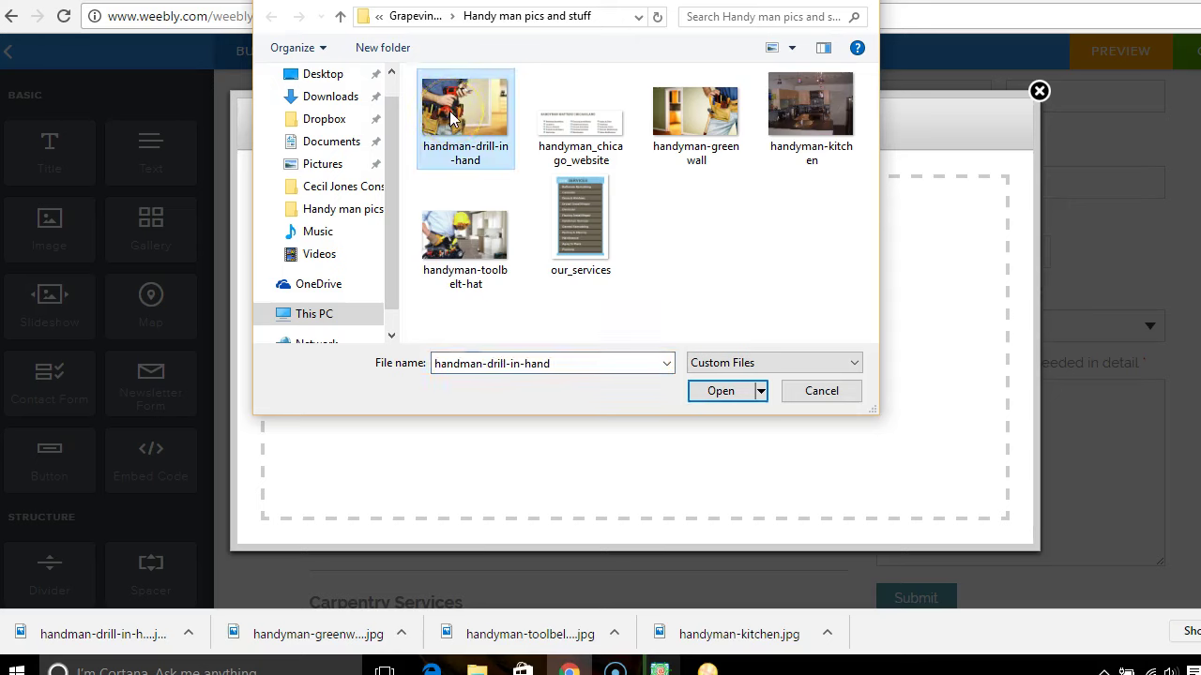
click(719, 391)
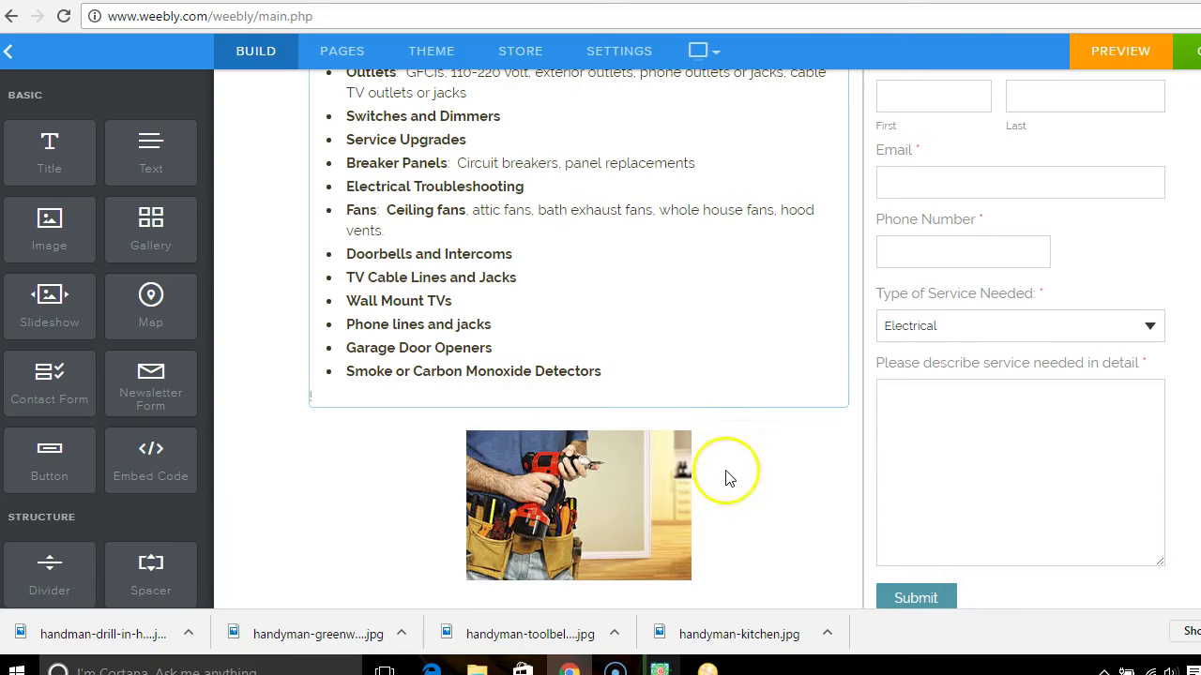
- Compare with the pictures in Google Images and replace the drill picture with handyman-greenwall from the Handy man pics and stuff folder
scroll(579, 375, down, 1)
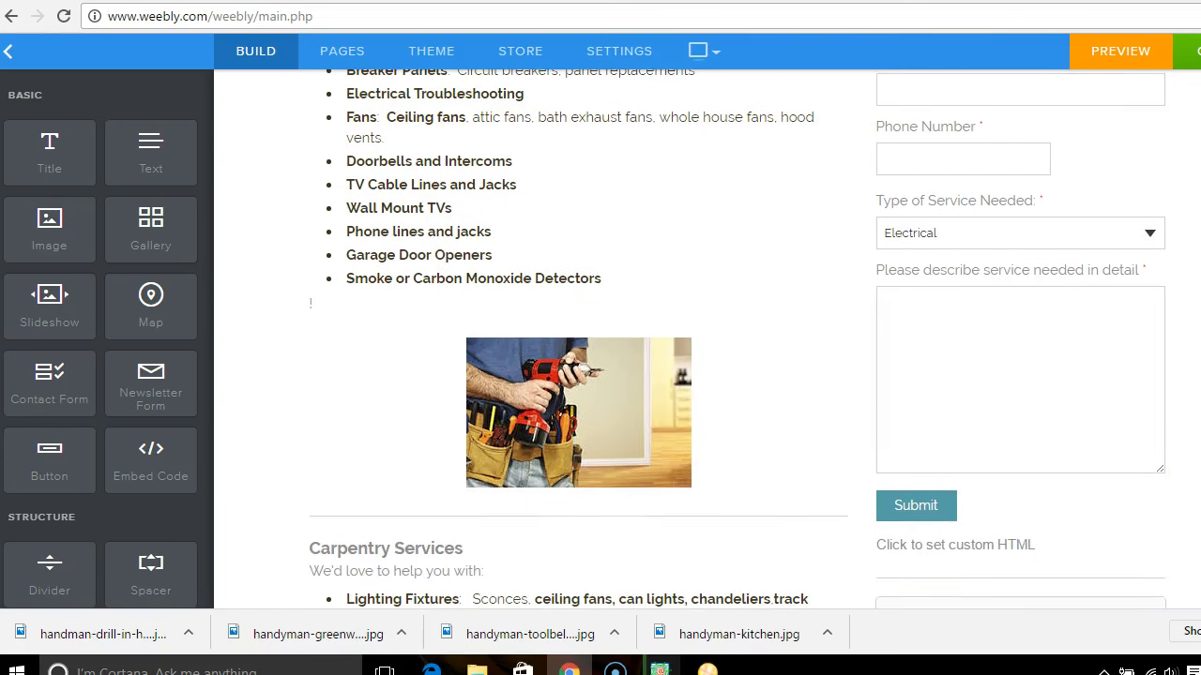
click(976, 1)
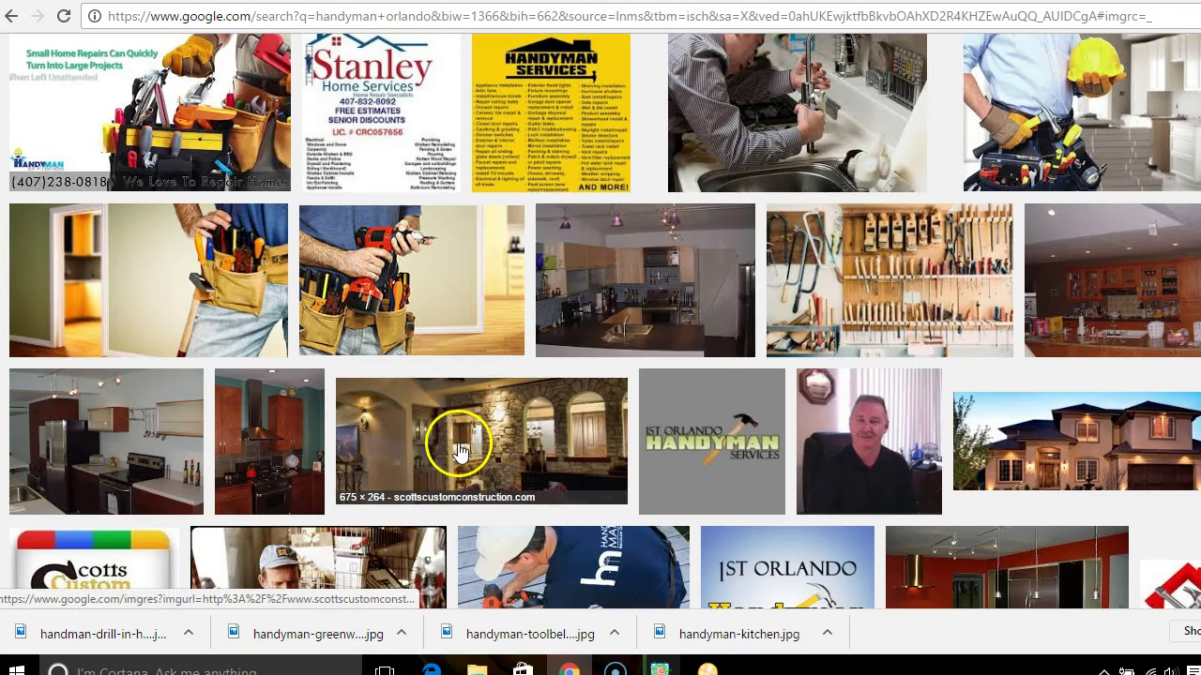
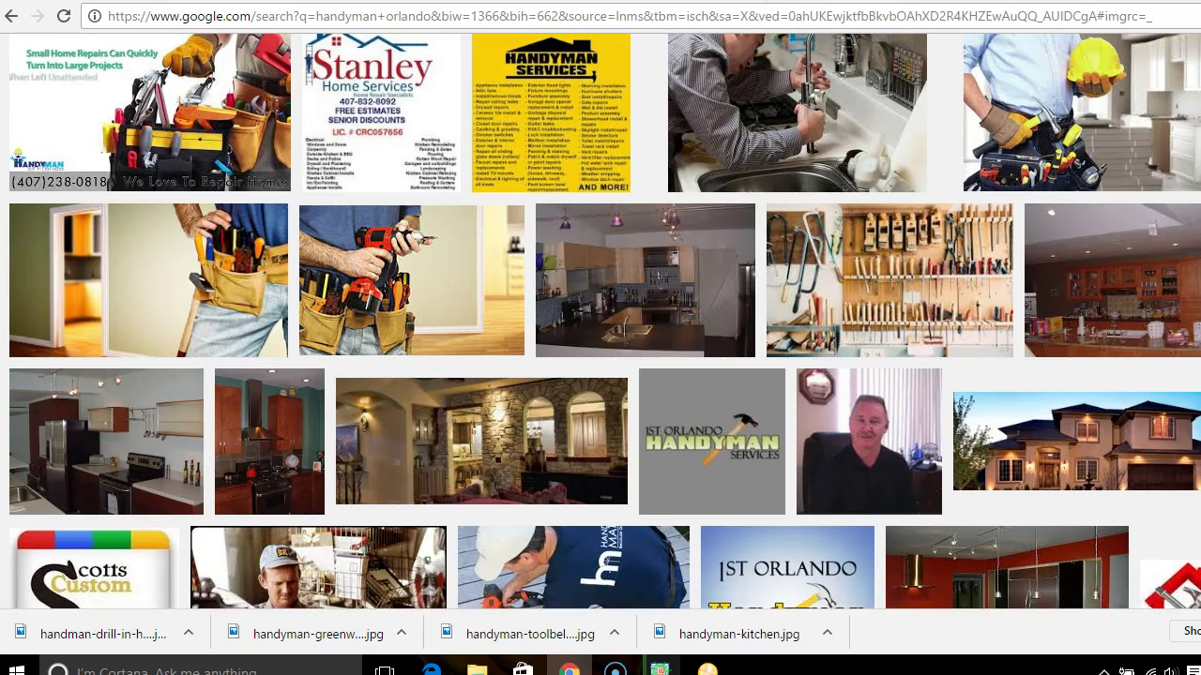
click(741, 2)
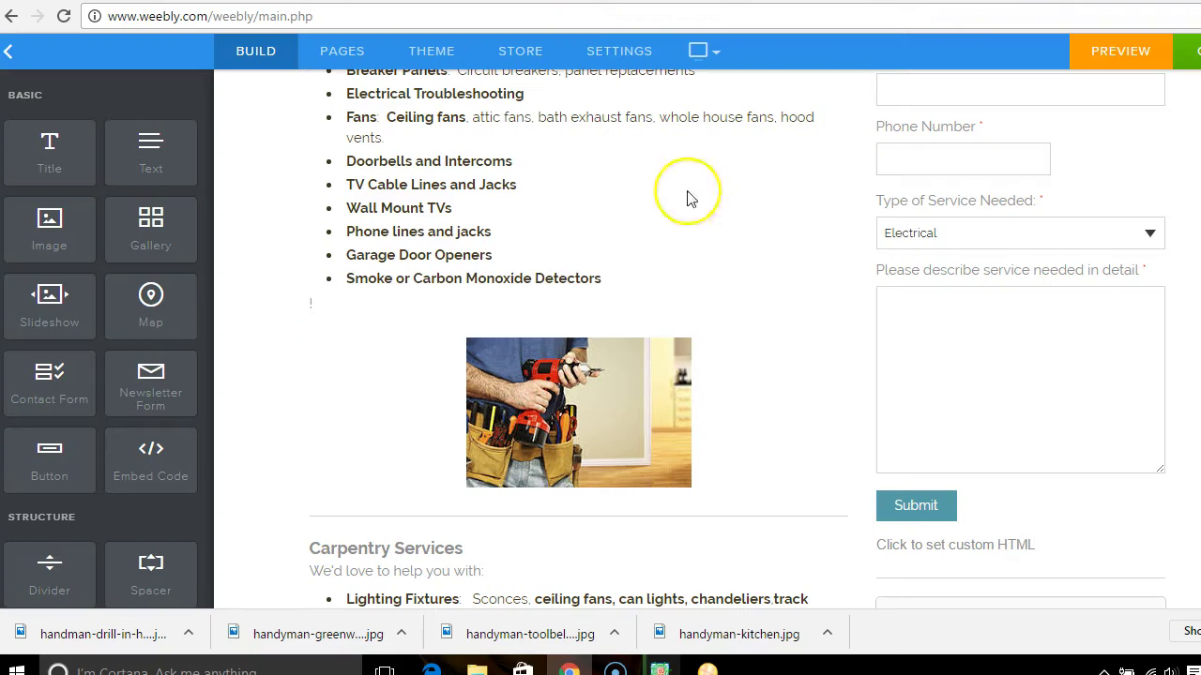
click(583, 449)
click(594, 221)
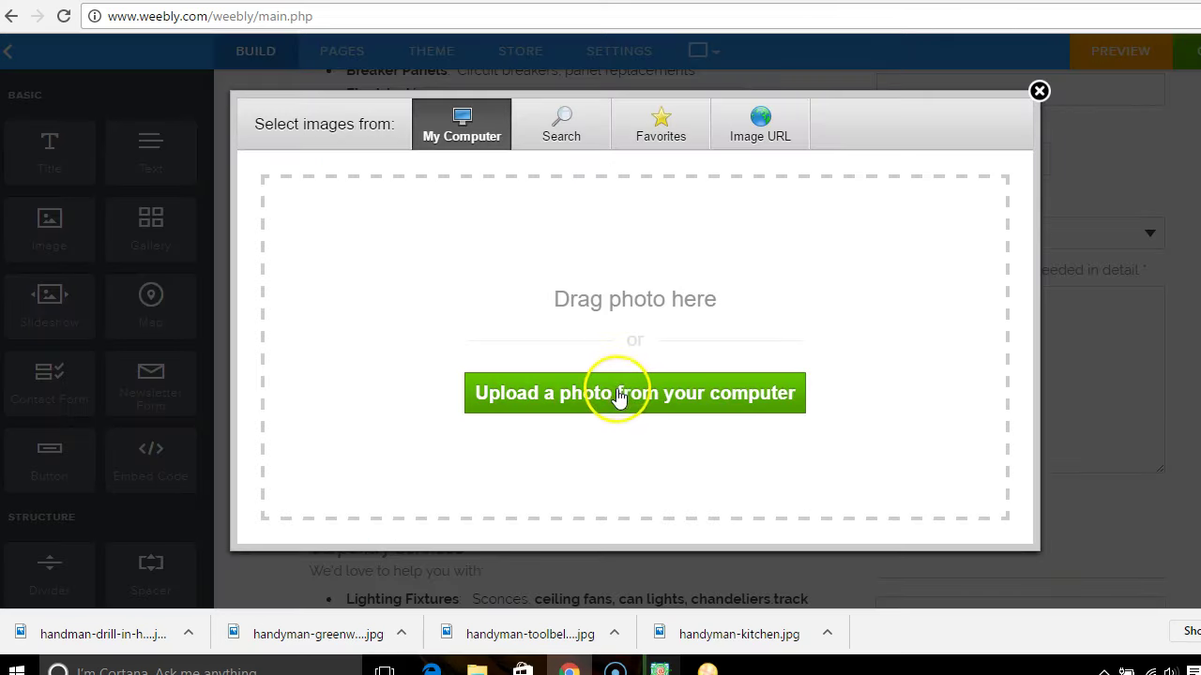
click(616, 395)
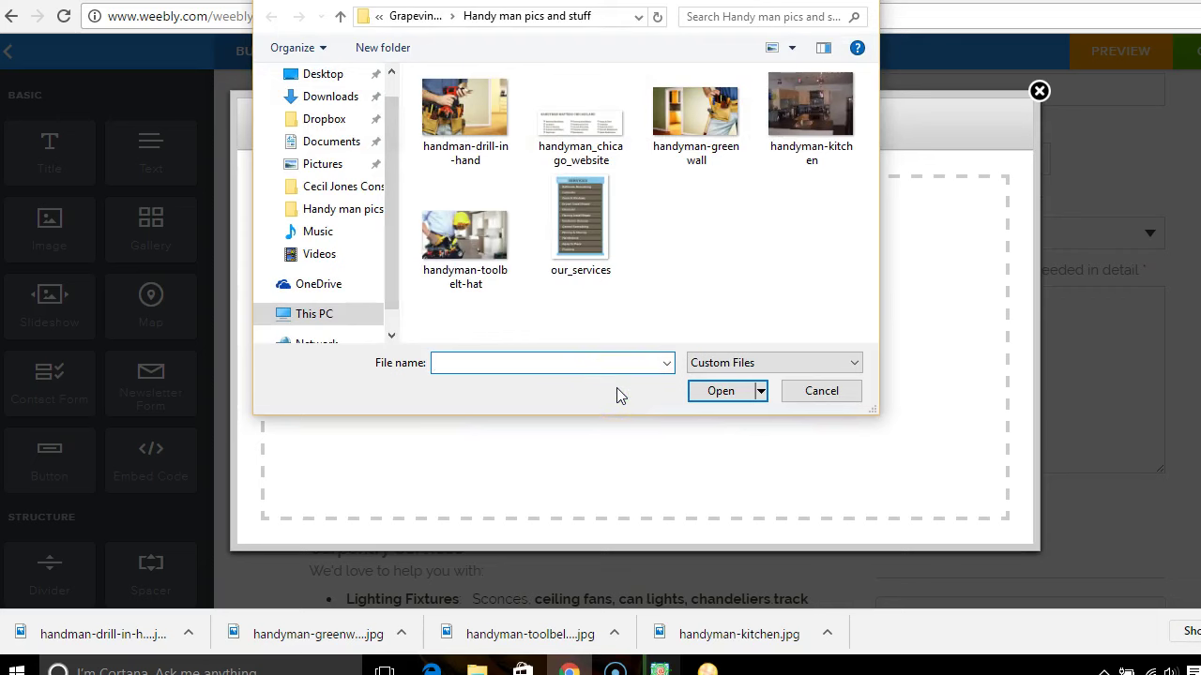
click(697, 119)
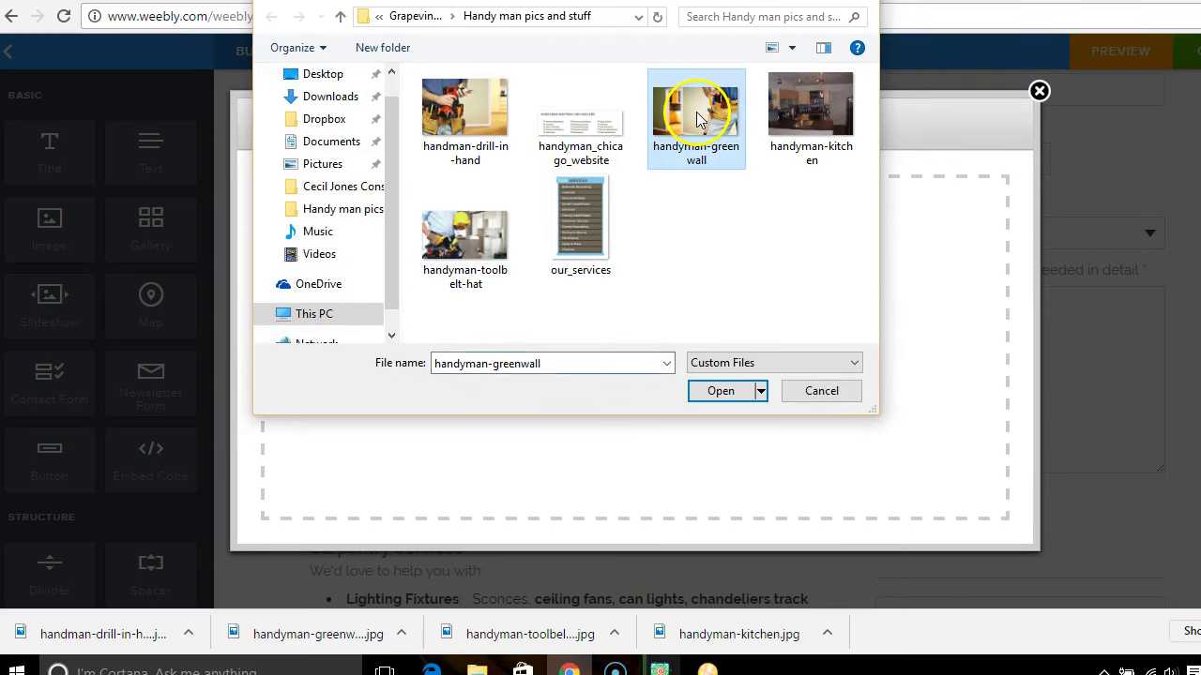
click(720, 393)
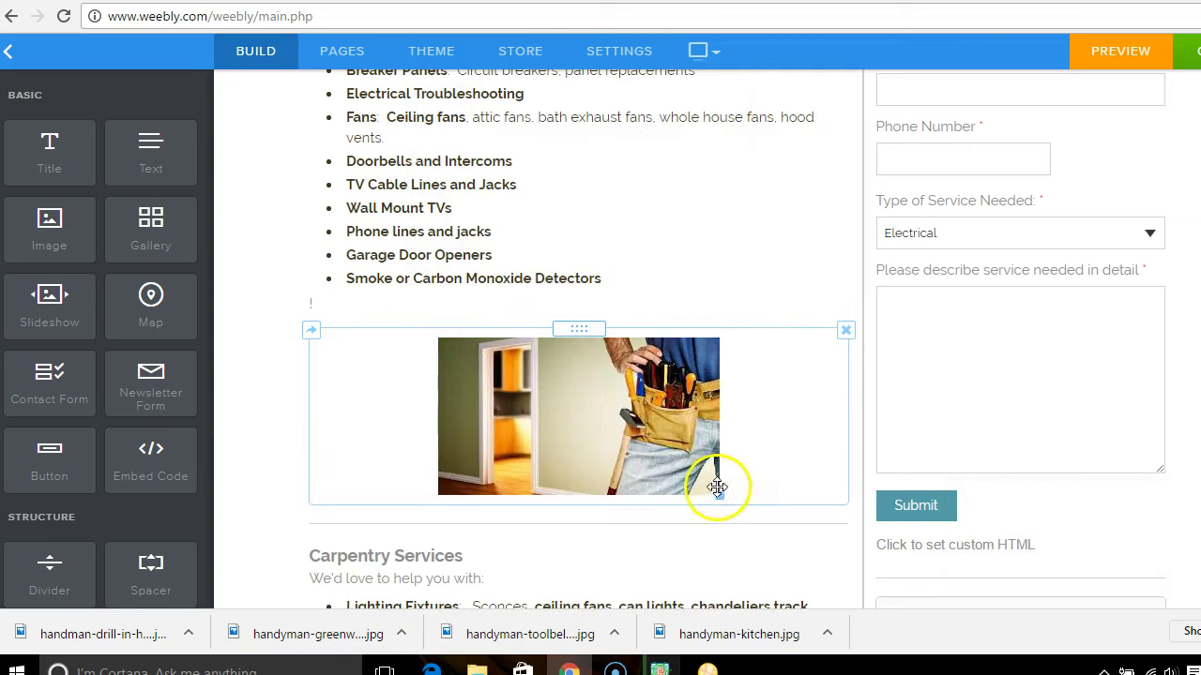
- Enlarge the green wall picture so it nearly fills the width of the text column above Carpentry Services
drag(720, 495, 1040, 616)
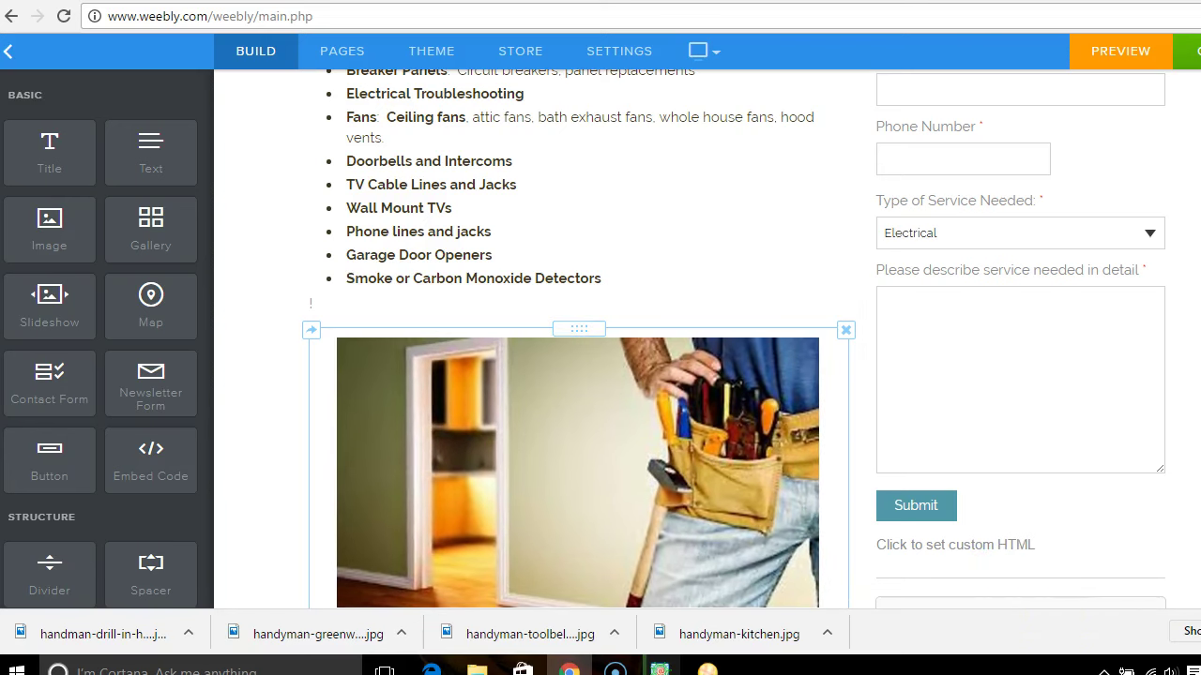
scroll(579, 375, down, 2)
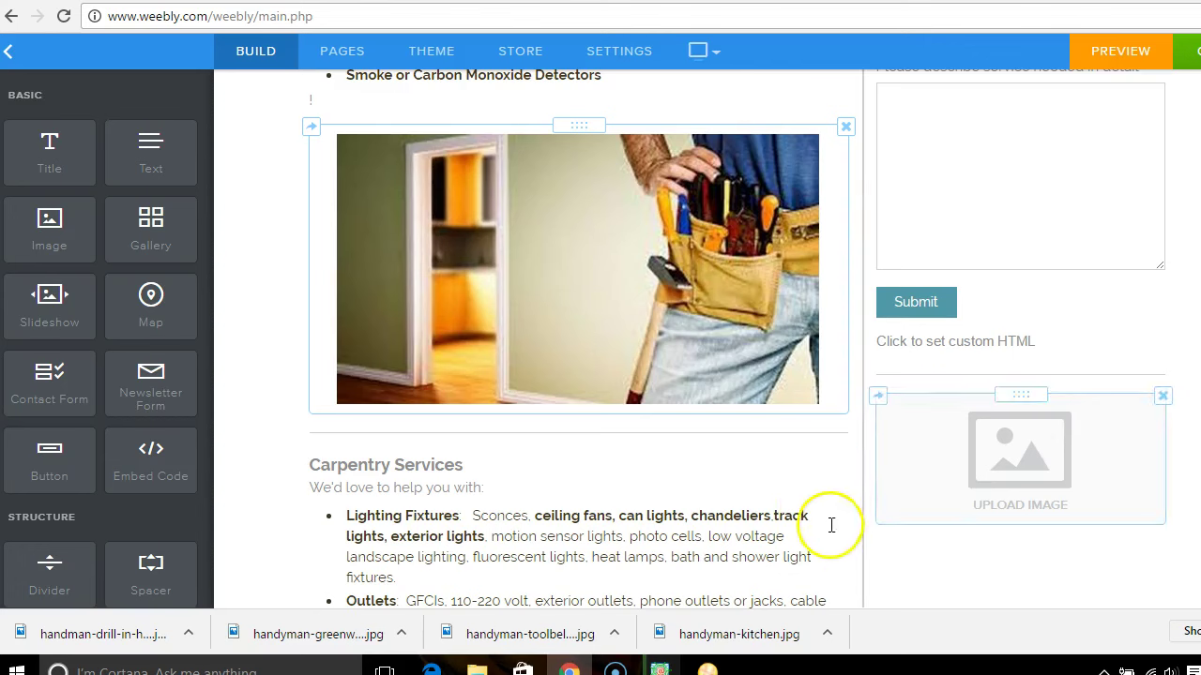
click(809, 497)
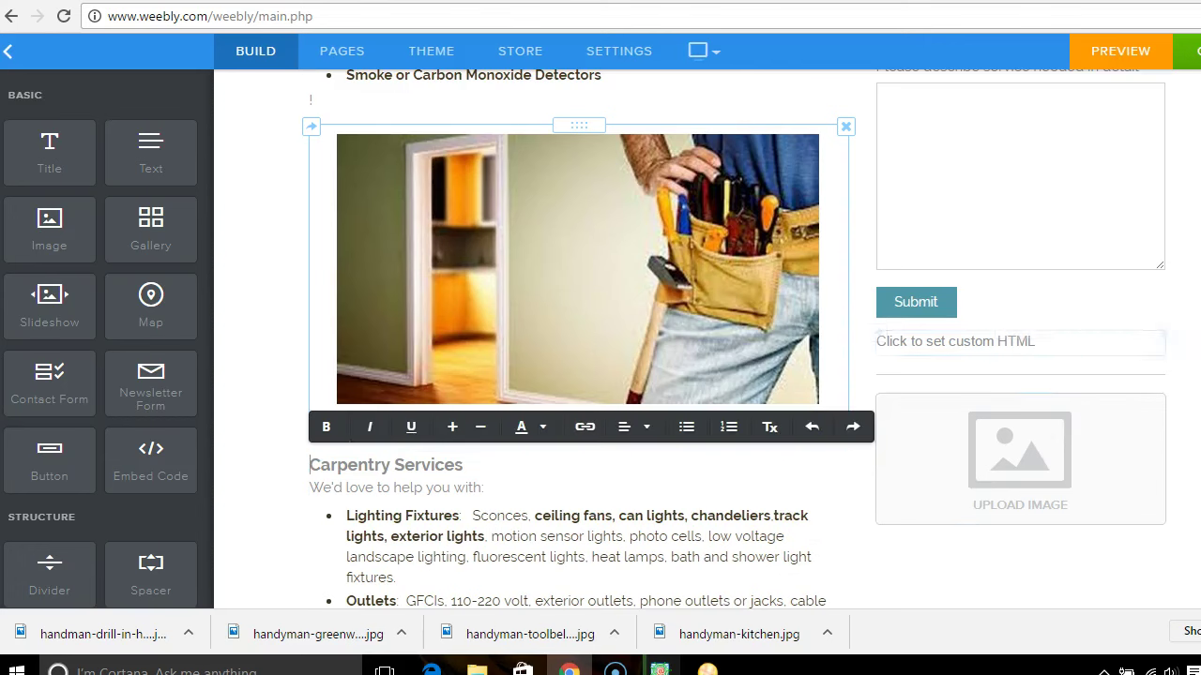
- Preview the website and examine the layout of the service texts, pictures and quote form
click(1117, 62)
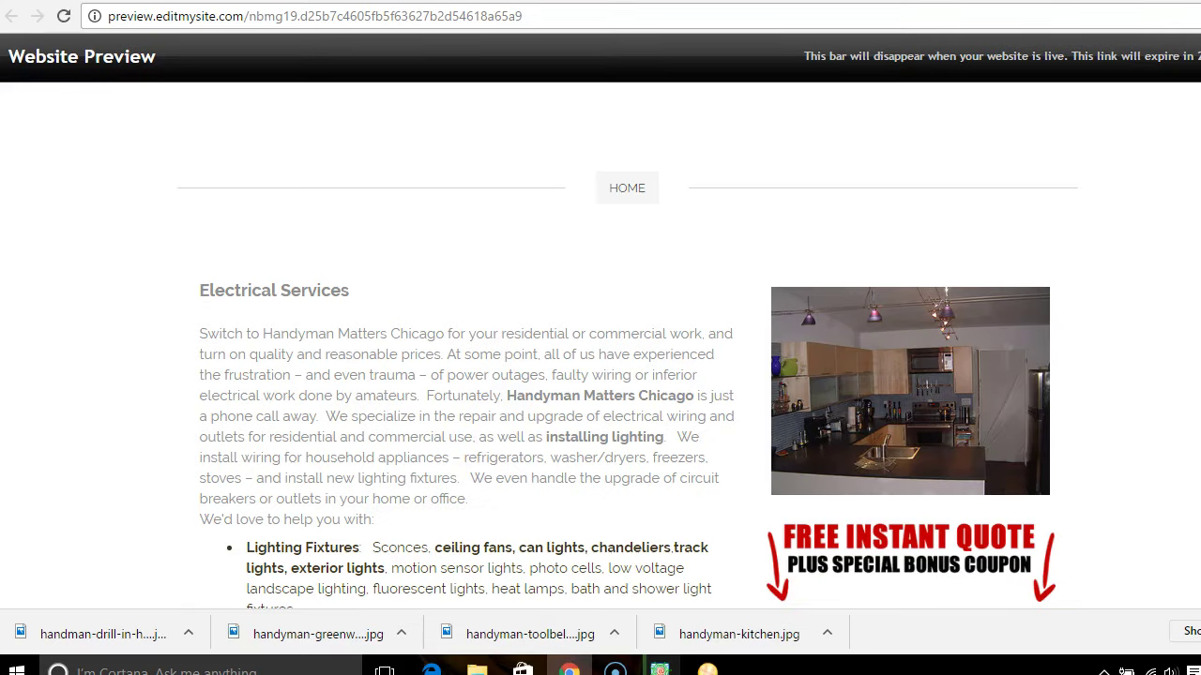
scroll(628, 354, down, 4)
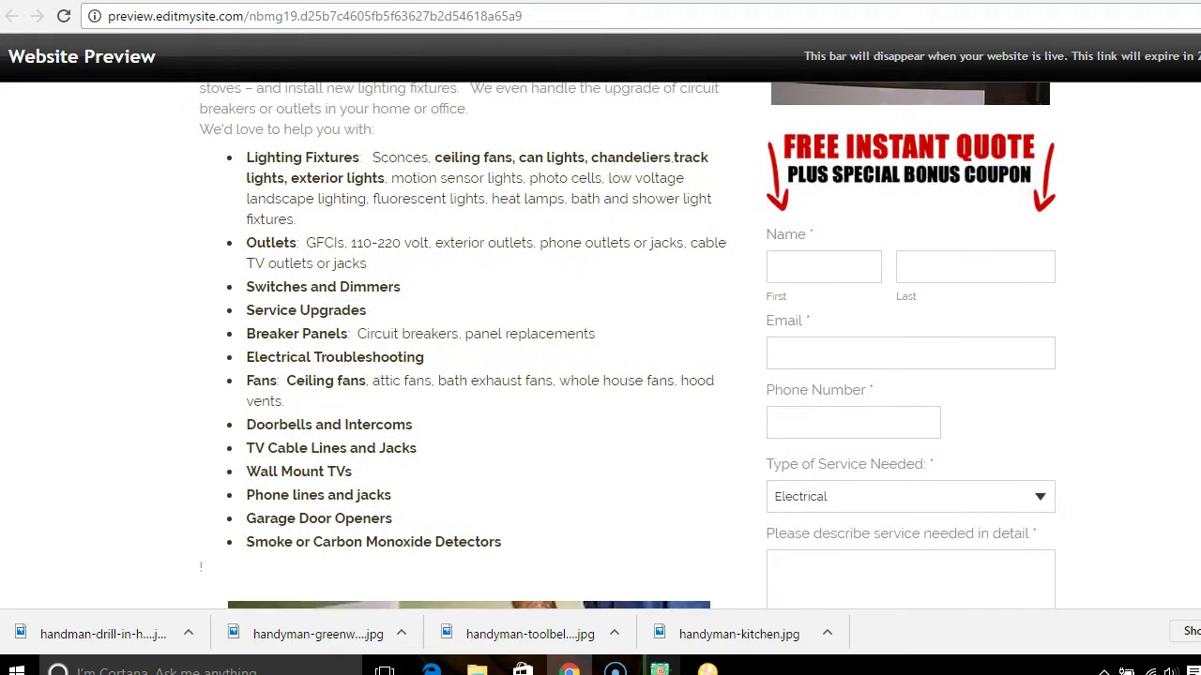
scroll(628, 353, down, 1)
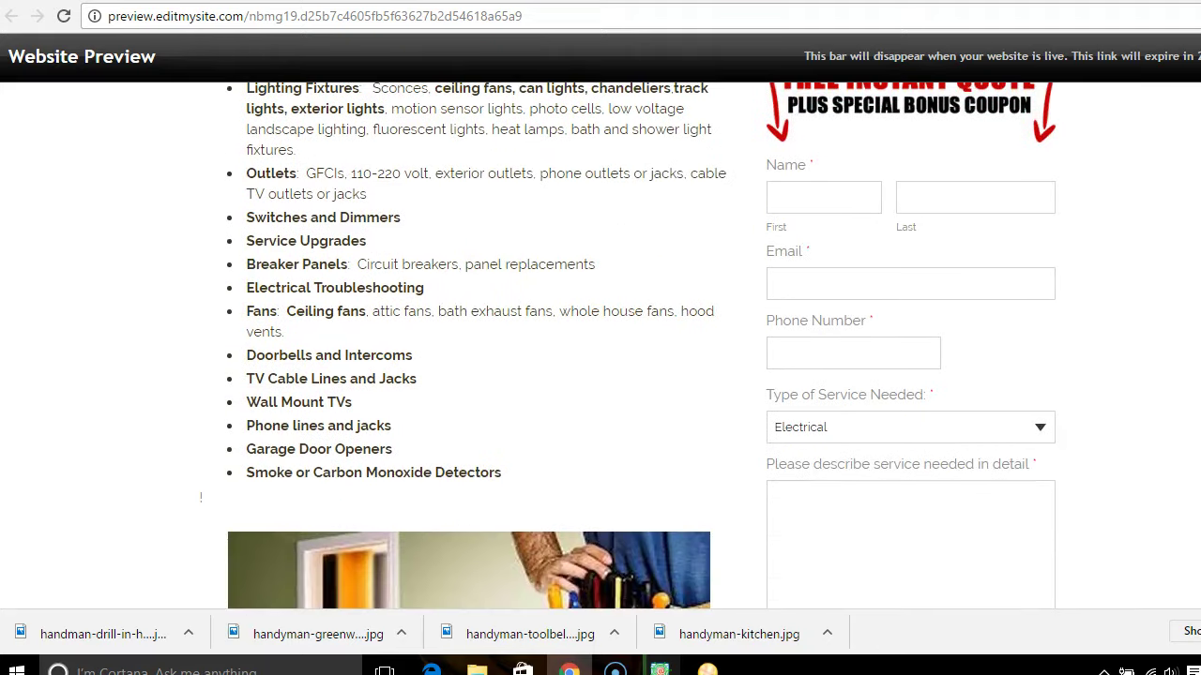
scroll(627, 354, down, 4)
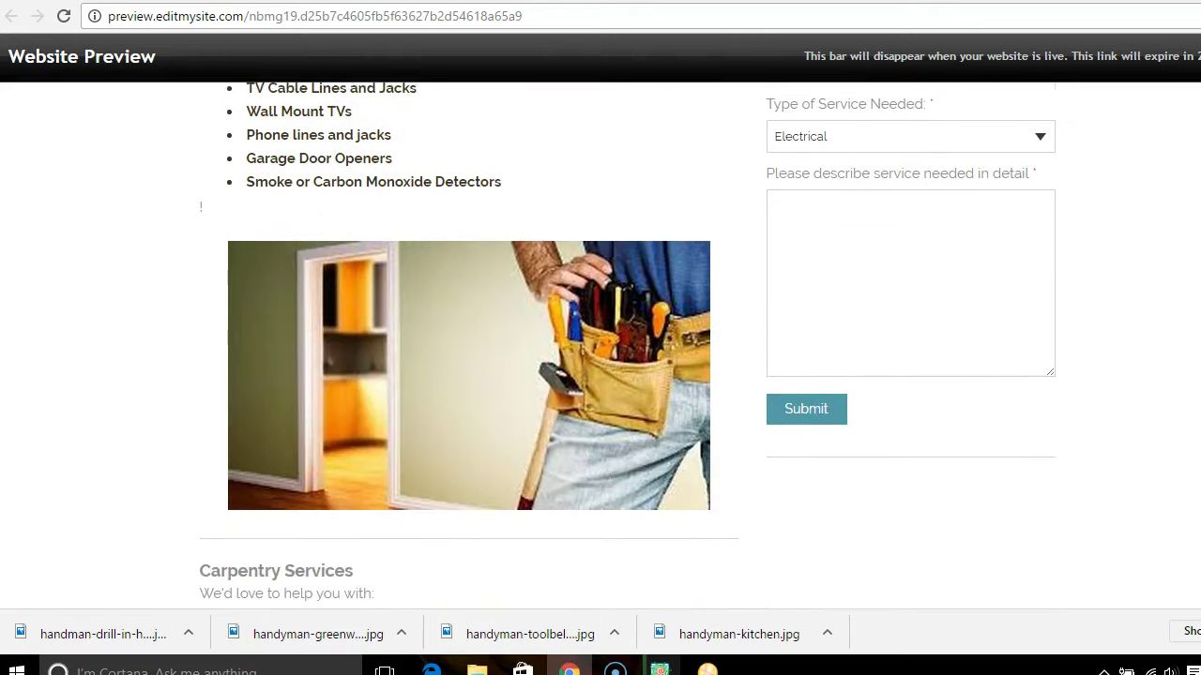
scroll(628, 353, down, 3)
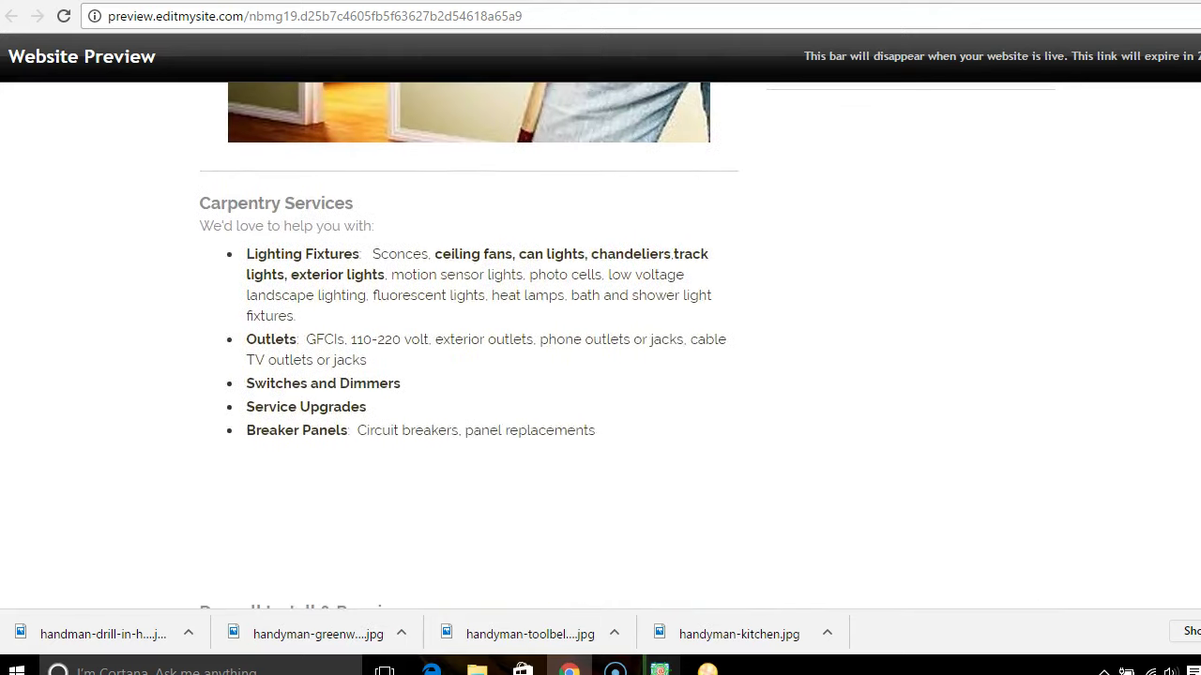
scroll(628, 354, up, 3)
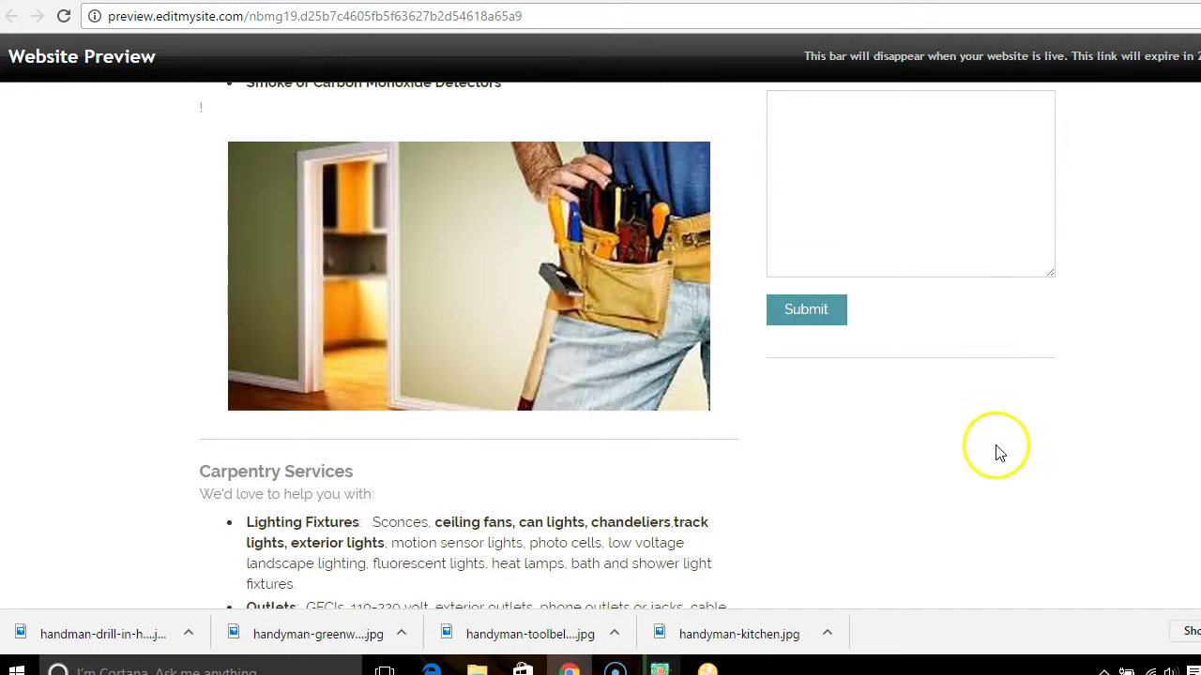
scroll(627, 354, up, 7)
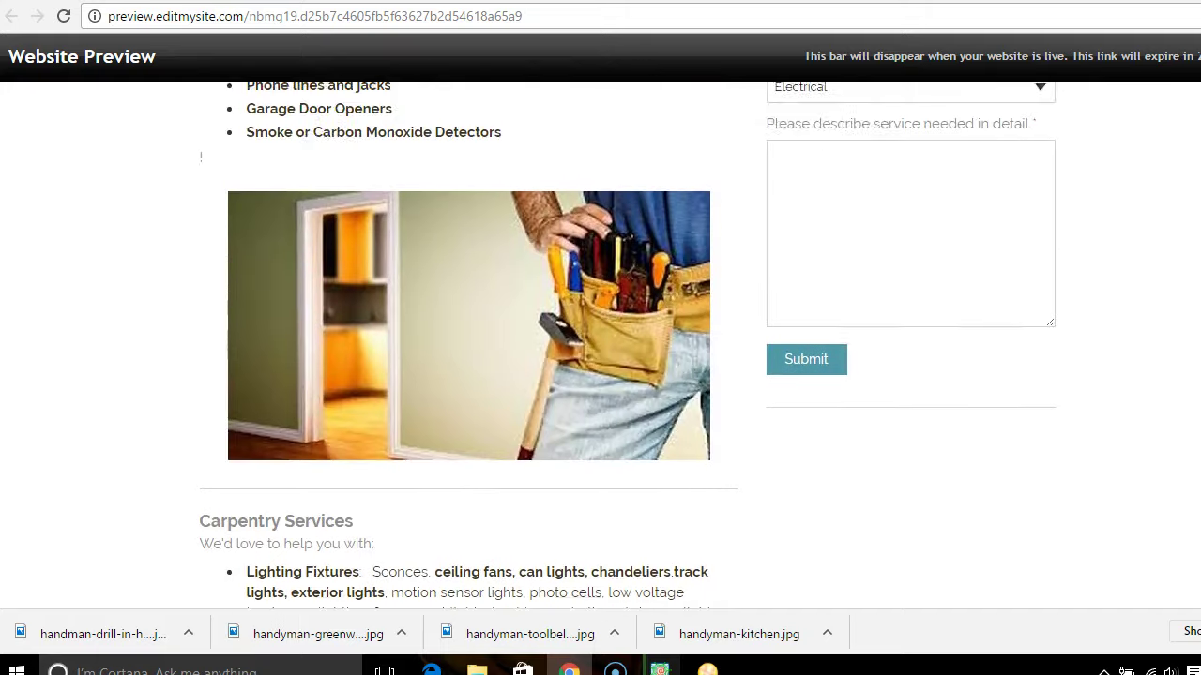
scroll(627, 353, up, 2)
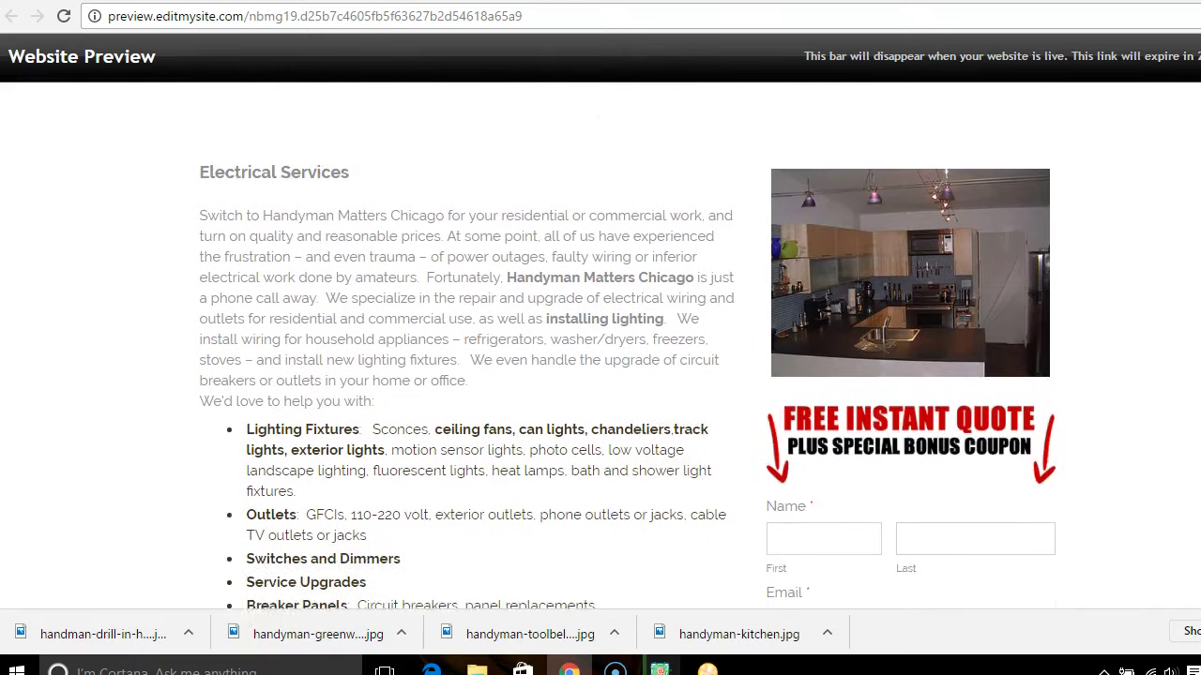
scroll(627, 354, down, 1)
scroll(1121, 234, down, 6)
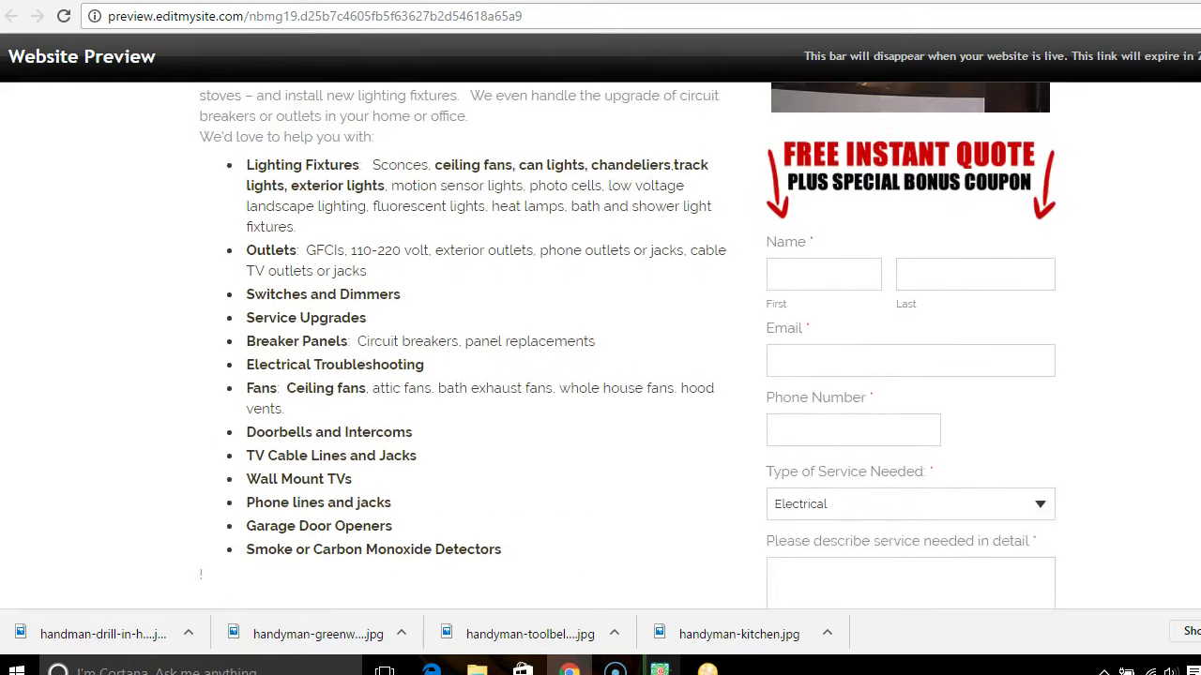
- Return to the Weebly editor and upload handyman-toolbelt-hat from the Handy man pics and stuff folder into the empty image placeholder below the quote form
click(708, 3)
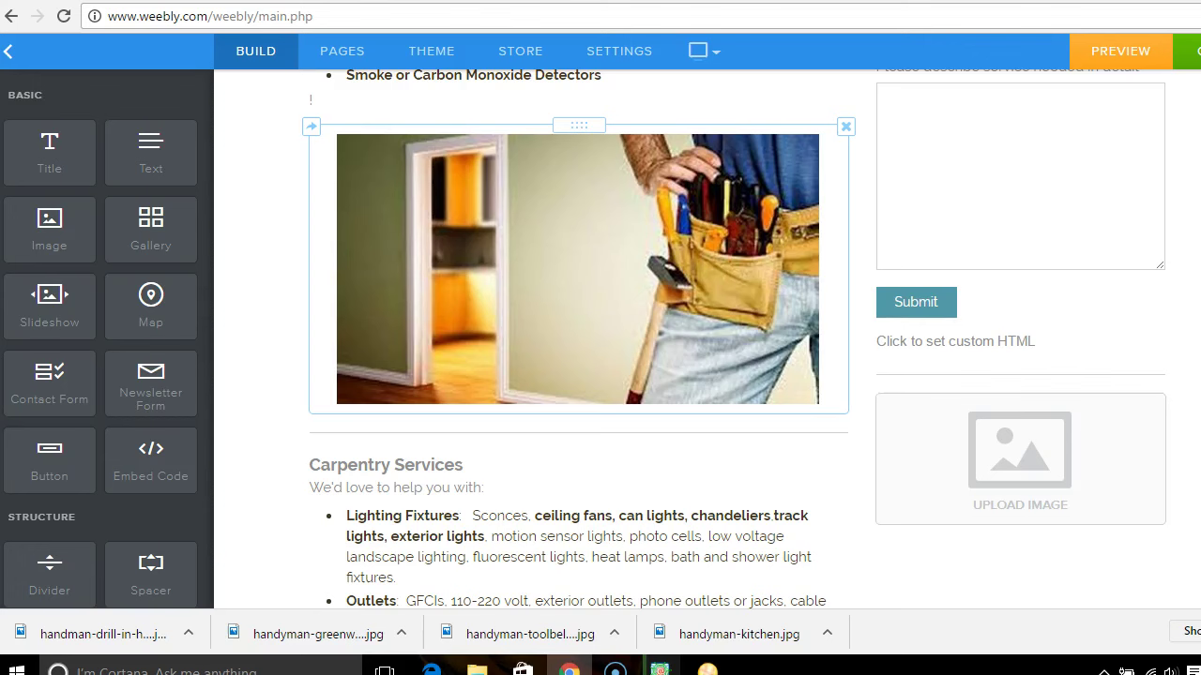
click(1003, 469)
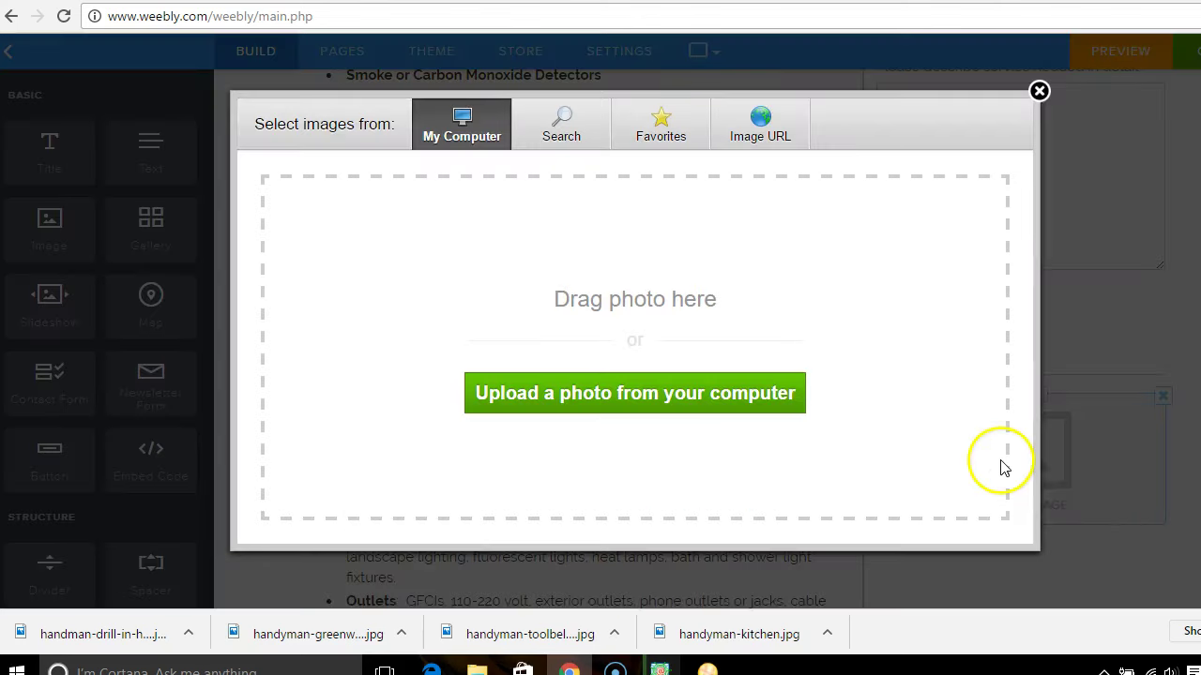
click(709, 398)
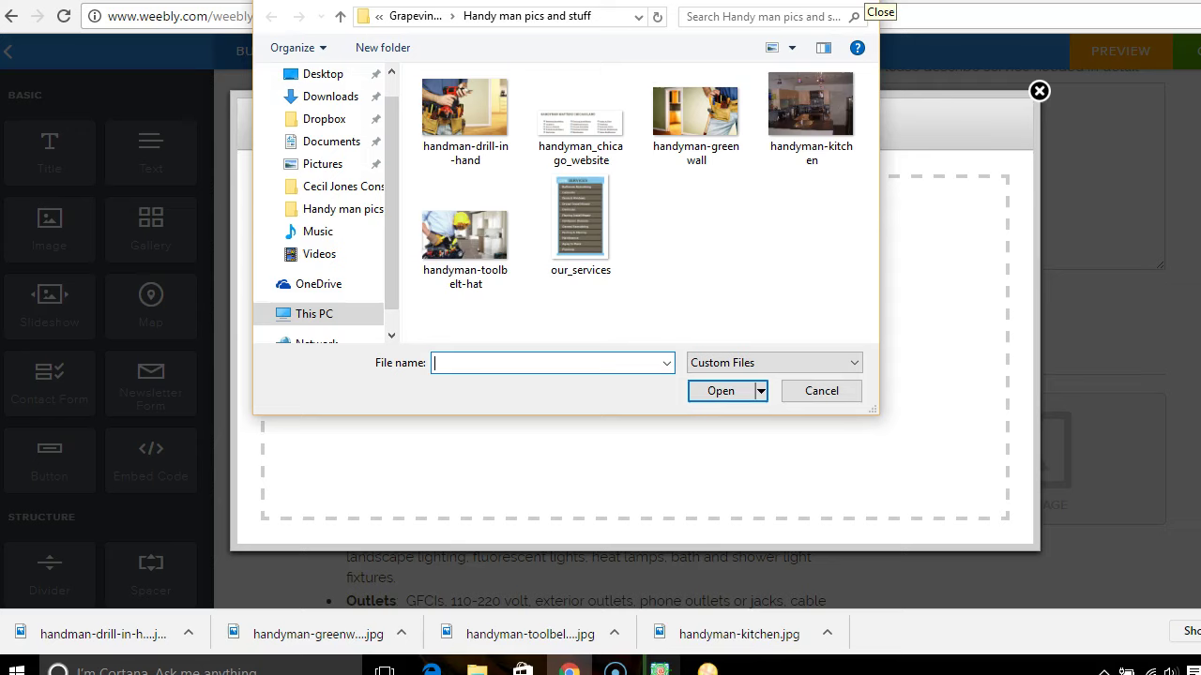
click(464, 239)
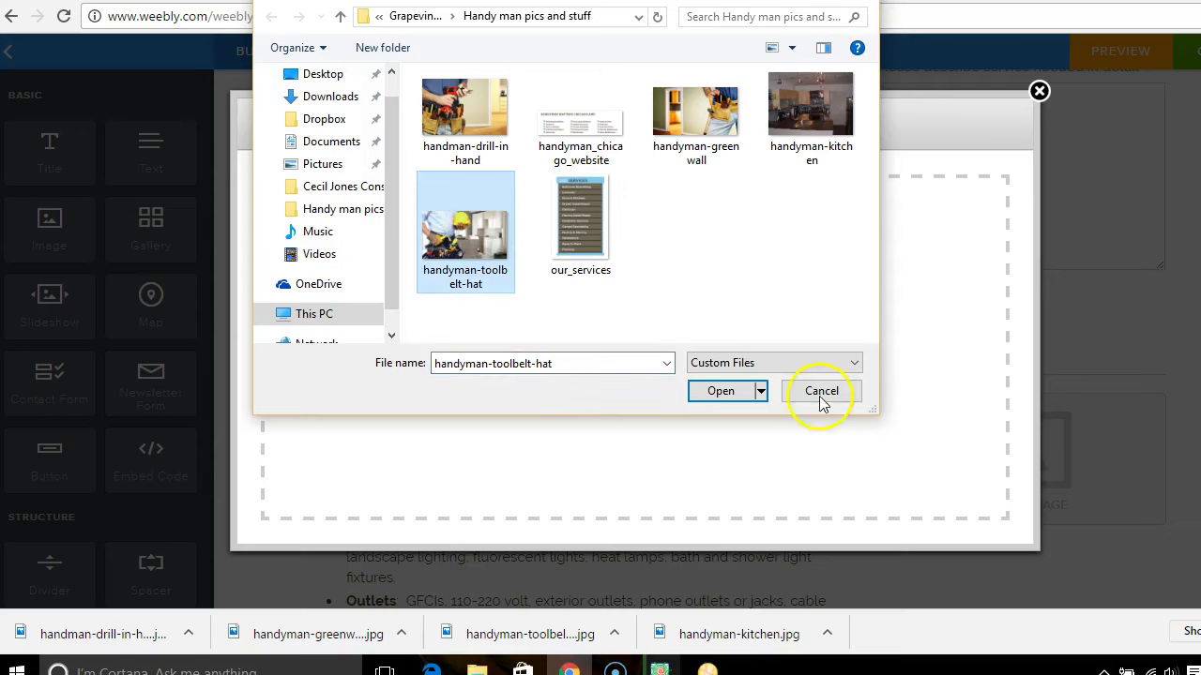
click(721, 394)
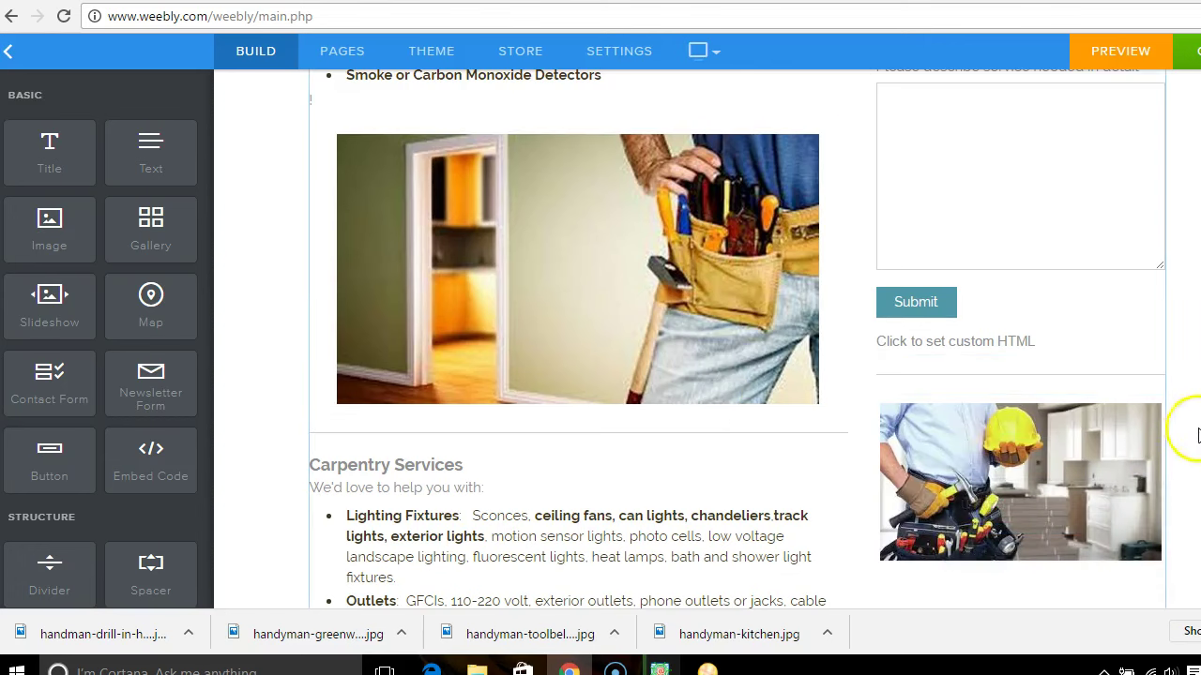
- Examine how the pictures, service texts and quote form are laid out along the Electrical Services page
scroll(737, 339, up, 8)
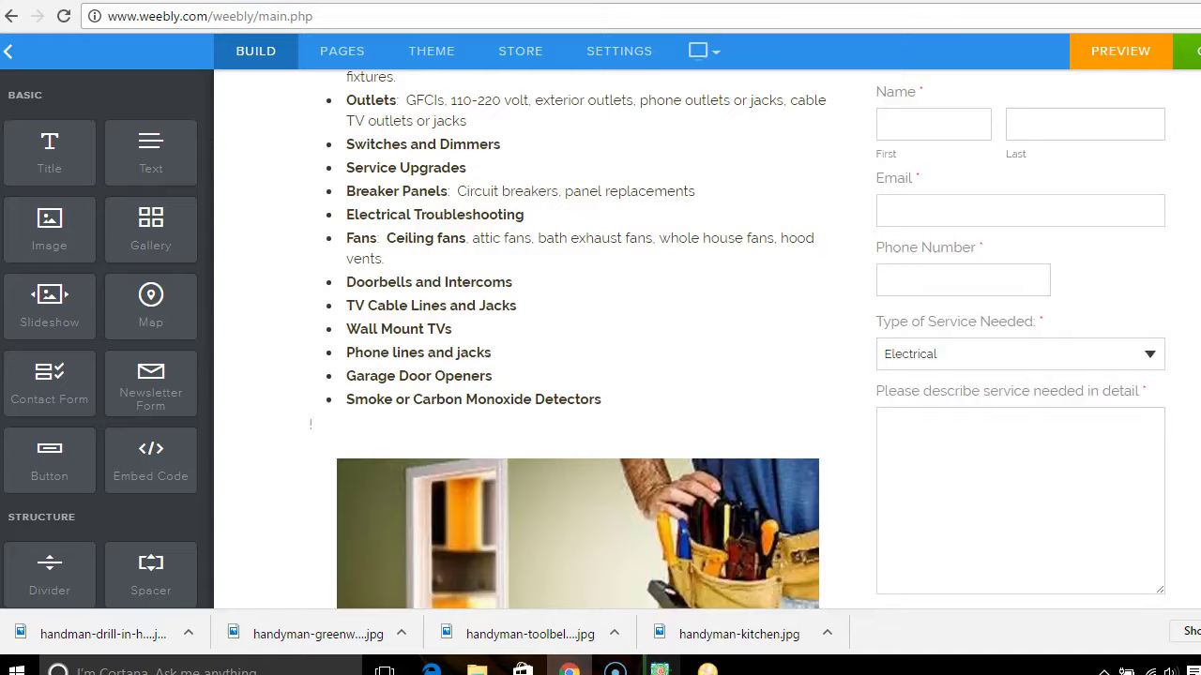
scroll(737, 338, up, 1)
scroll(737, 338, down, 3)
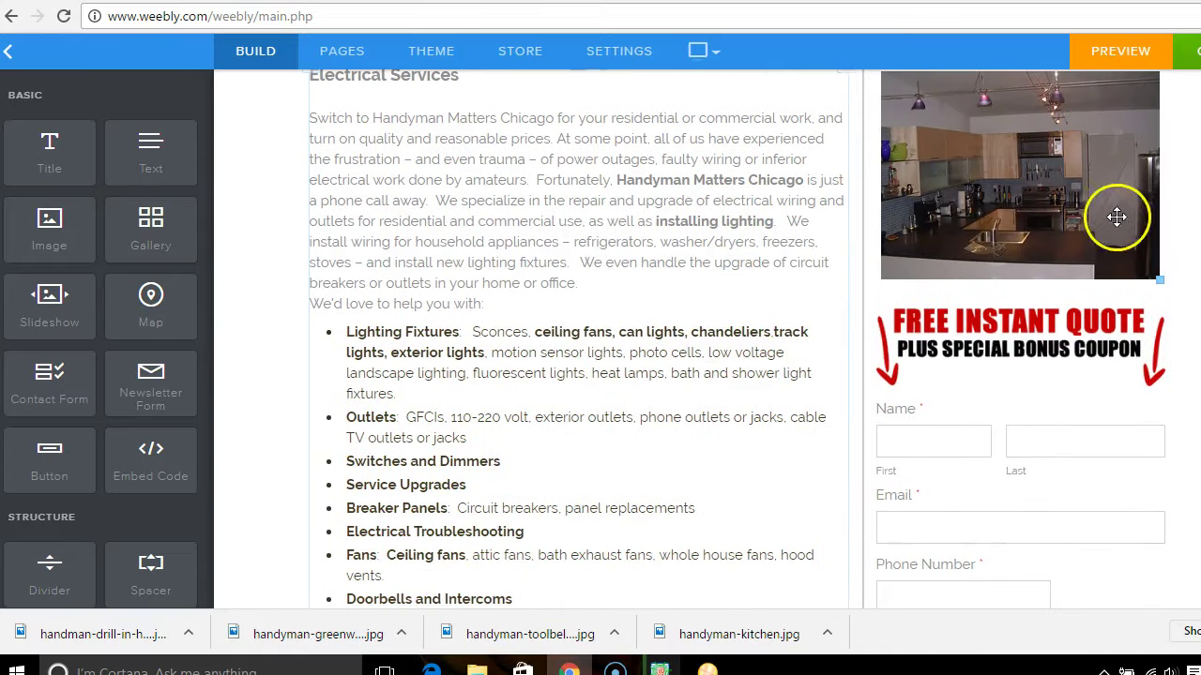
scroll(1116, 215, down, 1)
scroll(310, 197, down, 6)
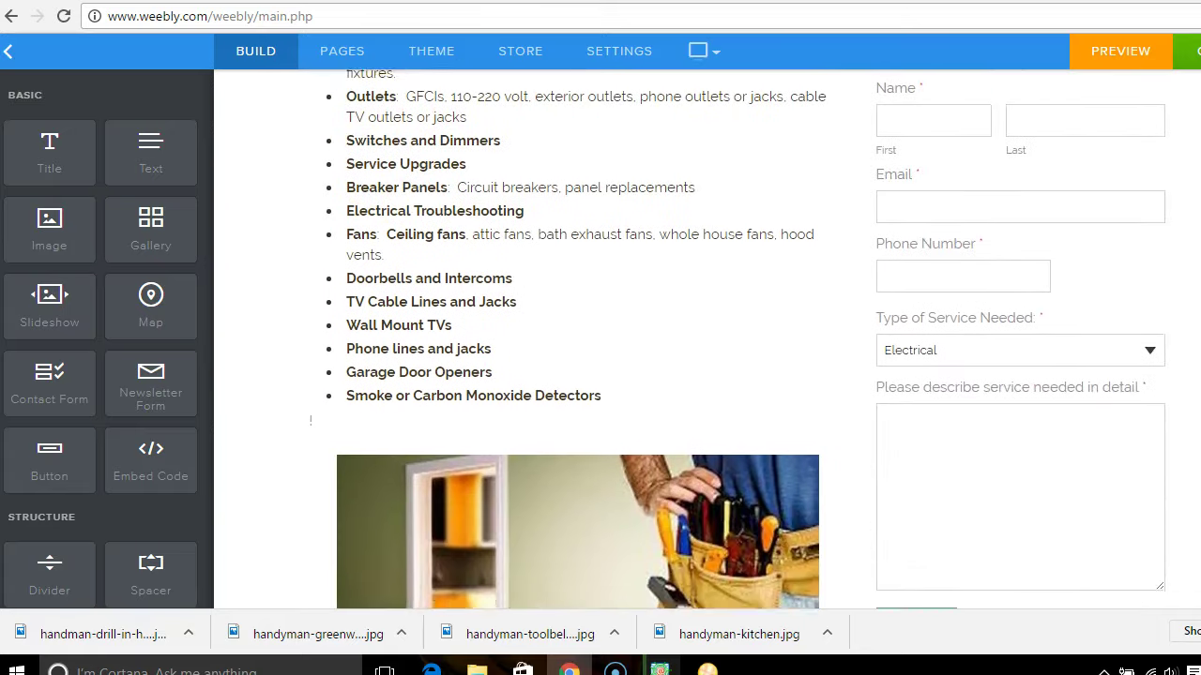
scroll(311, 196, down, 5)
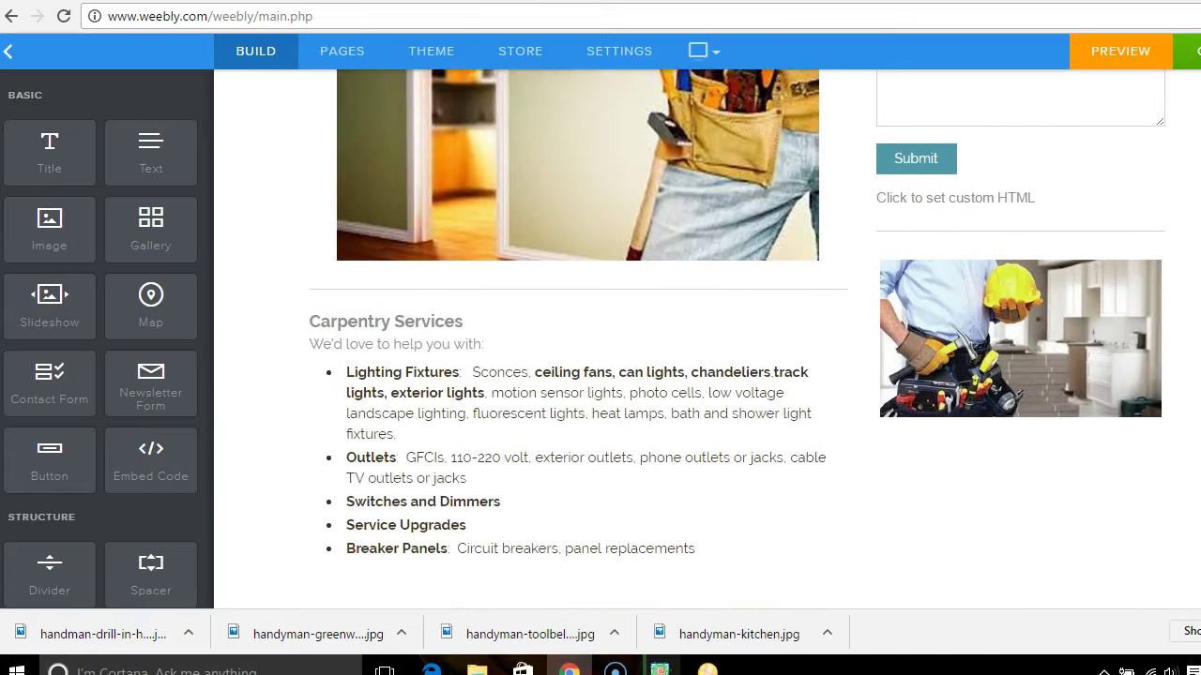
scroll(1032, 151, up, 6)
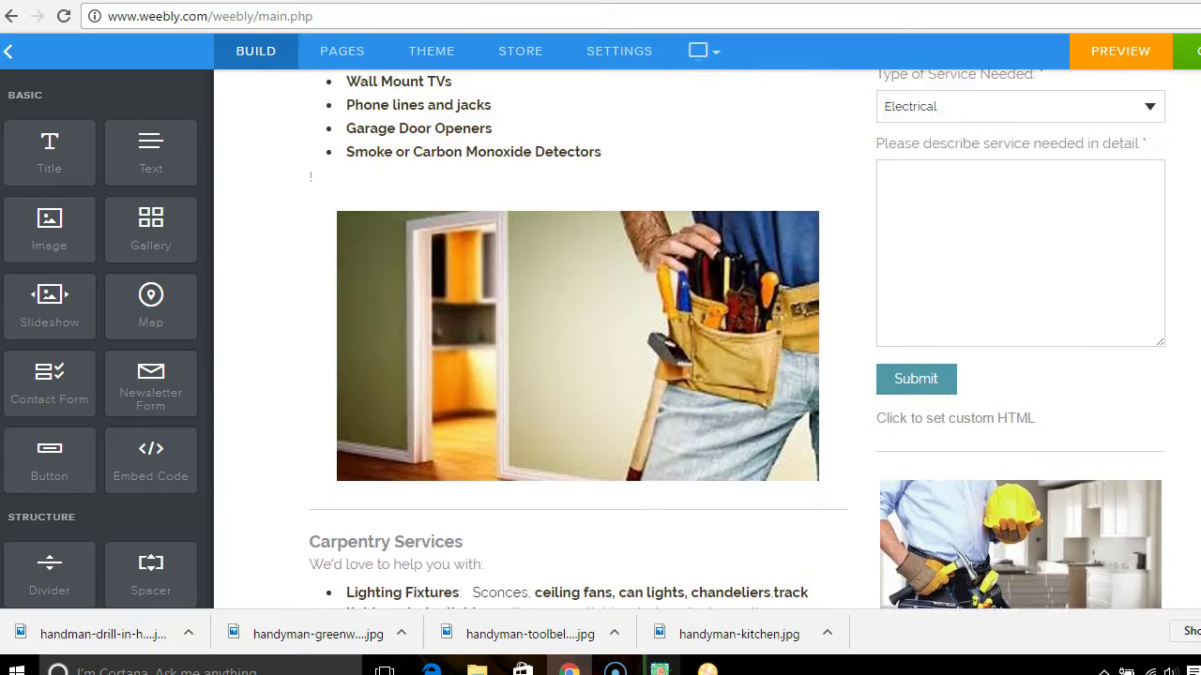
- Look through the open reference websites and compare the Solar Chandler site's call-us headline with the header area of the Weebly page
click(976, 1)
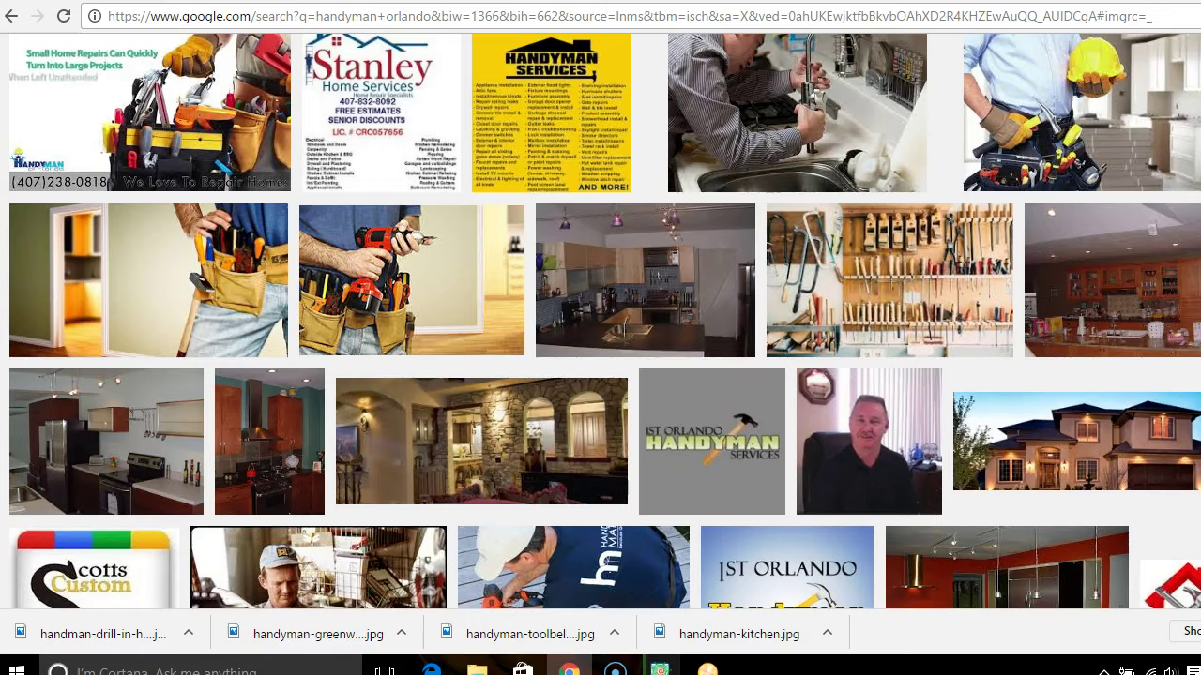
click(1032, 1)
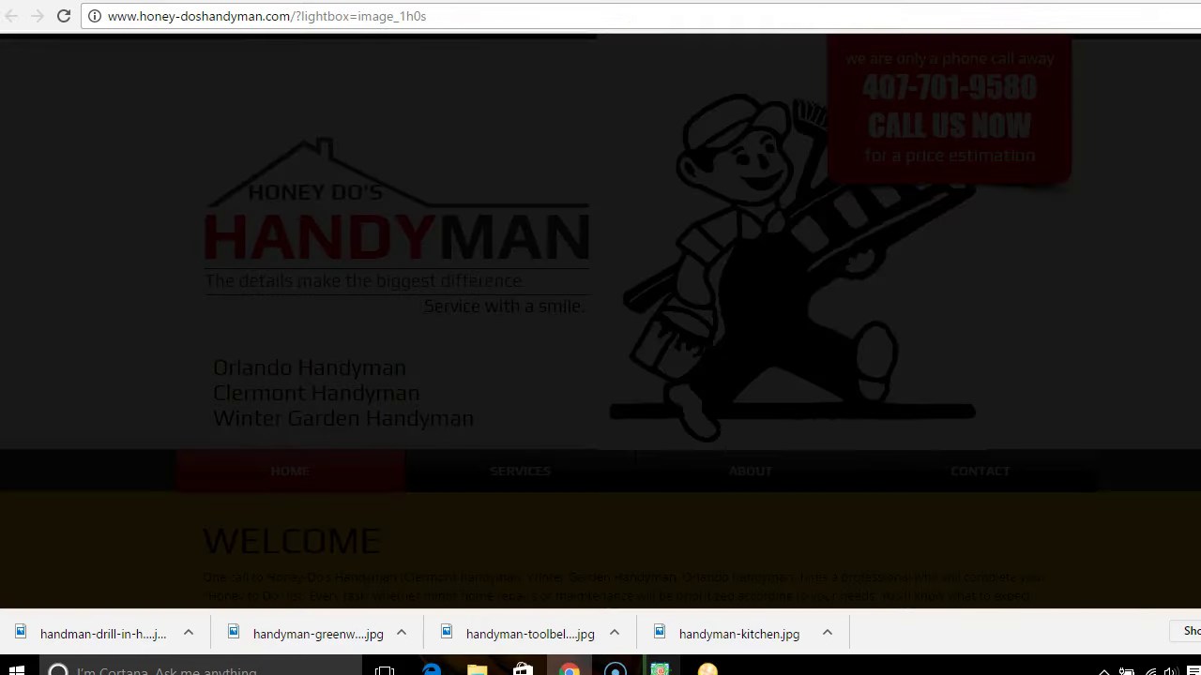
click(825, 1)
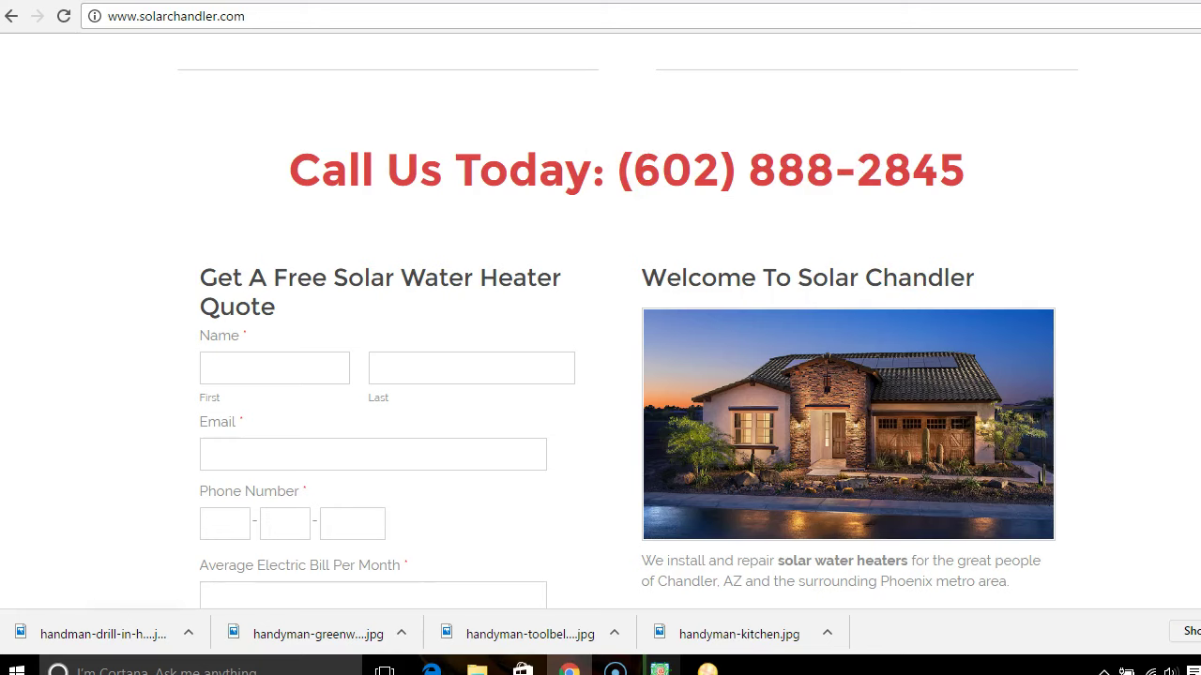
click(563, 1)
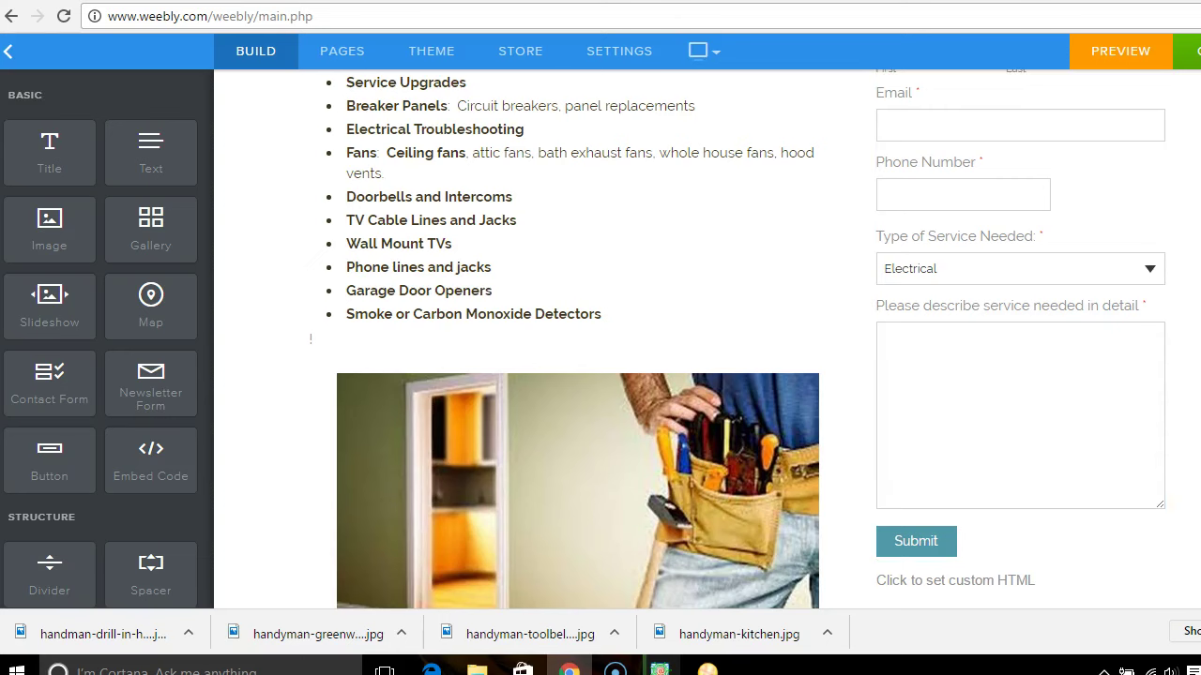
scroll(601, 338, up, 7)
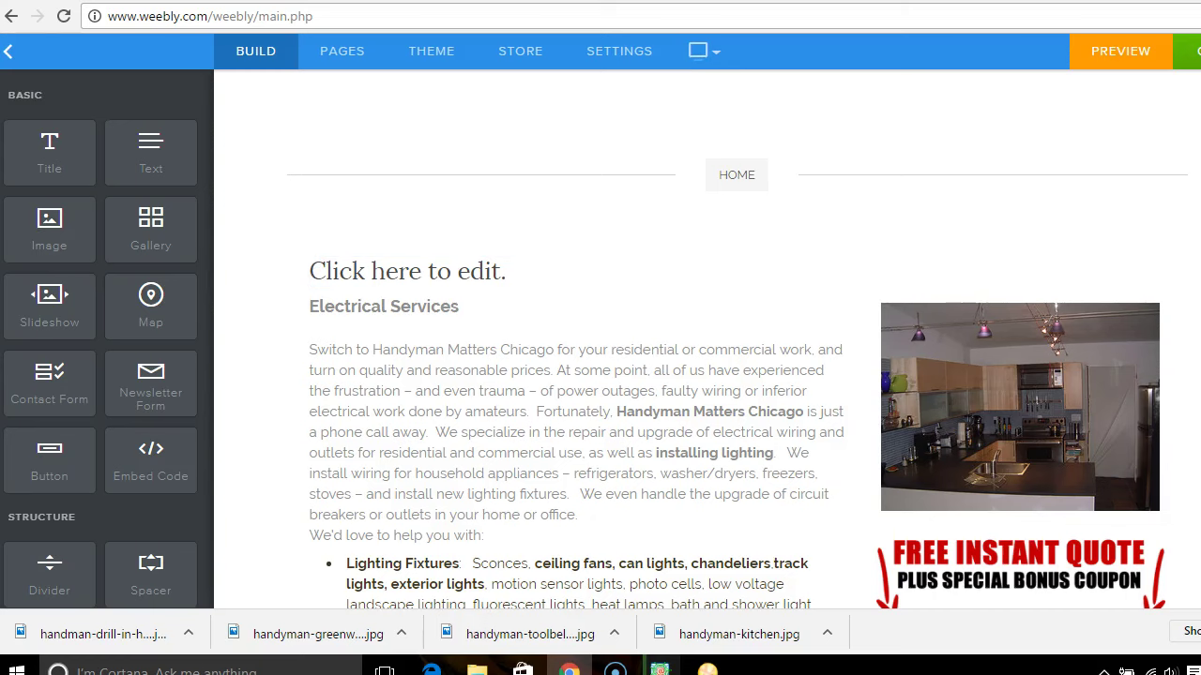
key(ctrl+Tab)
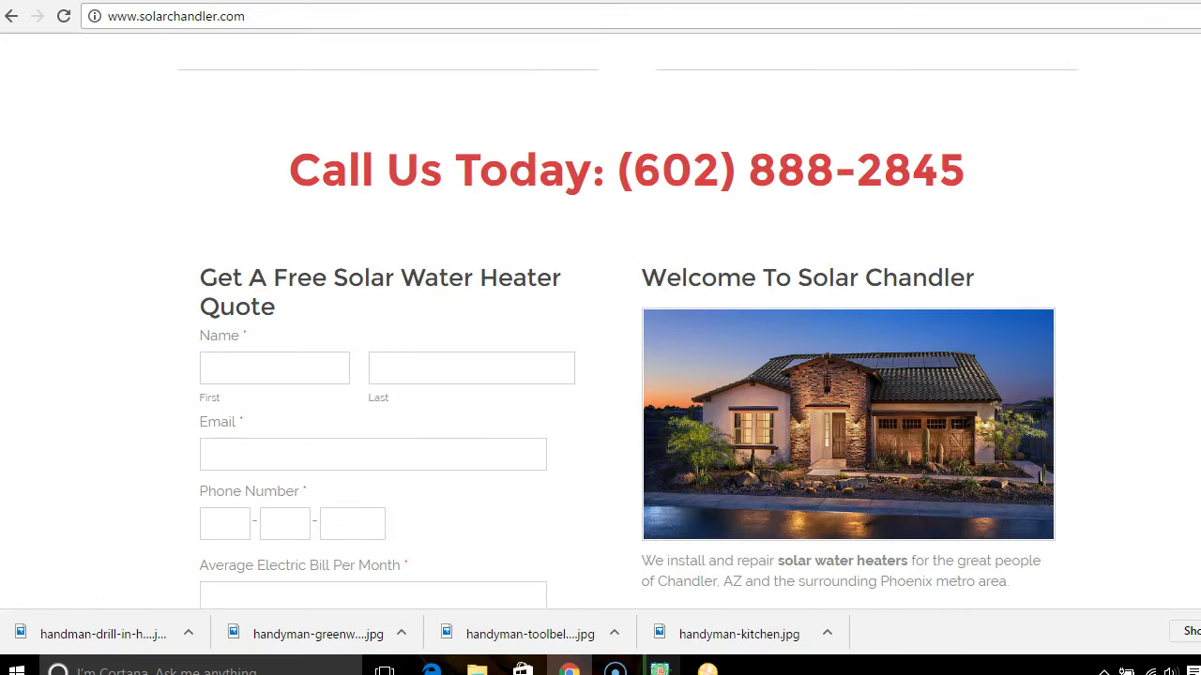
scroll(600, 319, up, 1)
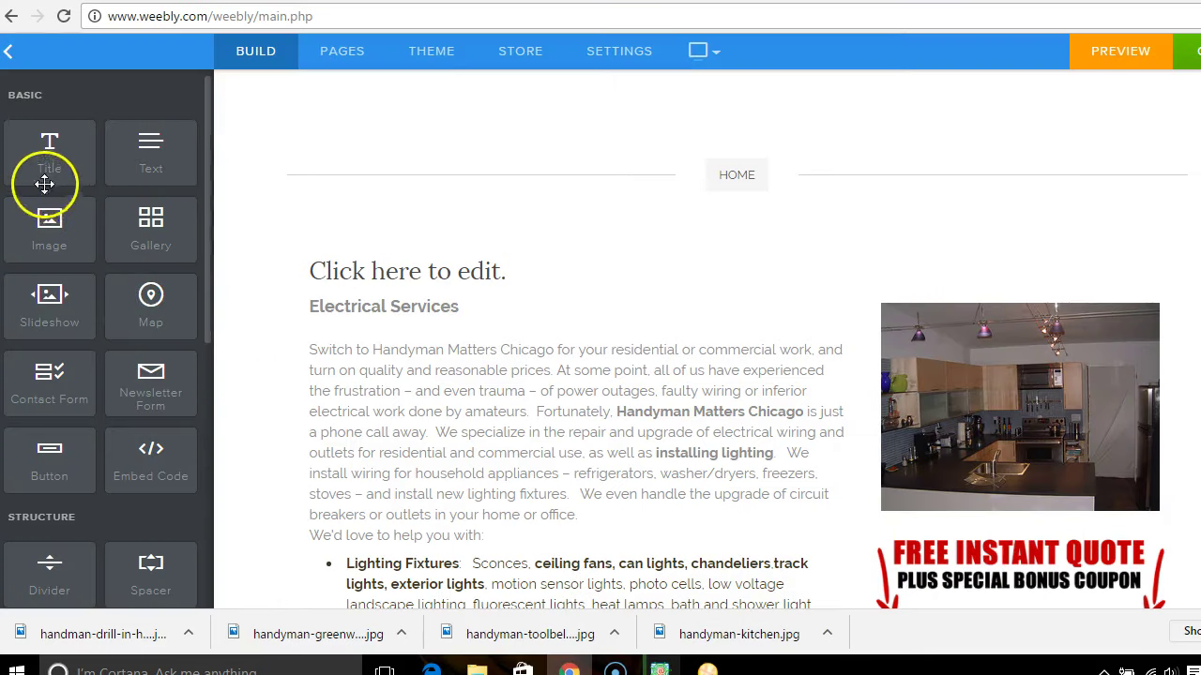
- Insert a title element above the existing placeholder title and enter "Call Us Today:" followed by the business phone number, modelled on the Solar Chandler headline
drag(40, 150, 364, 198)
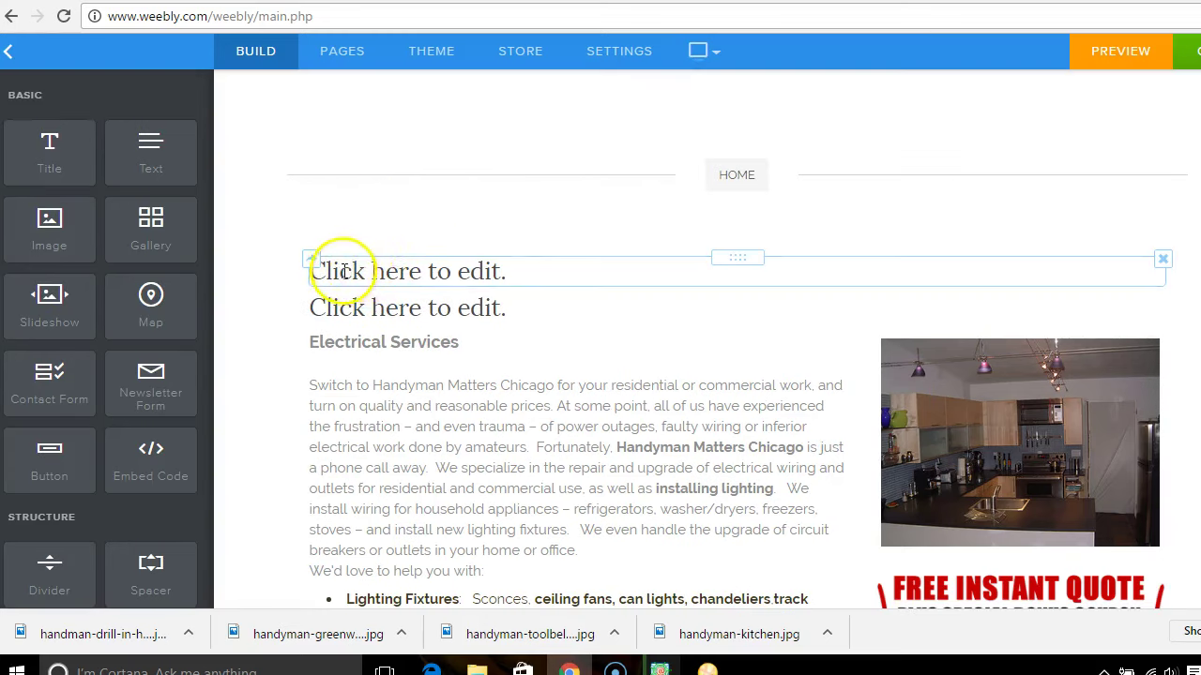
click(501, 270)
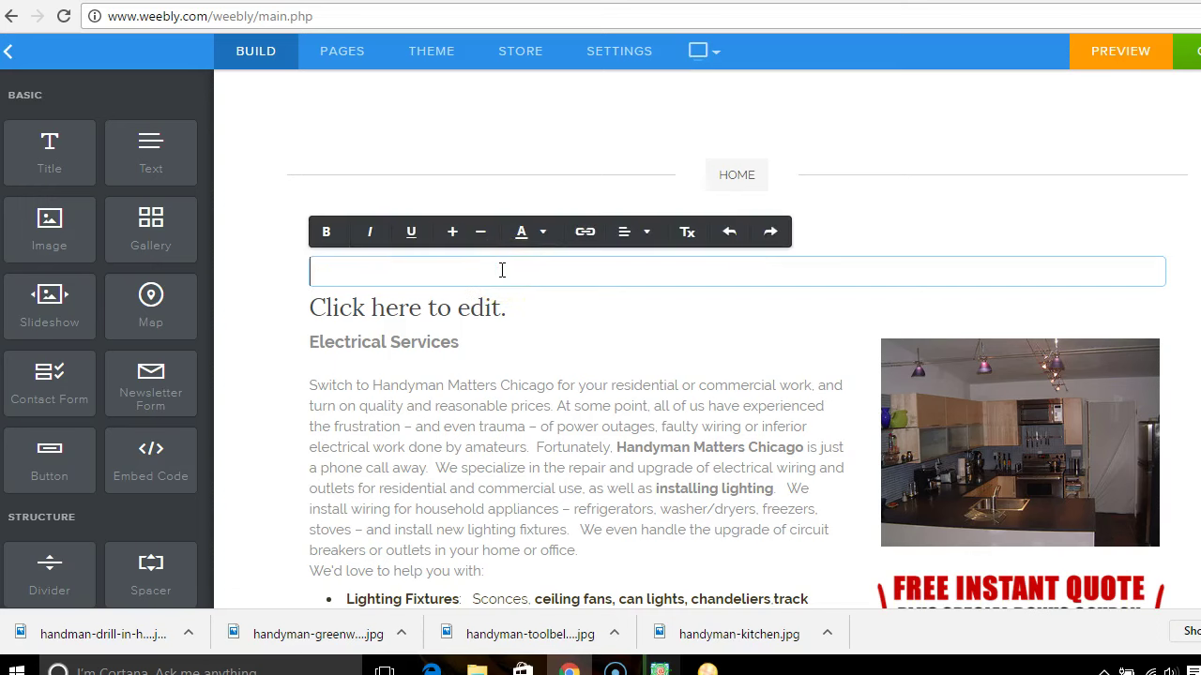
click(554, 166)
key(ctrl+Tab)
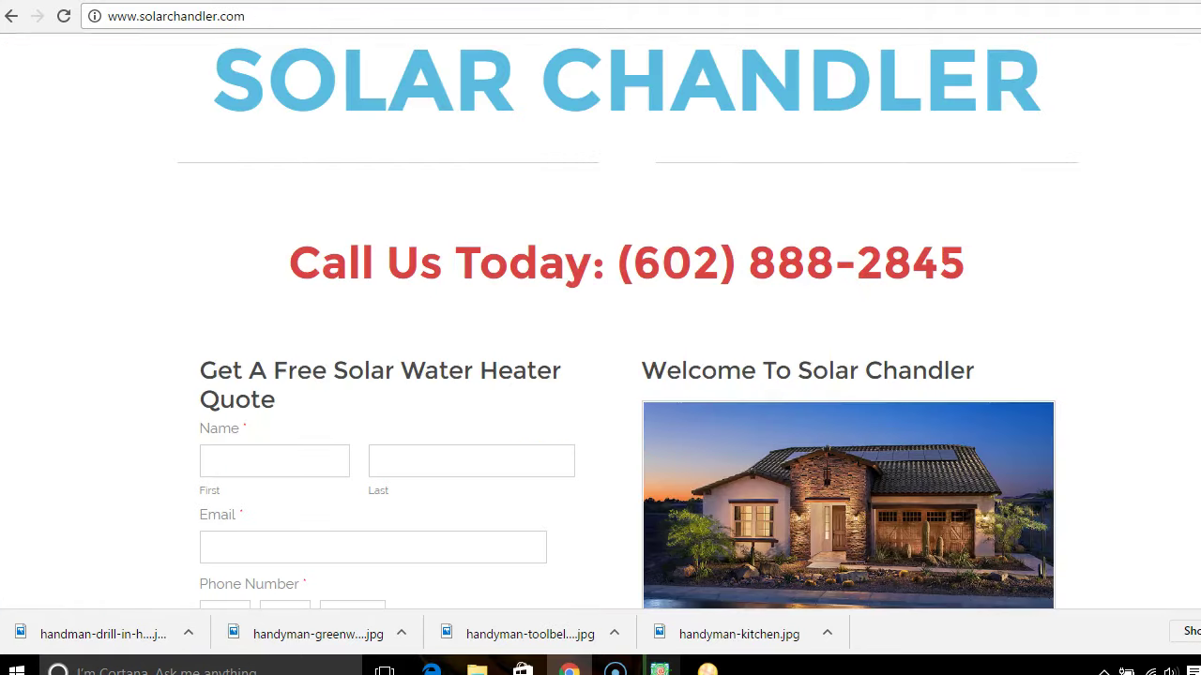
key(ctrl+Tab)
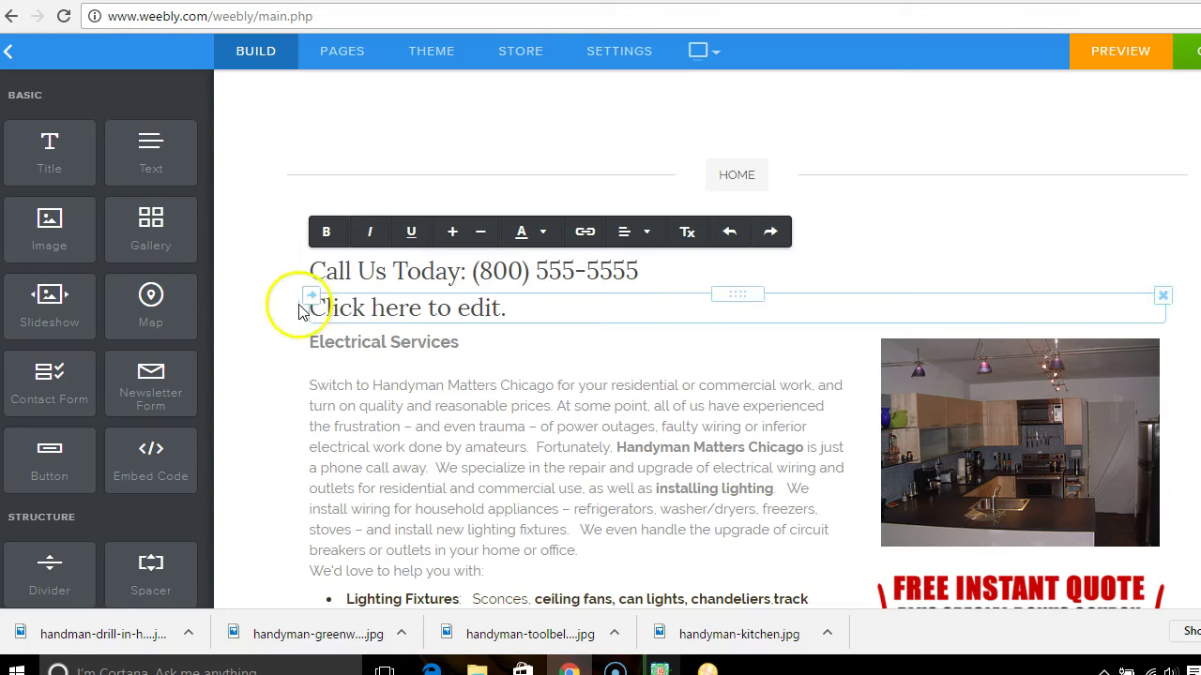
- Make the whole Call Us Today headline bold and centre it across the page
drag(322, 269, 662, 273)
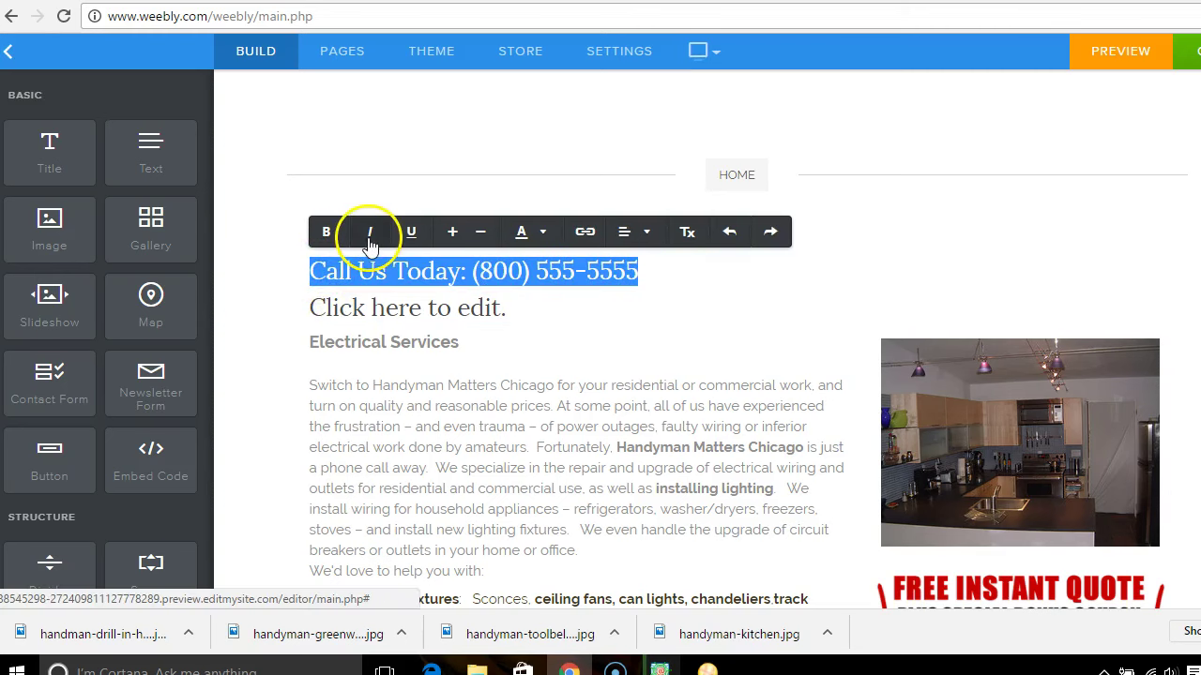
click(330, 237)
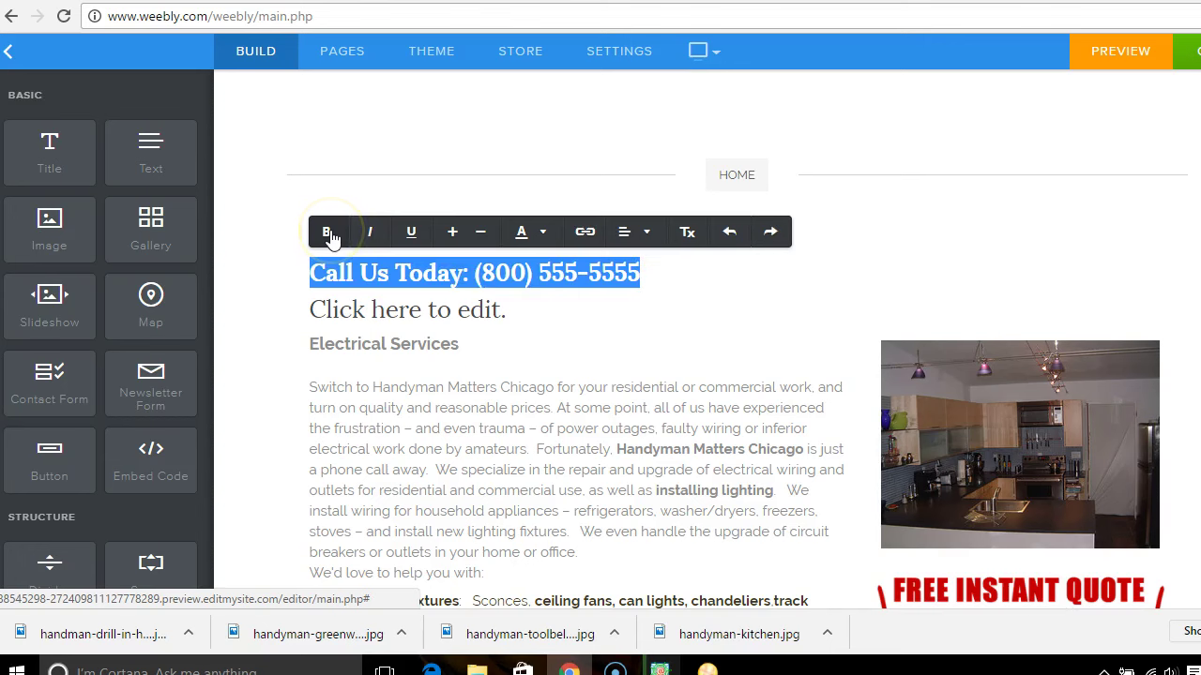
click(644, 232)
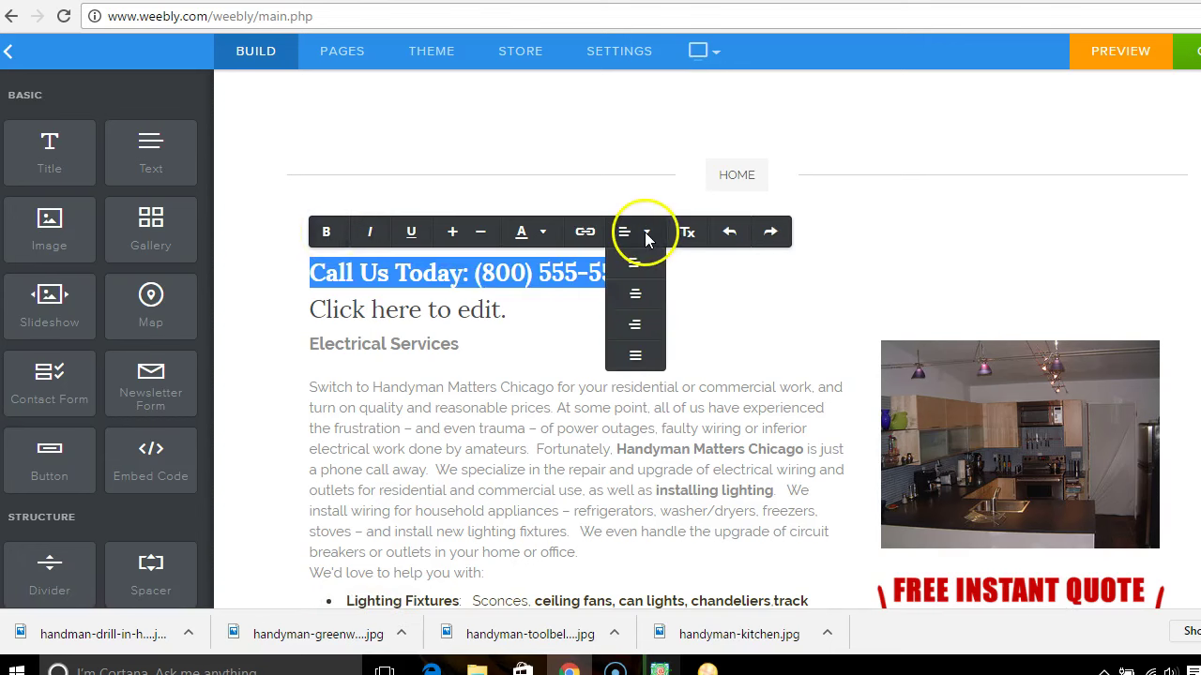
click(636, 324)
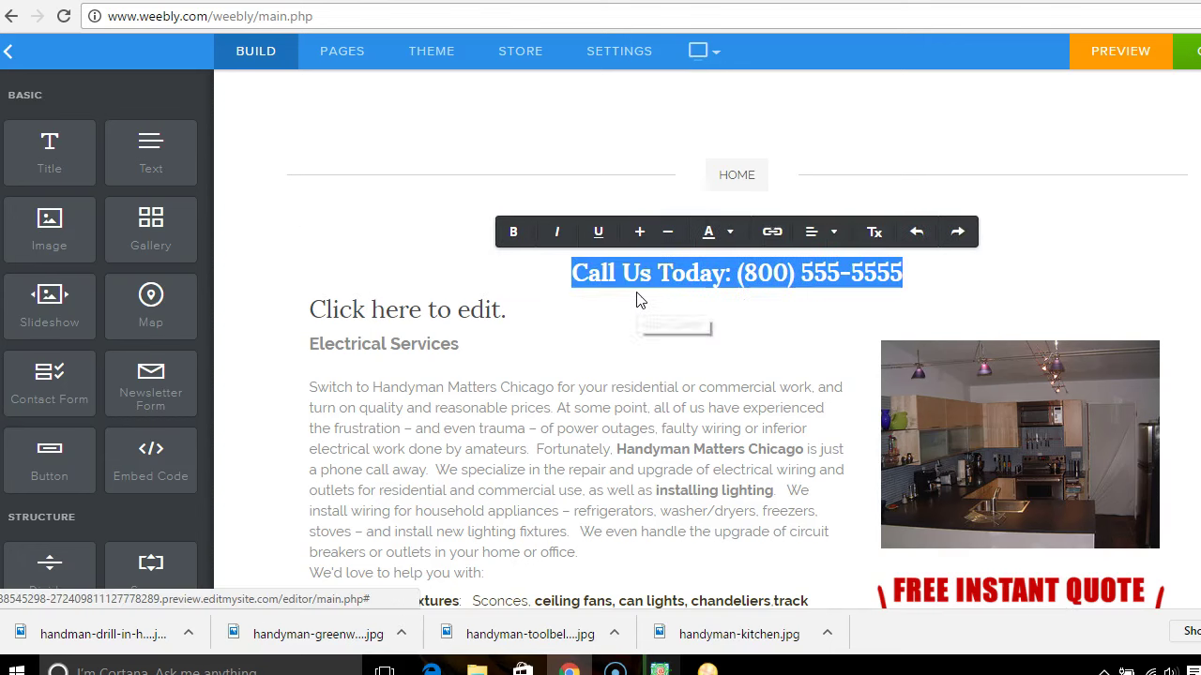
click(651, 282)
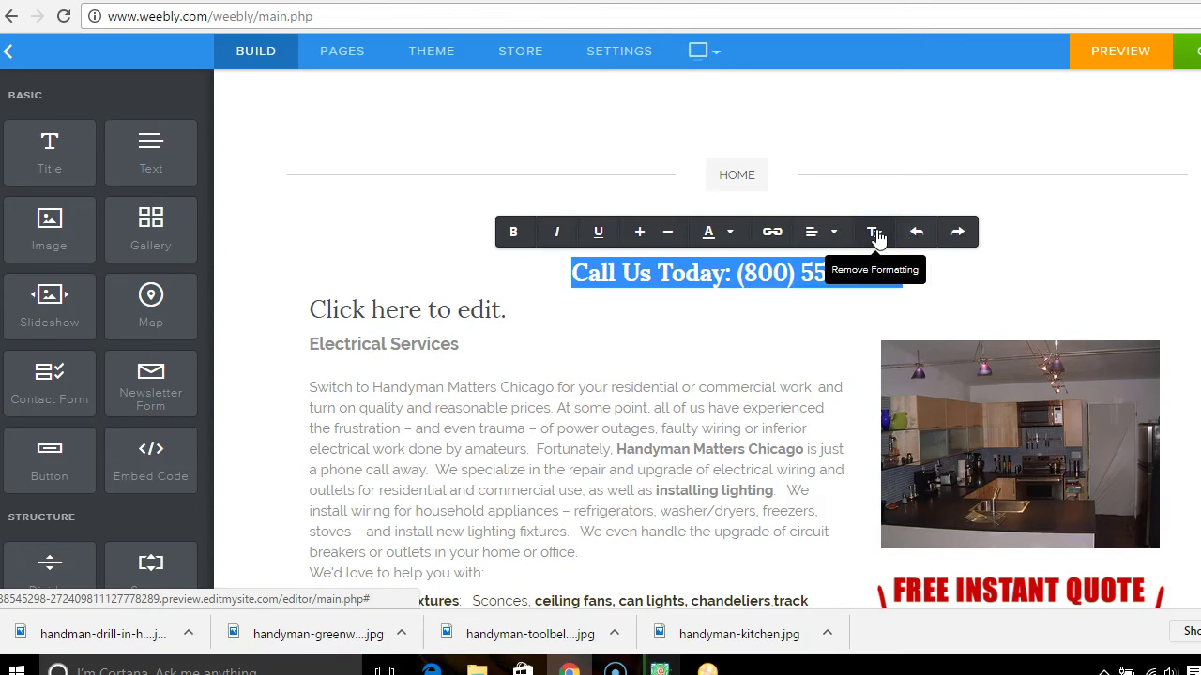
click(831, 235)
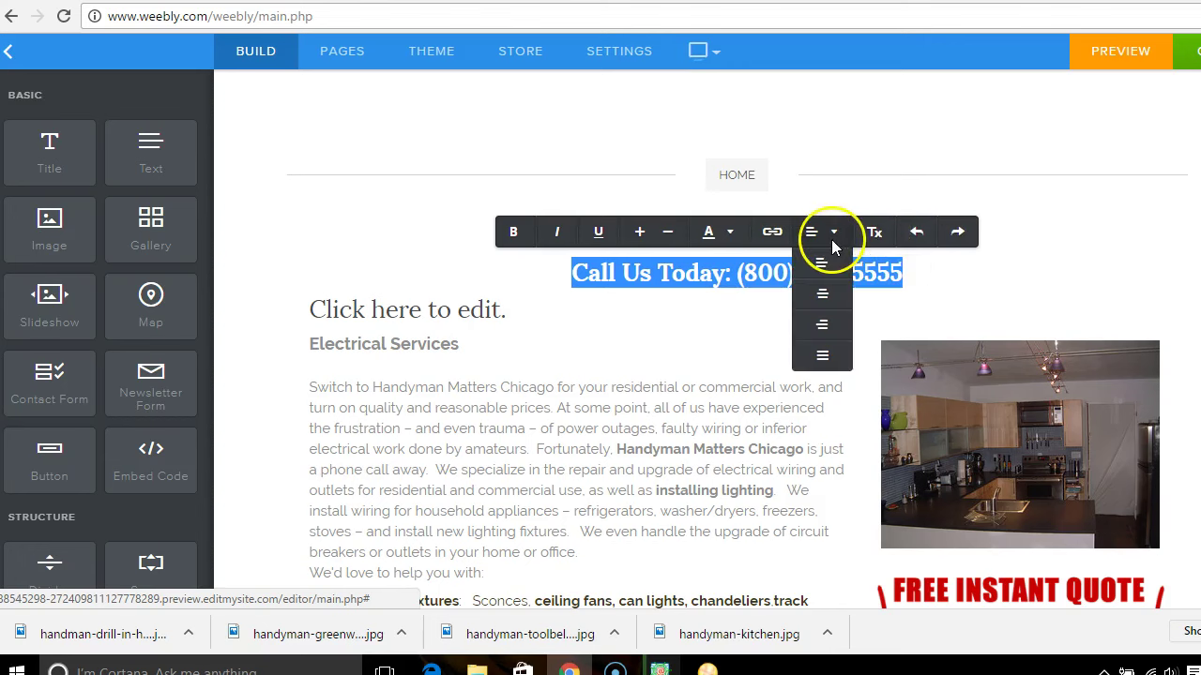
click(826, 298)
click(828, 242)
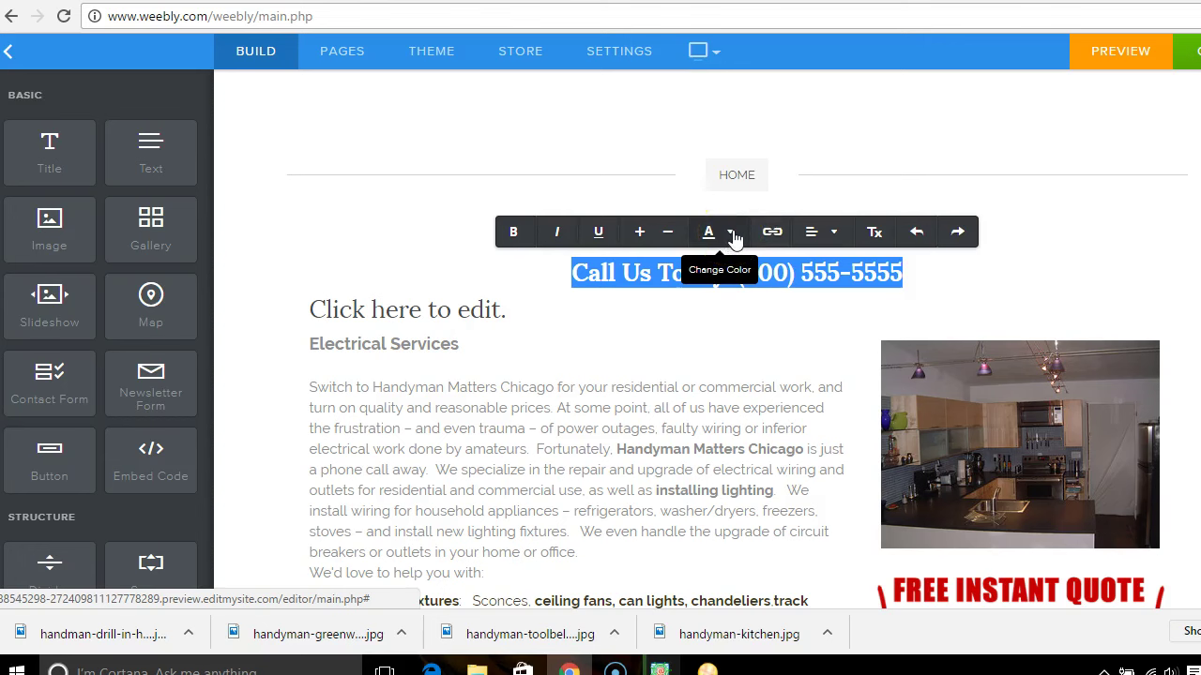
- Set the text colour of the Call Us Today headline to bright red, #f90101
click(732, 234)
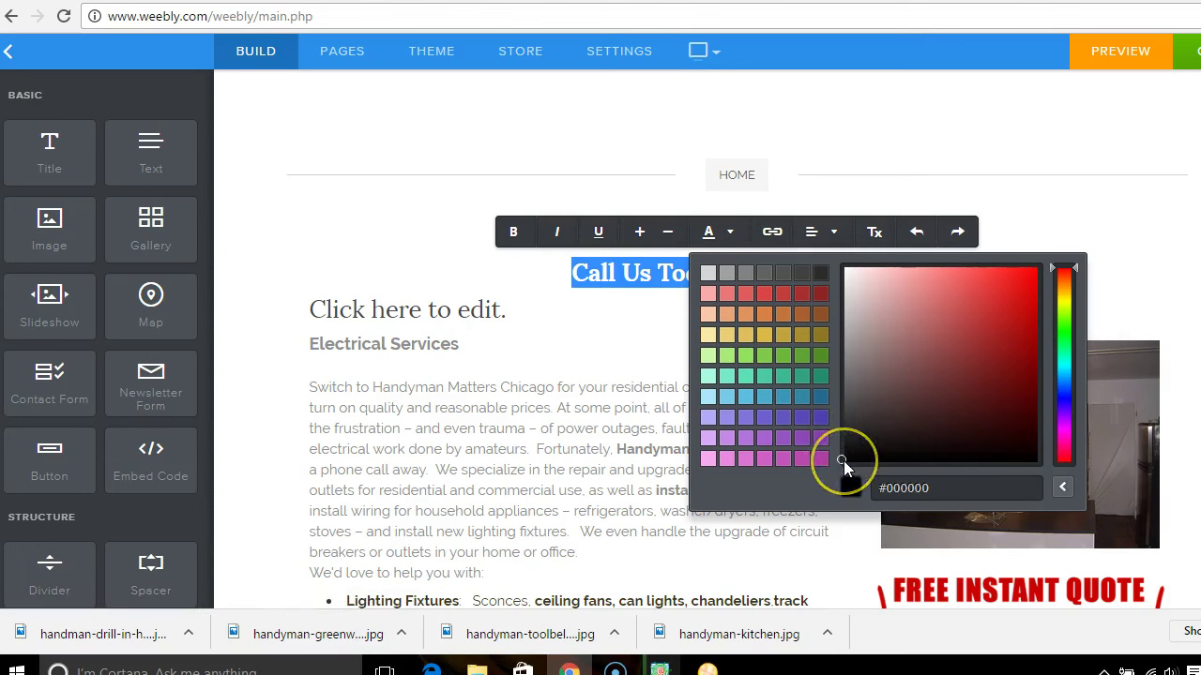
drag(844, 461, 862, 434)
drag(889, 418, 1010, 295)
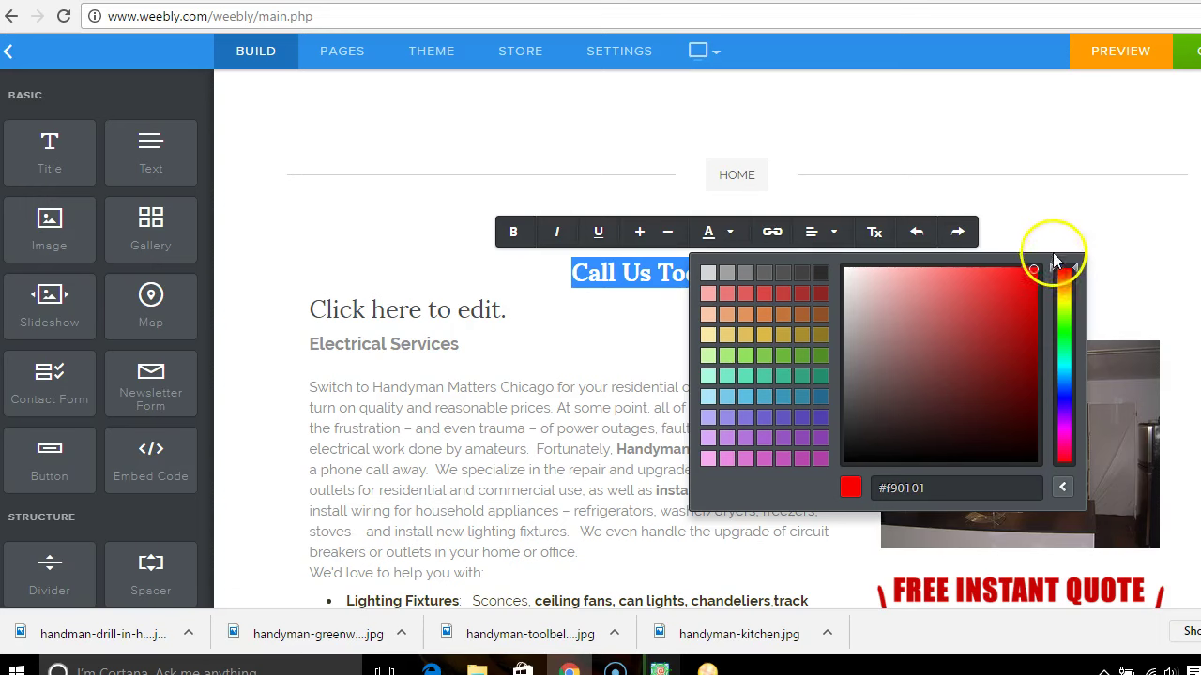
click(1057, 225)
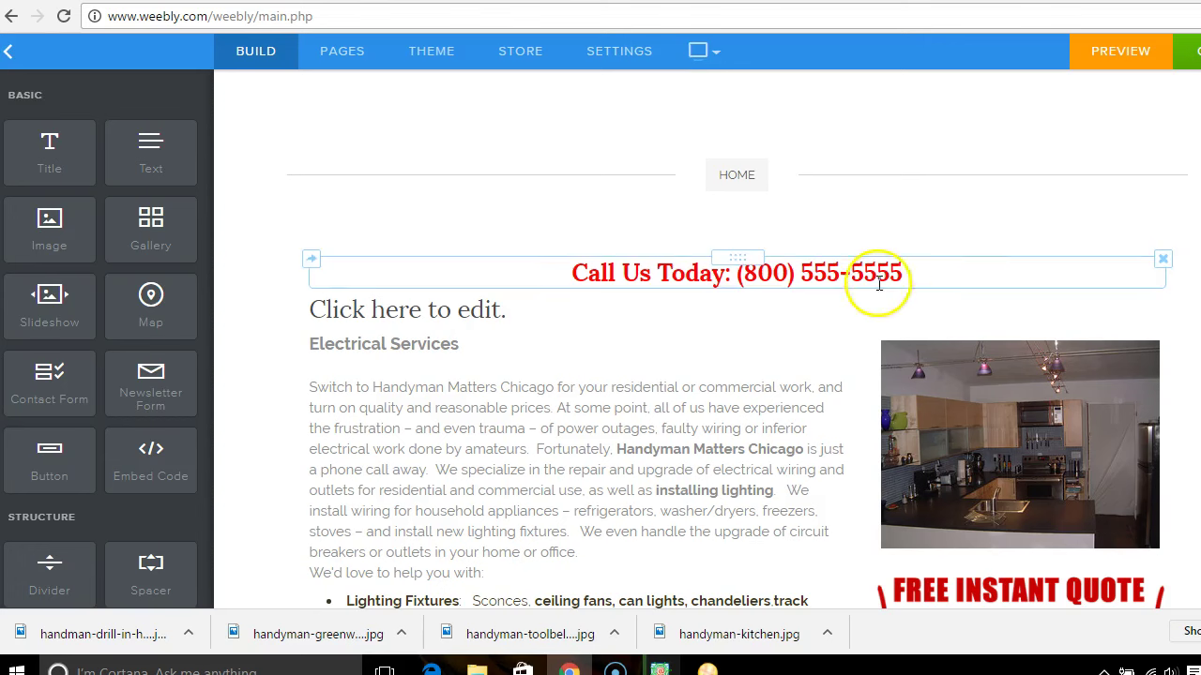
- Increase the font size of the entire Call Us Today headline so it stands out above the Electrical Services section
click(571, 276)
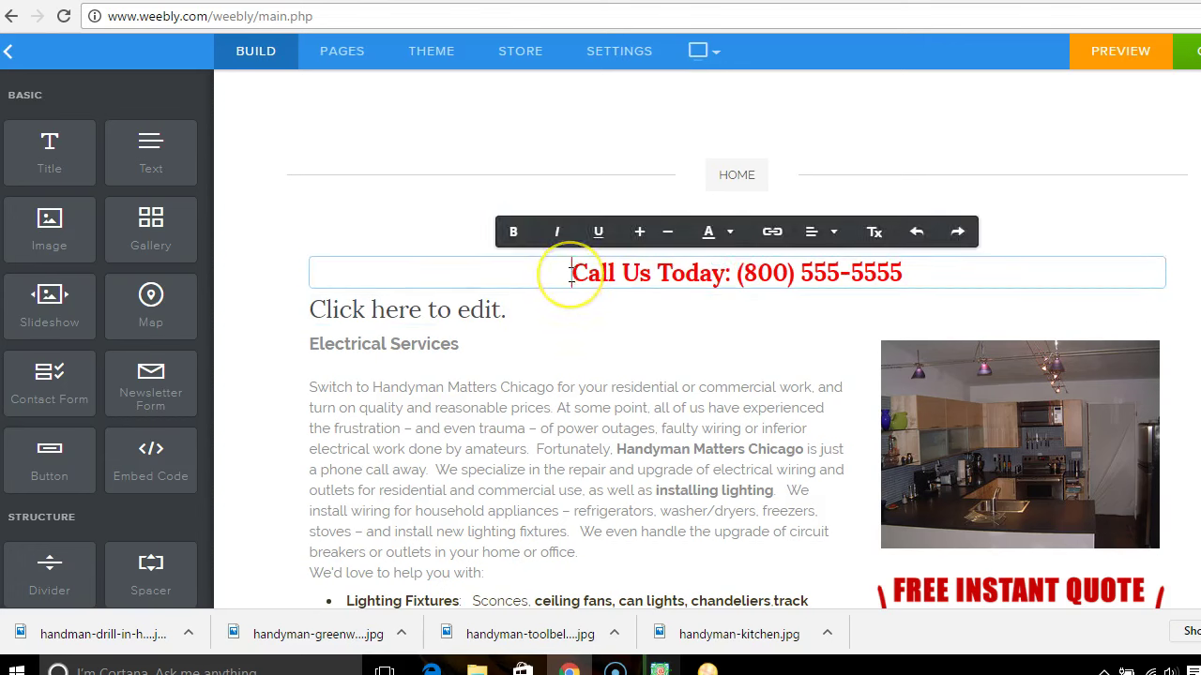
drag(571, 276, 922, 265)
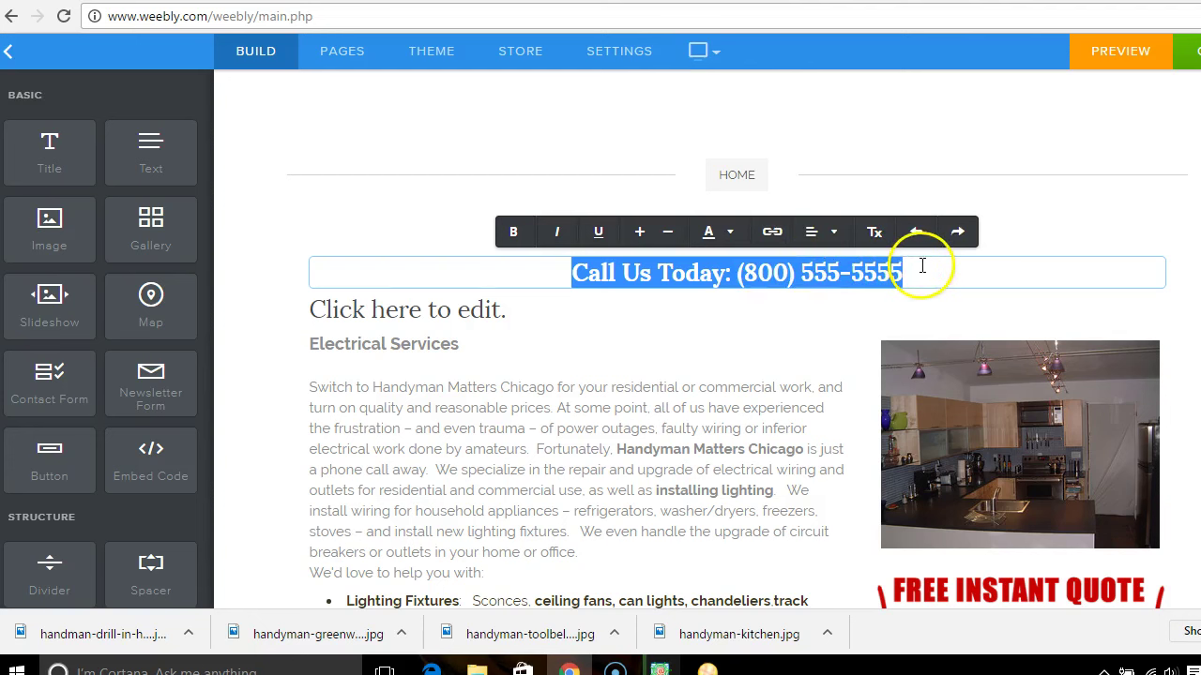
click(641, 234)
click(668, 235)
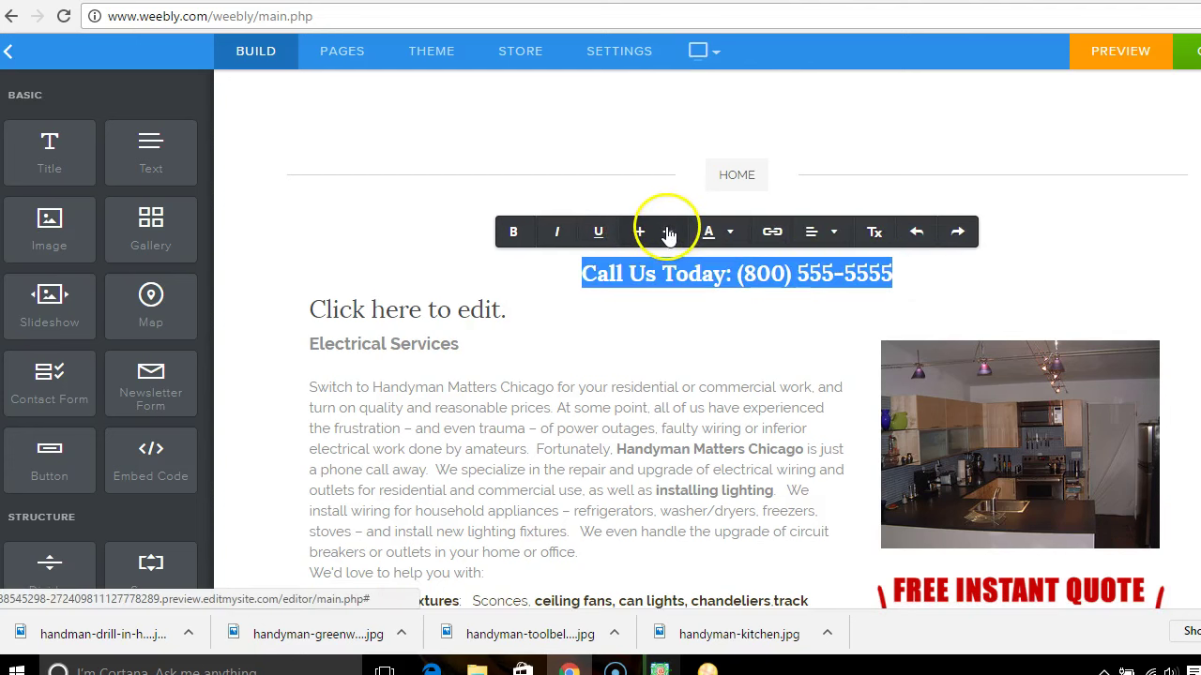
click(641, 235)
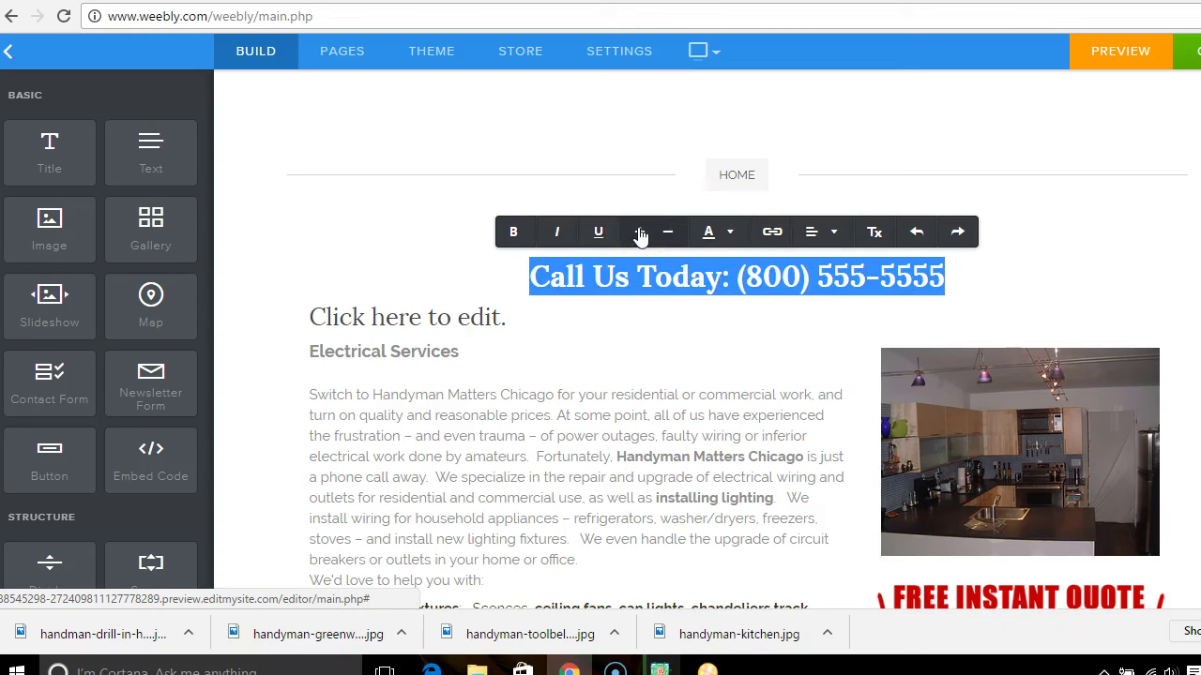
- Enlarge the whole Call Us Today headline by one more size step and compare it with the Solar Chandler site's headline
click(641, 234)
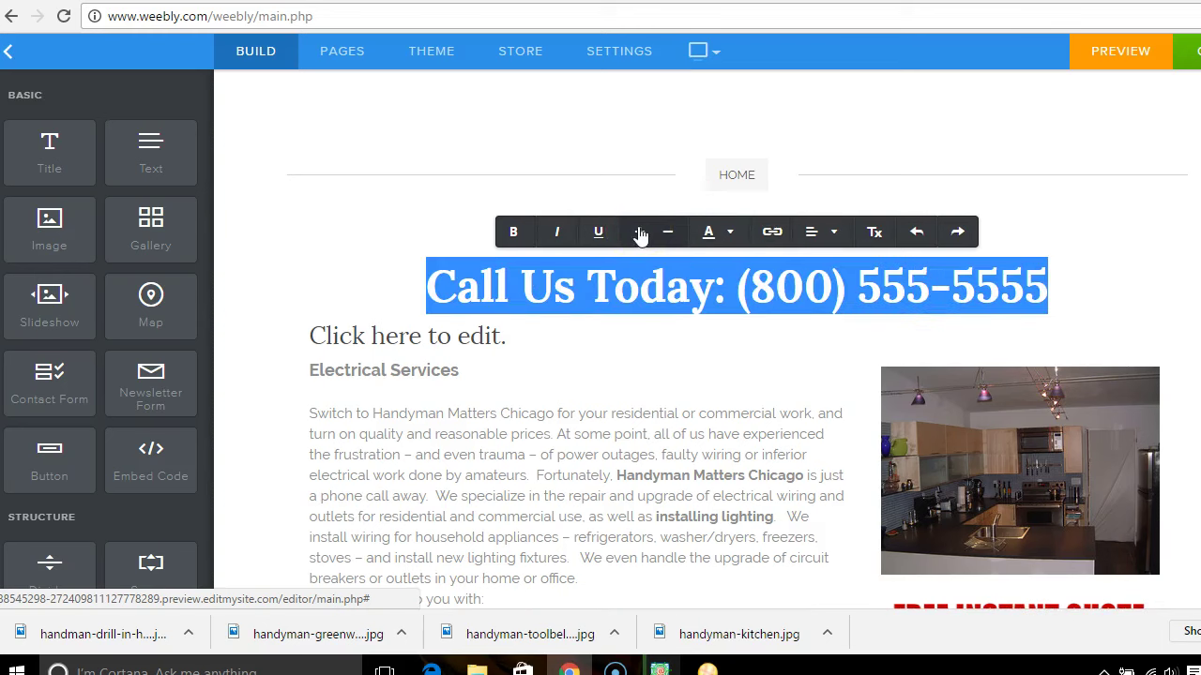
click(628, 201)
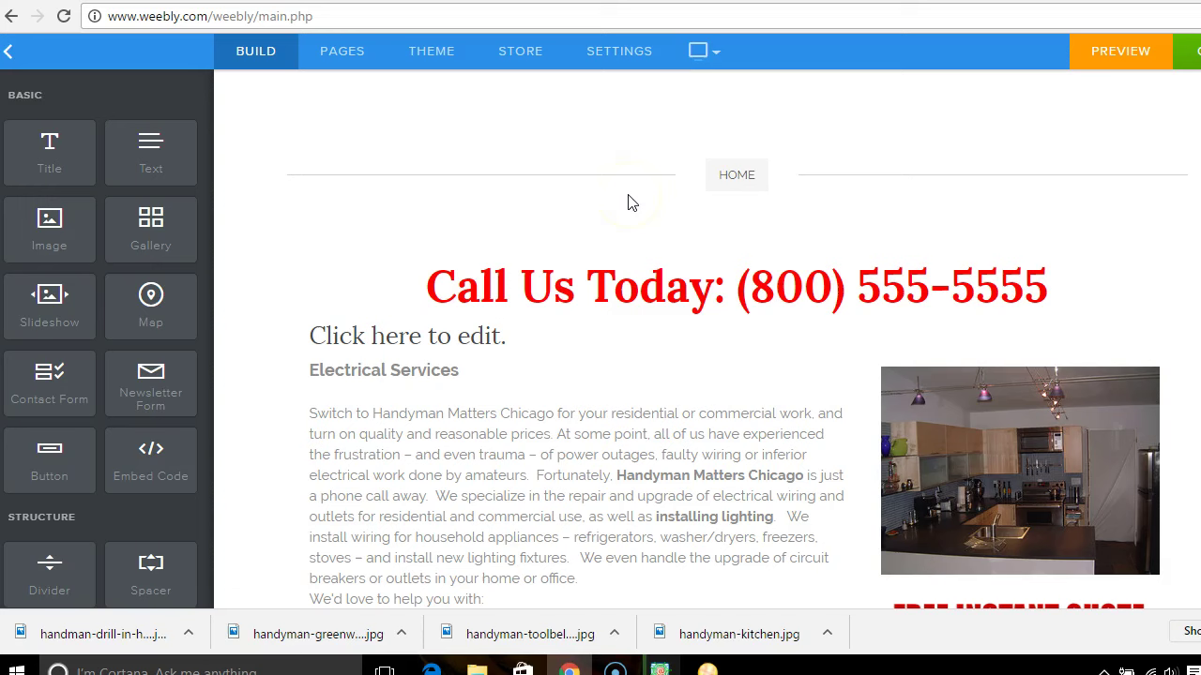
click(754, 216)
key(ctrl+Tab)
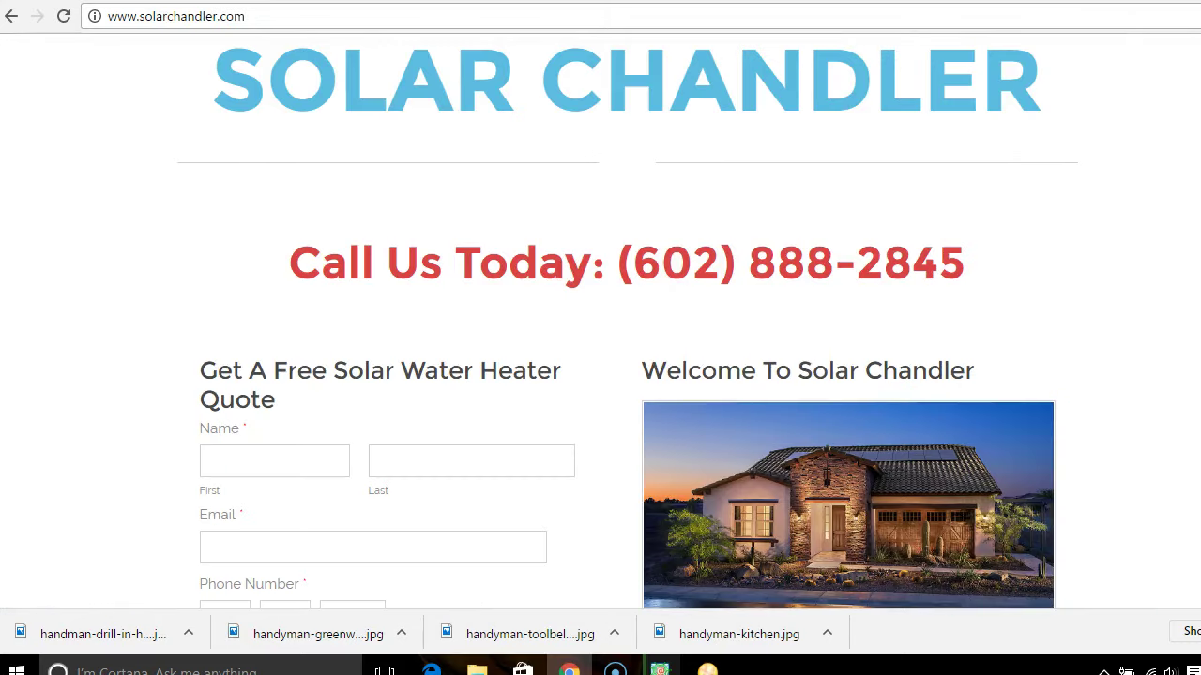
key(ctrl+shift+Tab)
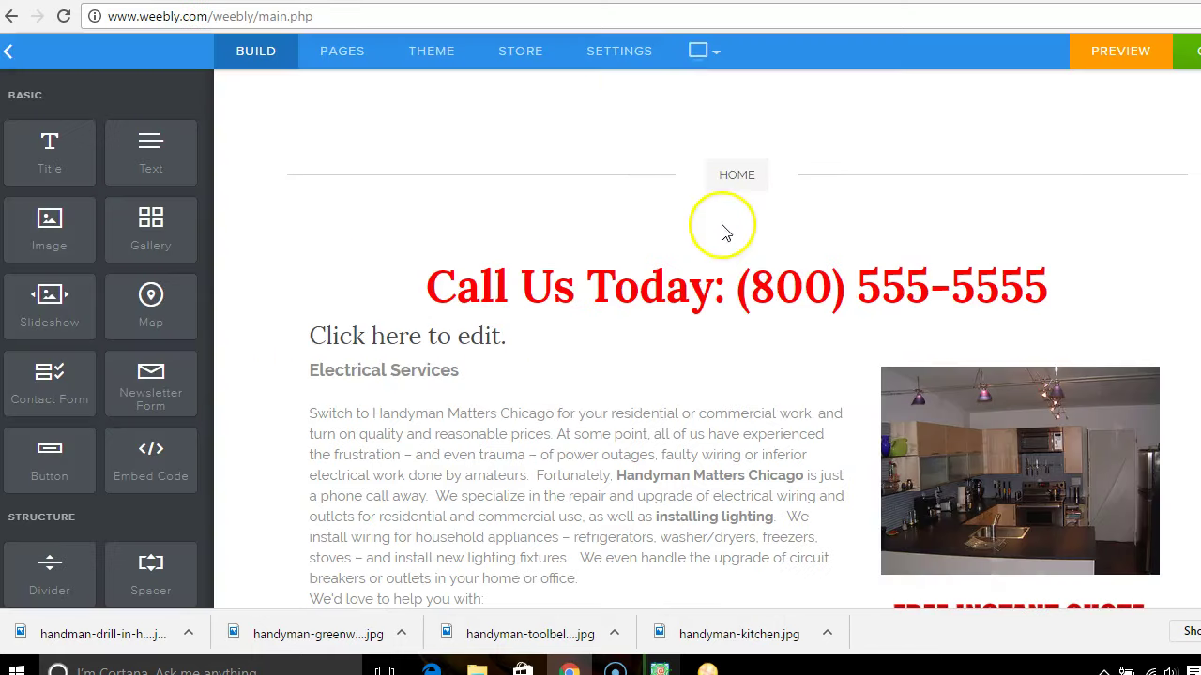
- Try the whole Call Us Today headline one size step smaller and return it to the larger size
click(706, 299)
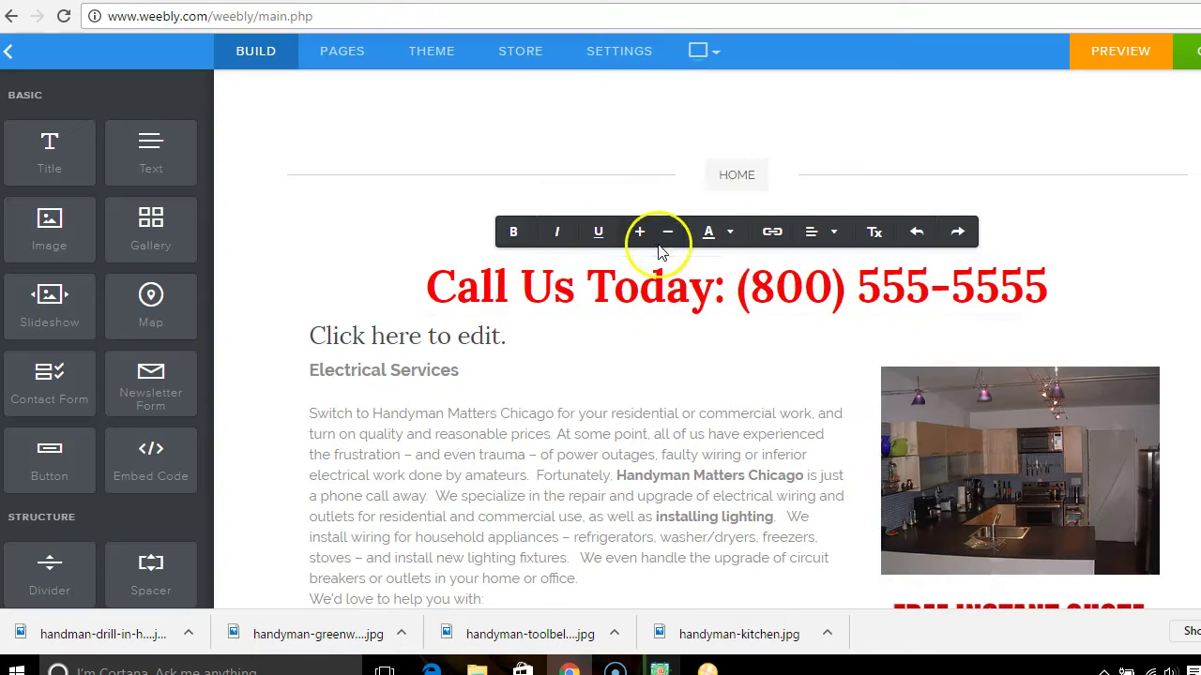
click(415, 279)
drag(441, 285, 1056, 288)
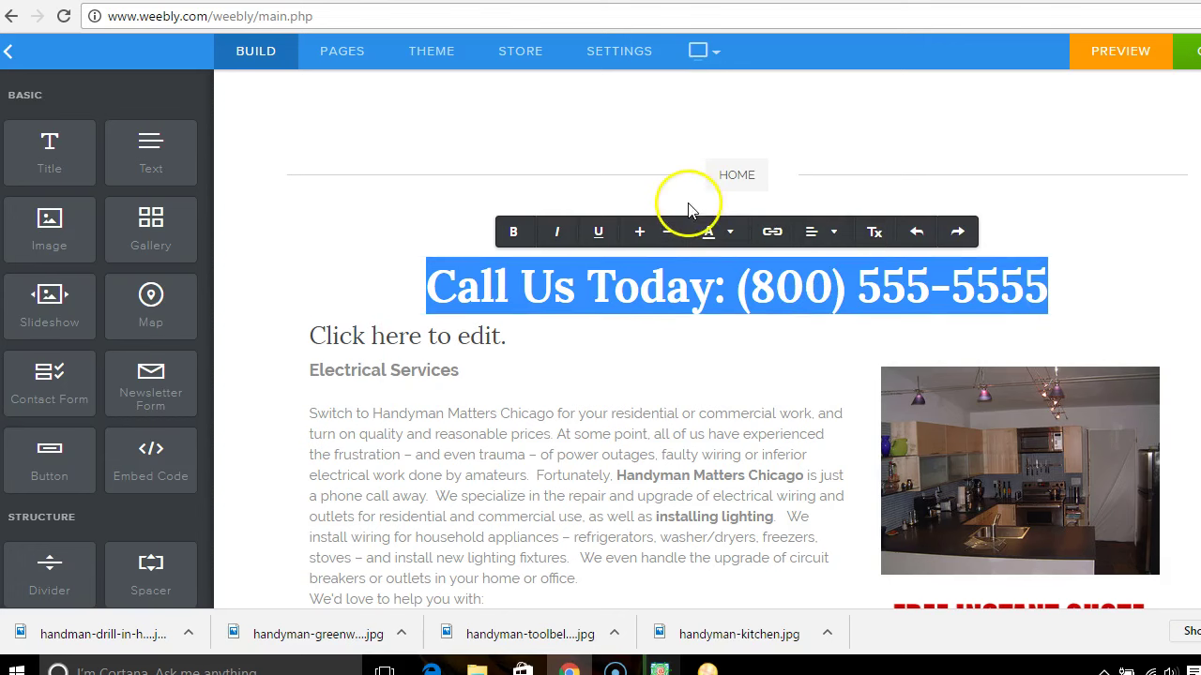
click(668, 233)
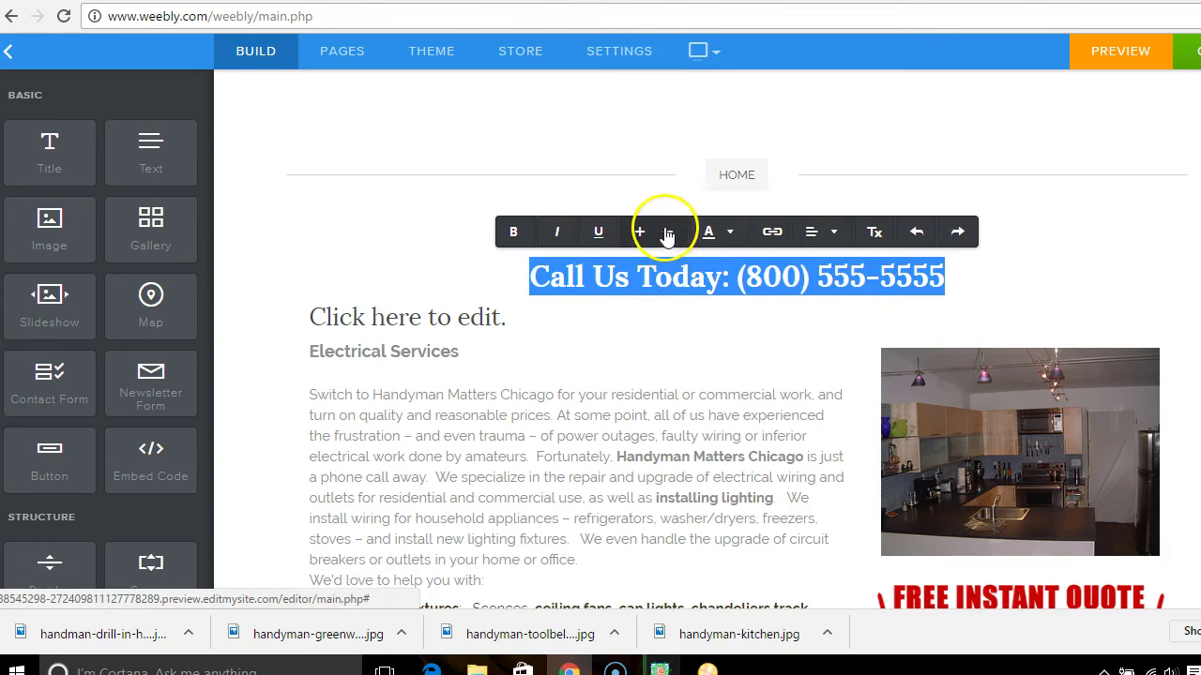
click(660, 310)
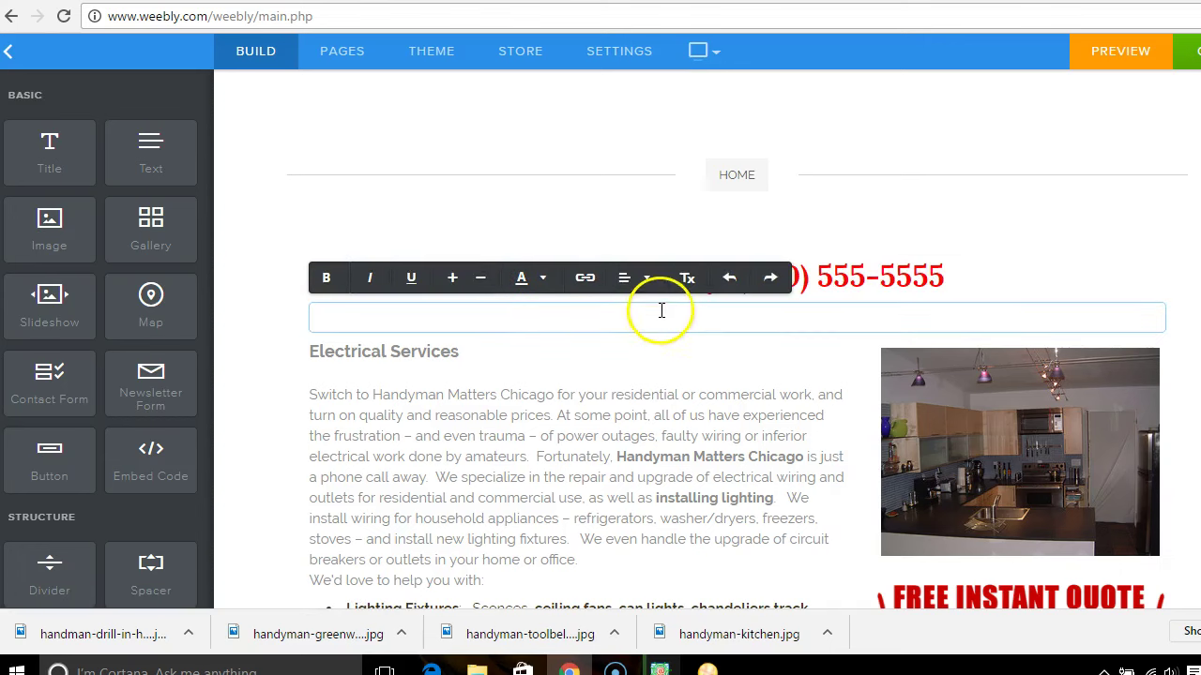
click(642, 251)
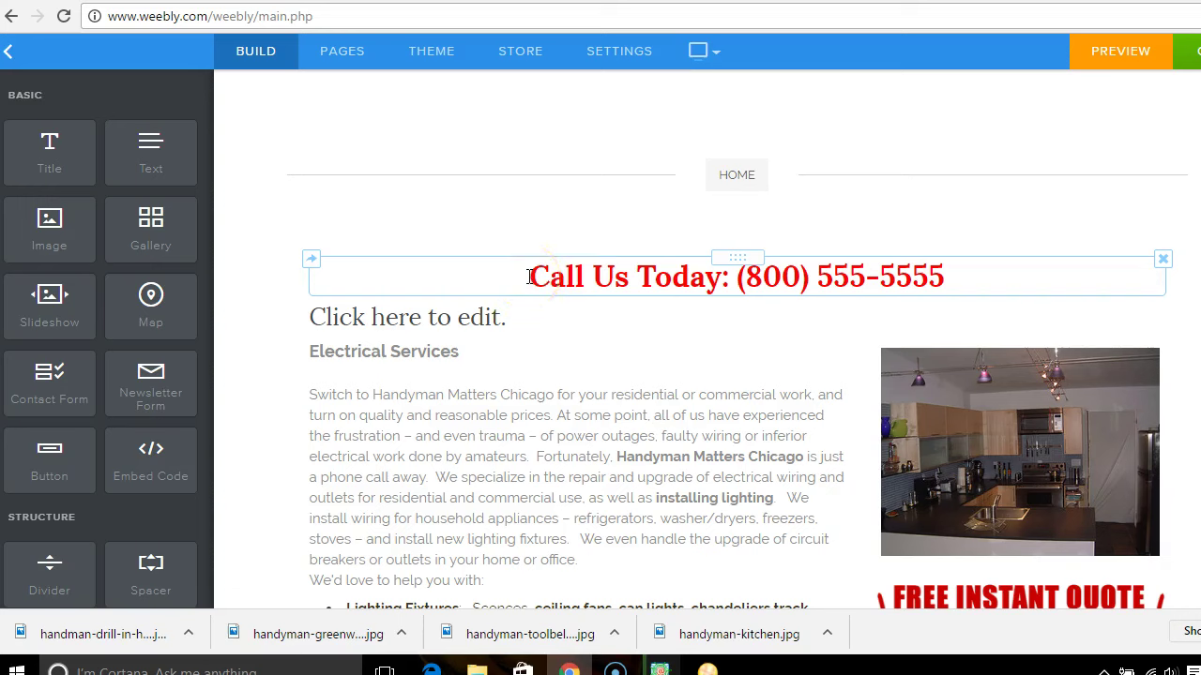
drag(529, 277, 952, 284)
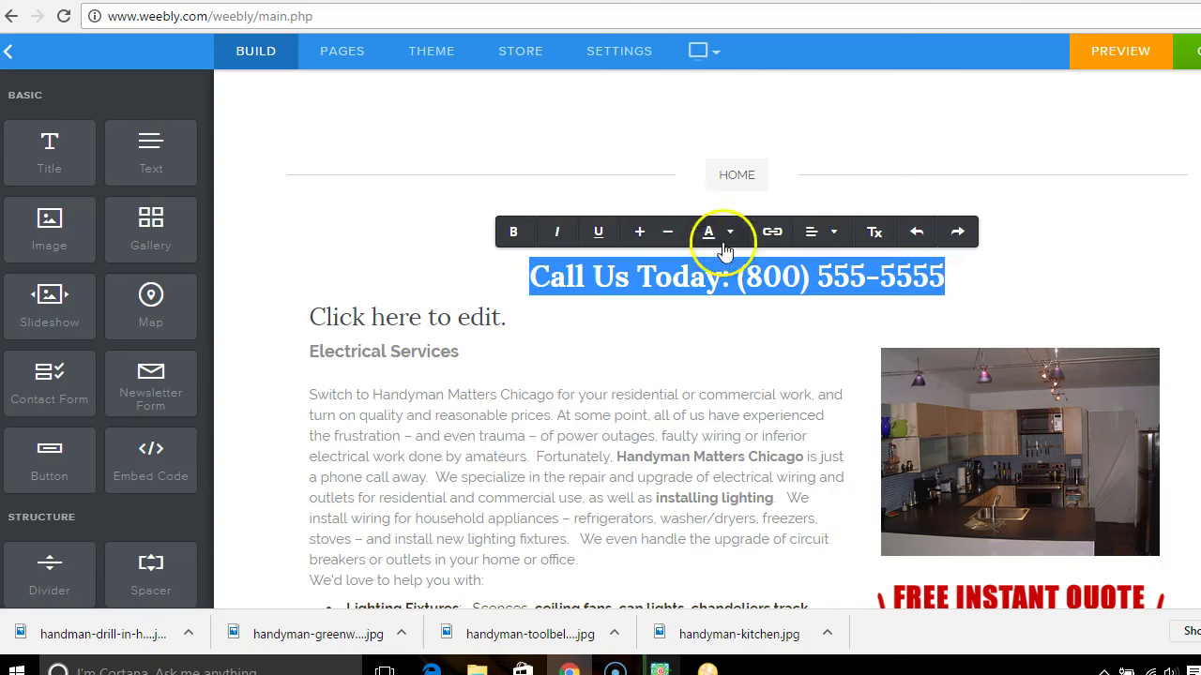
click(641, 234)
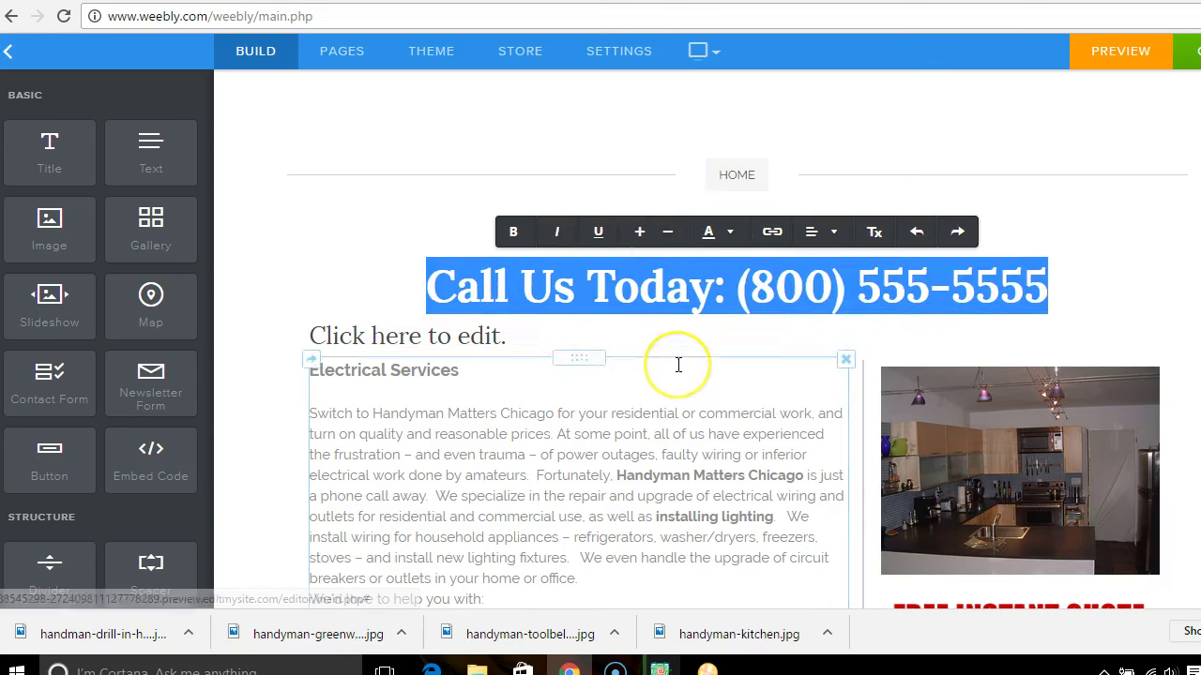
click(678, 365)
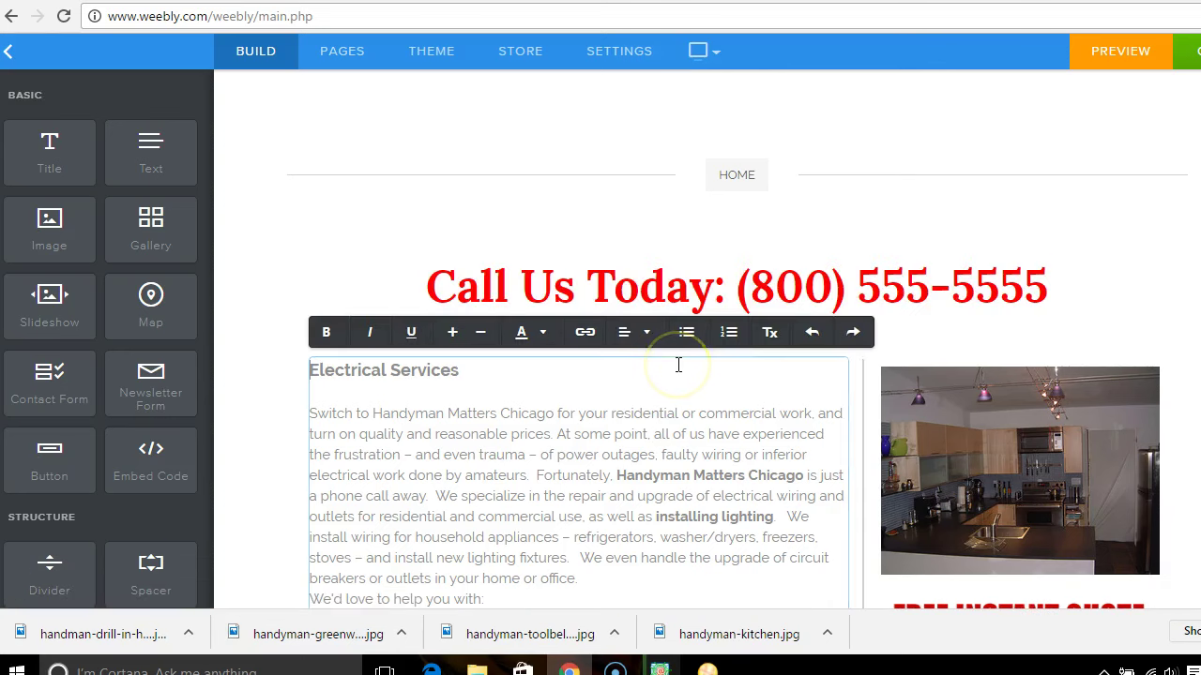
click(642, 246)
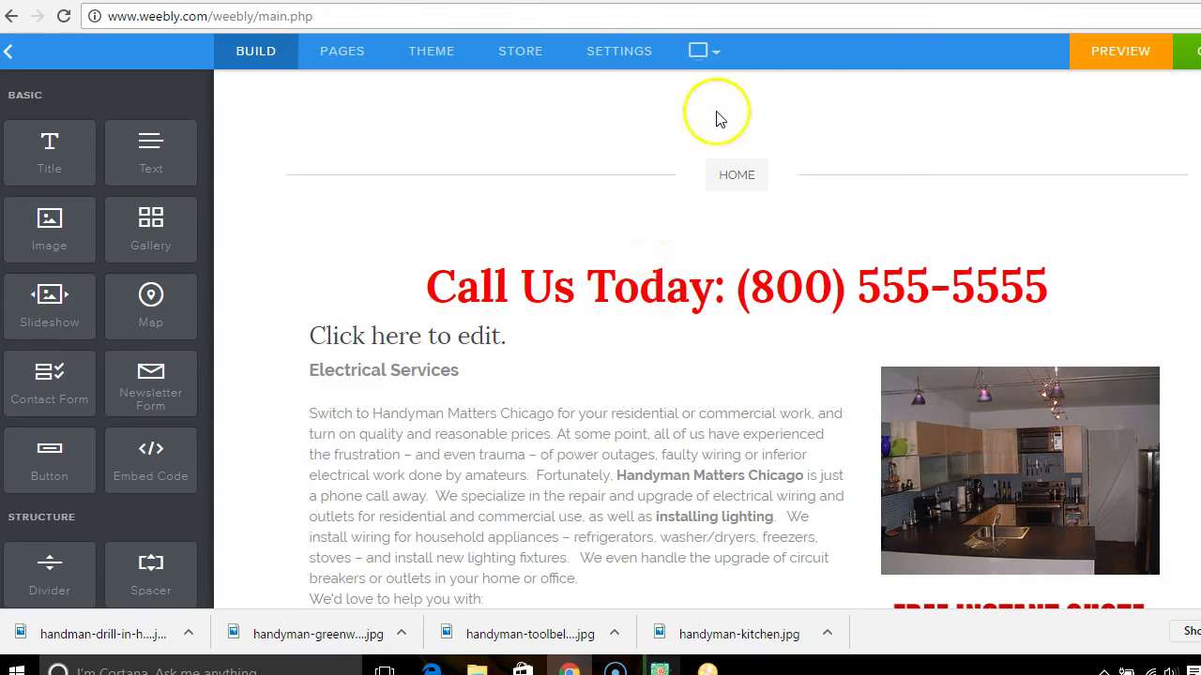
mouse_move(723, 134)
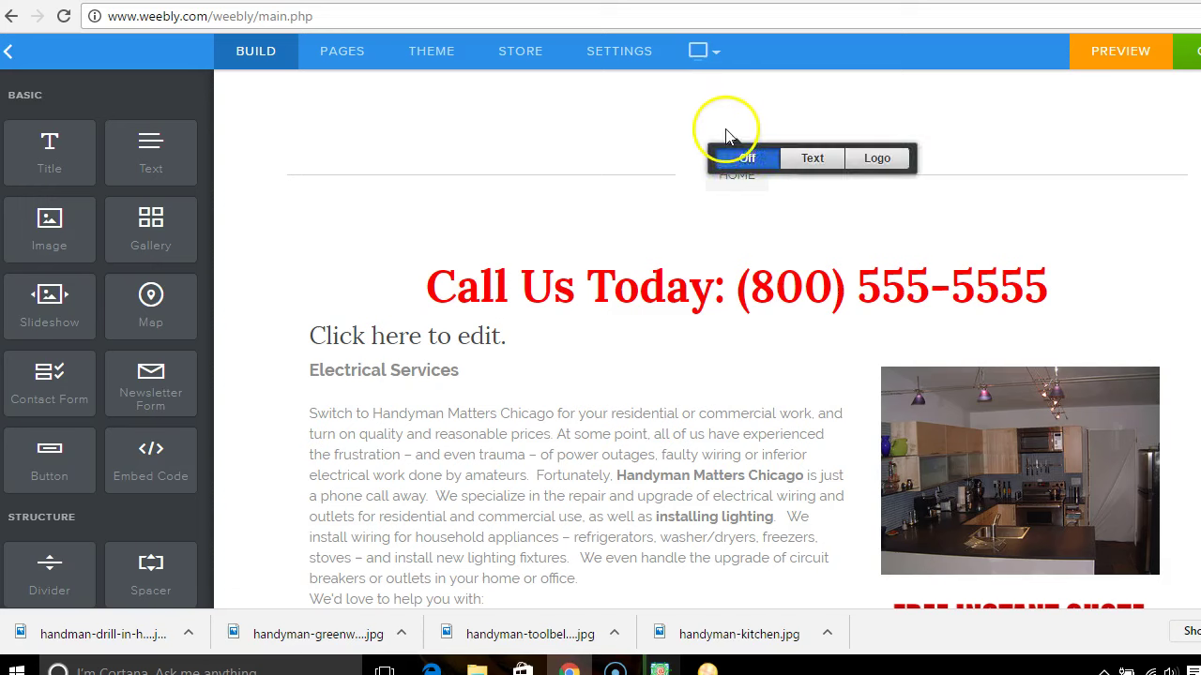
click(813, 158)
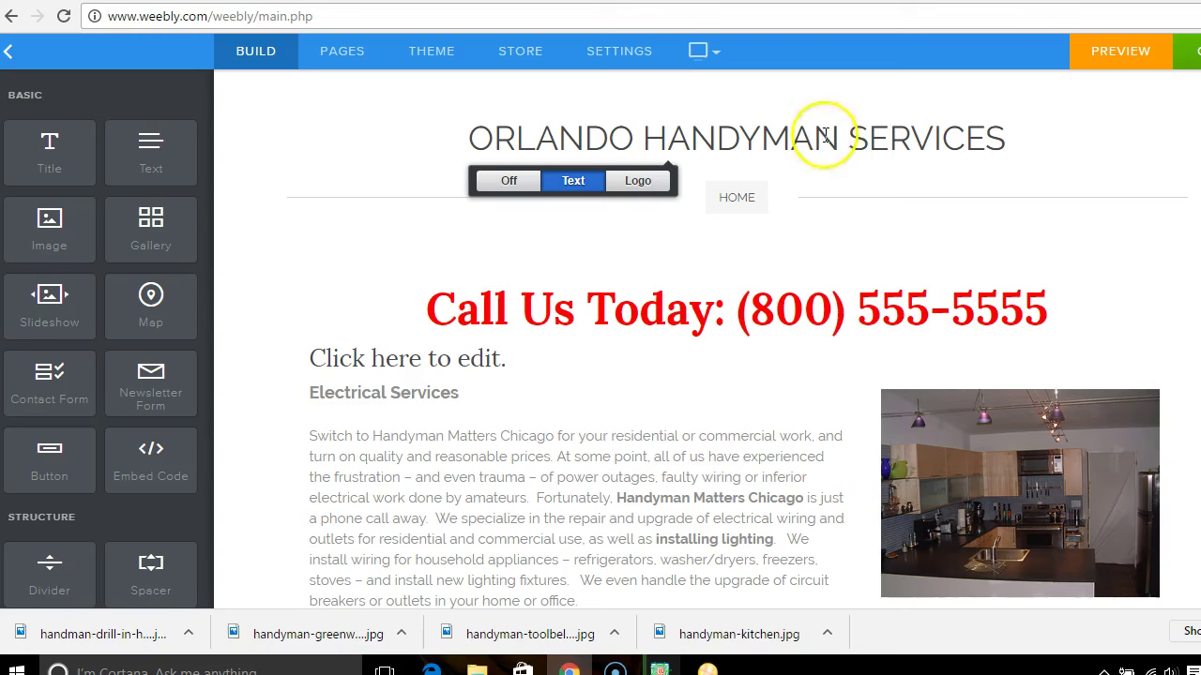
drag(1005, 138, 474, 150)
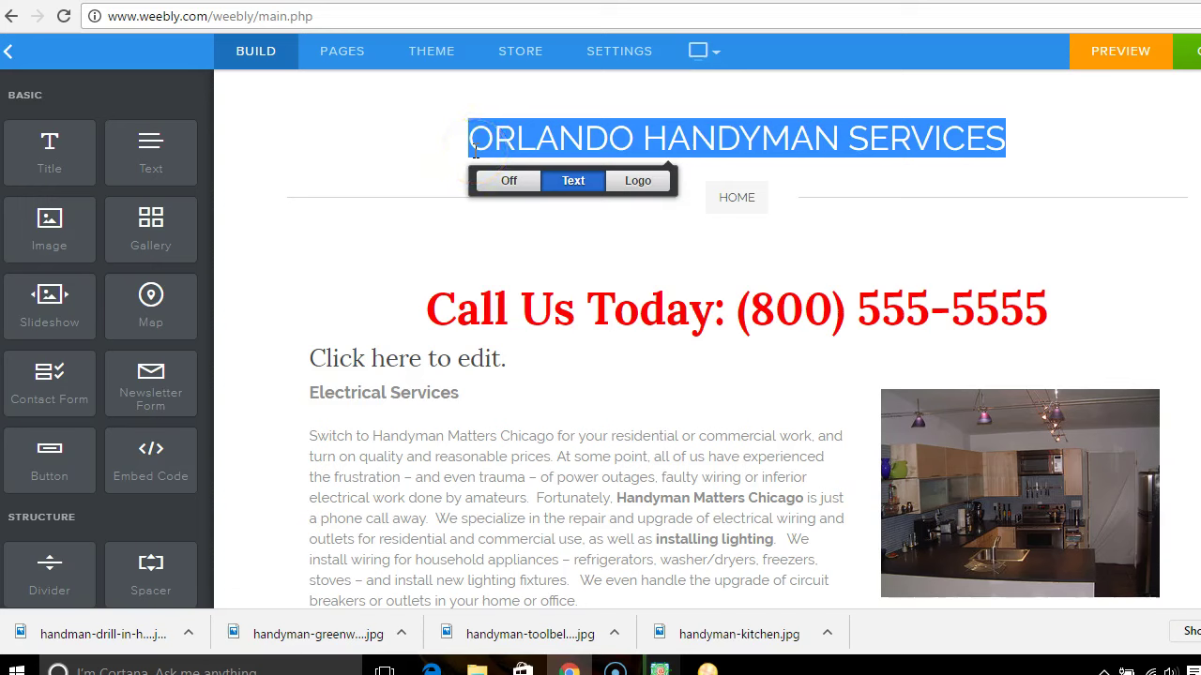
text(O)
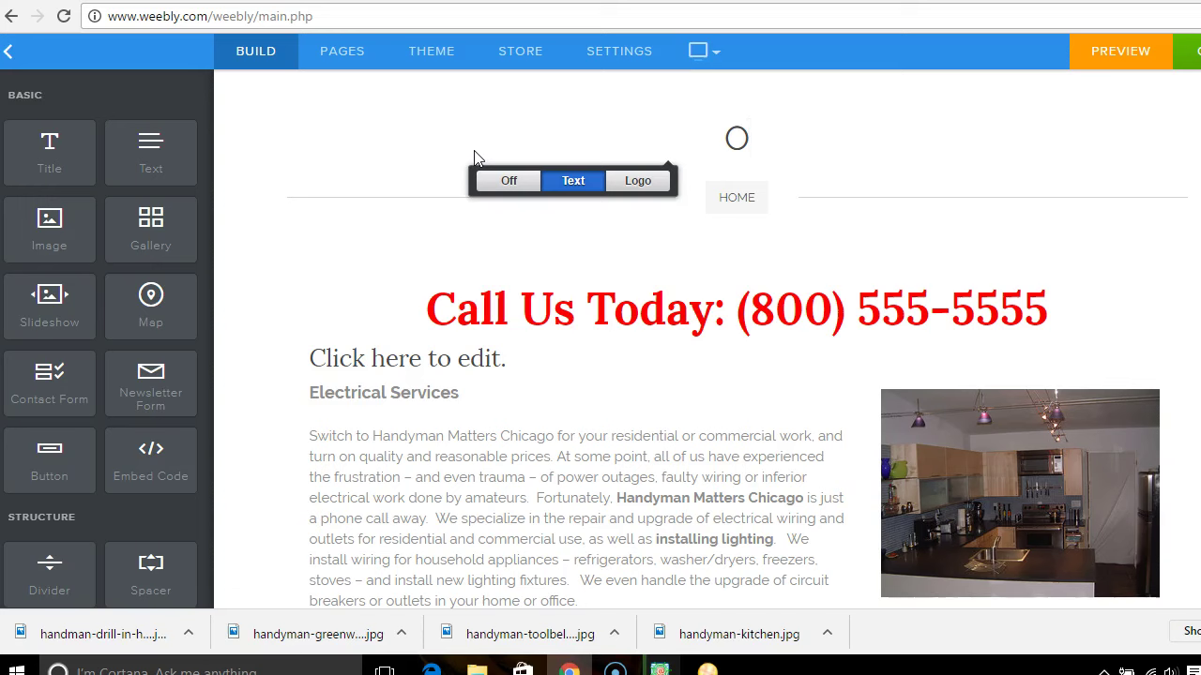
click(572, 153)
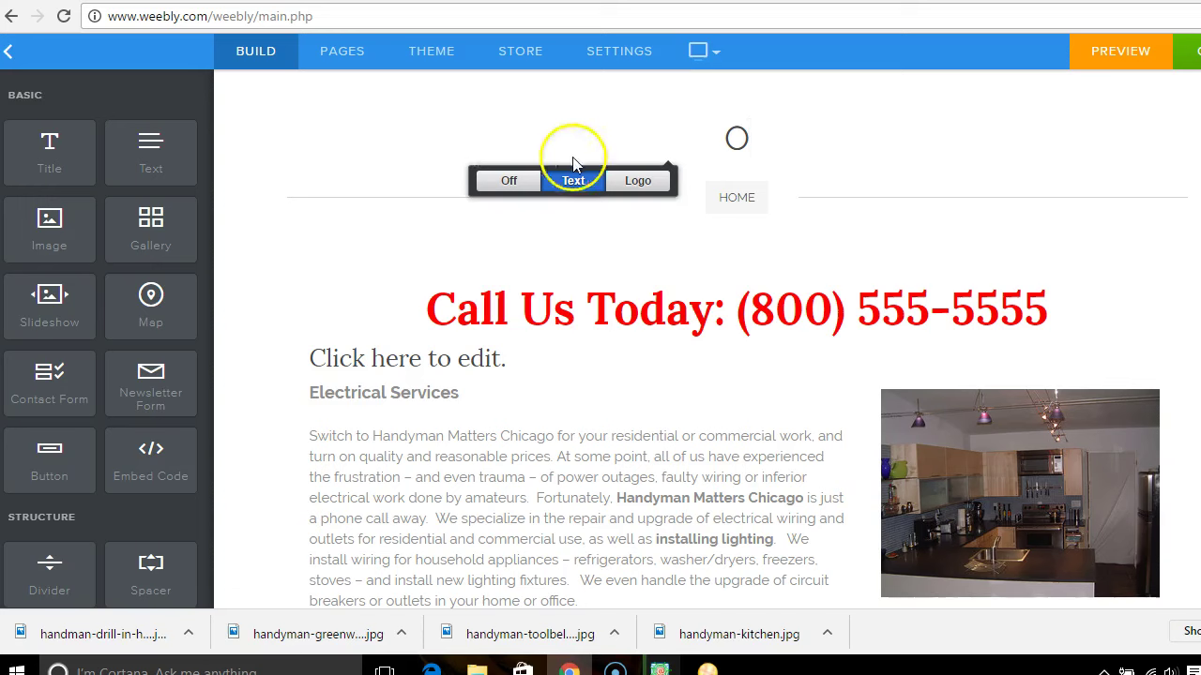
click(732, 162)
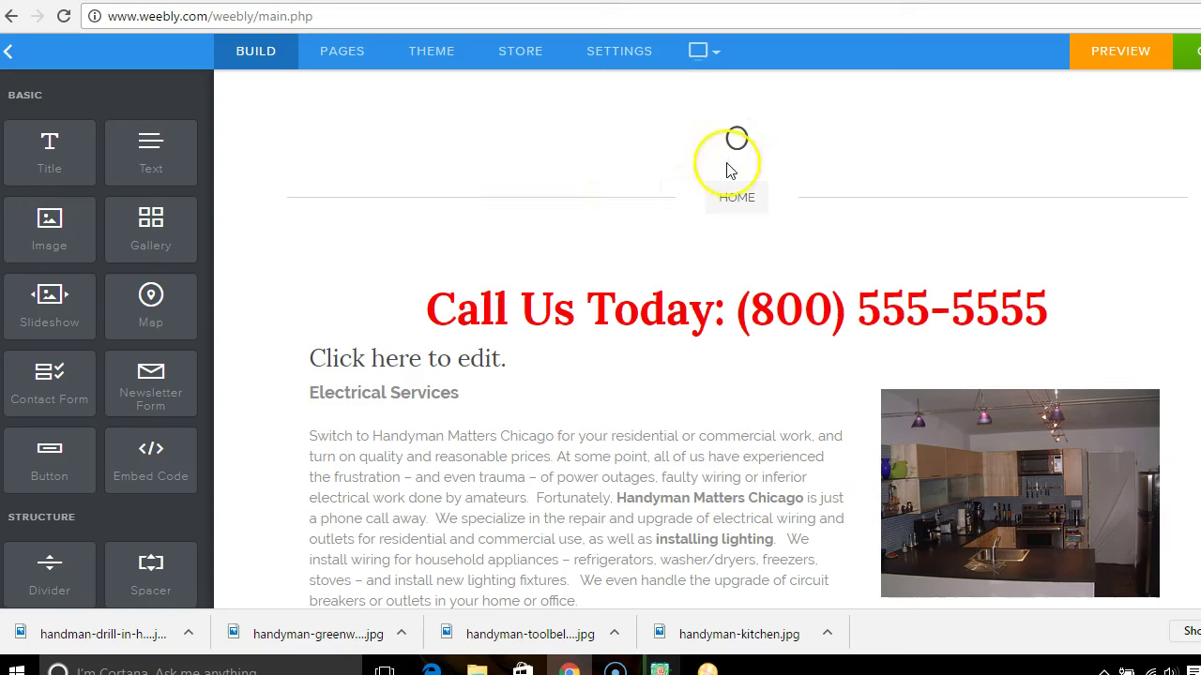
click(724, 144)
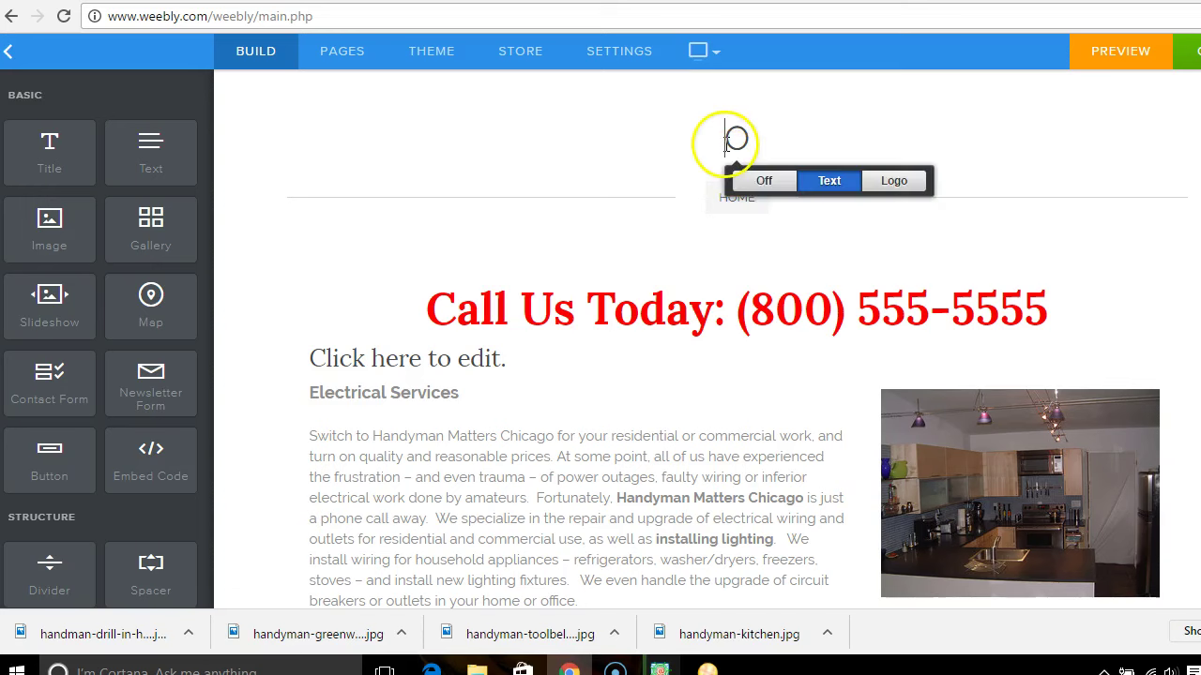
click(737, 136)
click(762, 180)
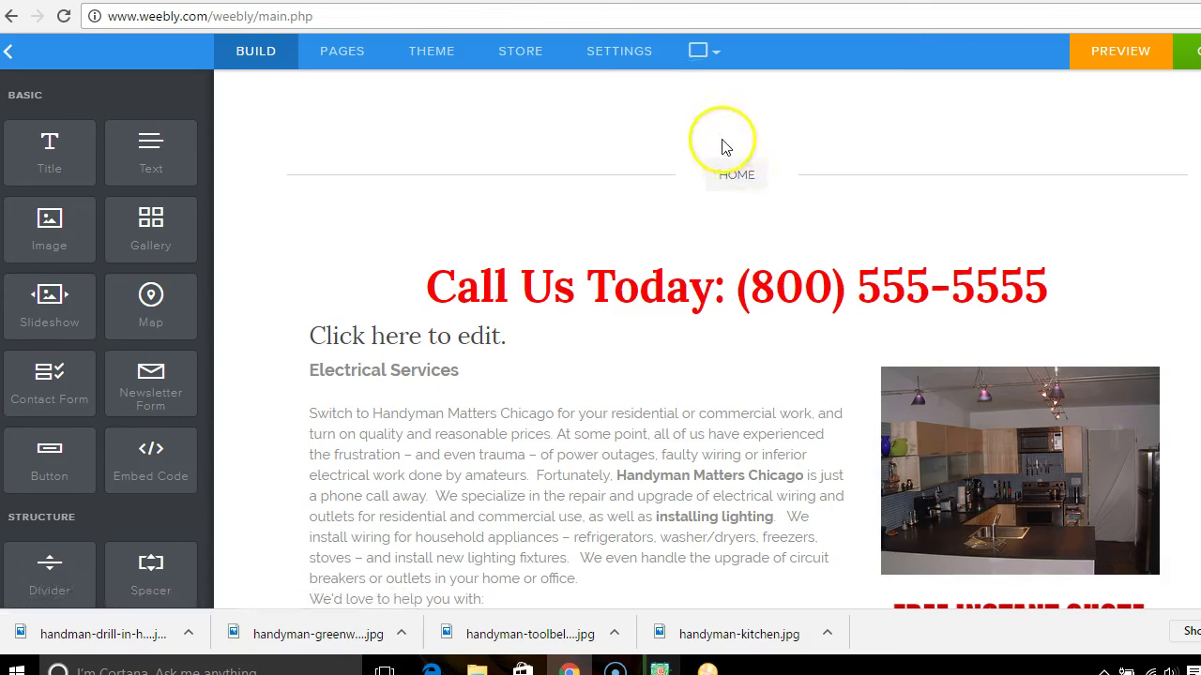
- Turn on the site title as text, Orlando Handyman Services, in the page header above the Home navigation
click(737, 172)
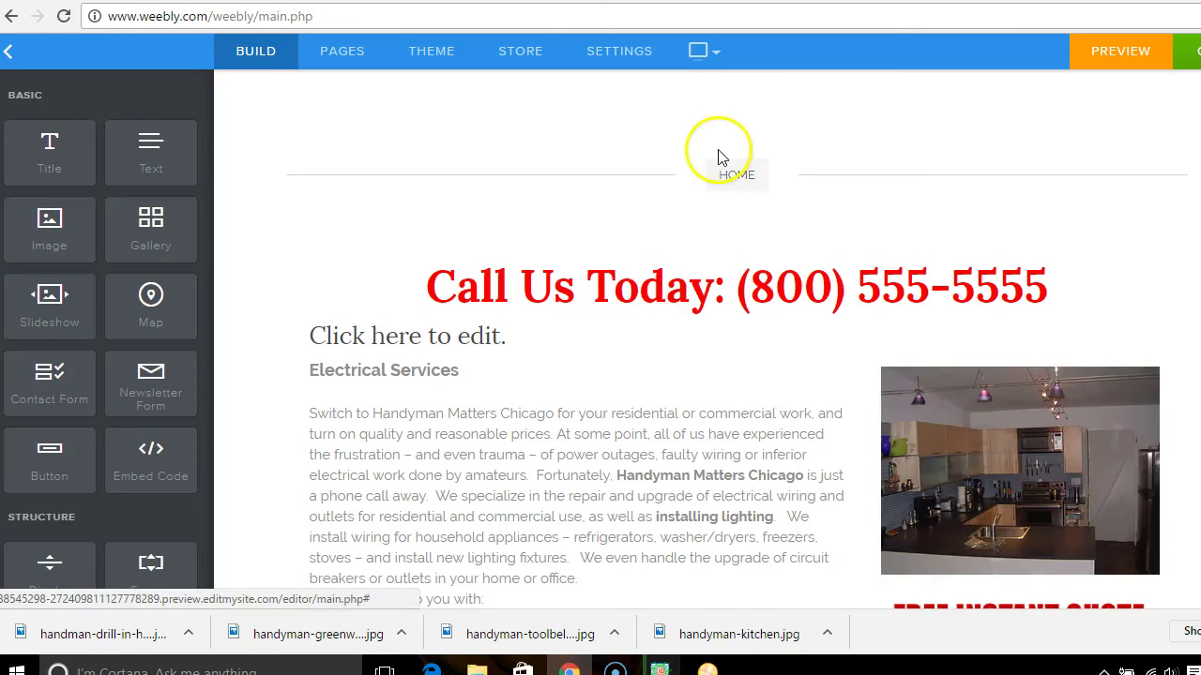
click(760, 136)
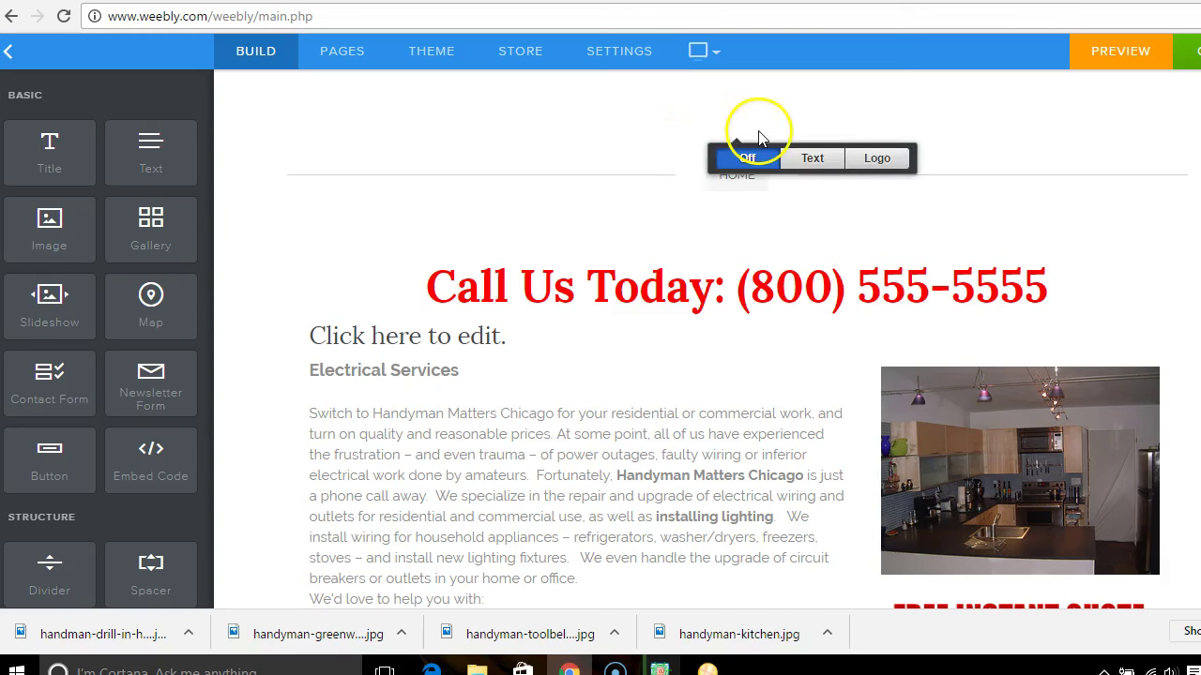
click(812, 158)
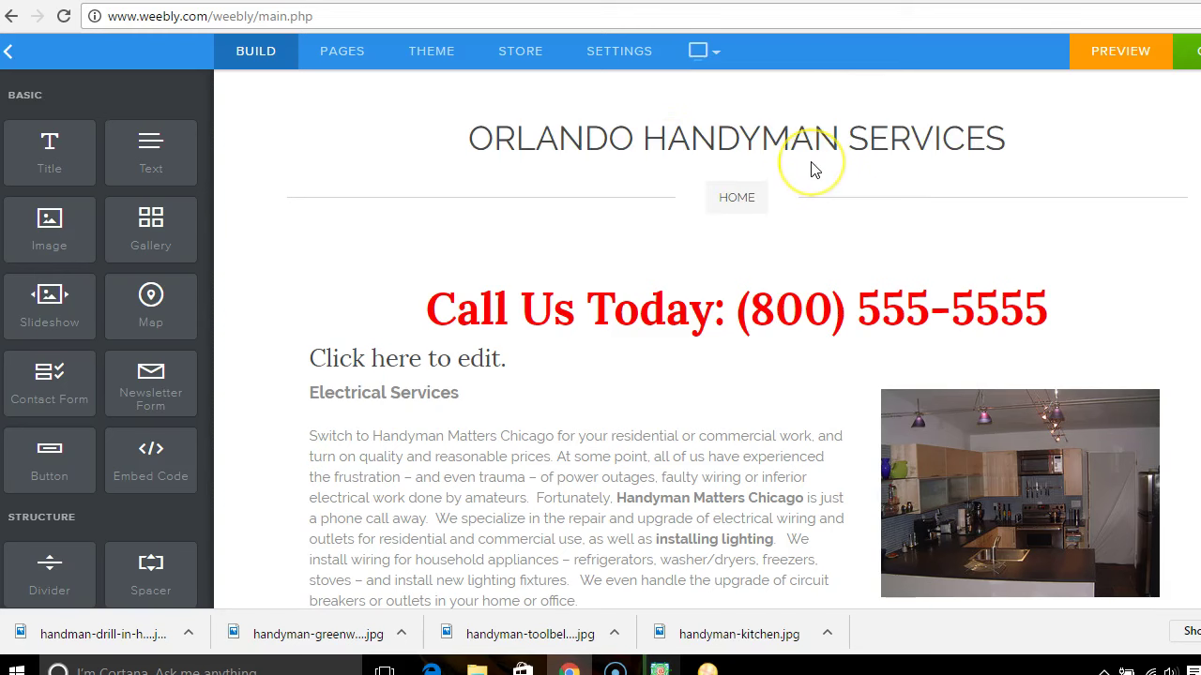
click(803, 152)
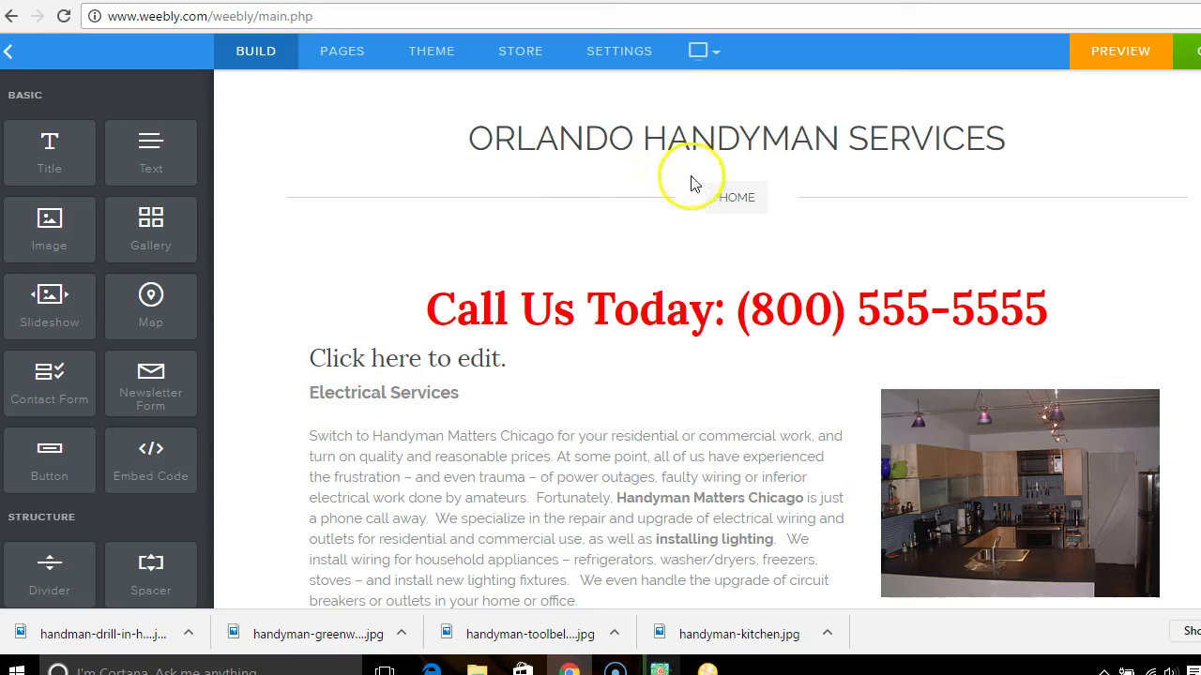
- Open the website footer below the Drywall Install & Repair section for editing
scroll(737, 364, down, 4)
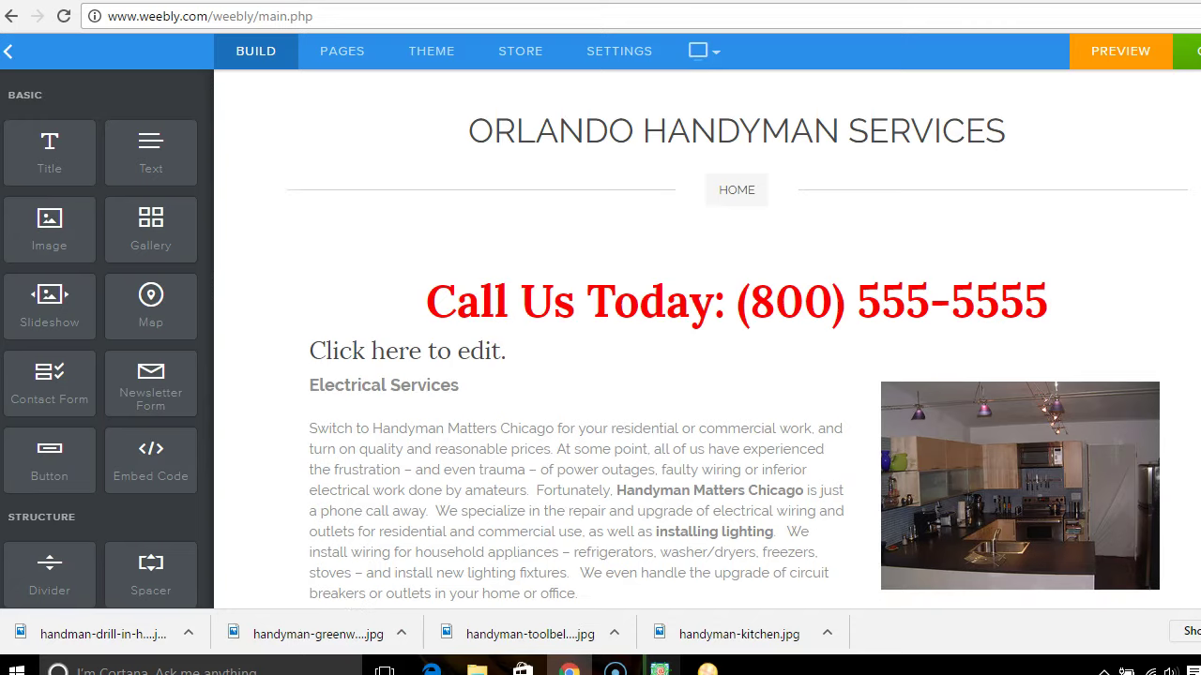
scroll(738, 364, down, 4)
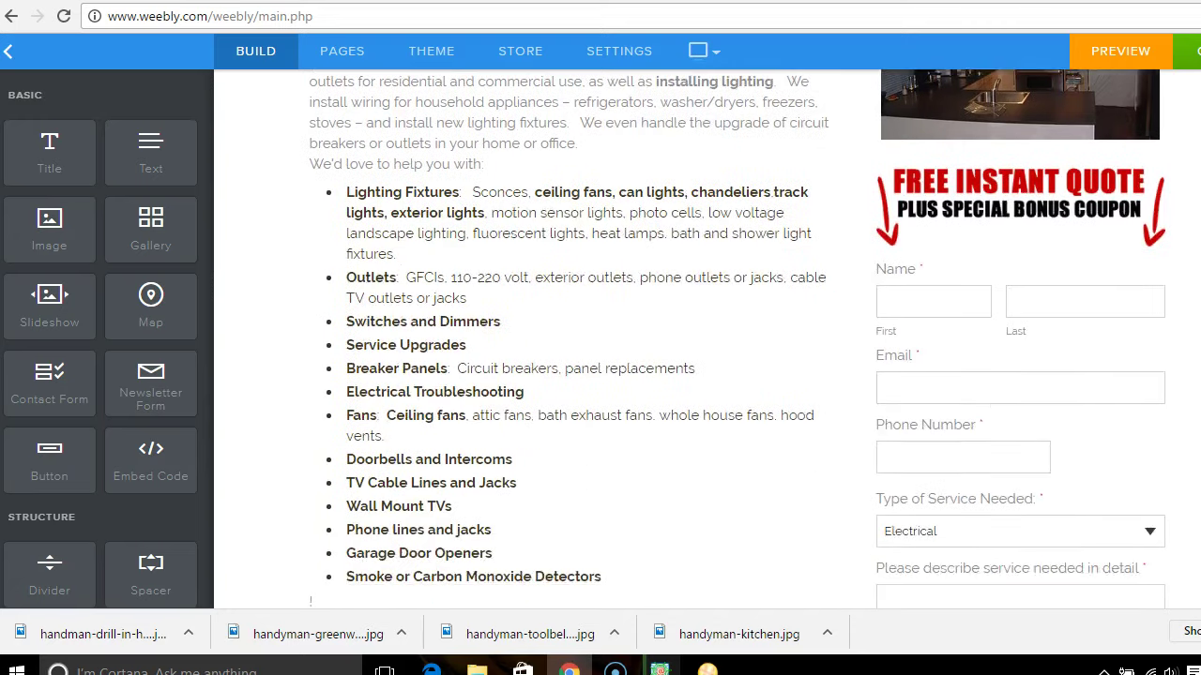
scroll(738, 364, down, 4)
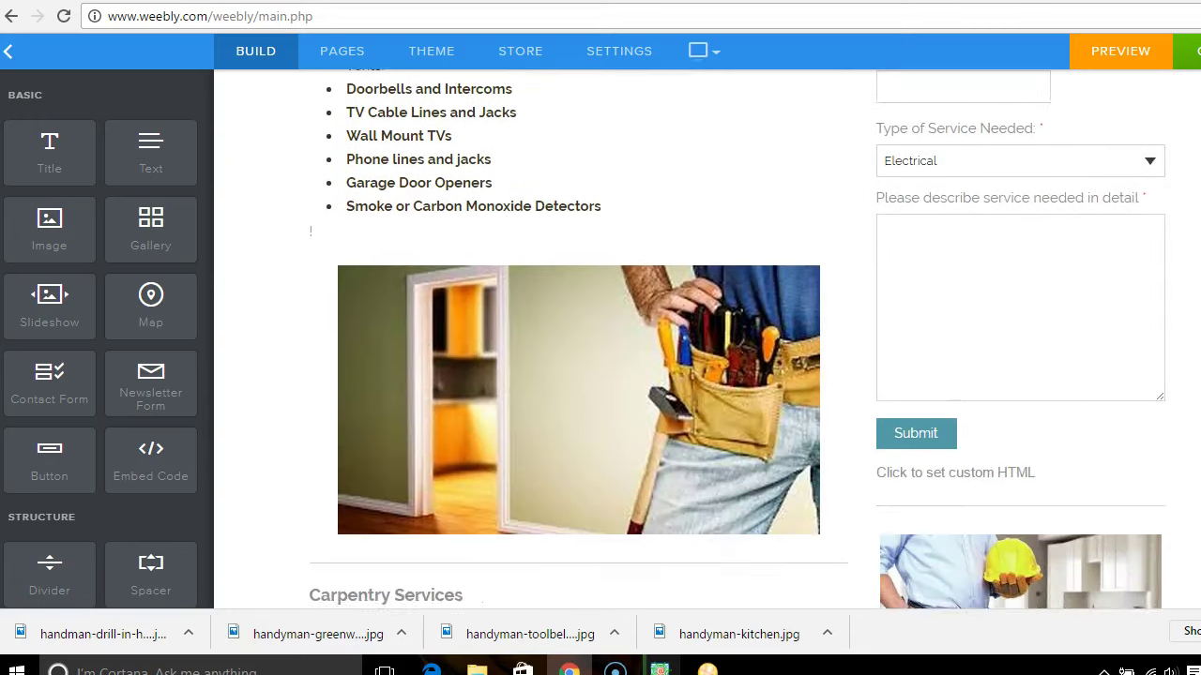
scroll(737, 364, down, 4)
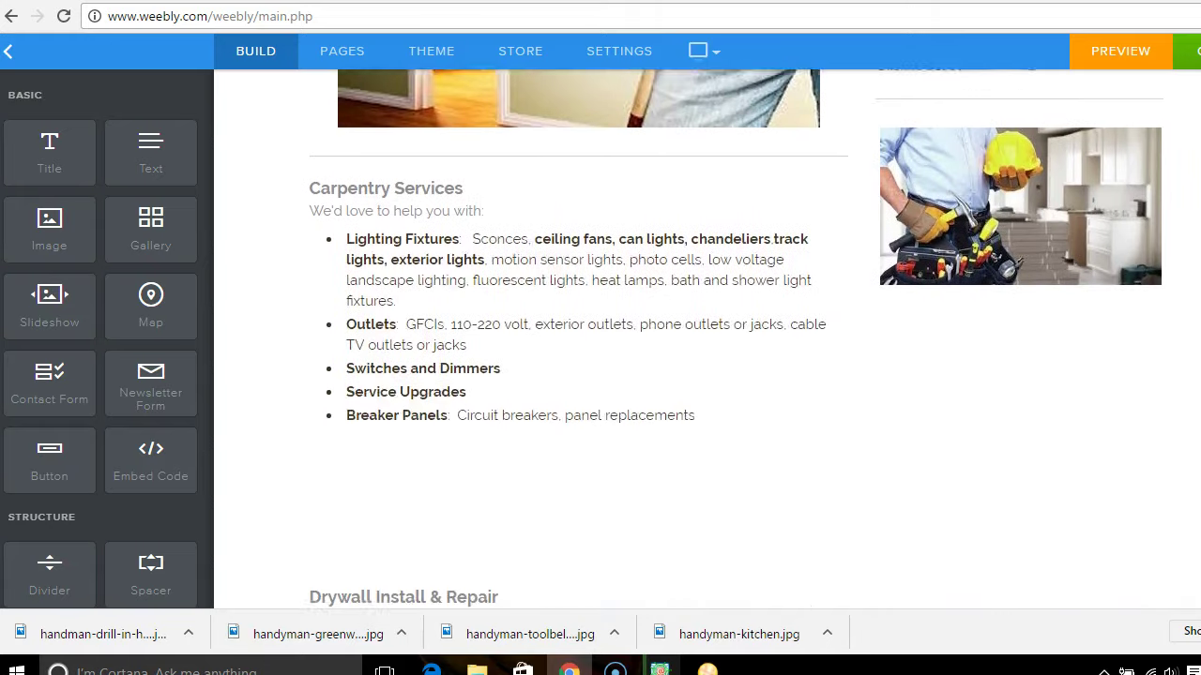
click(642, 512)
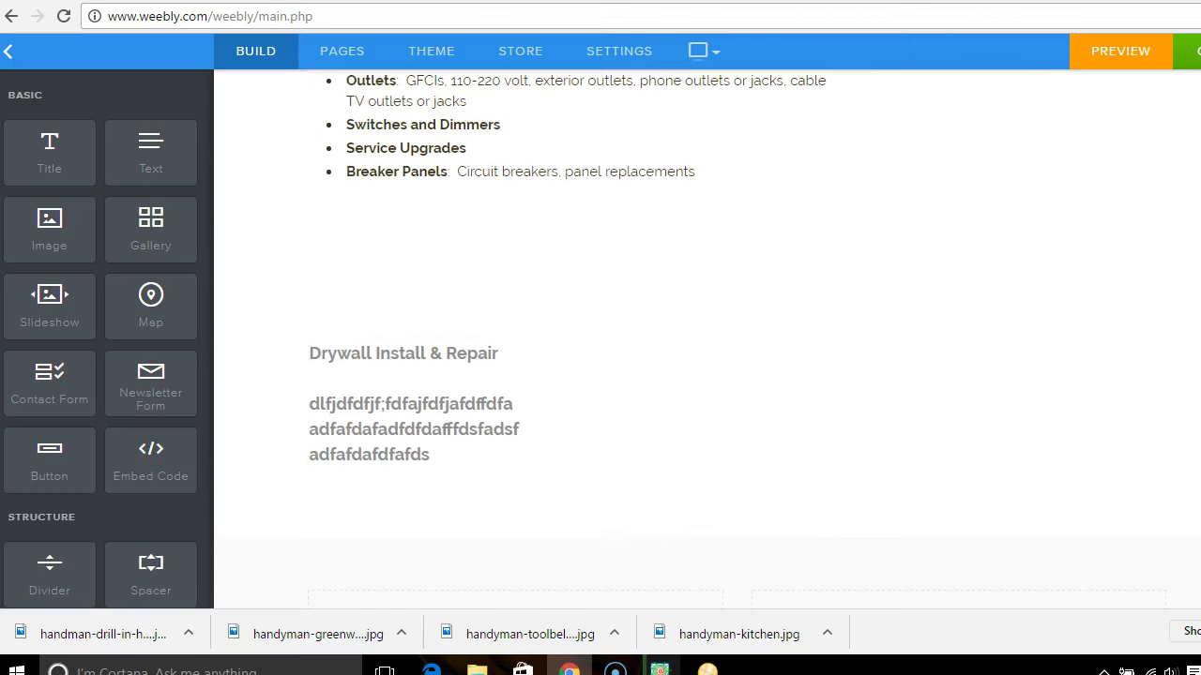
scroll(703, 328, down, 2)
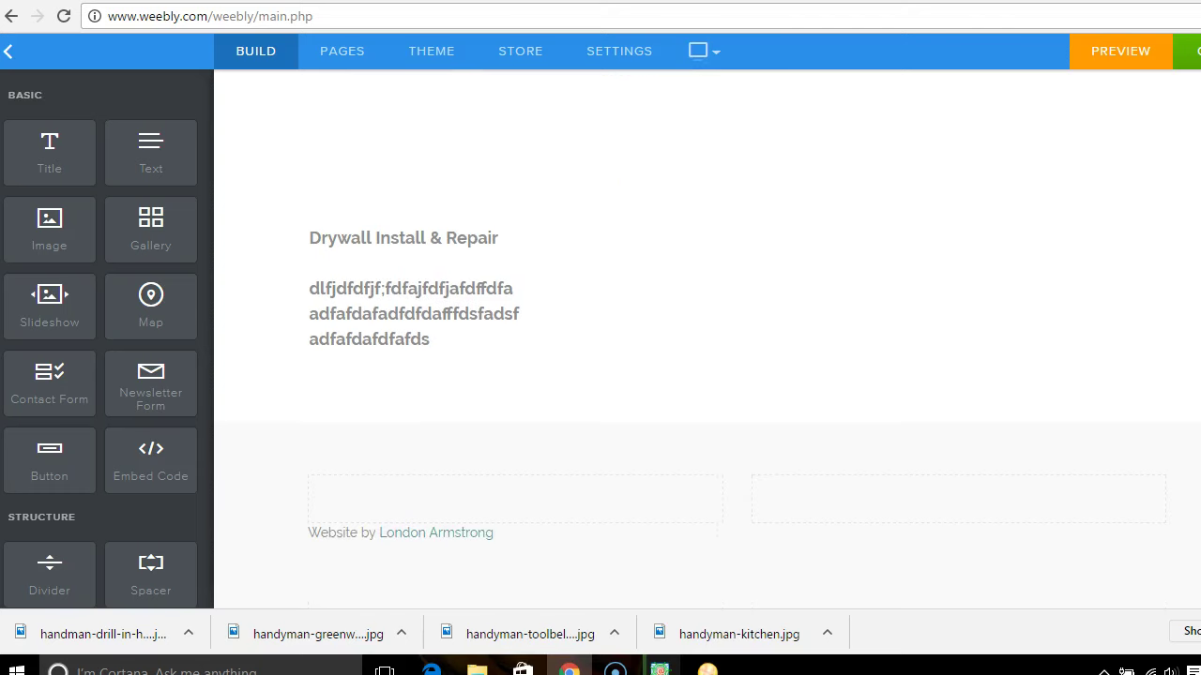
click(651, 534)
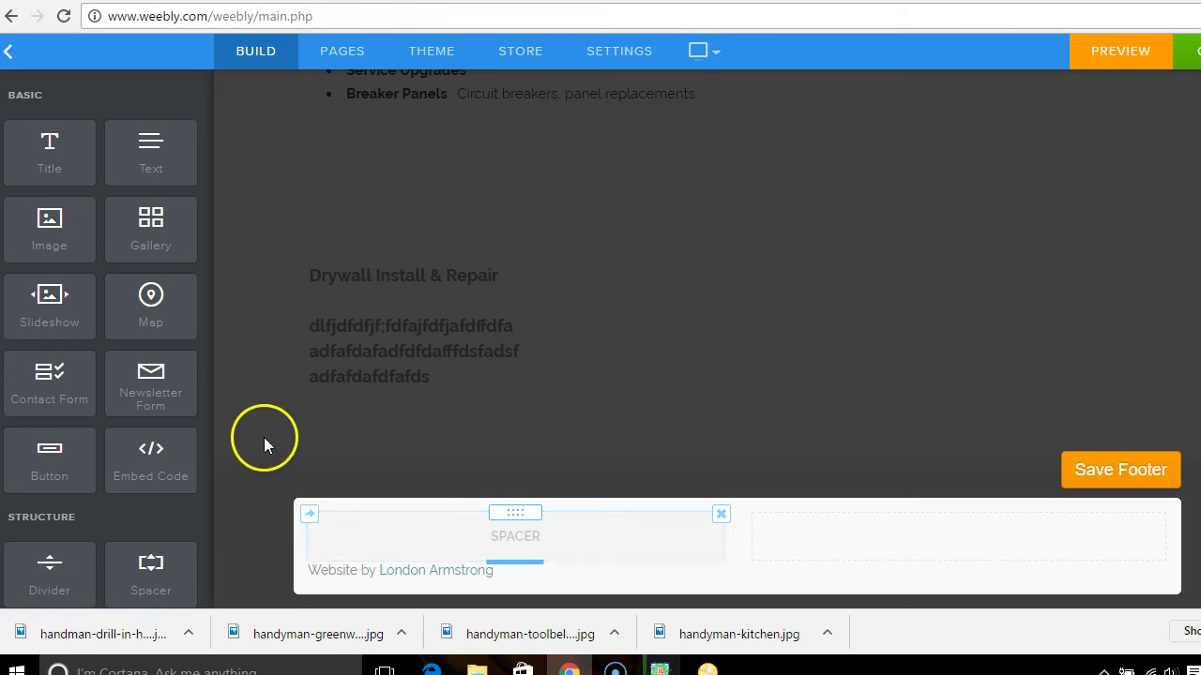
- Insert a Social Icons element into the footer directly beneath the spacer in its left column
drag(204, 352, 210, 593)
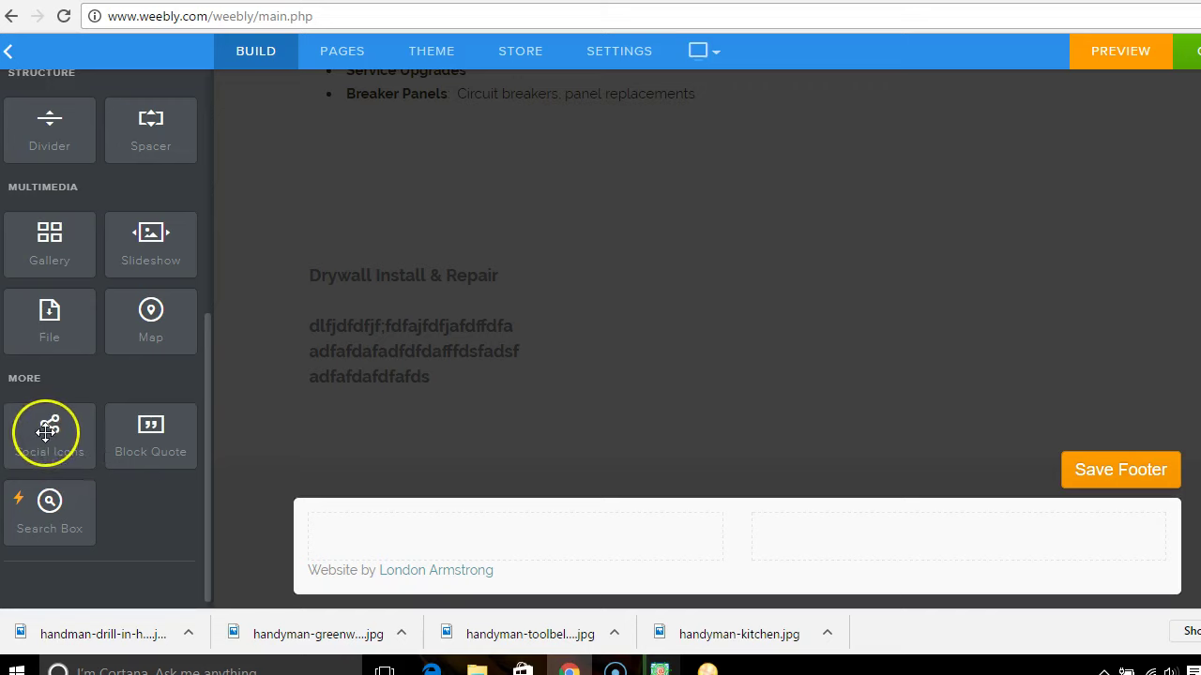
drag(46, 437, 471, 548)
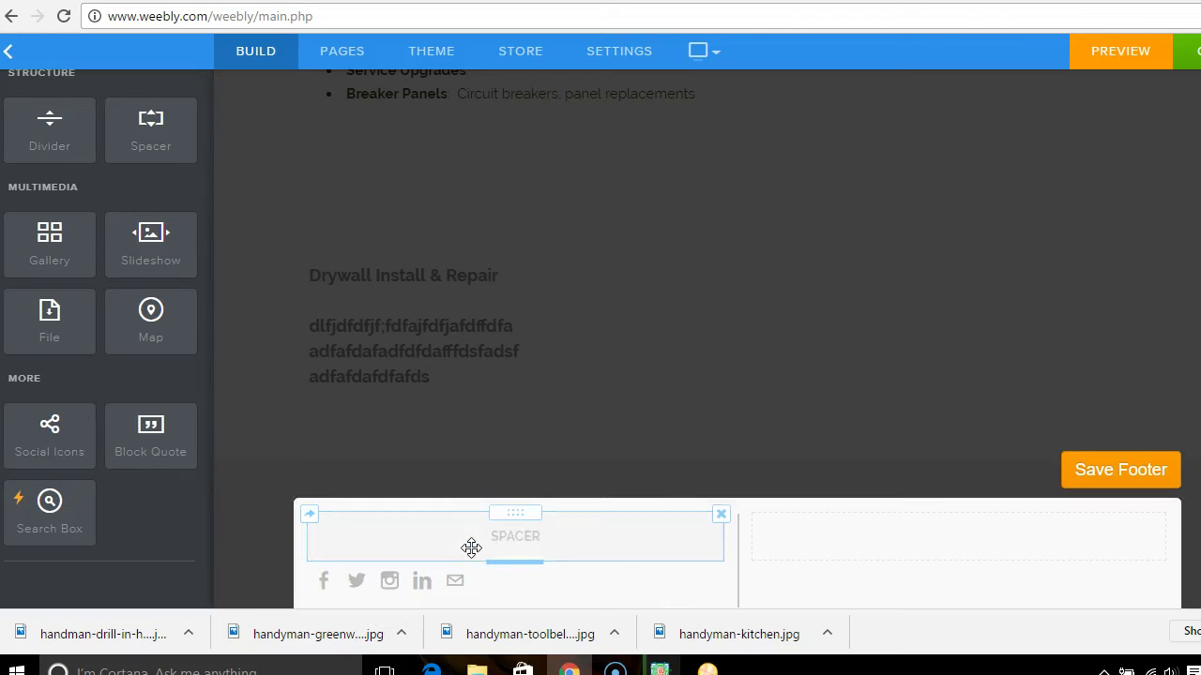
drag(471, 548, 1164, 356)
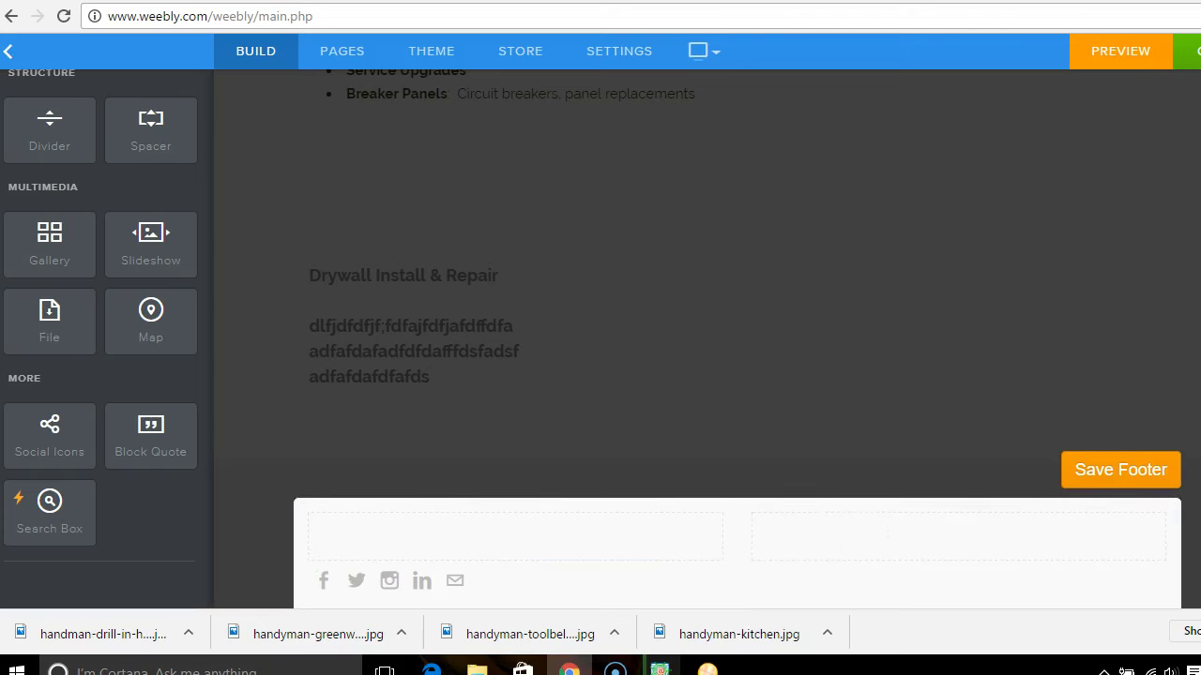
- Save the edited footer containing the social icons
scroll(882, 511, down, 1)
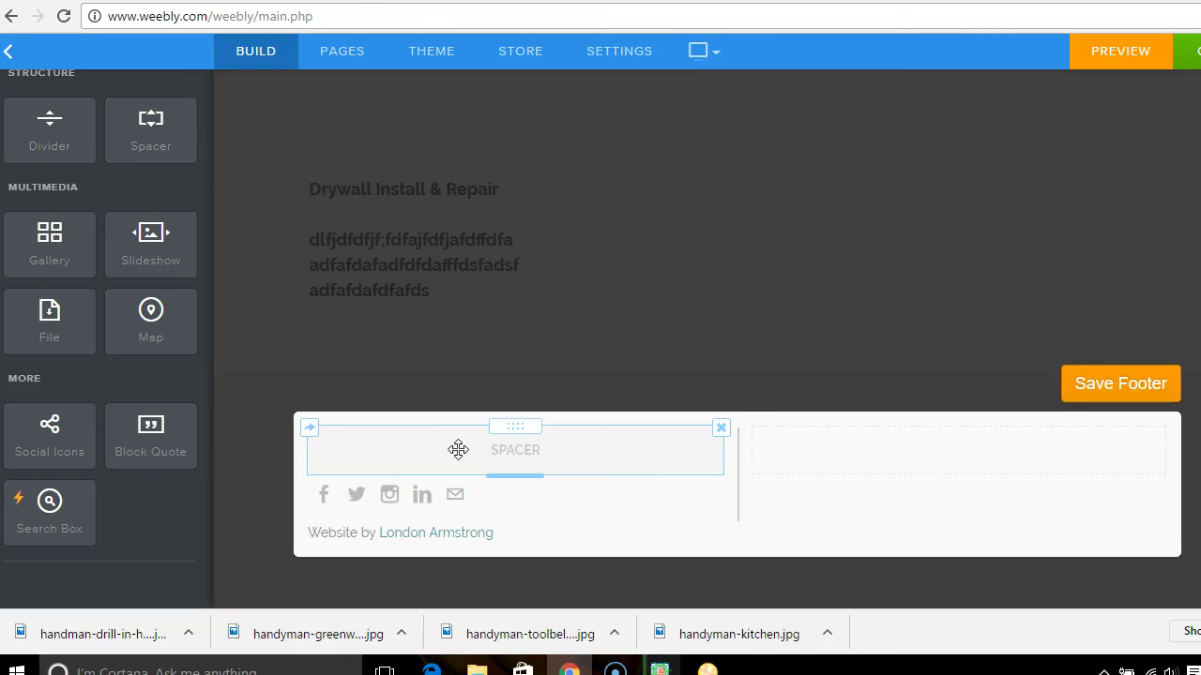
click(1147, 380)
- Insert a Search Box element between the Home navigation and the red Call Us Today headline
scroll(707, 339, up, 18)
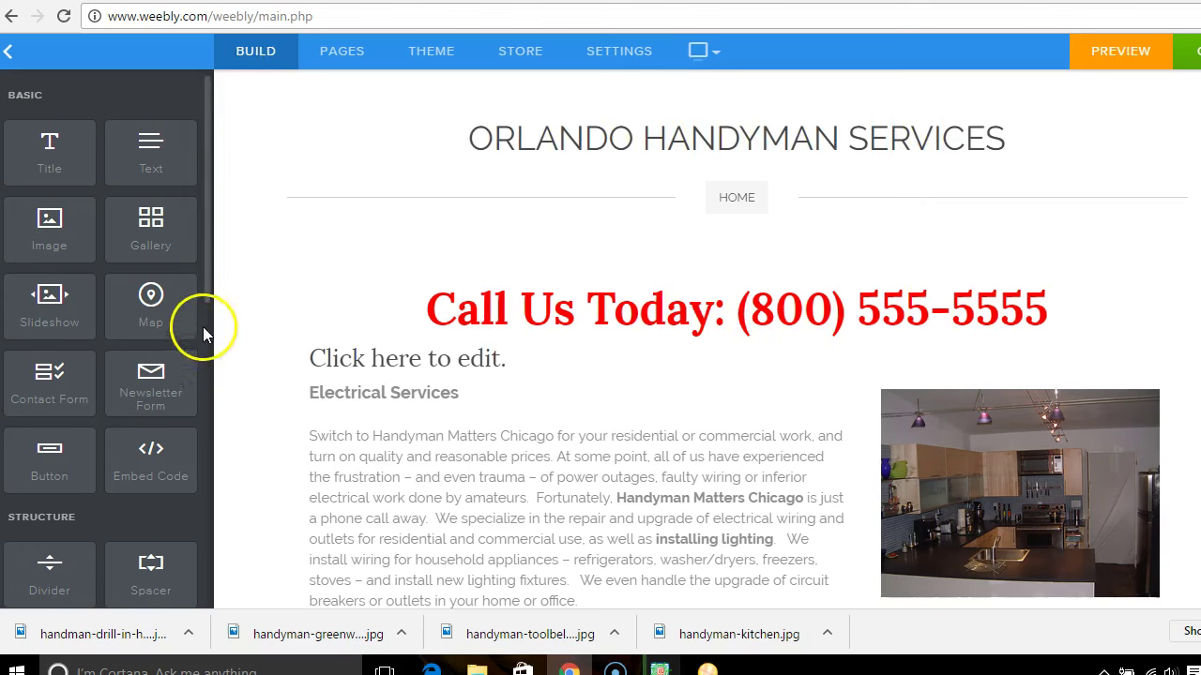
drag(206, 290, 182, 585)
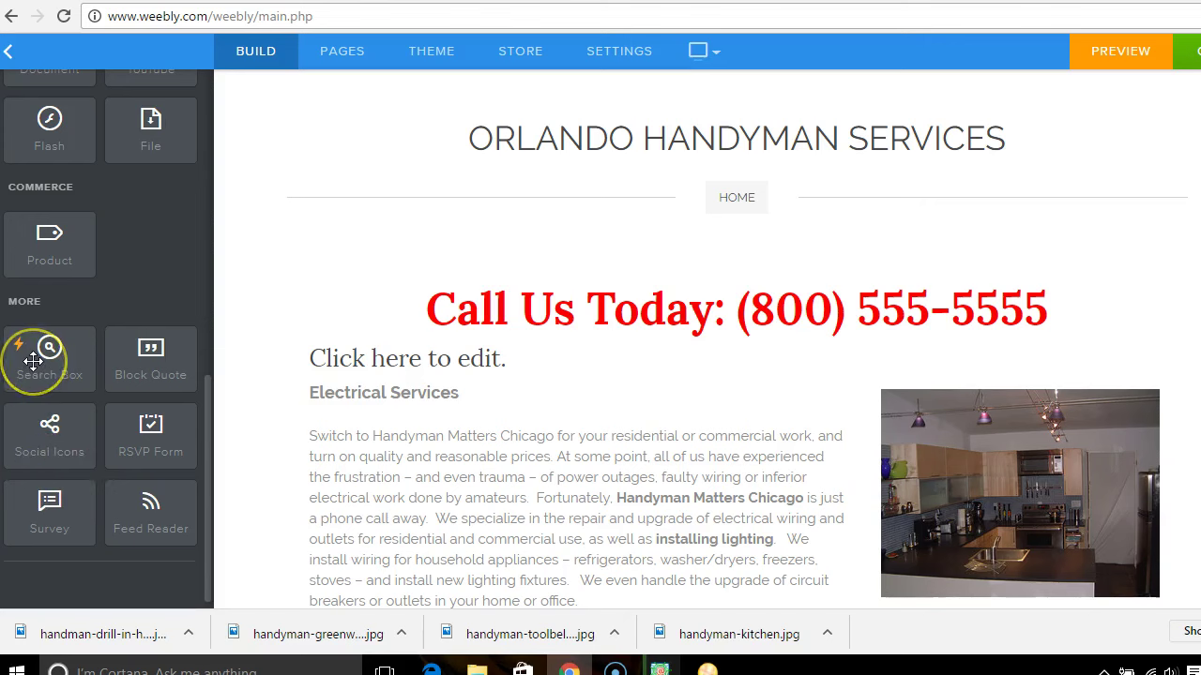
drag(33, 362, 1086, 250)
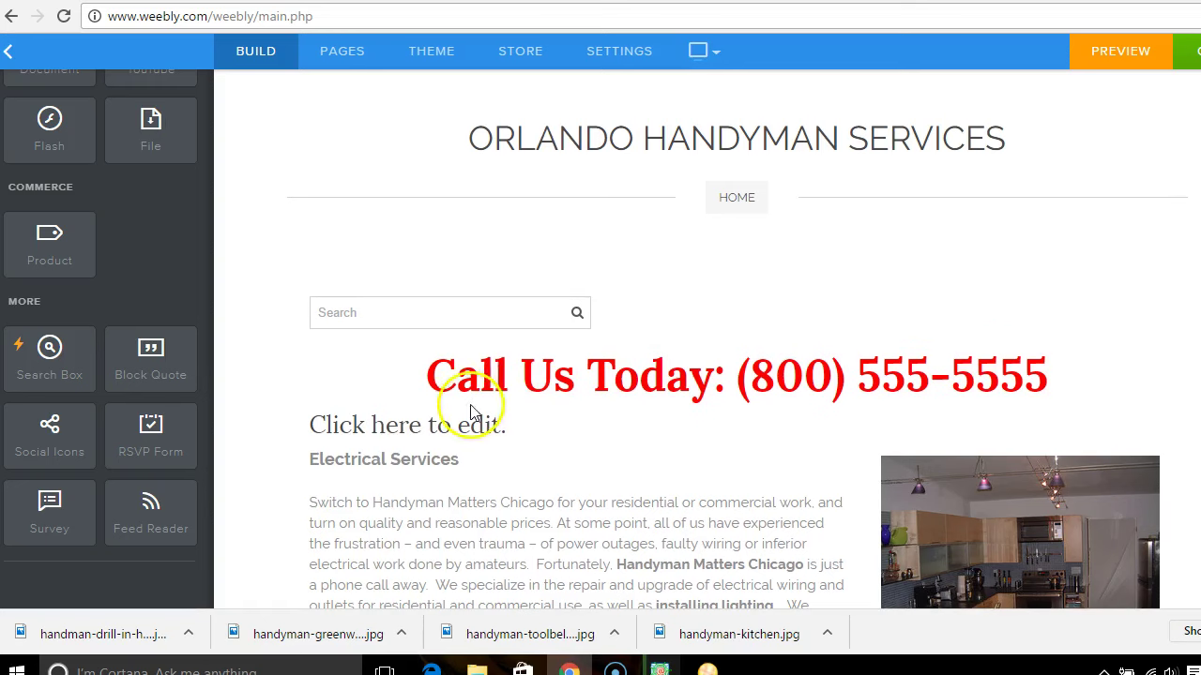
- Insert a Map element in the main column between the Carpentry Services list and the Drywall Install & Repair text
scroll(206, 499, up, 2)
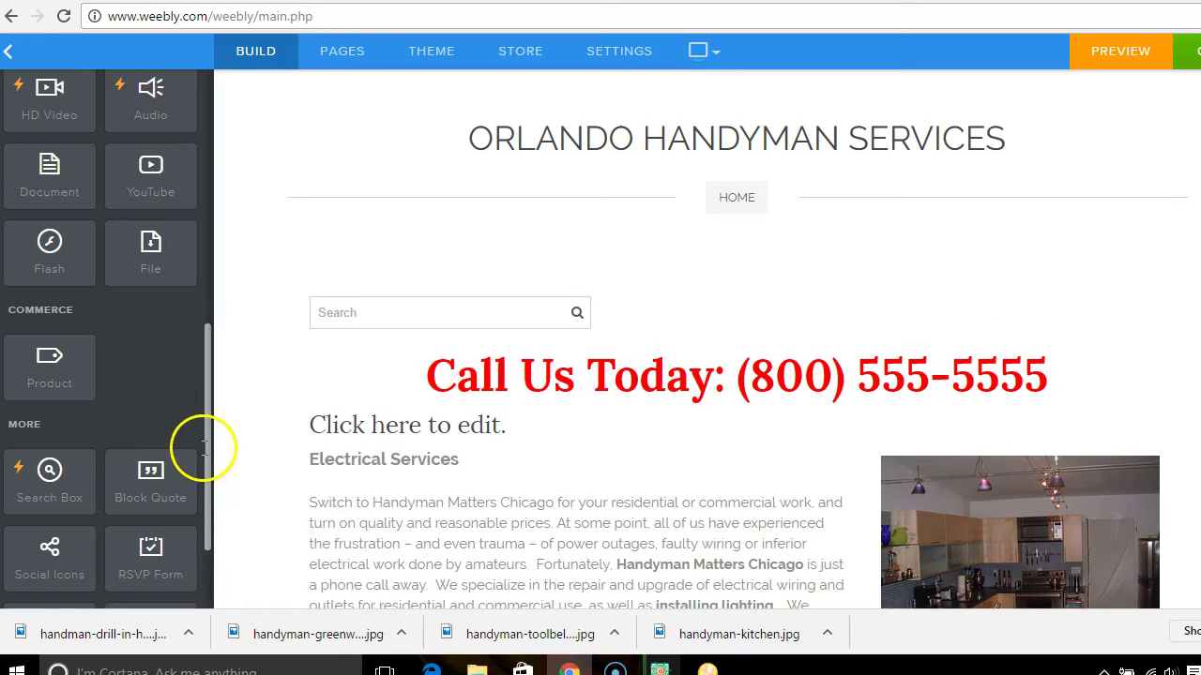
scroll(202, 425, up, 1)
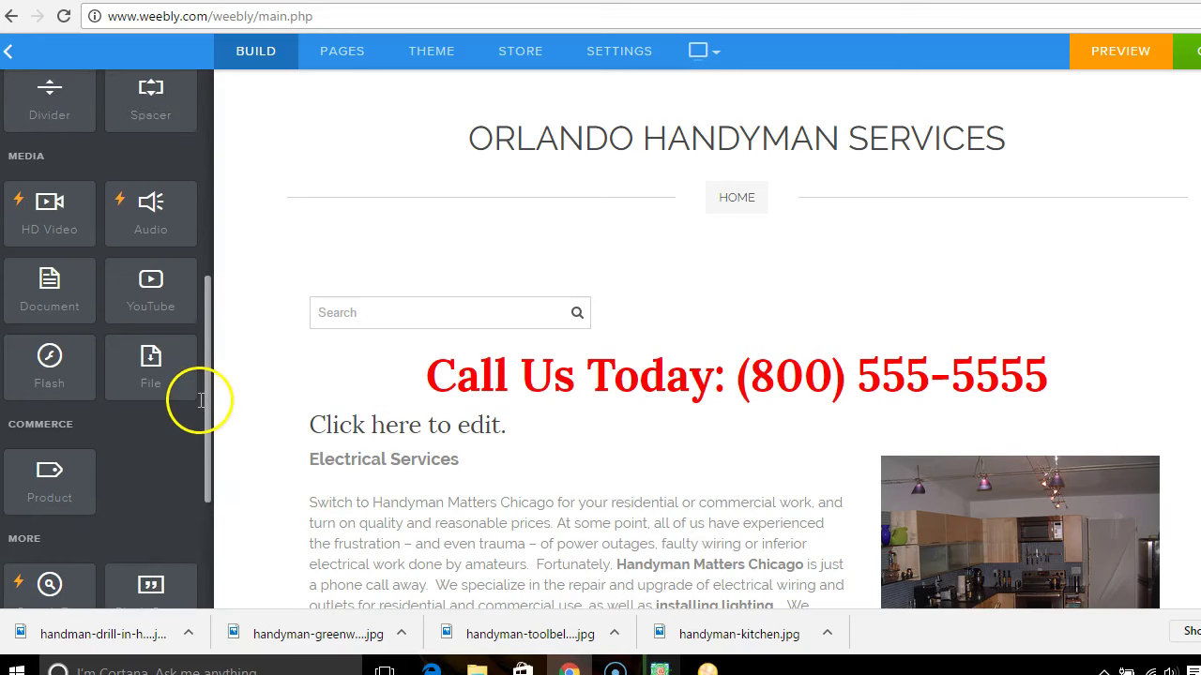
scroll(197, 385, up, 1)
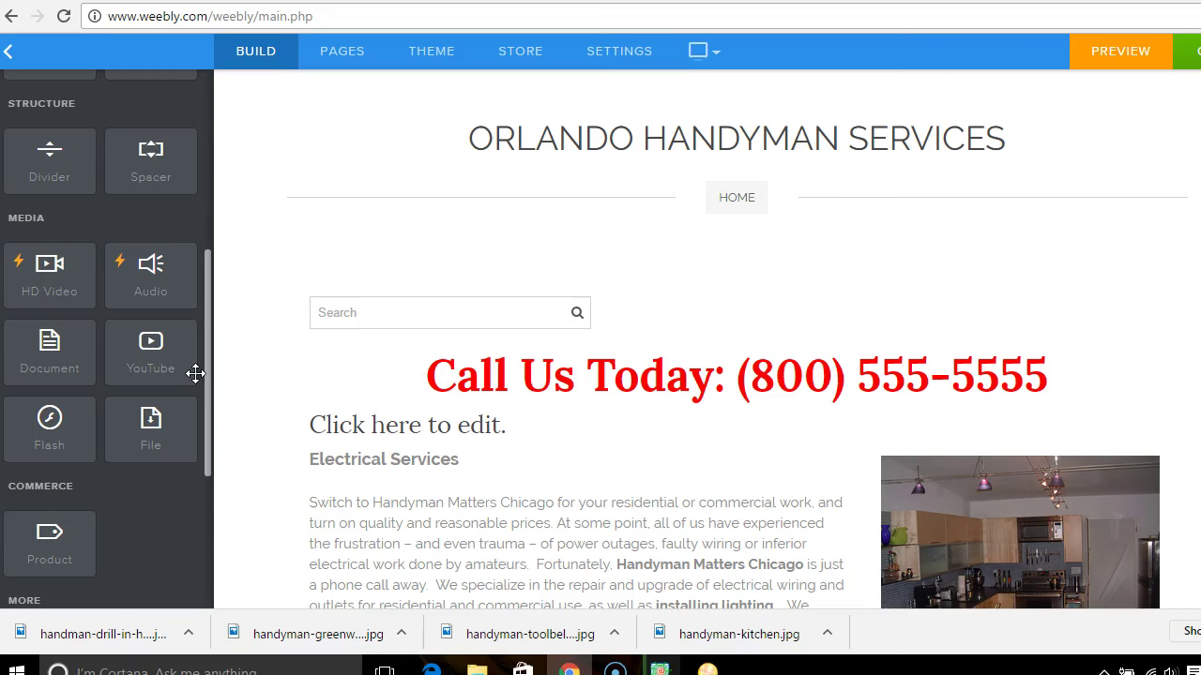
scroll(195, 373, up, 2)
drag(194, 311, 194, 322)
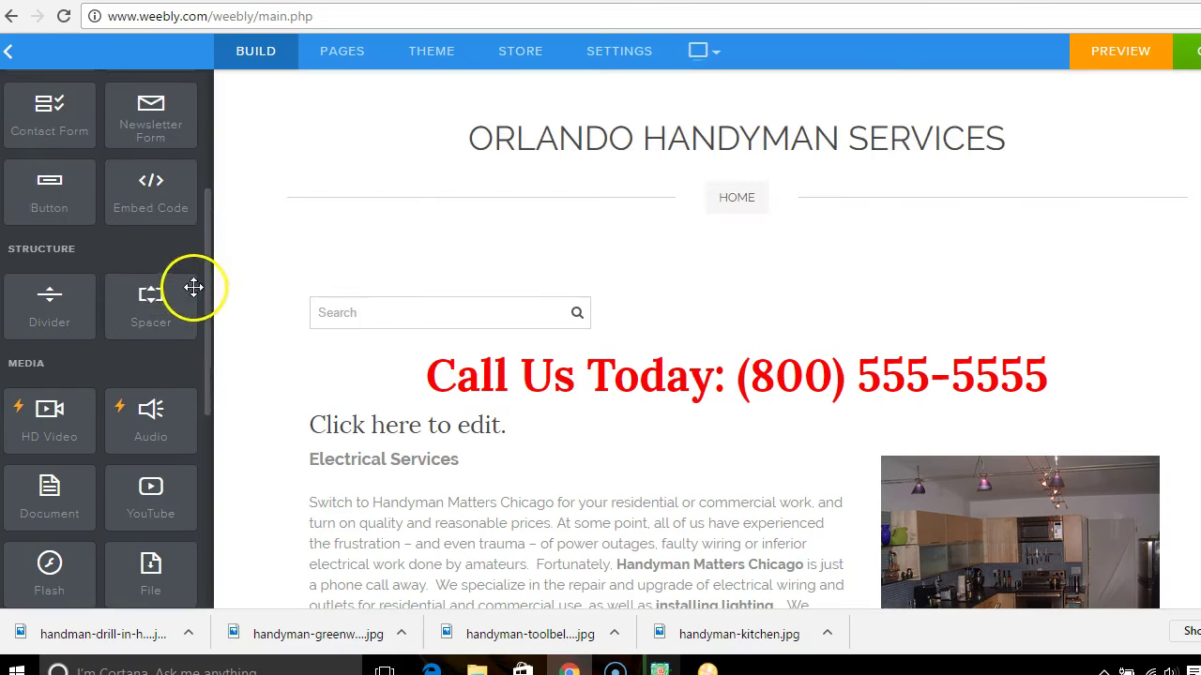
scroll(207, 242, up, 1)
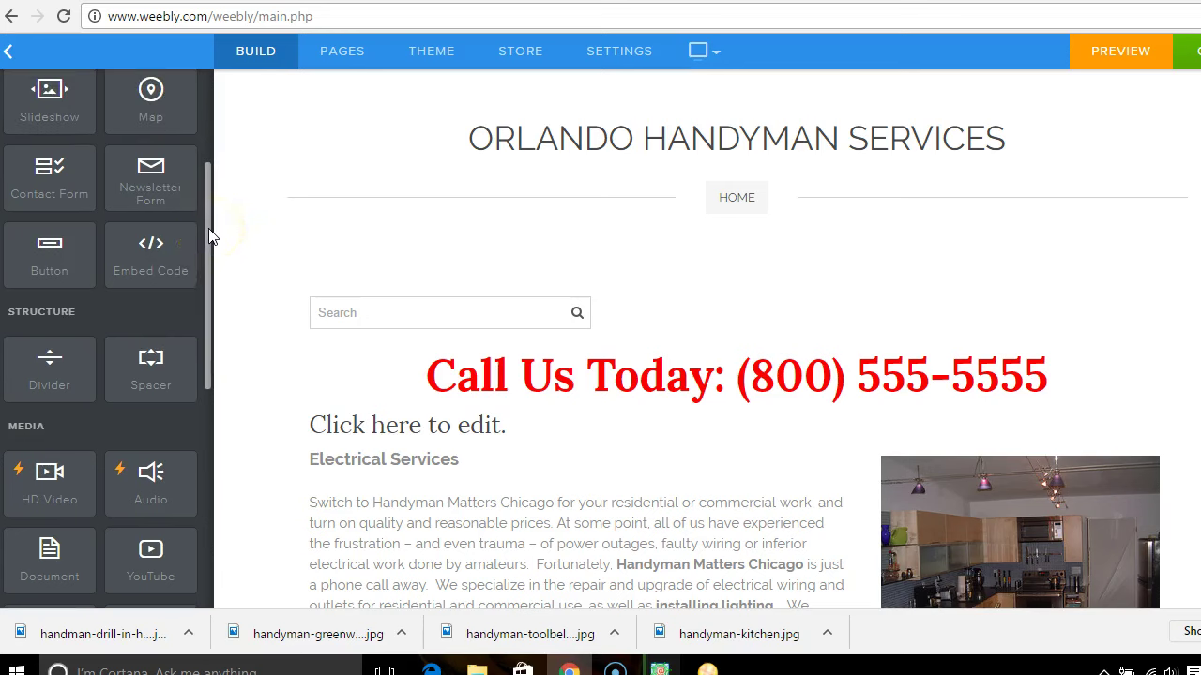
scroll(208, 226, up, 2)
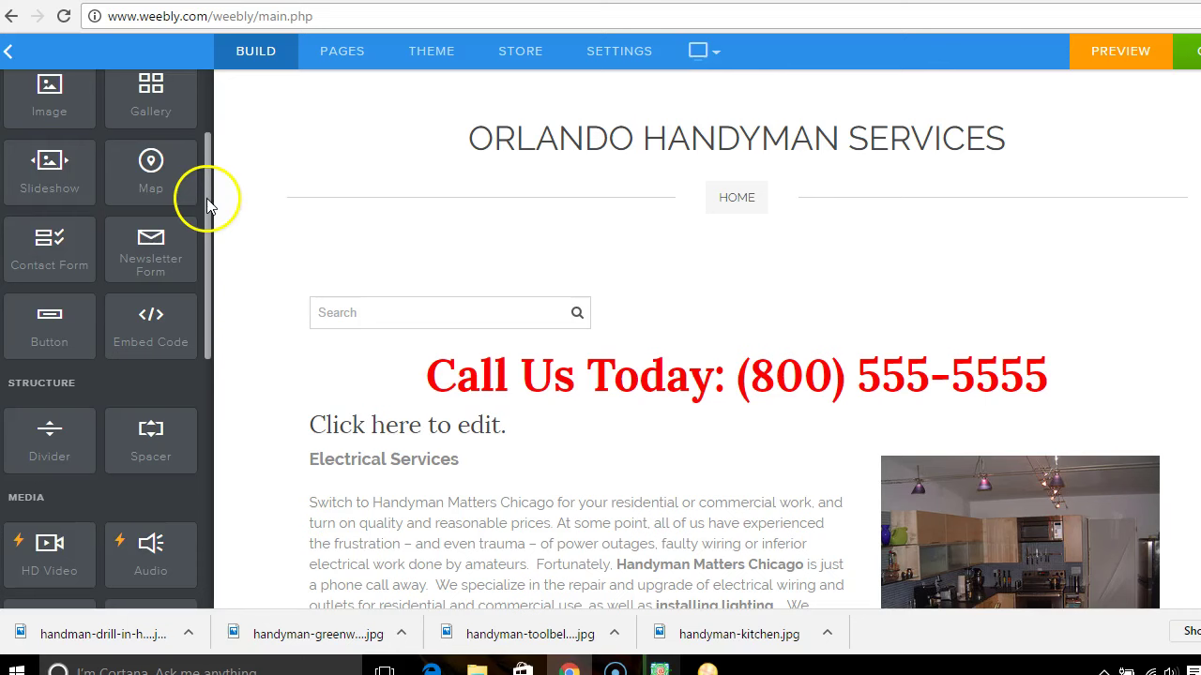
drag(150, 197, 729, 282)
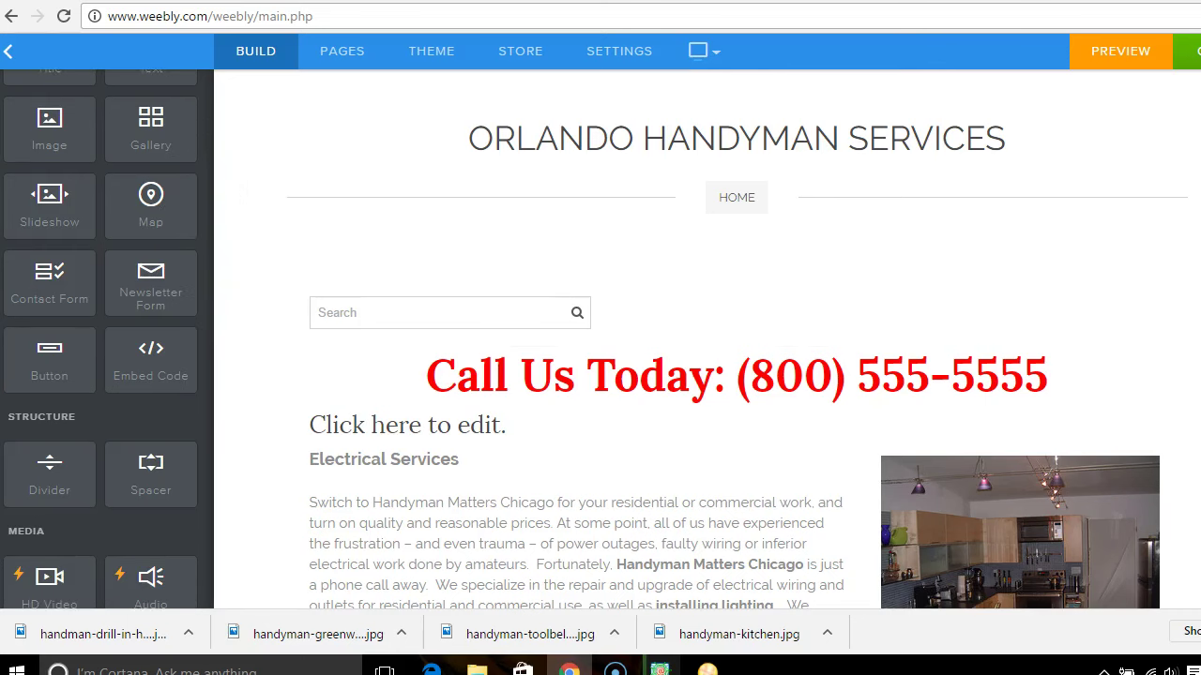
scroll(601, 375, down, 7)
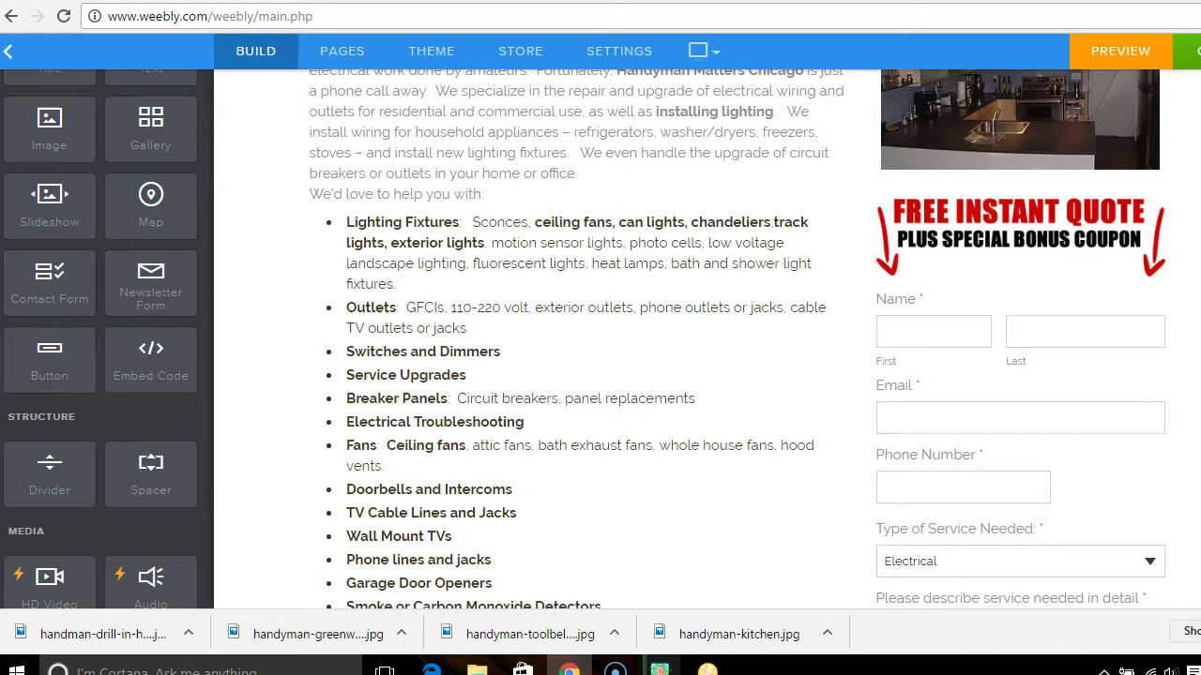
scroll(600, 338, down, 6)
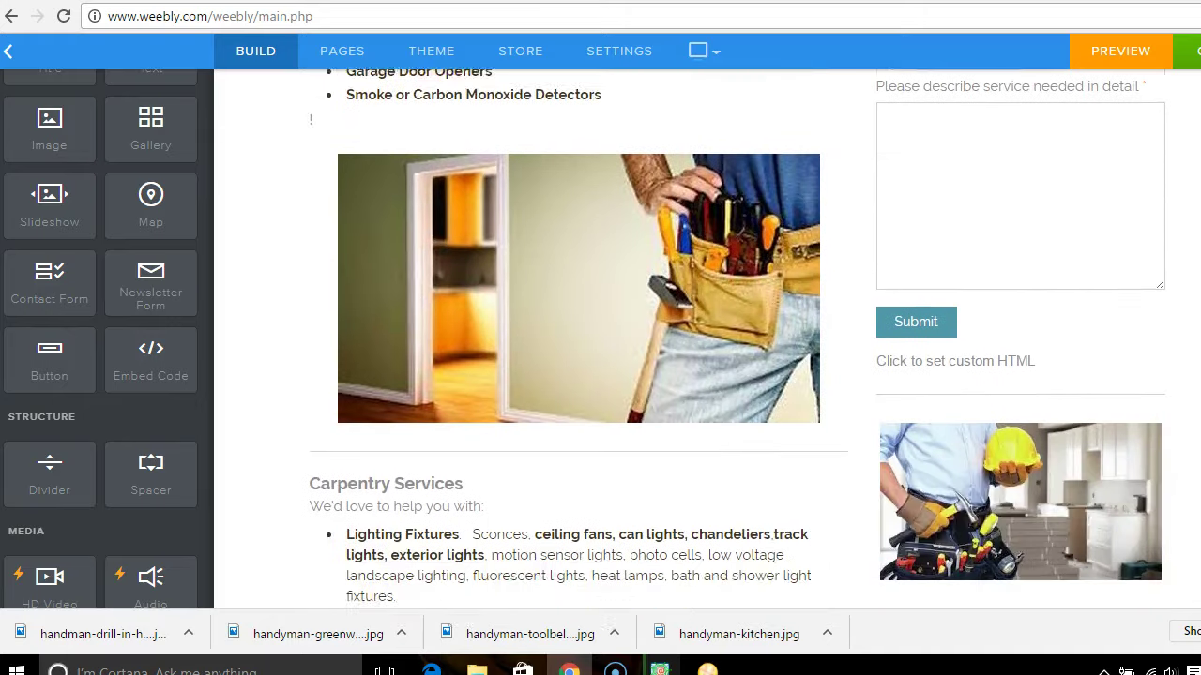
scroll(600, 338, down, 2)
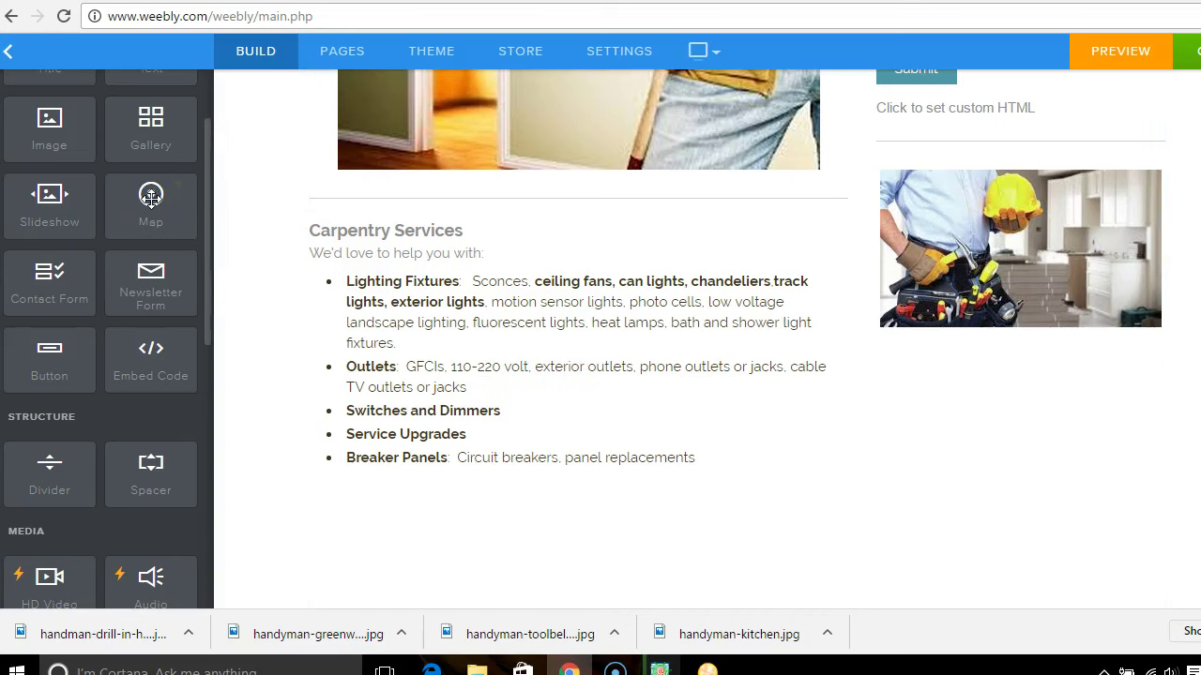
drag(152, 198, 399, 524)
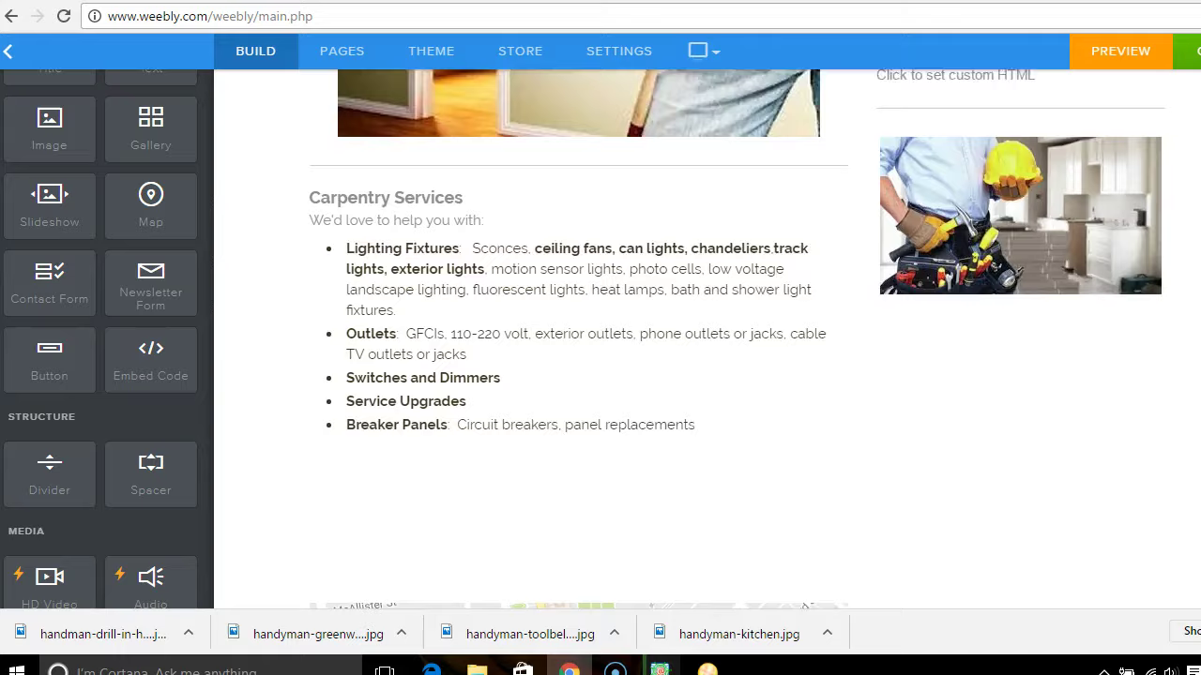
- Delete the map element above the Drywall Install & Repair text
scroll(687, 340, down, 4)
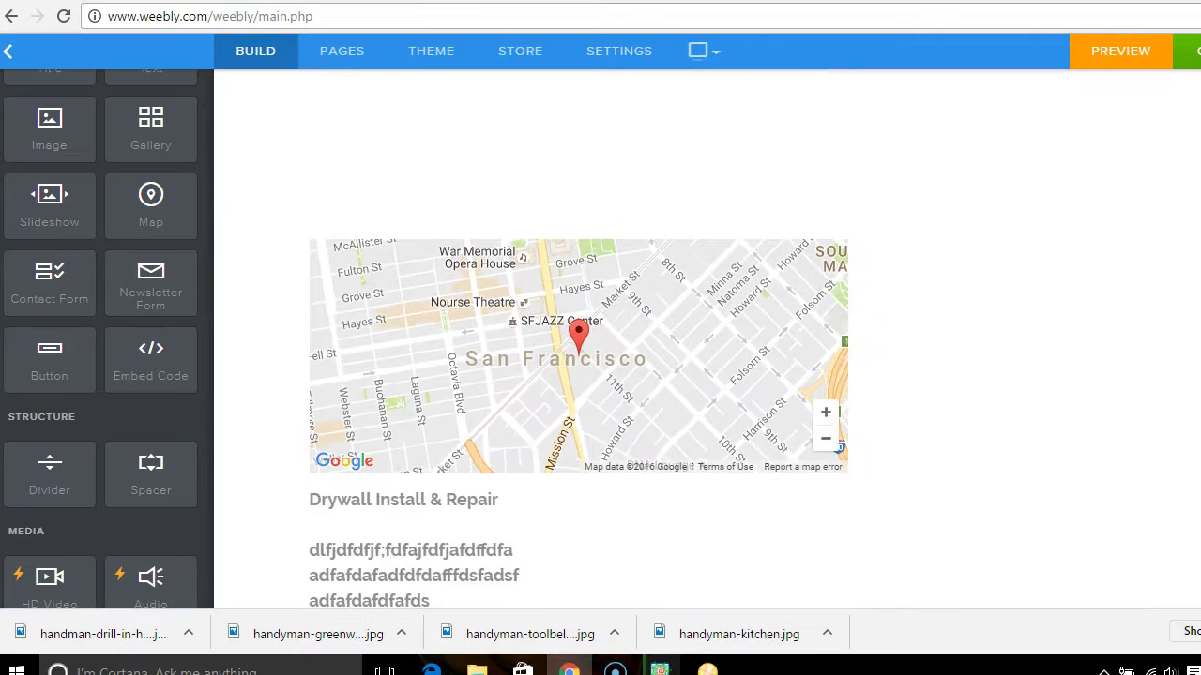
scroll(900, 469, up, 1)
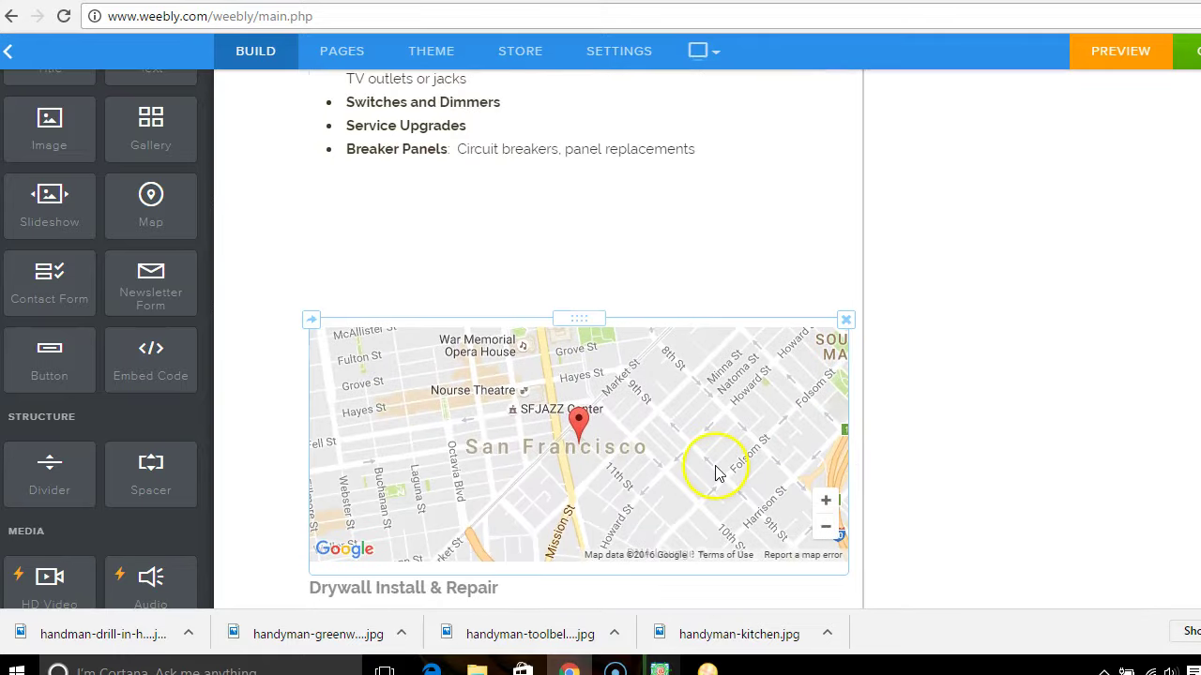
click(846, 323)
click(807, 263)
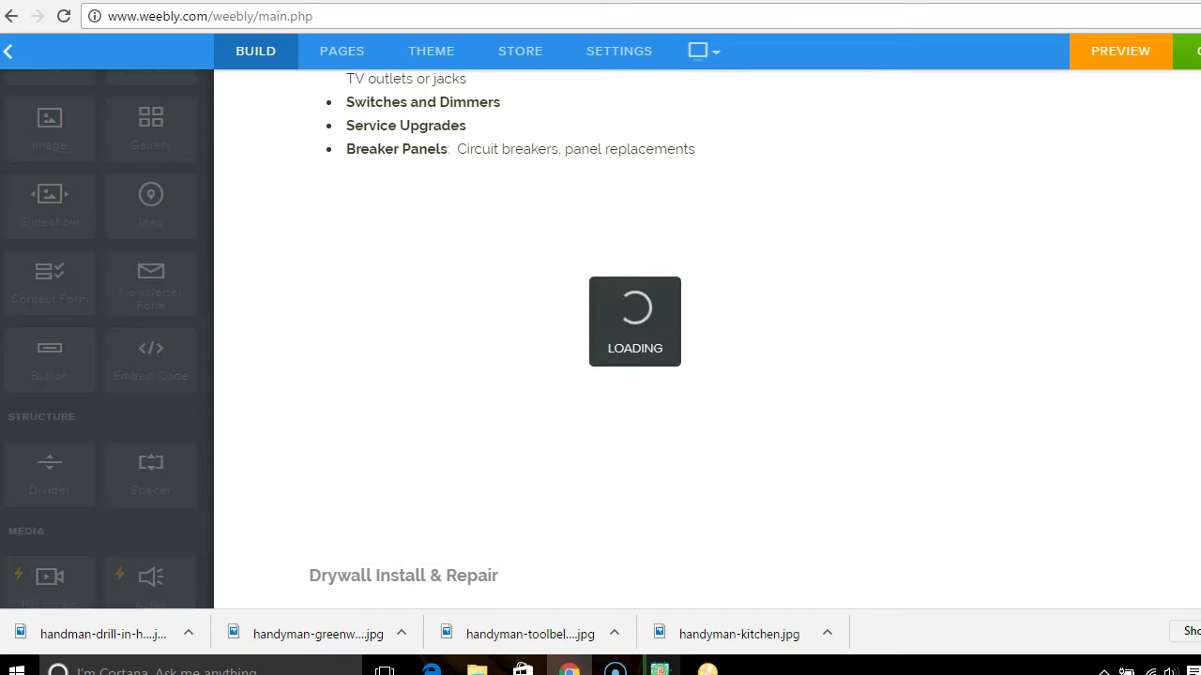
- Clear the heading and all filler lines from the Drywall Install & Repair text block
scroll(498, 438, up, 1)
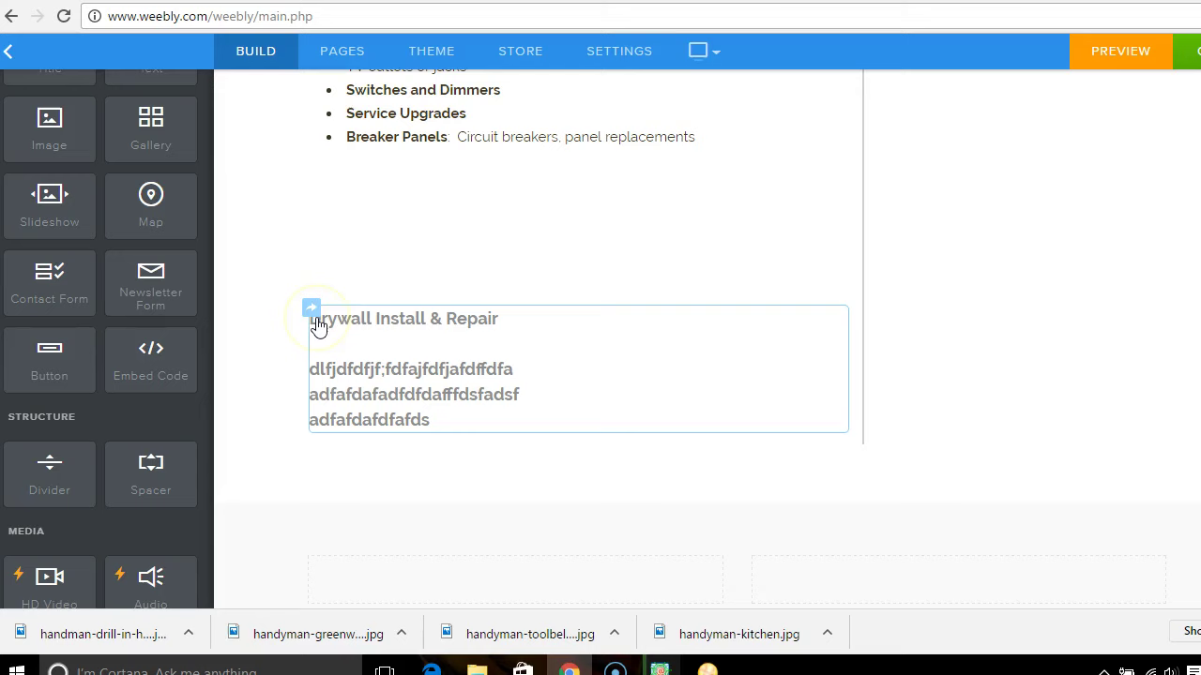
click(315, 313)
click(343, 352)
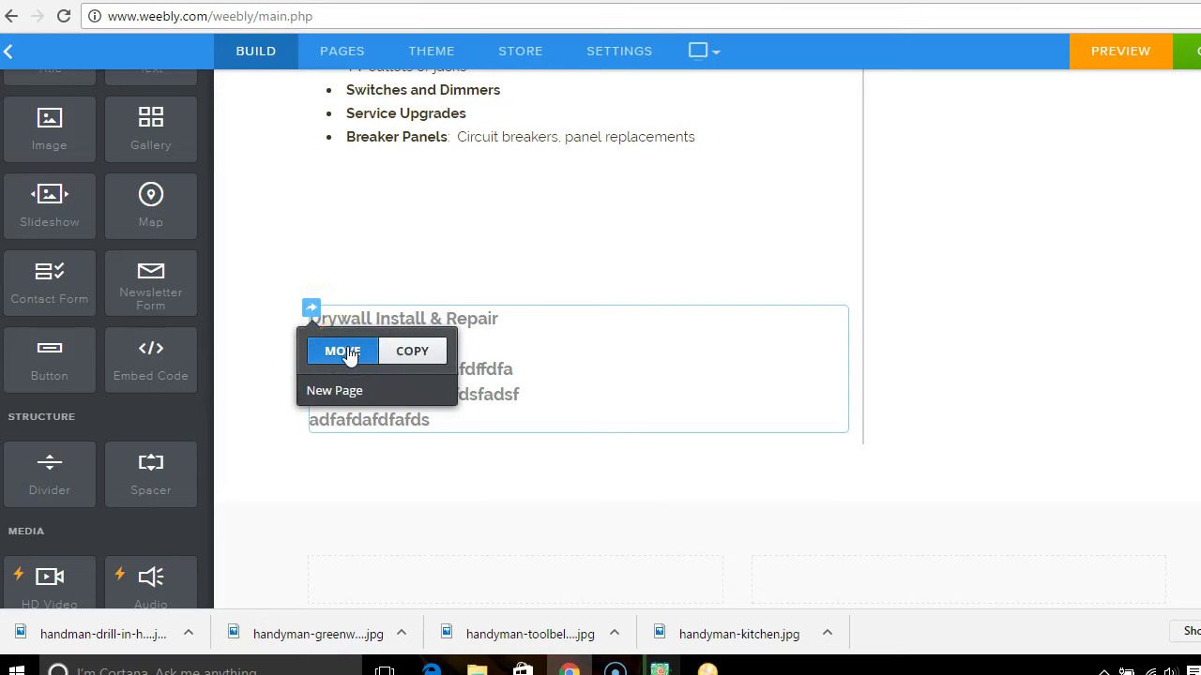
click(575, 333)
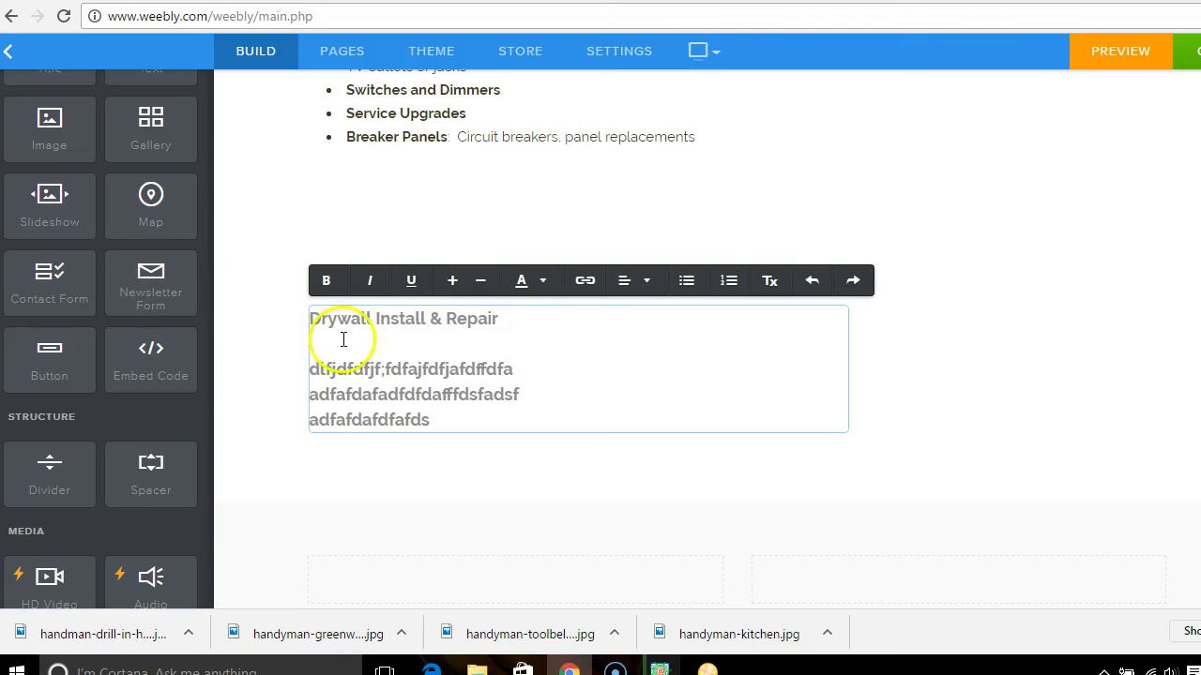
drag(316, 330, 434, 417)
key(BackSpace)
key(BackSpace)
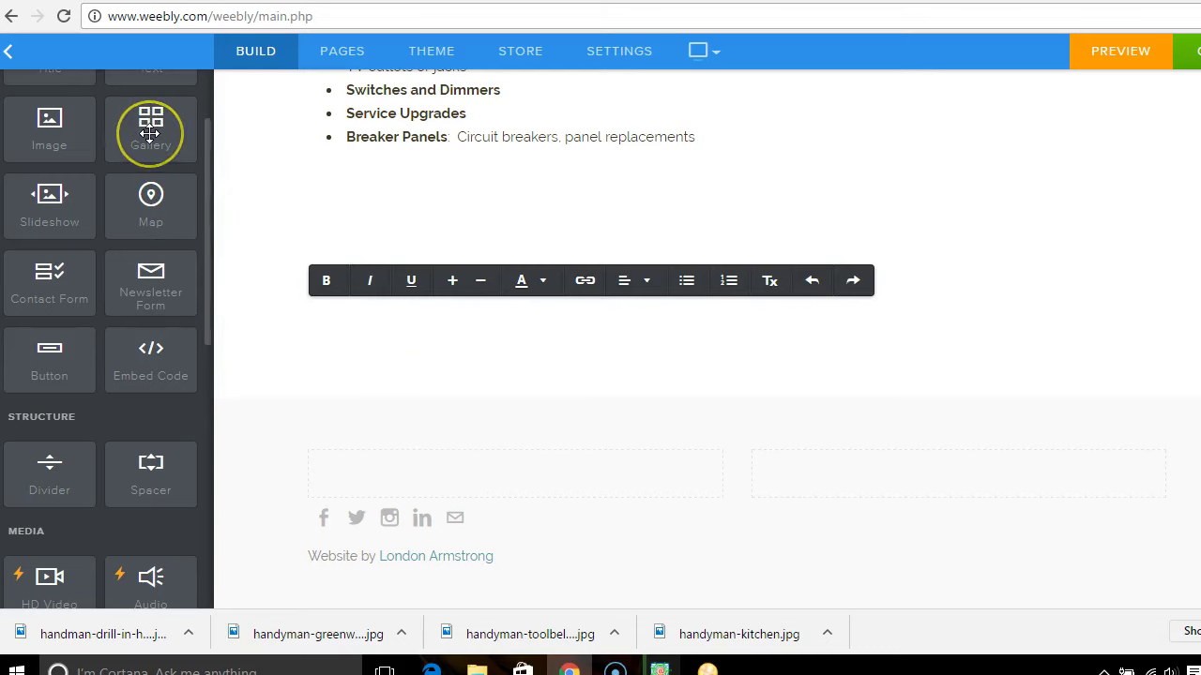
- Try a Gallery element directly above the emptied text block in the main column and delete it
click(149, 133)
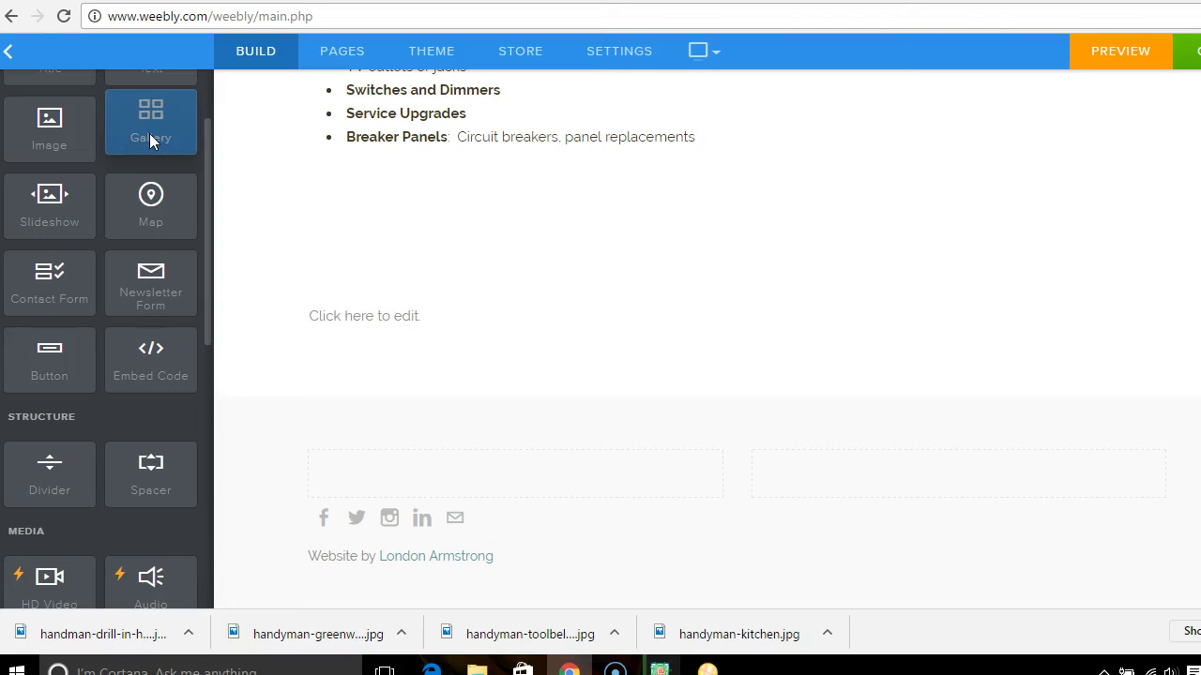
drag(149, 134, 375, 259)
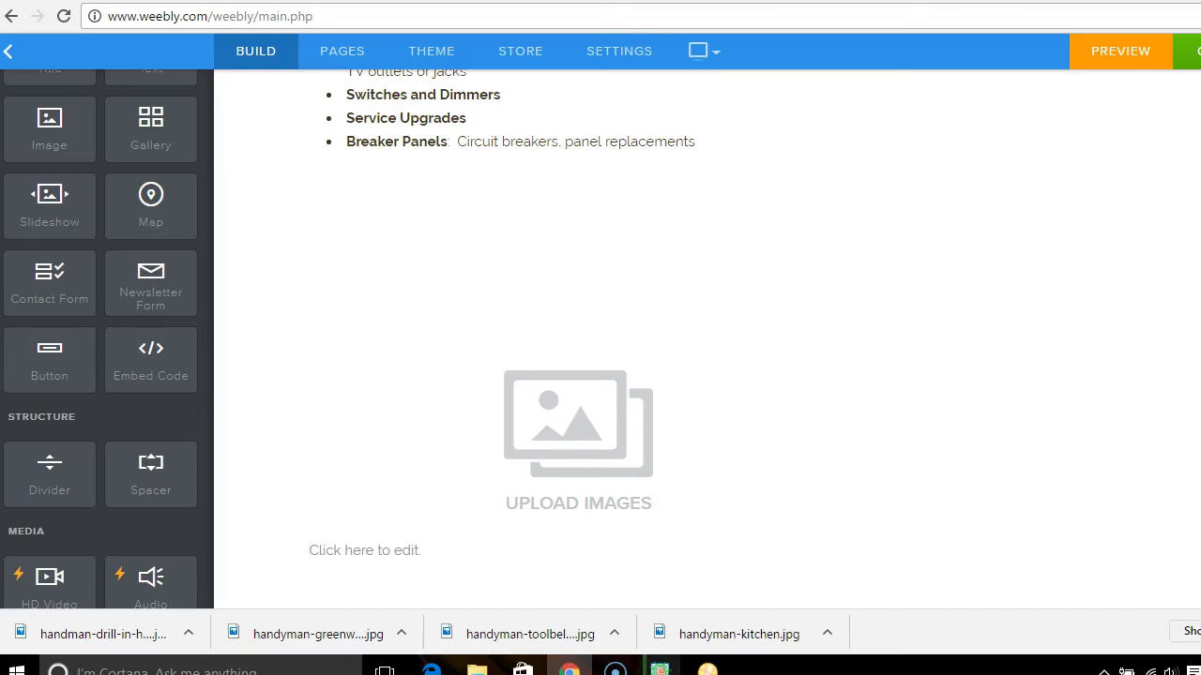
click(845, 314)
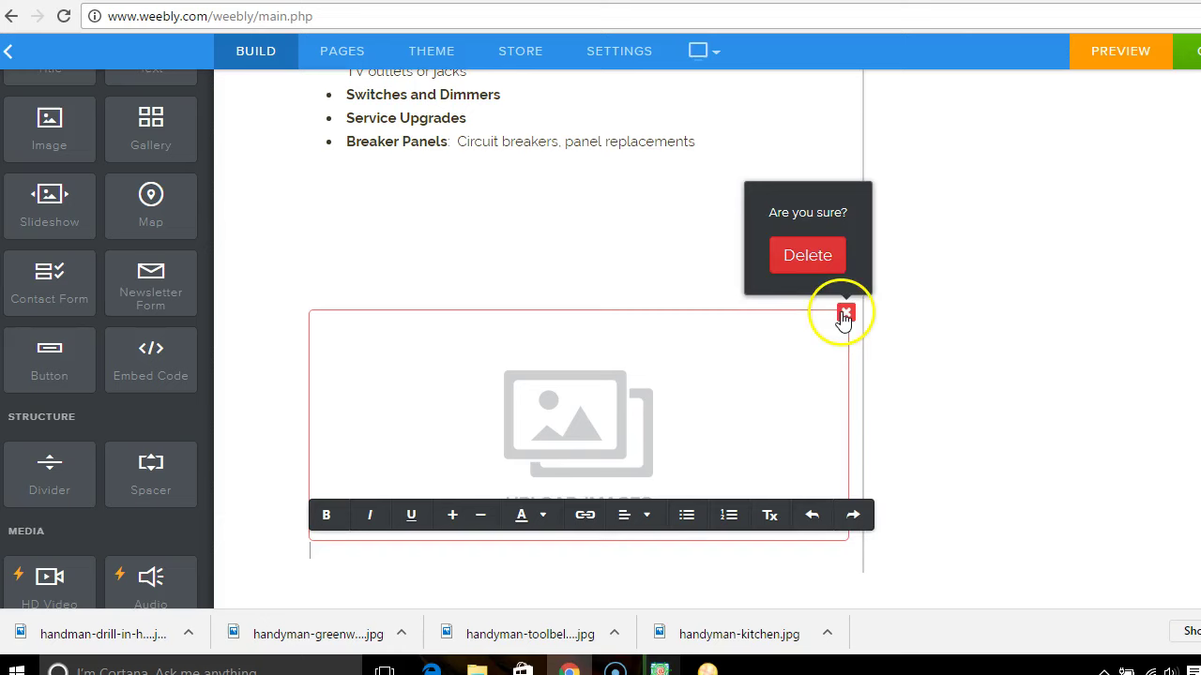
click(806, 256)
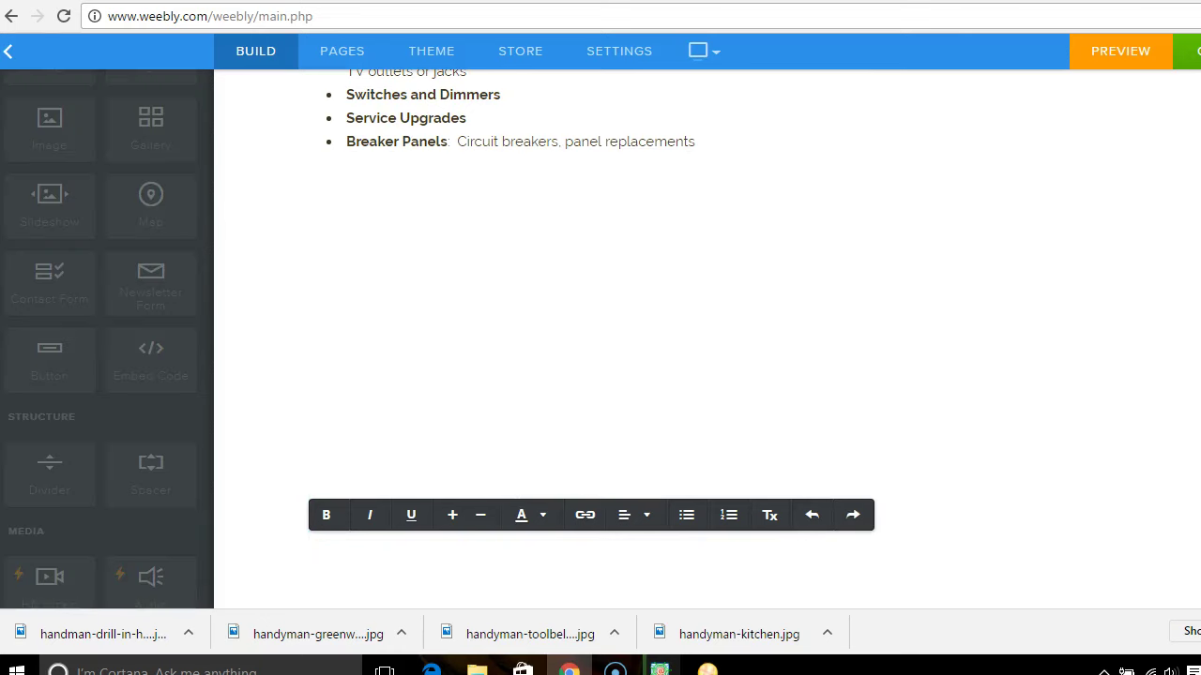
- Insert a Gallery element in the right column beneath the yellow-helmet handyman picture and open its photo upload dialog
scroll(600, 338, up, 5)
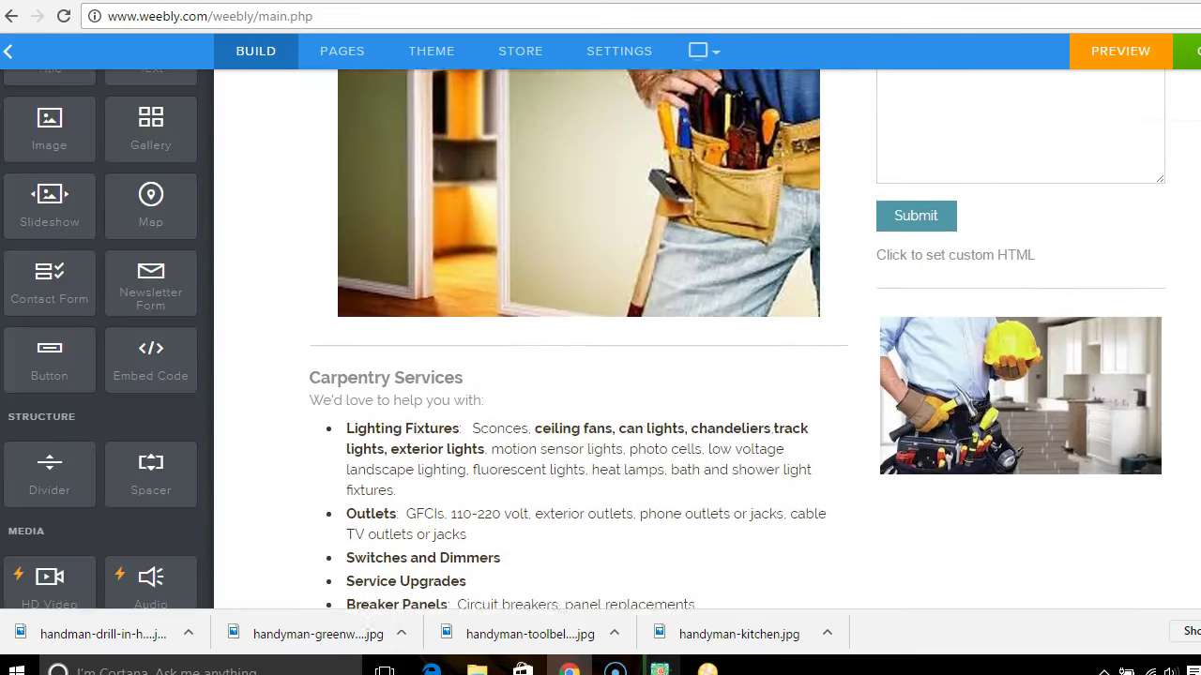
scroll(1144, 435, up, 8)
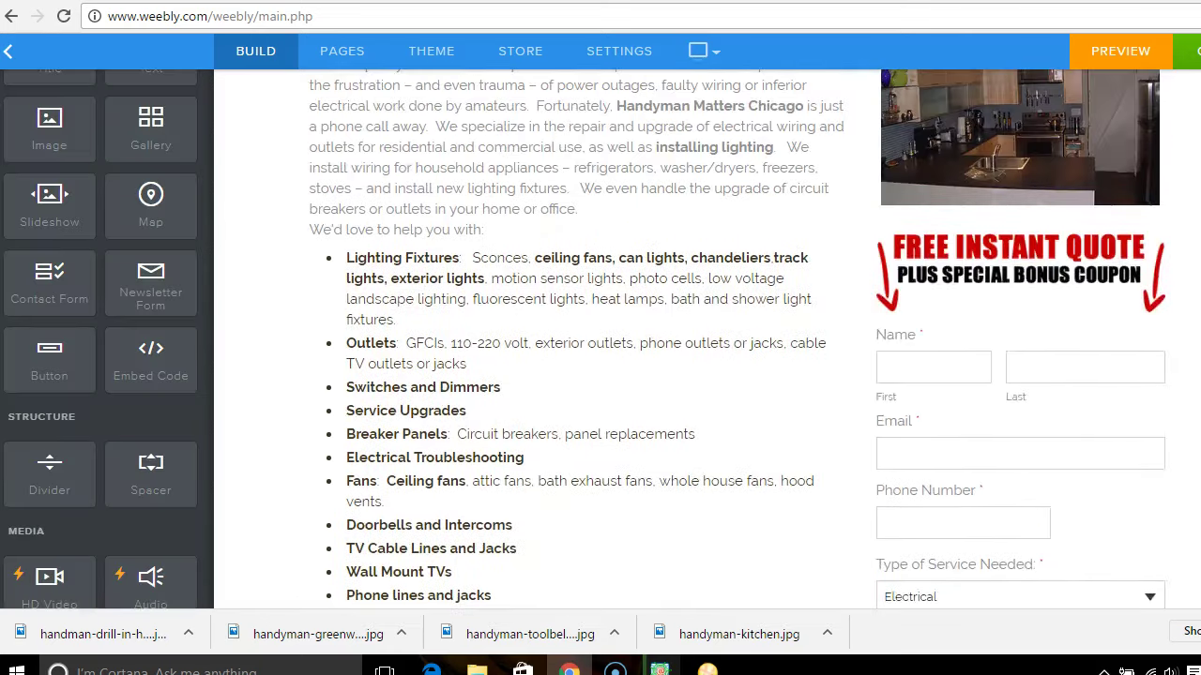
scroll(600, 338, up, 3)
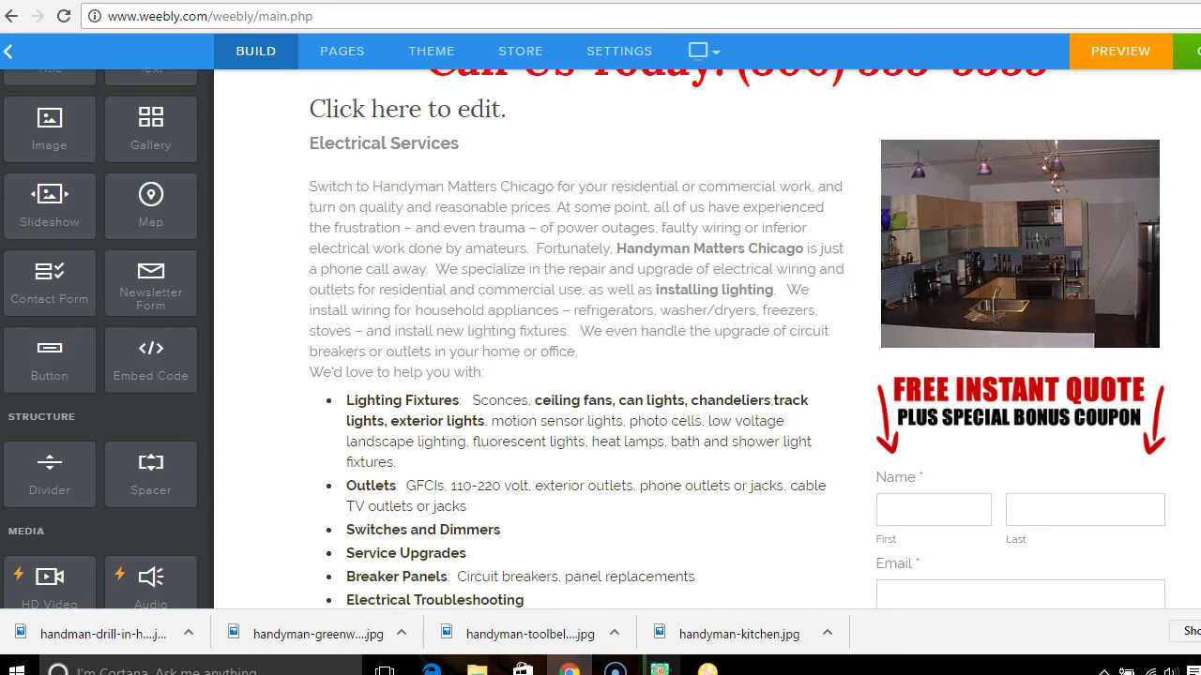
scroll(600, 338, down, 3)
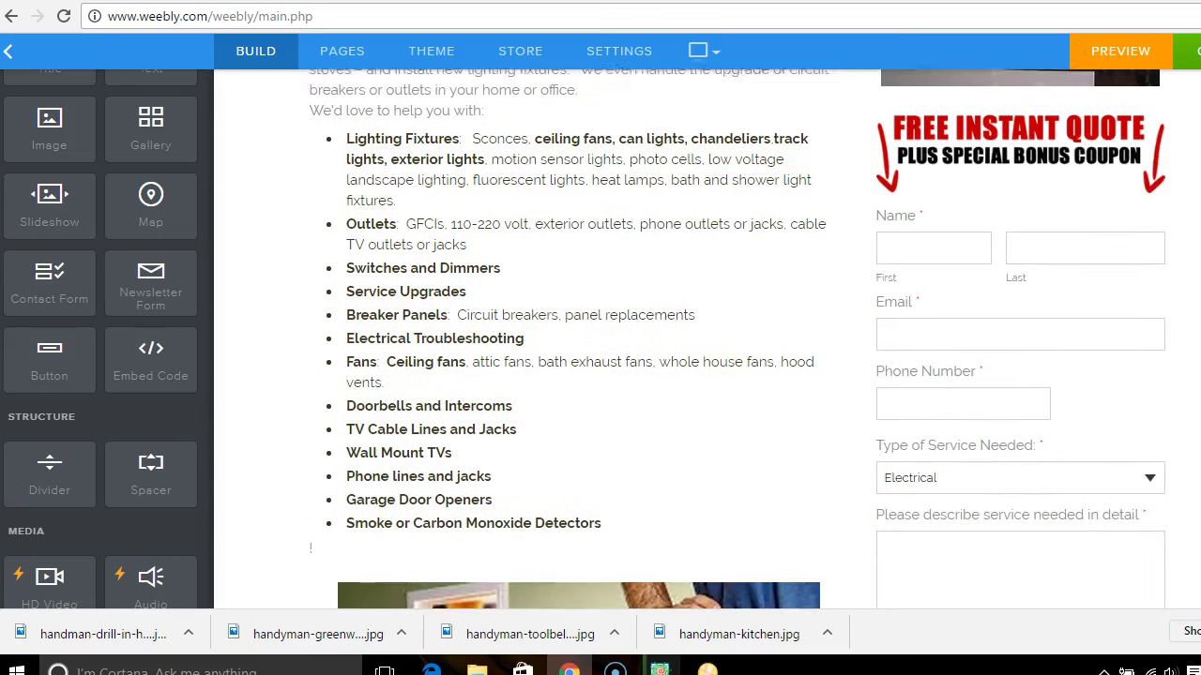
scroll(601, 338, down, 5)
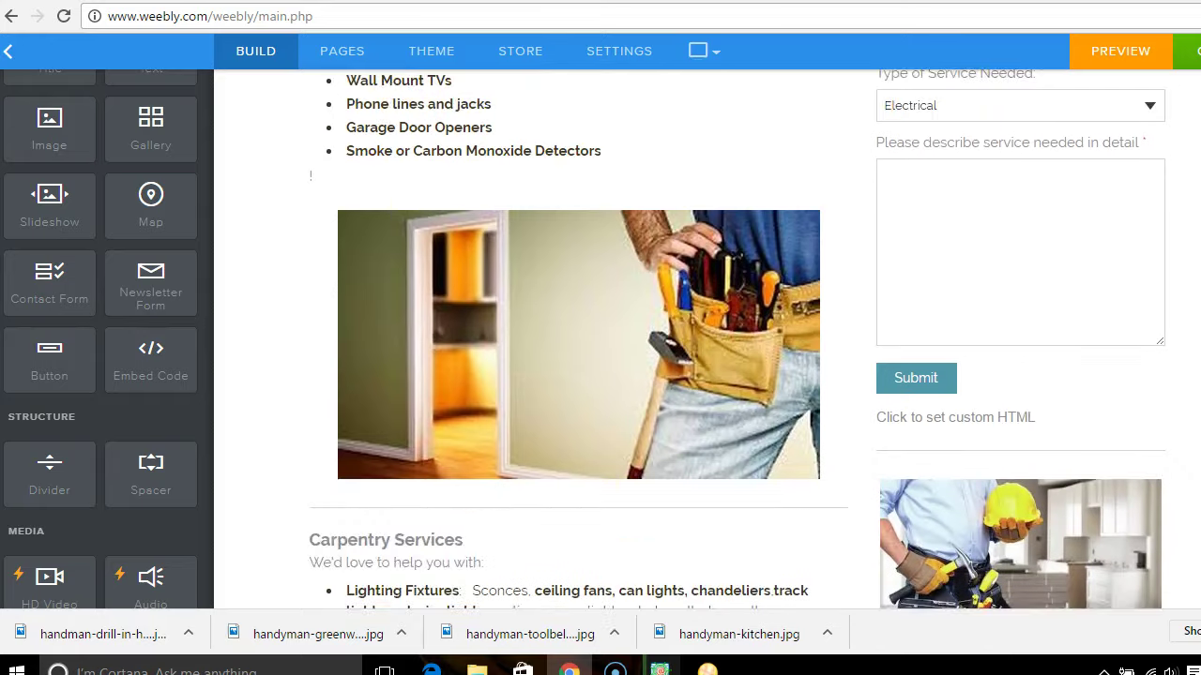
scroll(600, 338, down, 3)
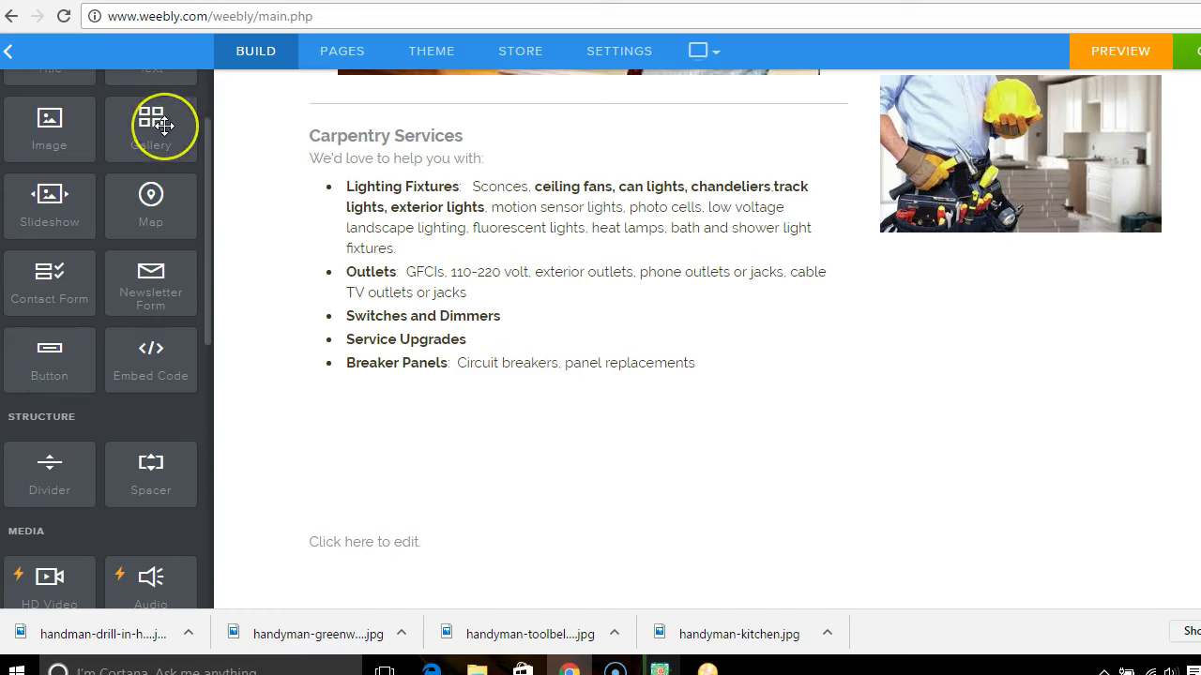
drag(156, 127, 996, 323)
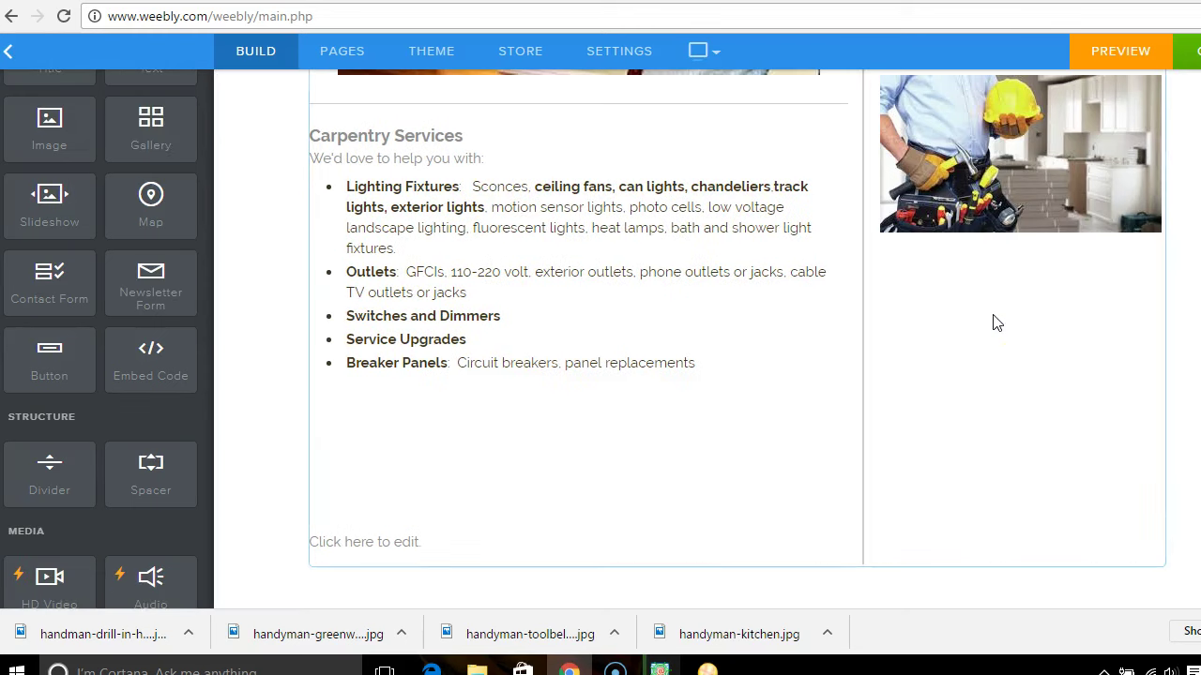
click(997, 328)
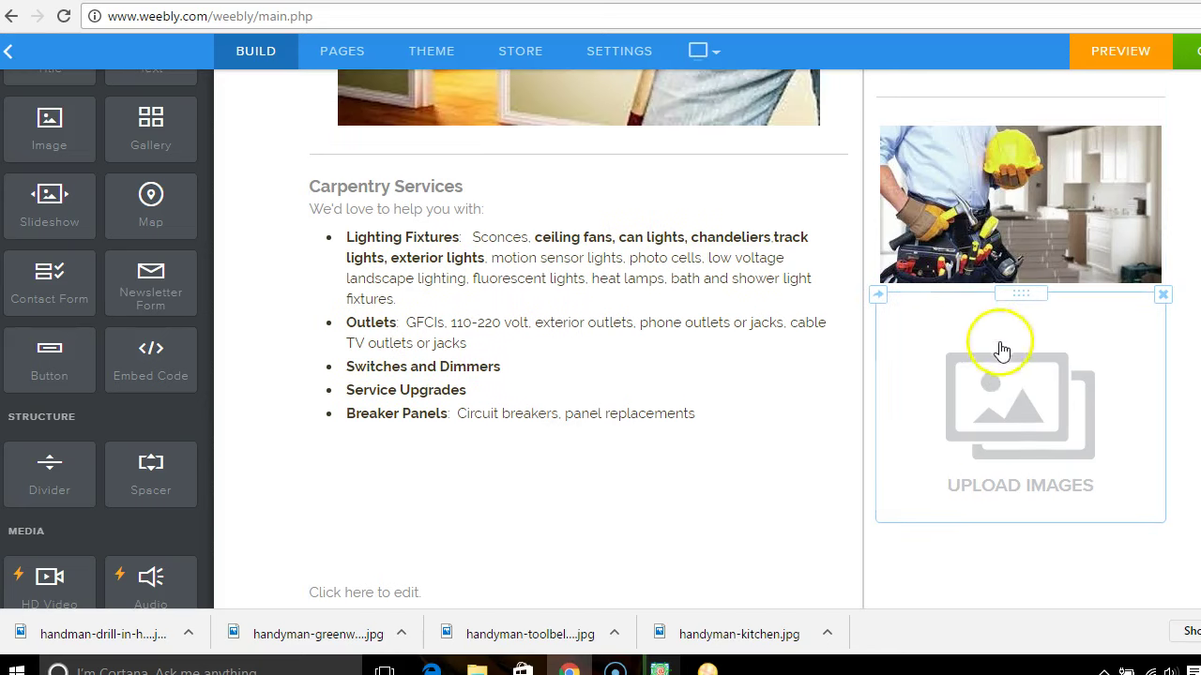
click(1036, 398)
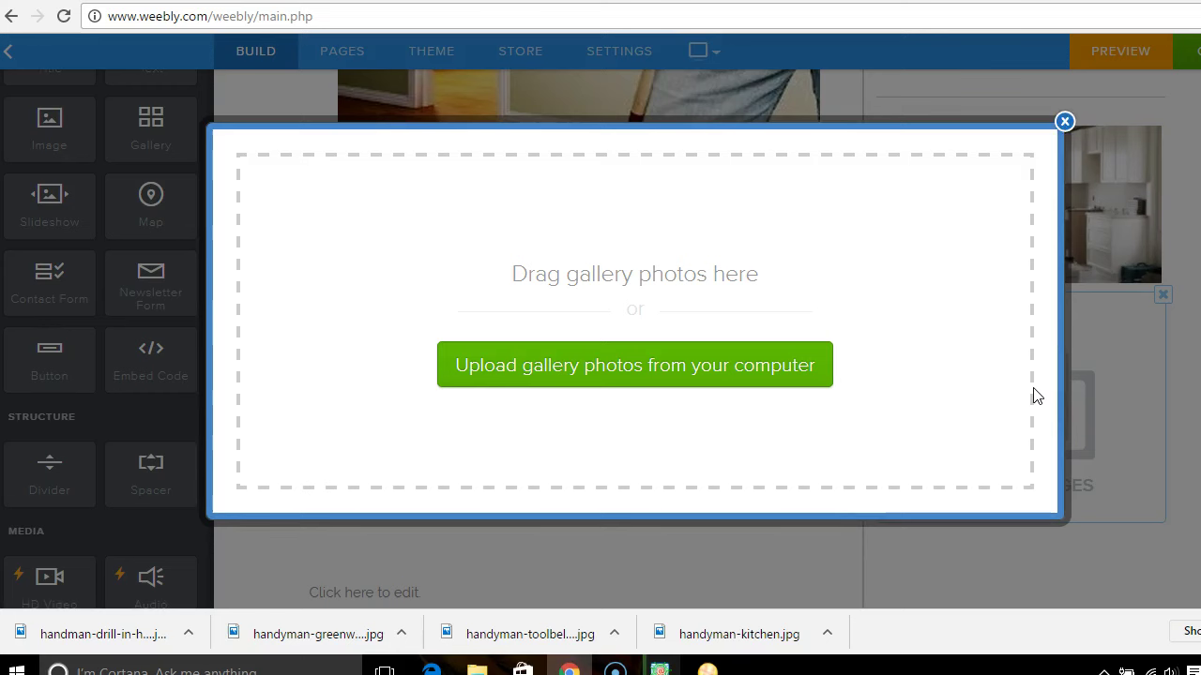
- Upload the handman-drill-in-hand picture as the first photo of the new gallery
click(549, 355)
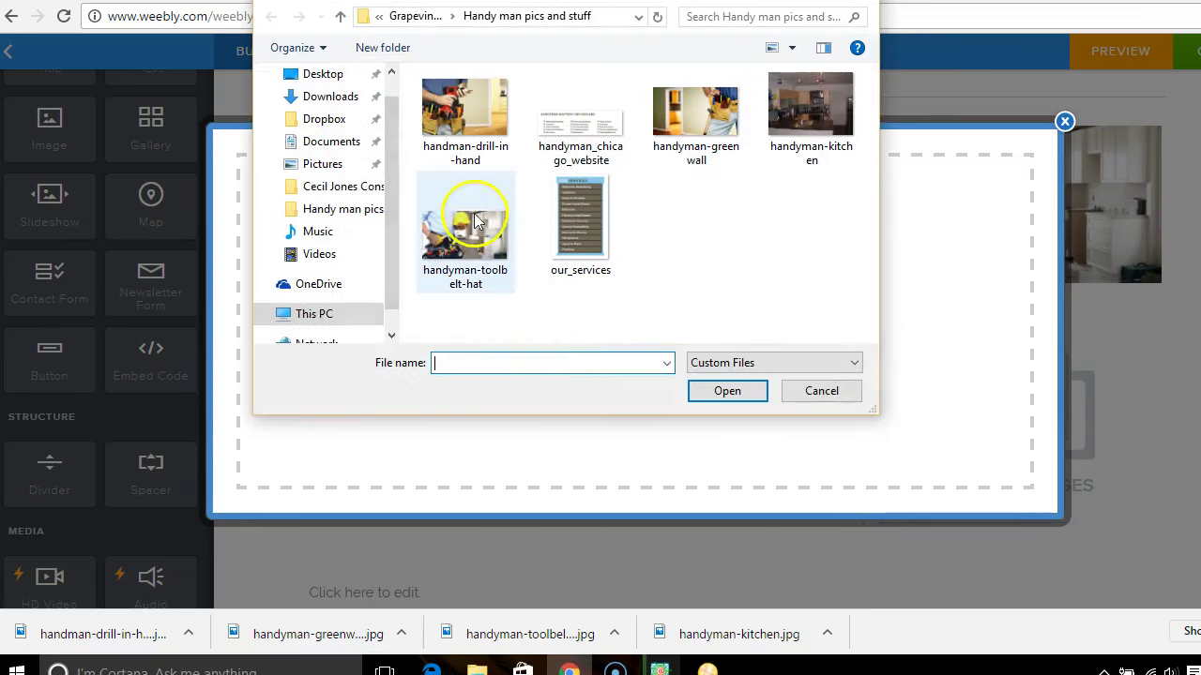
click(479, 100)
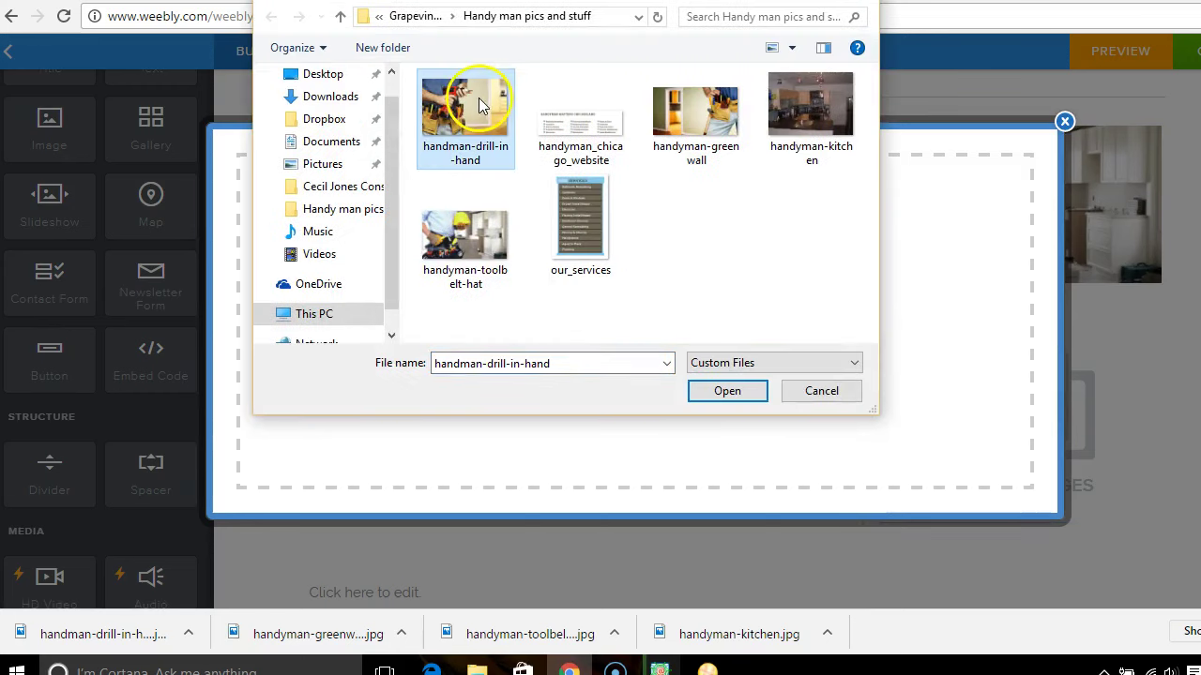
click(725, 392)
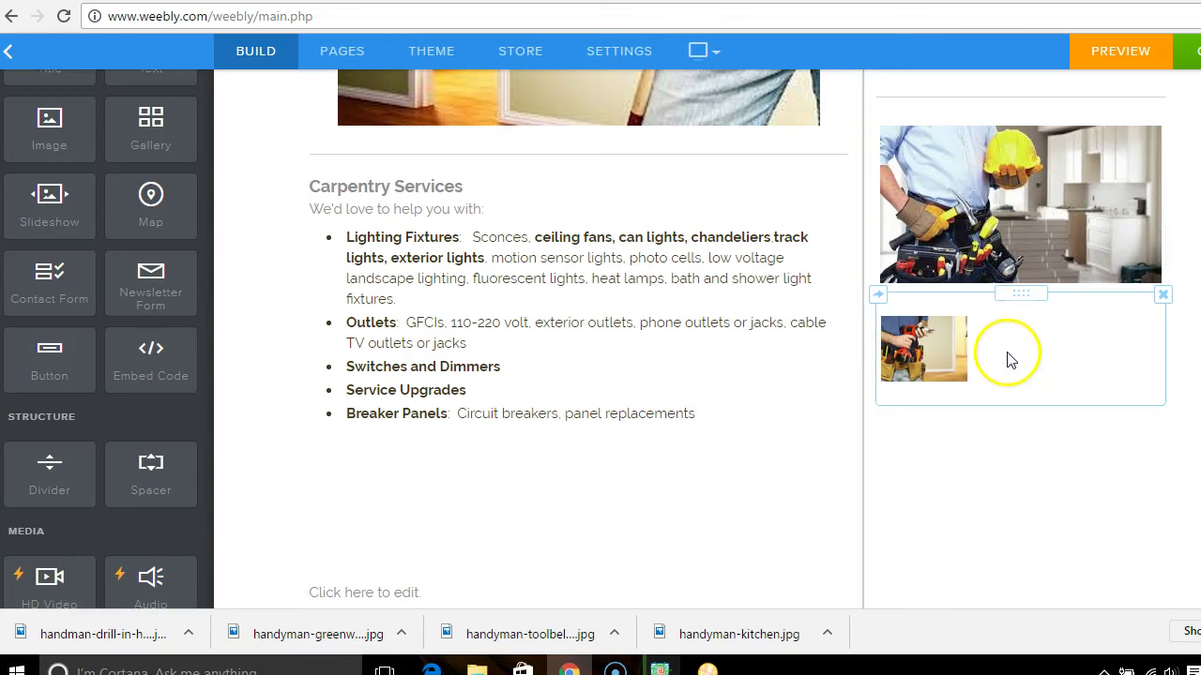
- Add the handyman-greenwall picture to the gallery beneath the yellow-helmet picture
click(1010, 360)
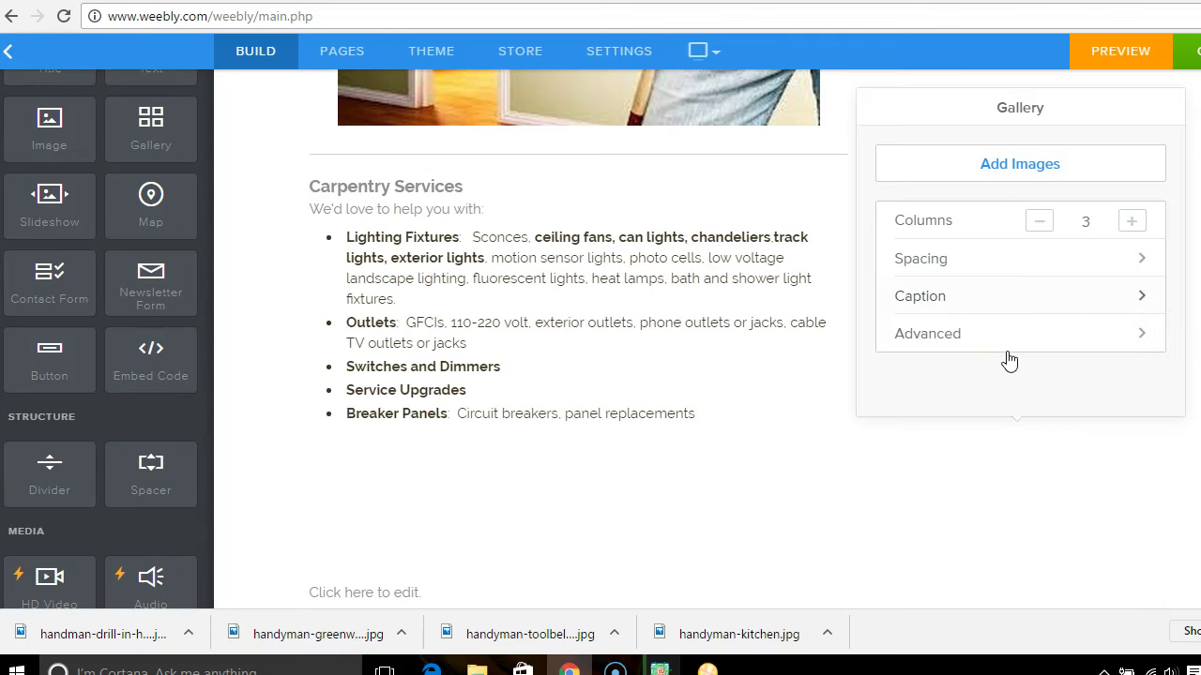
click(1038, 178)
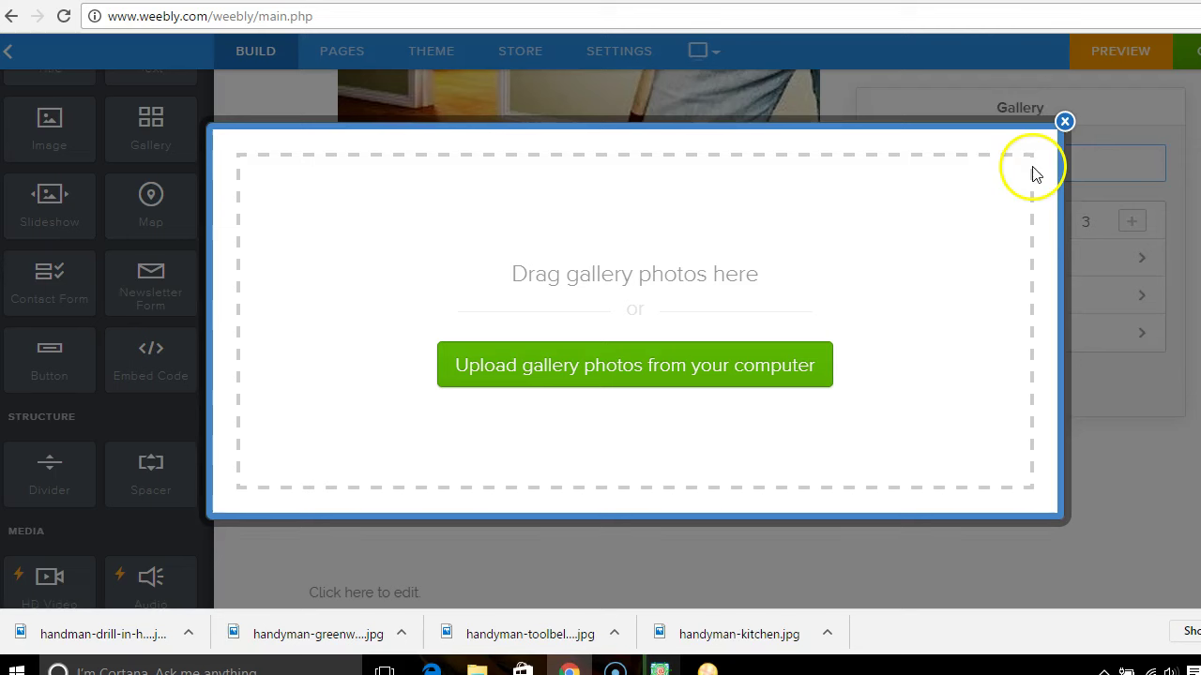
click(724, 365)
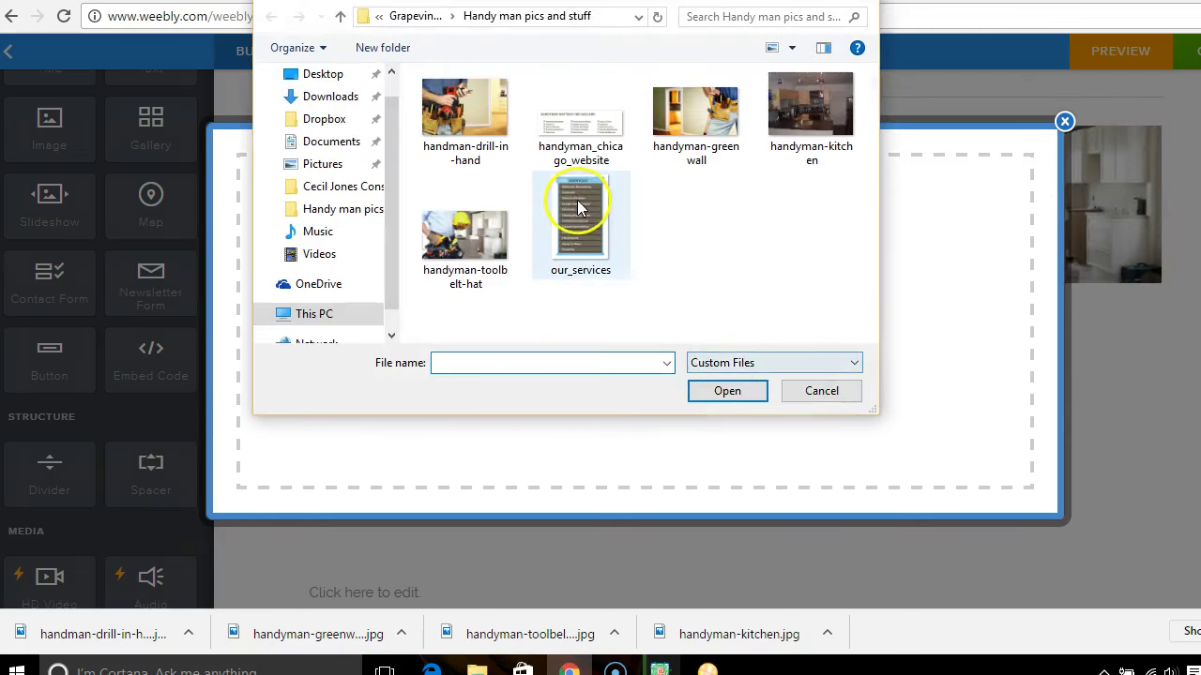
drag(692, 115, 944, 260)
- Drop the handyman-kitchen and handman-drill-in-hand pictures onto the page beneath the Carpentry Services text, then close the file chooser
drag(814, 119, 764, 469)
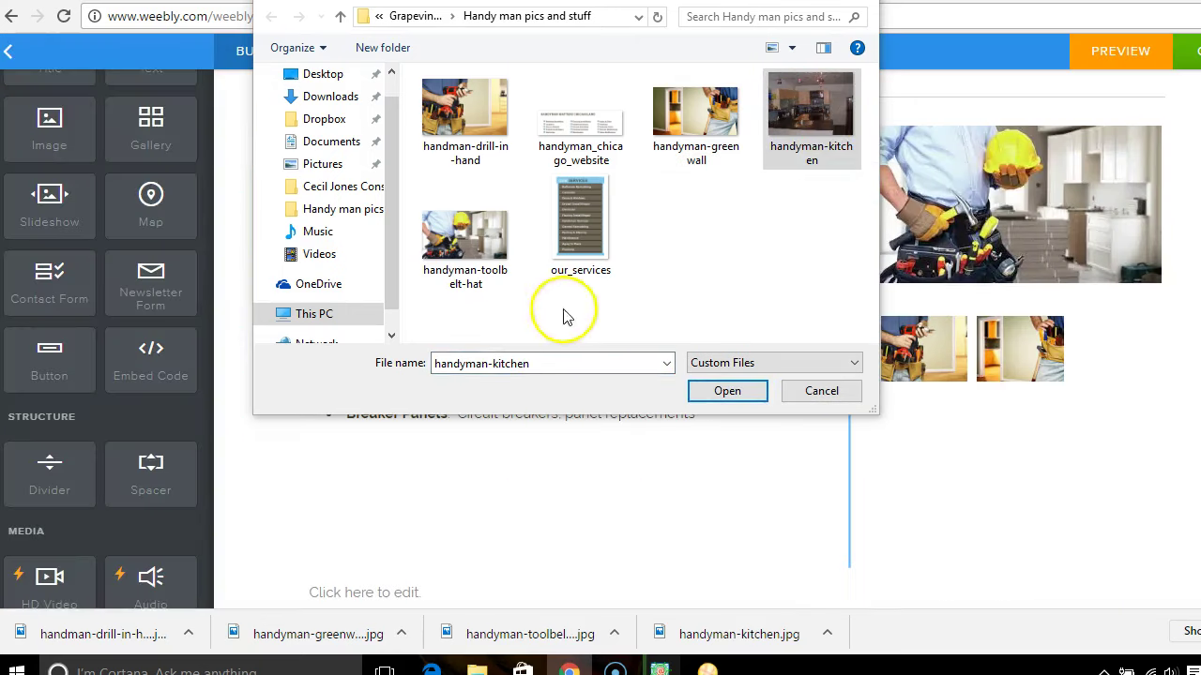
drag(452, 117, 474, 495)
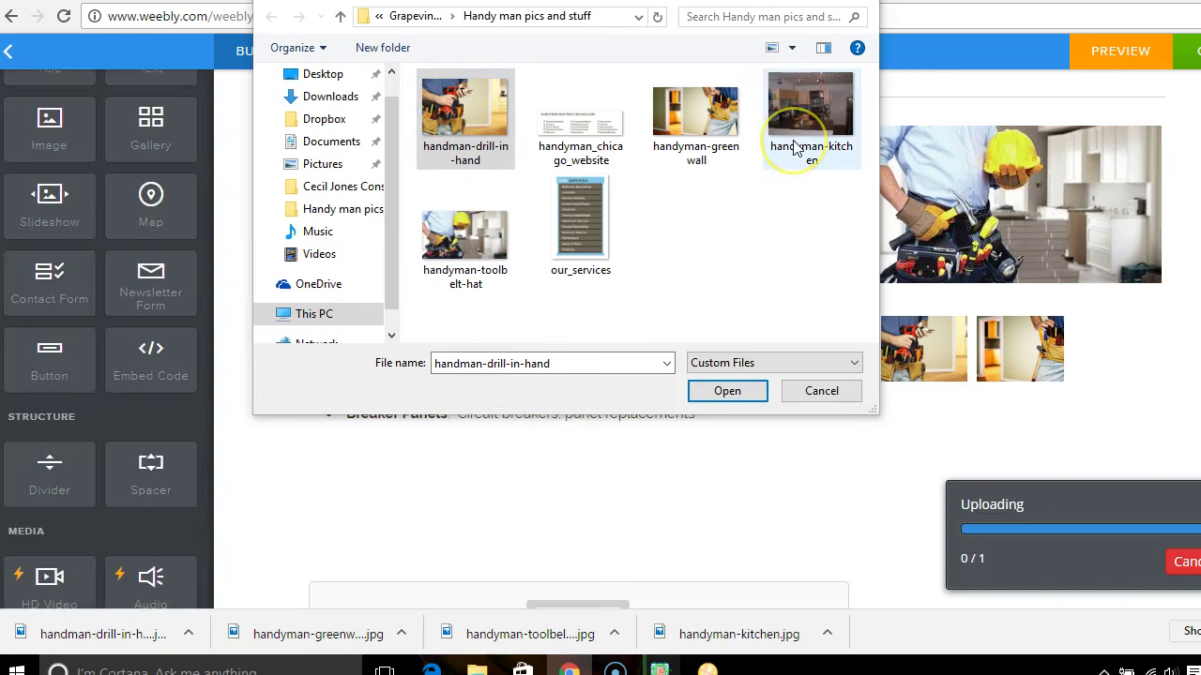
drag(787, 118, 580, 494)
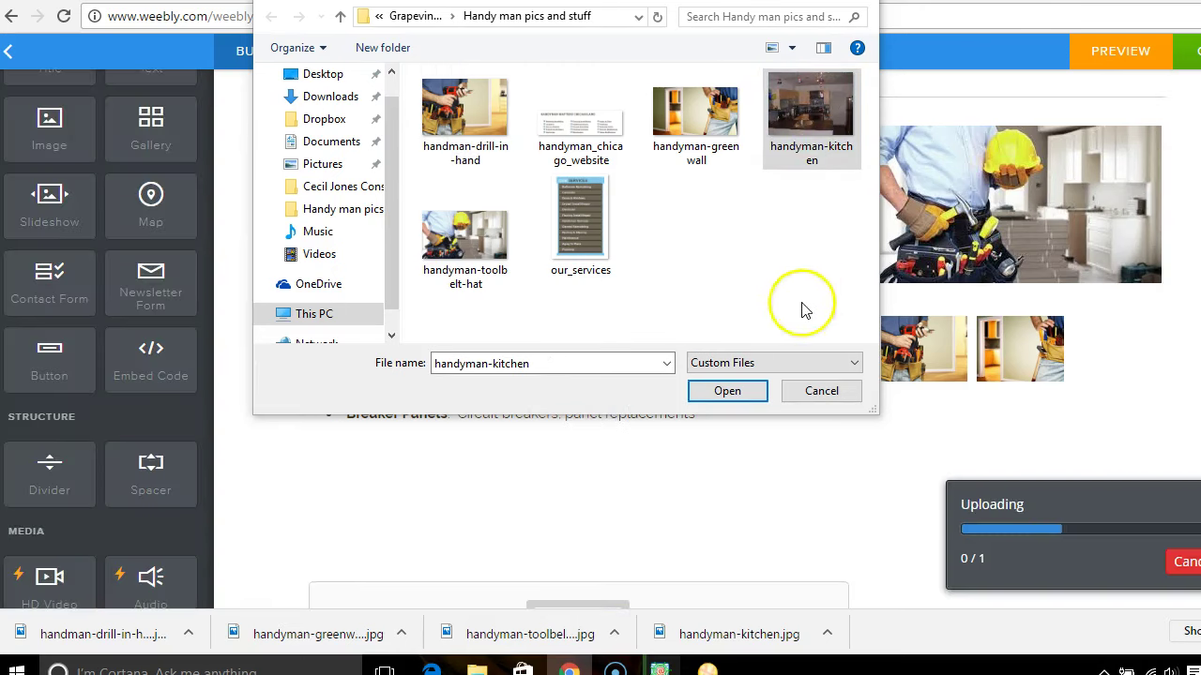
key(Return)
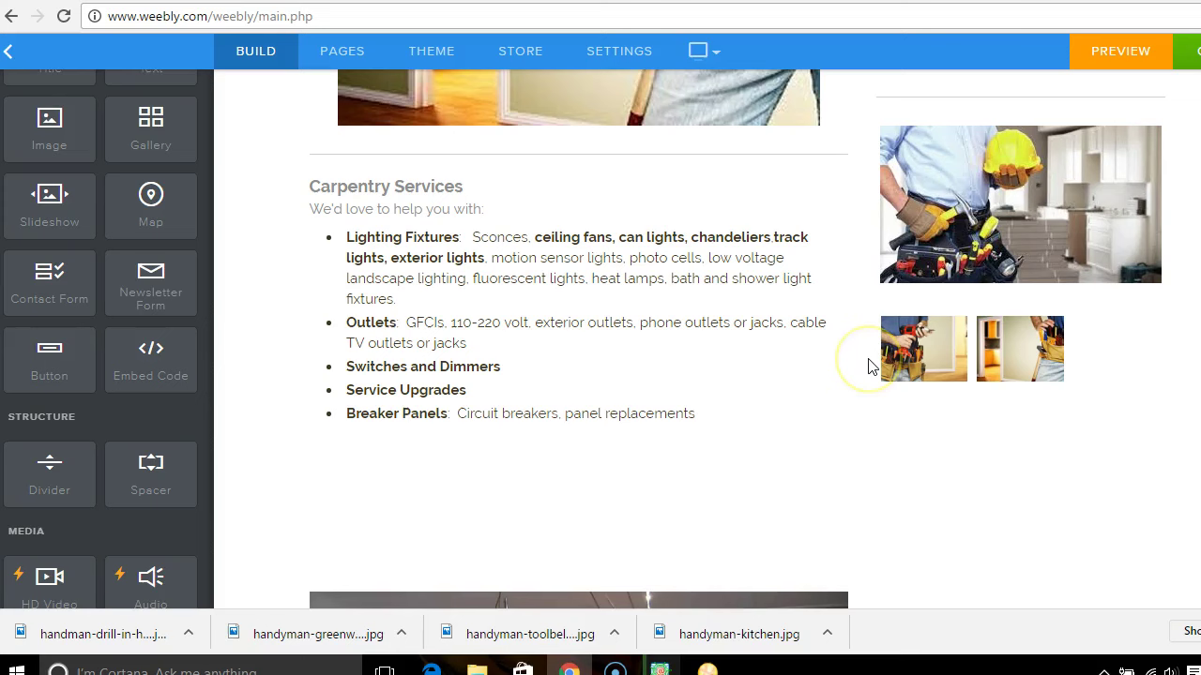
- Delete the large kitchen picture beneath the Carpentry Services text in the main column
scroll(579, 338, down, 5)
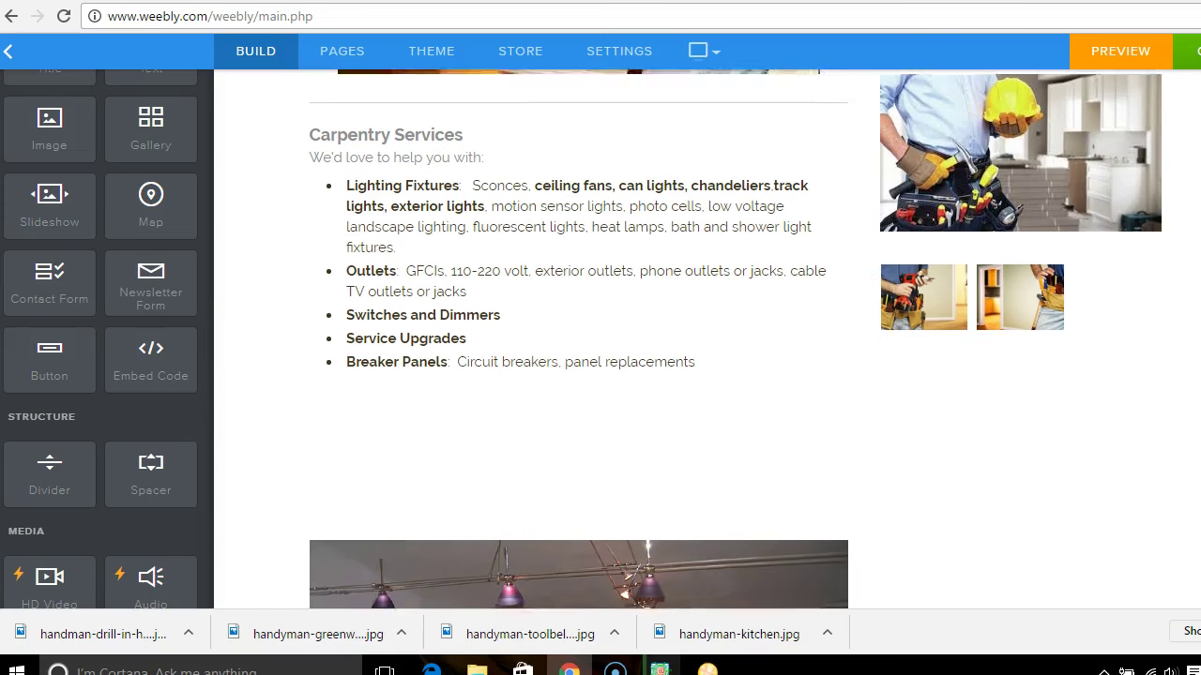
scroll(579, 337, up, 2)
mouse_move(794, 435)
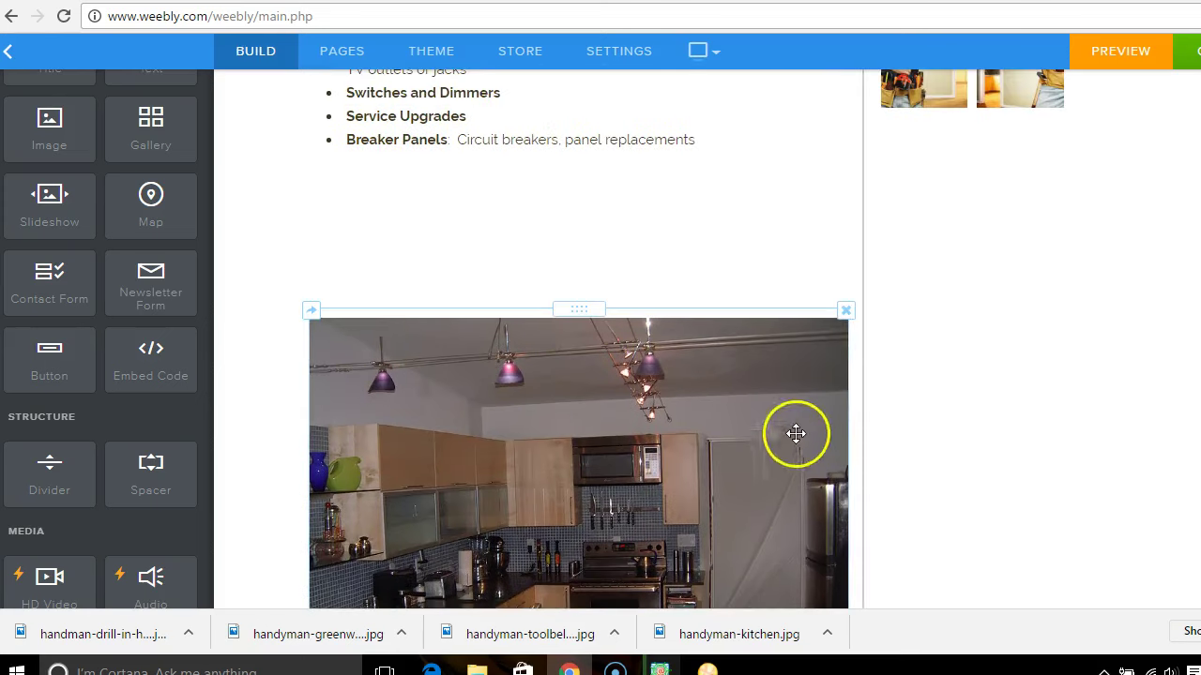
click(845, 312)
click(804, 255)
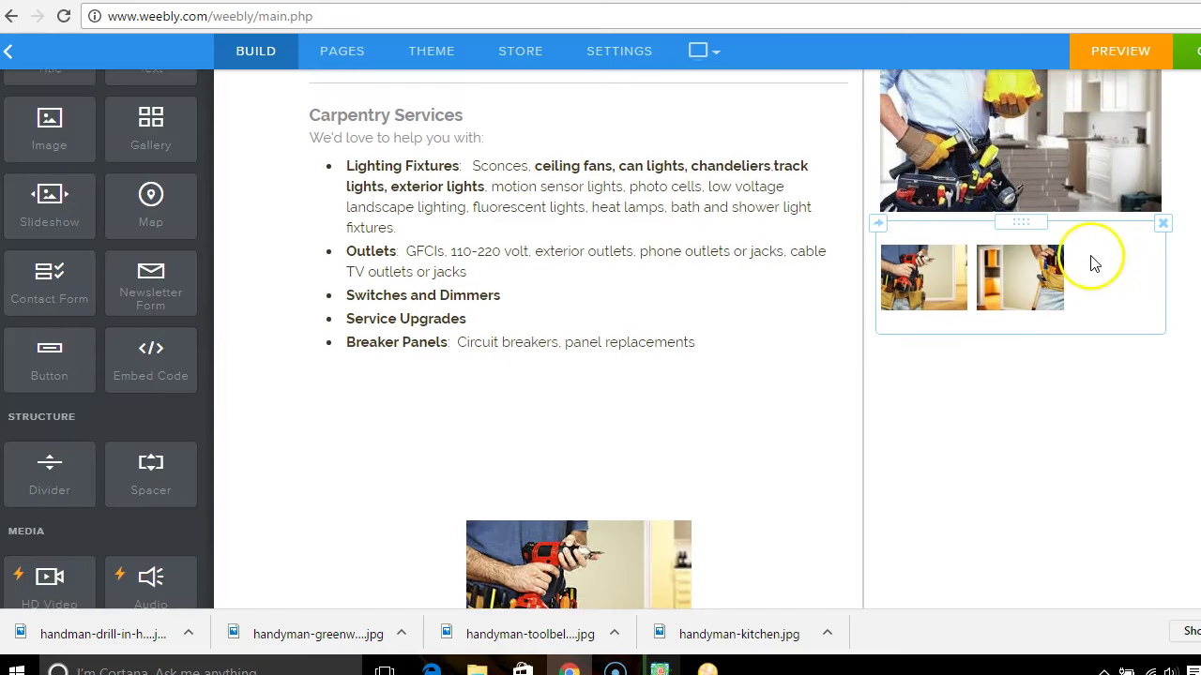
- Add the handyman-kitchen picture to the gallery and dismiss the file chooser
click(1091, 263)
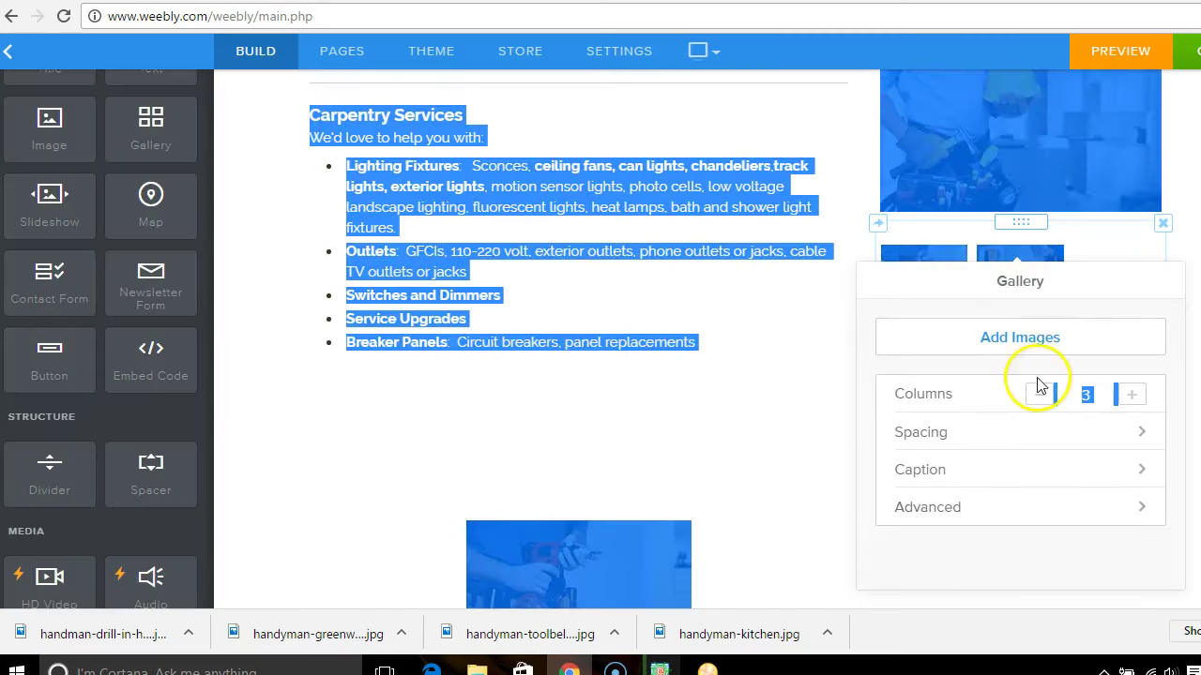
click(1032, 343)
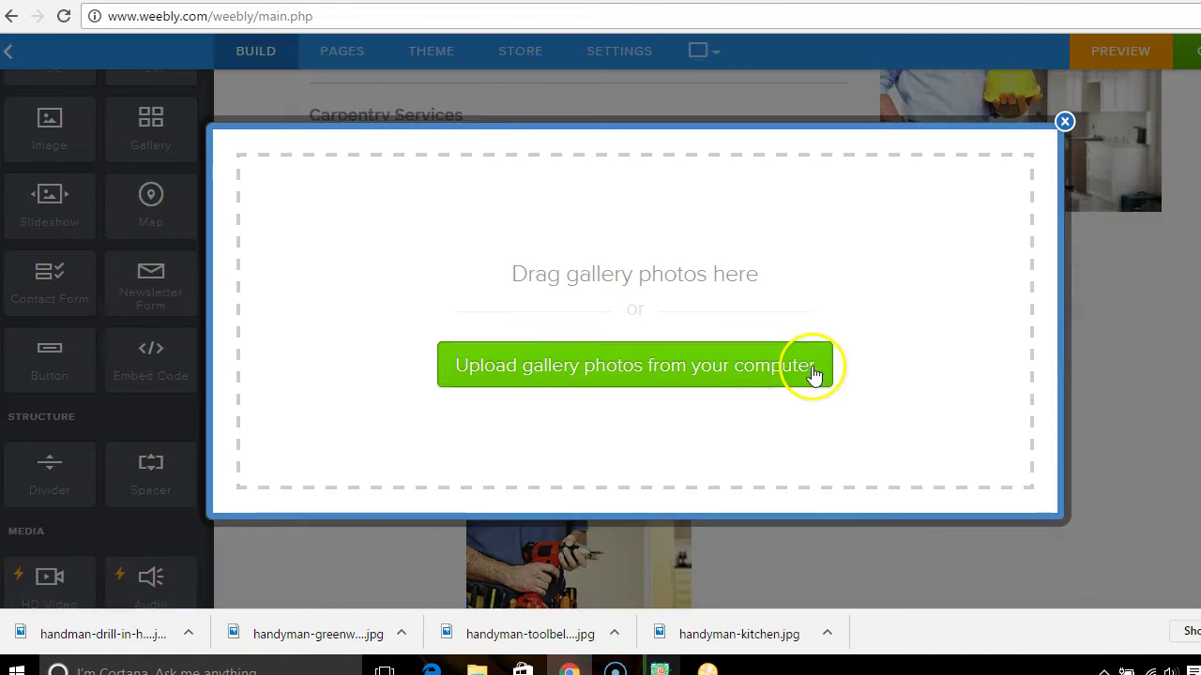
click(812, 372)
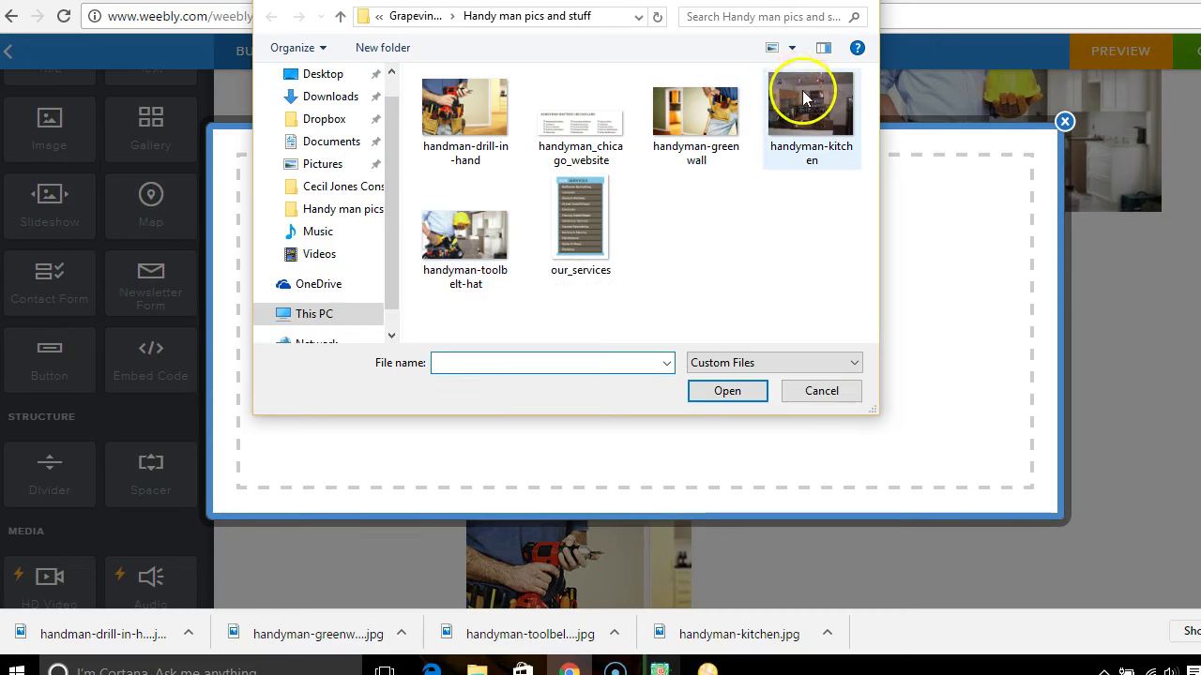
drag(804, 97, 933, 288)
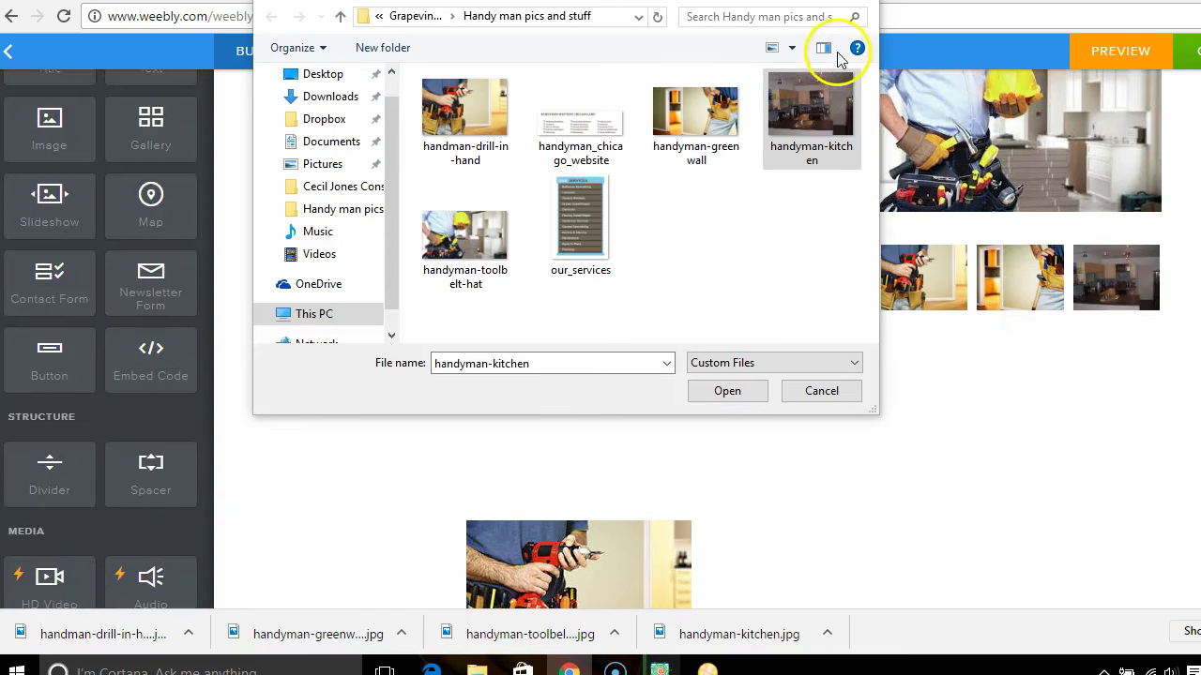
key(Escape)
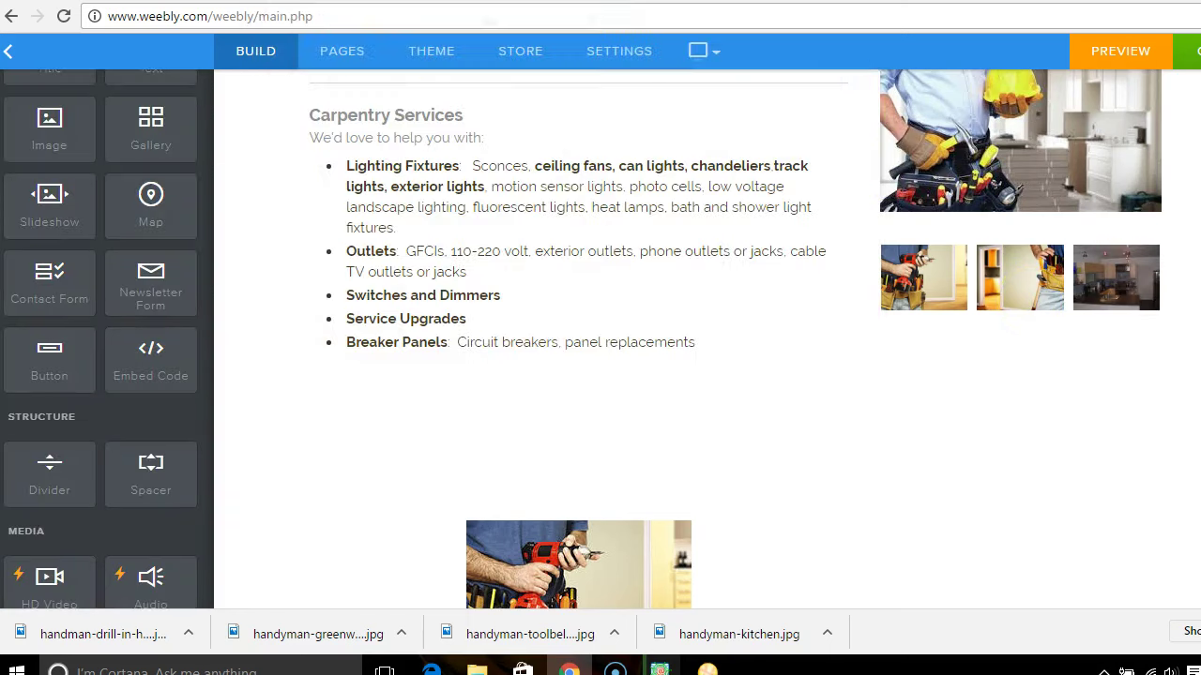
- Add the handman-drill-in-hand picture once more as the gallery's fourth photo
click(1118, 278)
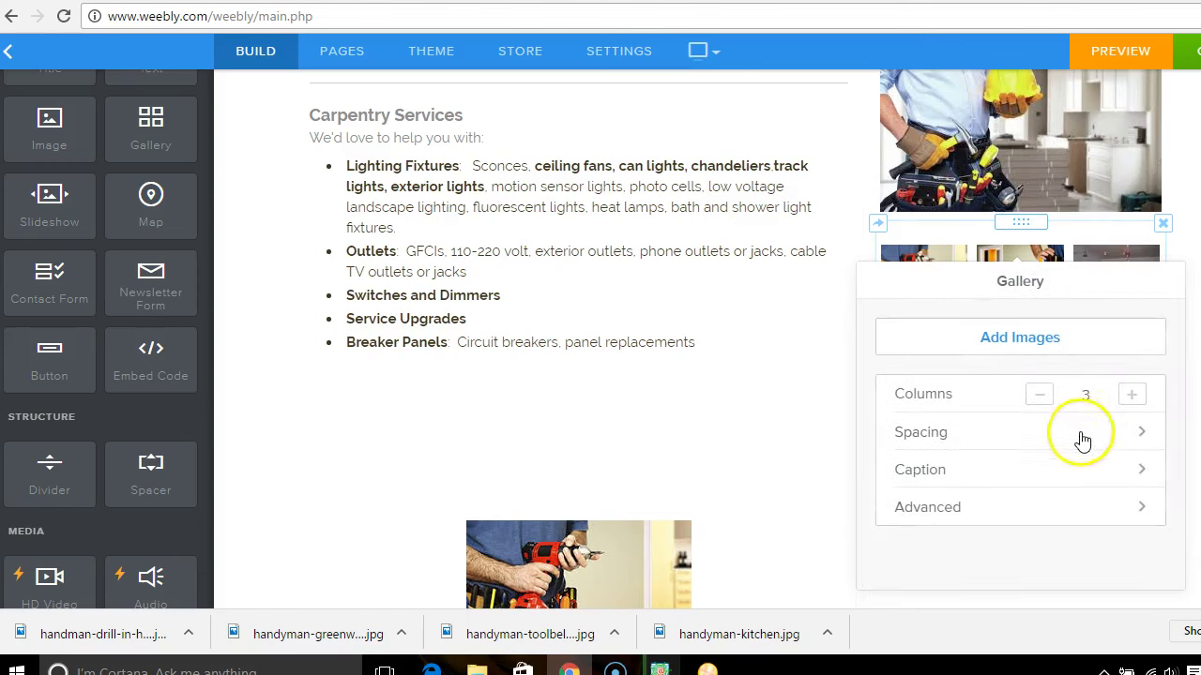
click(1059, 349)
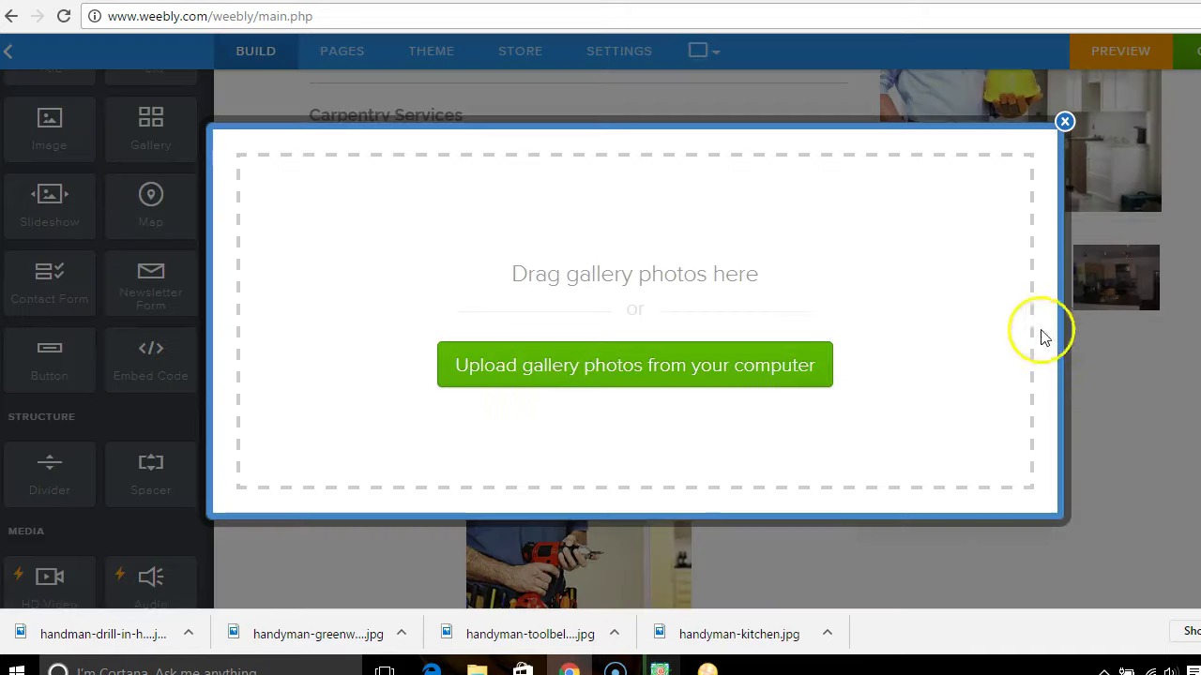
click(797, 364)
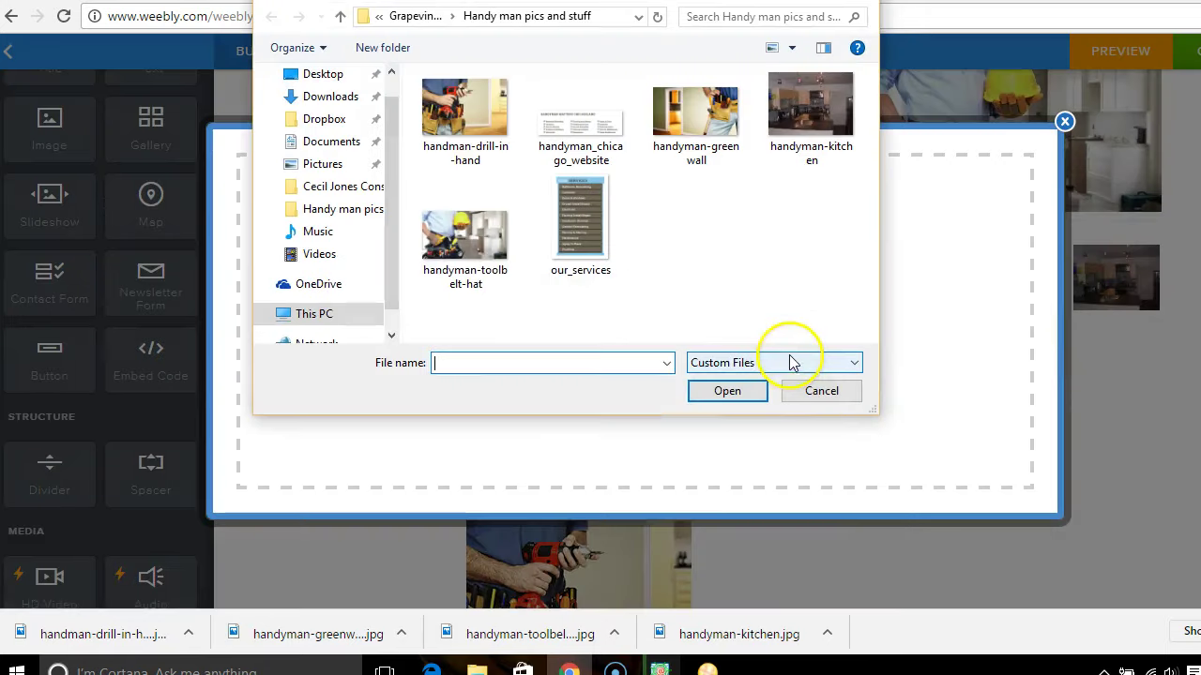
click(439, 145)
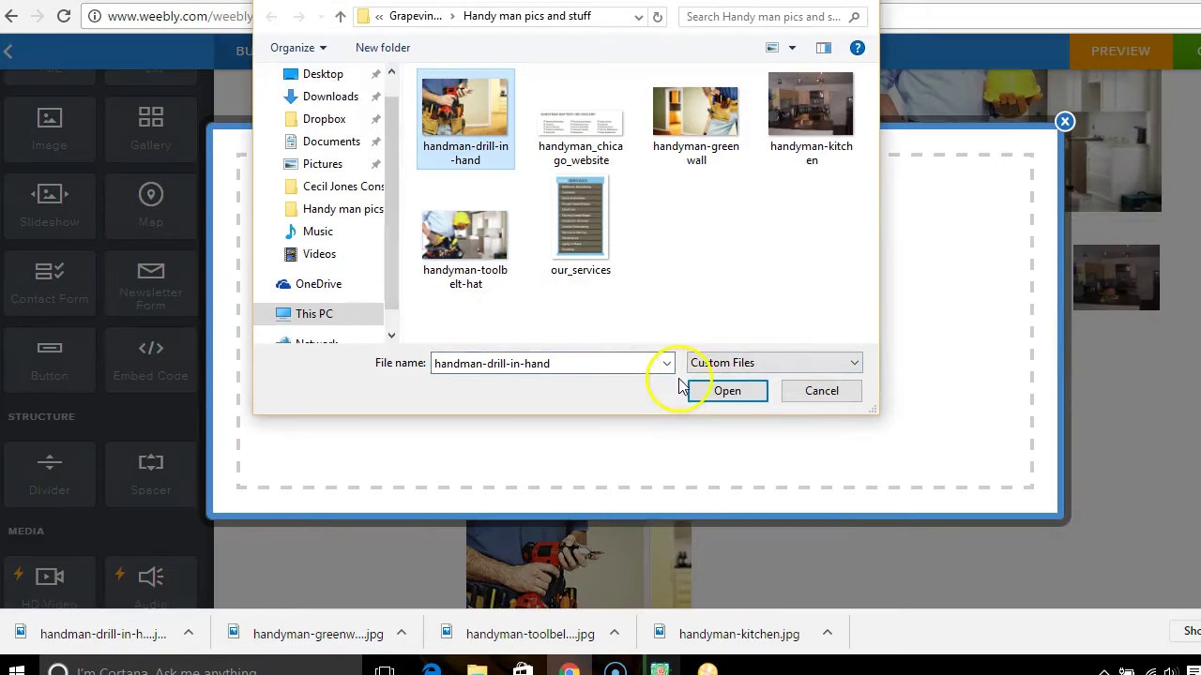
click(726, 391)
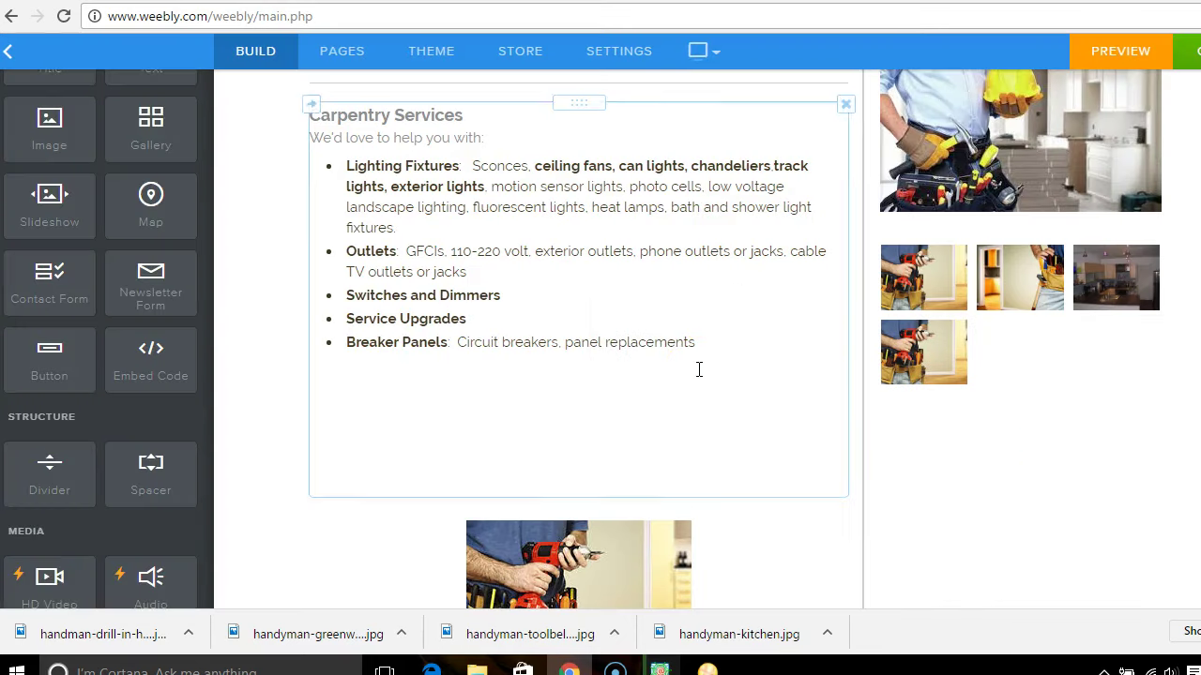
- Set the gallery to 4 columns after trying 2 columns
click(942, 358)
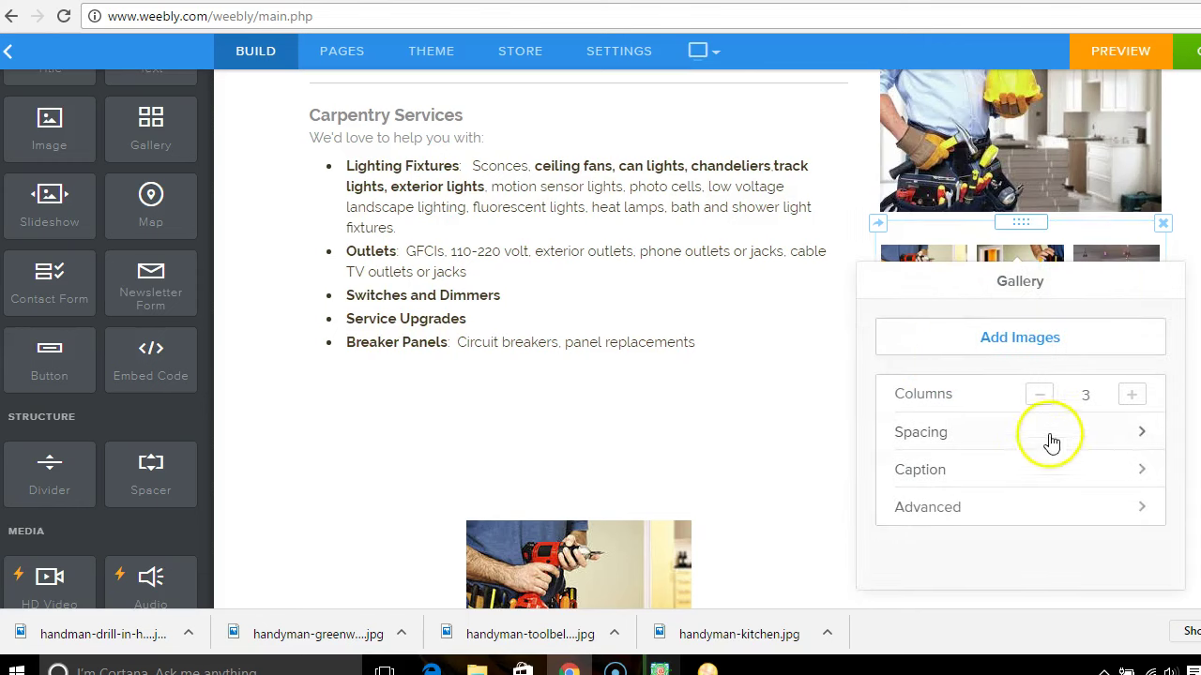
click(1038, 401)
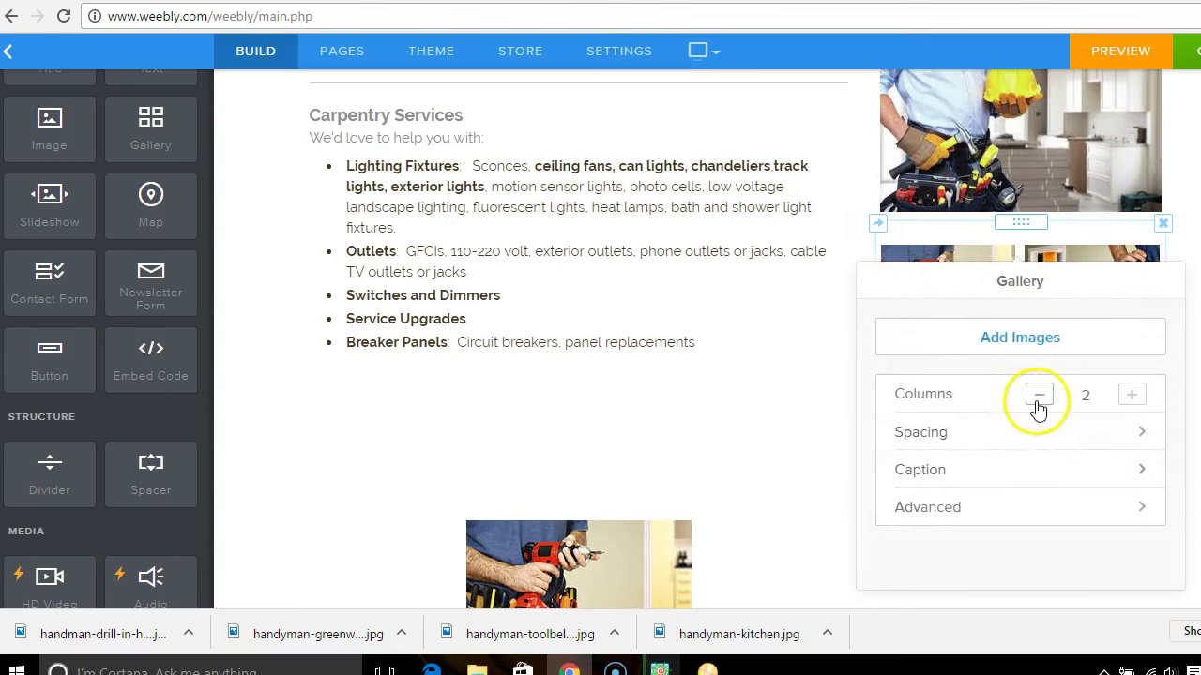
click(1132, 396)
click(1133, 398)
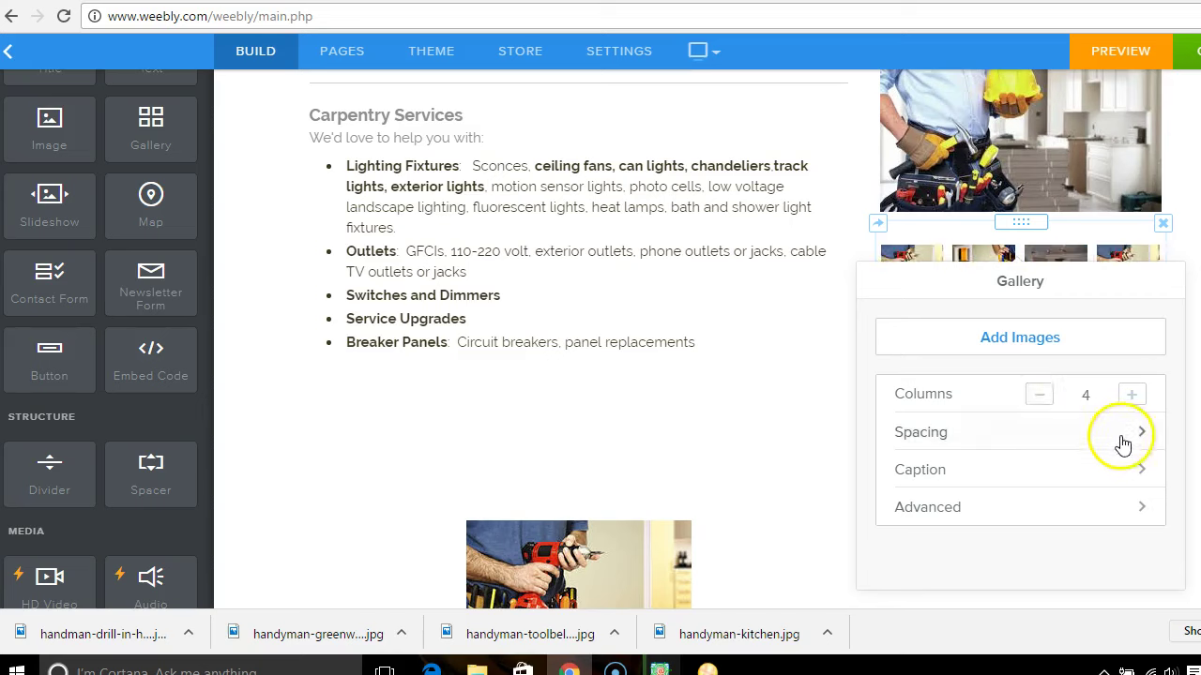
- Review the gallery's spacing margins and caption options, then close its settings
click(1122, 437)
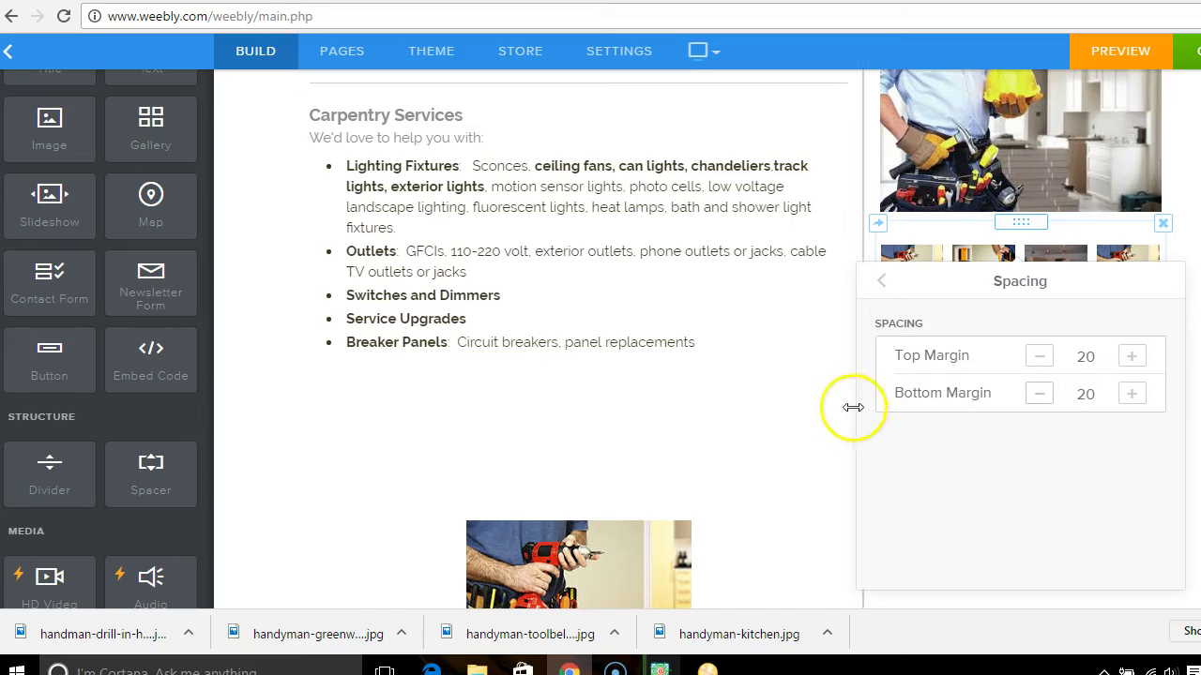
click(883, 279)
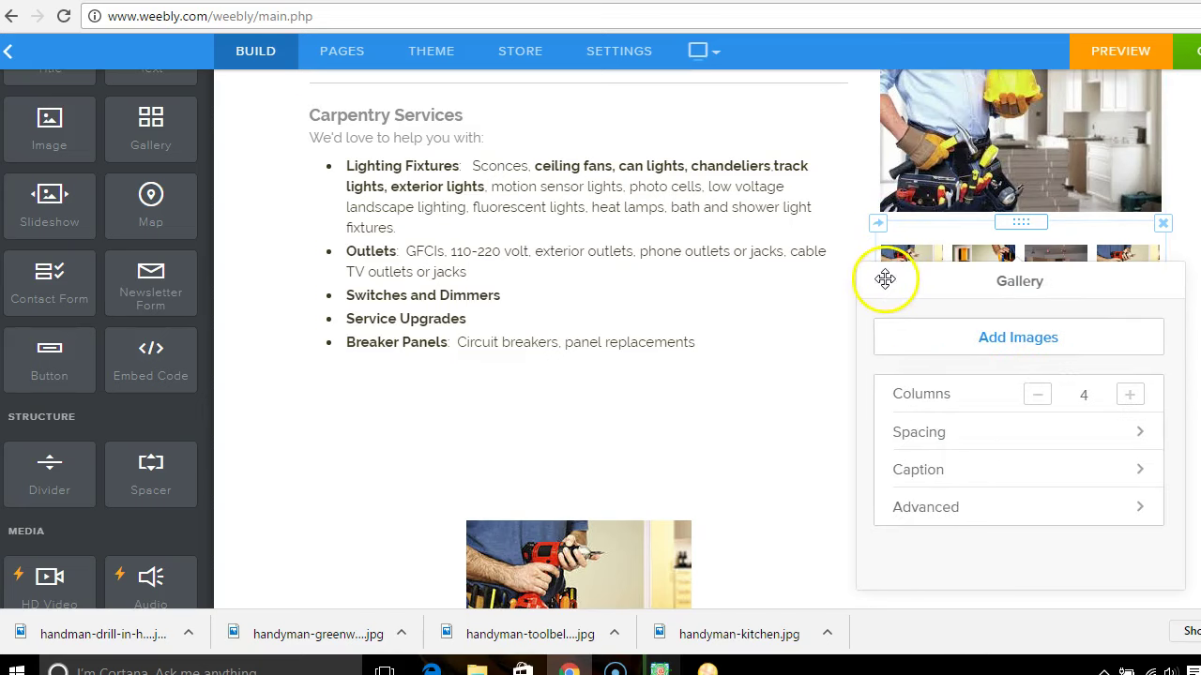
click(951, 472)
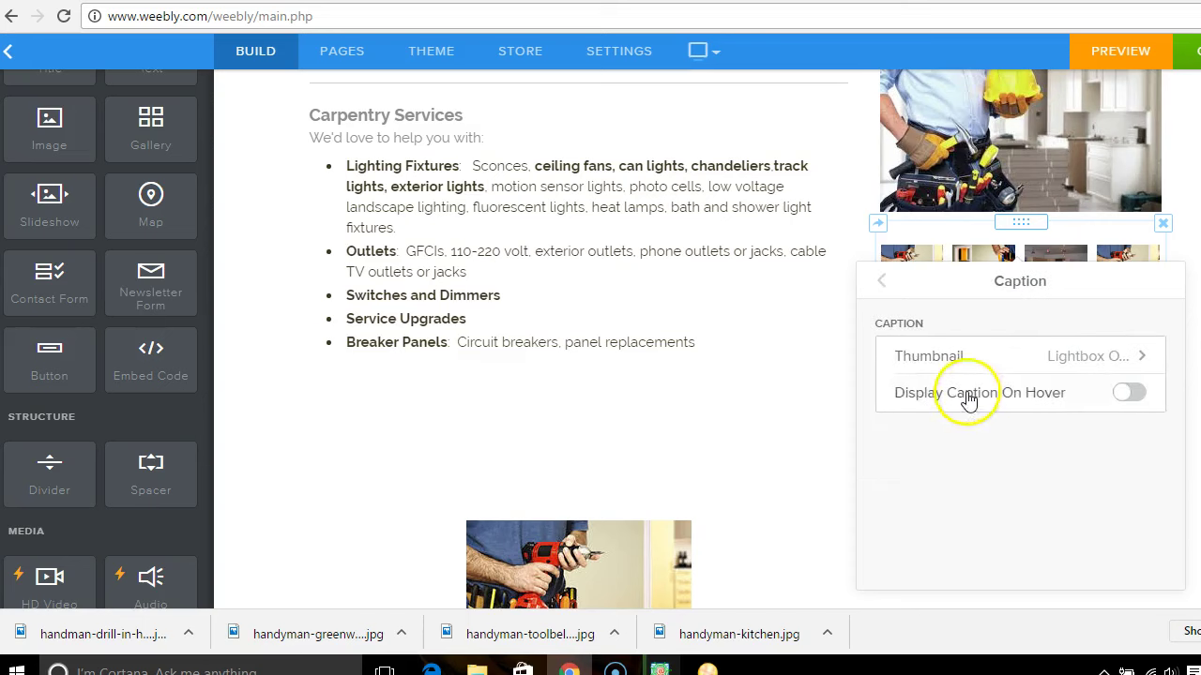
click(824, 410)
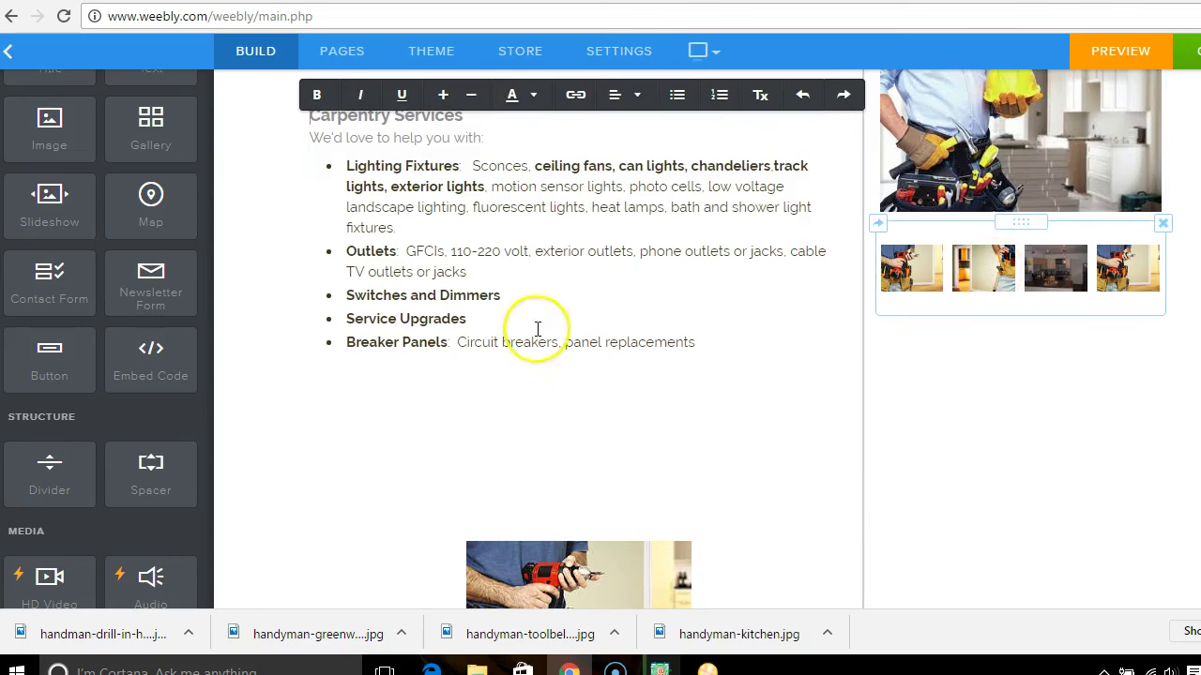
- Insert a Slideshow element below the Carpentry Services list with the Thumbnails on Bottom style
drag(37, 215, 418, 456)
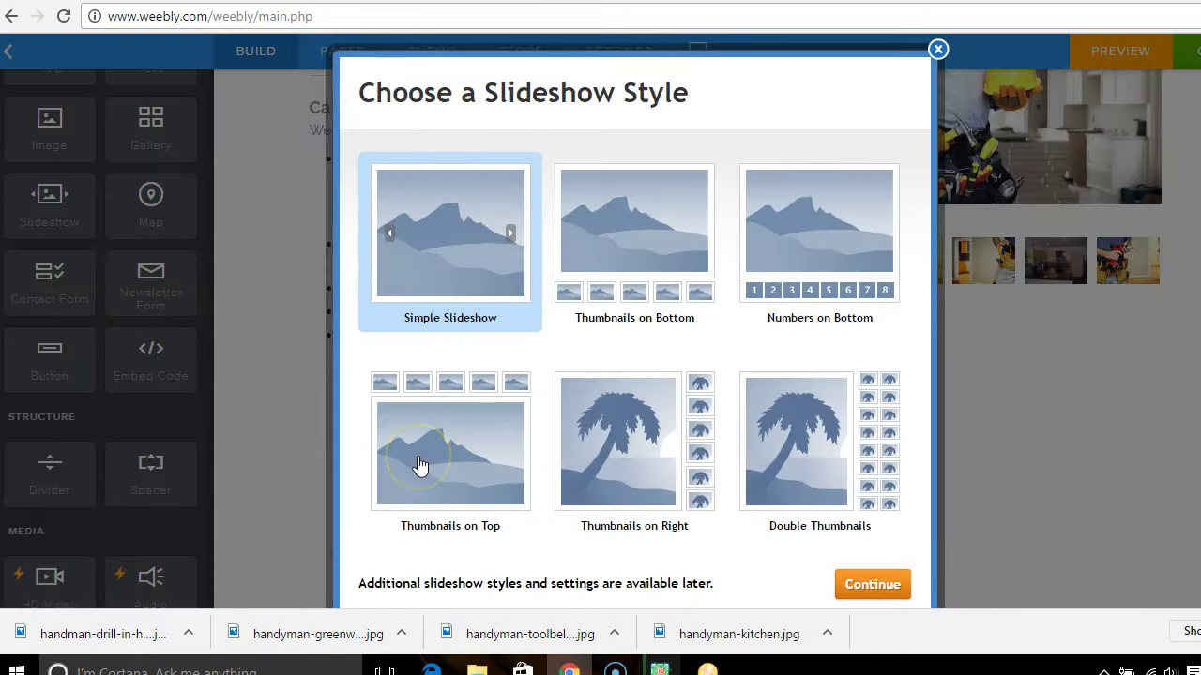
click(611, 252)
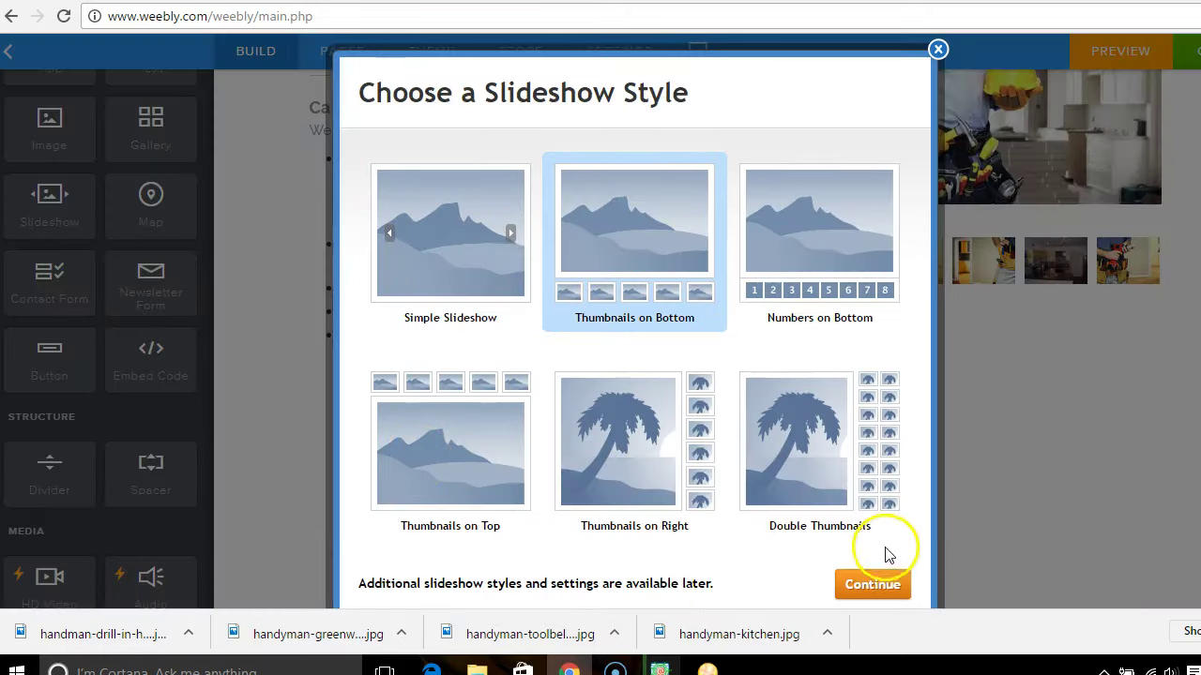
click(873, 585)
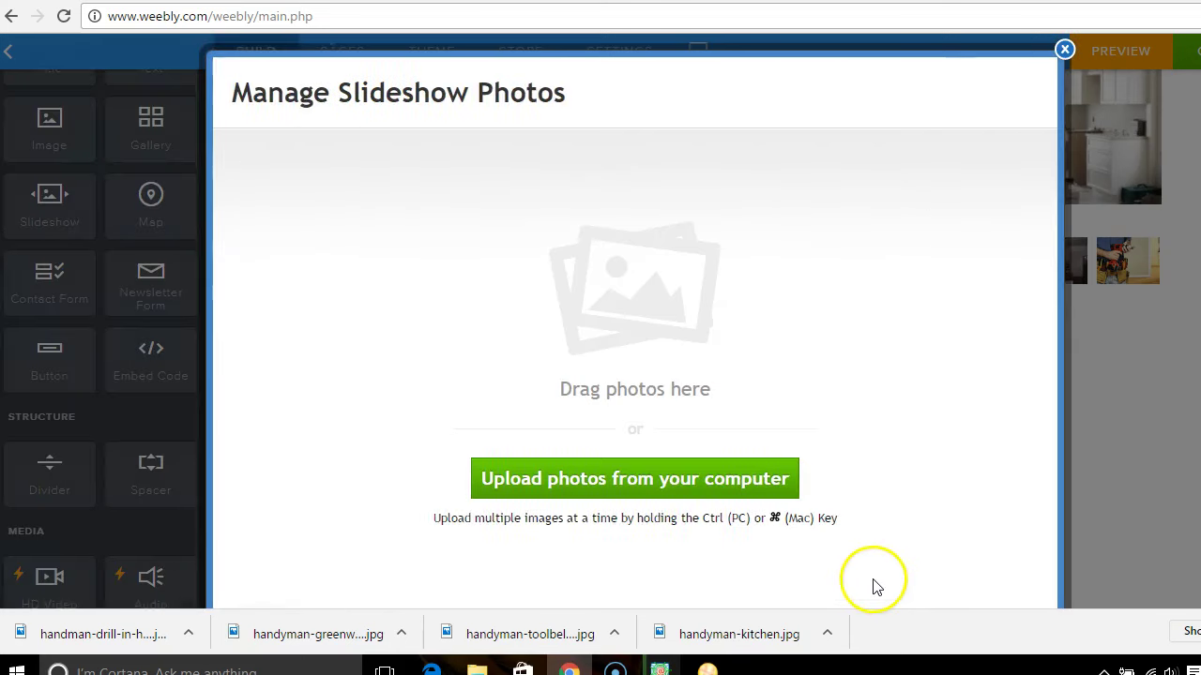
- Upload the handyman-kitchen, handyman-greenwall, handman-drill-in-hand and handyman-toolbelt-hat pictures to the slideshow and save it
click(651, 482)
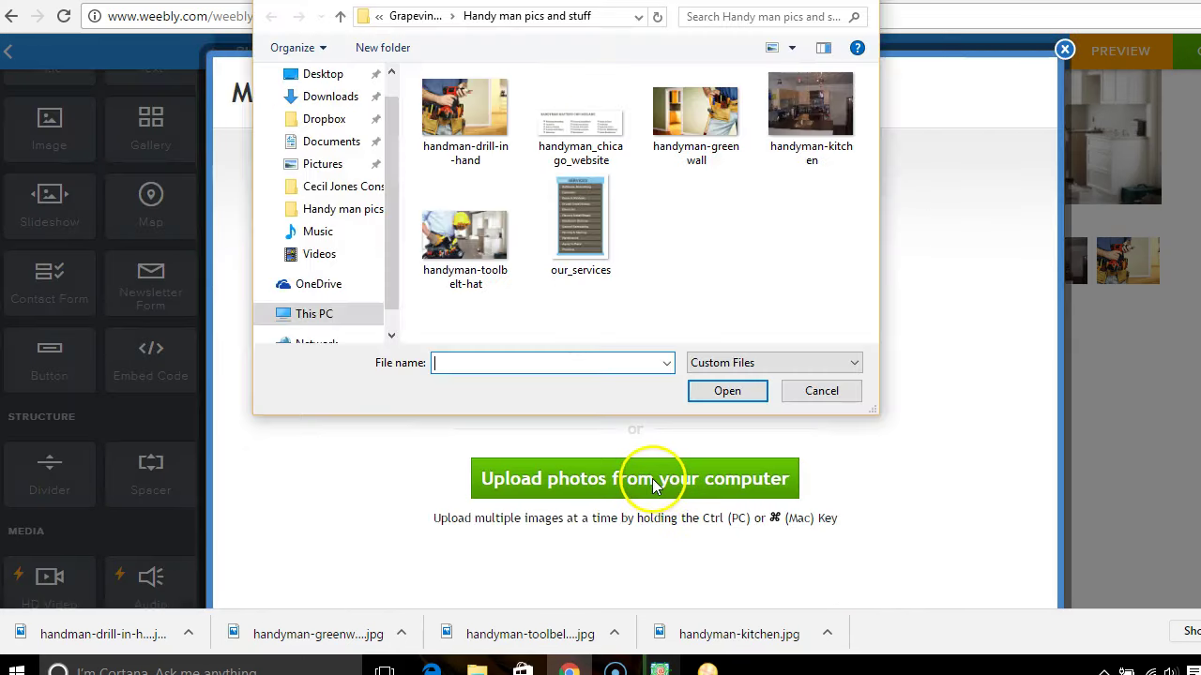
drag(811, 105, 942, 261)
drag(696, 111, 966, 318)
drag(507, 122, 985, 338)
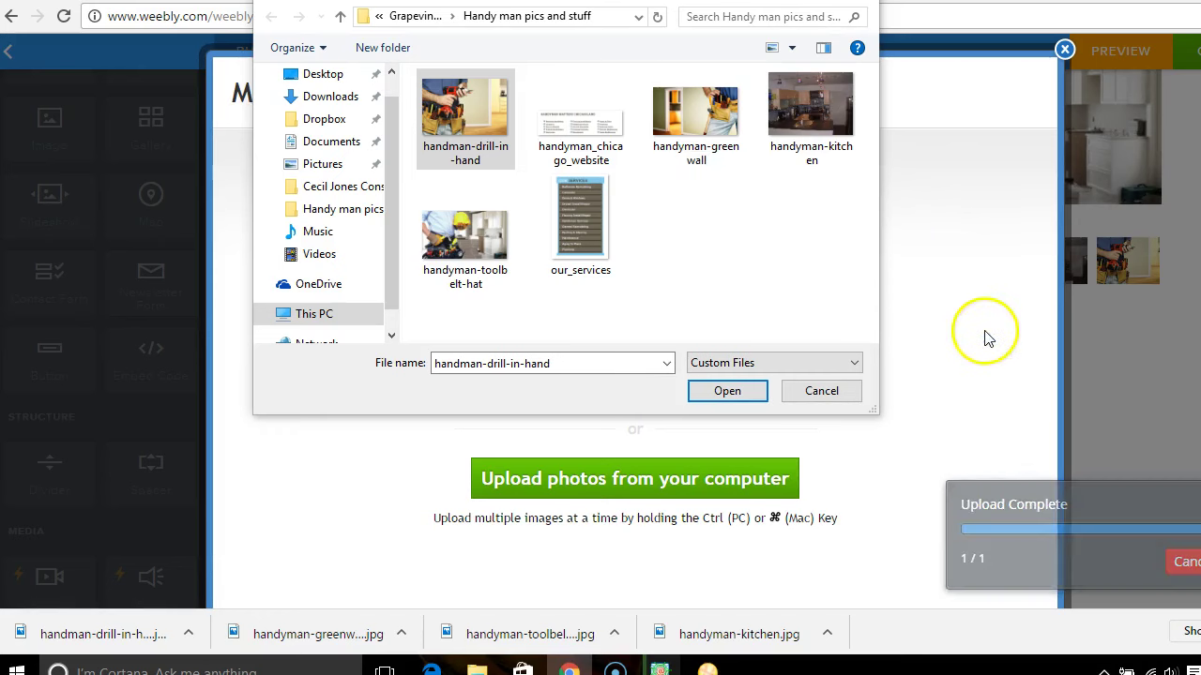
click(465, 238)
drag(589, 299, 997, 309)
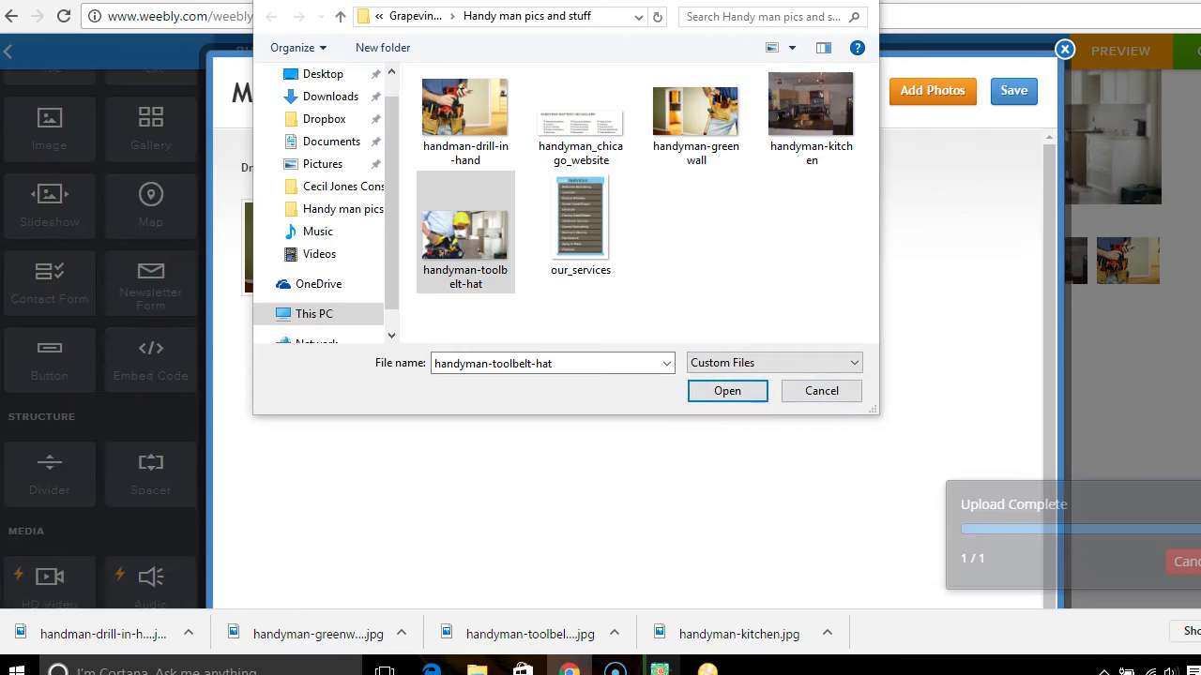
click(858, 1)
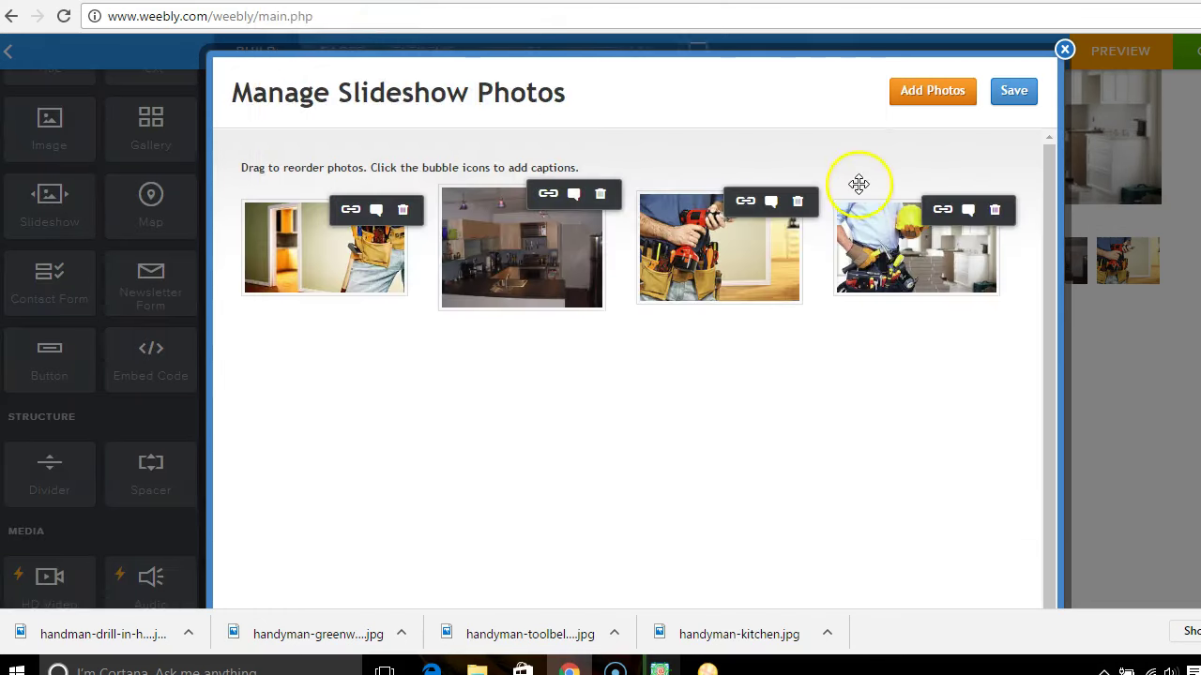
click(1014, 96)
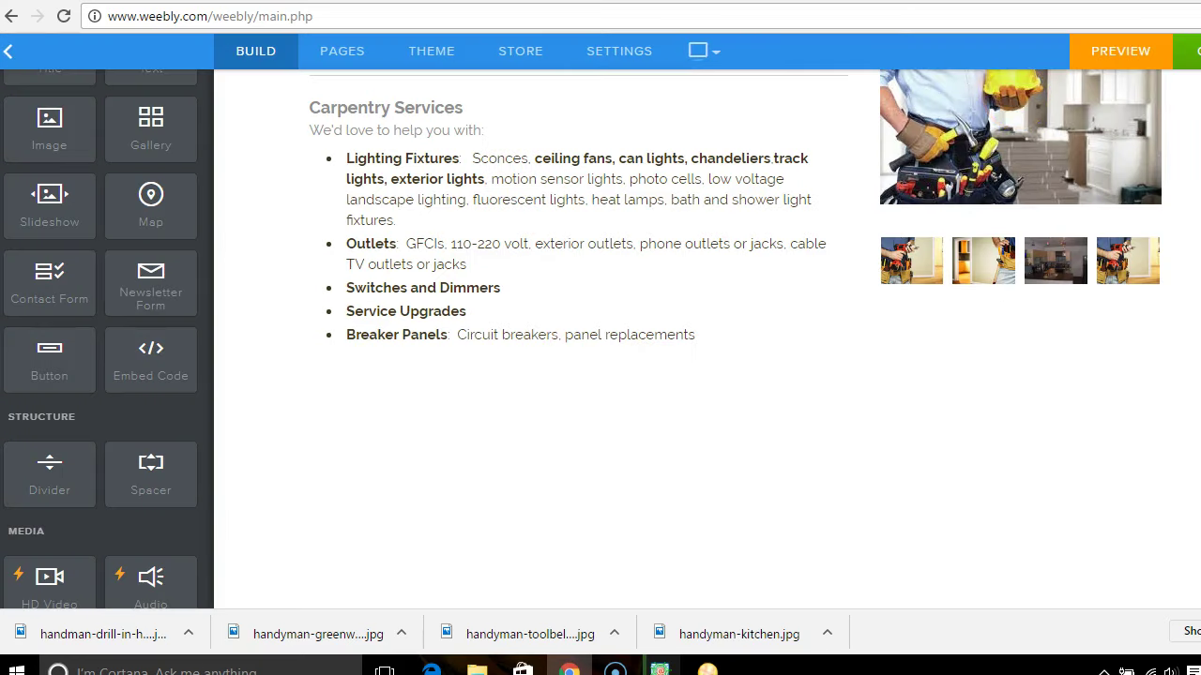
- Review the page layout between the service lists, the quote form and the new slideshow below Carpentry Services
scroll(309, 291, down, 2)
scroll(309, 291, up, 7)
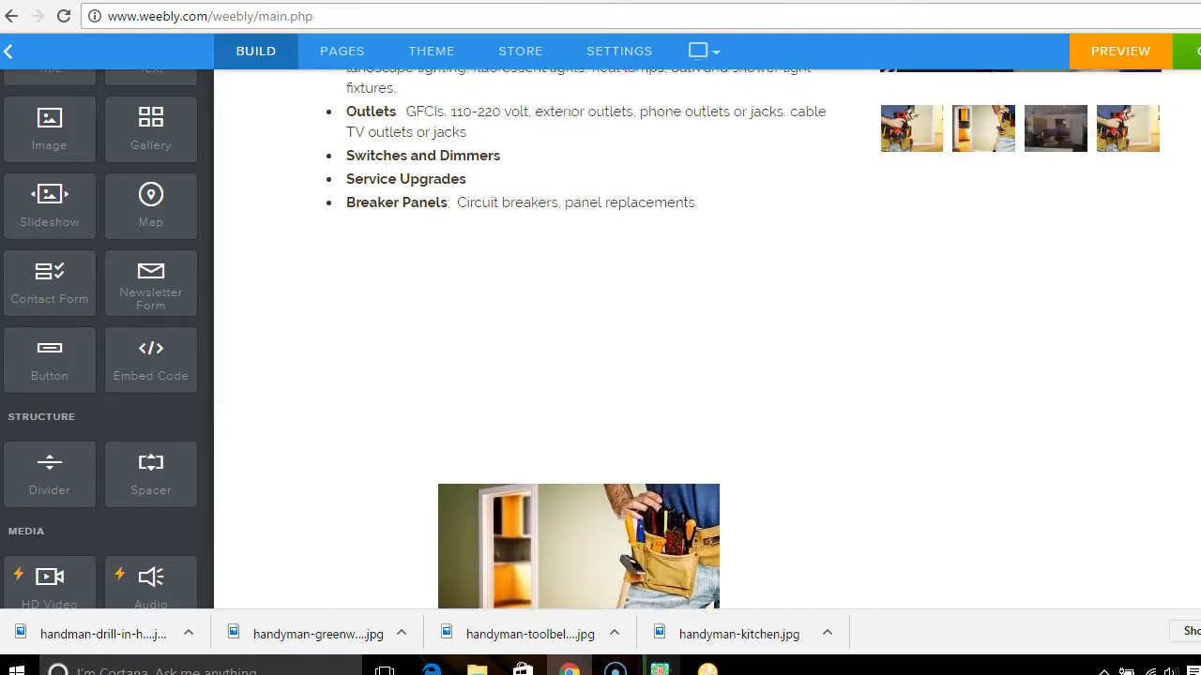
scroll(563, 337, up, 4)
scroll(563, 338, down, 4)
scroll(578, 338, down, 5)
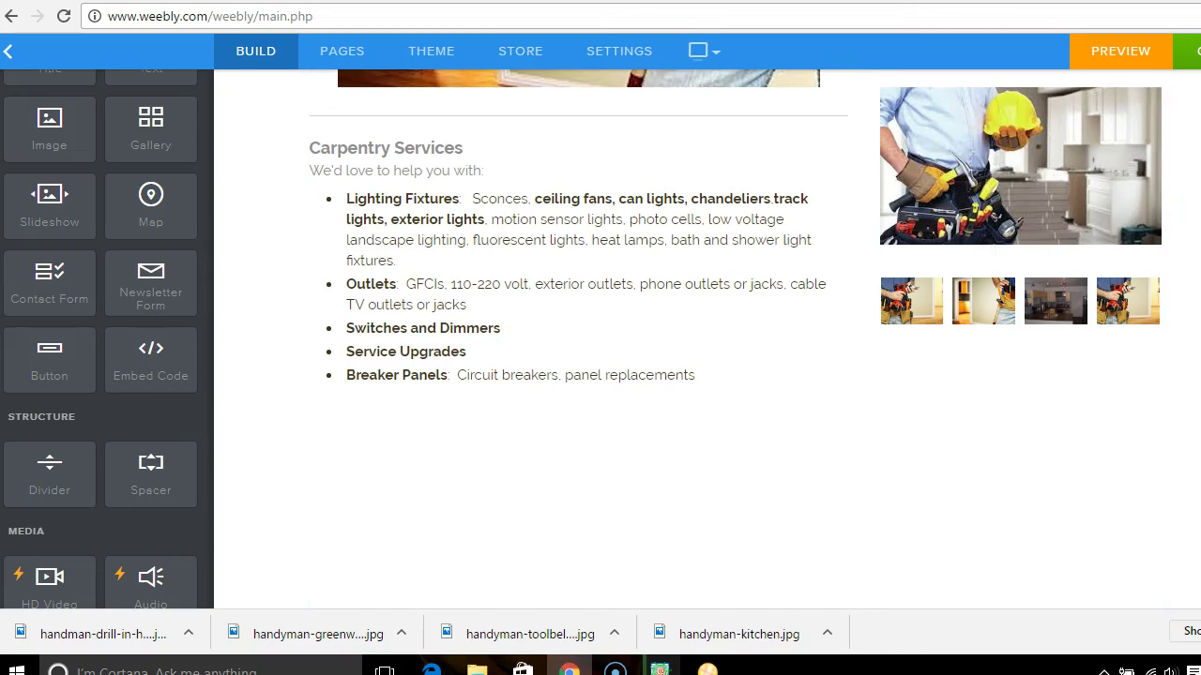
scroll(578, 338, up, 10)
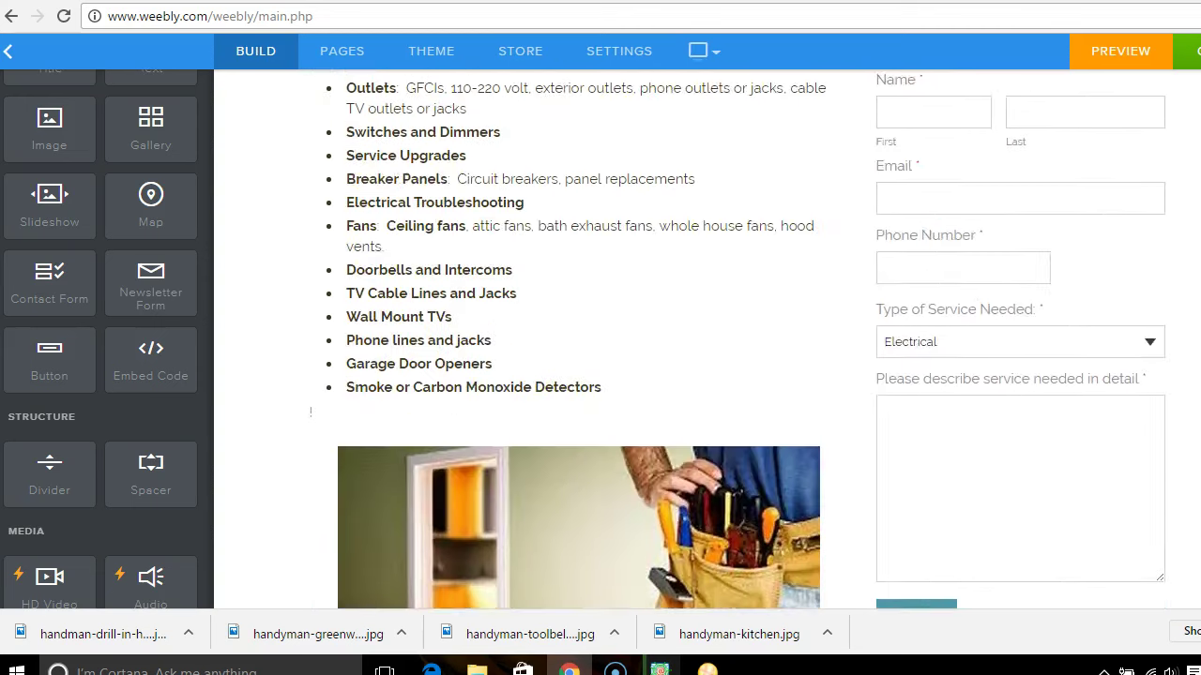
scroll(578, 338, down, 5)
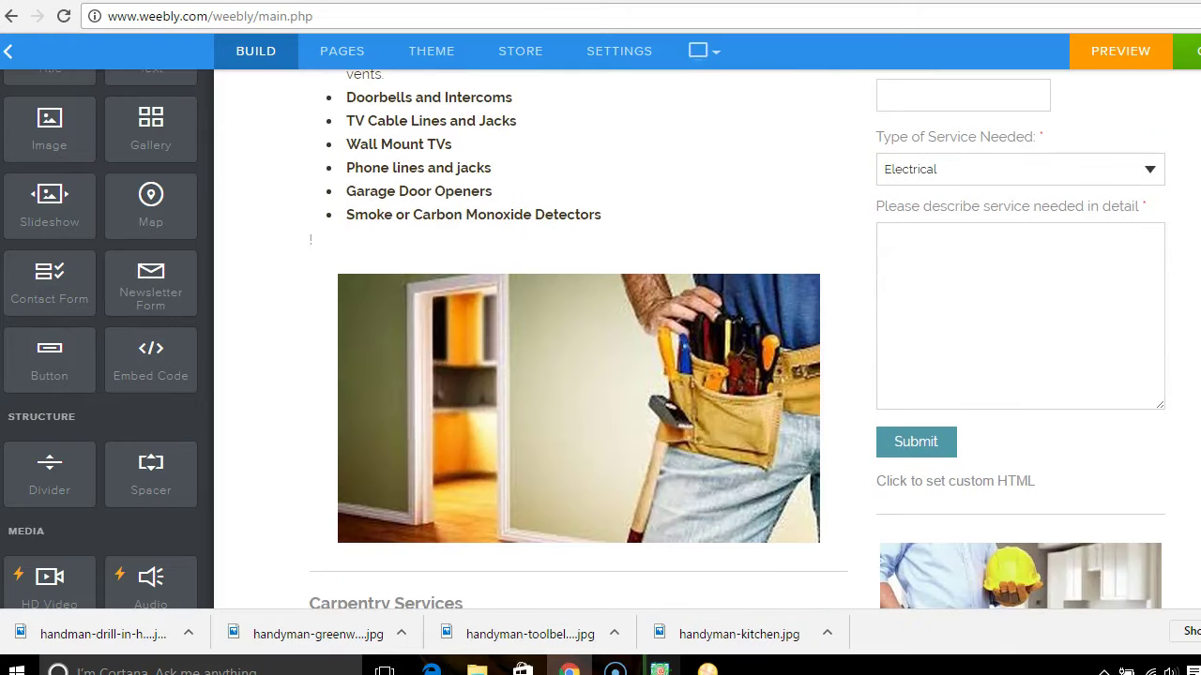
scroll(578, 338, up, 4)
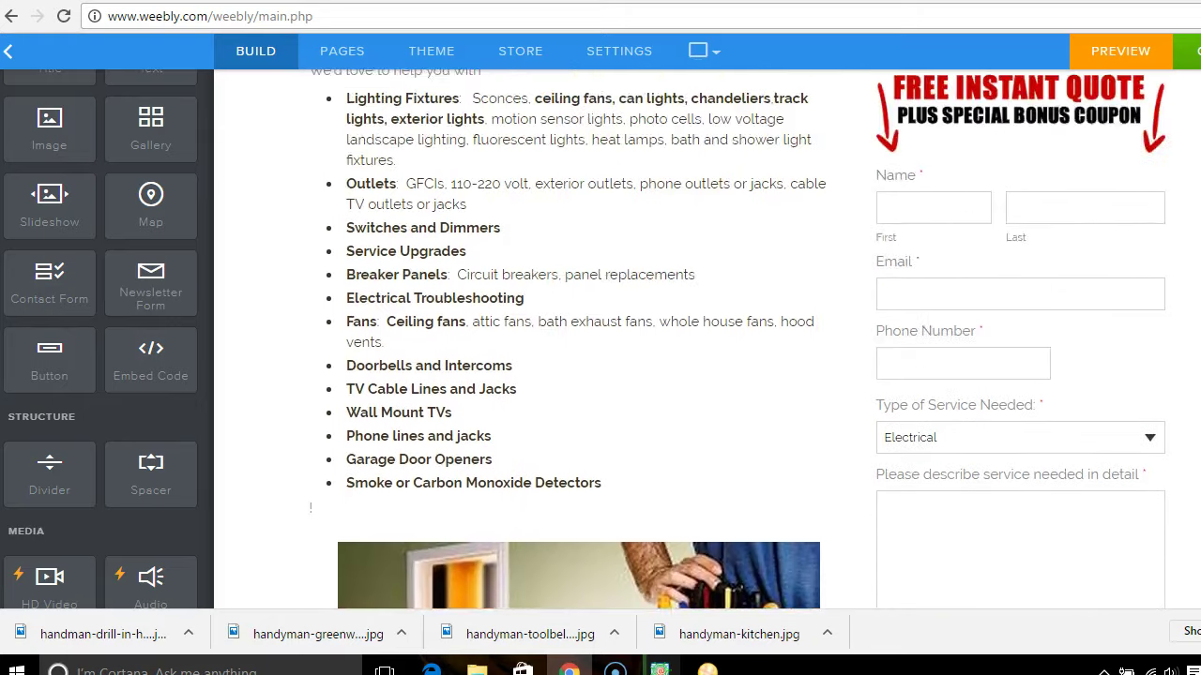
scroll(578, 337, down, 10)
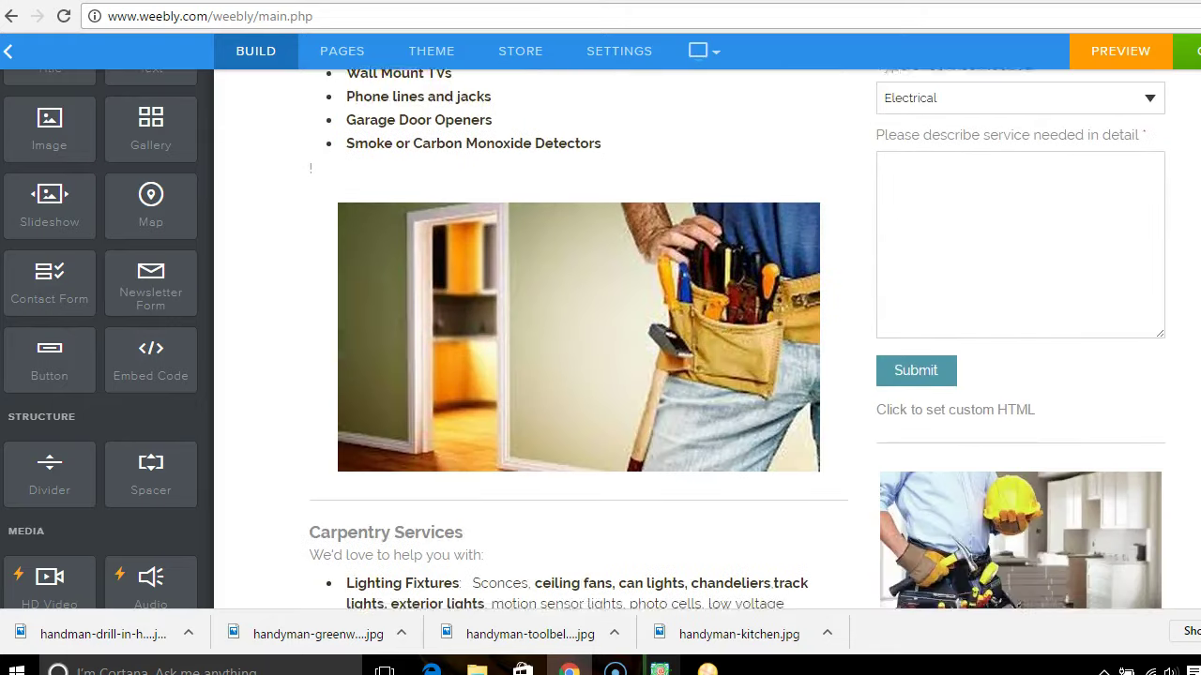
scroll(578, 338, down, 1)
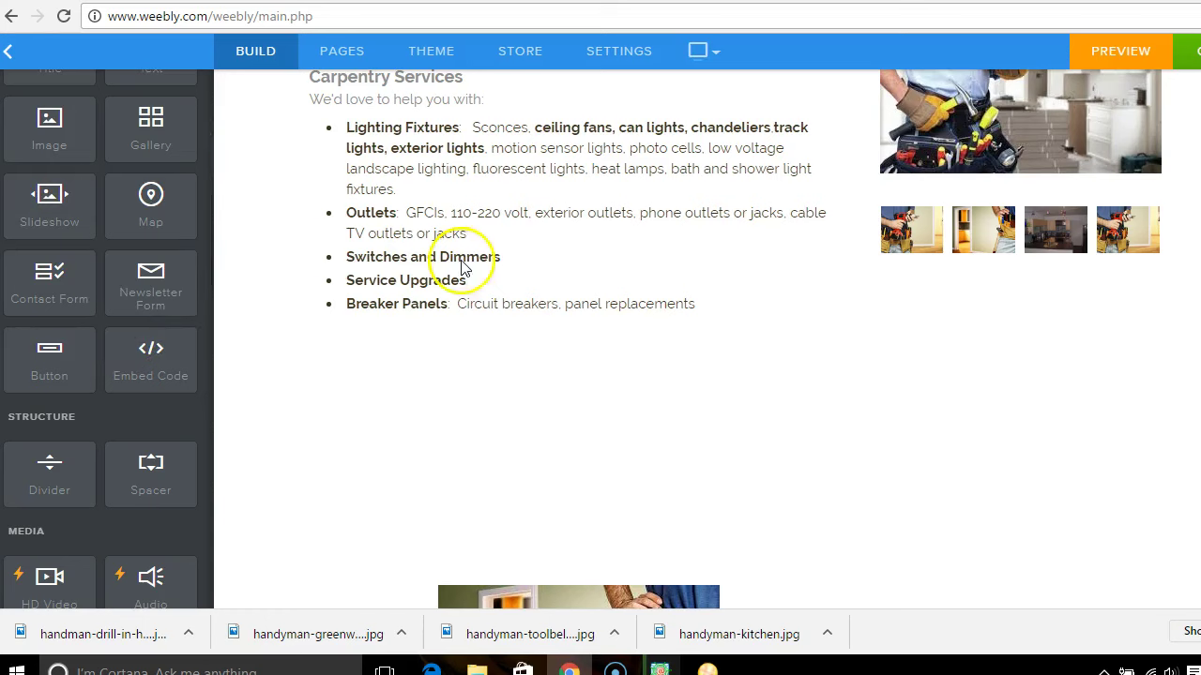
scroll(578, 338, up, 5)
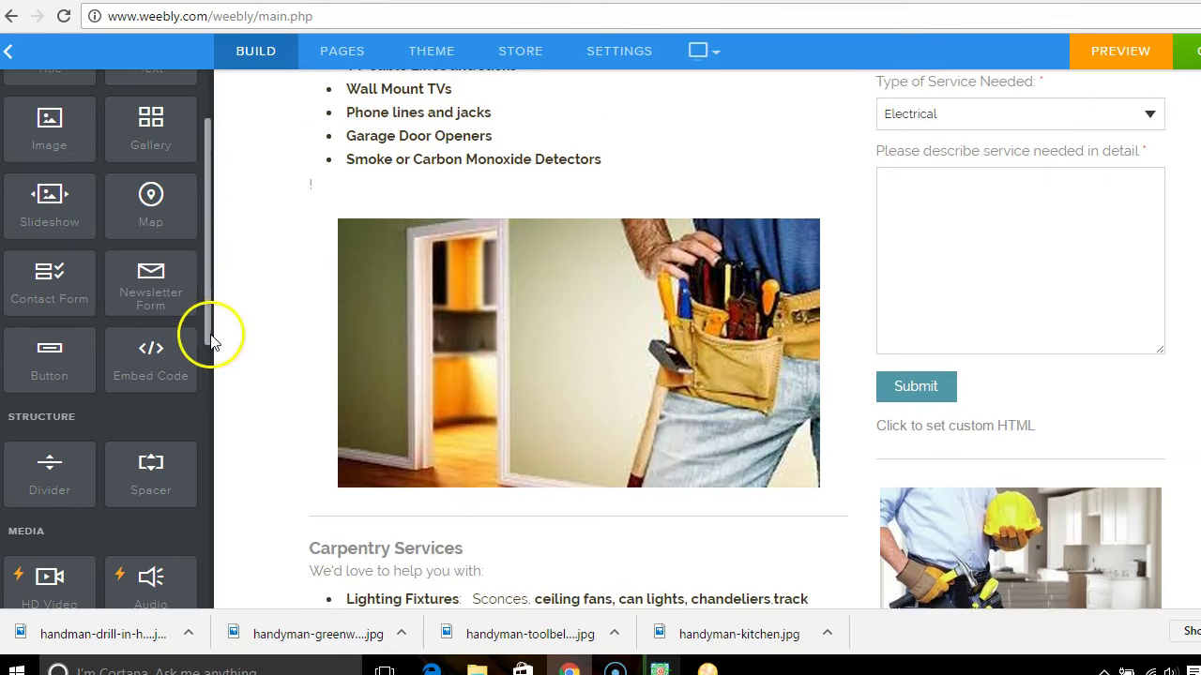
- Insert a full-width Map element below the empty text block under the slideshow and enter the business's street address with left position
drag(210, 335, 208, 286)
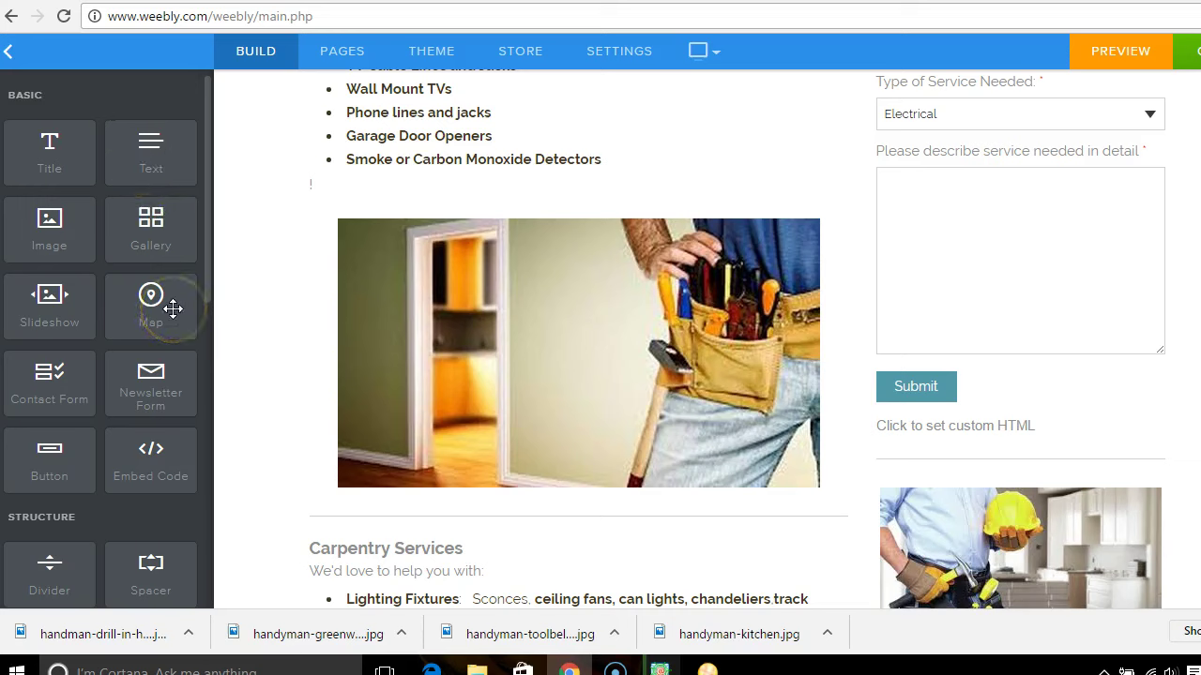
drag(172, 308, 428, 335)
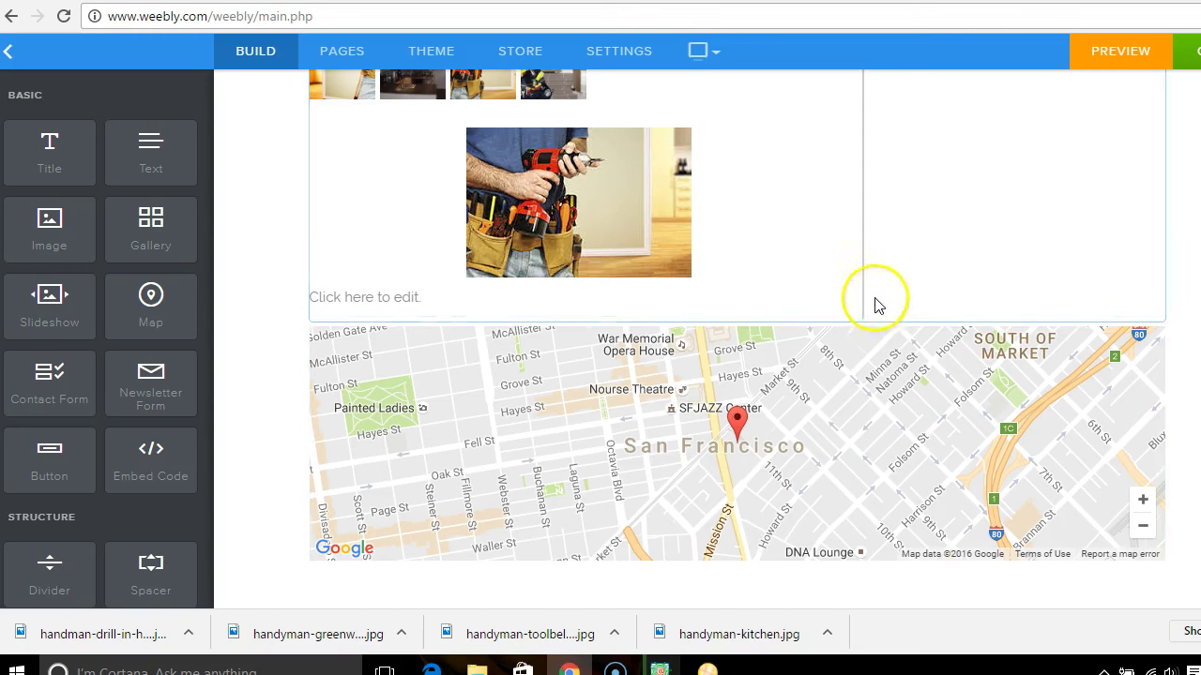
click(738, 424)
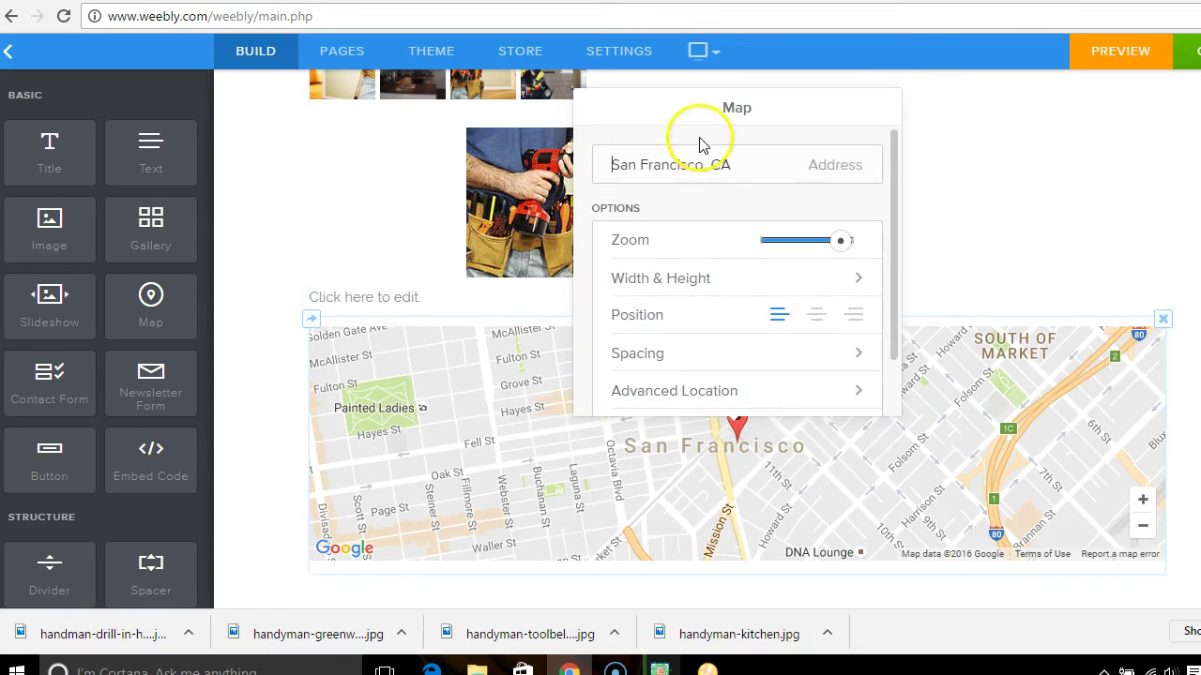
drag(696, 164, 611, 166)
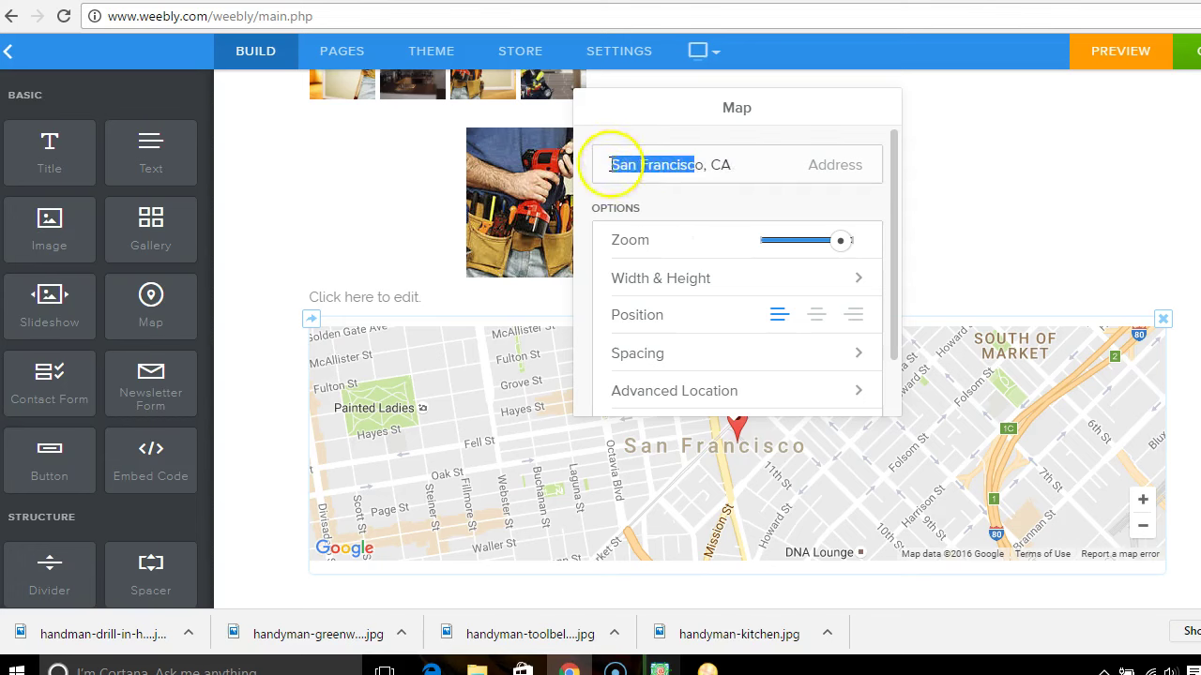
key(BackSpace)
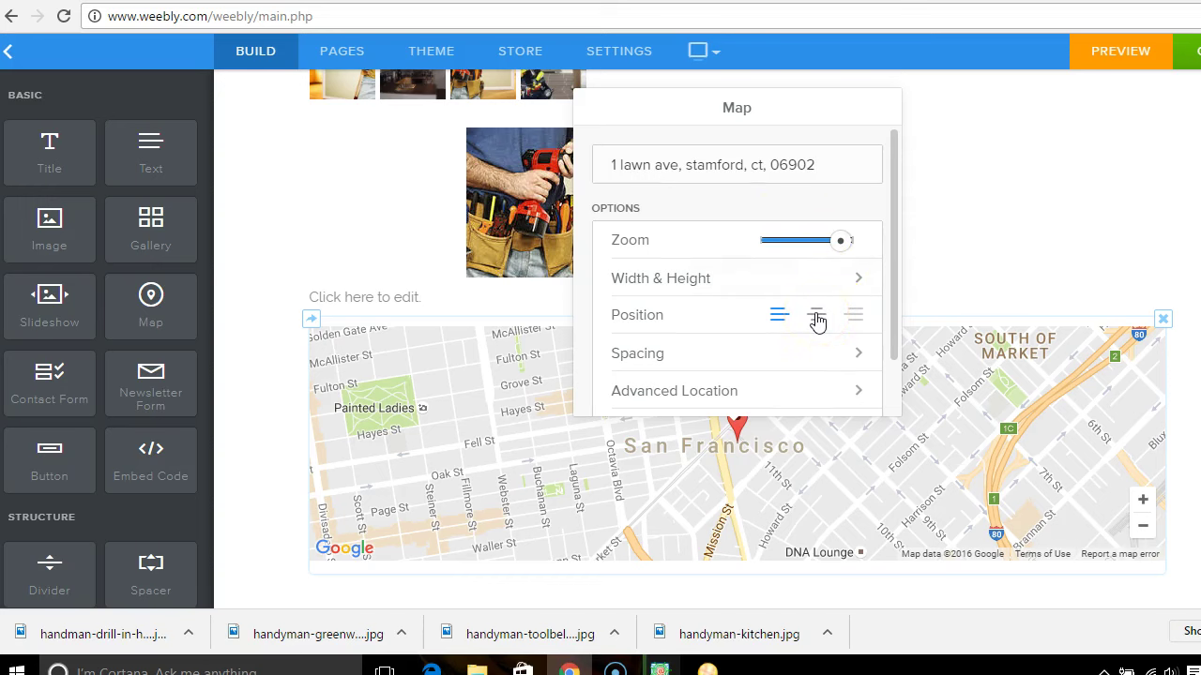
click(773, 315)
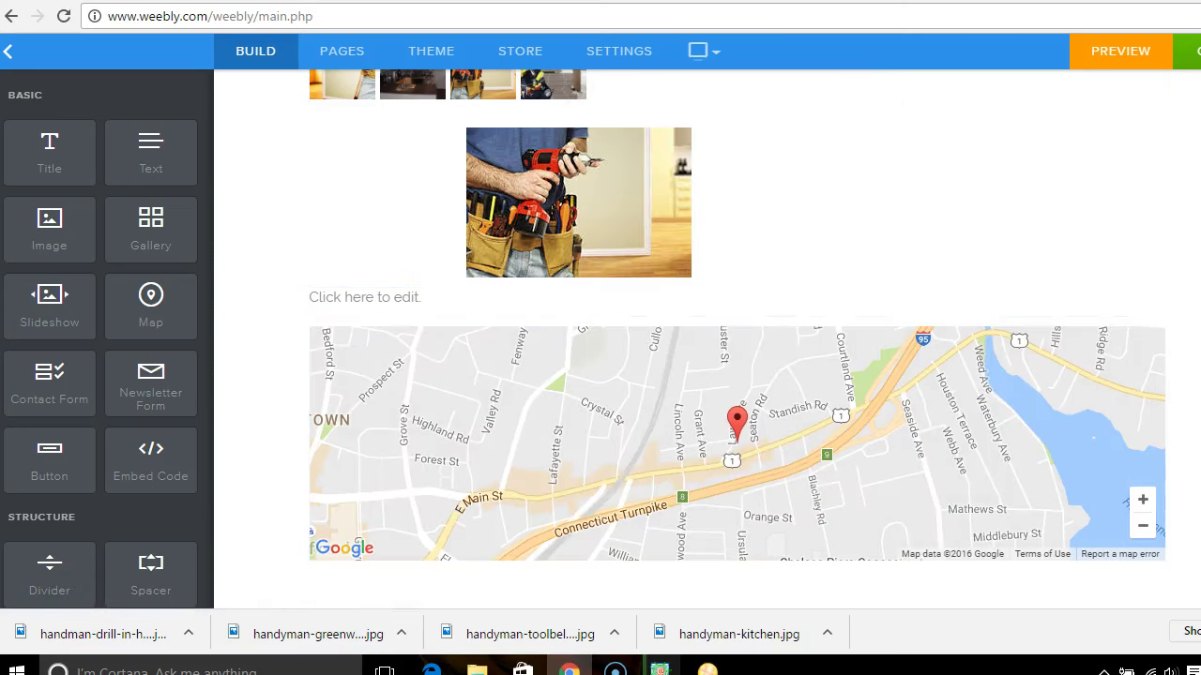
- Enter the caption "Our Location" in the empty text block above the map
scroll(737, 441, down, 3)
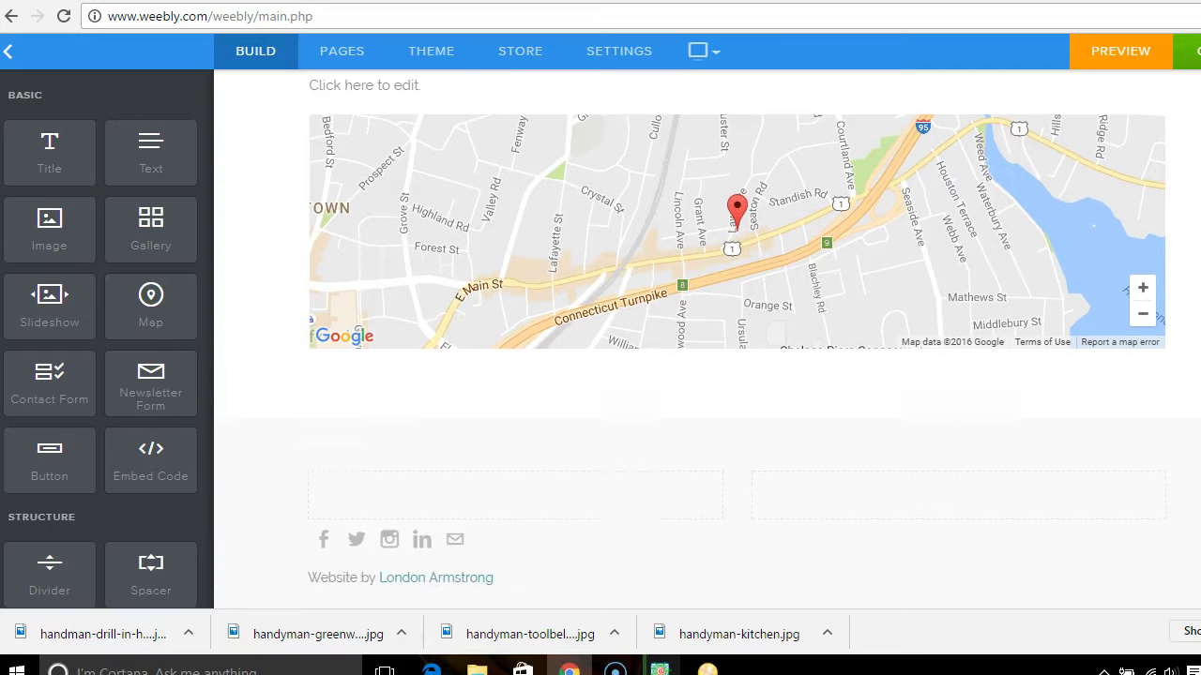
scroll(737, 441, up, 1)
click(430, 268)
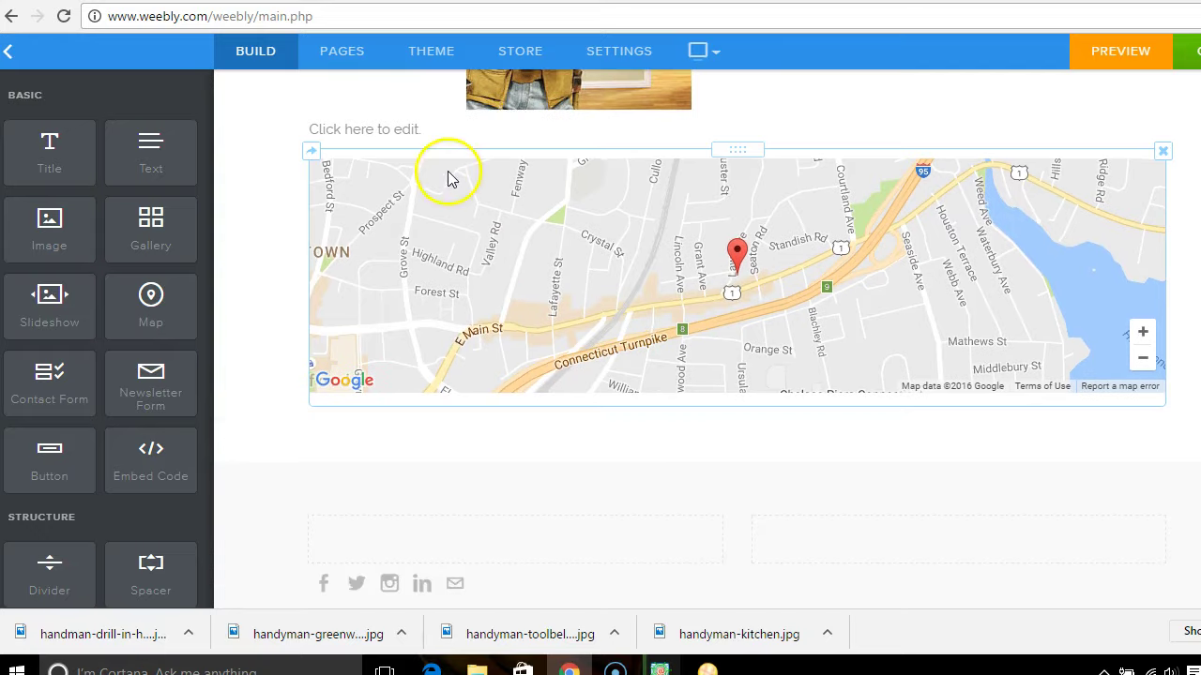
click(424, 129)
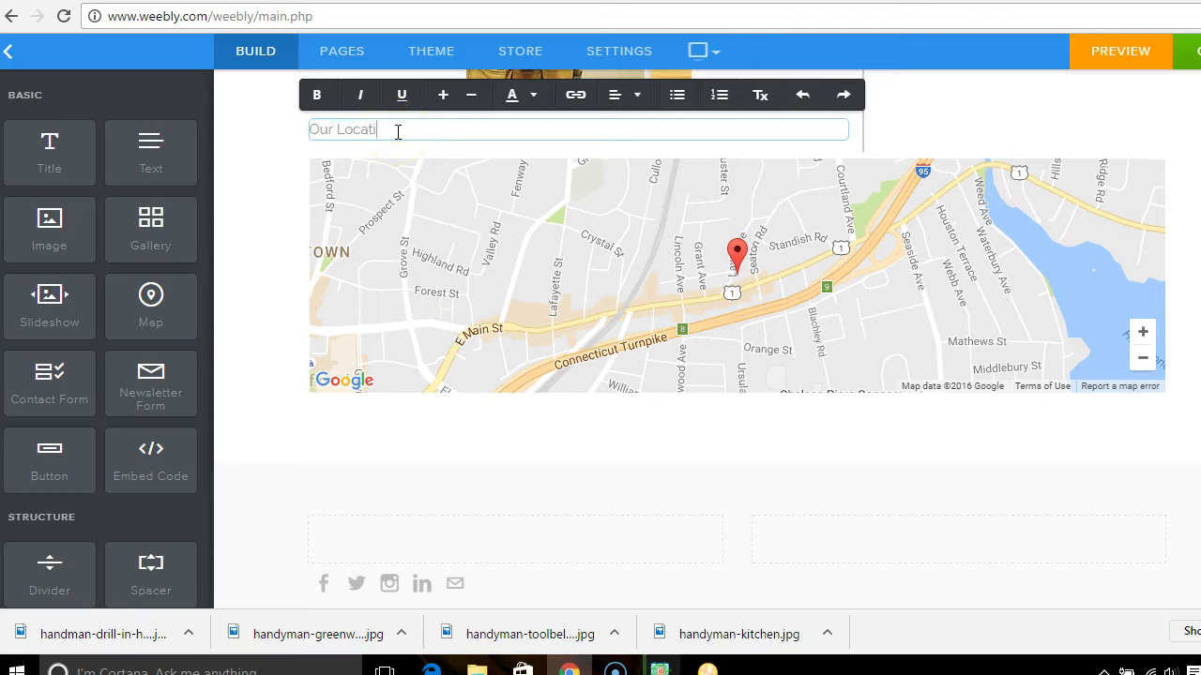
text(Our Location)
- Make the "Our Location" caption bold, one size larger and underlined
click(317, 95)
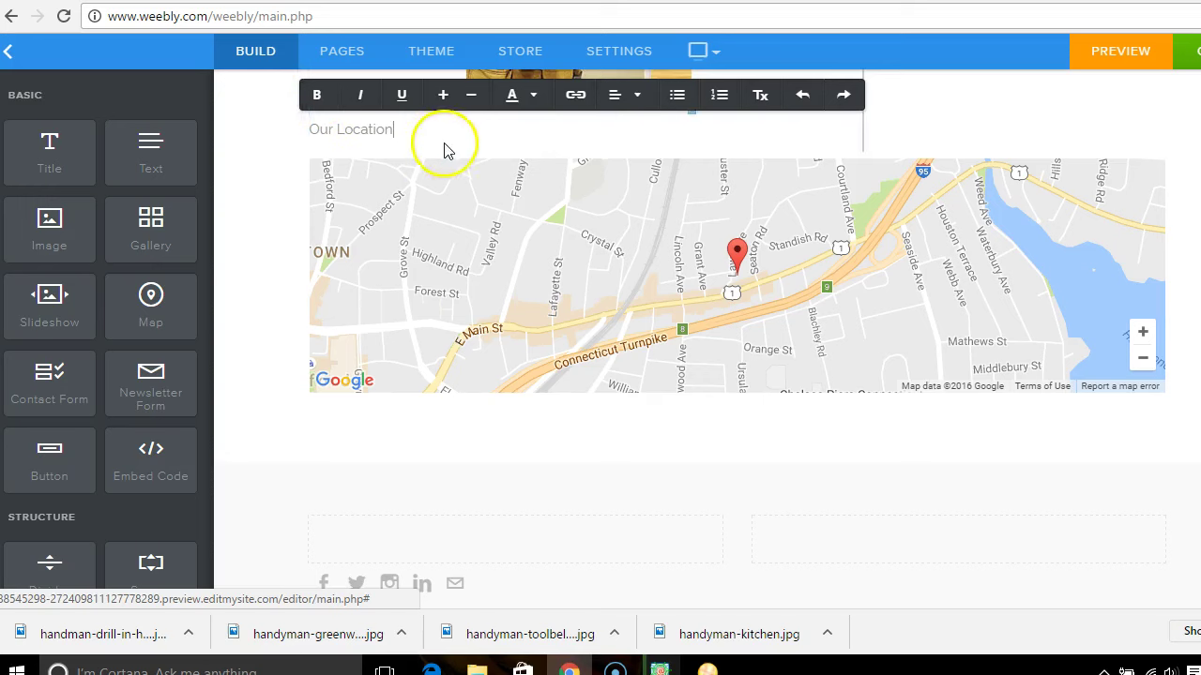
click(423, 136)
drag(338, 131, 319, 132)
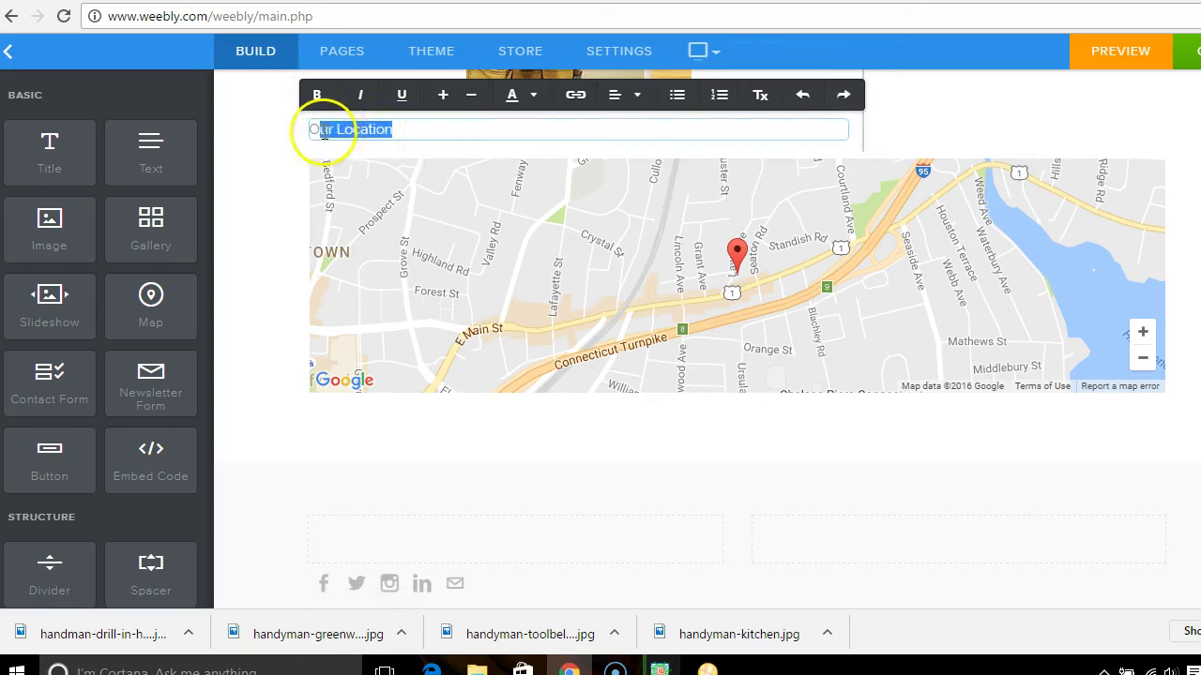
click(316, 94)
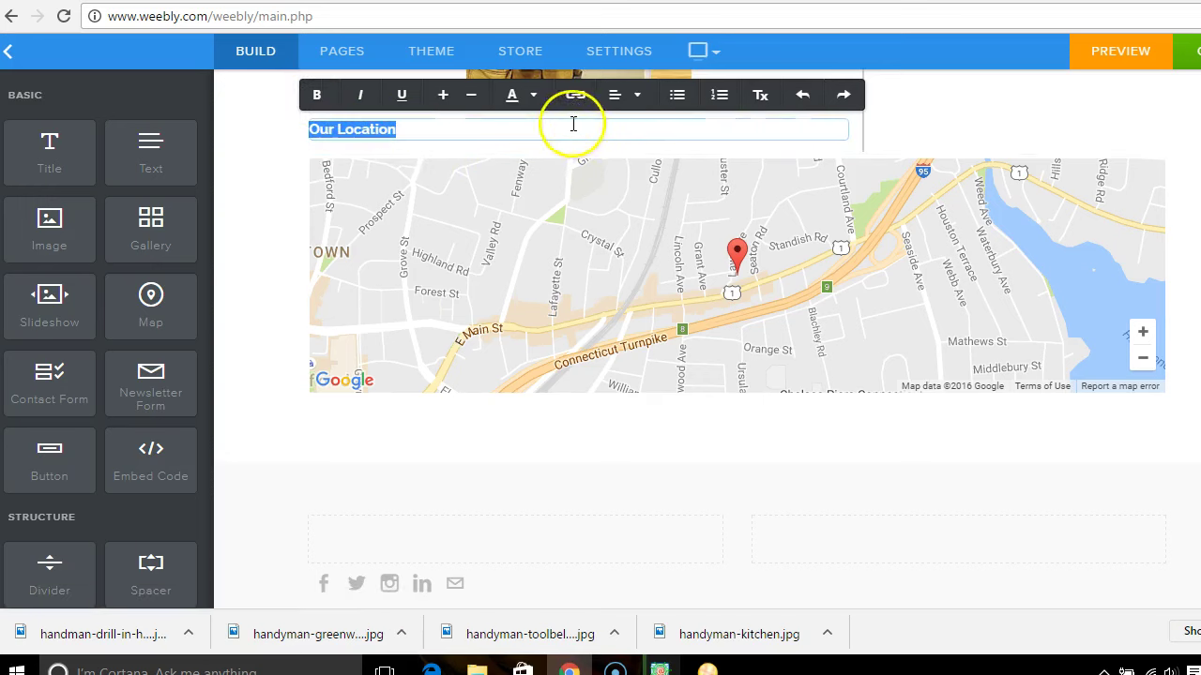
click(443, 95)
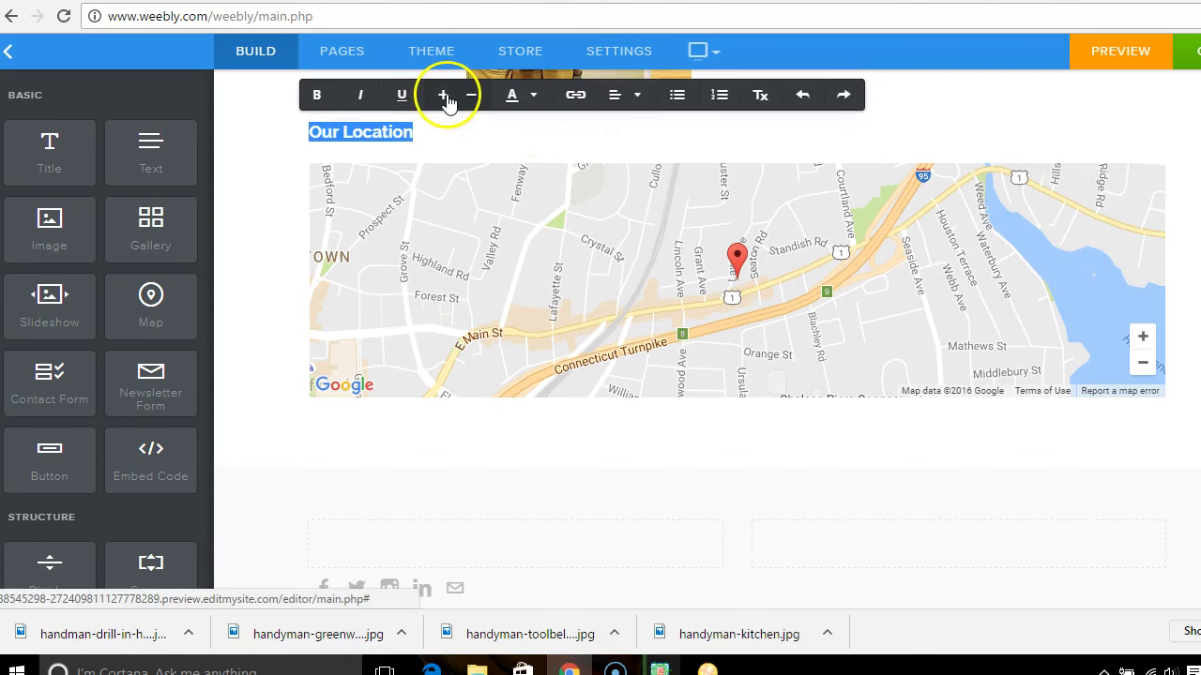
click(512, 101)
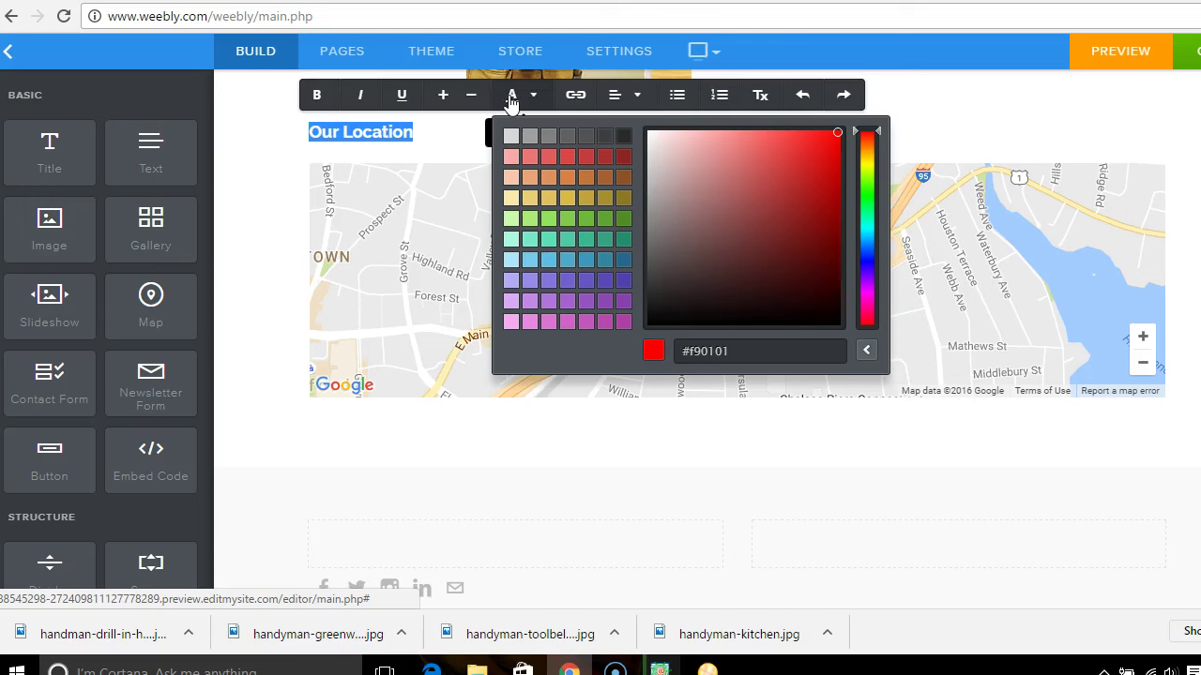
click(511, 101)
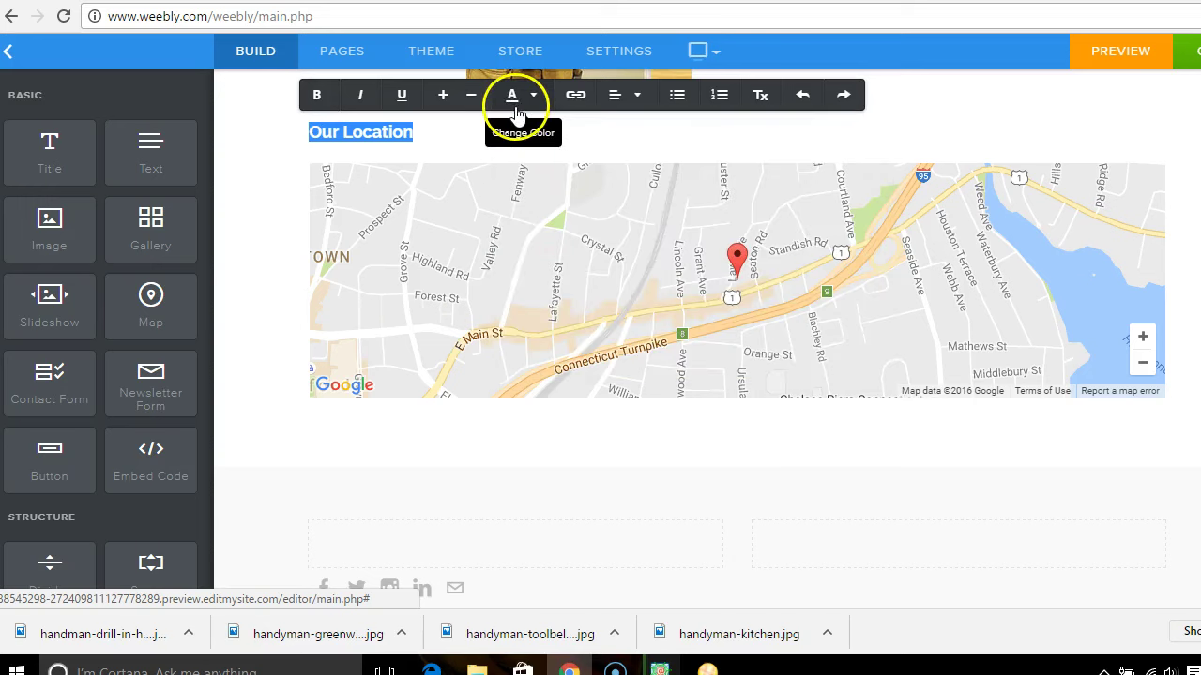
click(401, 103)
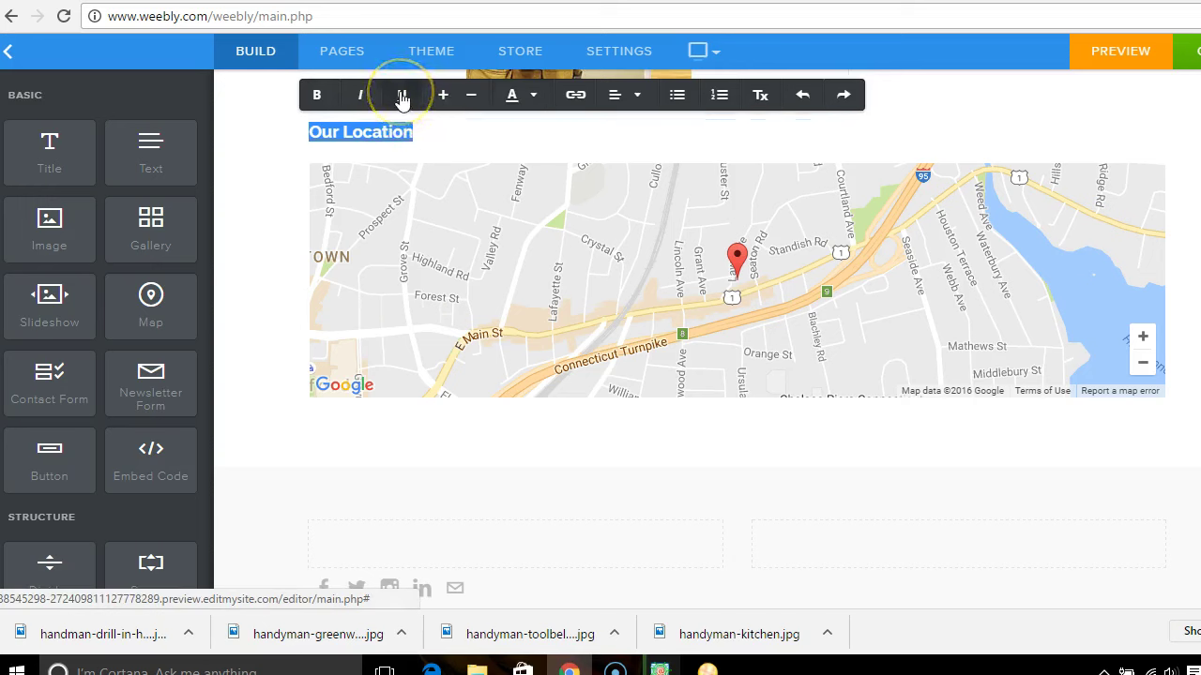
click(685, 524)
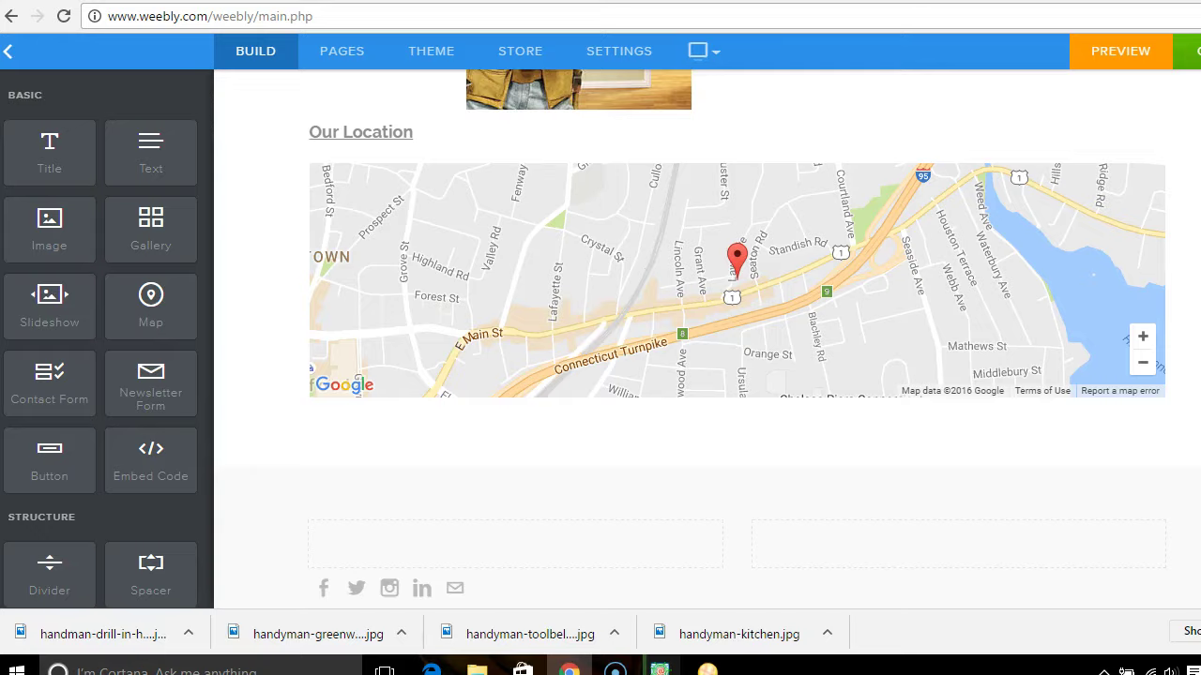
- Set the transition style of the slideshow below Carpentry Services to Slide after trying Mosaic, and play the slideshow
scroll(689, 338, up, 6)
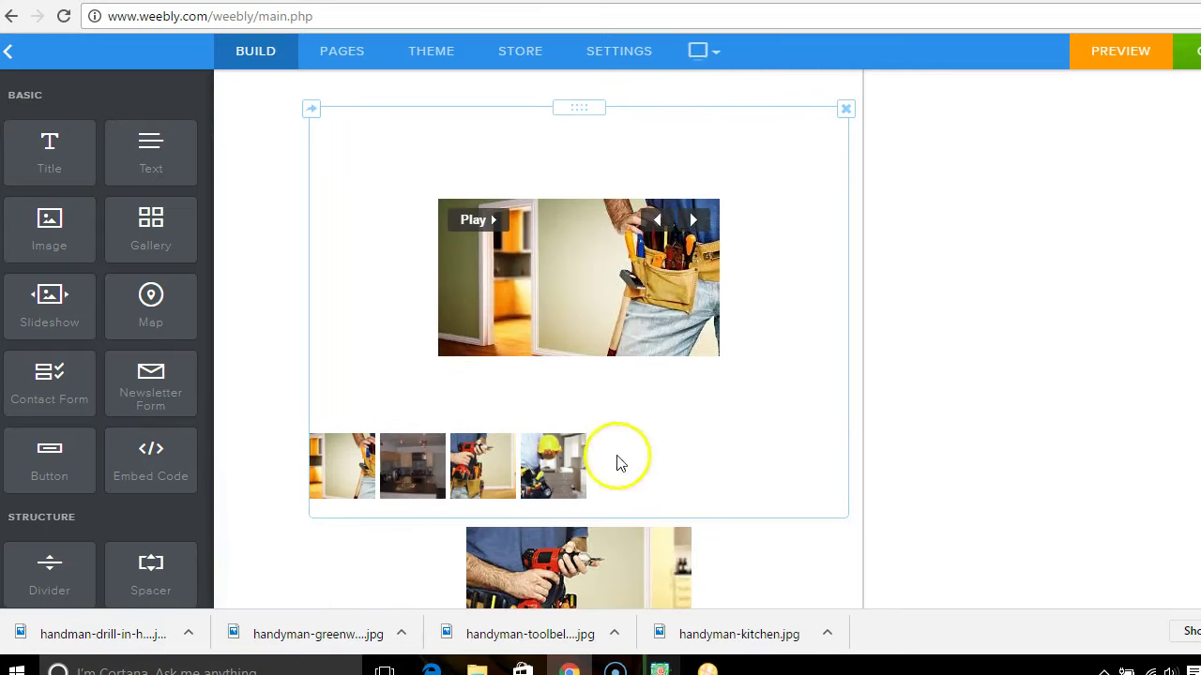
click(762, 349)
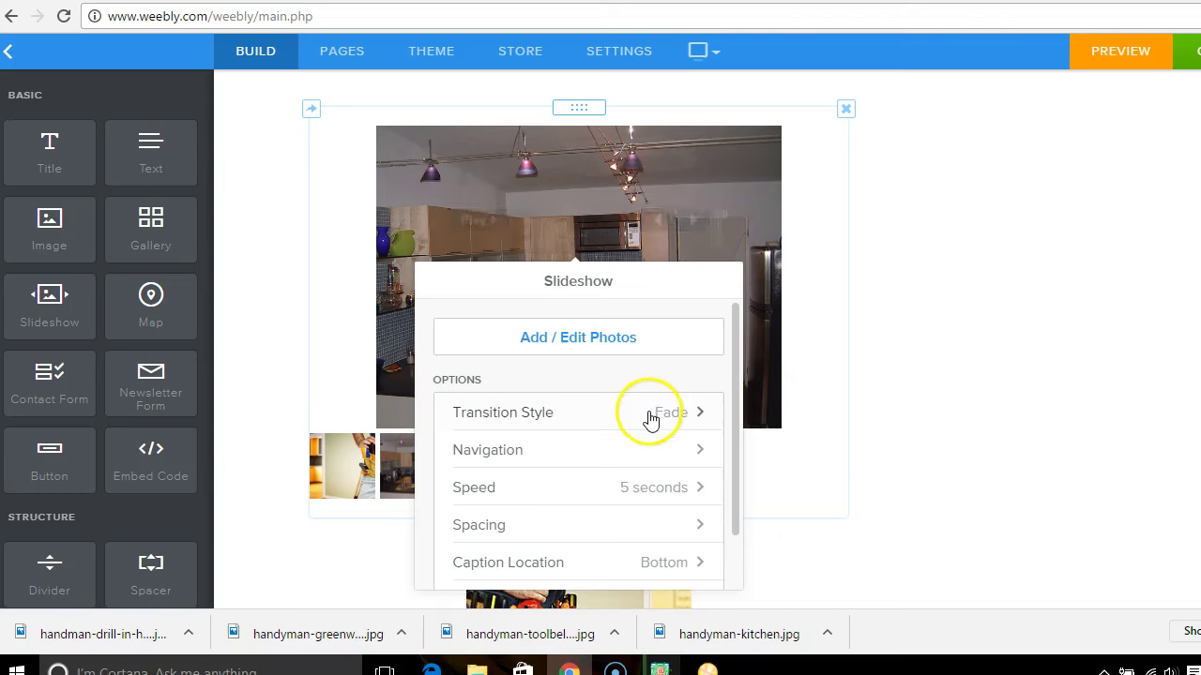
click(649, 419)
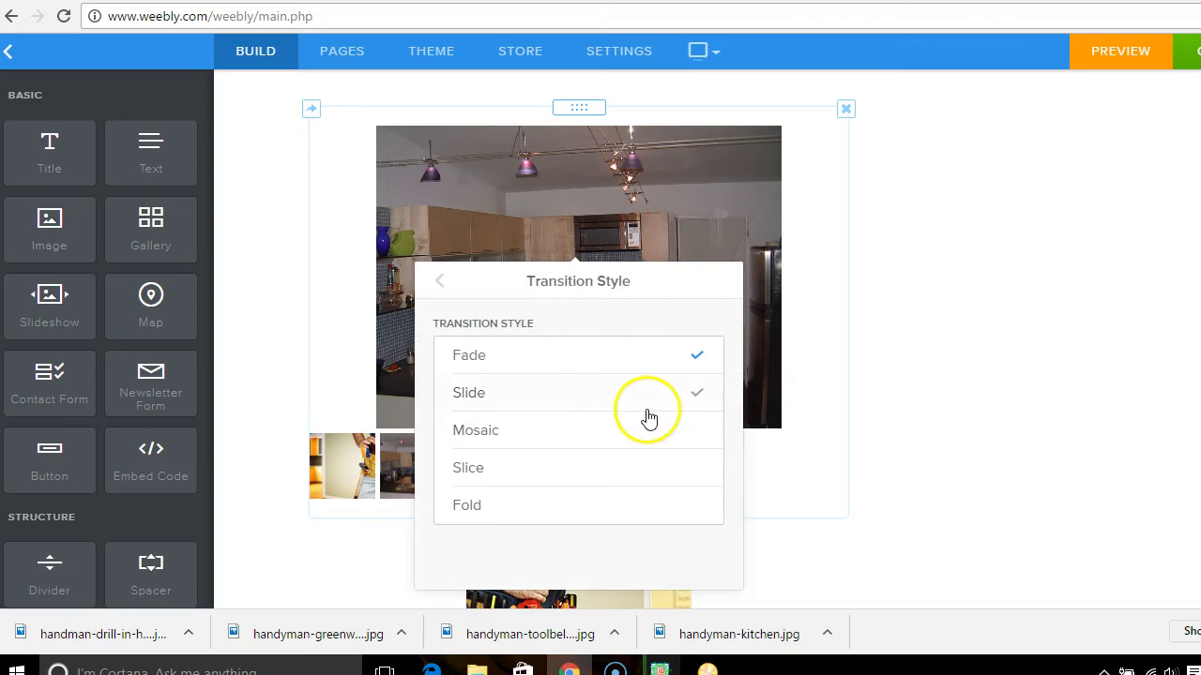
click(644, 403)
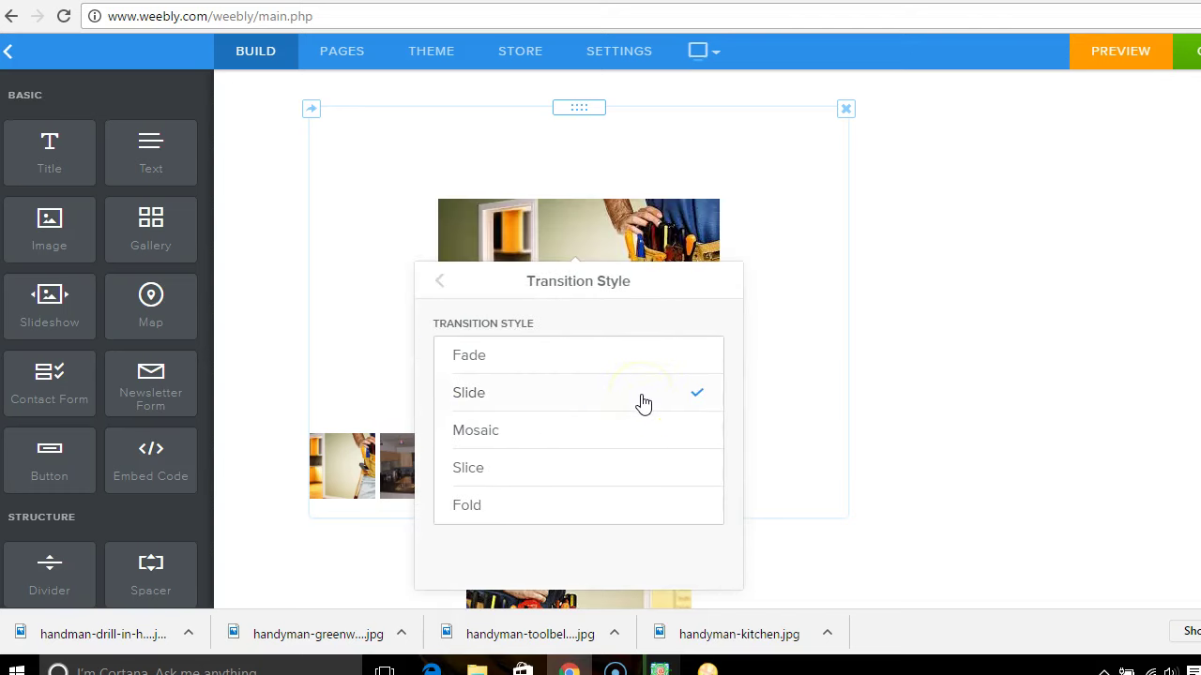
click(636, 428)
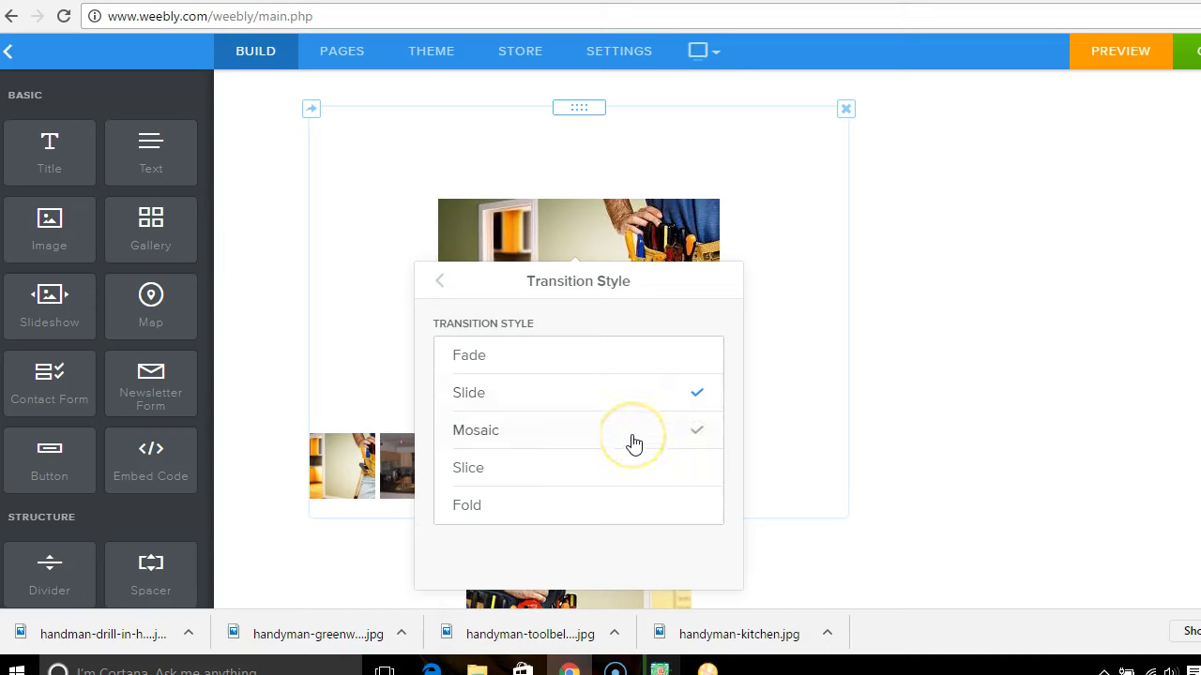
click(625, 406)
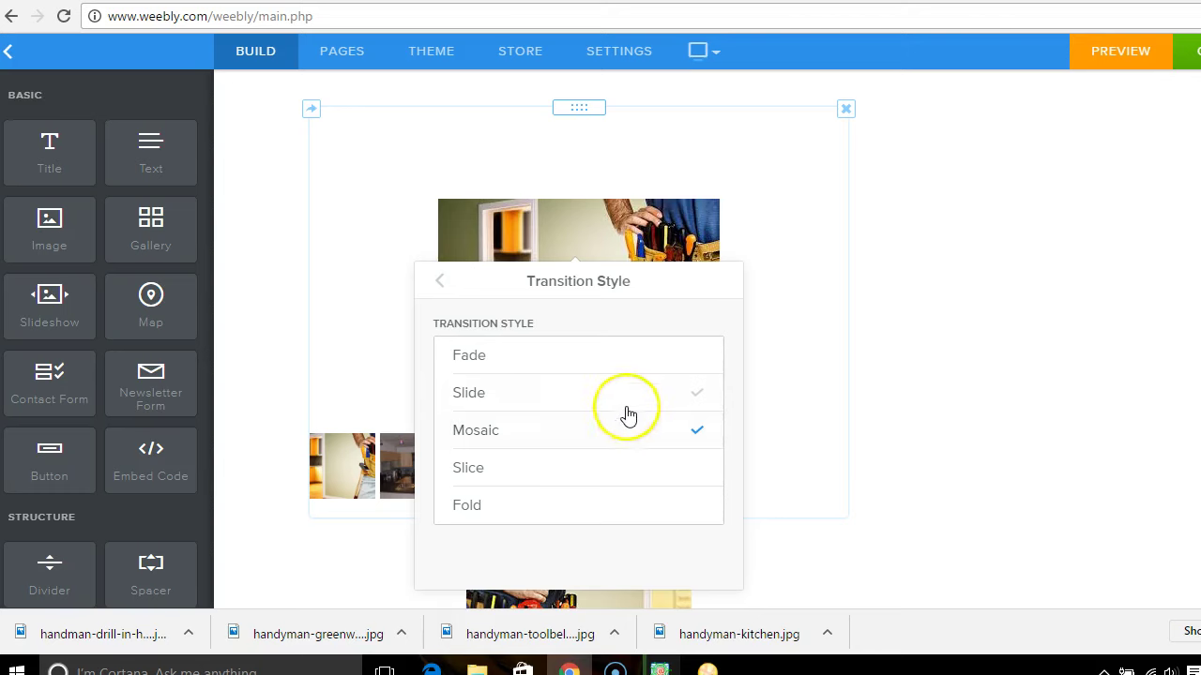
click(287, 341)
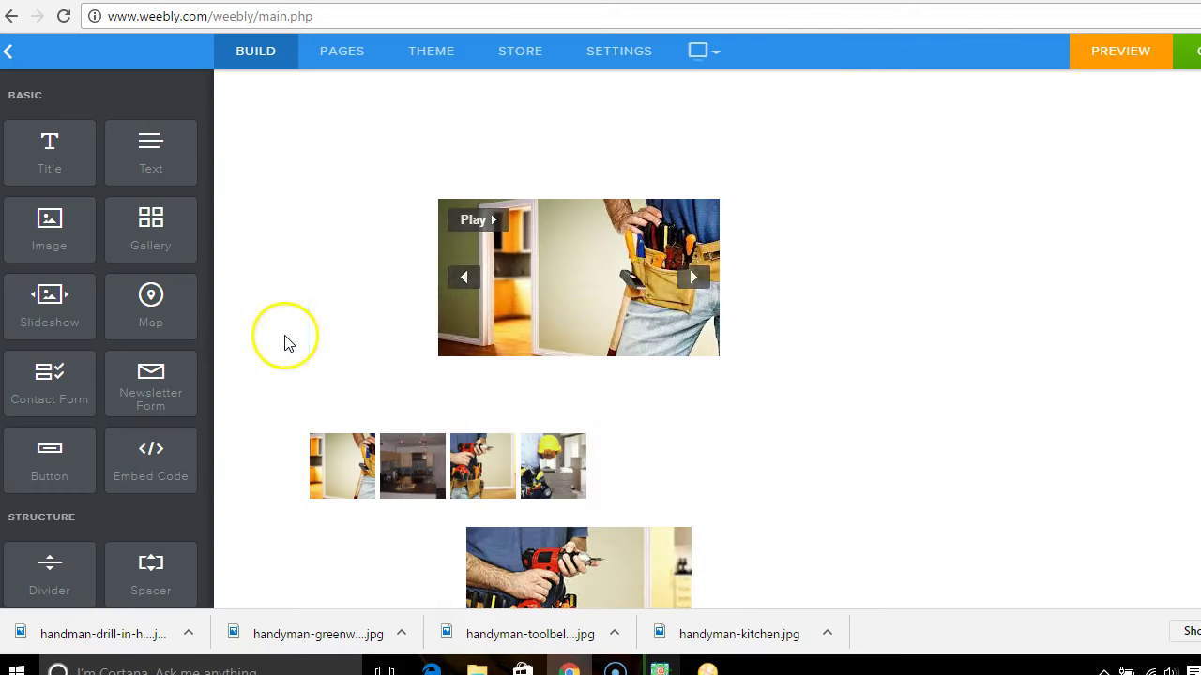
click(483, 225)
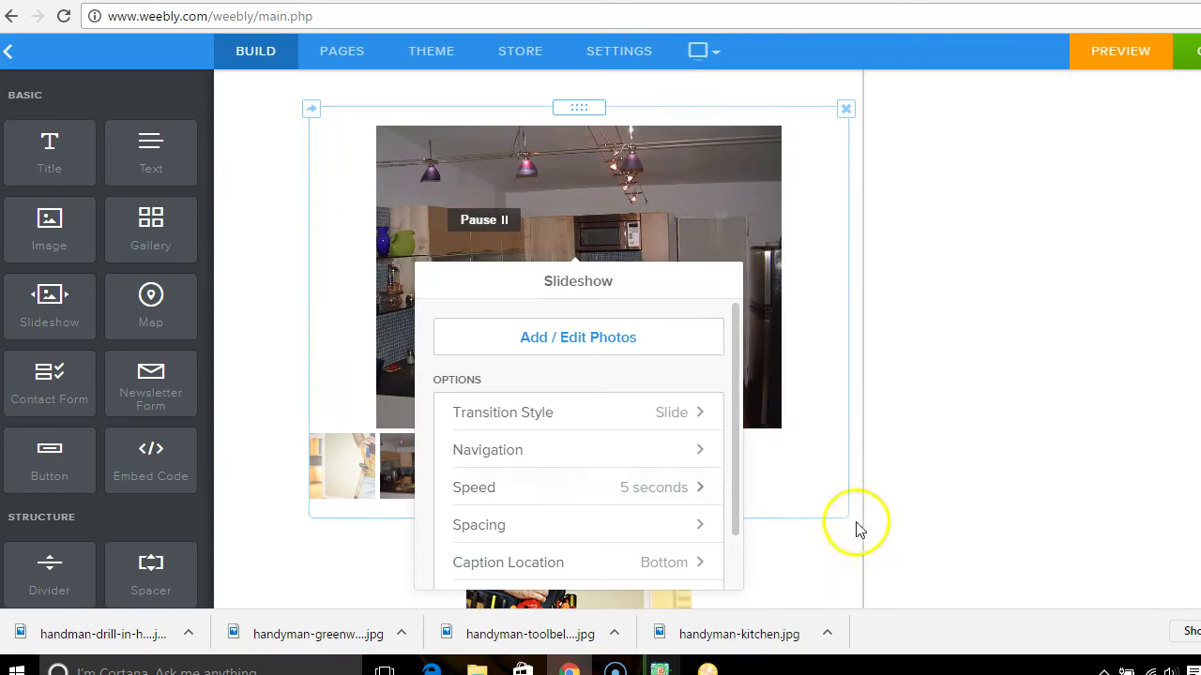
click(901, 528)
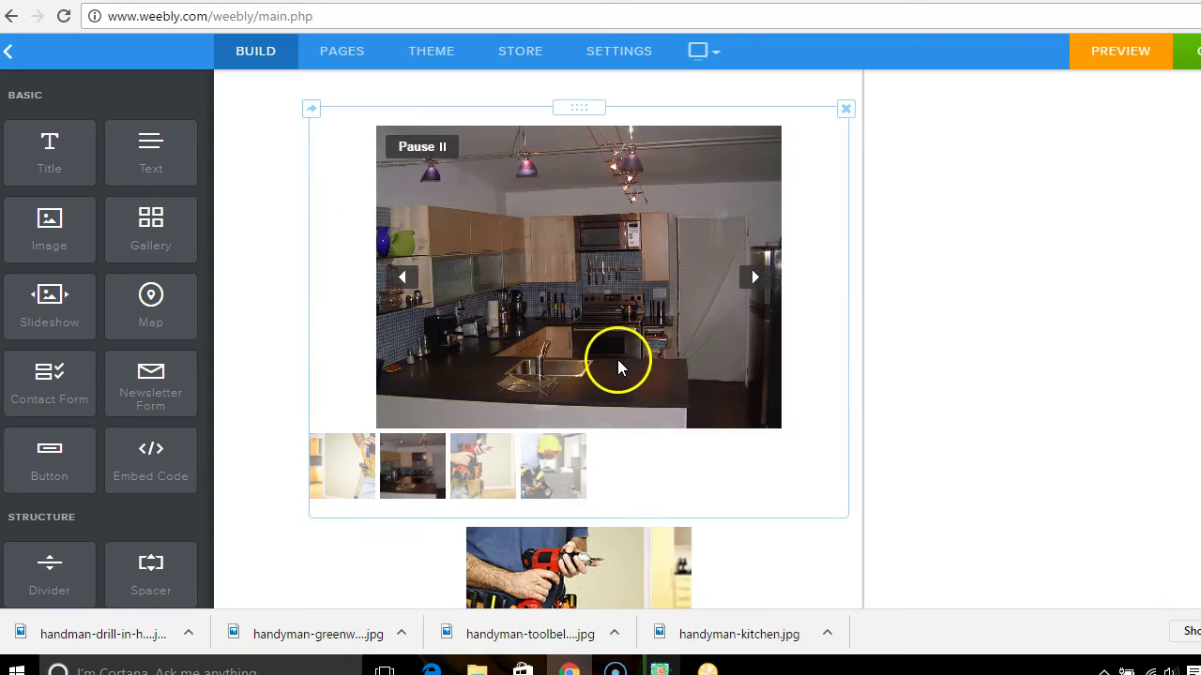
- Set the slideshow's speed to 3 seconds and play it to check the timing
click(616, 361)
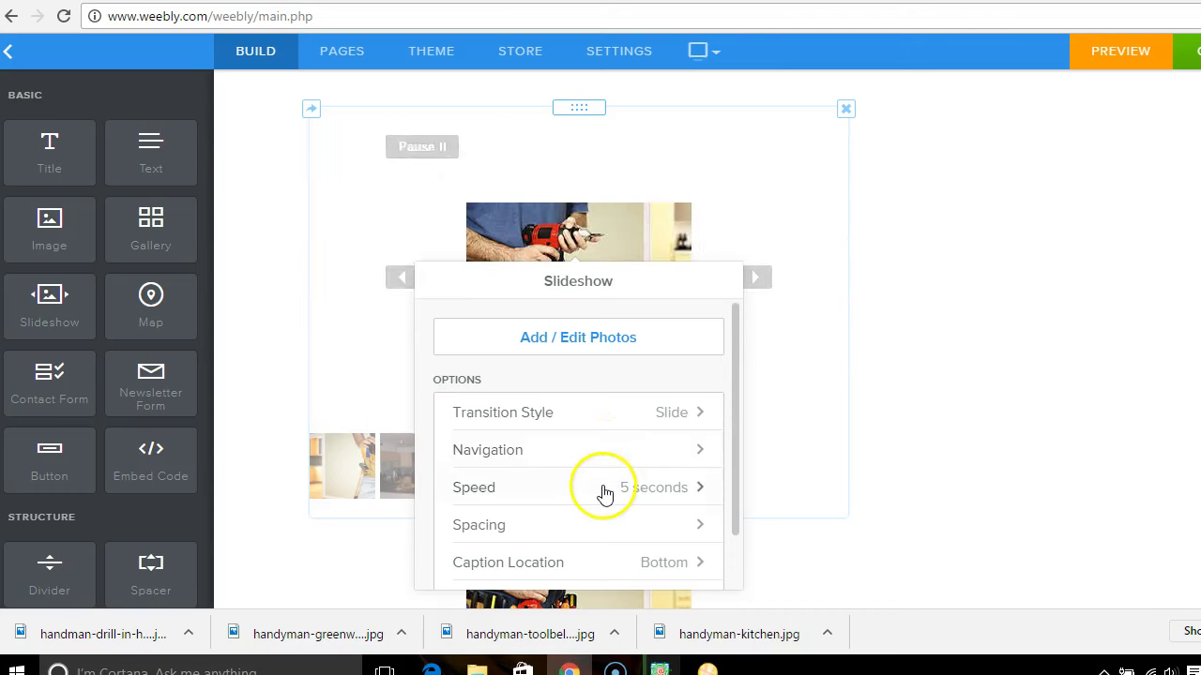
click(602, 492)
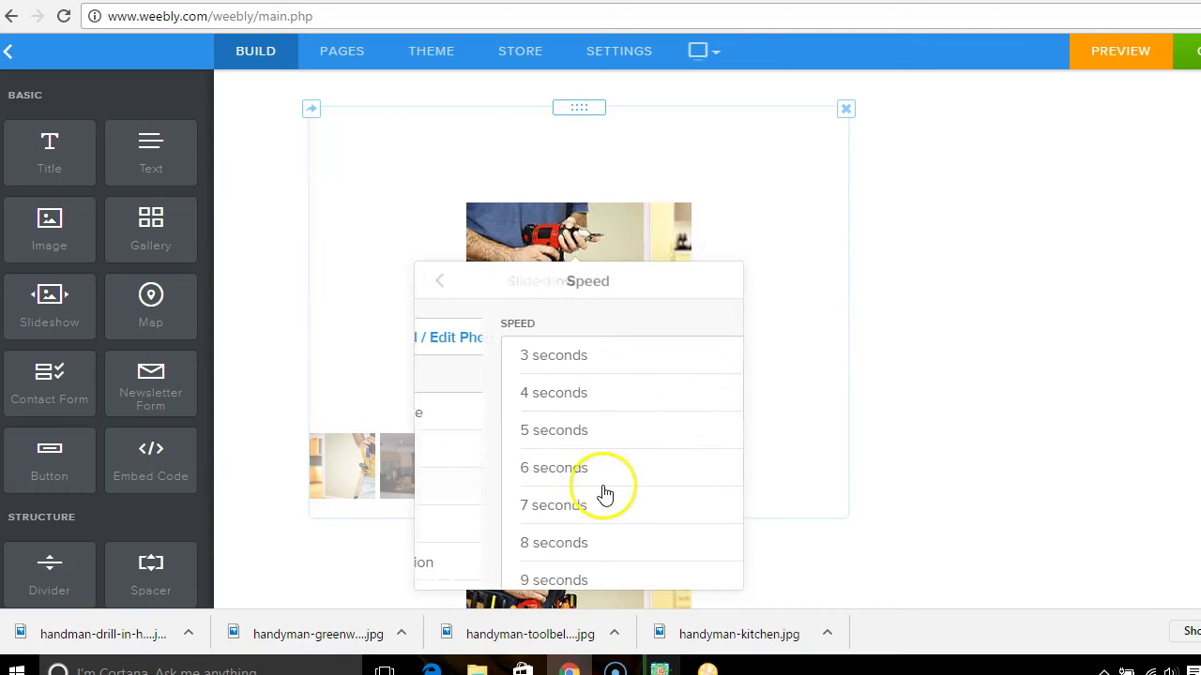
click(591, 405)
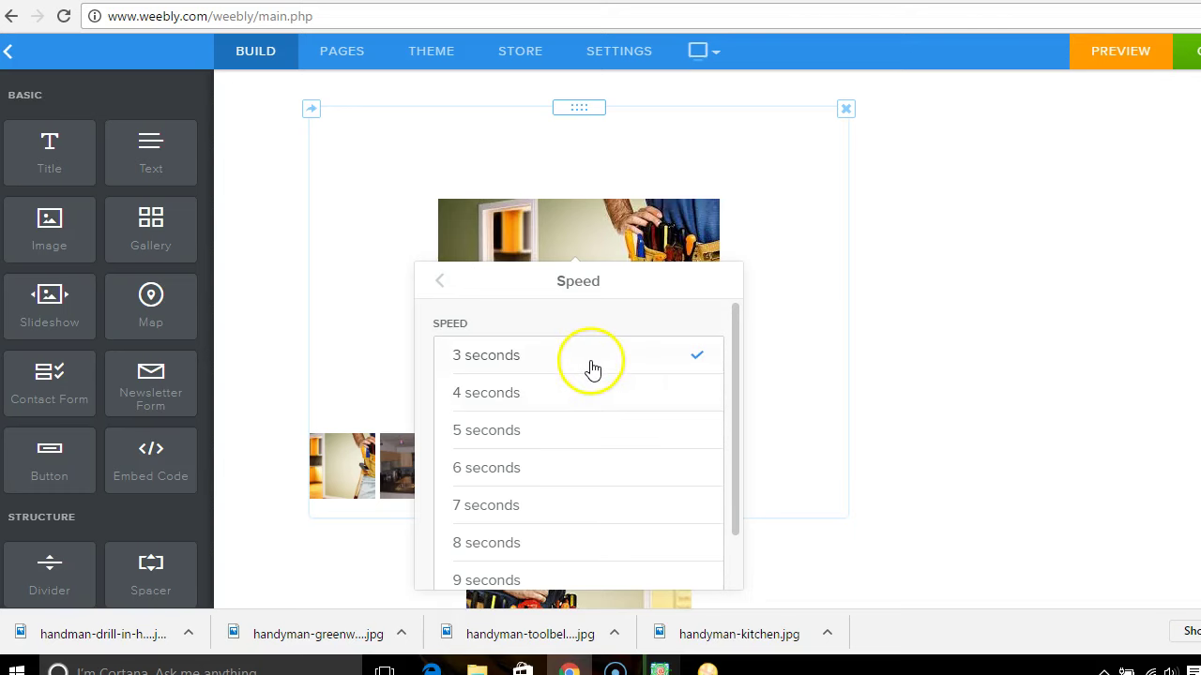
click(992, 432)
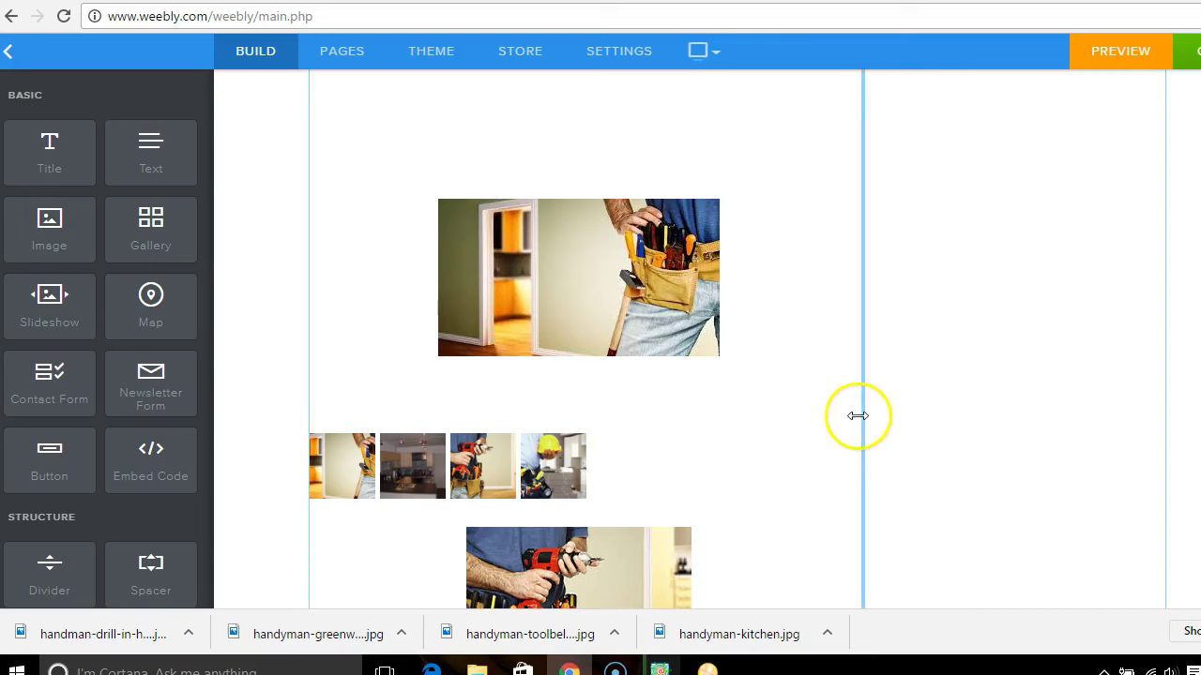
click(486, 226)
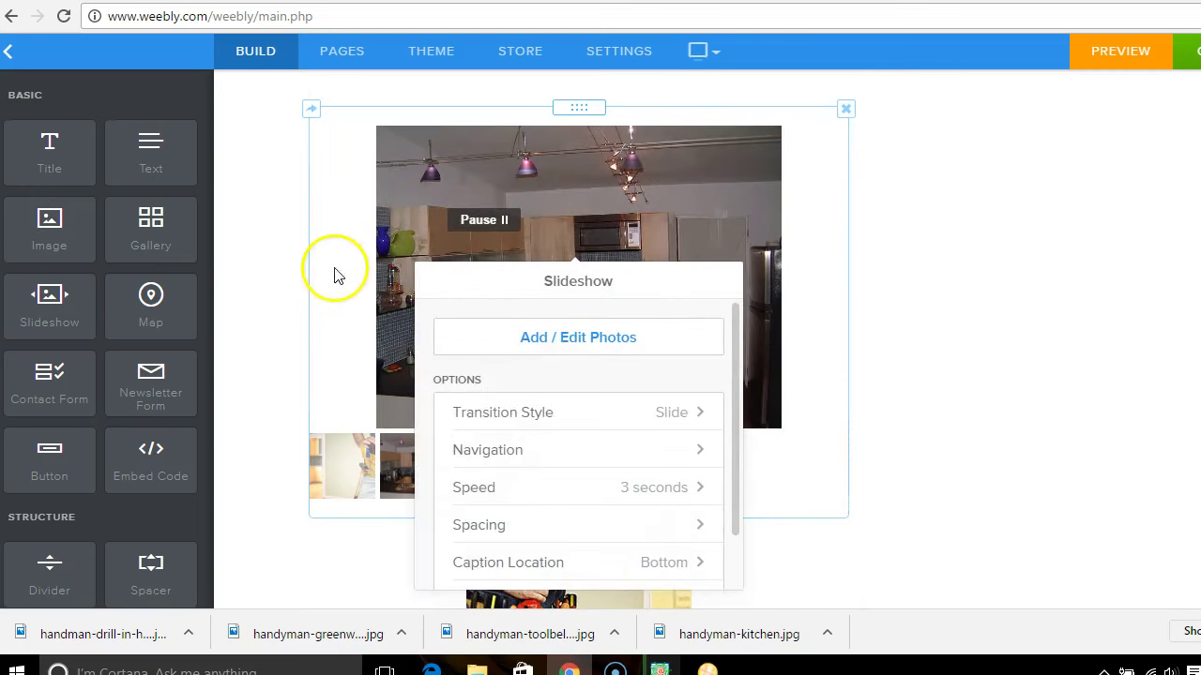
click(248, 332)
mouse_move(664, 277)
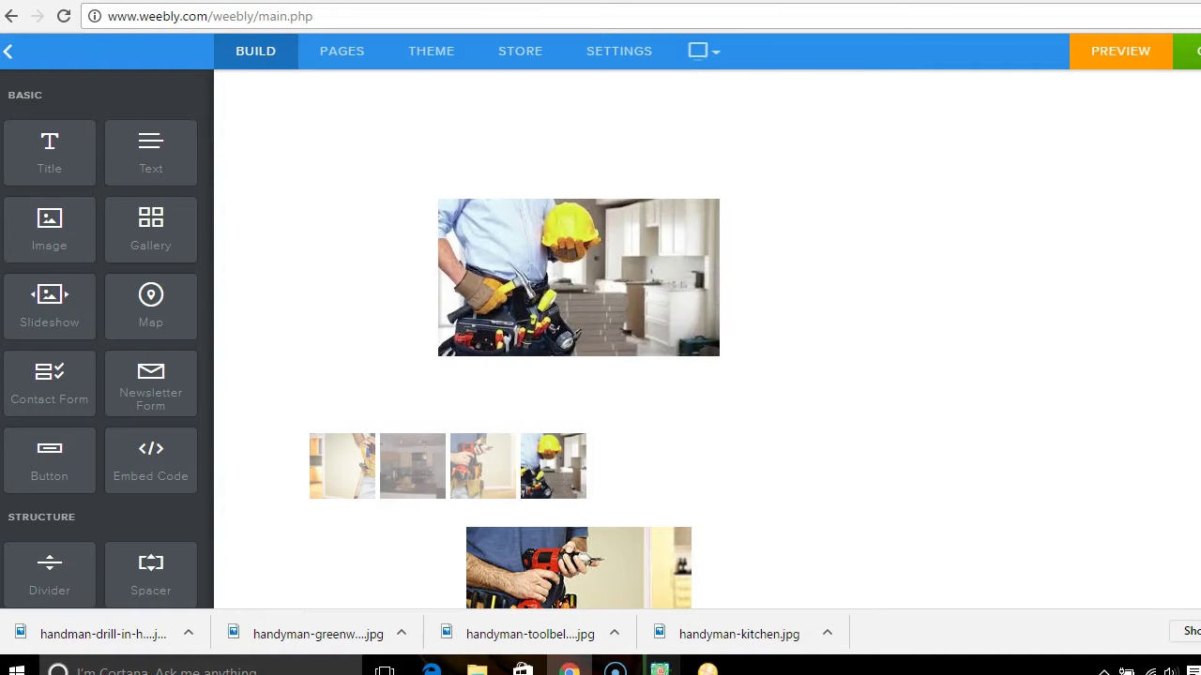
- Review the page from the map up to the site title, and compare it with the Website Preview page
scroll(690, 337, down, 3)
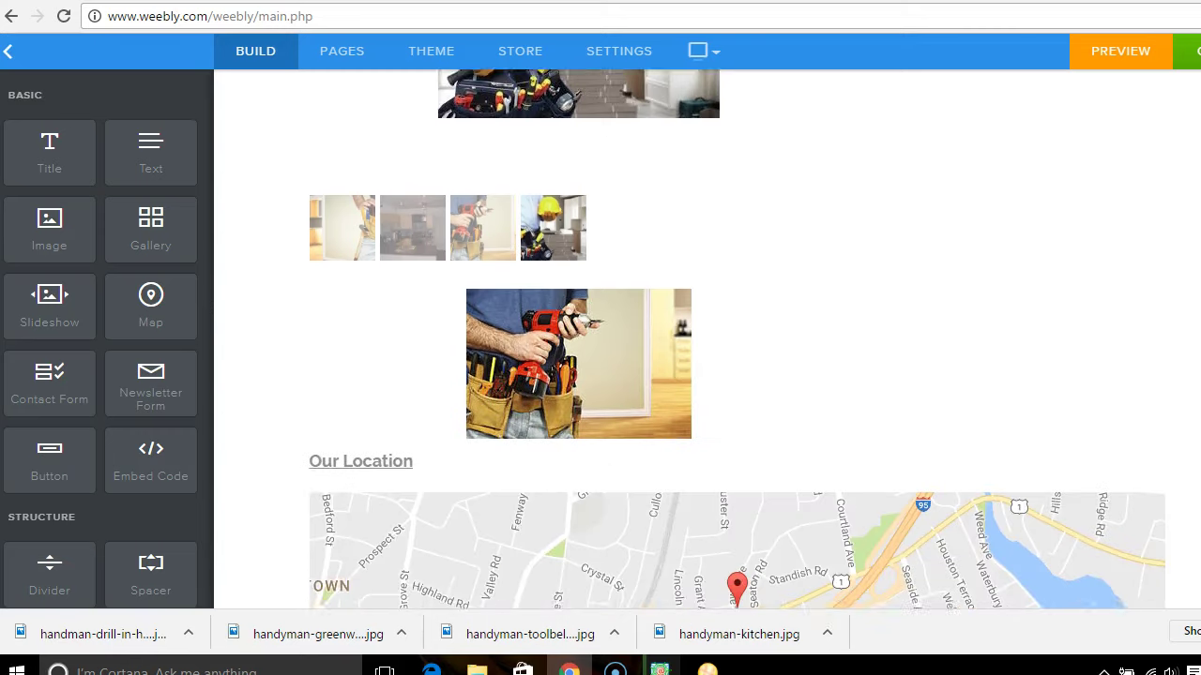
scroll(689, 338, up, 4)
scroll(601, 337, up, 5)
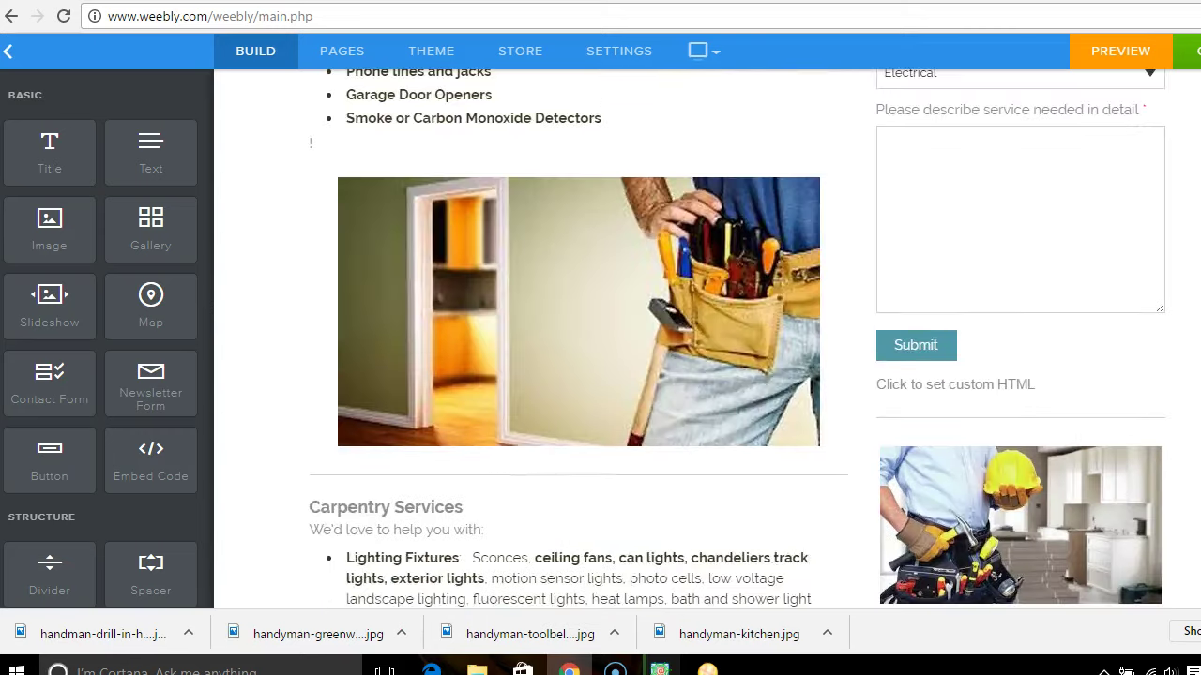
scroll(736, 341, up, 5)
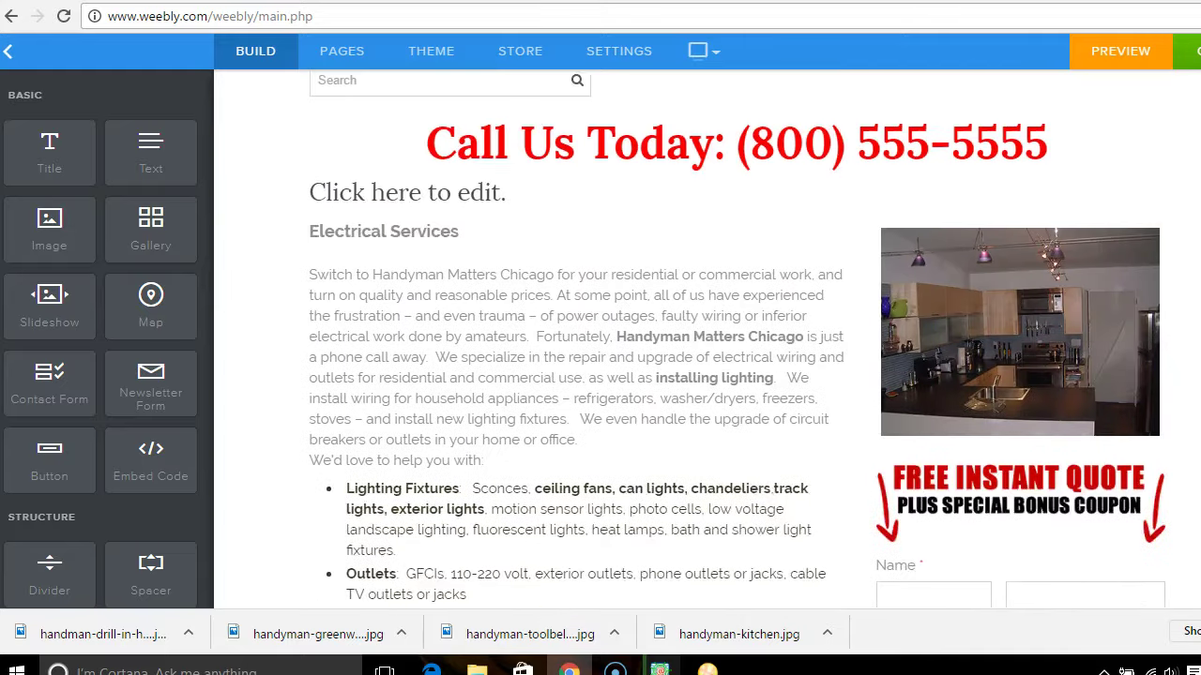
scroll(736, 342, up, 1)
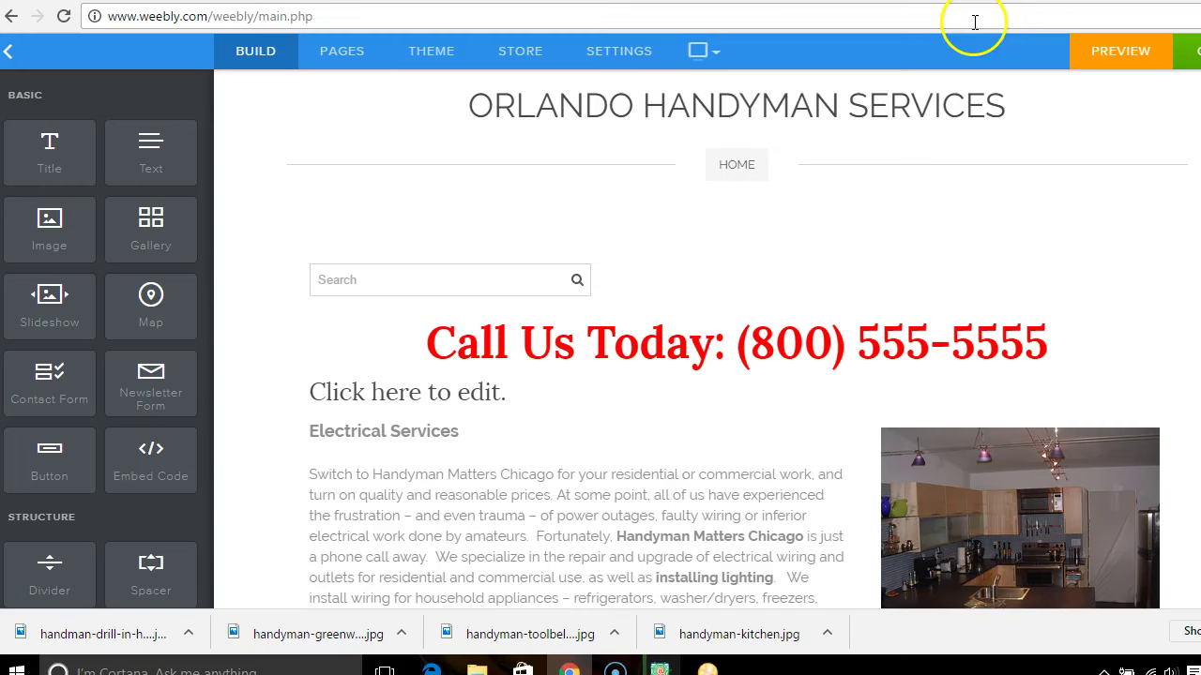
key(ctrl+Tab)
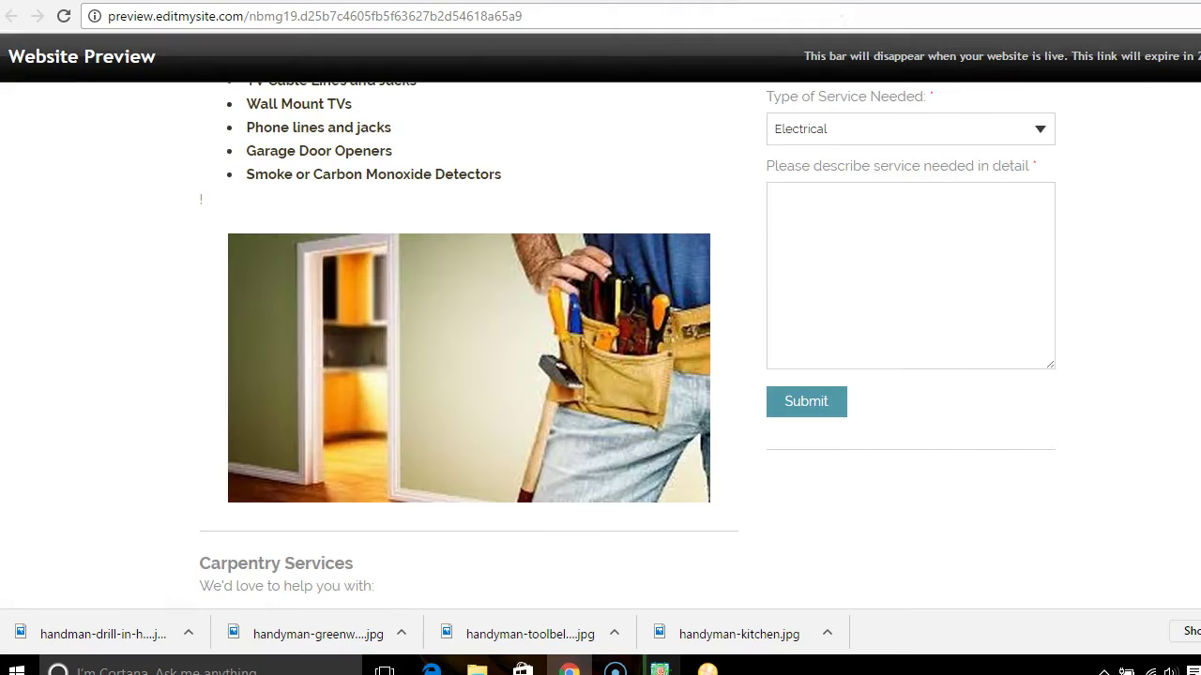
scroll(601, 347, down, 1)
scroll(601, 347, up, 8)
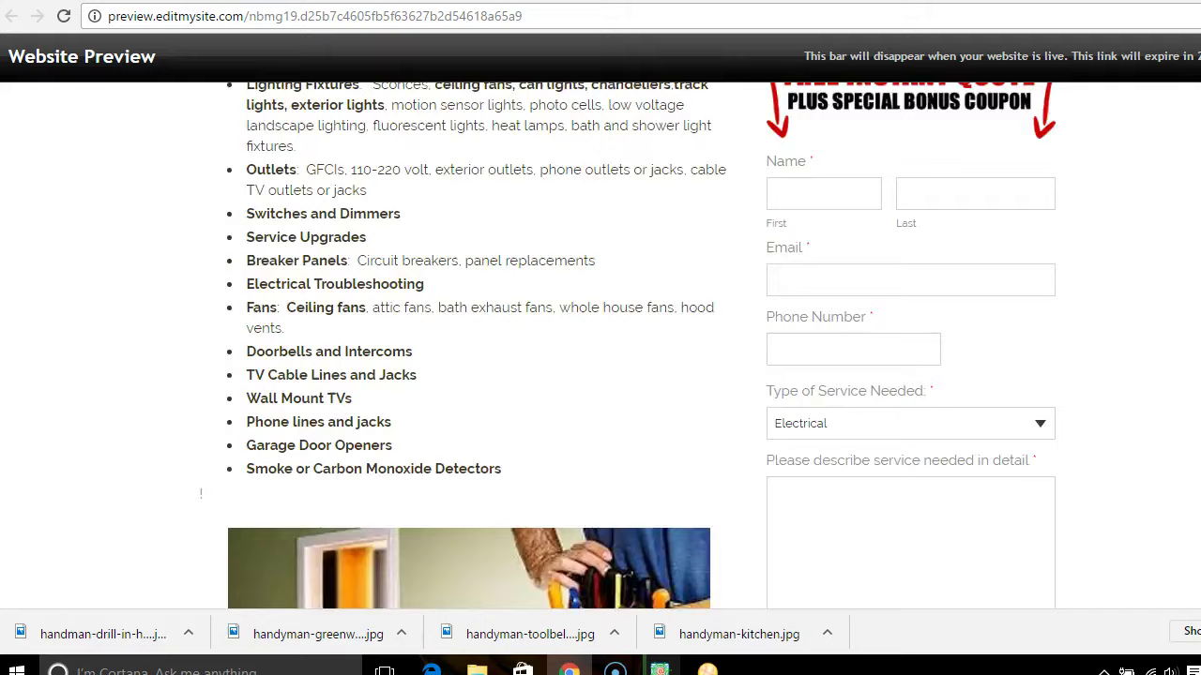
click(1129, 20)
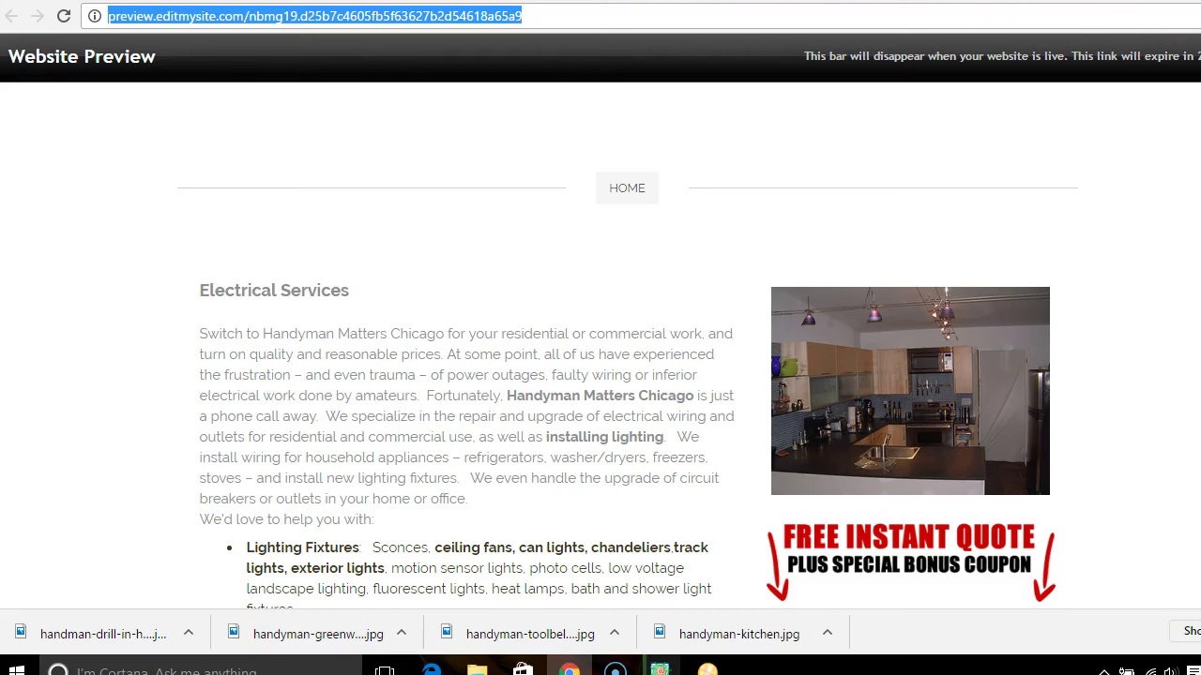
click(1191, 234)
scroll(626, 375, down, 1)
scroll(626, 376, up, 1)
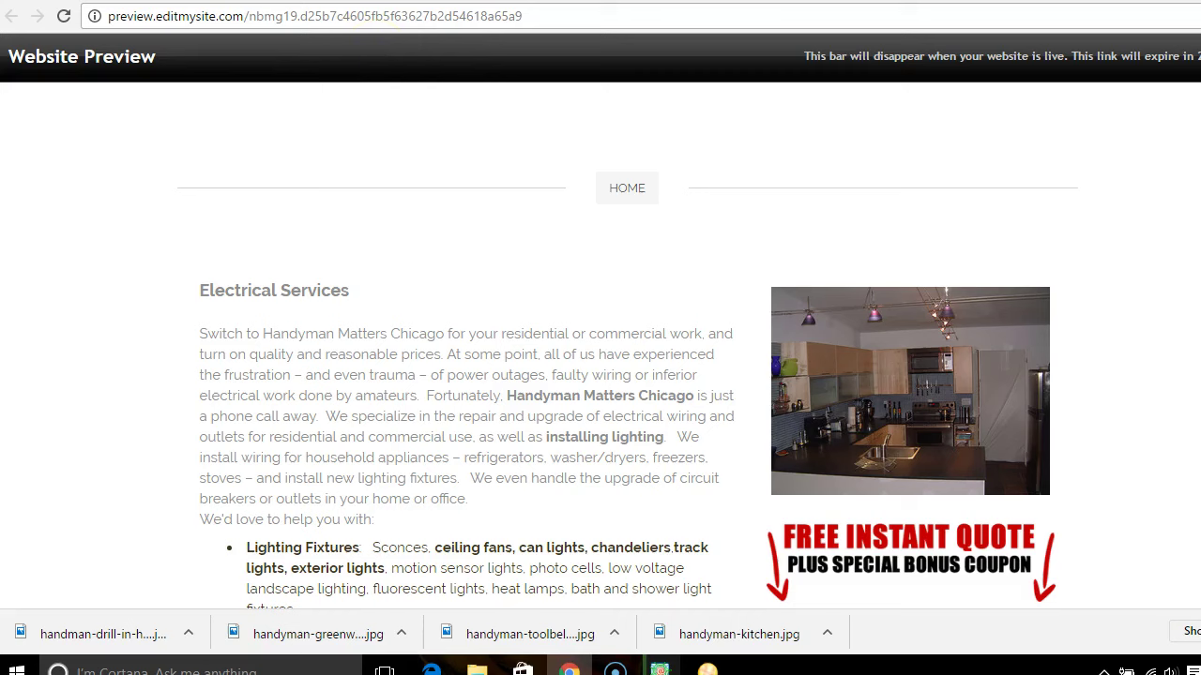
click(719, 0)
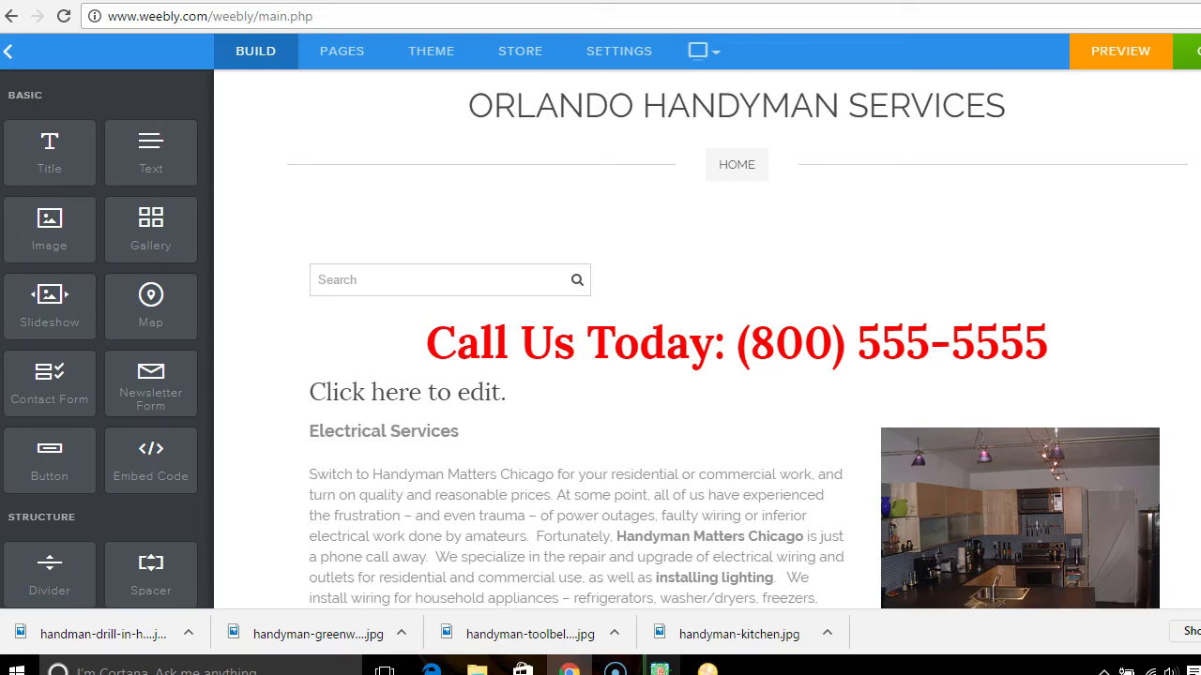
mouse_move(480, 122)
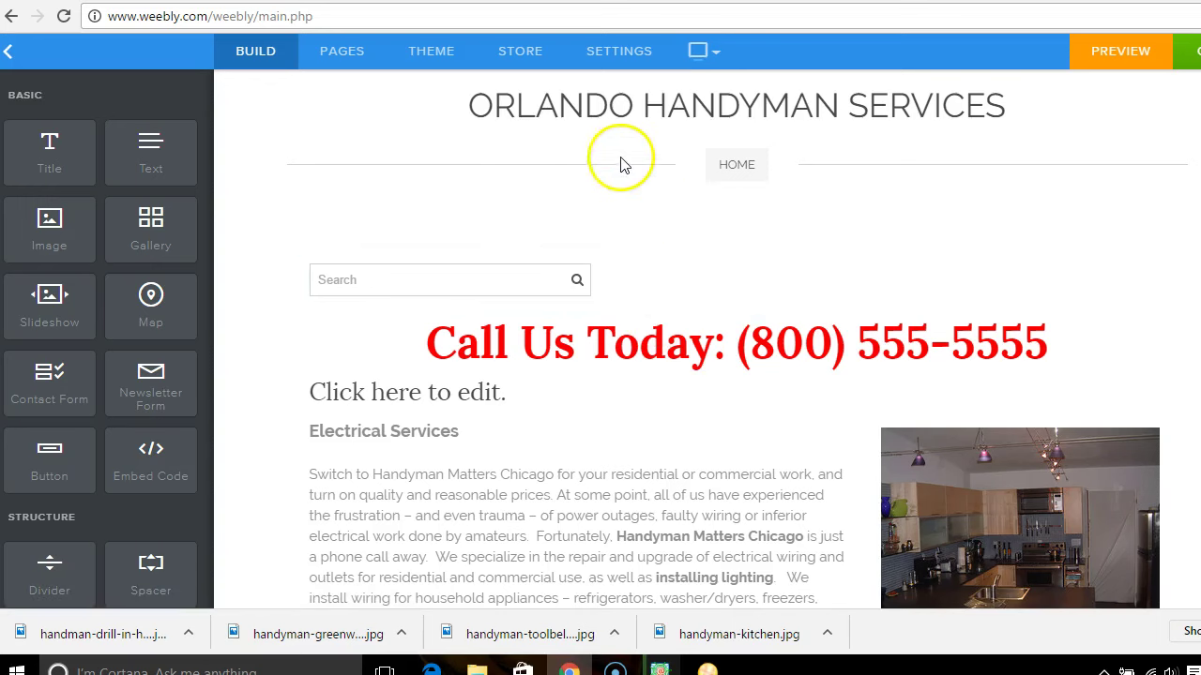
mouse_move(608, 120)
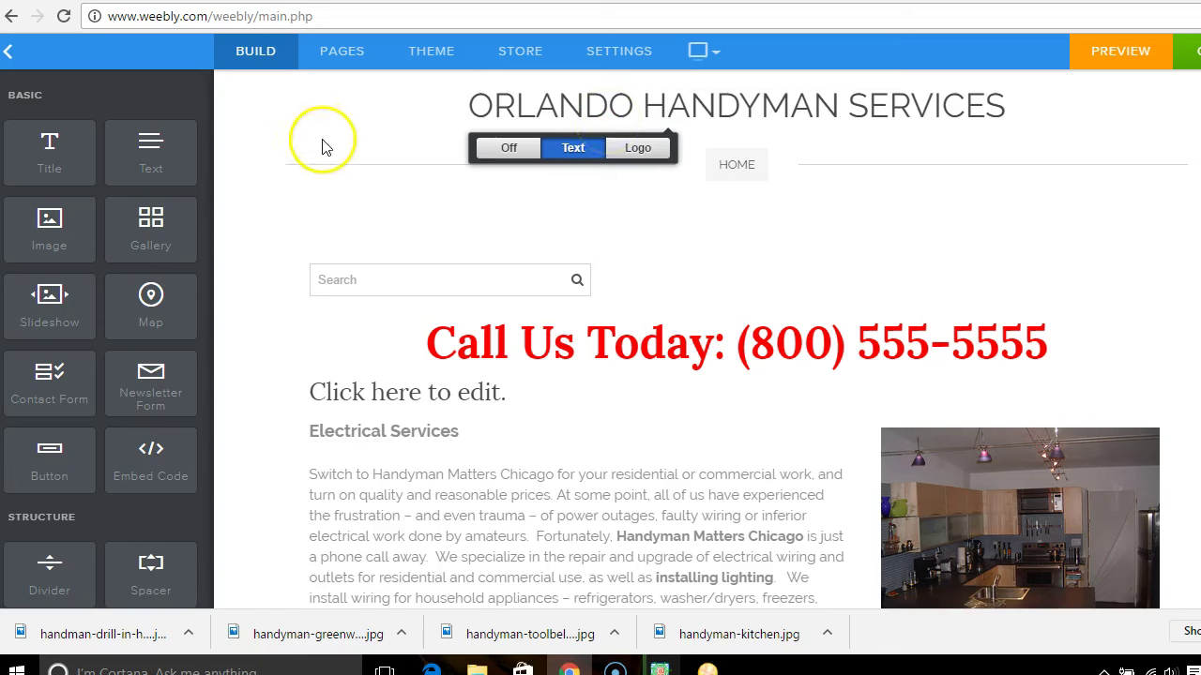
- Make a copy of the Home page from its page settings
click(340, 59)
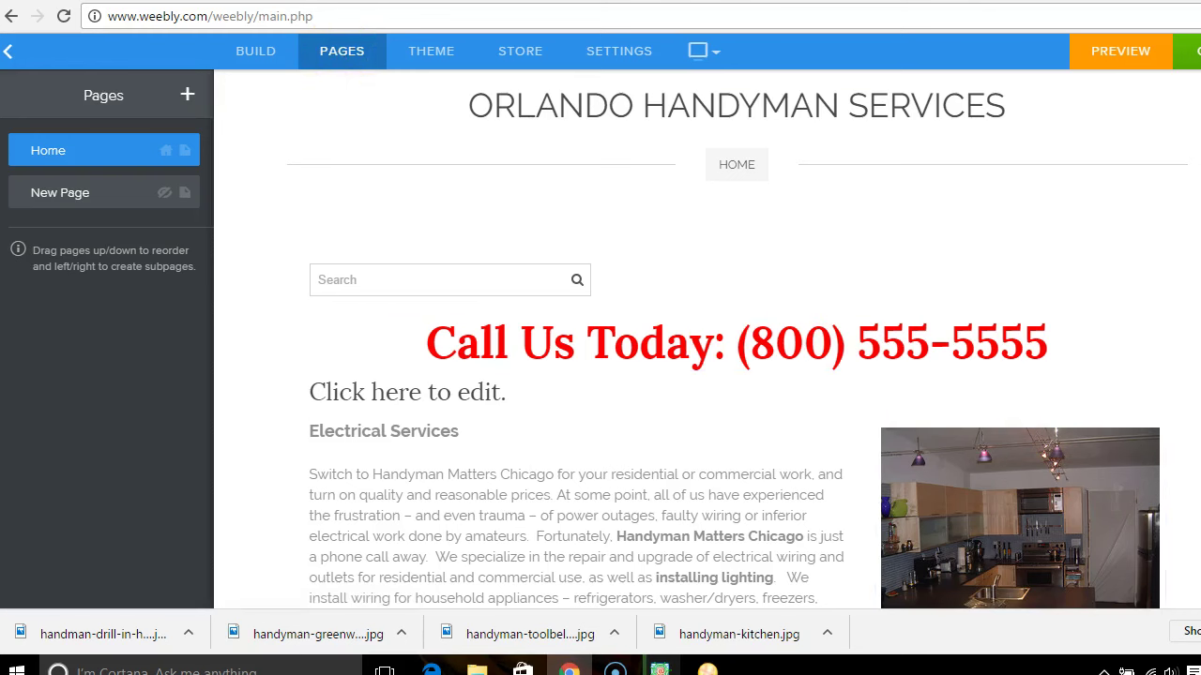
scroll(737, 346, down, 5)
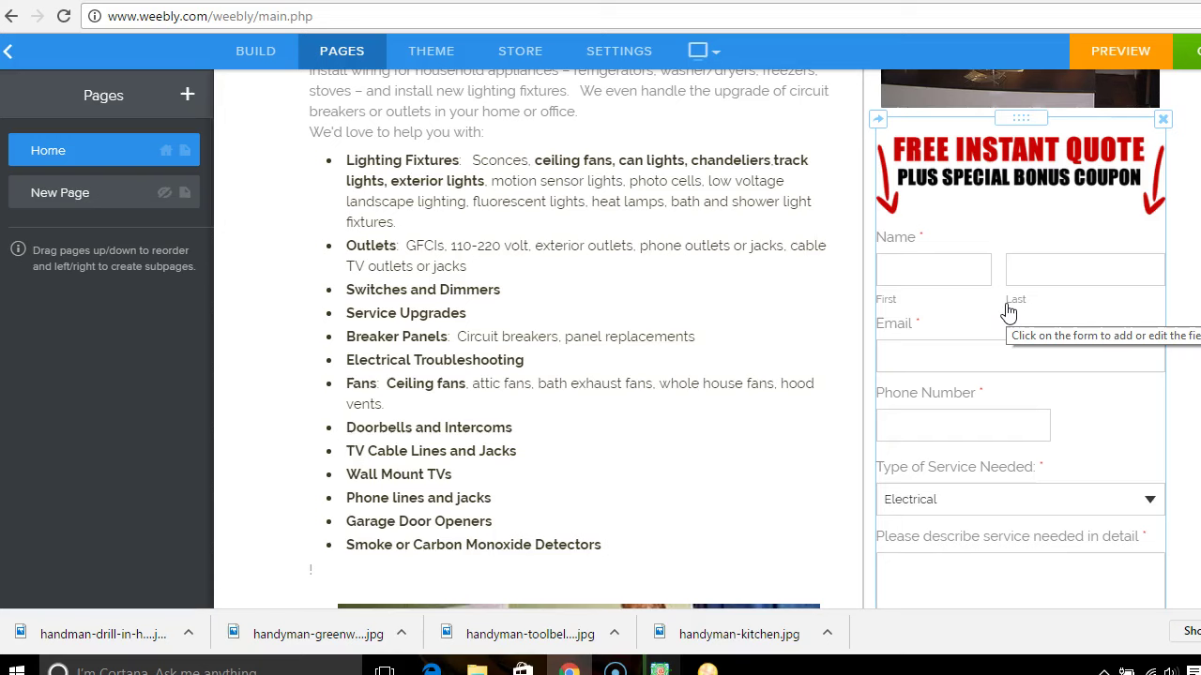
click(74, 173)
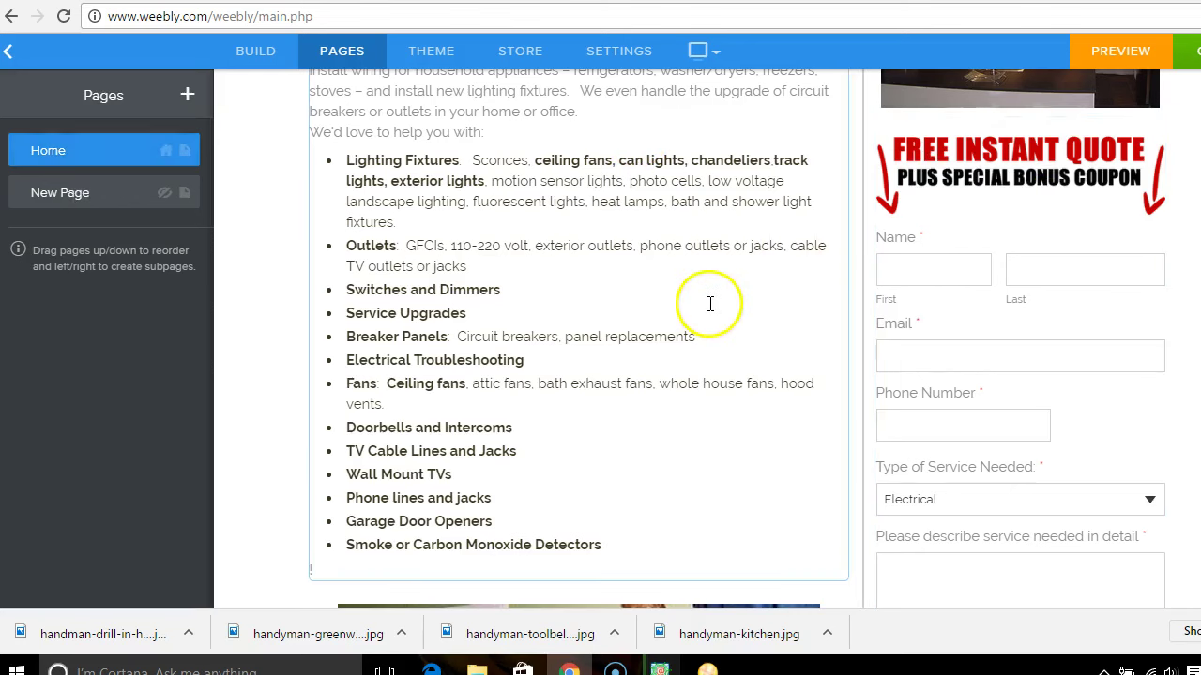
click(120, 152)
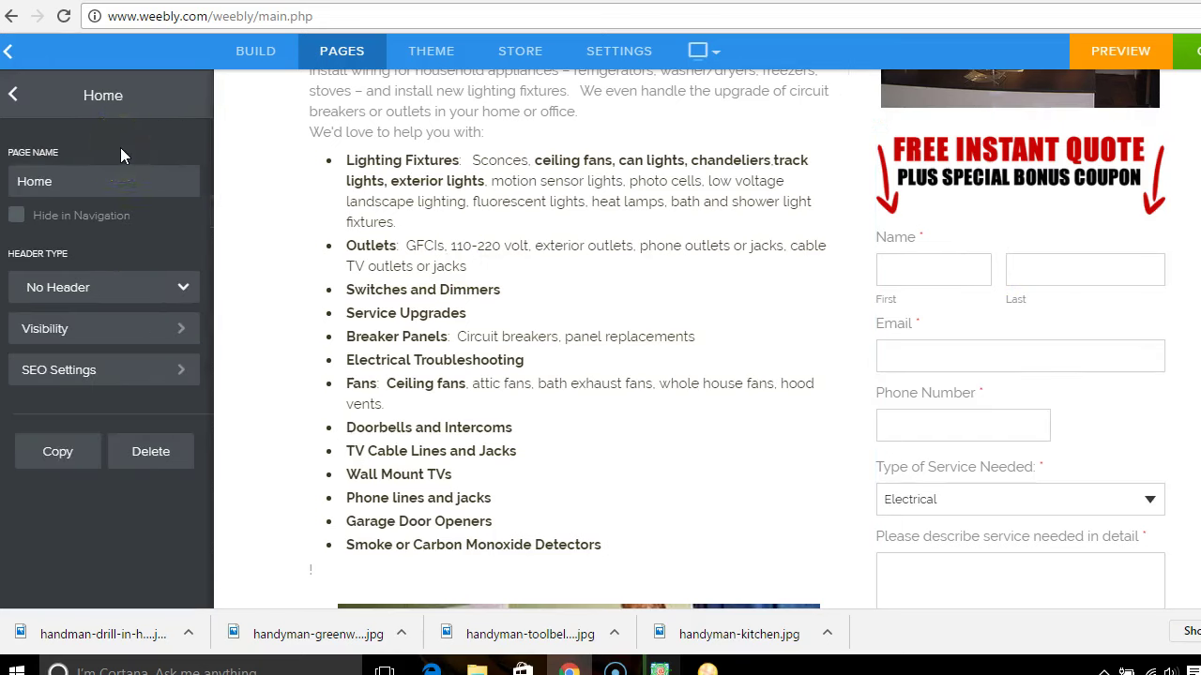
click(58, 451)
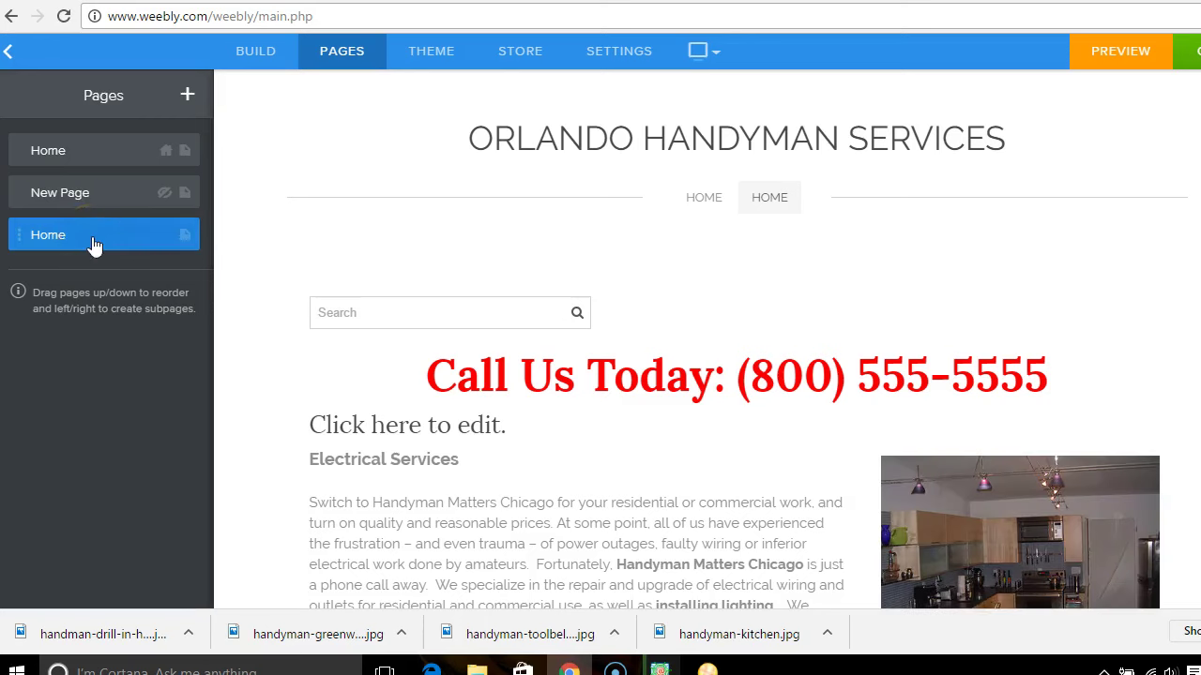
- Rename the copied Home page as "Home Warranty" and switch Hide in Navigation on and back off
click(92, 242)
click(89, 192)
drag(89, 194, 9, 189)
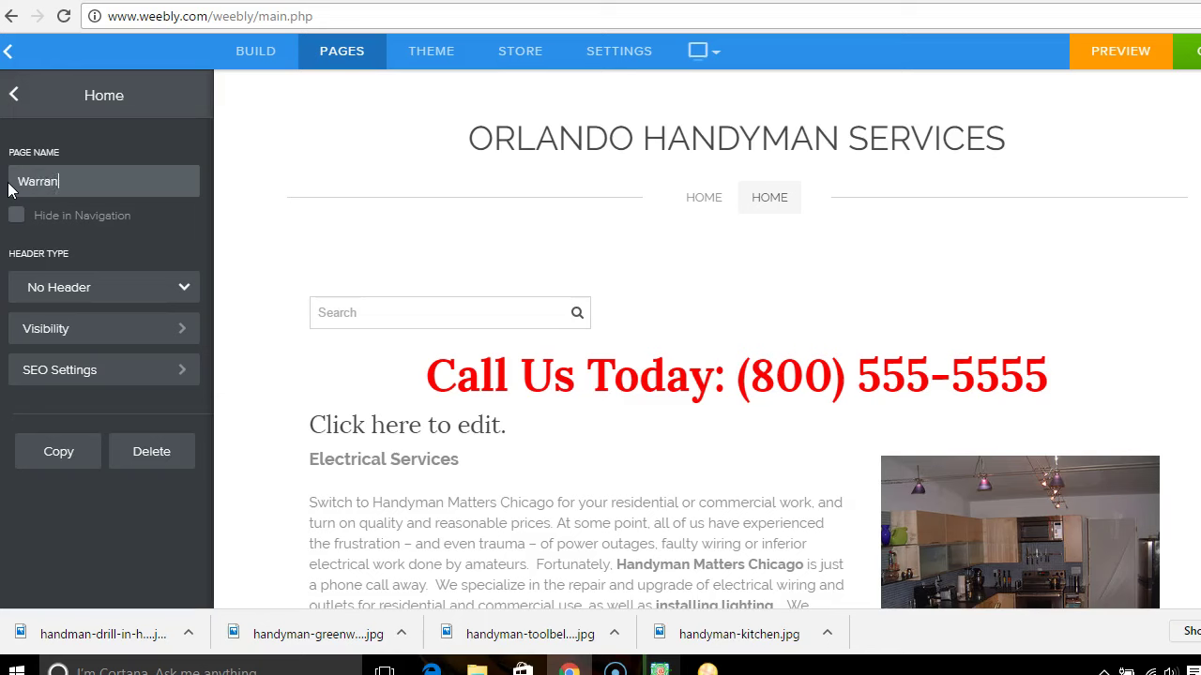
key(BackSpace)
text(Home)
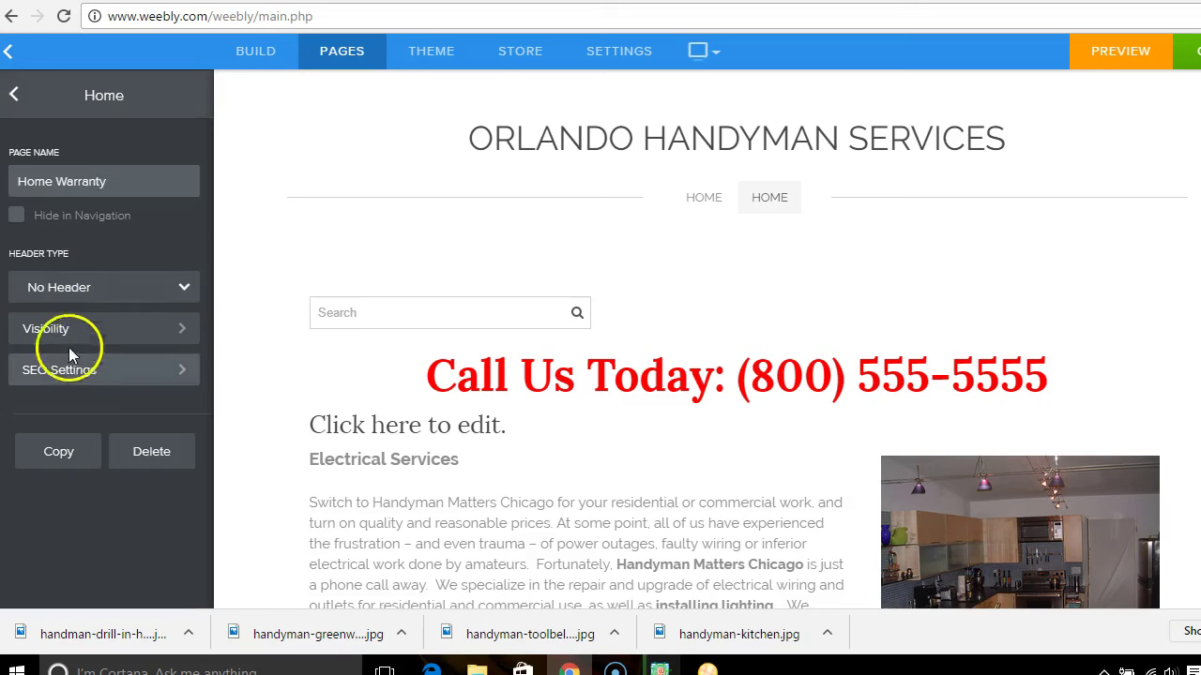
click(18, 216)
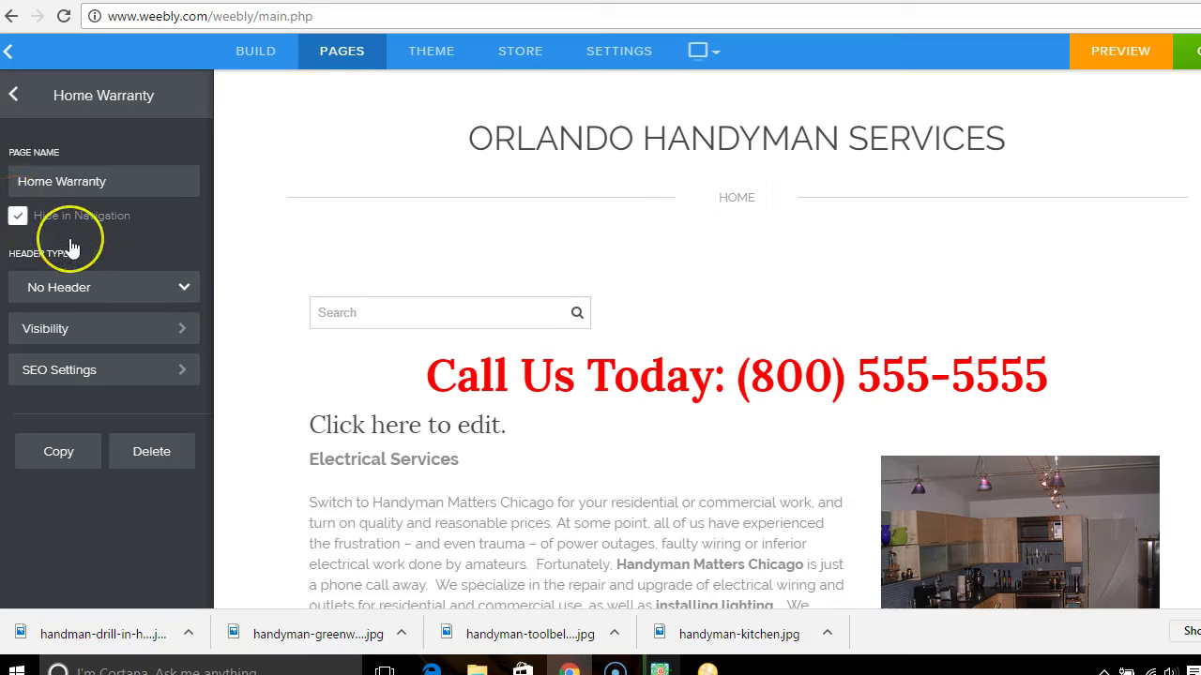
click(23, 219)
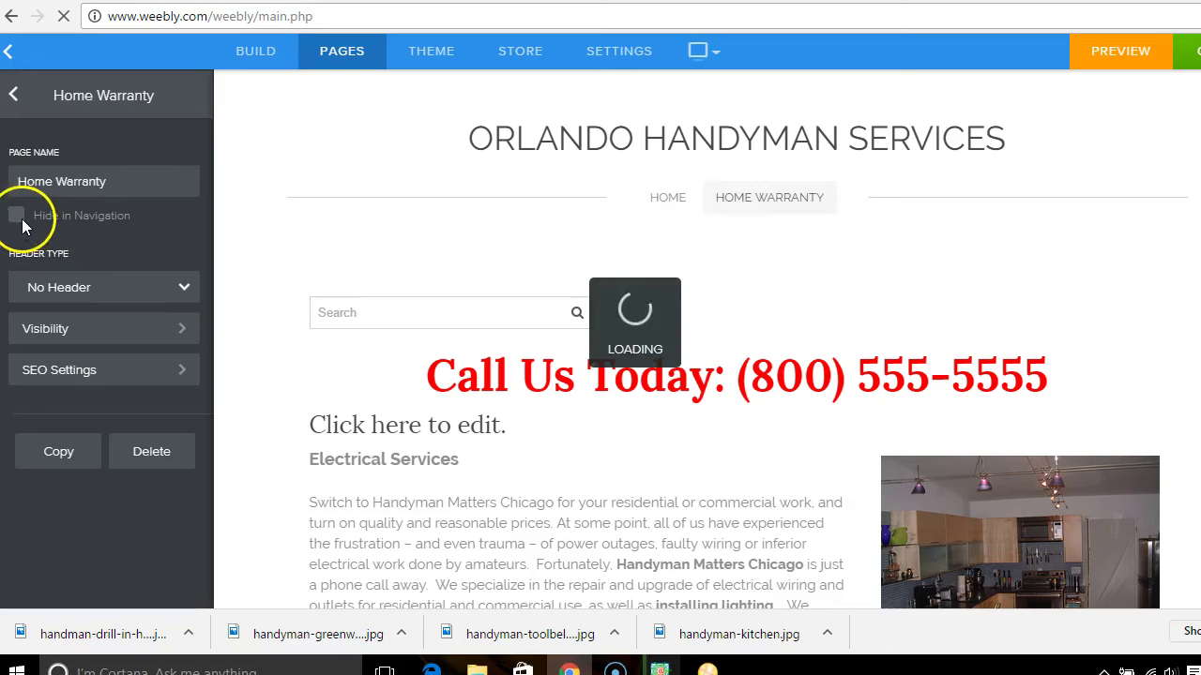
- Hide the Home Warranty page from the site navigation and look over its copied content
click(24, 219)
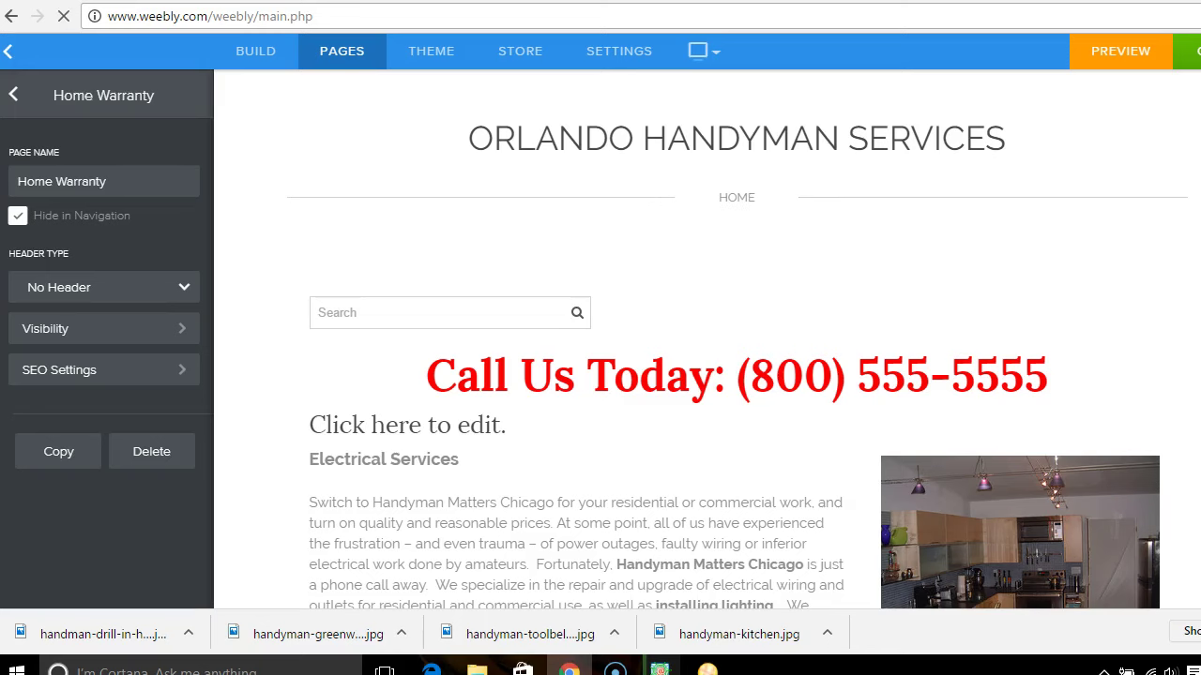
scroll(737, 338, down, 5)
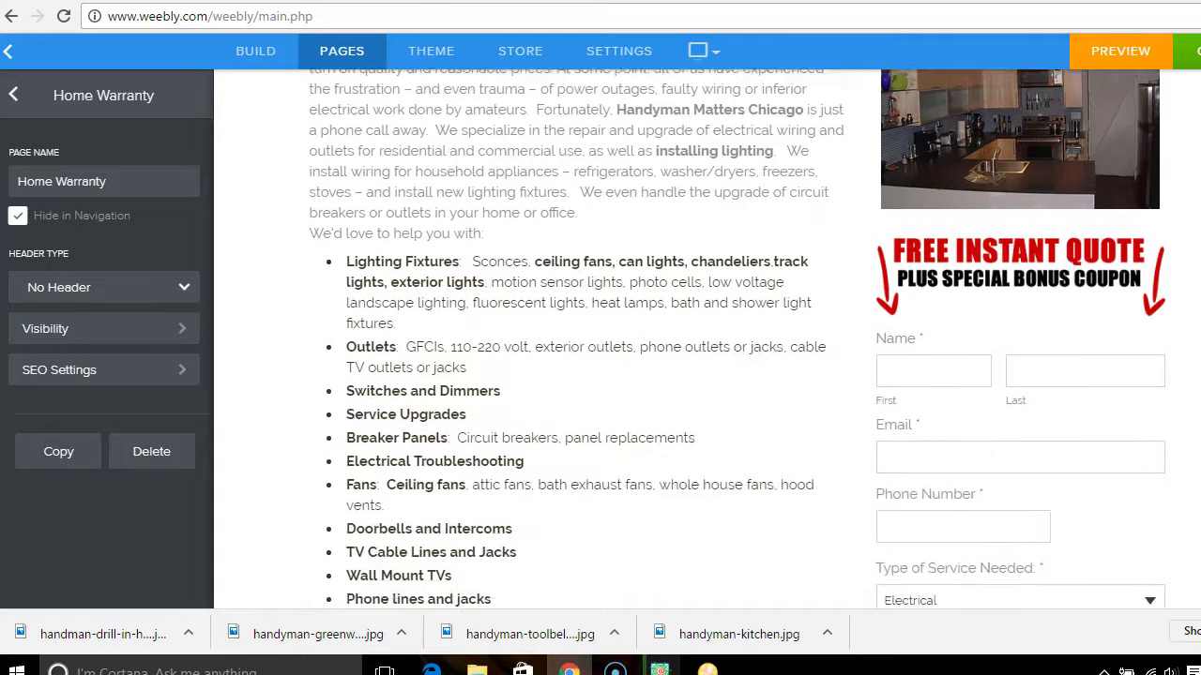
scroll(1107, 228, down, 3)
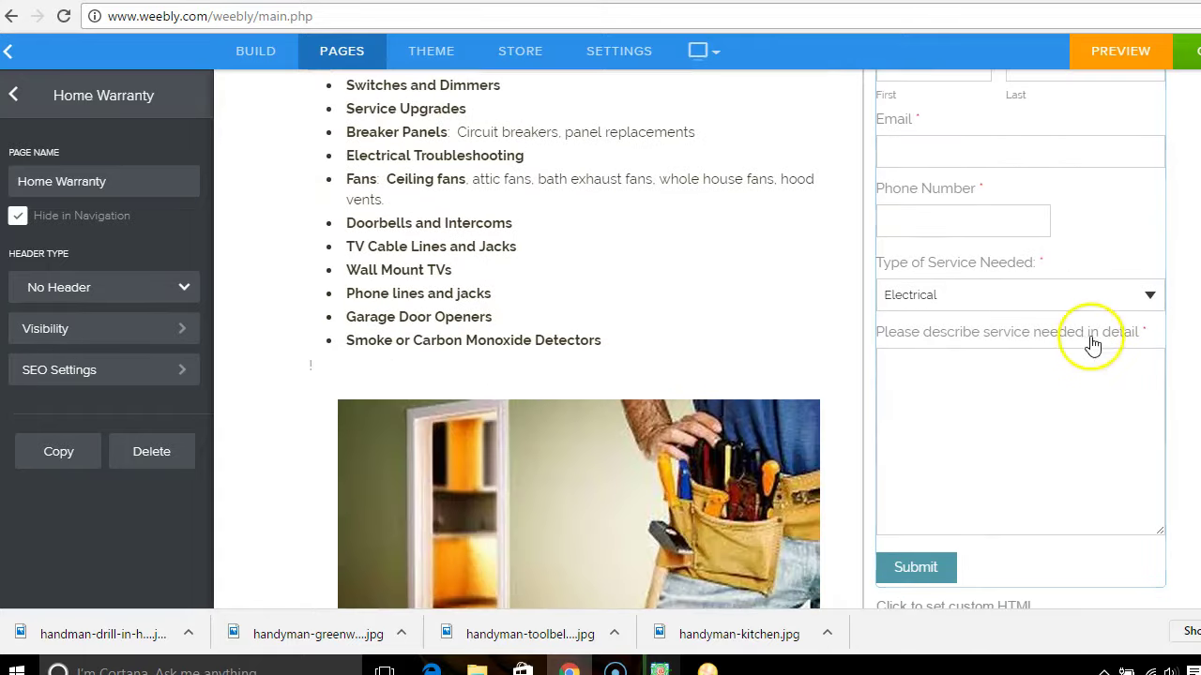
scroll(545, 327, up, 8)
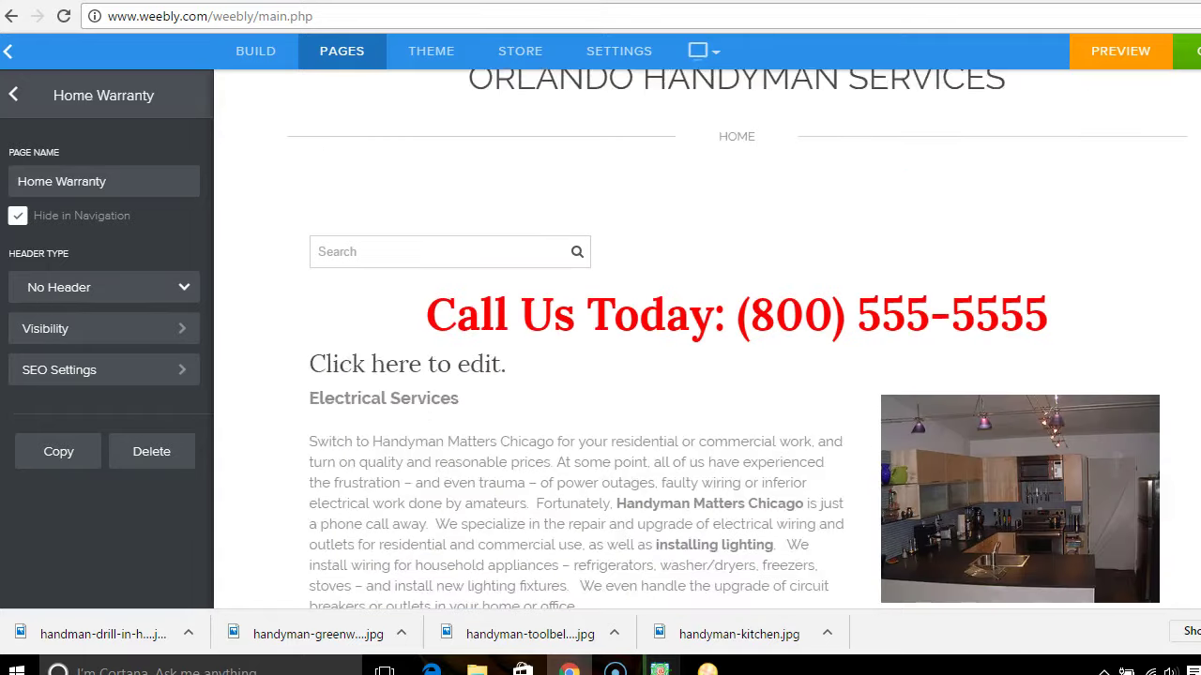
scroll(545, 328, down, 2)
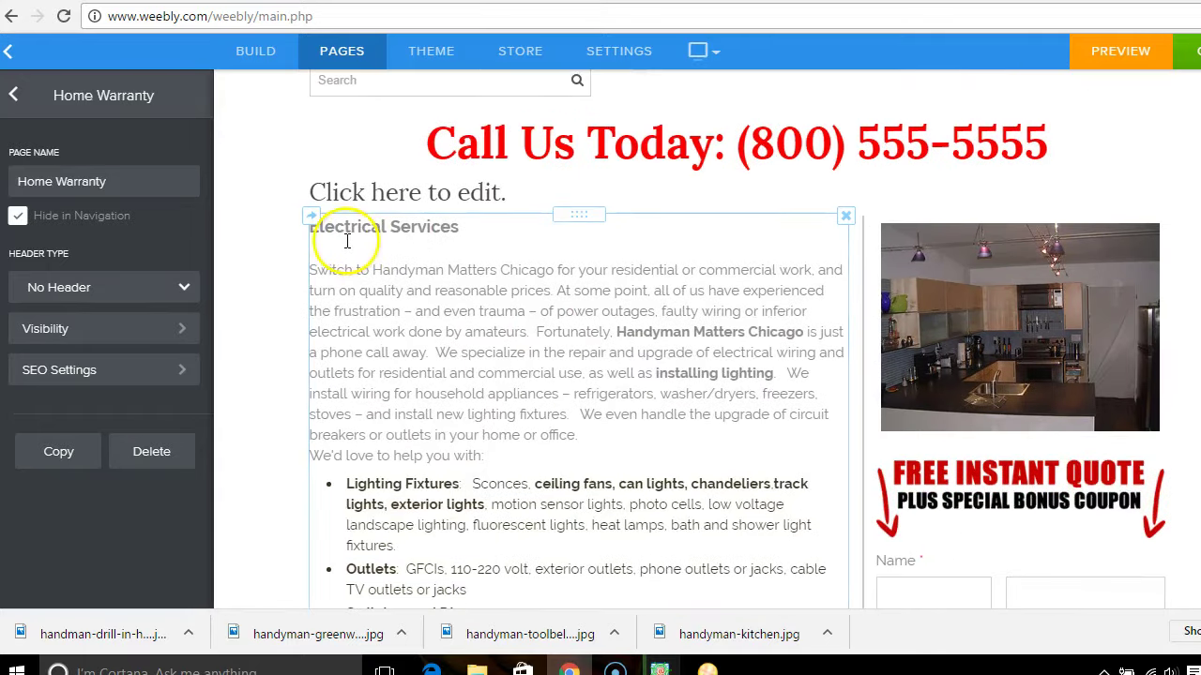
- Replace the placeholder title above the Electrical Services text with "Home Warranty" and make it bold
click(460, 231)
drag(460, 231, 454, 227)
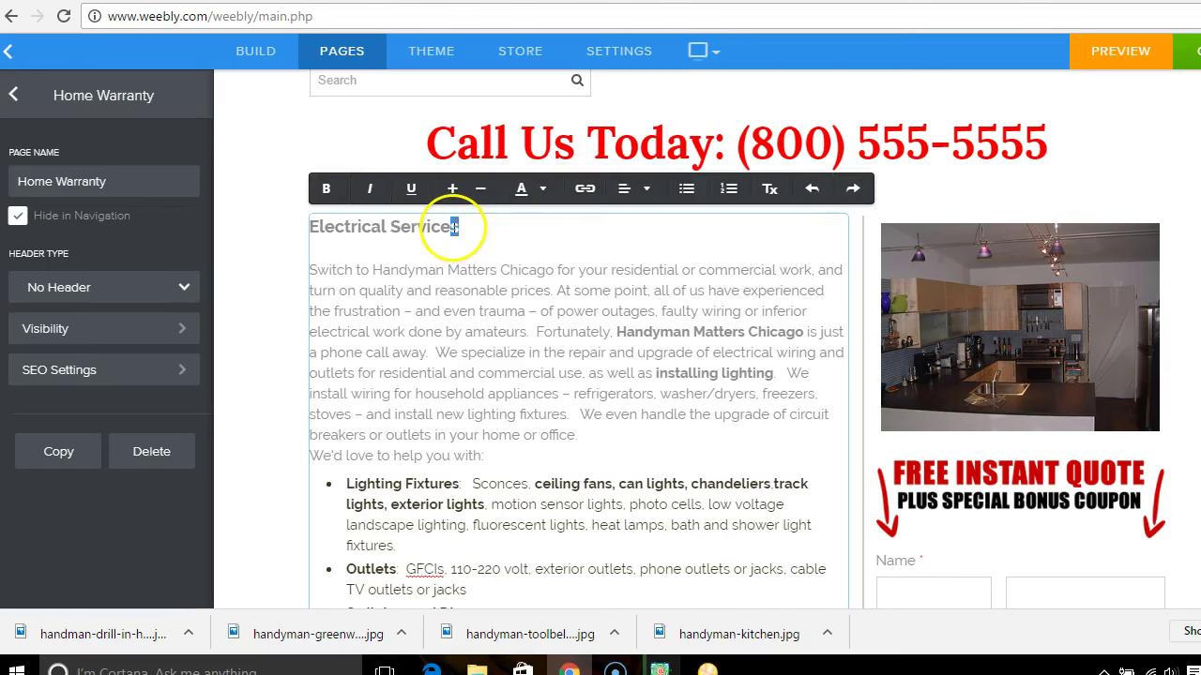
click(343, 155)
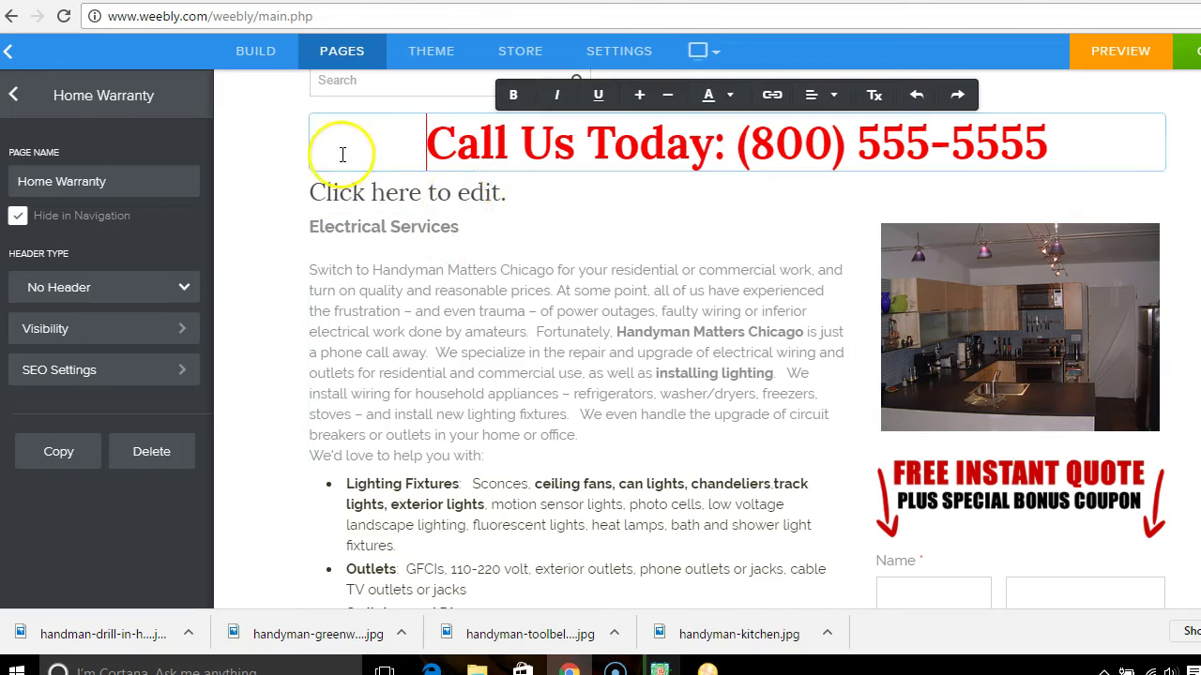
click(496, 191)
text(Ho)
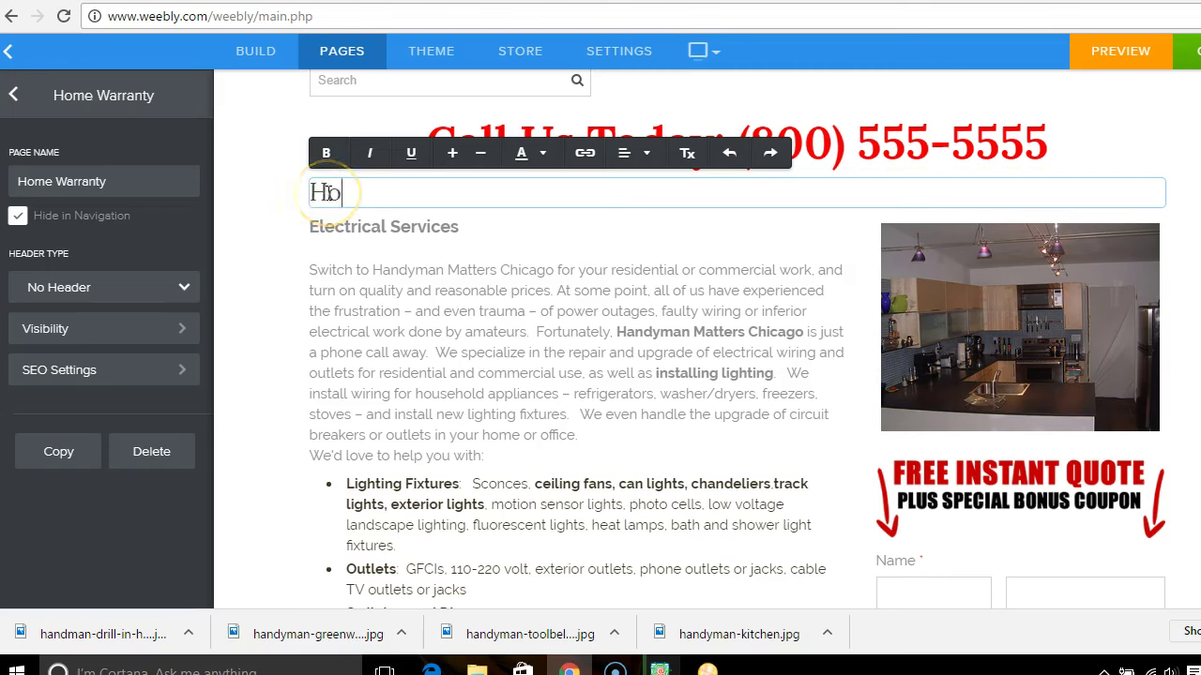
text(me Warratn)
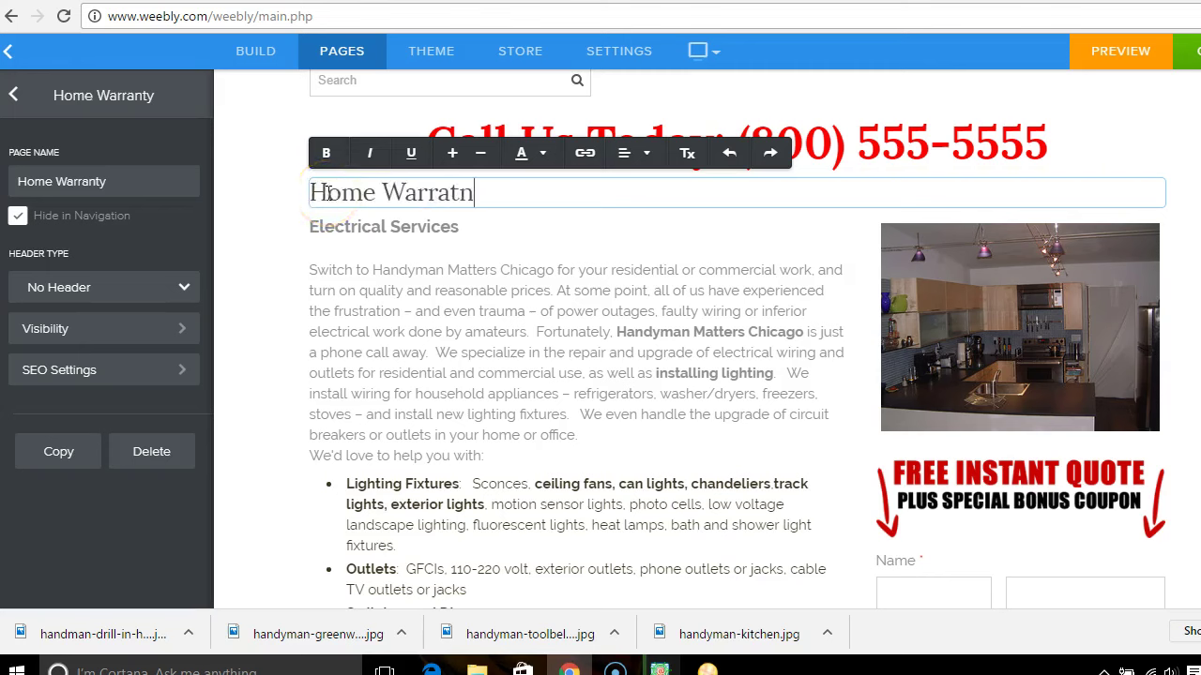
key(BackSpace)
key(BackSpace)
text(nty)
drag(490, 194, 297, 192)
click(325, 153)
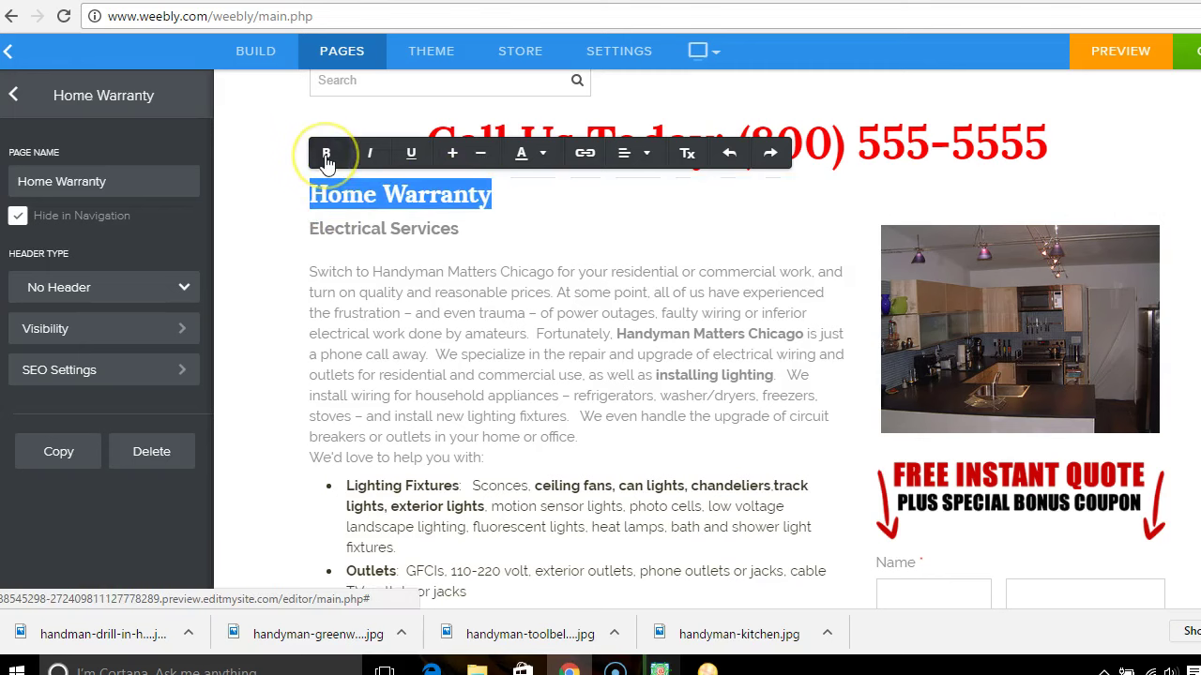
key(BackSpace)
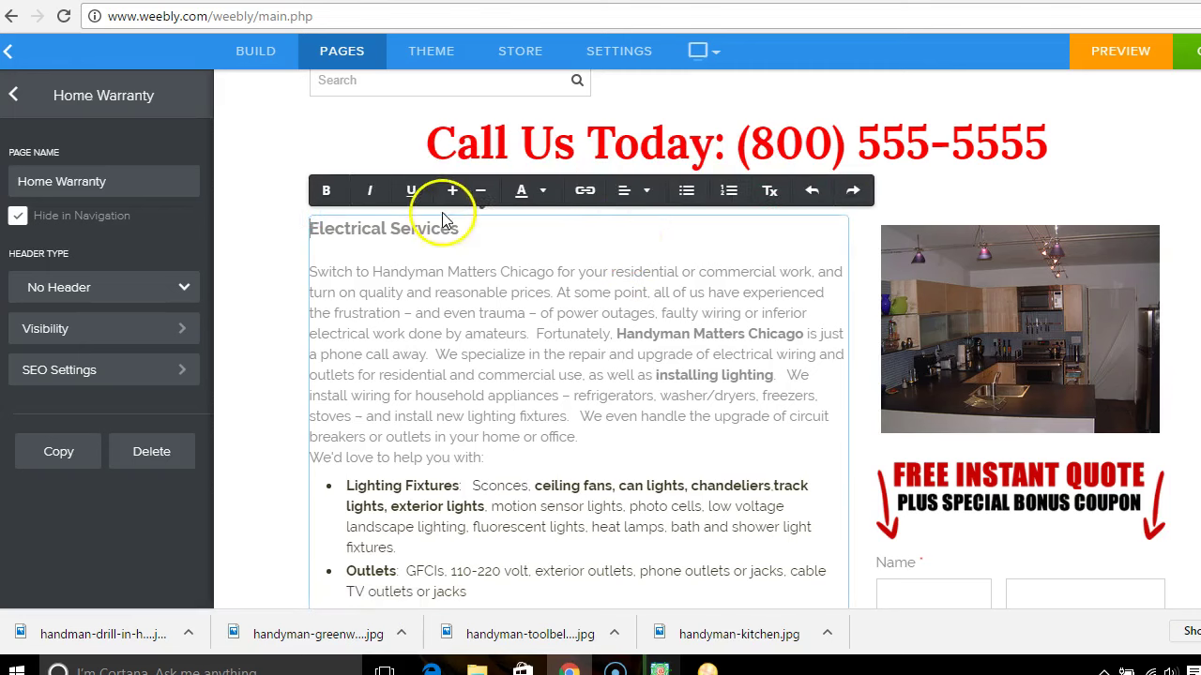
click(235, 174)
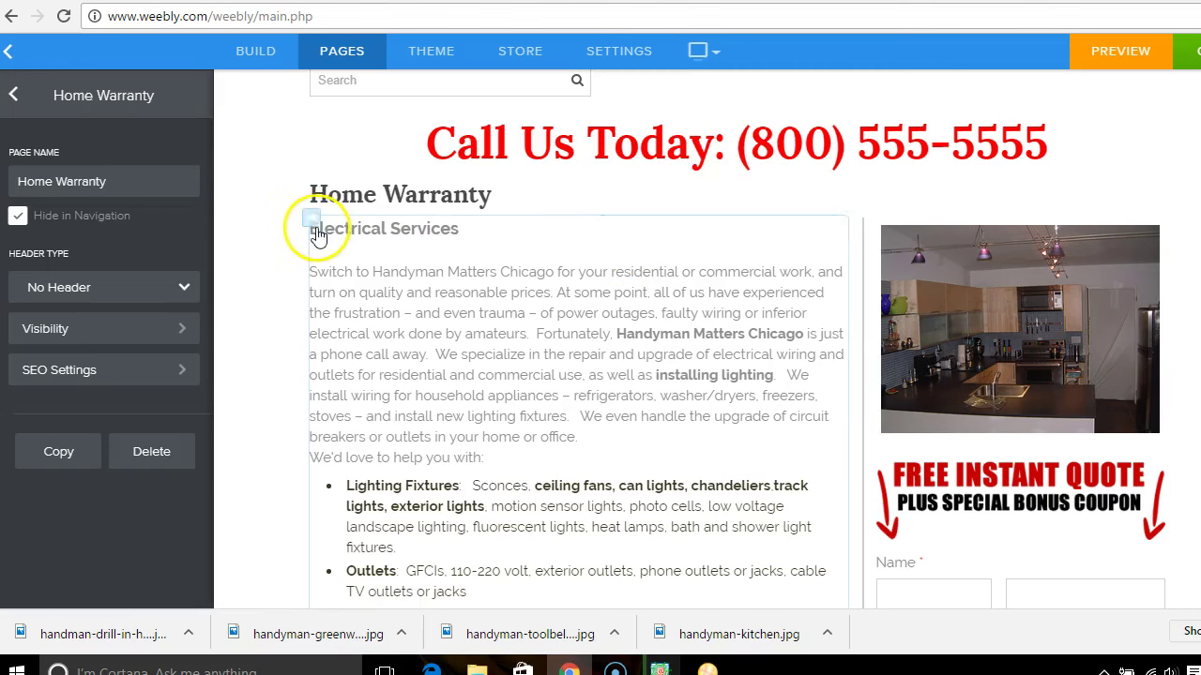
- Replace the "Electrical Services" subheading with "Home Warranty Services"
click(465, 229)
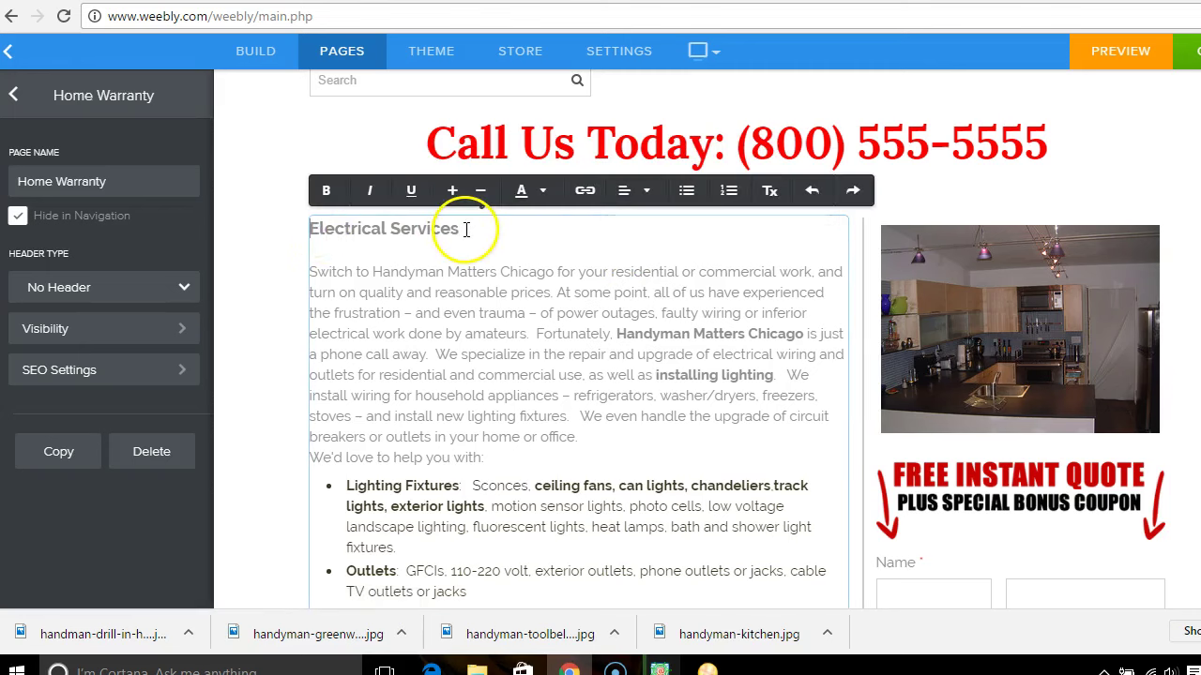
drag(465, 229, 304, 232)
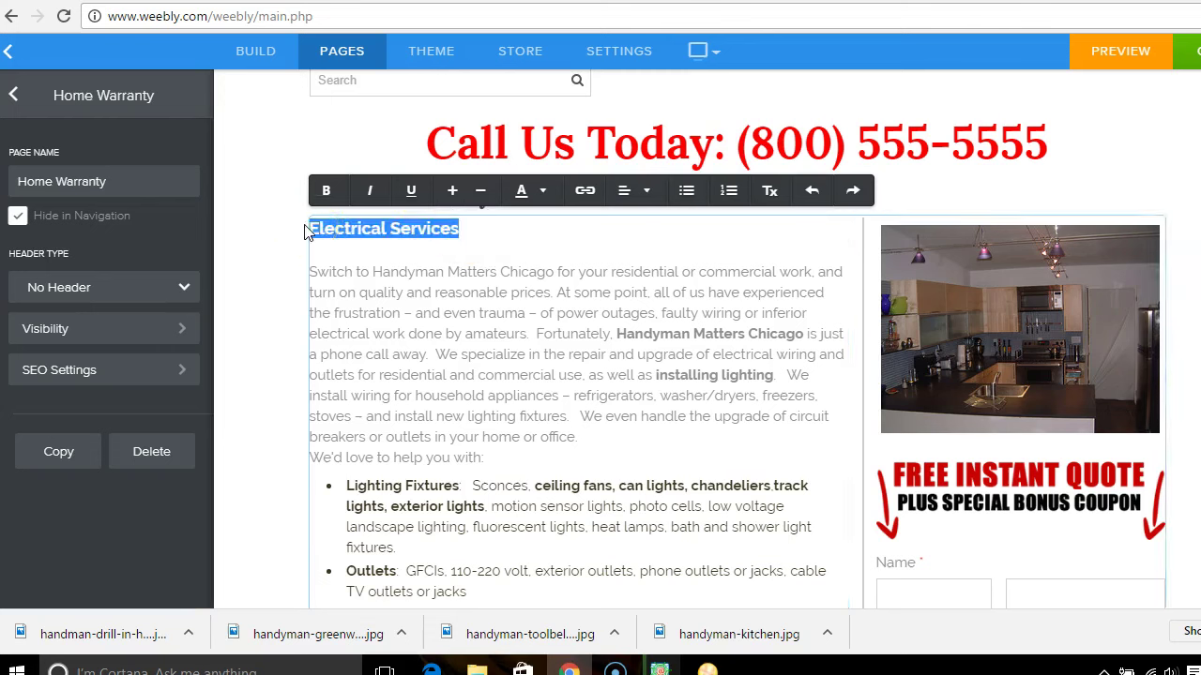
text(Homw)
key(BackSpace)
text(e)
key(BackSpace)
key(BackSpace)
text(e Warra)
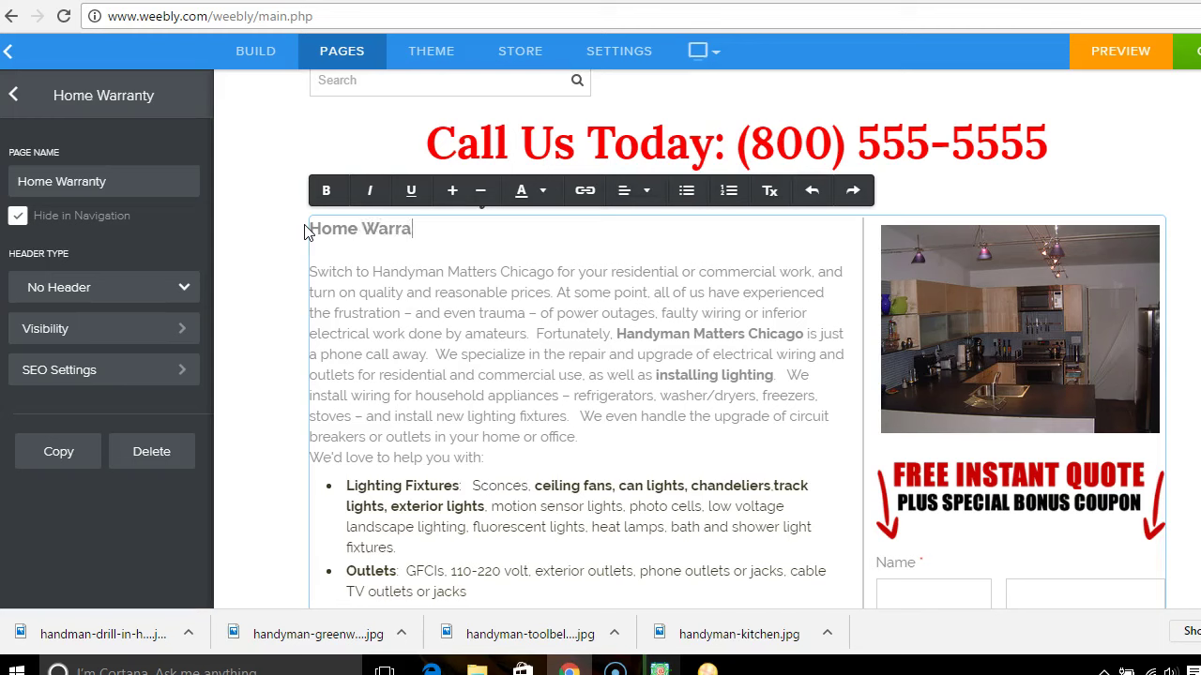
text(nty Services)
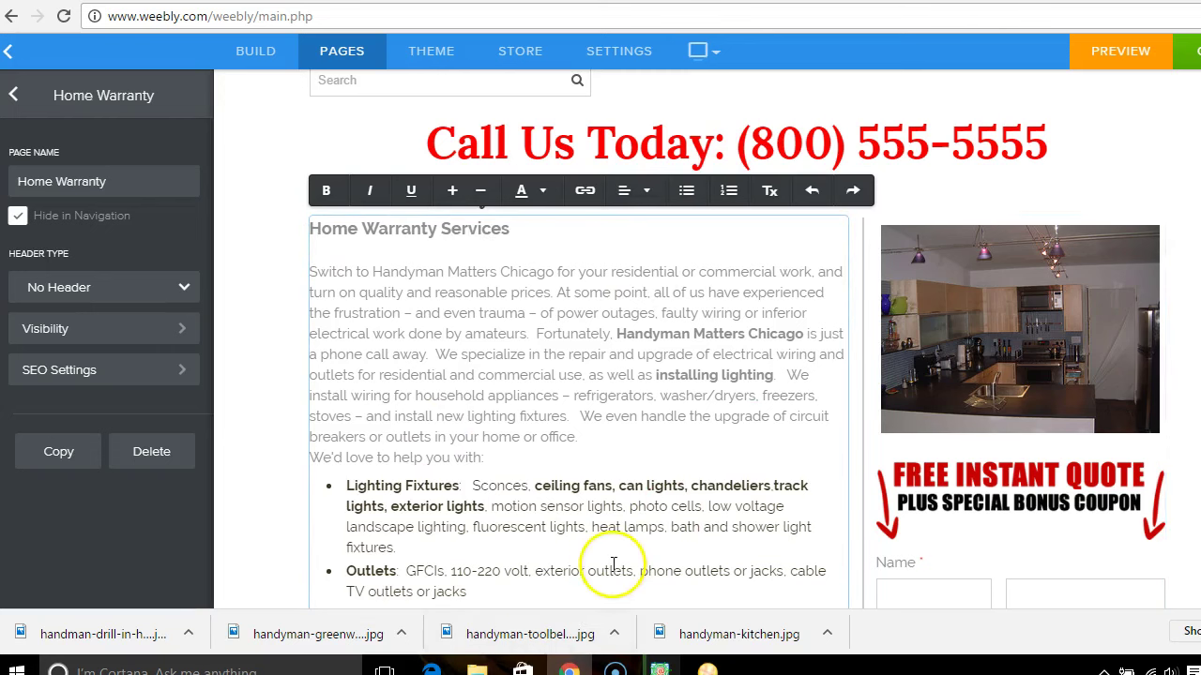
click(277, 383)
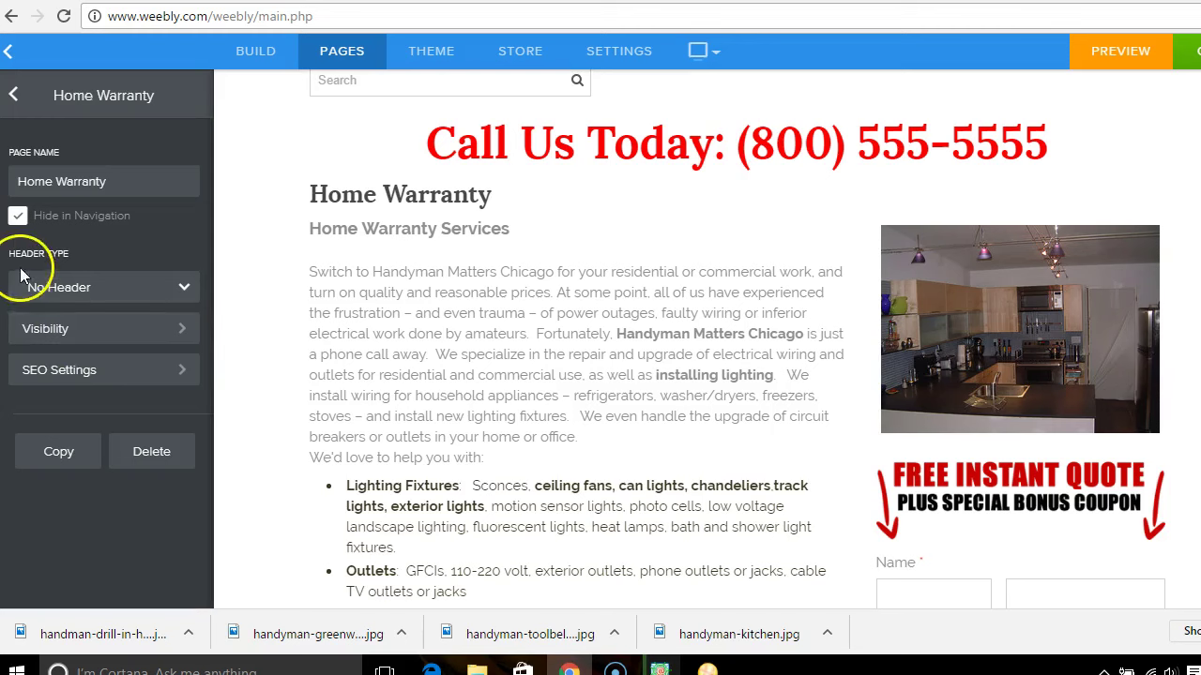
- Switch Hide in Navigation off for the Home Warranty page
click(17, 216)
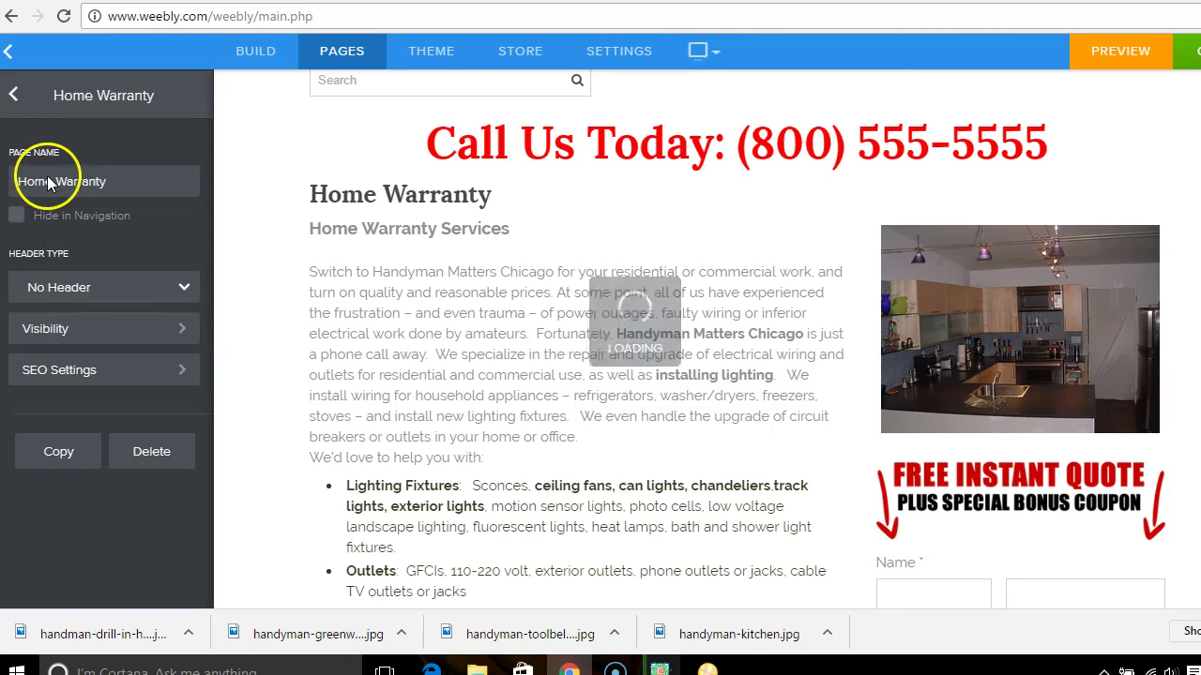